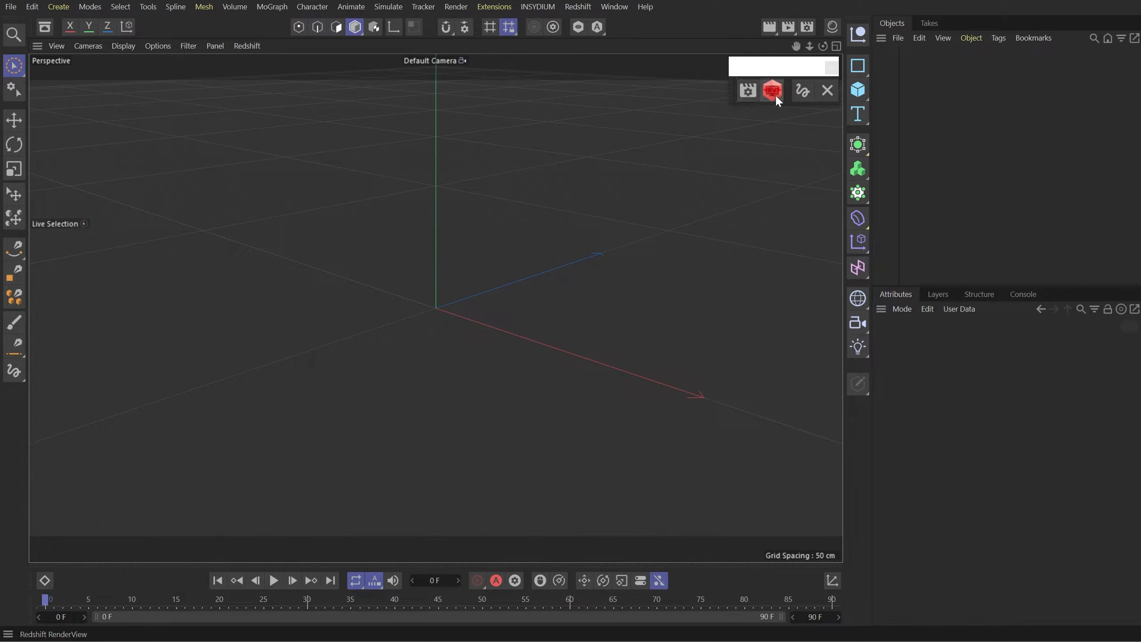
- Set the scene's renderer to Redshift in the render settings
{"action": "left_click", "coordinate": [747, 93]}
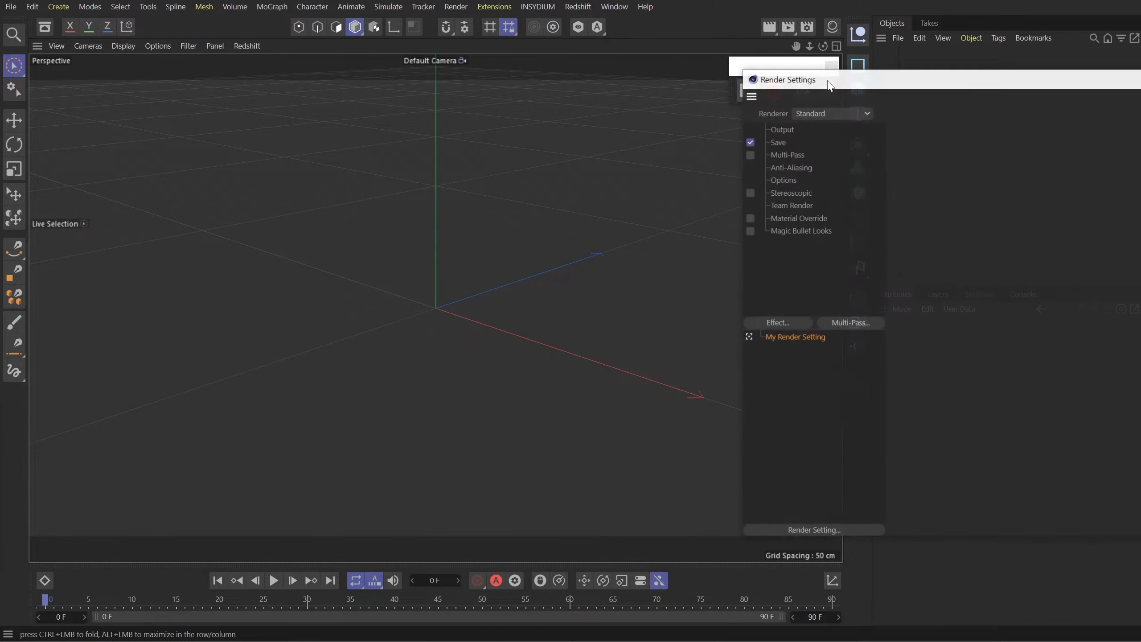
{"action": "left_click", "coordinate": [393, 79]}
{"action": "left_click", "coordinate": [398, 130]}
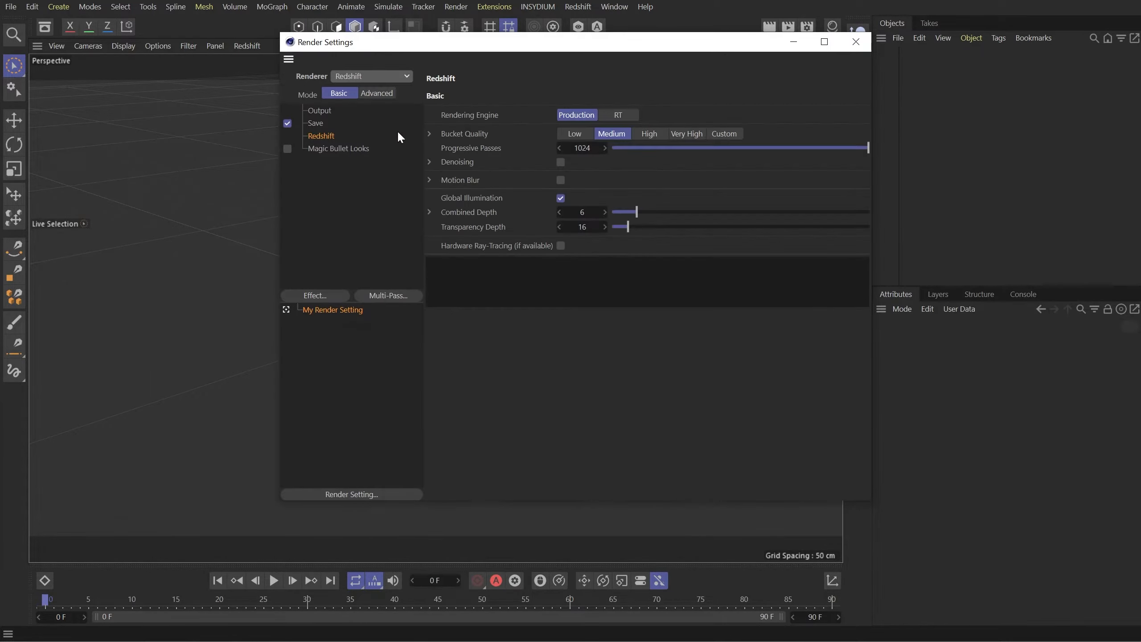
- Enable motion blur and deformation blur in the advanced Redshift render settings, and close the settings
{"action": "left_click", "coordinate": [381, 93]}
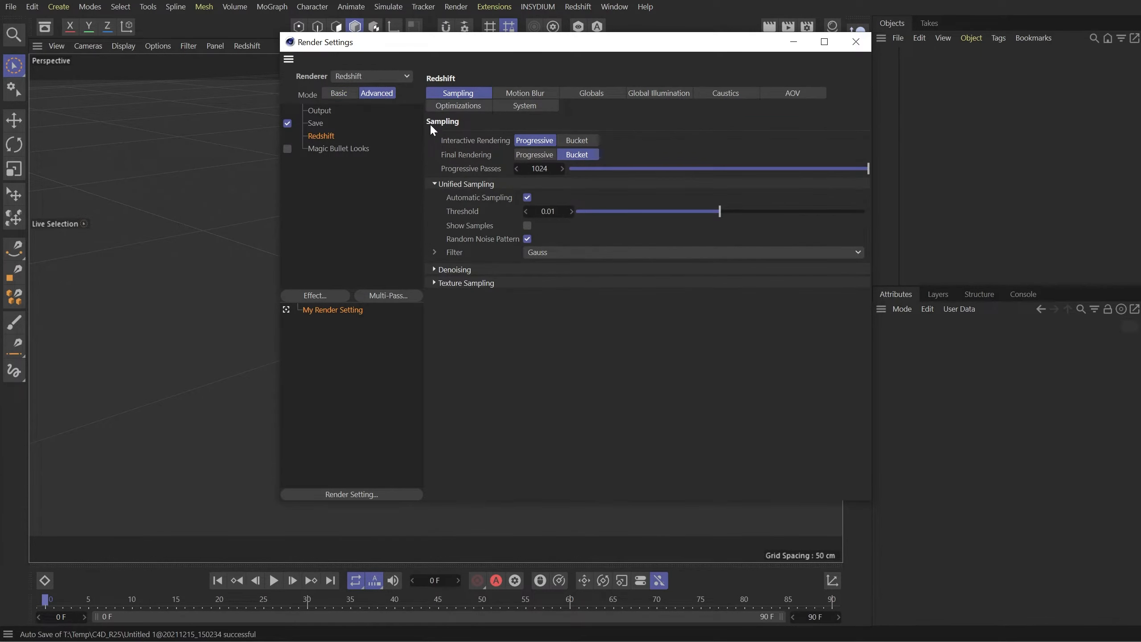
{"action": "left_click", "coordinate": [525, 93]}
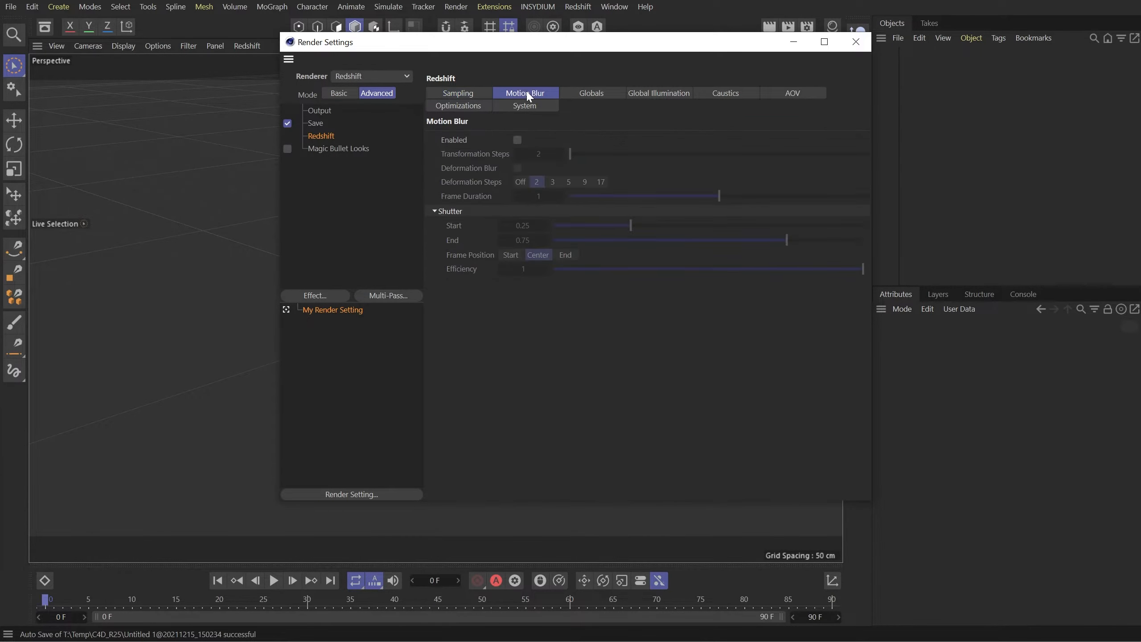
{"action": "left_click", "coordinate": [517, 139]}
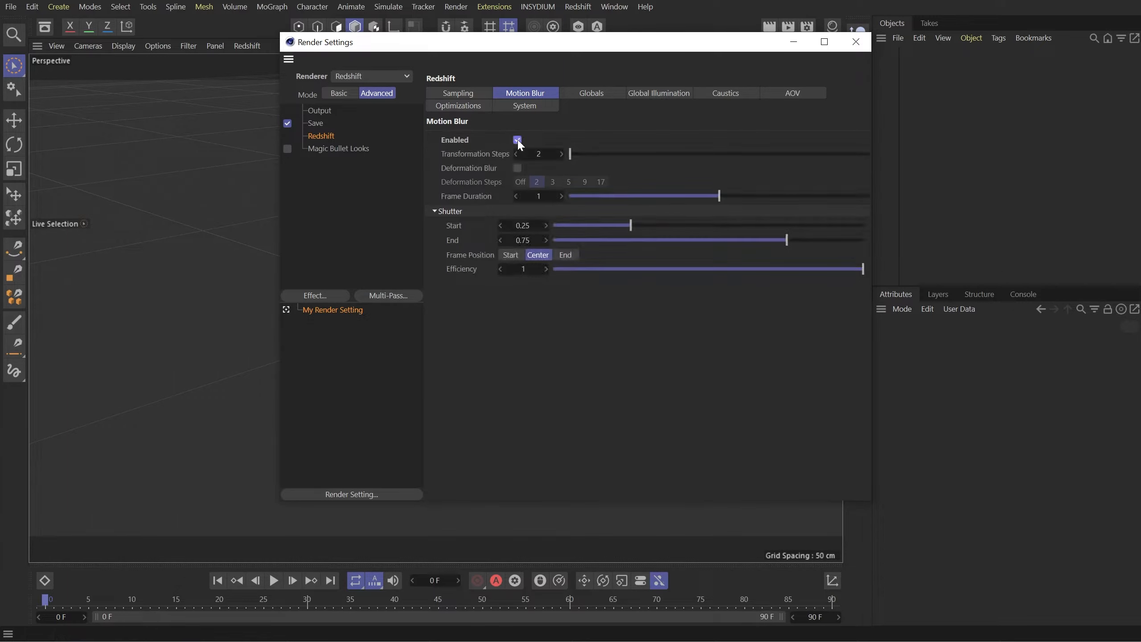
{"action": "left_click", "coordinate": [516, 168]}
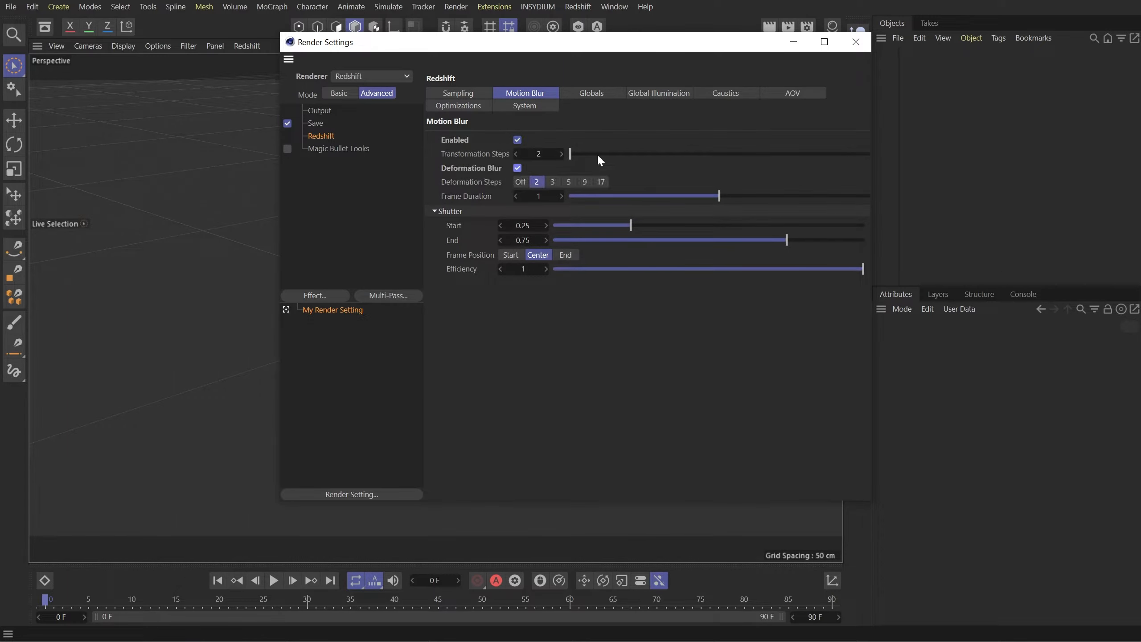
{"action": "left_click", "coordinate": [855, 45]}
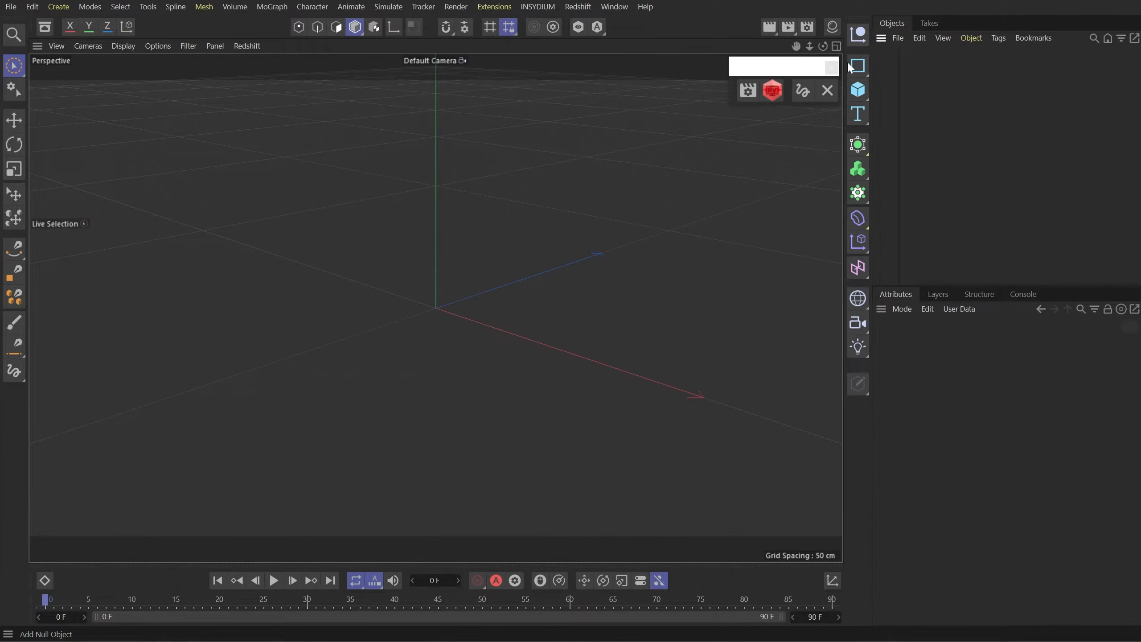
- Add a cube and convert it to an editable polygon object in point mode
{"action": "left_click", "coordinate": [858, 91]}
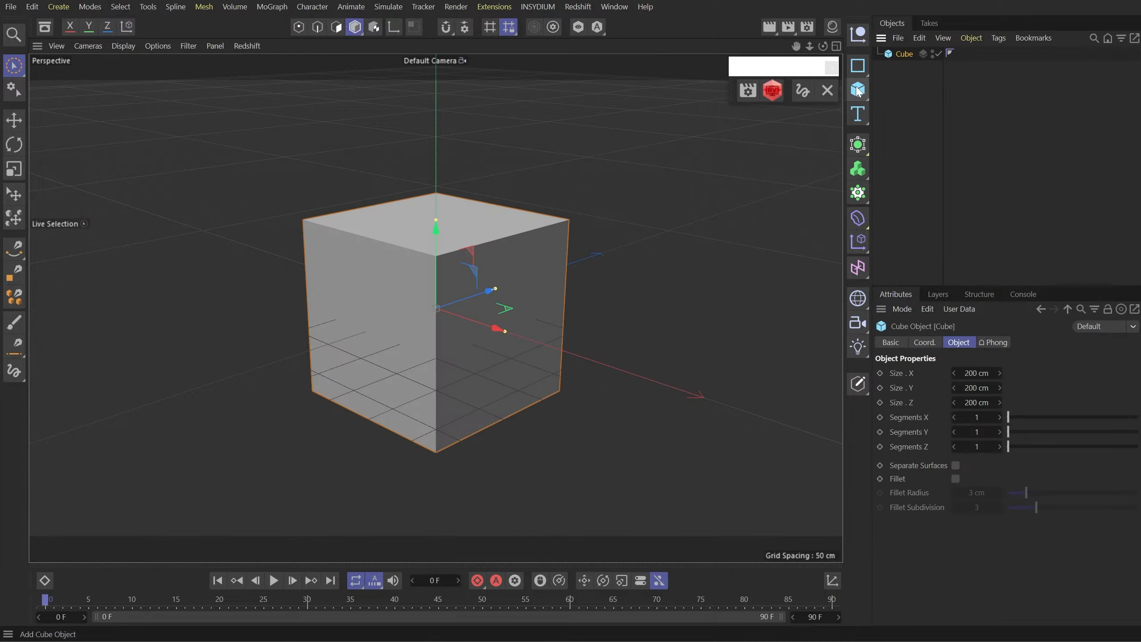
{"action": "key", "text": "c"}
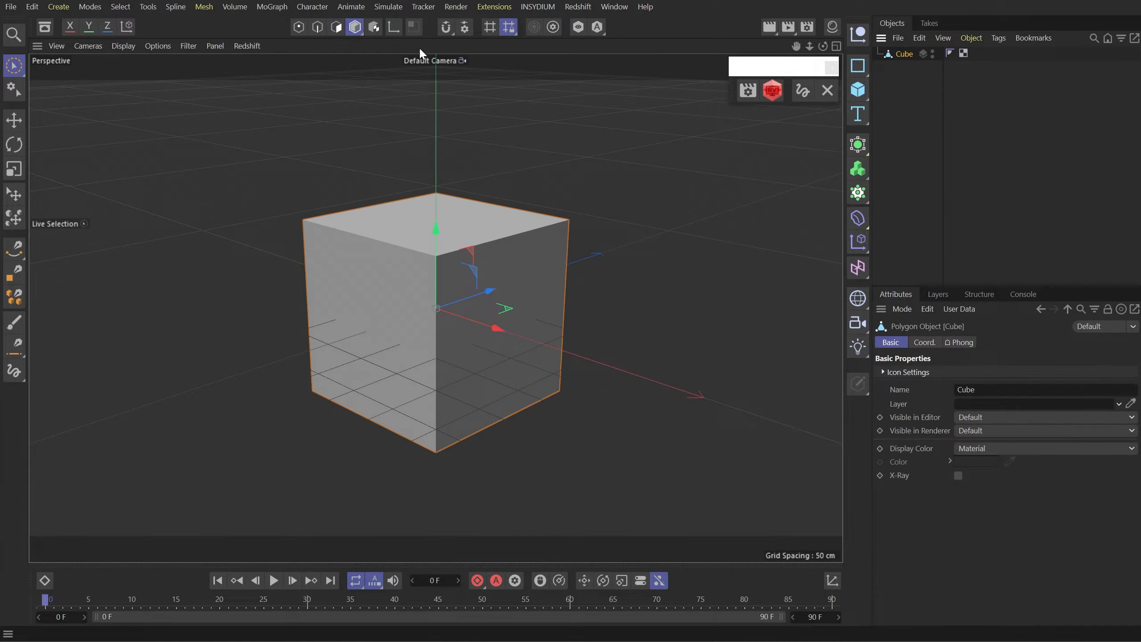
{"action": "left_click", "coordinate": [299, 27]}
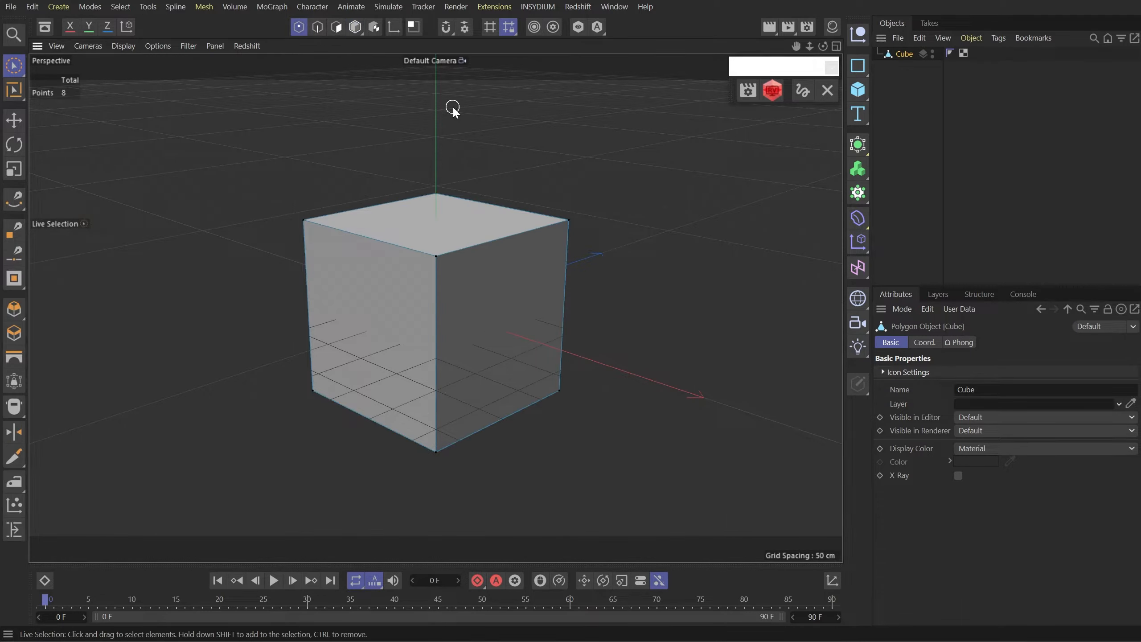
- Create a vertex map on the cube with a 0% vertex weight and move its tag behind the other tags
{"action": "key", "text": "shift+c"}
{"action": "type", "text": "set ve"}
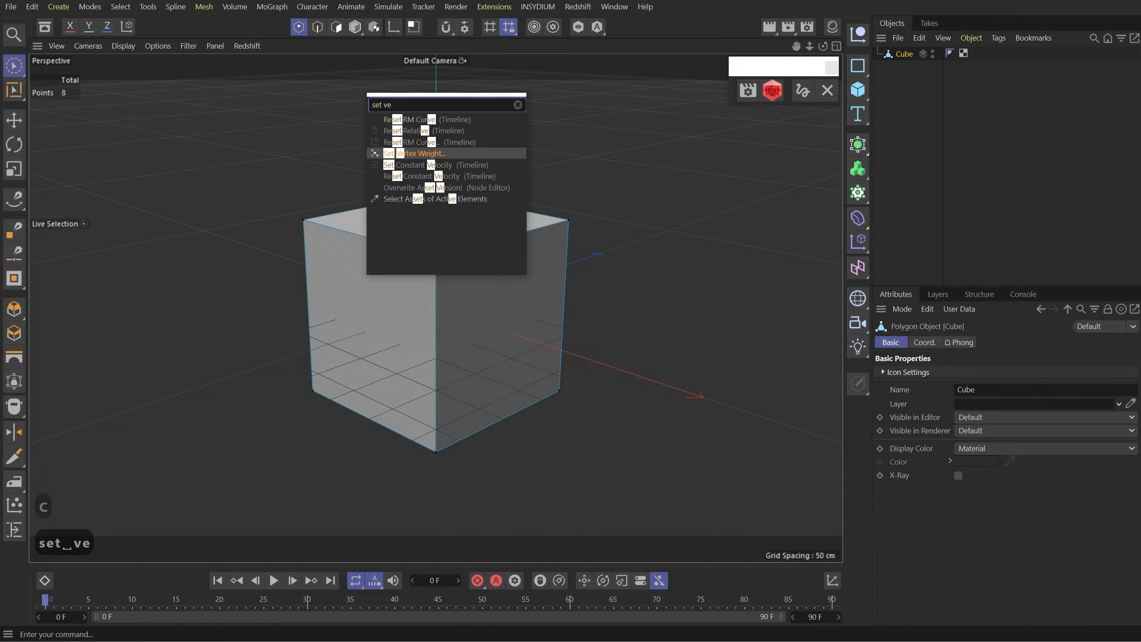
{"action": "key", "text": "Return"}
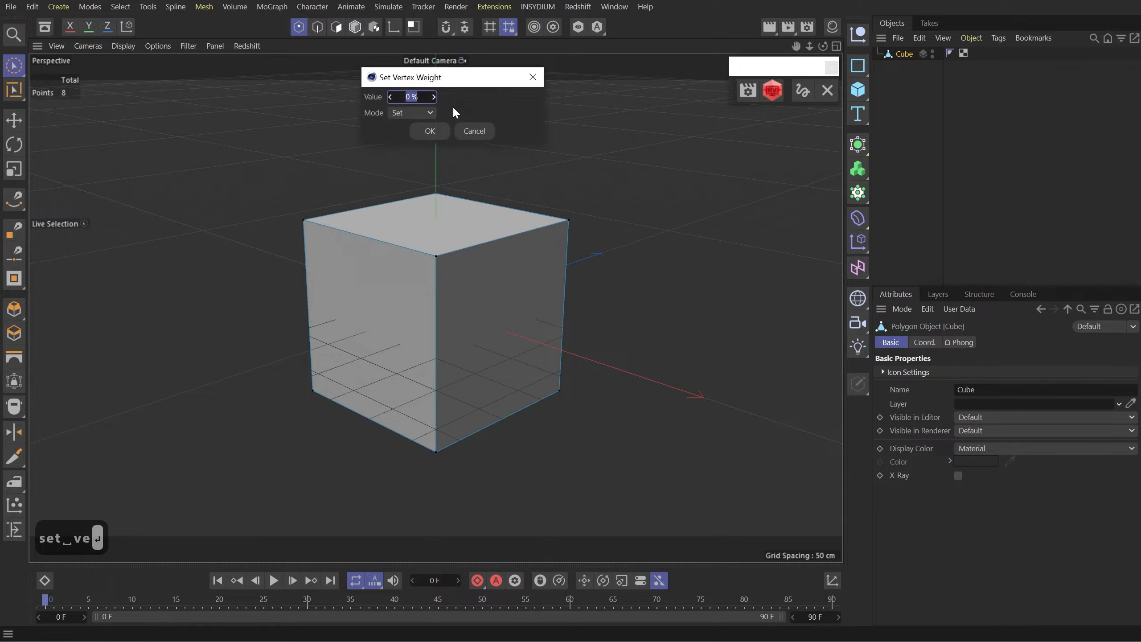
{"action": "key", "text": "Return"}
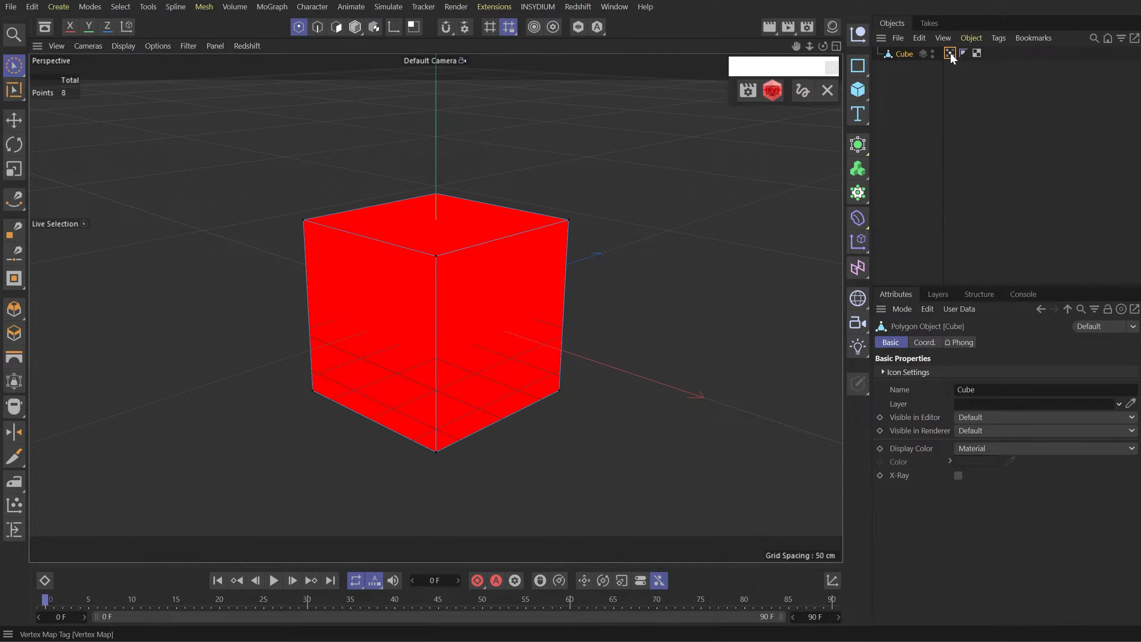
{"action": "left_click_drag", "start_coordinate": [949, 53], "coordinate": [988, 53]}
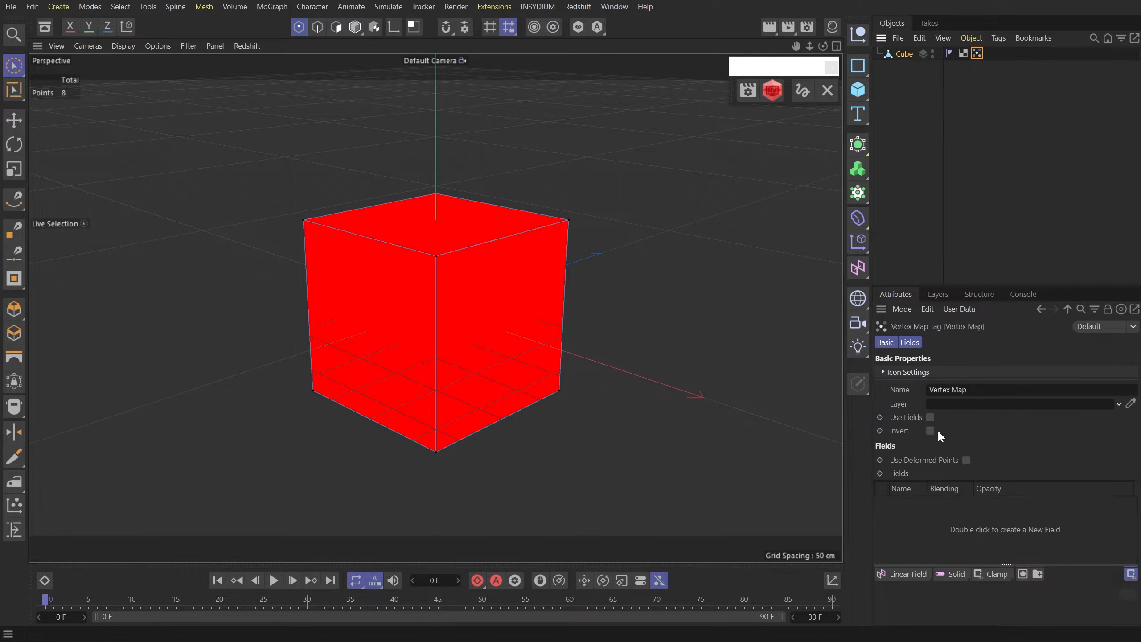
- Enable fields on the vertex map and replace the Freeze layer with a Solid layer
{"action": "left_click", "coordinate": [930, 416]}
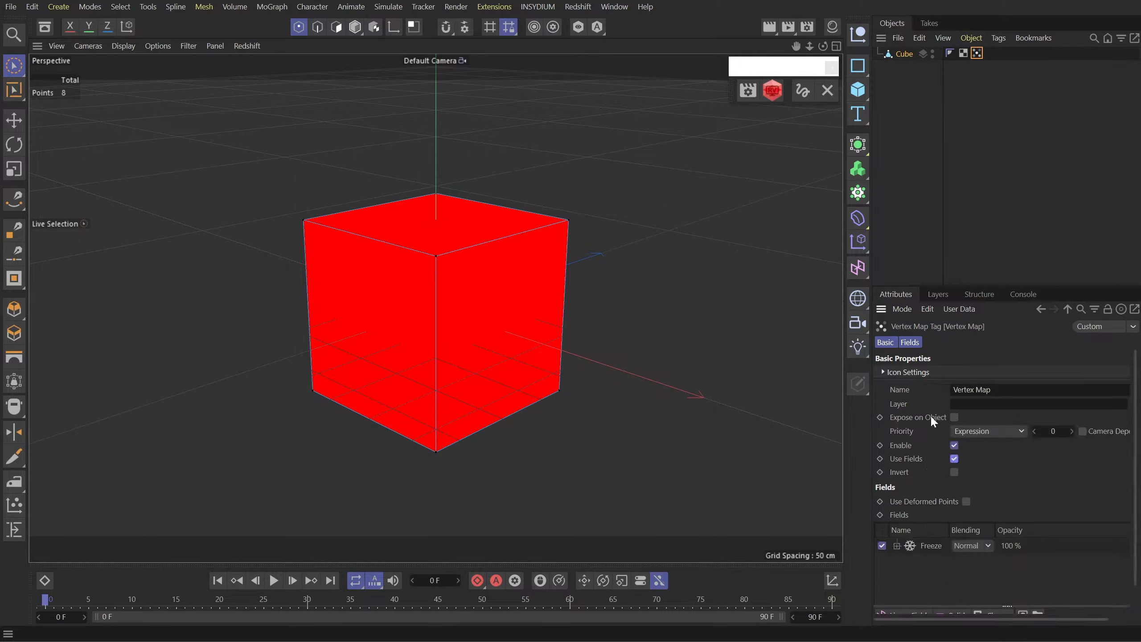
{"action": "left_click", "coordinate": [927, 545]}
{"action": "key", "text": "Delete"}
{"action": "scroll", "coordinate": [962, 576], "scroll_direction": "down", "scroll_amount": 1}
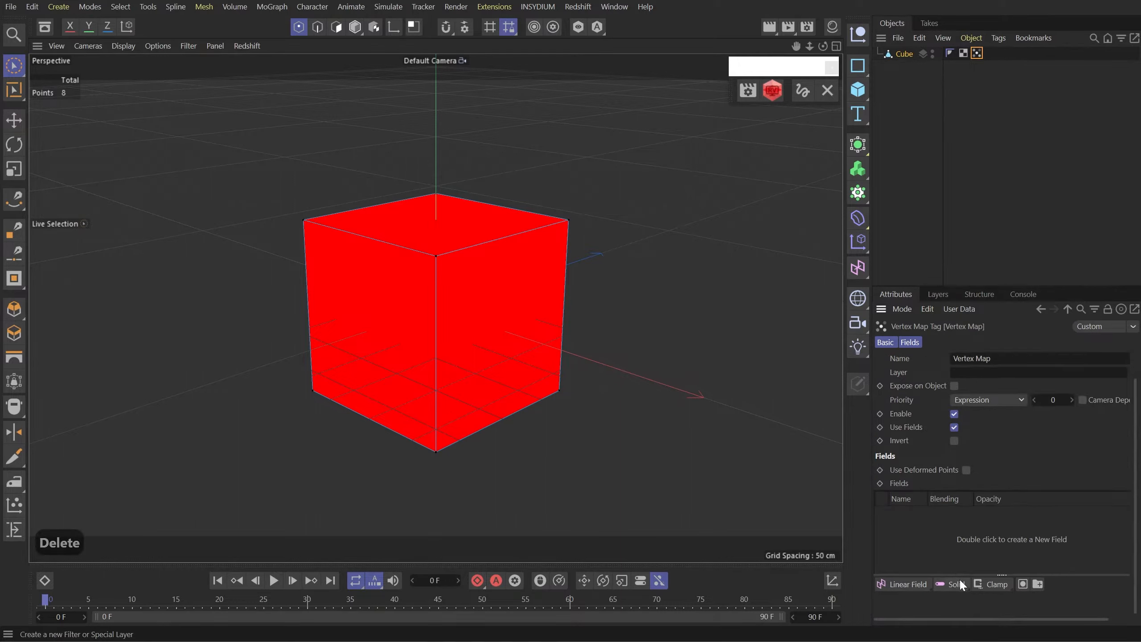
{"action": "left_click", "coordinate": [949, 585]}
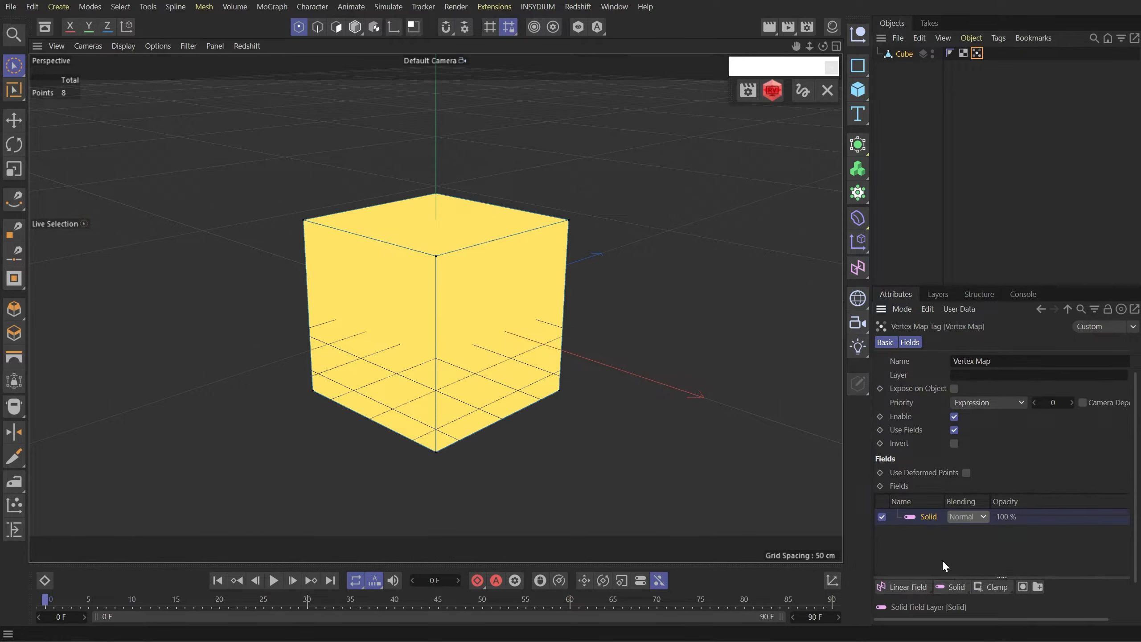
{"action": "scroll", "coordinate": [932, 549], "scroll_direction": "down", "scroll_amount": 1}
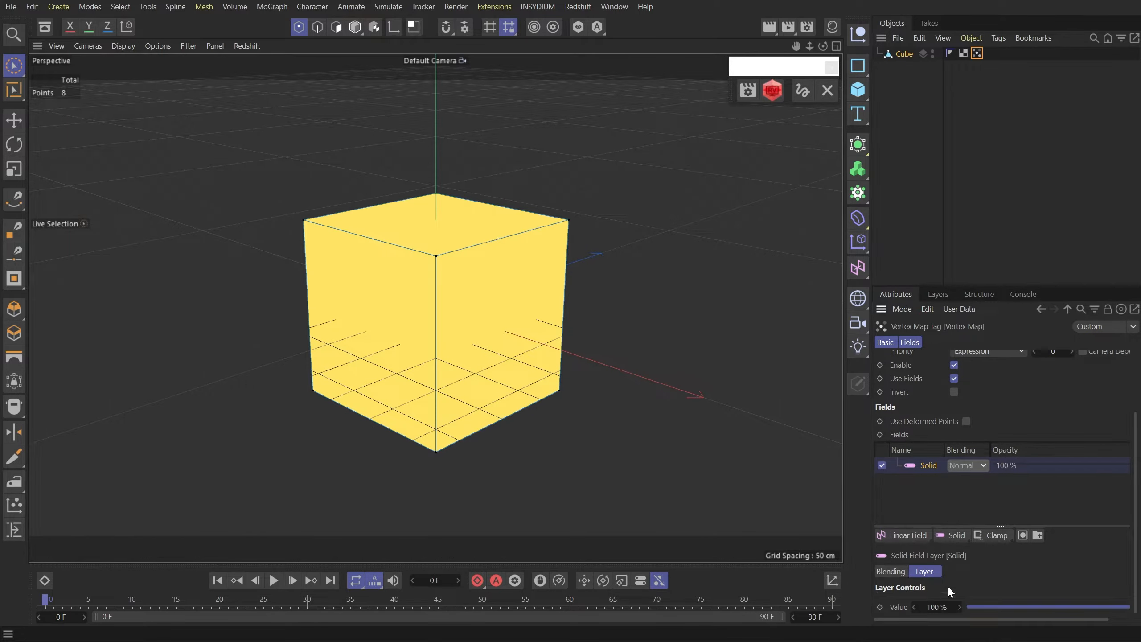
- Add a Redshift Object tag to the cube and enable its motion vector with the vertex map as X
{"action": "right_click", "coordinate": [902, 53]}
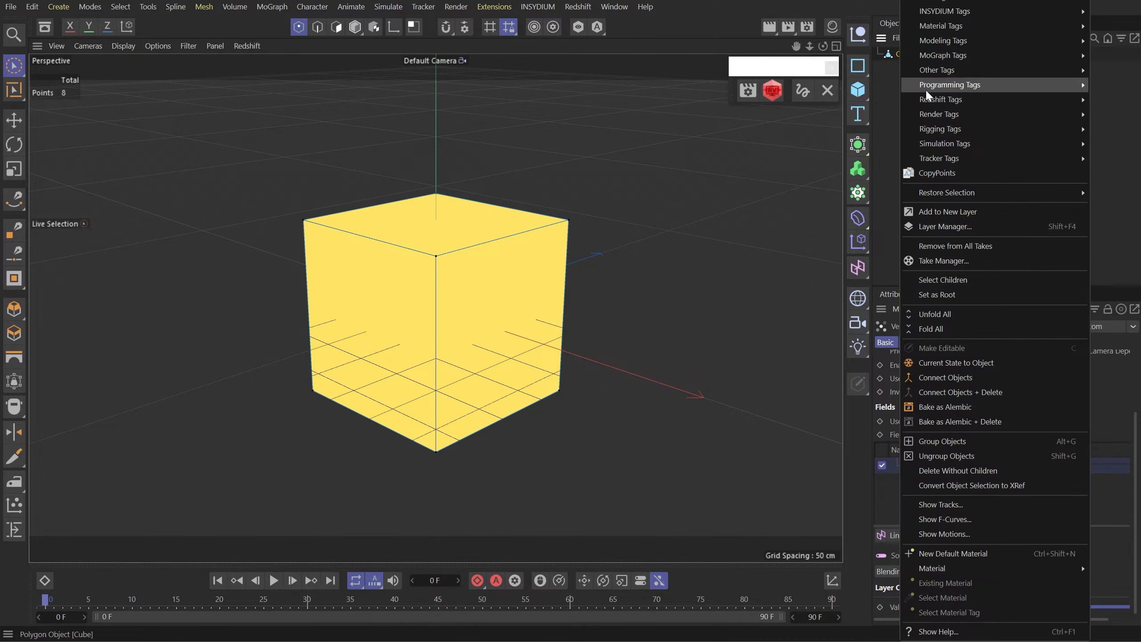
{"action": "mouse_move", "coordinate": [930, 126]}
{"action": "mouse_move", "coordinate": [952, 101]}
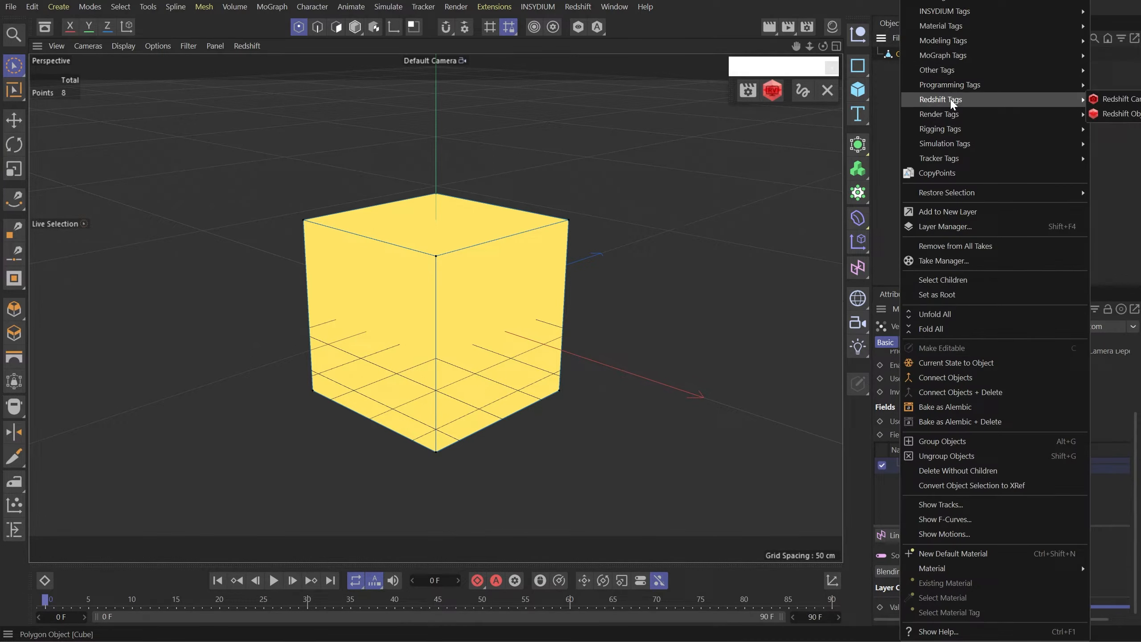
{"action": "left_click", "coordinate": [1111, 101]}
{"action": "left_click", "coordinate": [1105, 343]}
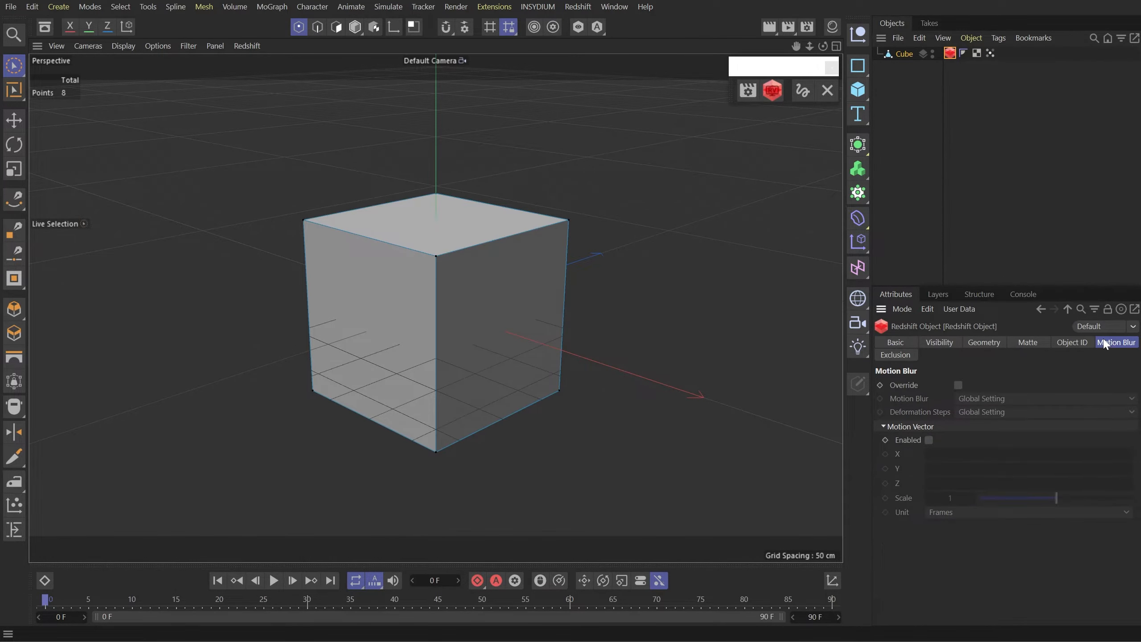
{"action": "left_click", "coordinate": [929, 440]}
{"action": "left_click_drag", "start_coordinate": [991, 53], "coordinate": [960, 454]}
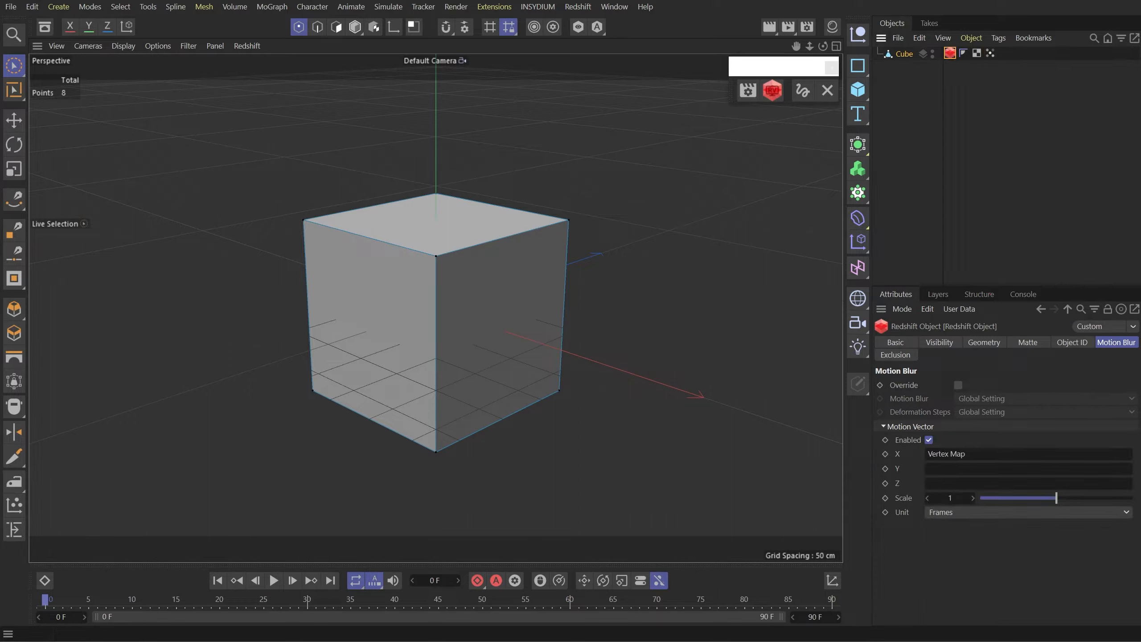
- Open the Redshift RenderView and render the cube
{"action": "left_click", "coordinate": [775, 91]}
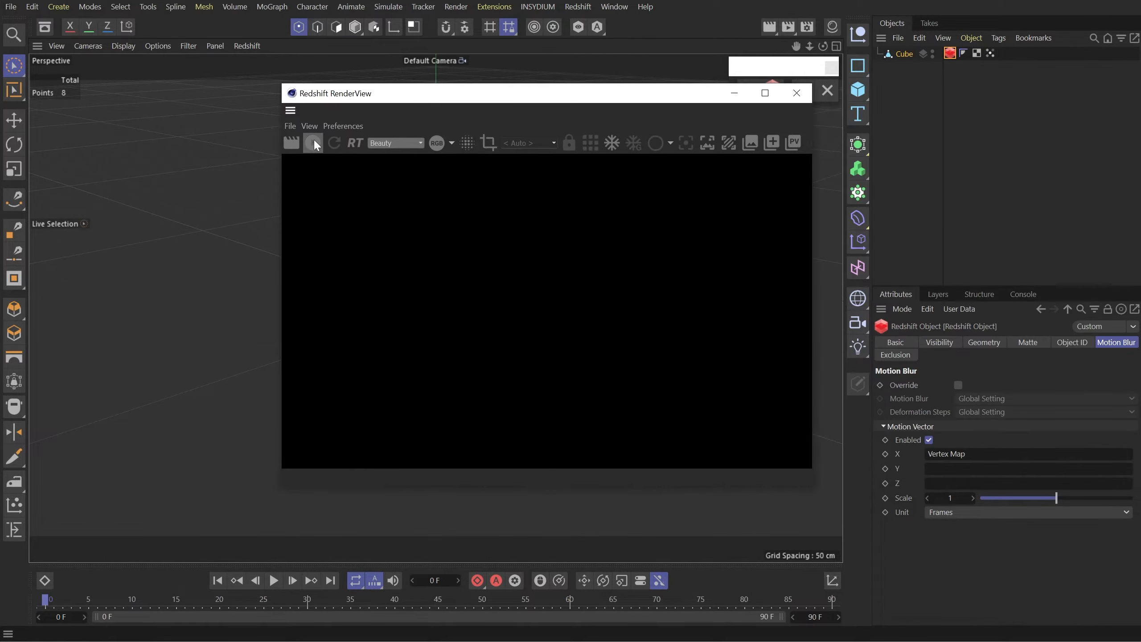
{"action": "left_click", "coordinate": [313, 143]}
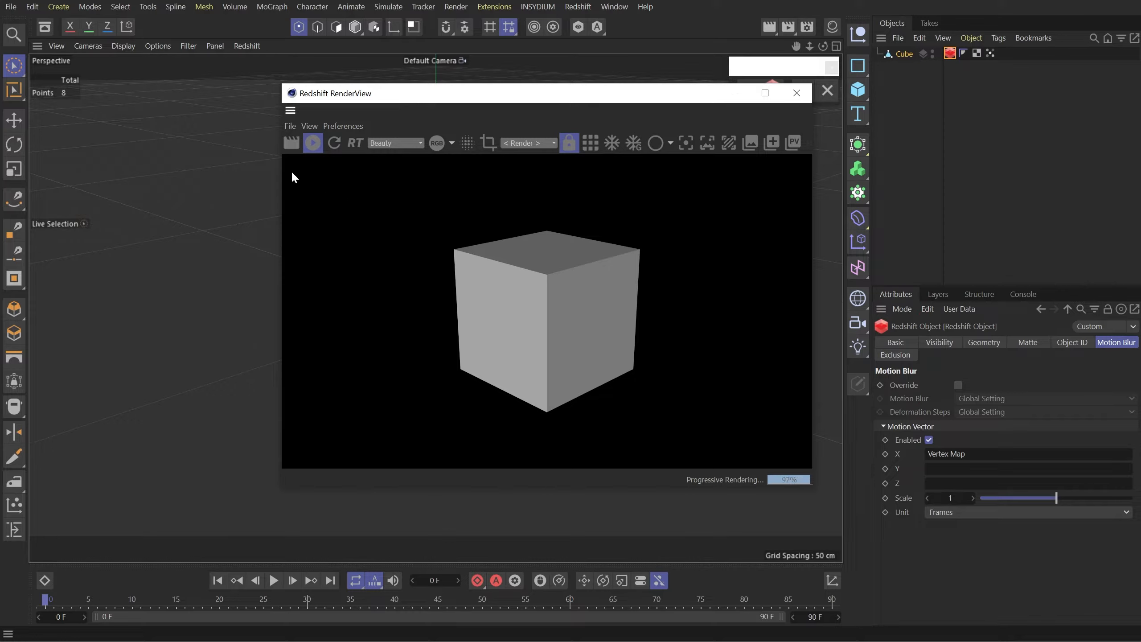
{"action": "left_click", "coordinate": [292, 143]}
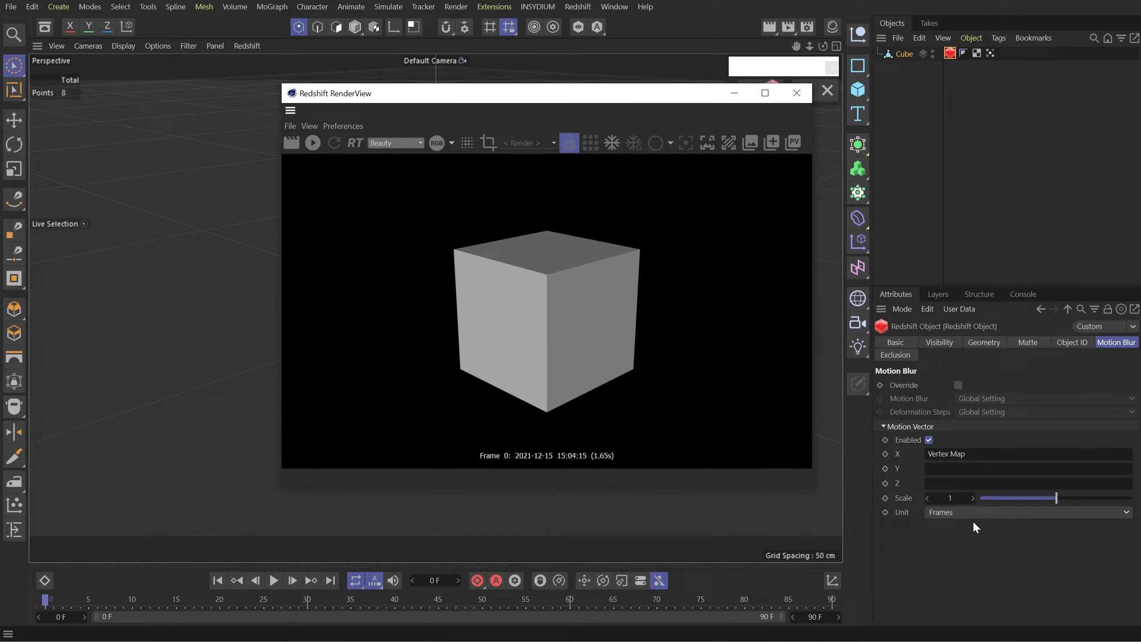
- Set the Redshift tag's motion vector scale to 500 and render the cube again
{"action": "double_click", "coordinate": [950, 497]}
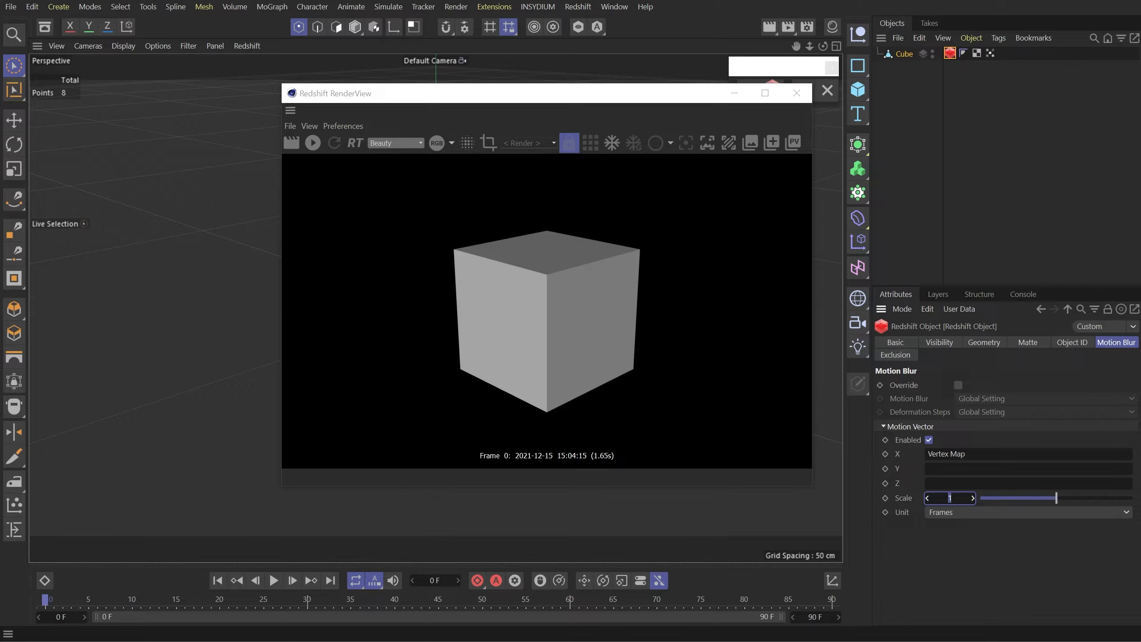
{"action": "type", "text": "500"}
{"action": "key", "text": "Return"}
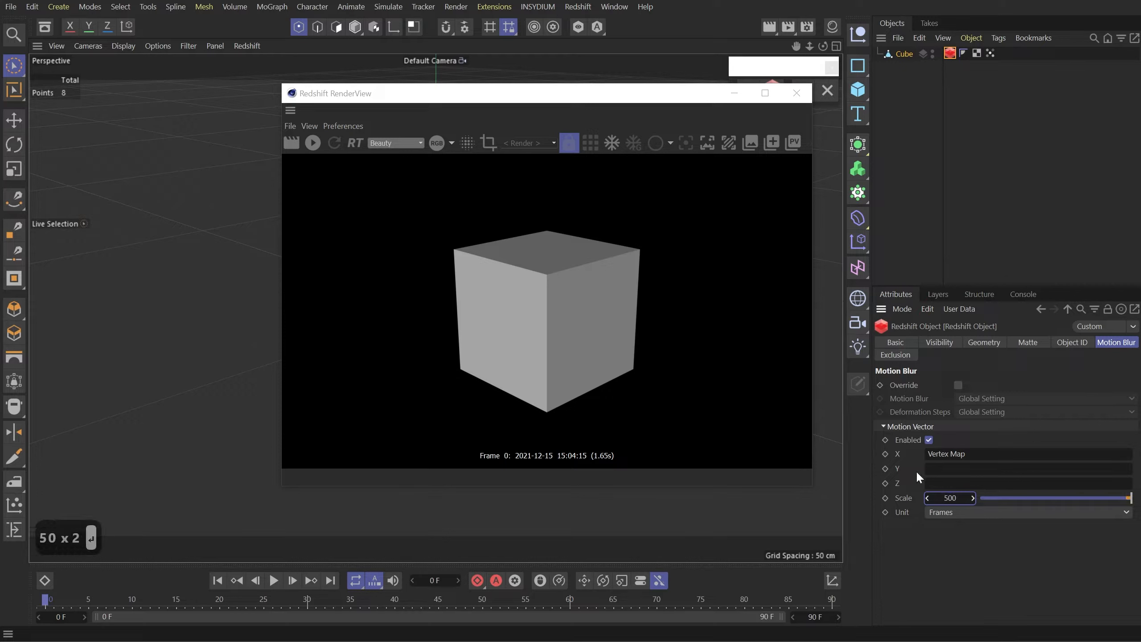
{"action": "left_click", "coordinate": [296, 147]}
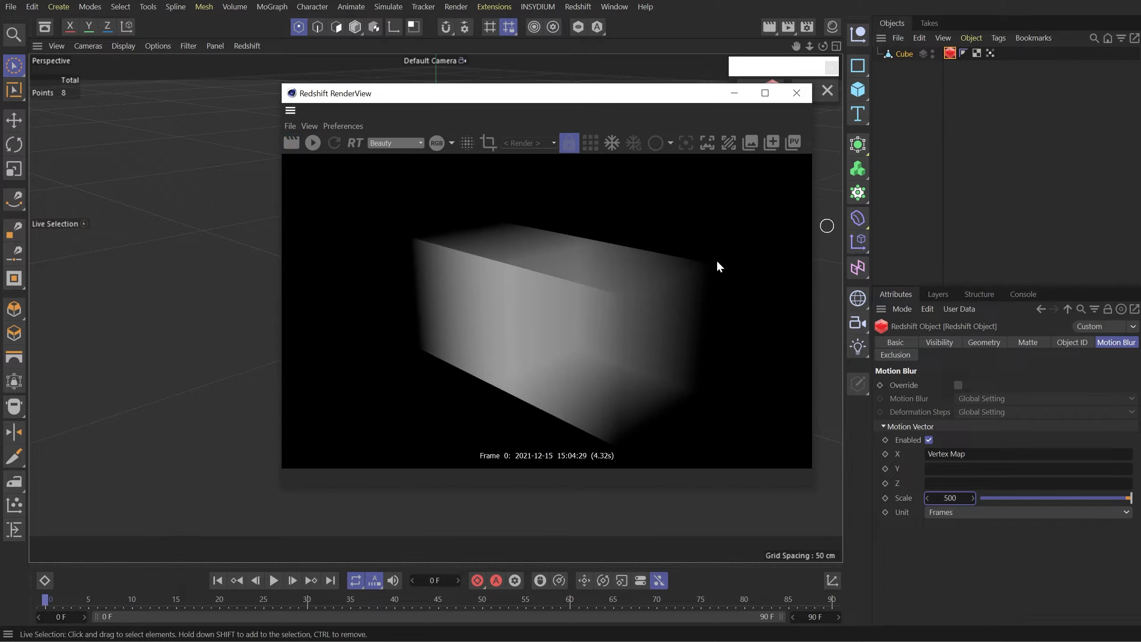
- Set the Redshift motion blur shutter to start at 0 and end at 1 in the render settings
{"action": "left_click_drag", "start_coordinate": [695, 103], "coordinate": [695, 132]}
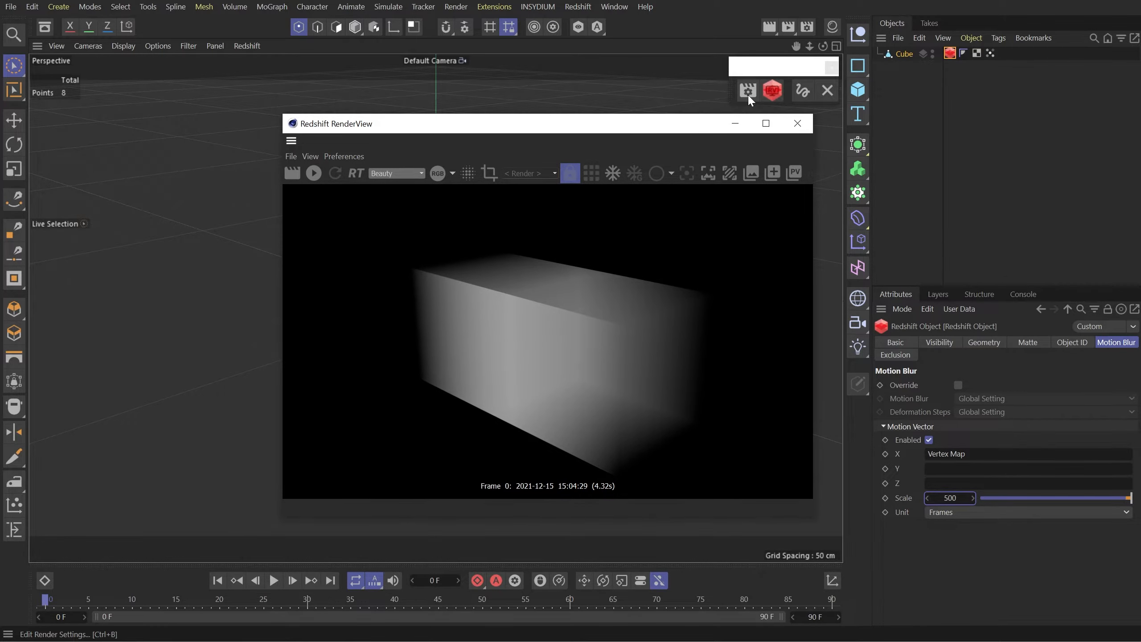
{"action": "key", "text": "ctrl+b"}
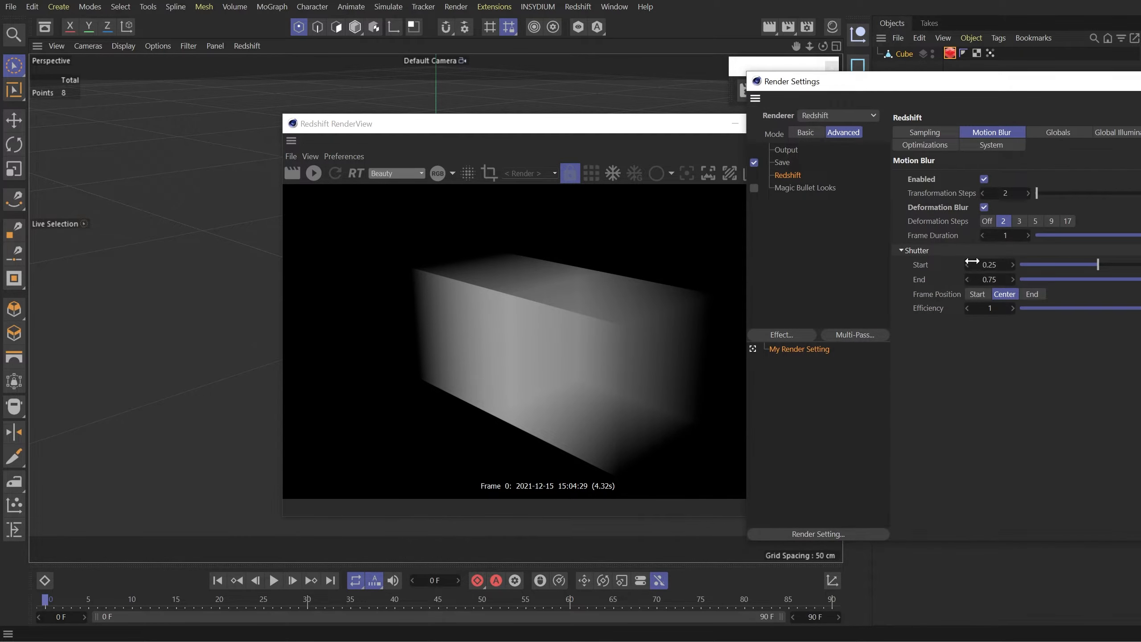
{"action": "left_click_drag", "start_coordinate": [1067, 262], "coordinate": [952, 266]}
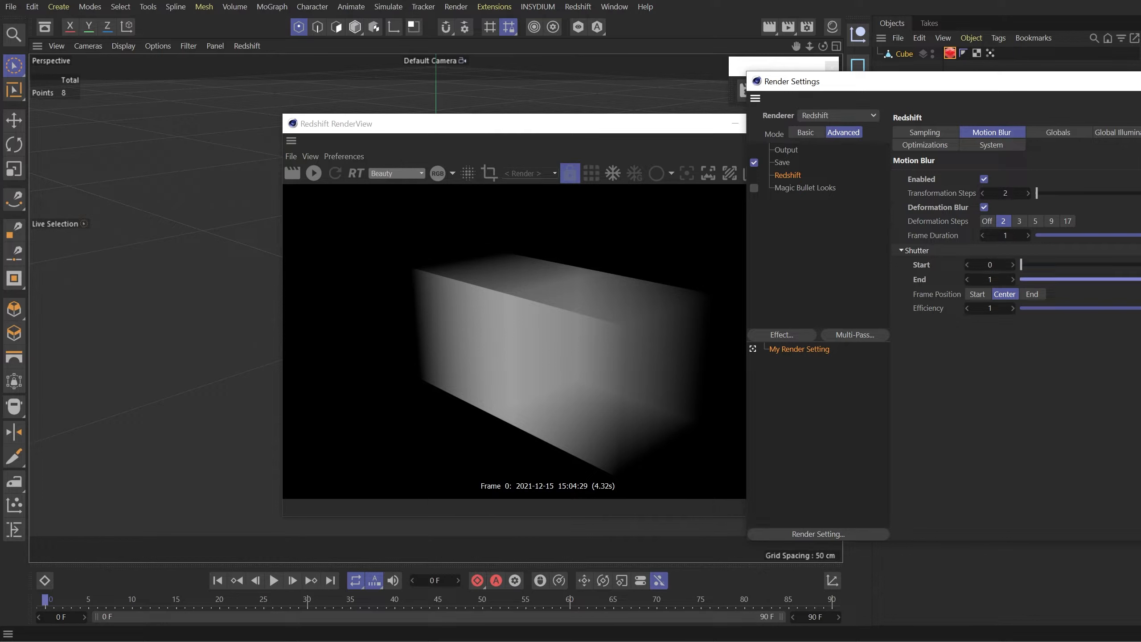
- Set the final rendering mode to Progressive with 128 progressive passes in the Redshift sampling settings
{"action": "left_click", "coordinate": [931, 132]}
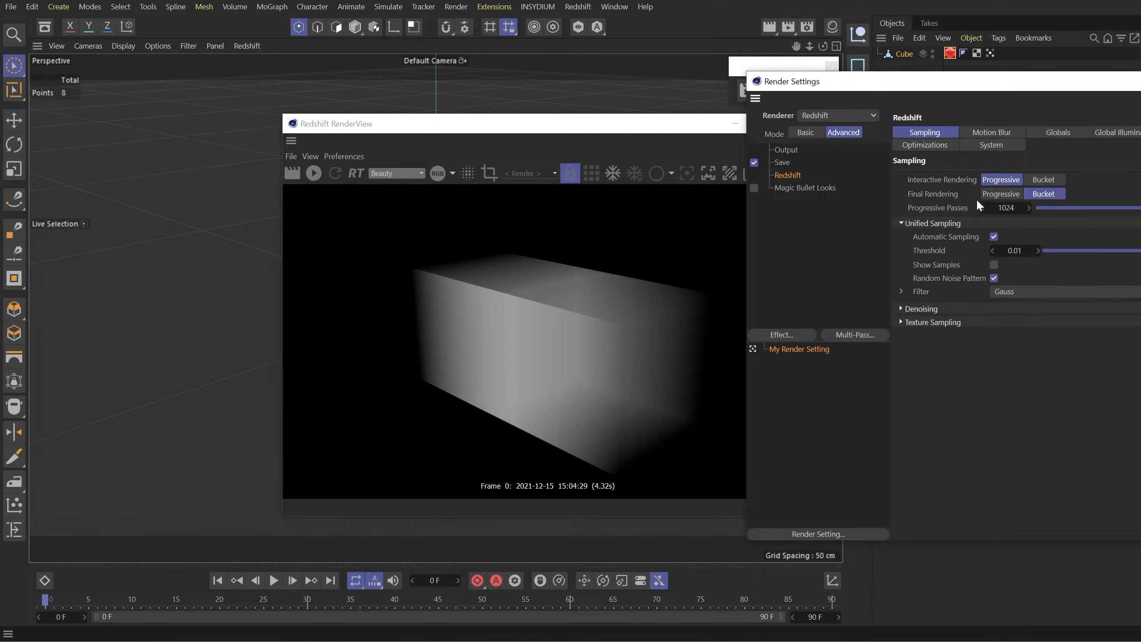
{"action": "left_click", "coordinate": [995, 194]}
{"action": "left_click", "coordinate": [1011, 206]}
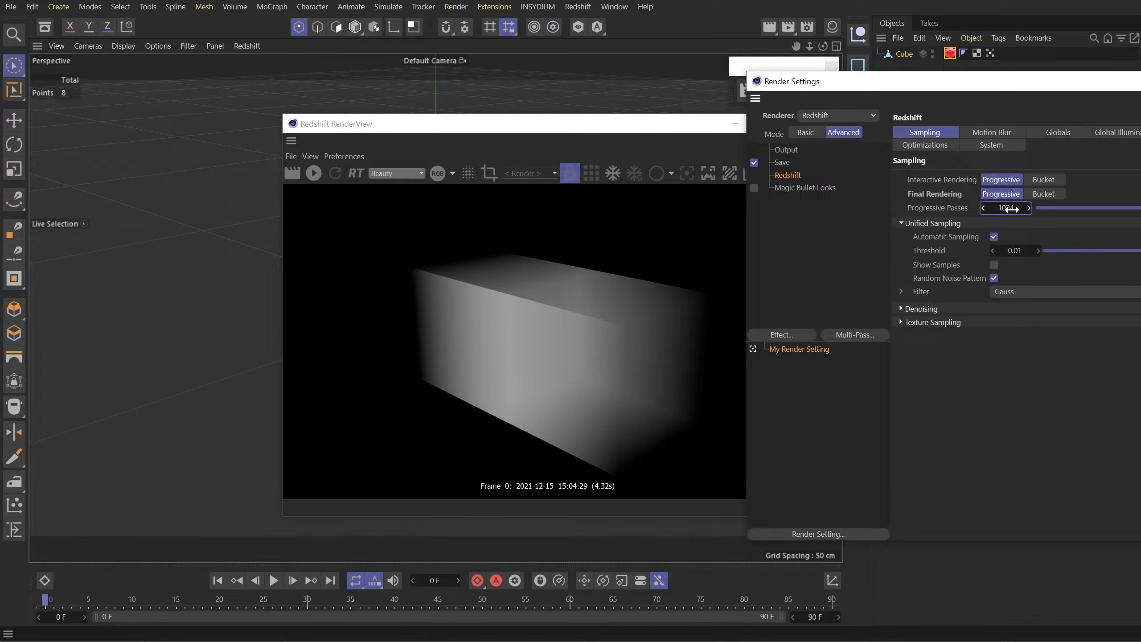
{"action": "type", "text": "128"}
{"action": "key", "text": "Return"}
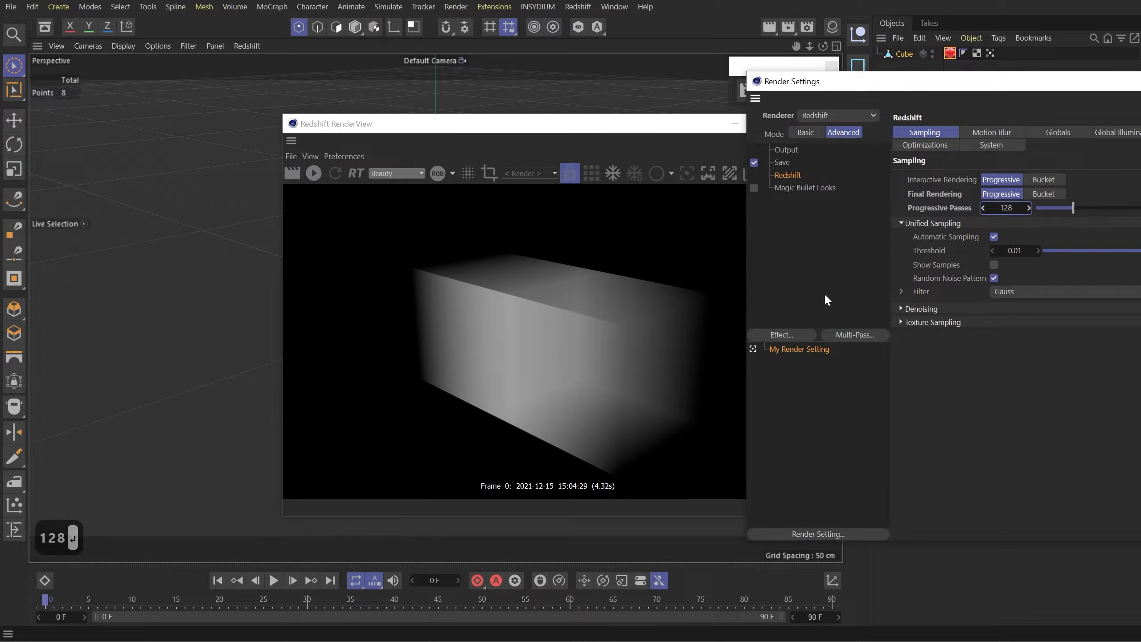
- Rename the render setting as RS RnD and render the cube again in the Redshift RenderView
{"action": "double_click", "coordinate": [797, 351]}
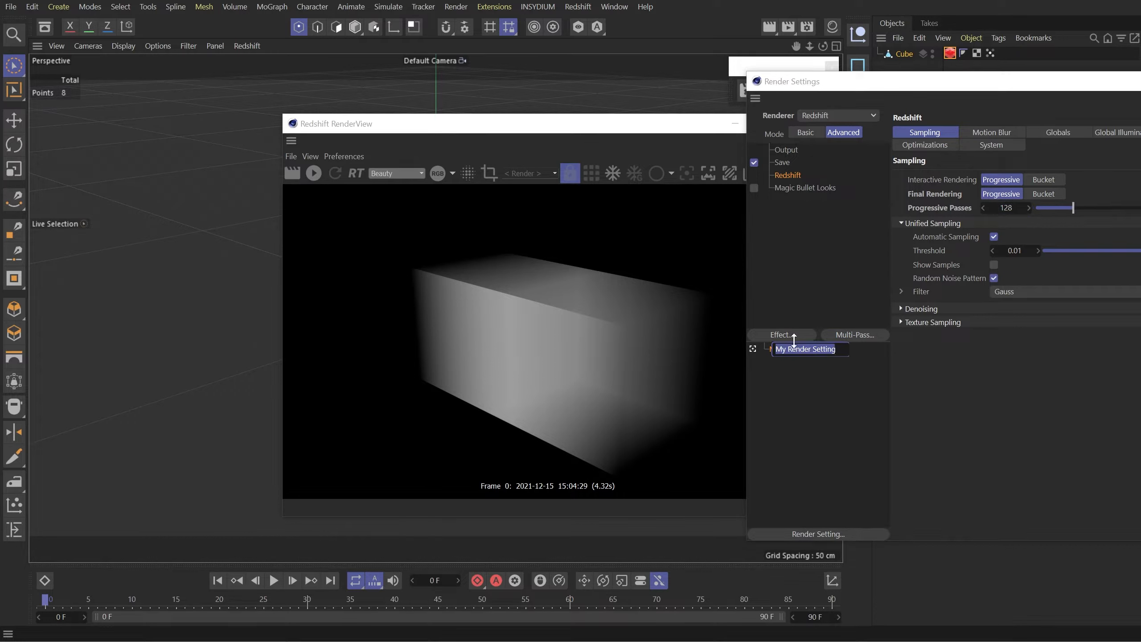
{"action": "type", "text": "RS RnD"}
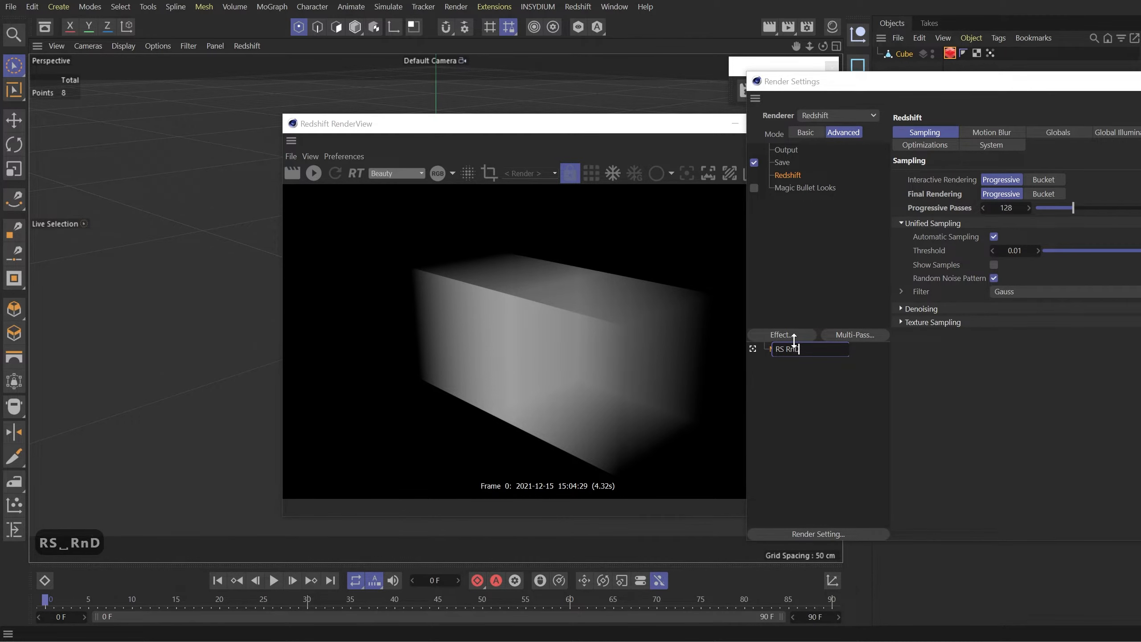
{"action": "key", "text": "Return"}
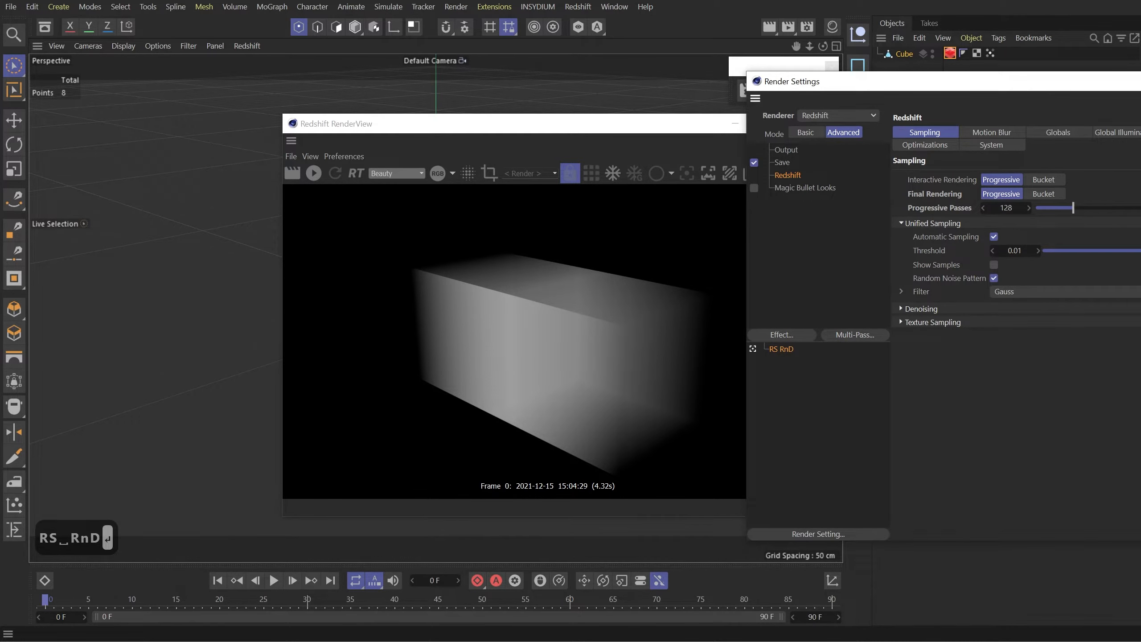
{"action": "left_click", "coordinate": [1140, 82]}
{"action": "left_click", "coordinate": [291, 175]}
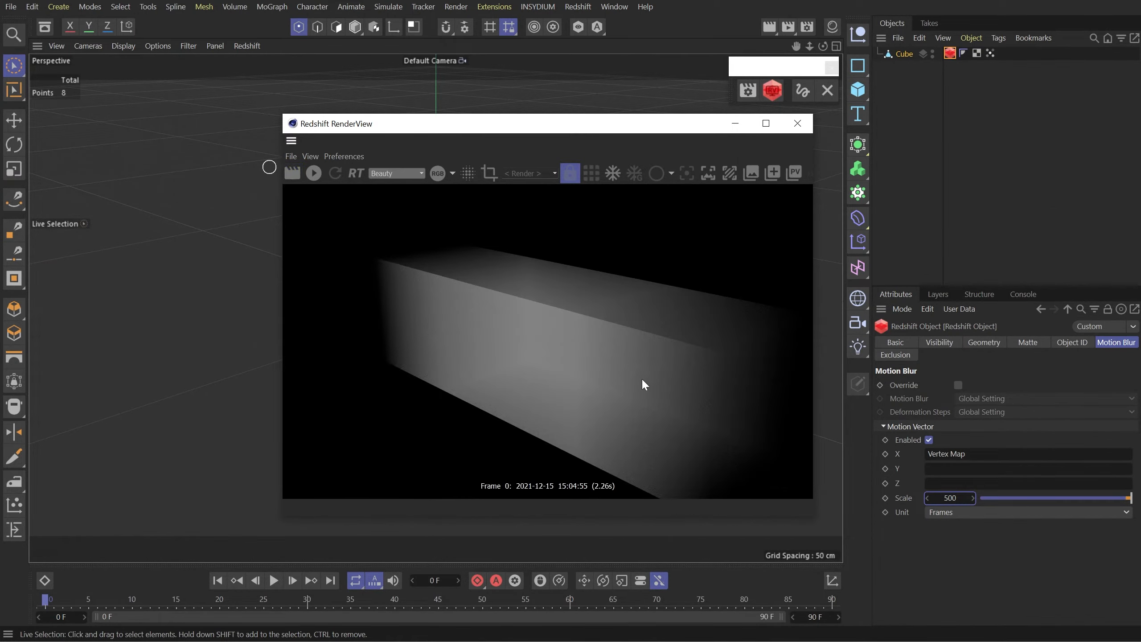
- Reset the motion blur shutter start and end to their defaults, and return them to 0 and 1
{"action": "left_click", "coordinate": [757, 90]}
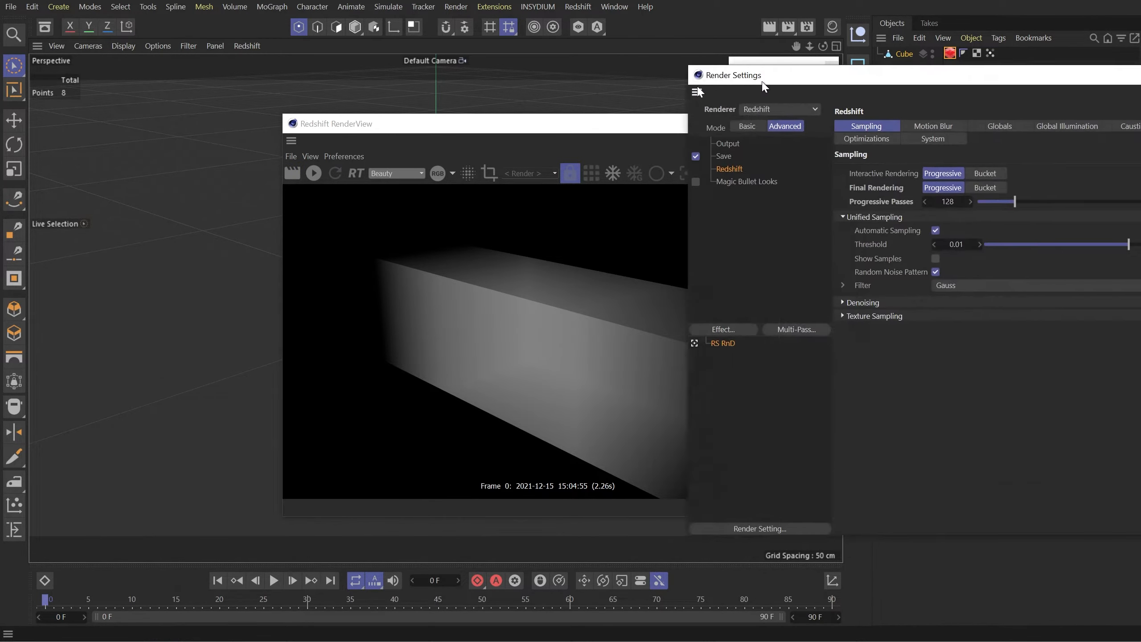
{"action": "left_click", "coordinate": [541, 146]}
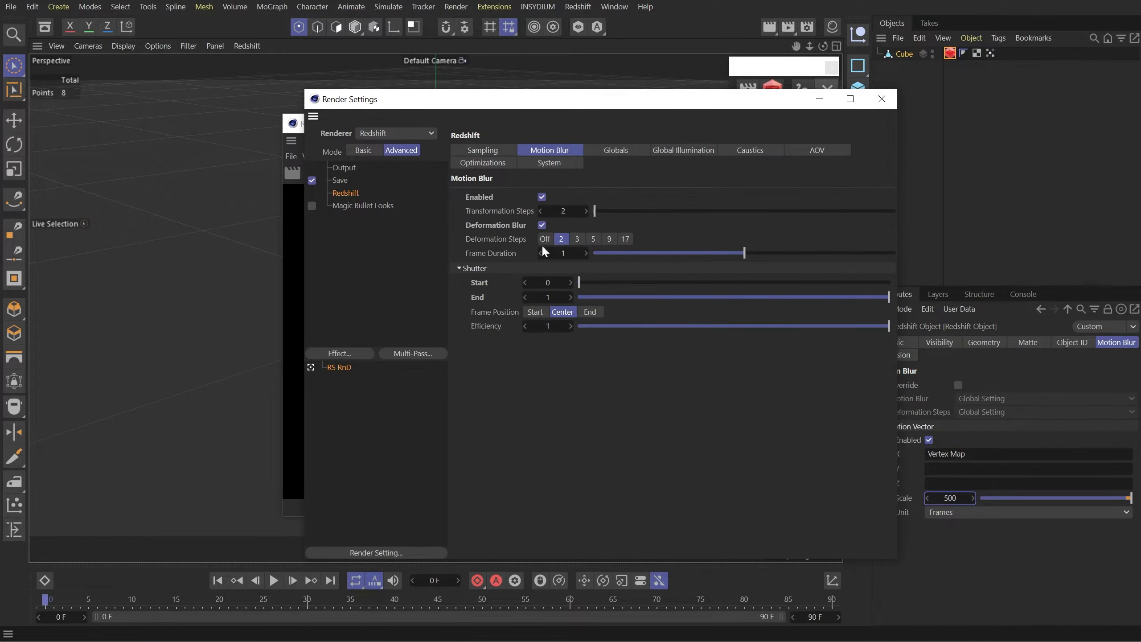
{"action": "right_click", "coordinate": [476, 297]}
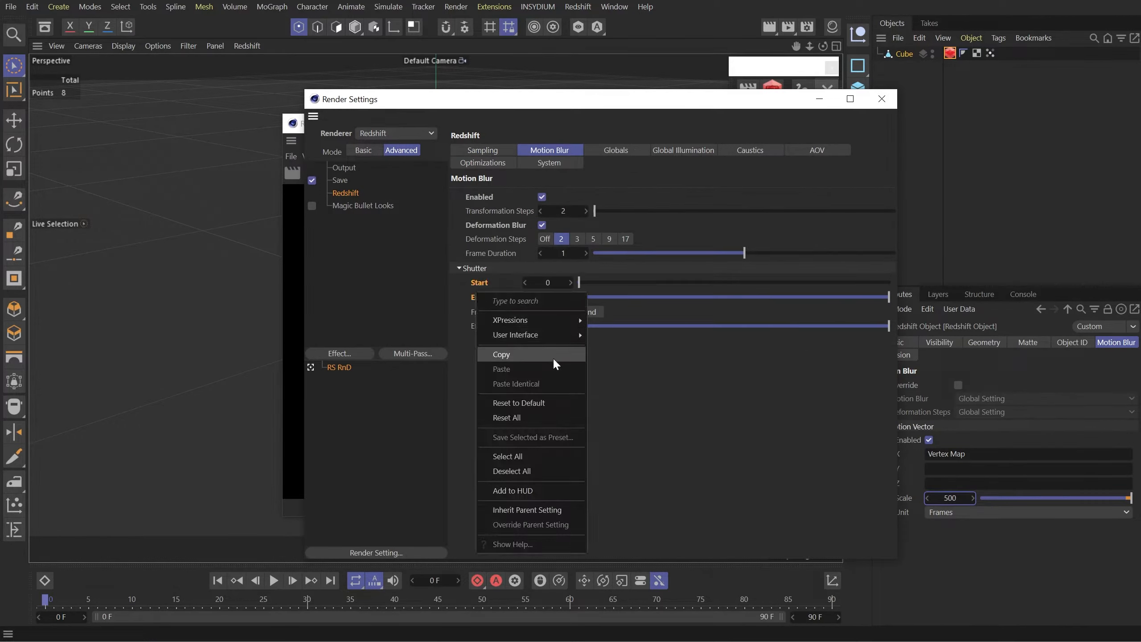
{"action": "left_click", "coordinate": [521, 403]}
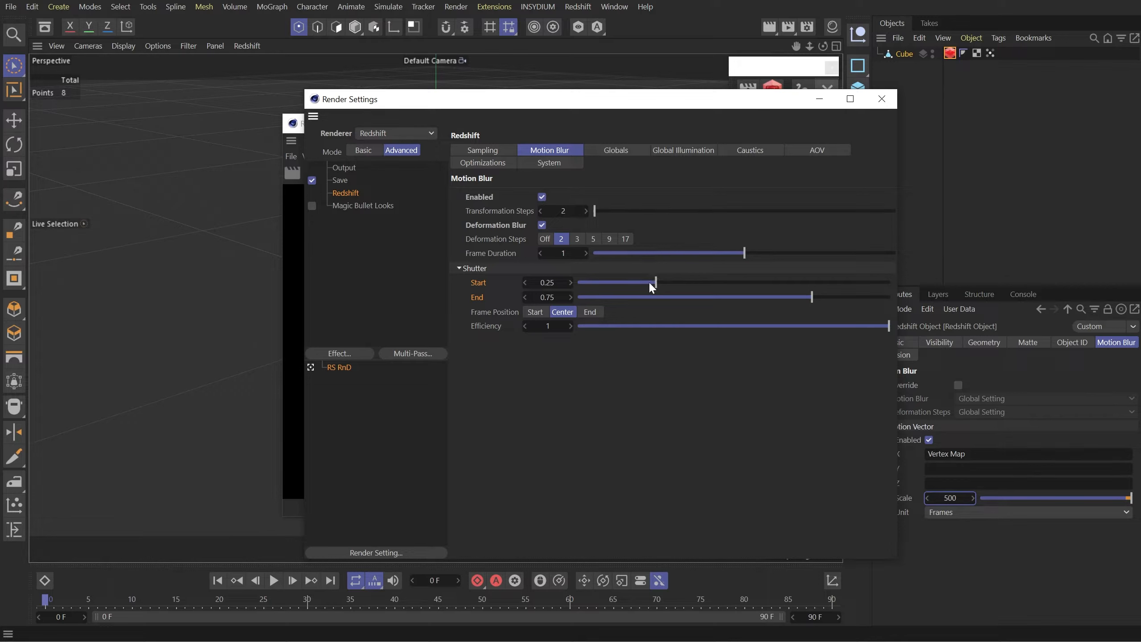
{"action": "left_click_drag", "start_coordinate": [651, 285], "coordinate": [537, 283]}
{"action": "left_click_drag", "start_coordinate": [834, 297], "coordinate": [952, 306]}
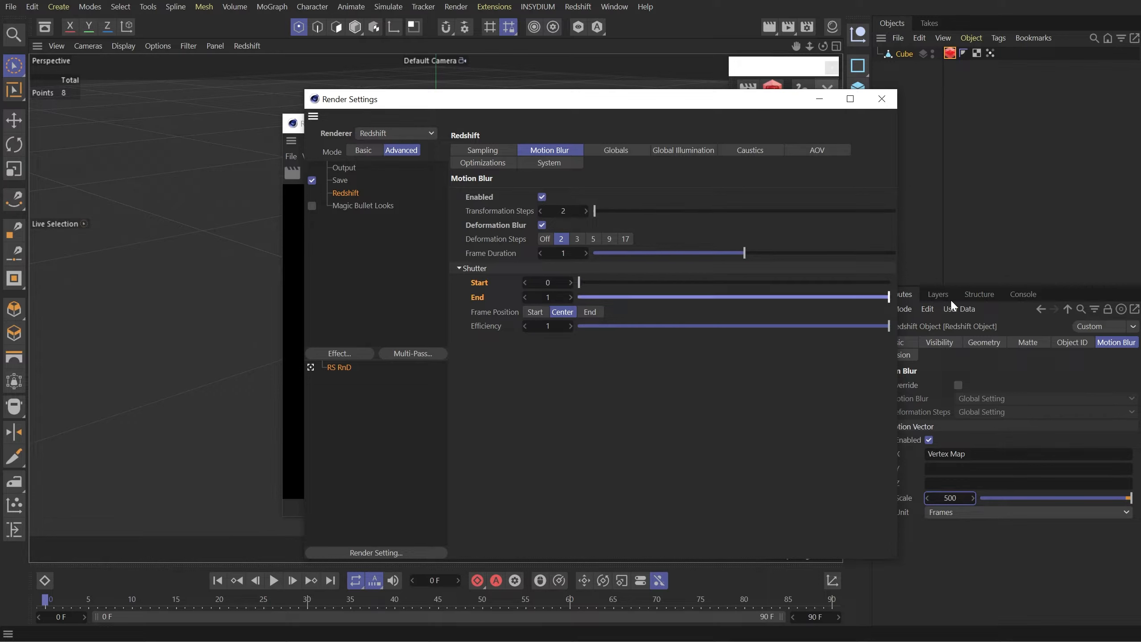
{"action": "left_click", "coordinate": [881, 100]}
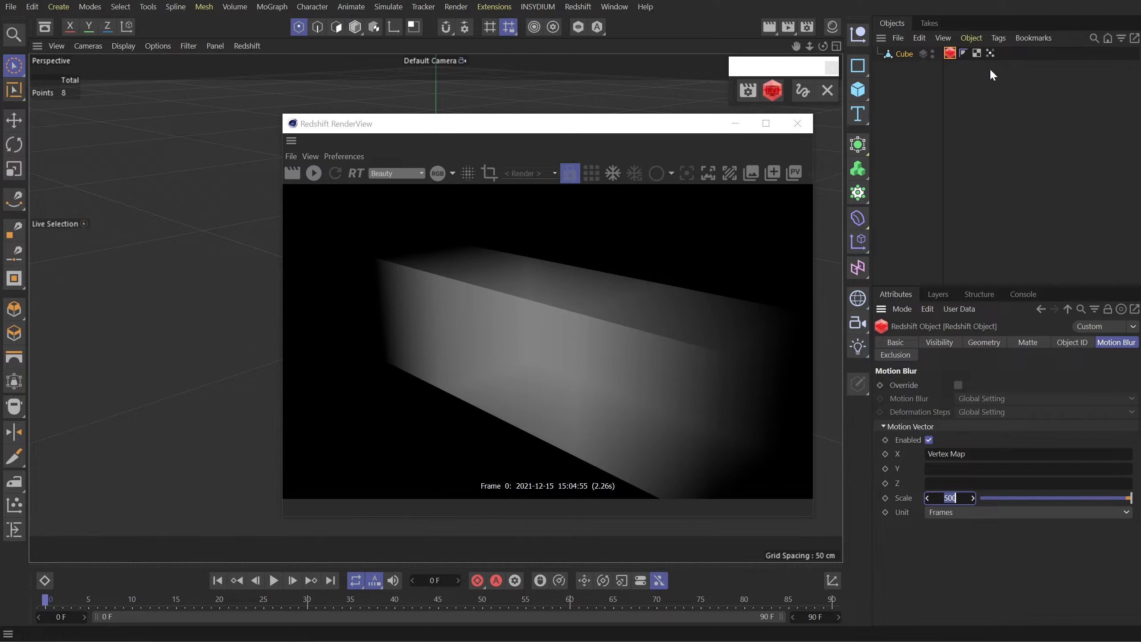
- Rename the cube's vertex map tag as X
{"action": "left_click", "coordinate": [990, 54]}
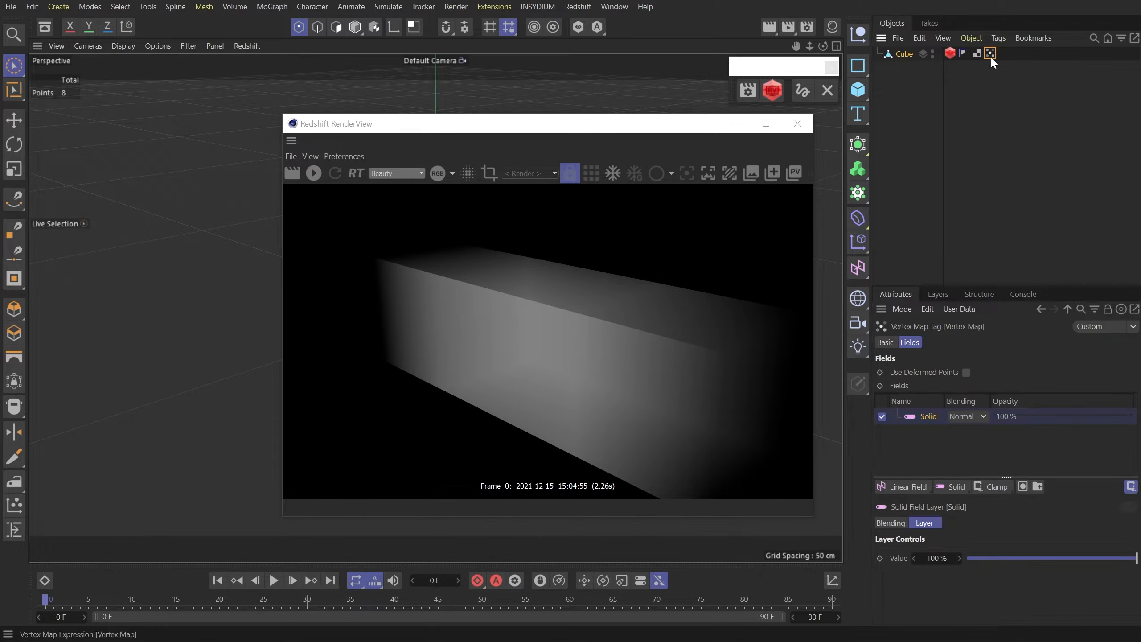
{"action": "left_click", "coordinate": [889, 342]}
{"action": "left_click", "coordinate": [978, 389]}
{"action": "type", "text": "X"}
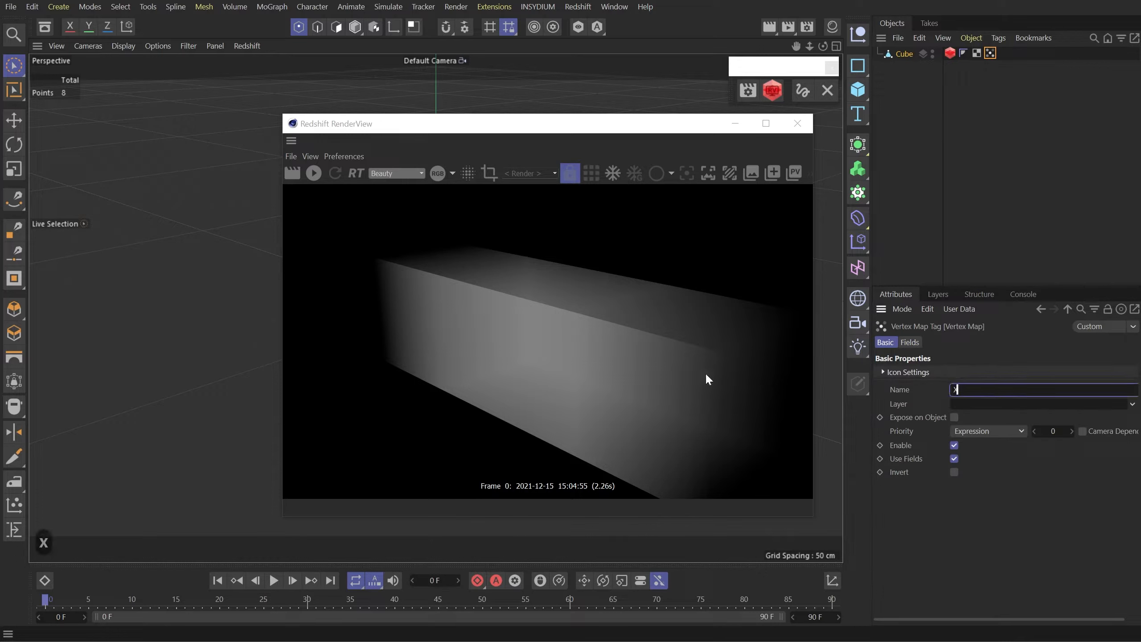
{"action": "key", "text": "Return"}
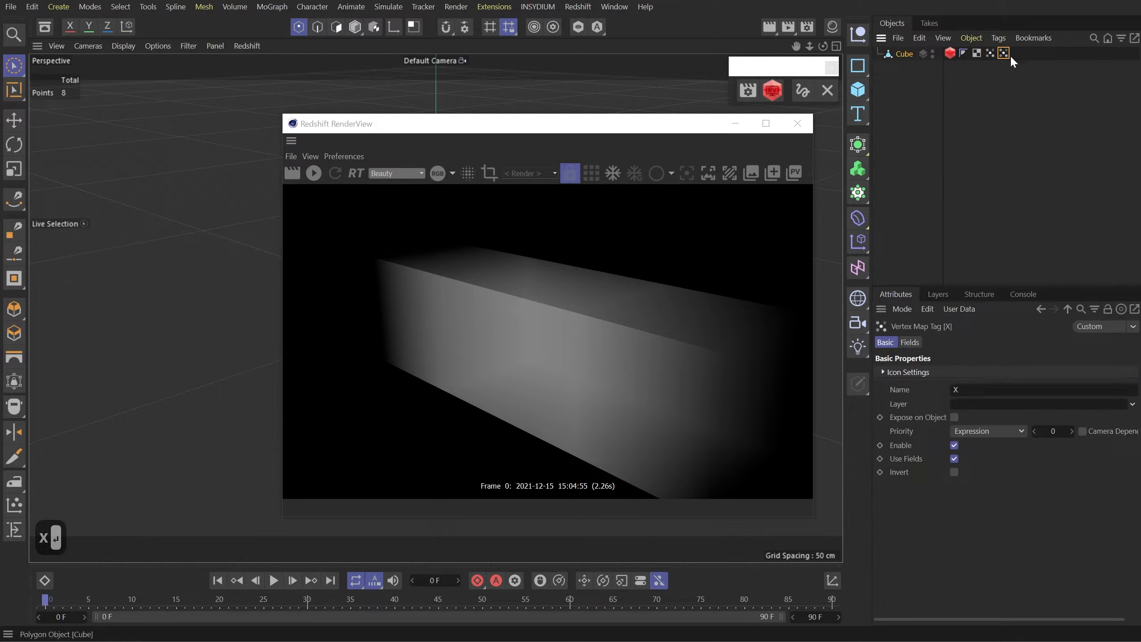
- Duplicate the X vertex map tag on the cube twice and name the copies Y and Z
{"action": "left_click_drag", "start_coordinate": [1012, 57], "coordinate": [1018, 54]}
{"action": "left_click", "coordinate": [1003, 53]}
{"action": "left_click", "coordinate": [984, 389]}
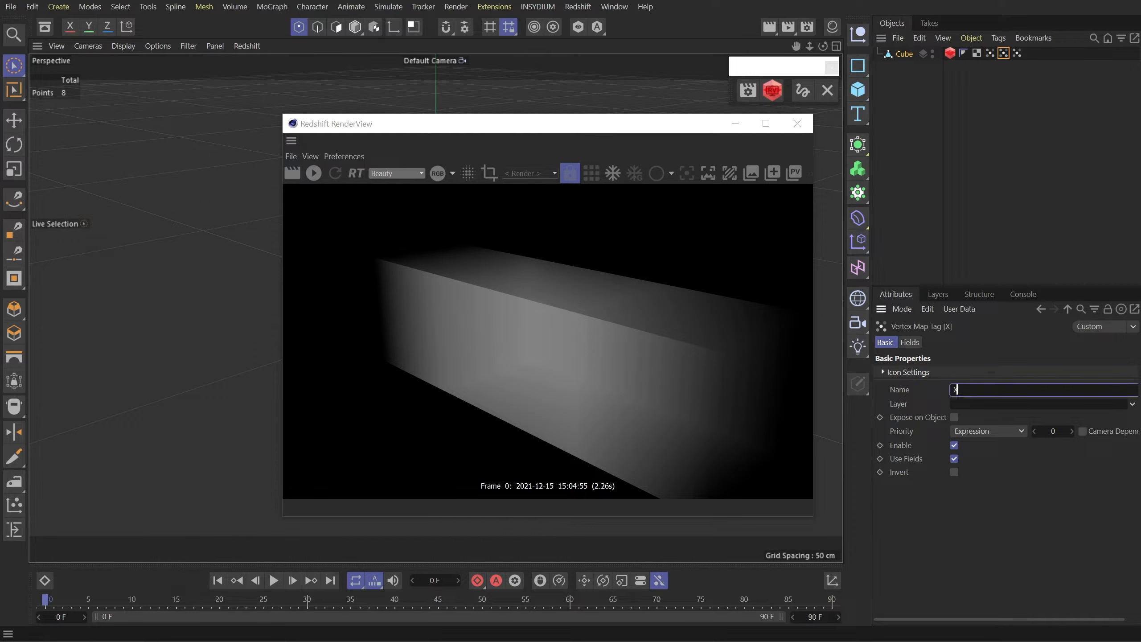
{"action": "type", "text": "Y"}
{"action": "key", "text": "Return"}
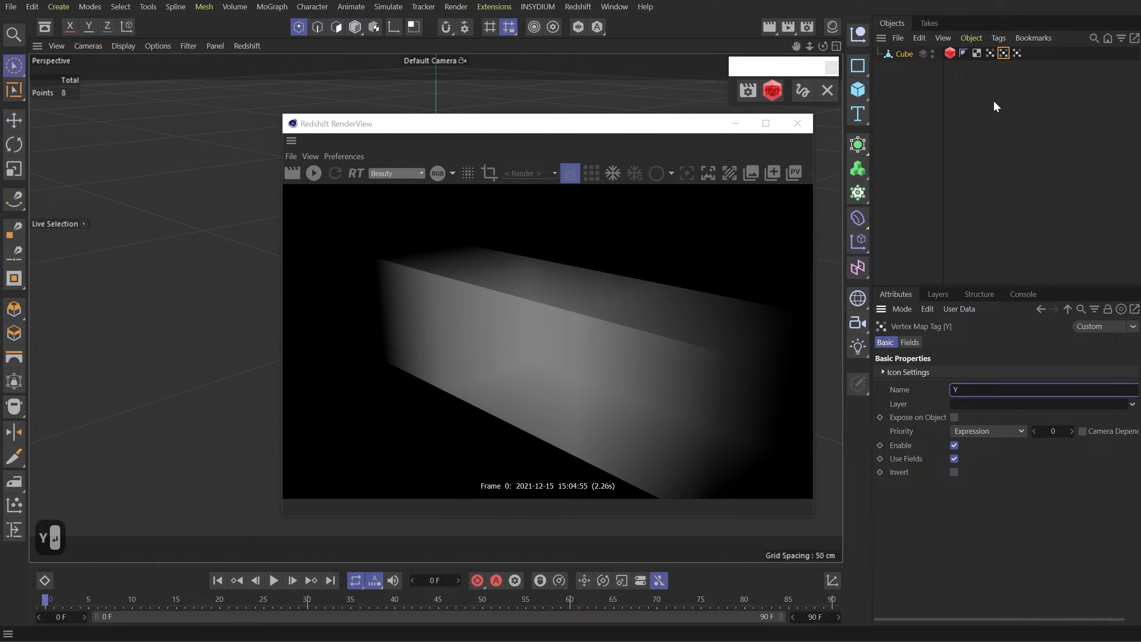
{"action": "left_click", "coordinate": [1017, 54]}
{"action": "double_click", "coordinate": [955, 389]}
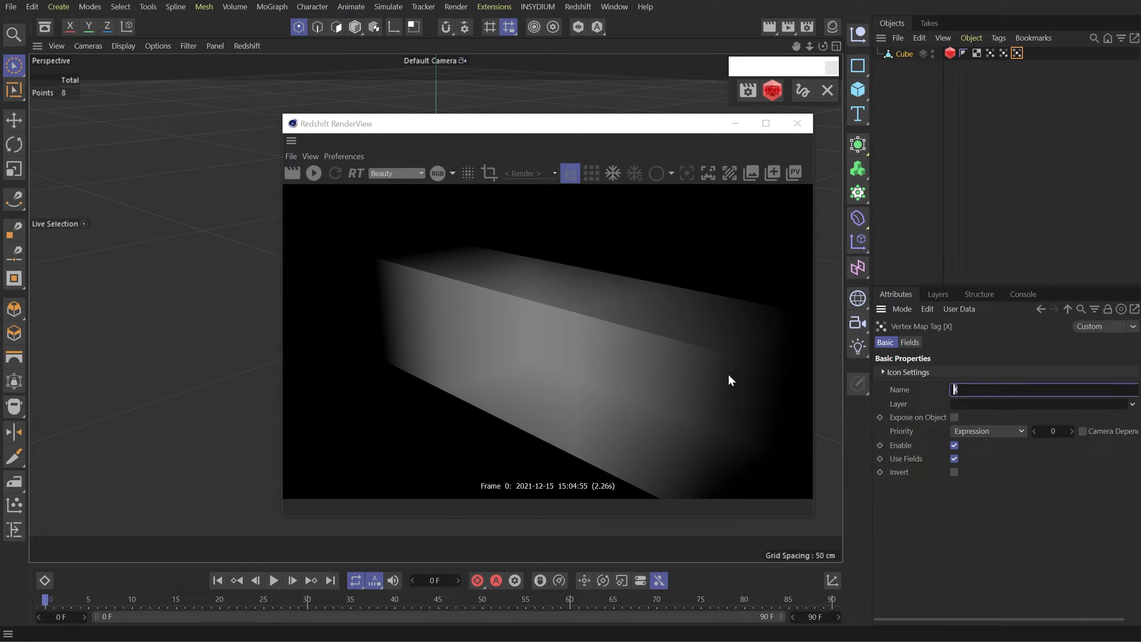
{"action": "type", "text": "Z"}
{"action": "key", "text": "Return"}
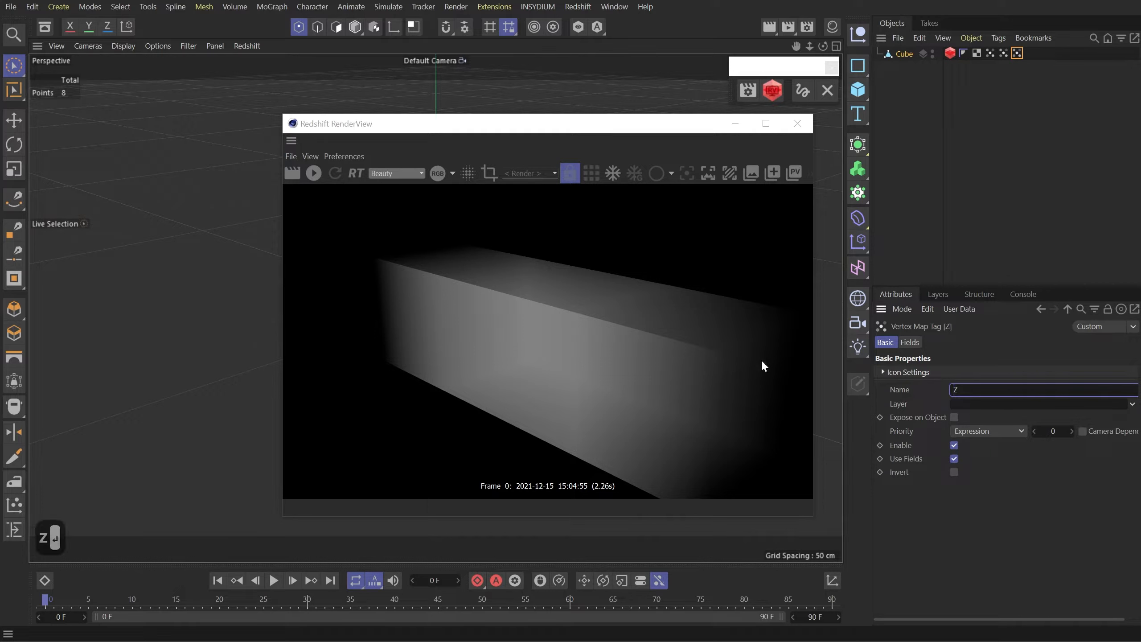
- Assign the X, Y and Z vertex maps to the matching motion vector axes of the Redshift tag and render
{"action": "left_click", "coordinate": [950, 54]}
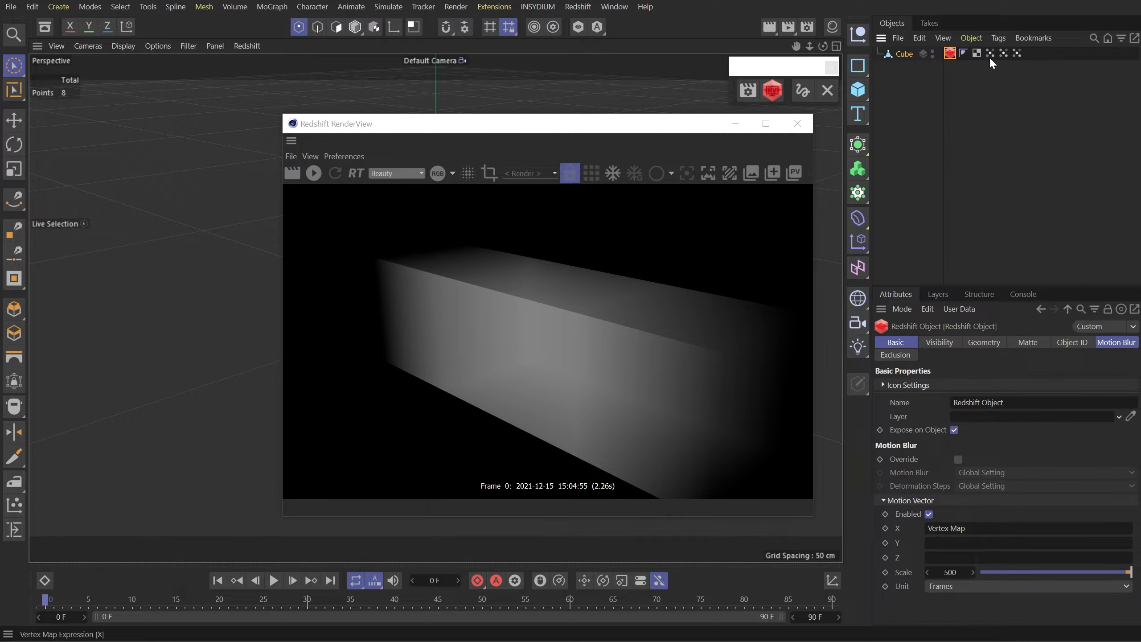
{"action": "left_click_drag", "start_coordinate": [989, 52], "coordinate": [972, 529]}
{"action": "left_click_drag", "start_coordinate": [1004, 52], "coordinate": [955, 545]}
{"action": "left_click_drag", "start_coordinate": [1017, 54], "coordinate": [973, 564]}
{"action": "left_click", "coordinate": [292, 176]}
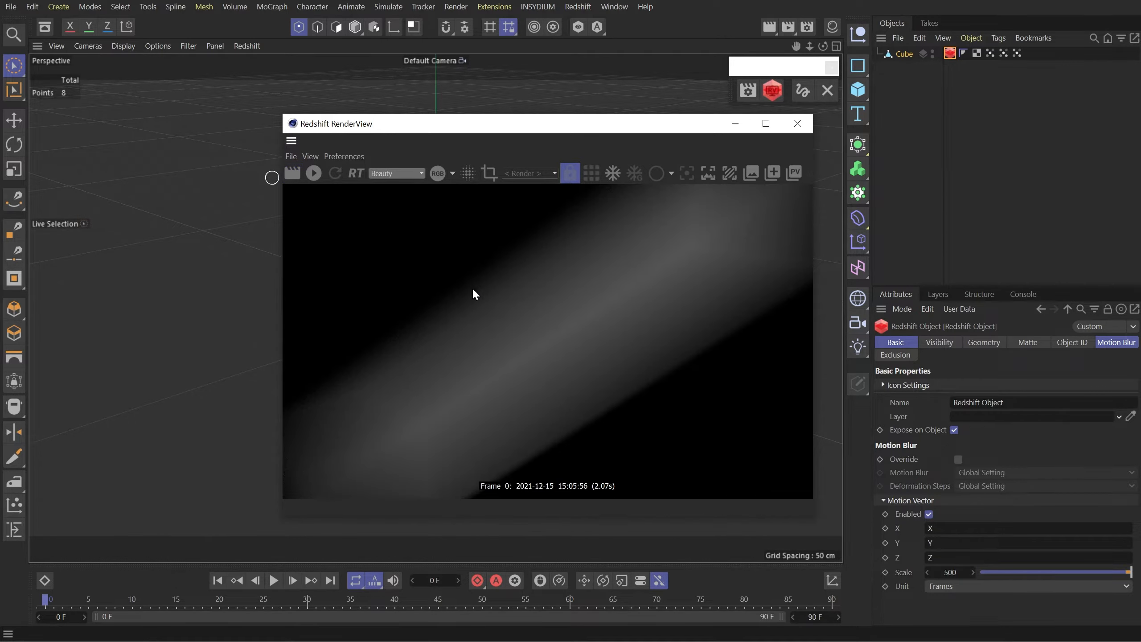
- Close the RenderView, add a new 200 cm cube primitive and switch to model mode
{"action": "left_click", "coordinate": [798, 123]}
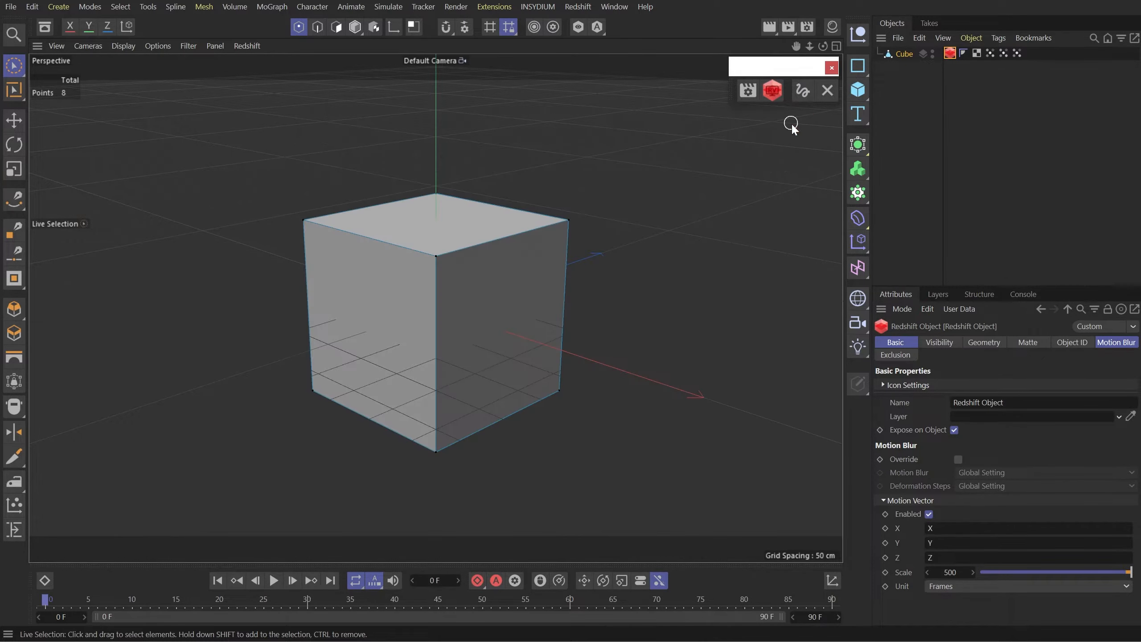
{"action": "left_click", "coordinate": [858, 90]}
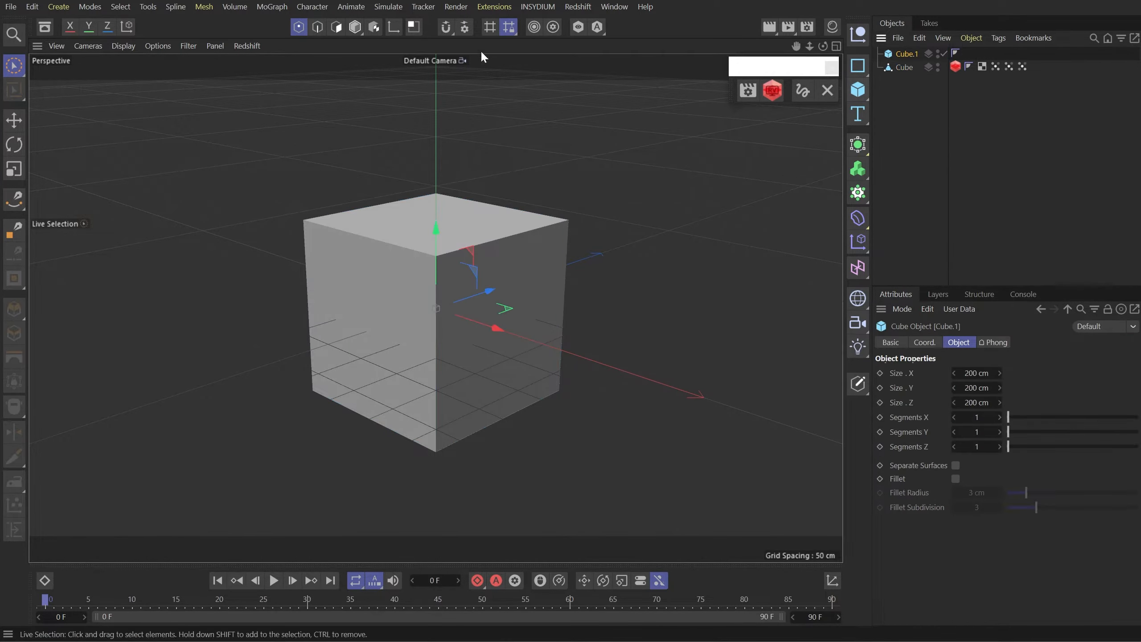
{"action": "left_click", "coordinate": [520, 208]}
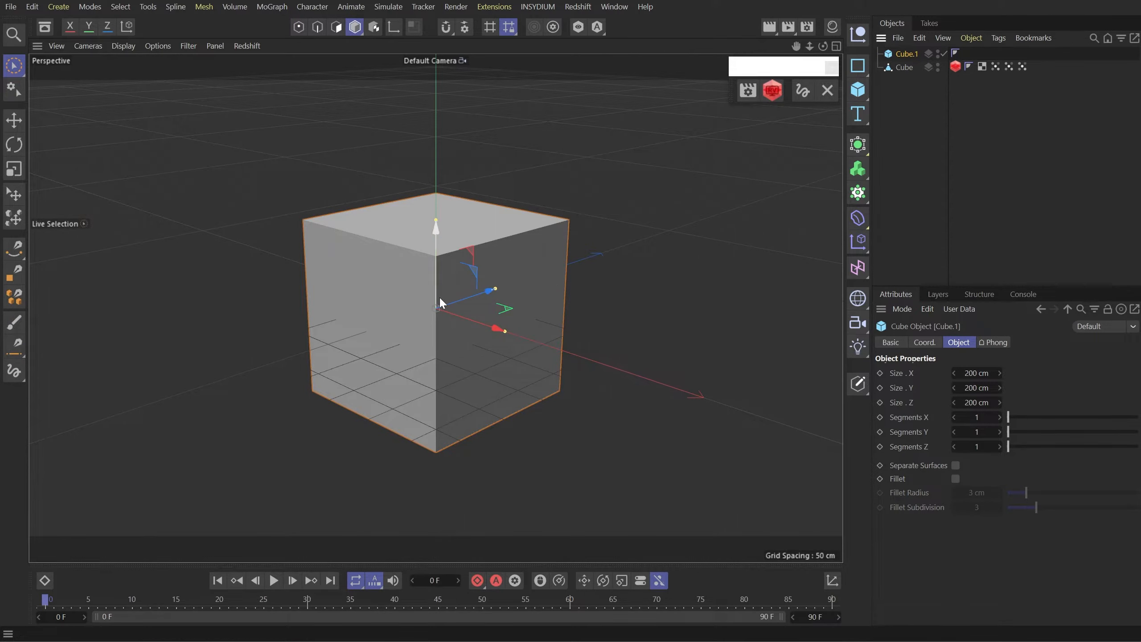
{"action": "scroll", "coordinate": [439, 296], "scroll_direction": "down", "scroll_amount": 4}
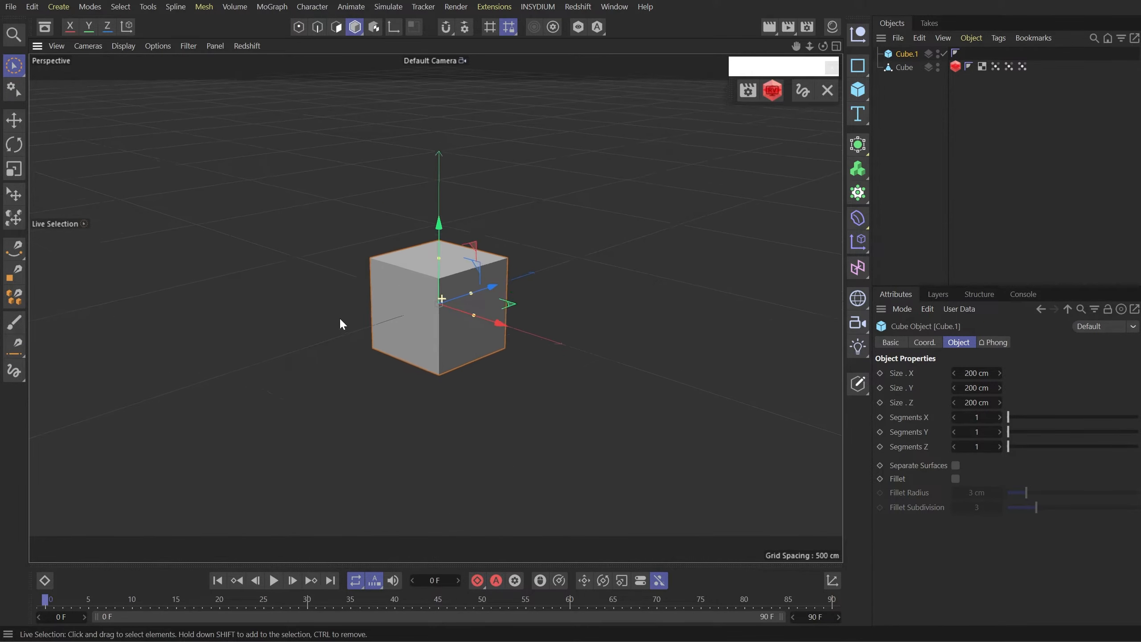
{"action": "scroll", "coordinate": [340, 322], "scroll_direction": "down", "scroll_amount": 2}
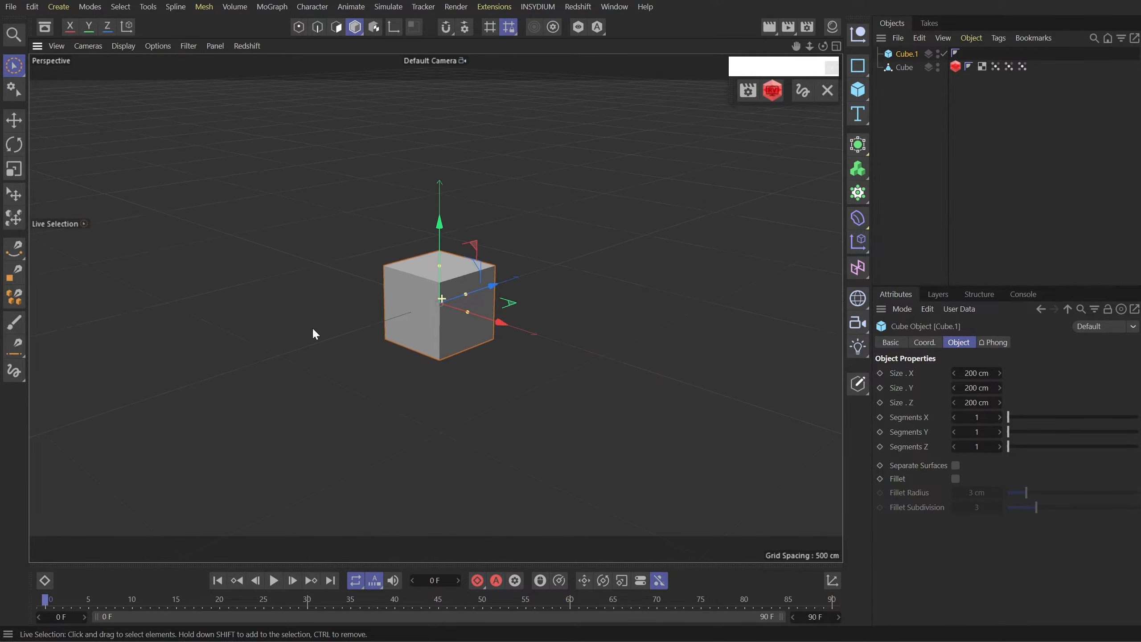
- Set the Redshift motion blur shutter's frame position to Start
{"action": "left_click", "coordinate": [748, 90]}
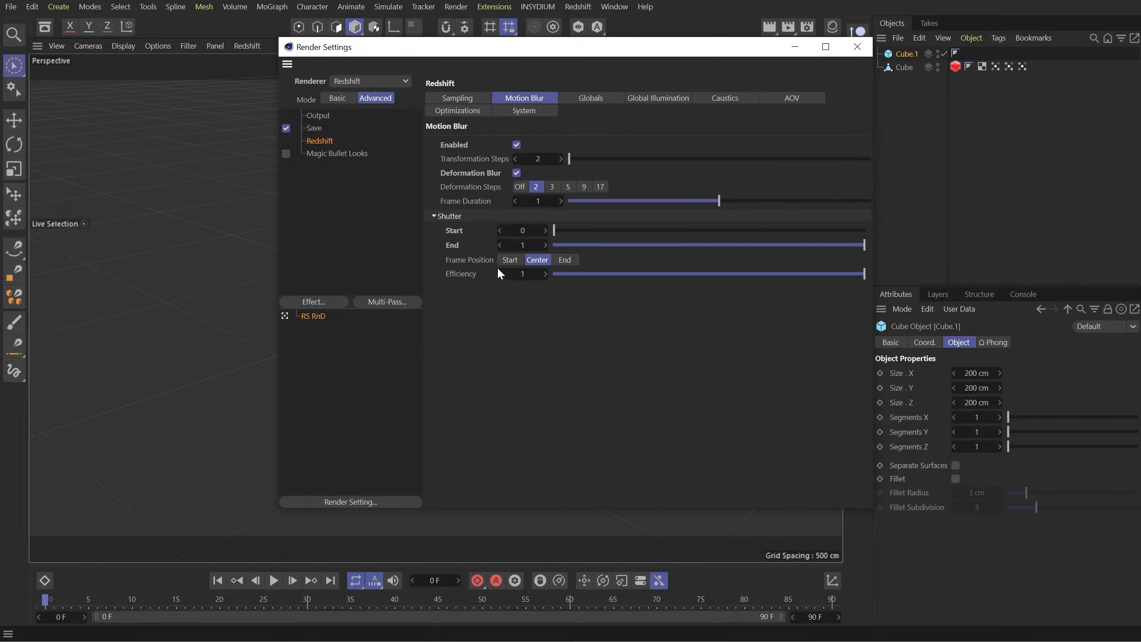
{"action": "left_click", "coordinate": [509, 260]}
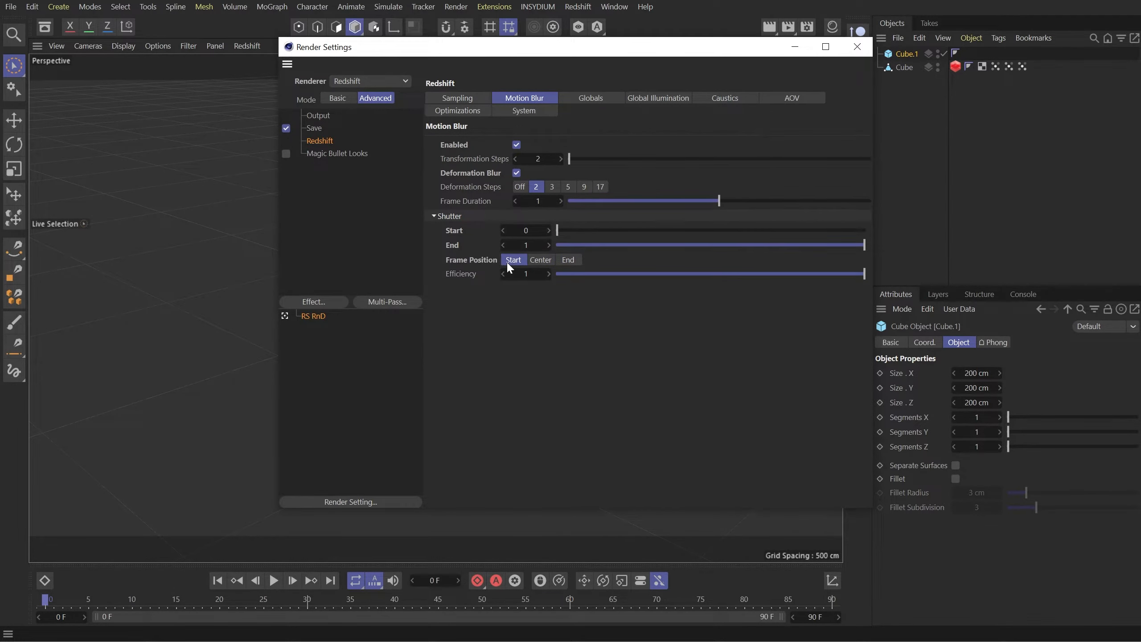
{"action": "left_click", "coordinate": [857, 47]}
- Doodle three white arrows from the cube along its X, Y and Z axes, undoing the misdrawn arrowhead stroke
{"action": "left_click", "coordinate": [802, 90]}
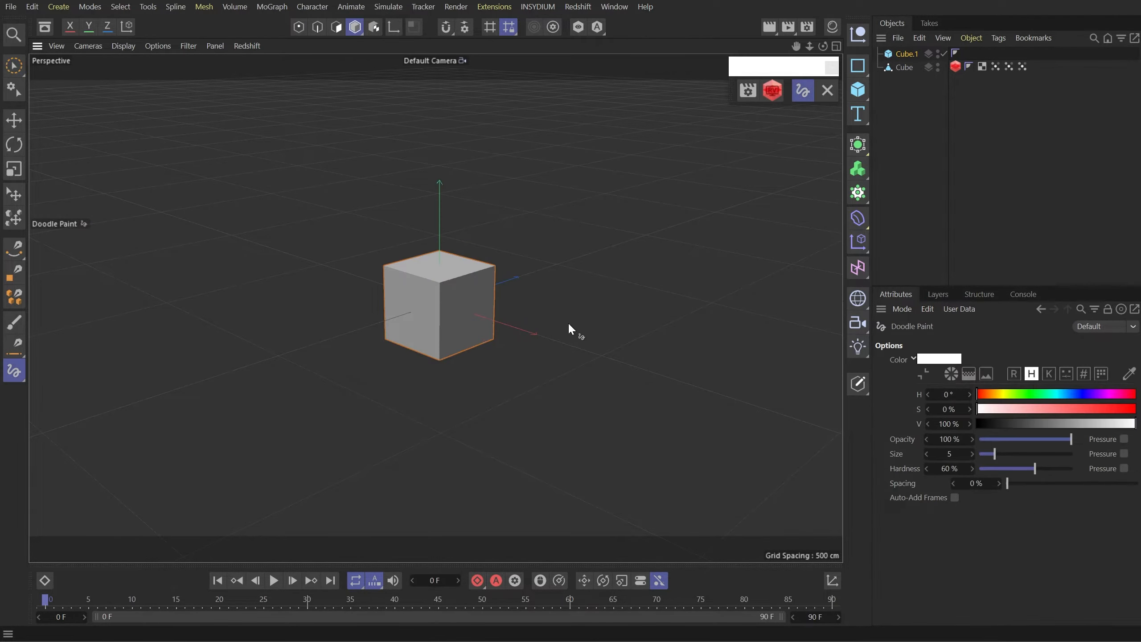
{"action": "mouse_move", "coordinate": [460, 305]}
{"action": "left_mouse_down"}
{"action": "mouse_move", "coordinate": [541, 333]}
{"action": "mouse_move", "coordinate": [541, 361]}
{"action": "left_mouse_up"}
{"action": "left_click_drag", "start_coordinate": [432, 264], "coordinate": [436, 157]}
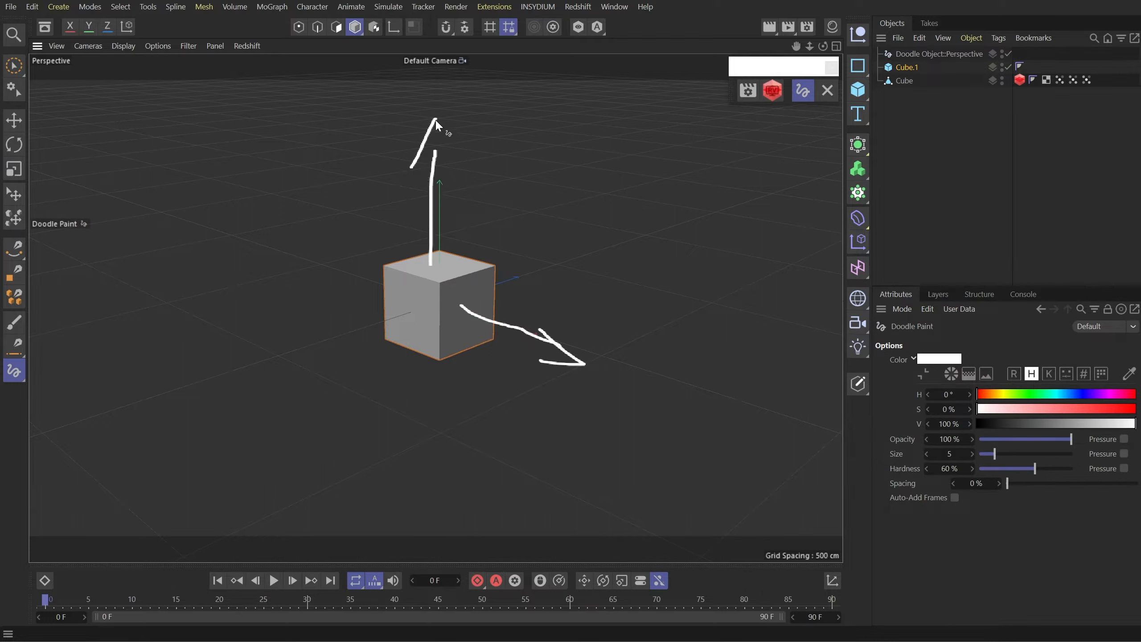
{"action": "mouse_move", "coordinate": [475, 282]}
{"action": "left_mouse_down"}
{"action": "mouse_move", "coordinate": [585, 245]}
{"action": "mouse_move", "coordinate": [641, 282]}
{"action": "left_mouse_up"}
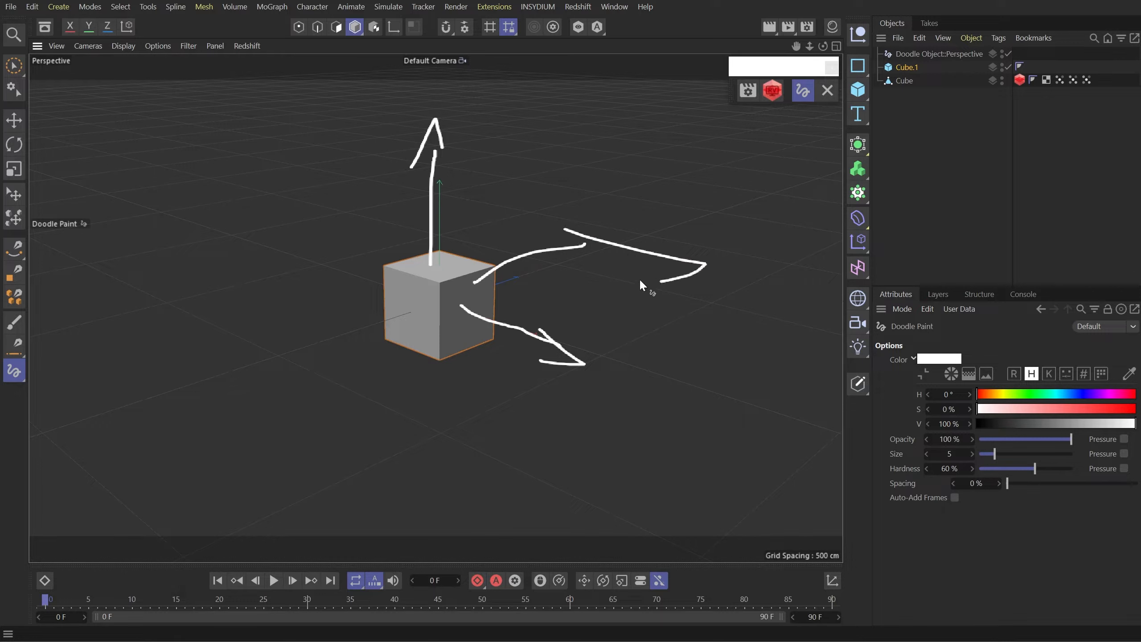
{"action": "key", "text": "ctrl+z"}
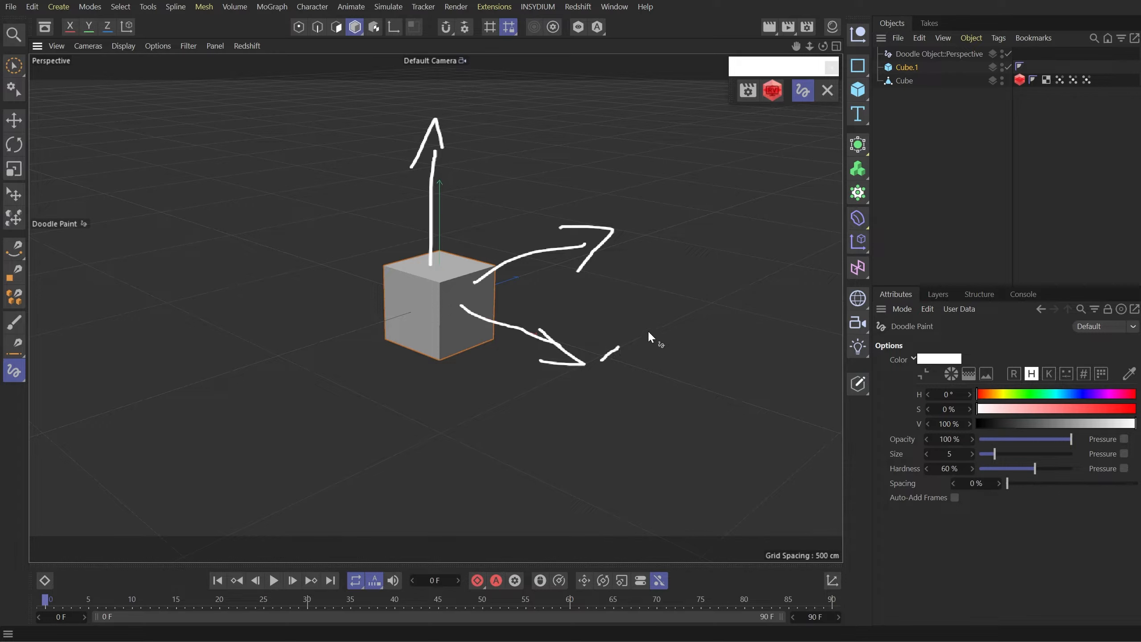
- Doodle dashed box guide lines between the axis arrows and a diagonal arrow from the cube to the box's far upper corner
{"action": "left_click_drag", "start_coordinate": [684, 297], "coordinate": [642, 281]}
{"action": "left_click_drag", "start_coordinate": [435, 119], "coordinate": [497, 140]}
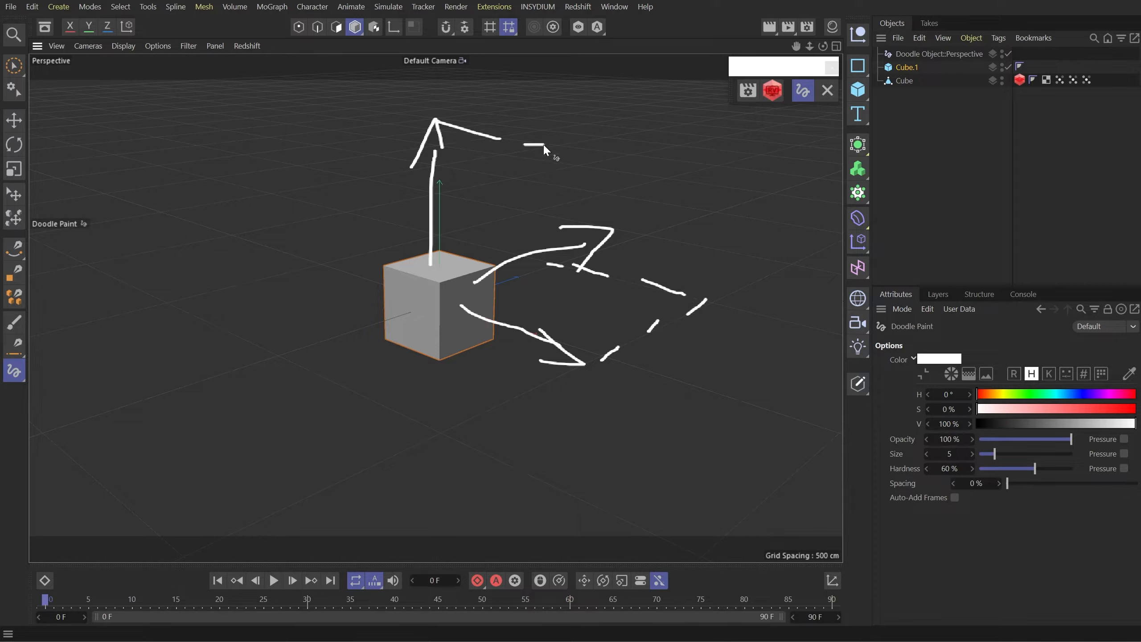
{"action": "left_click_drag", "start_coordinate": [580, 157], "coordinate": [579, 183]}
{"action": "left_click_drag", "start_coordinate": [576, 215], "coordinate": [574, 250]}
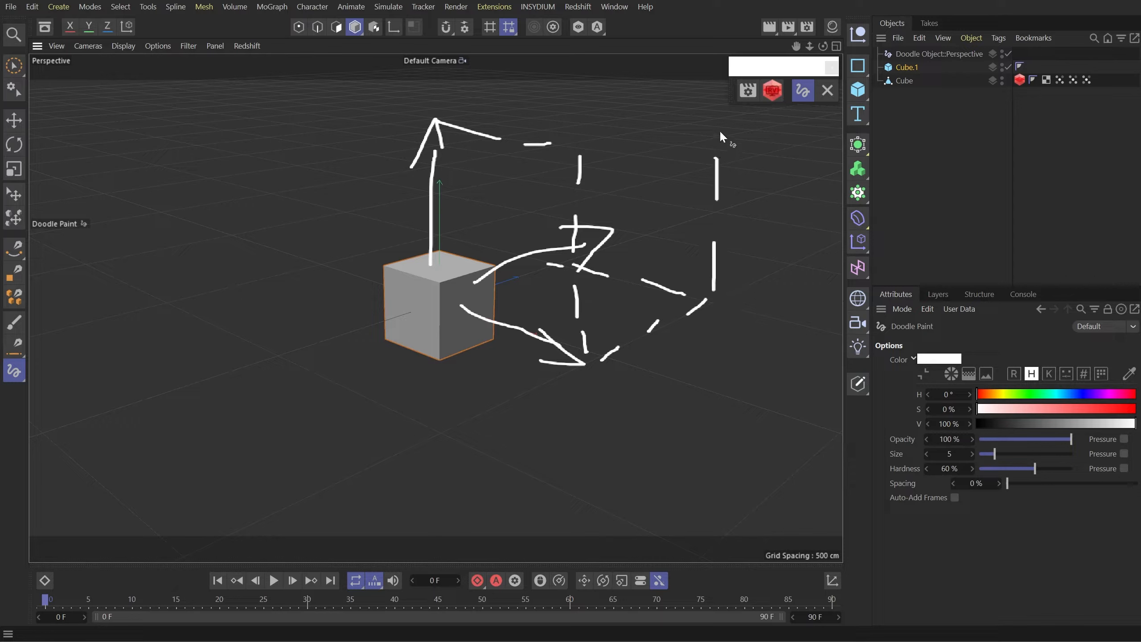
{"action": "mouse_move", "coordinate": [681, 115]}
{"action": "left_mouse_down"}
{"action": "mouse_move", "coordinate": [723, 90]}
{"action": "mouse_move", "coordinate": [689, 95]}
{"action": "left_mouse_up"}
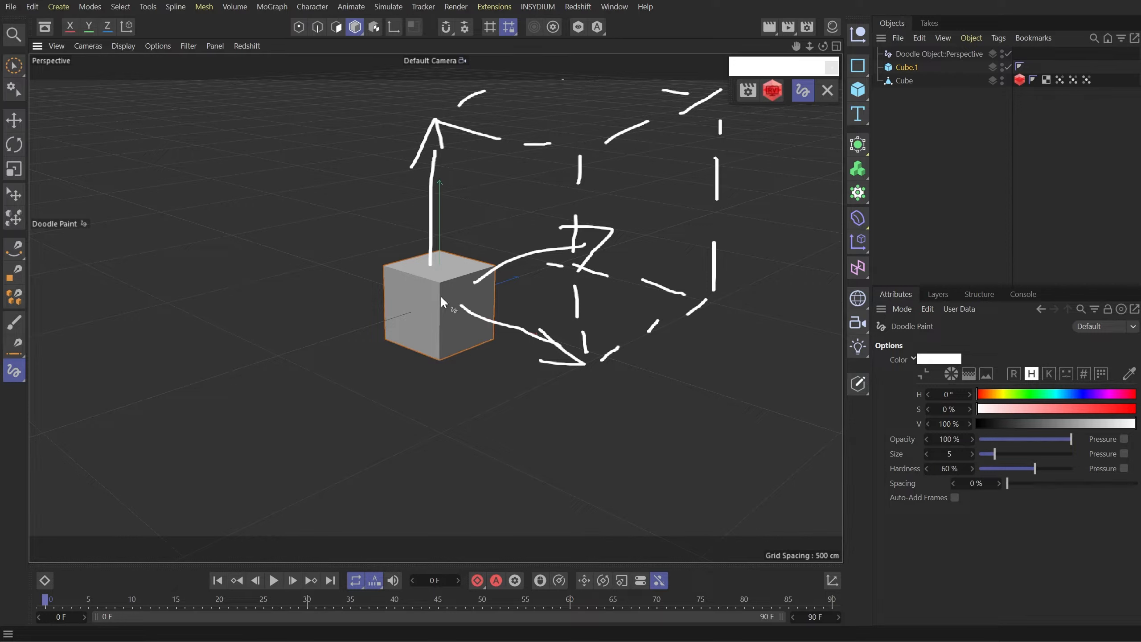
{"action": "left_click_drag", "start_coordinate": [710, 105], "coordinate": [708, 129]}
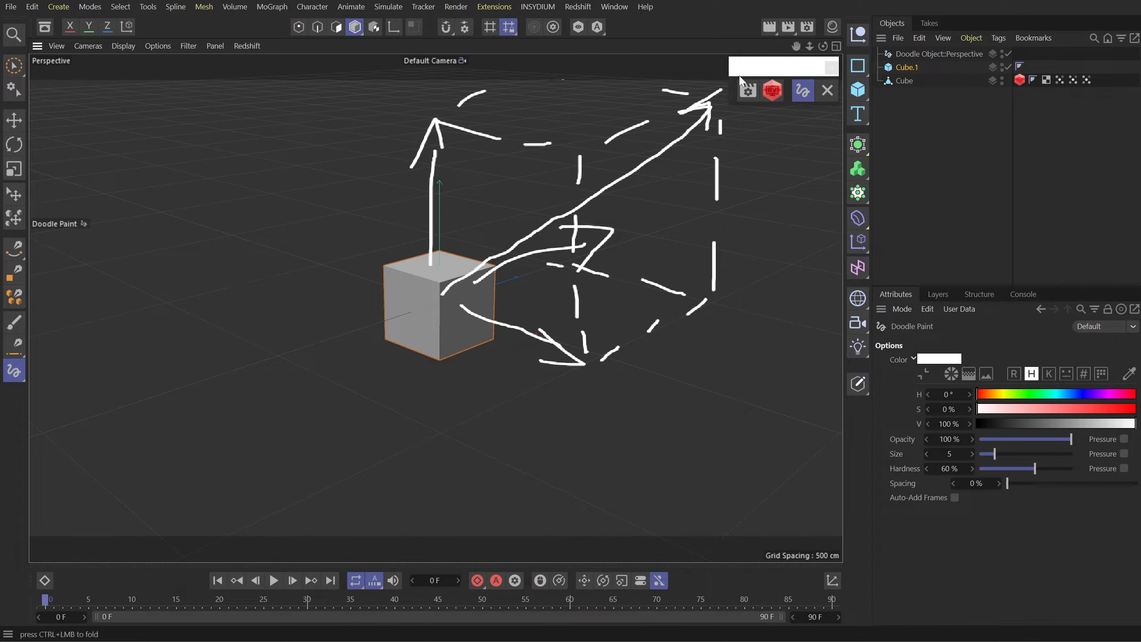
- Render the current frame in the Redshift RenderView, compare the blur with the doodled arrows and close the view
{"action": "left_click", "coordinate": [771, 89]}
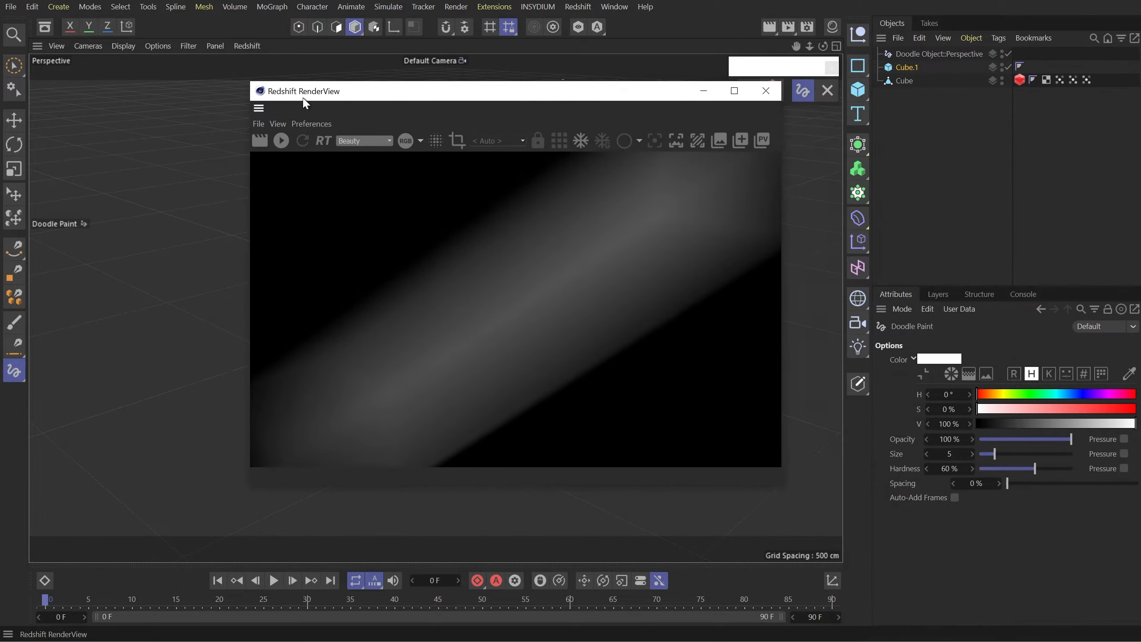
{"action": "left_click", "coordinate": [225, 142]}
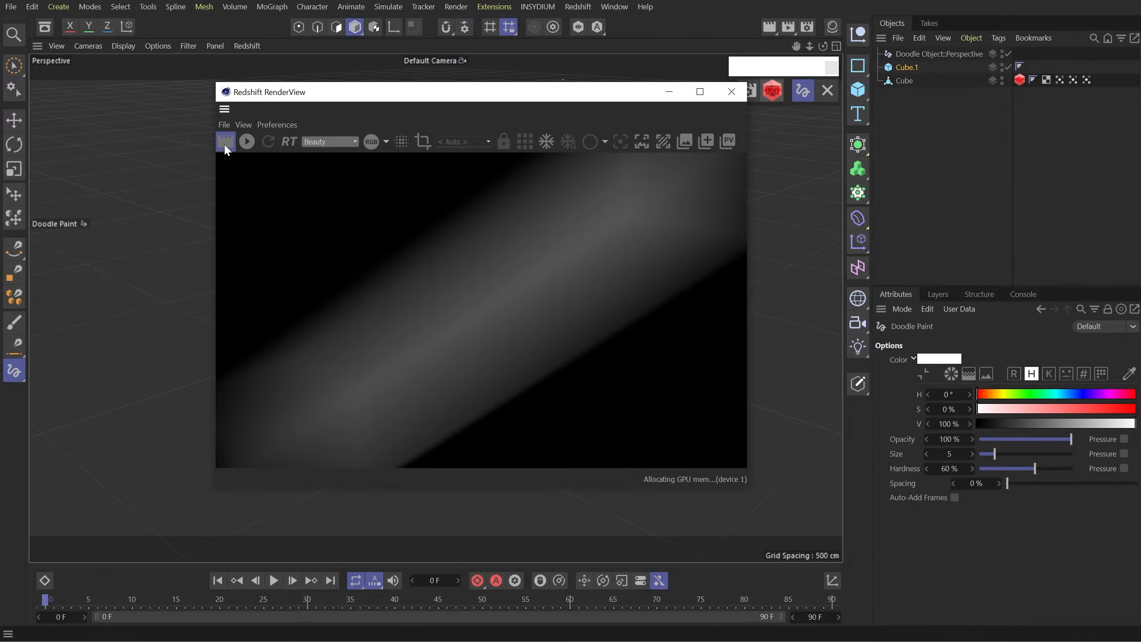
{"action": "mouse_move", "coordinate": [552, 121]}
{"action": "left_mouse_down"}
{"action": "mouse_move", "coordinate": [330, 159]}
{"action": "mouse_move", "coordinate": [310, 139]}
{"action": "left_mouse_up"}
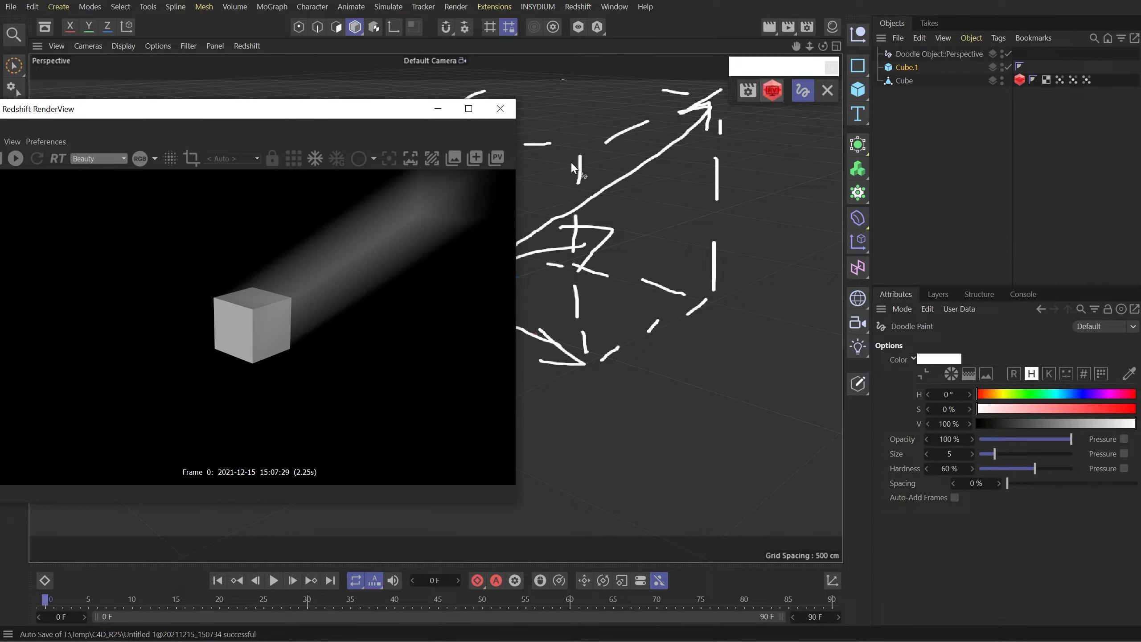
{"action": "left_click", "coordinate": [502, 109]}
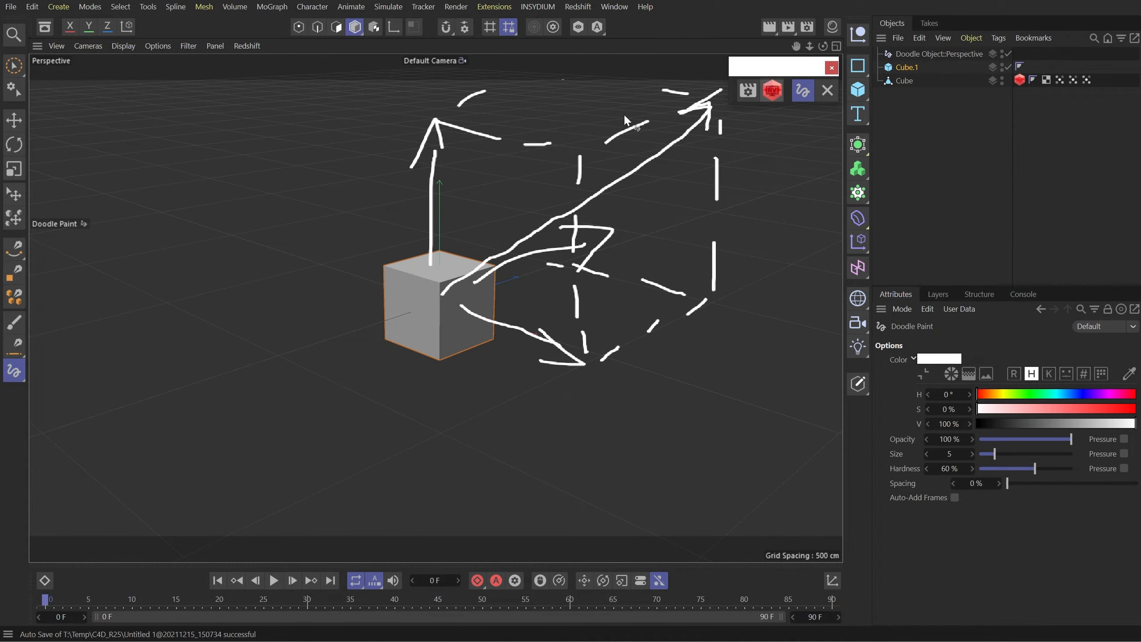
- Clear the doodle drawing and delete the Doodle object from the scene
{"action": "left_click", "coordinate": [827, 92]}
{"action": "left_click", "coordinate": [947, 54]}
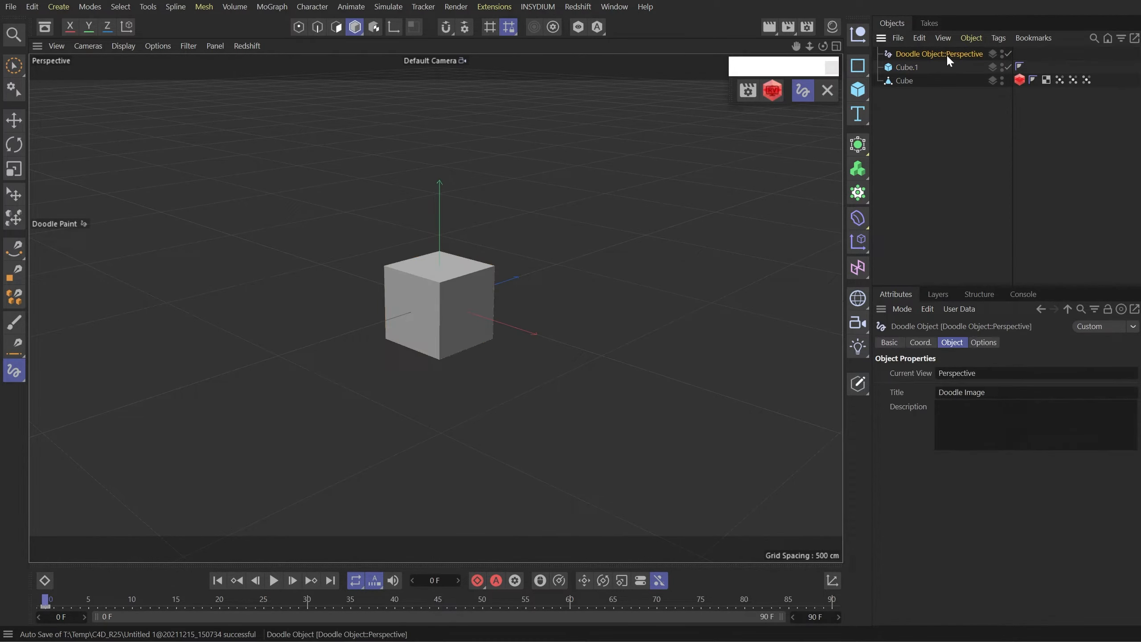
{"action": "key", "text": "Delete"}
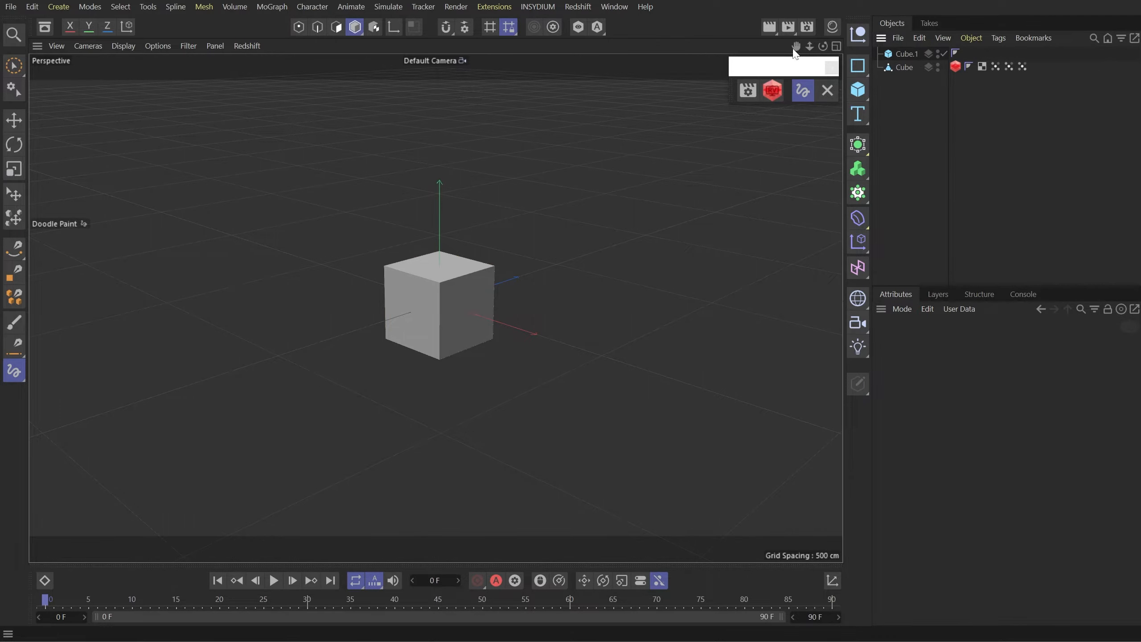
- Set the render output's frame range to All Frames and disable saving of the regular and multi-pass images
{"action": "left_click", "coordinate": [808, 26]}
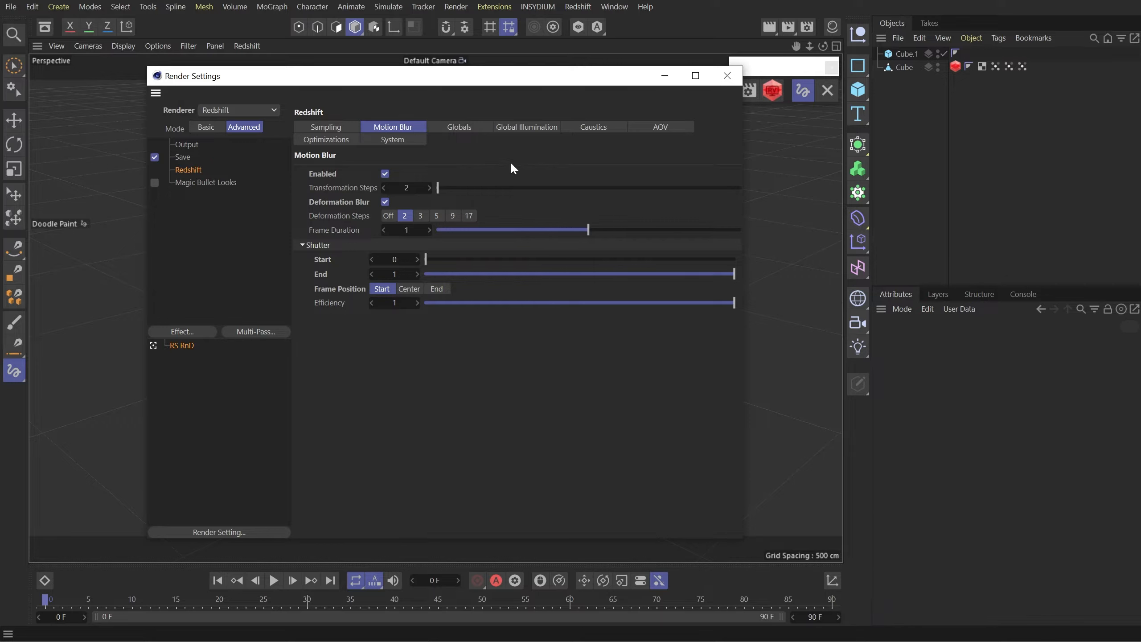
{"action": "left_click", "coordinate": [187, 145]}
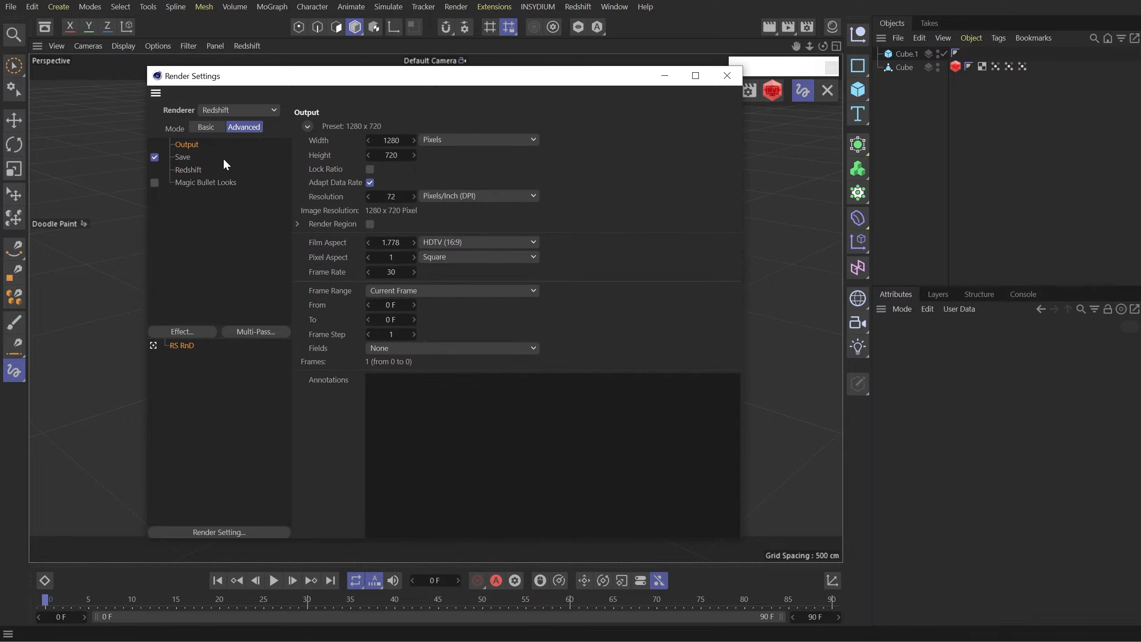
{"action": "left_click", "coordinate": [407, 290]}
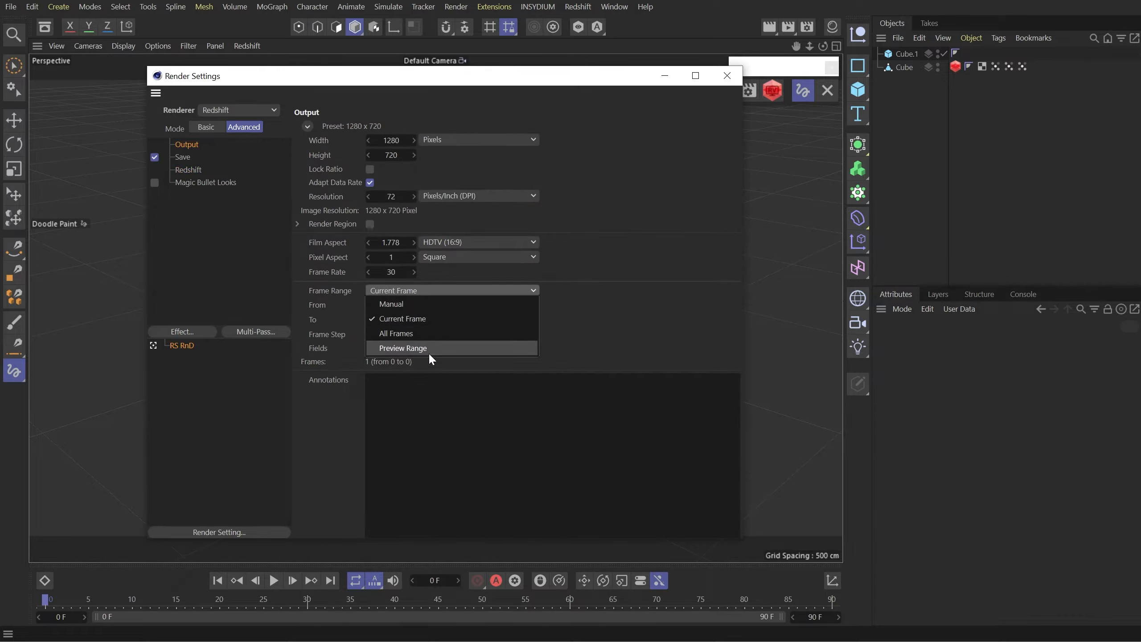
{"action": "left_click", "coordinate": [428, 335]}
{"action": "left_click", "coordinate": [187, 157]}
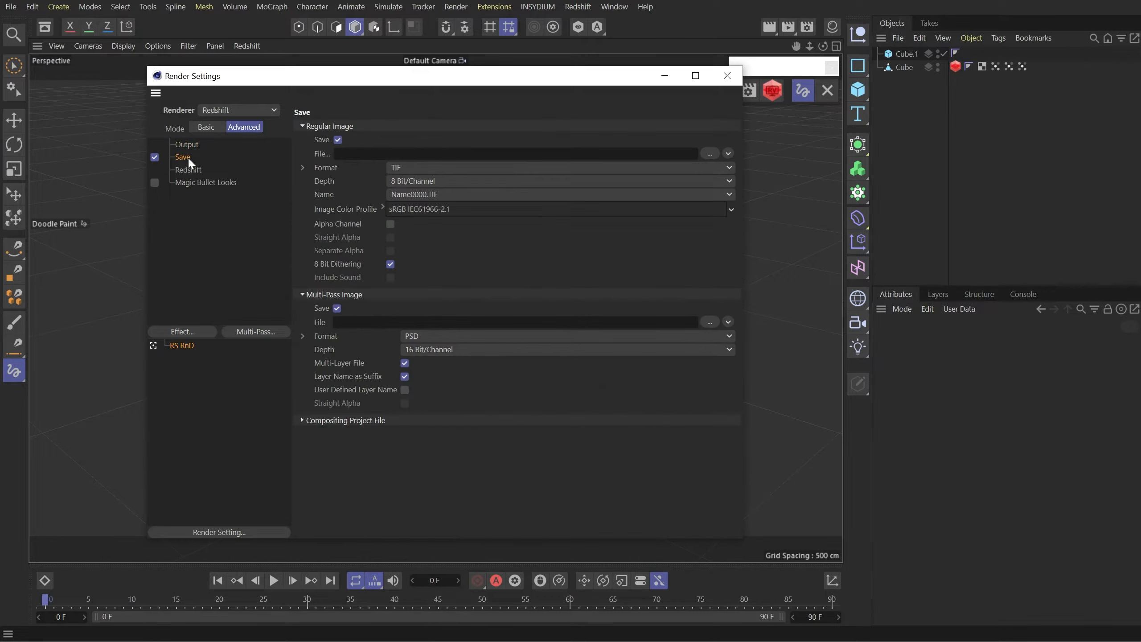
{"action": "left_click", "coordinate": [338, 308]}
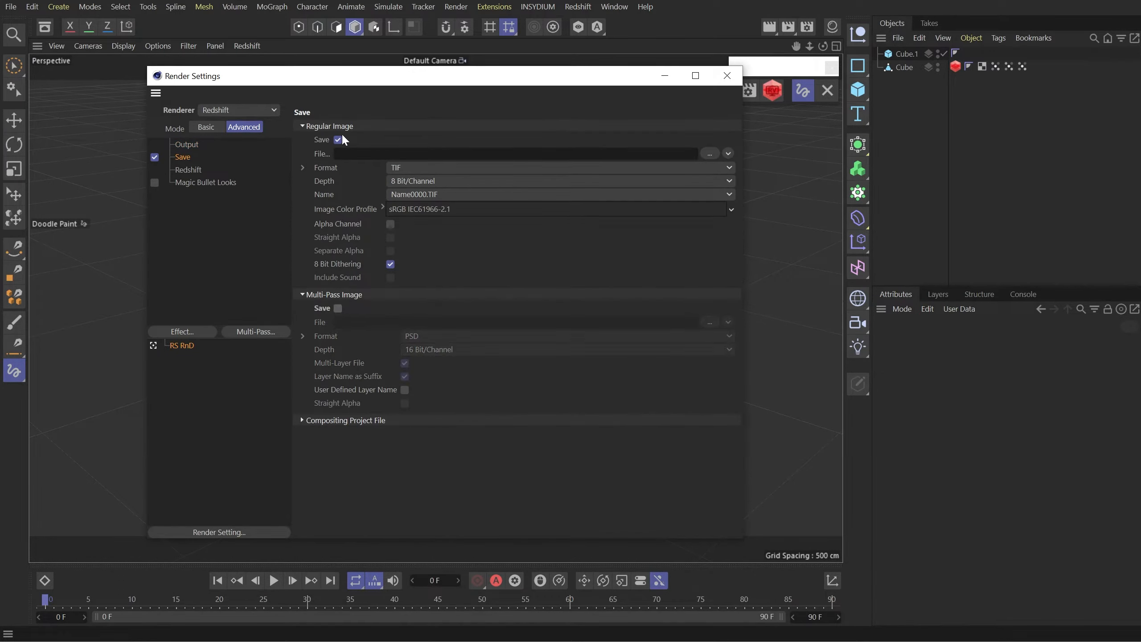
{"action": "left_click", "coordinate": [337, 139]}
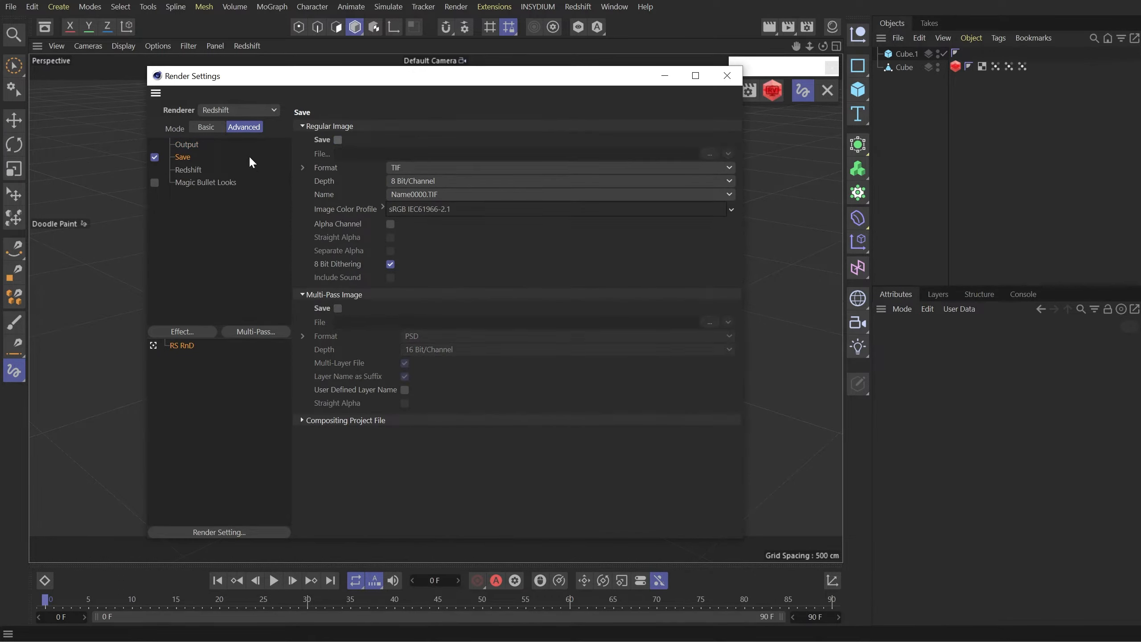
- Set the render output resolution to 640 x 640 pixels and close the render settings
{"action": "left_click", "coordinate": [186, 145]}
{"action": "left_click", "coordinate": [389, 140]}
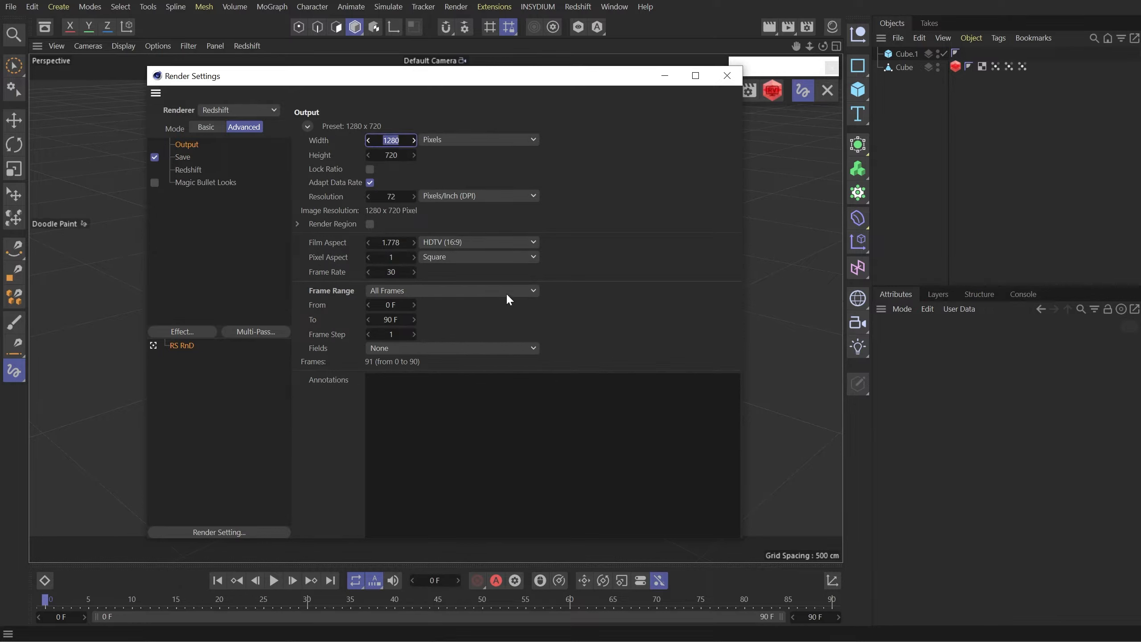
{"action": "type", "text": "640"}
{"action": "key", "text": "Tab"}
{"action": "key", "text": "Tab"}
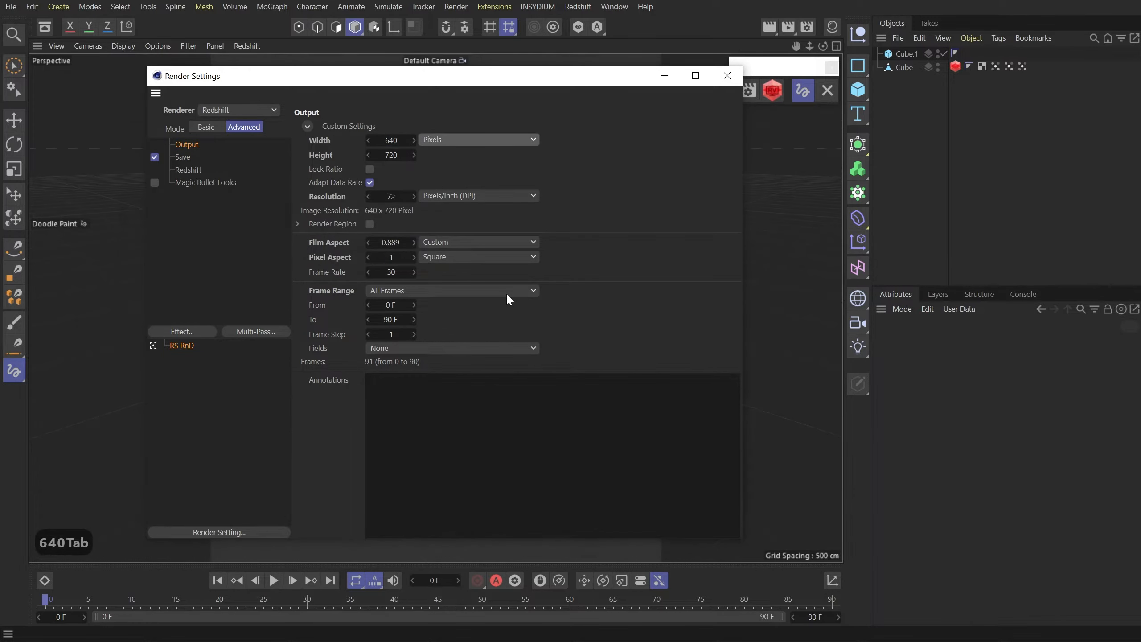
{"action": "type", "text": "640"}
{"action": "key", "text": "Return"}
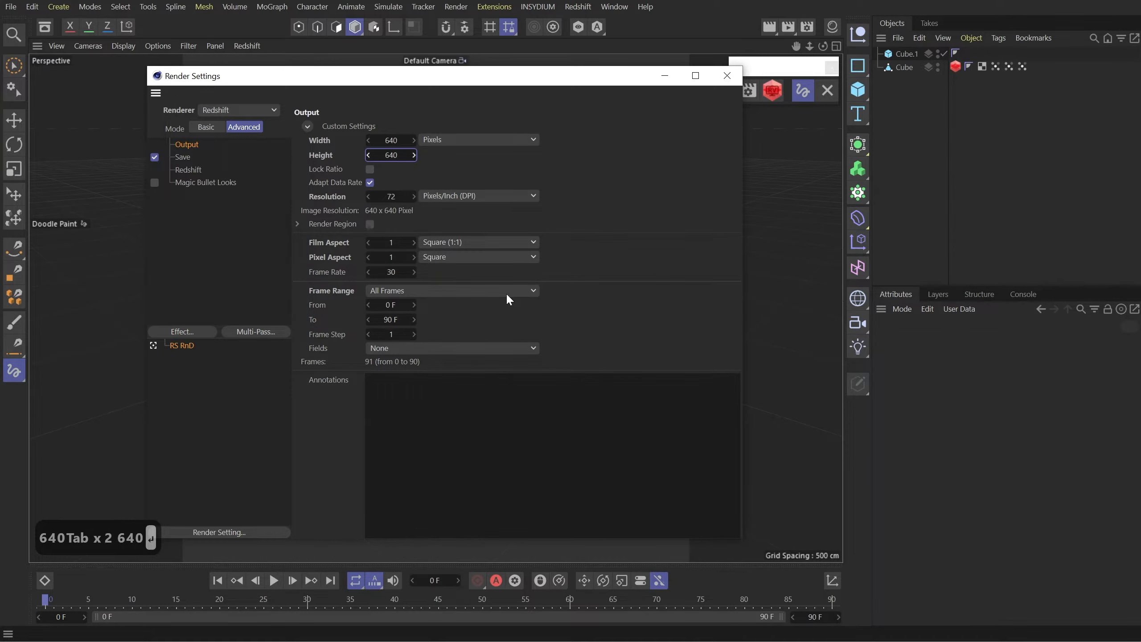
{"action": "left_click", "coordinate": [727, 76]}
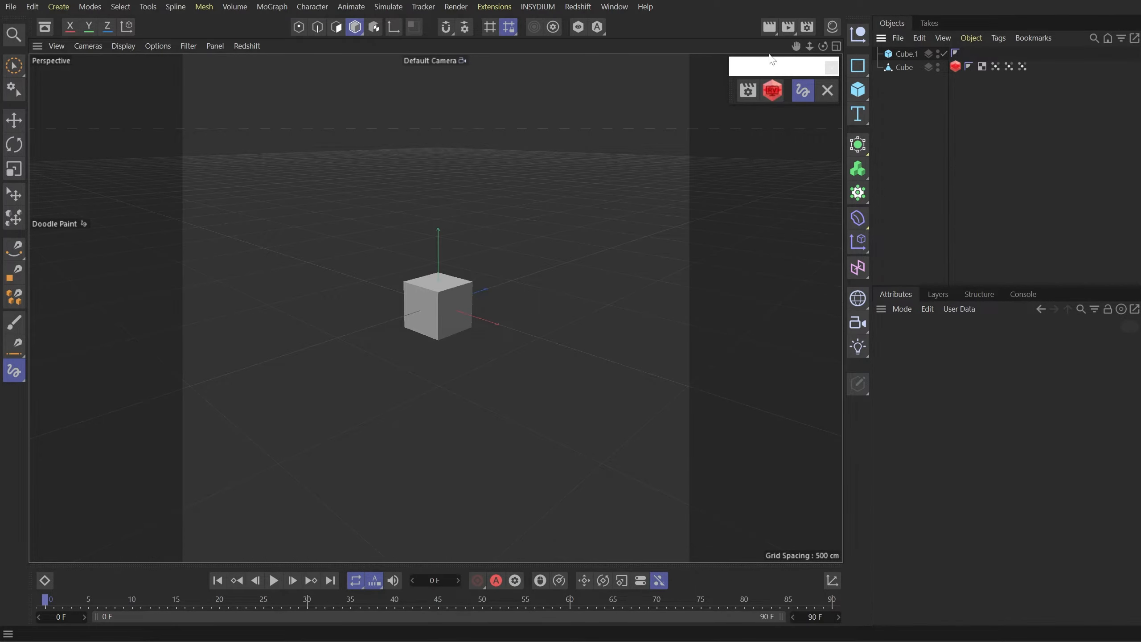
- Render the animation to the Picture Viewer without saving, check the first frames, then stop the render and close the viewer
{"action": "left_click", "coordinate": [788, 27]}
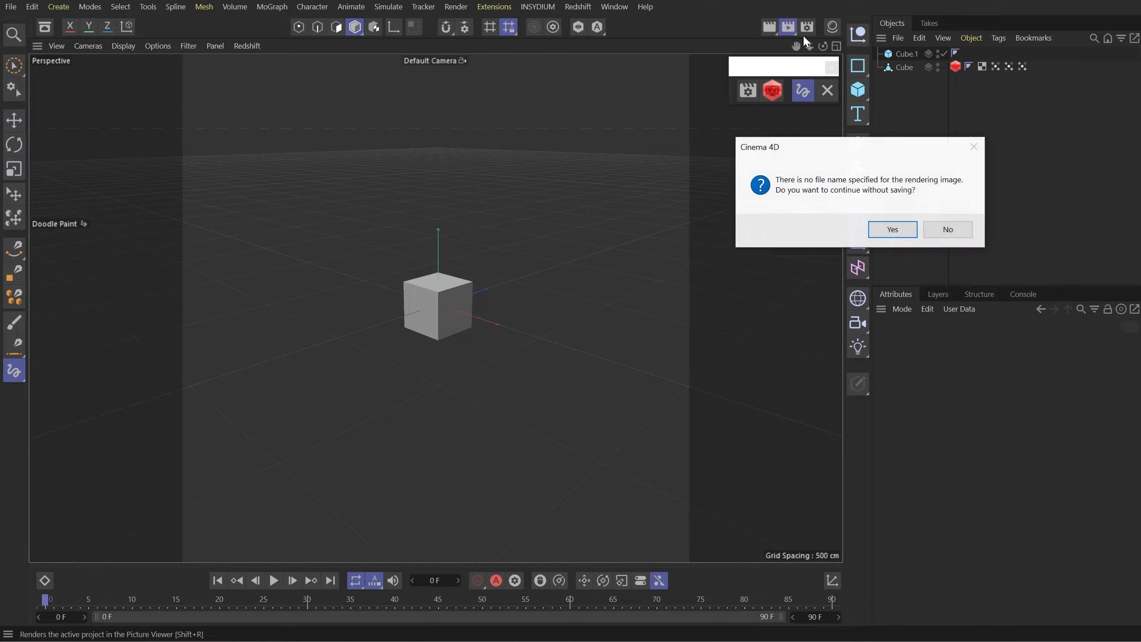
{"action": "left_click", "coordinate": [893, 229]}
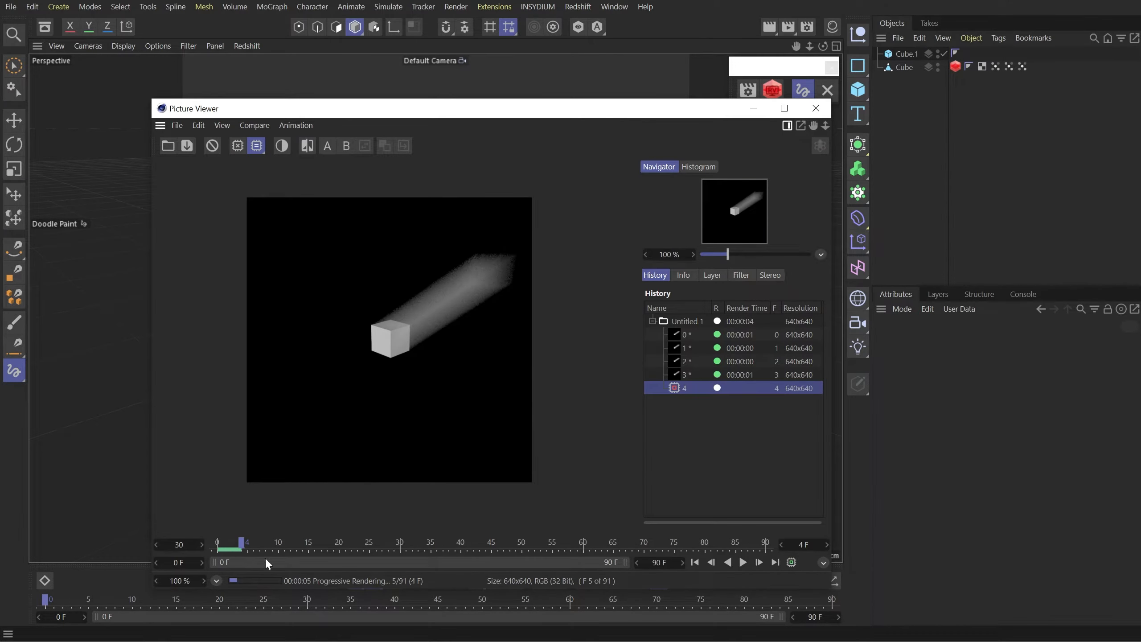
{"action": "left_click_drag", "start_coordinate": [255, 546], "coordinate": [241, 546]}
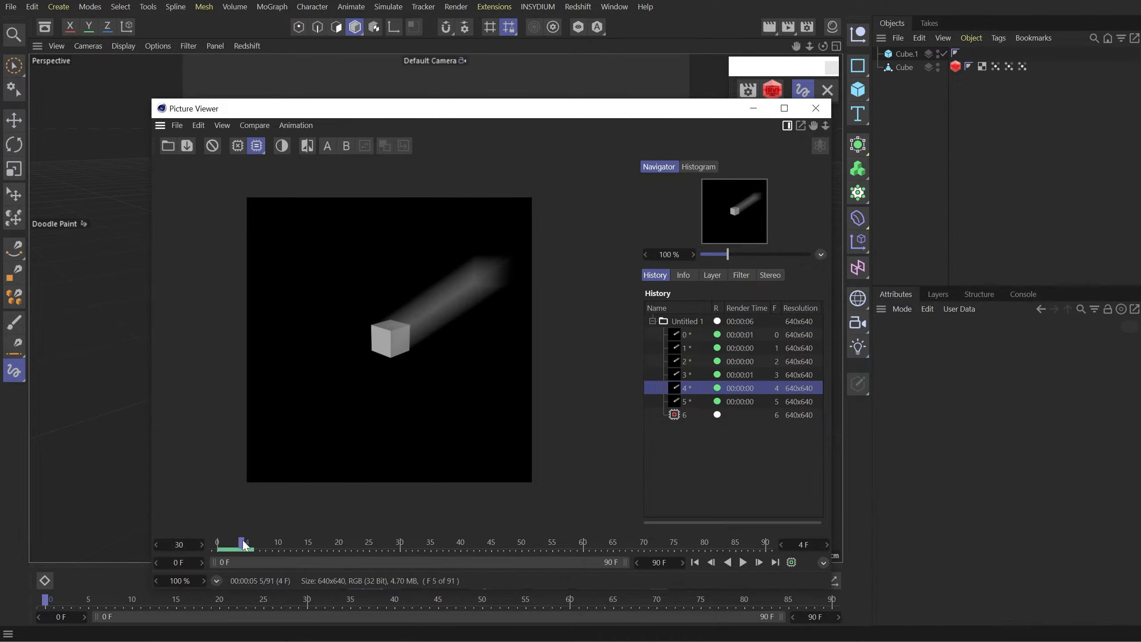
{"action": "left_click", "coordinate": [284, 541]}
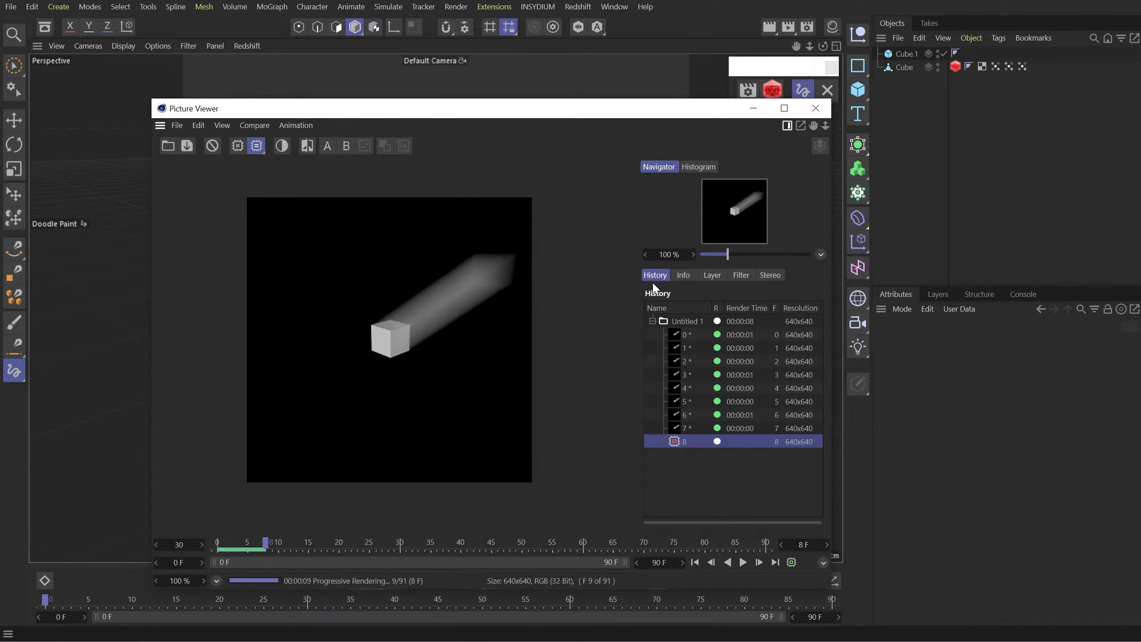
{"action": "left_click", "coordinate": [816, 109]}
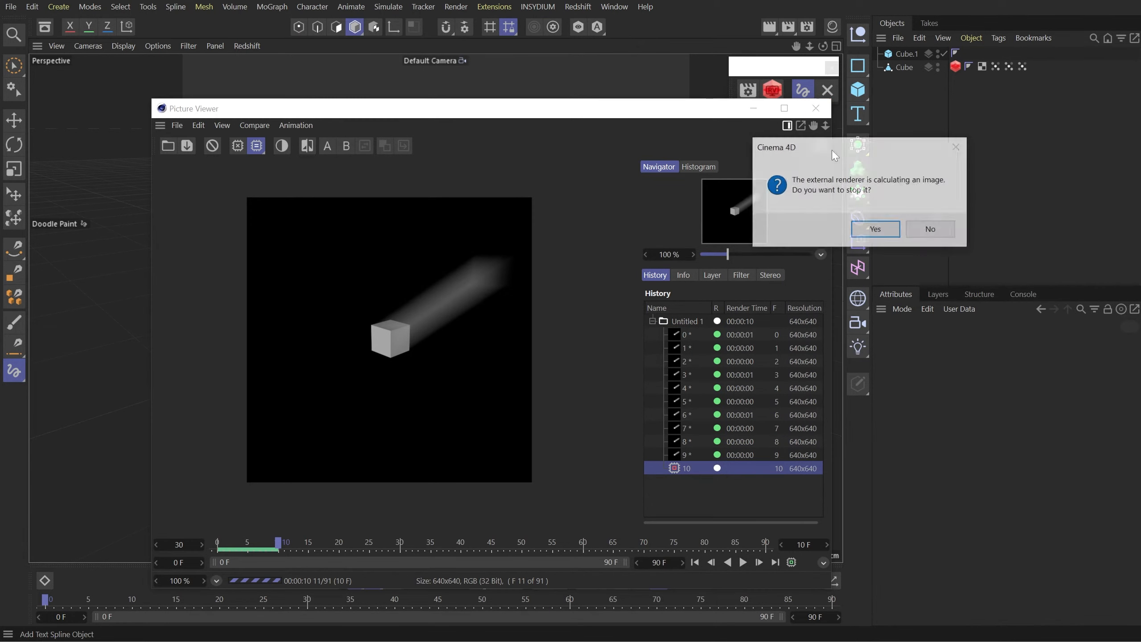
{"action": "left_click", "coordinate": [875, 229]}
- Switch to Live Selection, disable Cube.1 and keyframe the polygon Cube's heading rotation at 0° on frame 0
{"action": "key", "text": "9"}
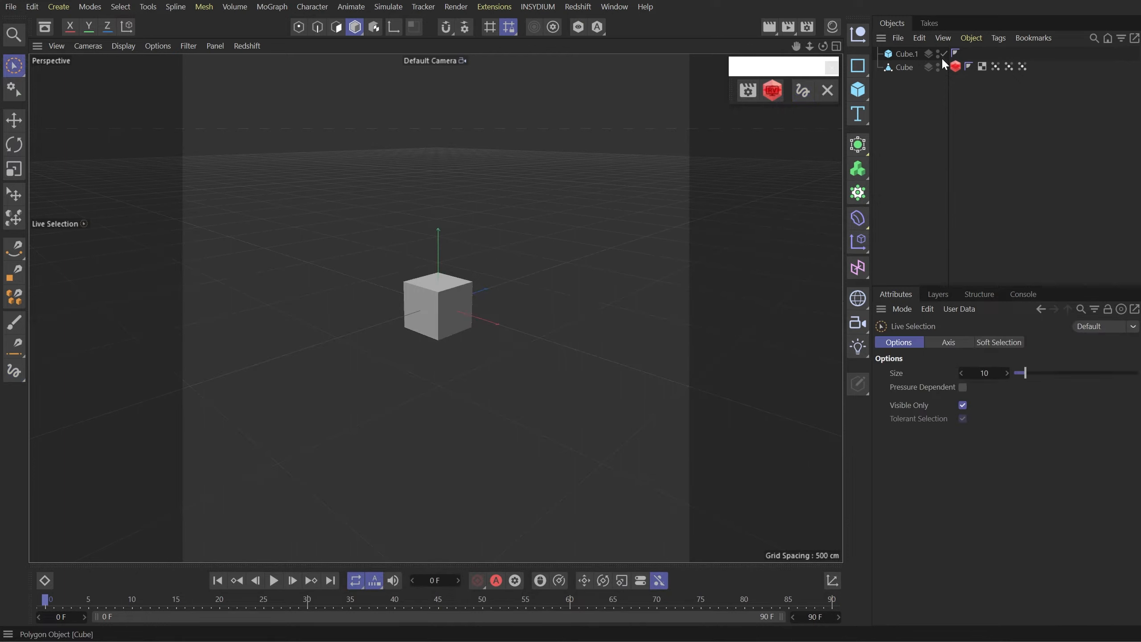
{"action": "left_click", "coordinate": [944, 53]}
{"action": "left_click", "coordinate": [904, 67]}
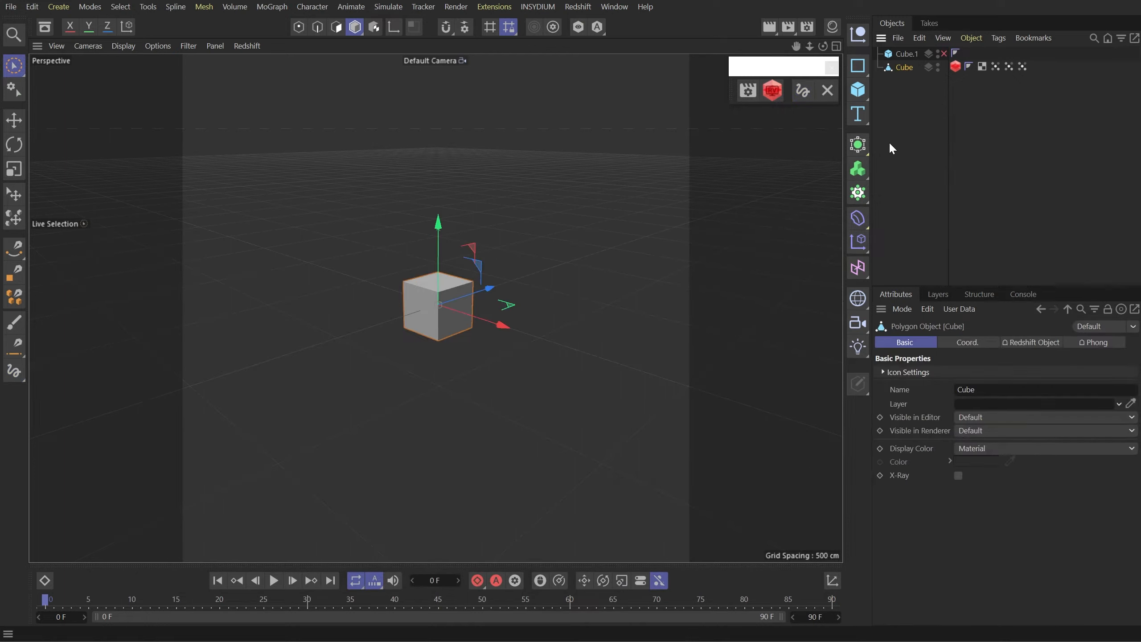
{"action": "left_click", "coordinate": [967, 342]}
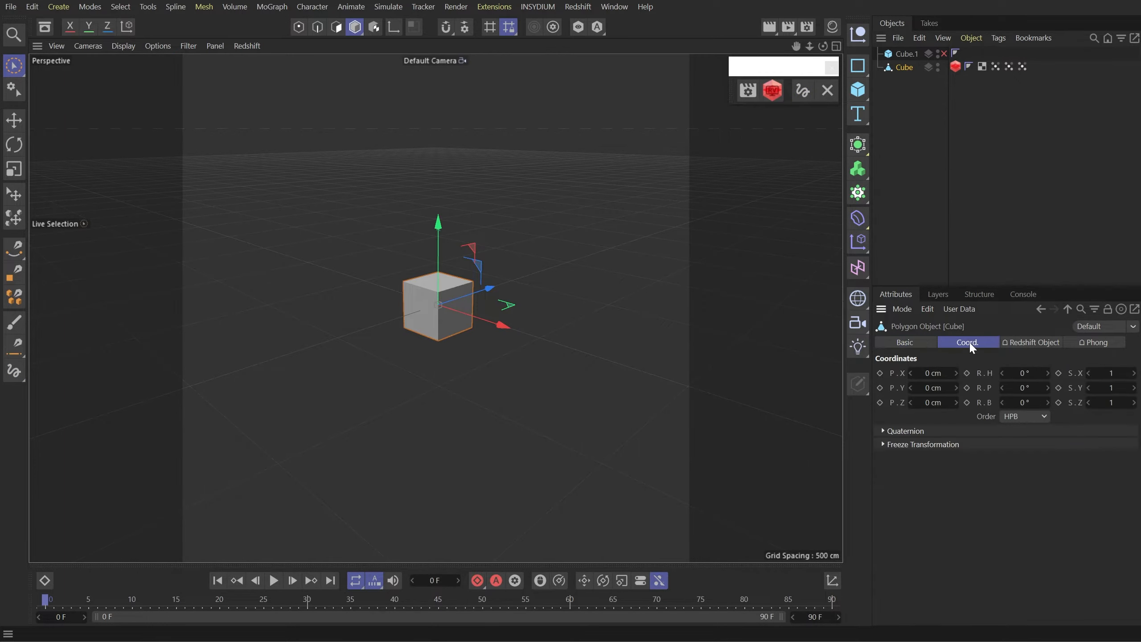
{"action": "left_click", "coordinate": [969, 373], "text": "ctrl"}
- Keyframe the Cube's heading rotation at 360° on frame 90
{"action": "left_click", "coordinate": [831, 601]}
{"action": "left_click", "coordinate": [1020, 373]}
{"action": "type", "text": "39"}
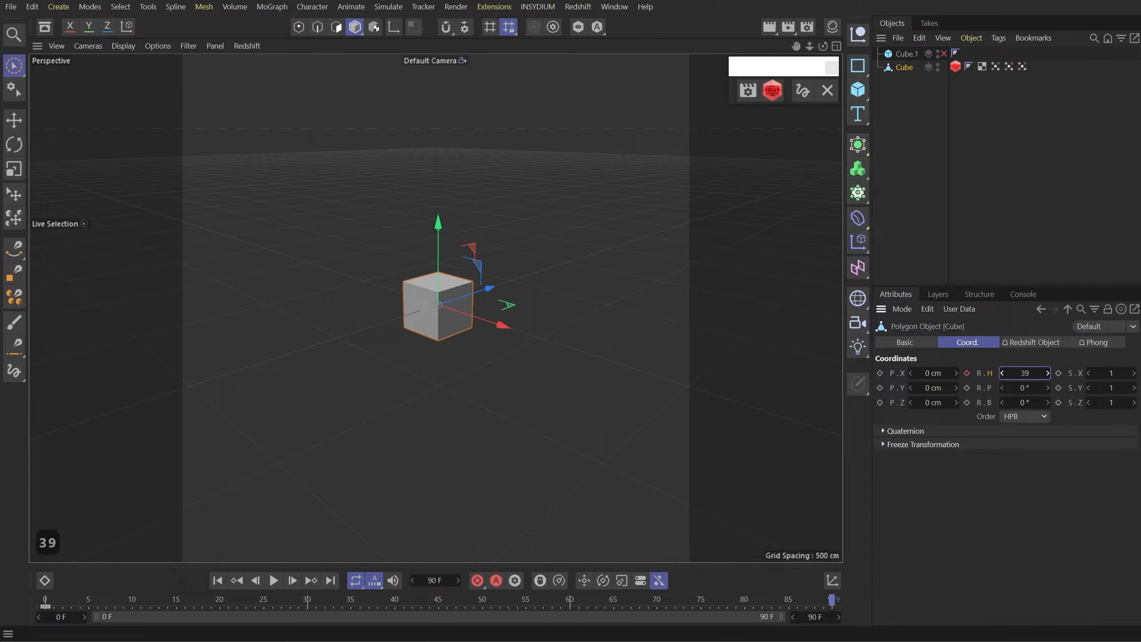
{"action": "key", "text": "shift+Left"}
{"action": "type", "text": "60"}
{"action": "key", "text": "Return"}
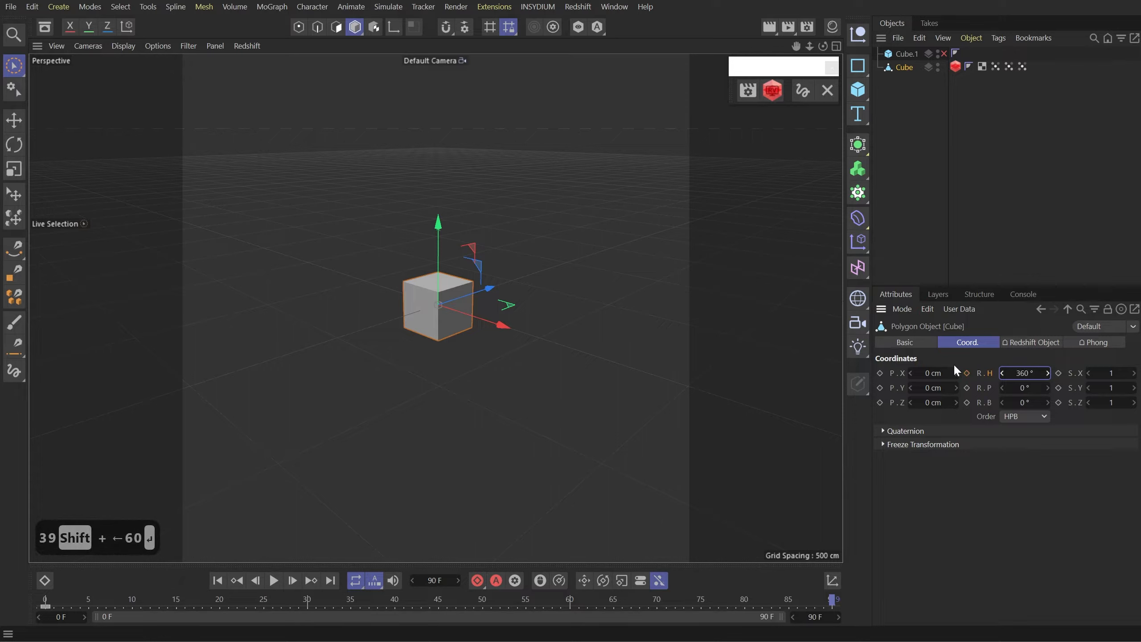
{"action": "left_click", "coordinate": [966, 373]}
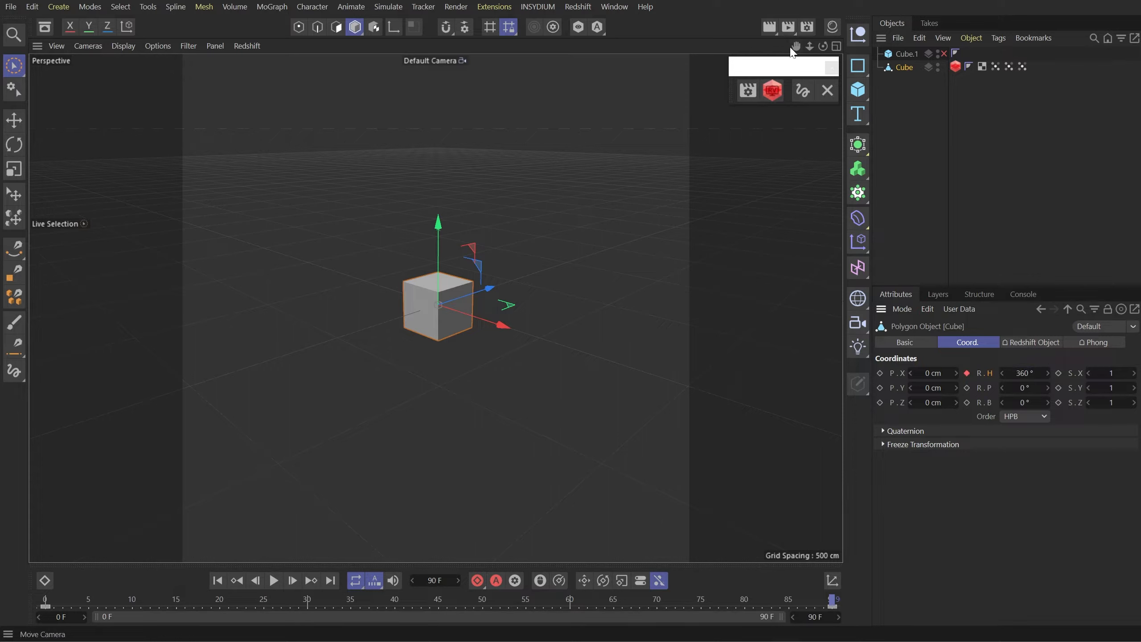
- Render the rotation animation to the Picture Viewer without saving and scrub through the rendered frames and the scene timeline
{"action": "left_click", "coordinate": [788, 26]}
{"action": "left_click", "coordinate": [886, 227]}
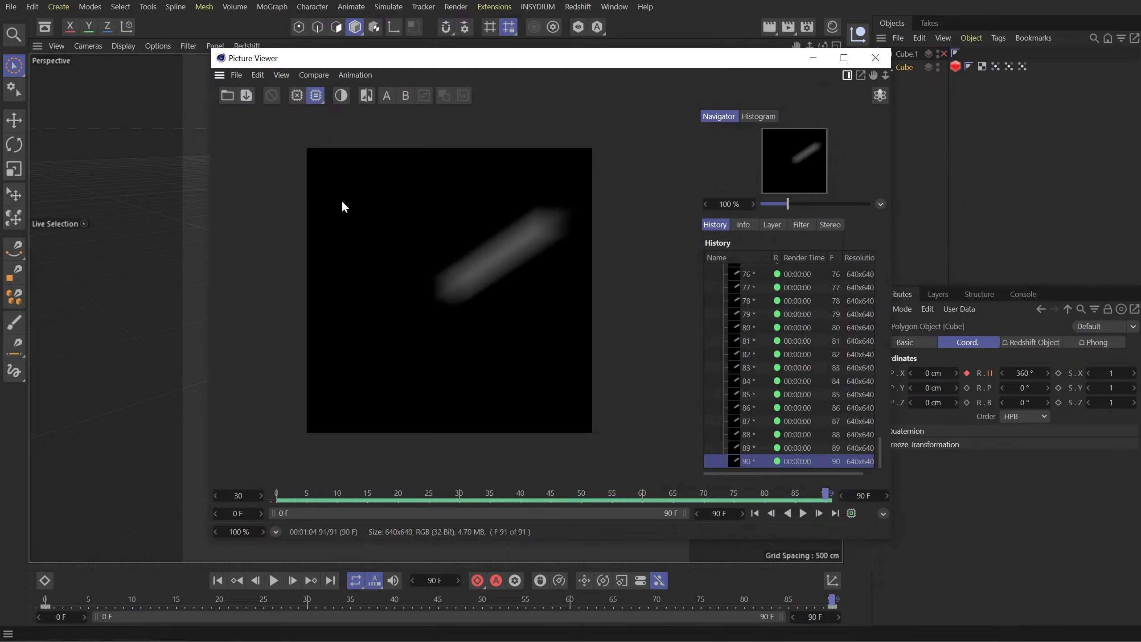
{"action": "left_click_drag", "start_coordinate": [296, 493], "coordinate": [447, 495]}
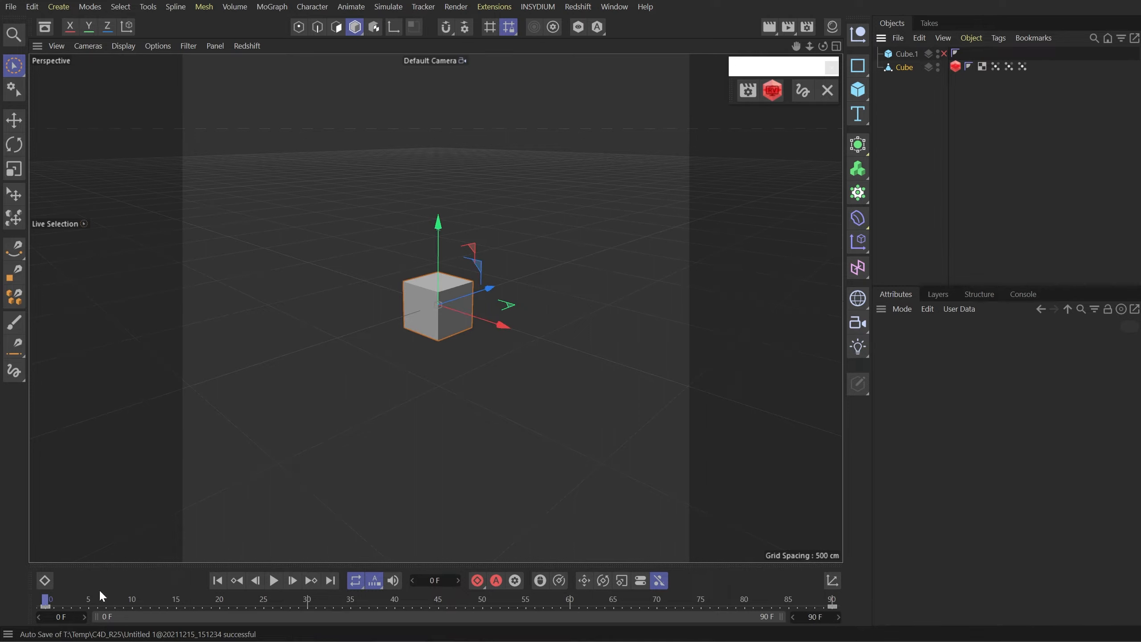
{"action": "left_click_drag", "start_coordinate": [103, 600], "coordinate": [322, 604]}
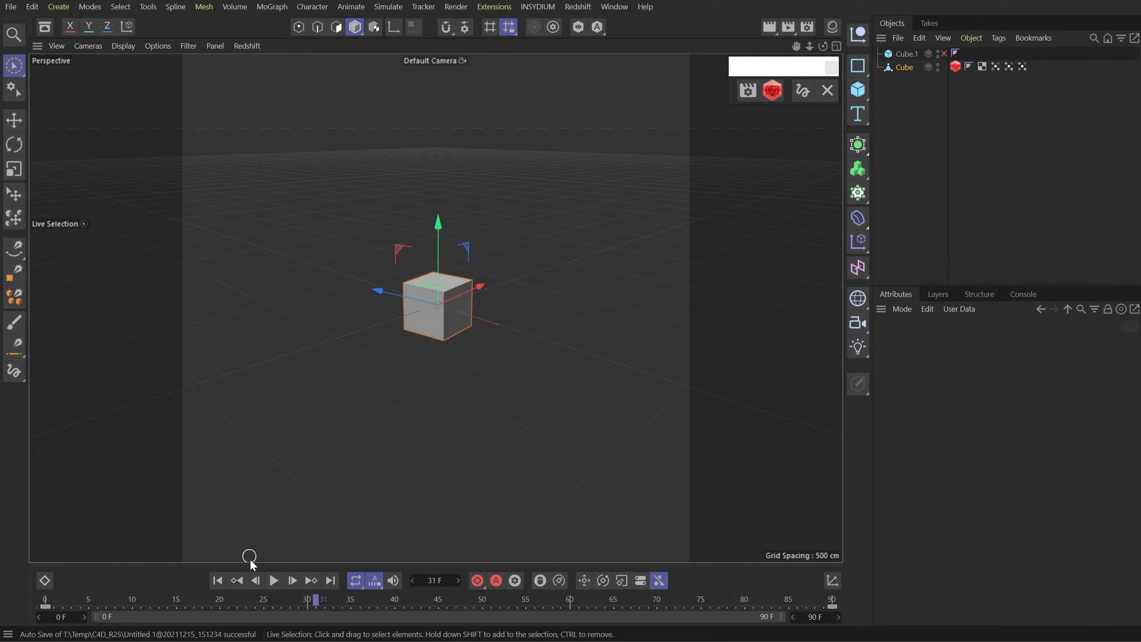
{"action": "left_click_drag", "start_coordinate": [313, 602], "coordinate": [44, 602]}
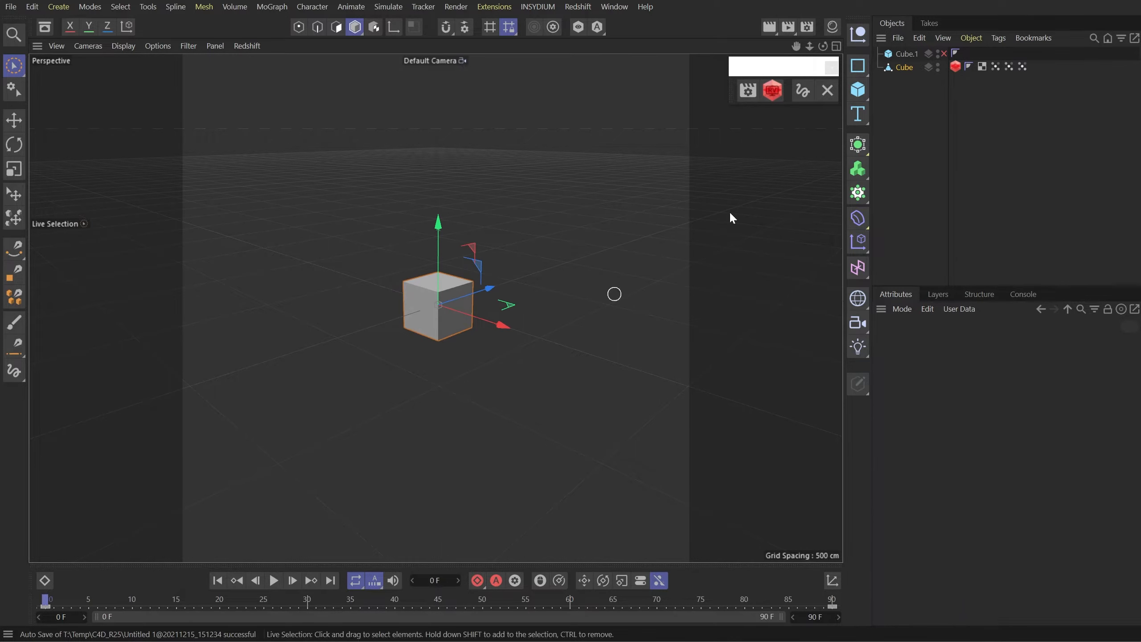
- Copy the Cube's heading rotation animation track and delete that track from the Cube
{"action": "right_click", "coordinate": [991, 372]}
{"action": "mouse_move", "coordinate": [1062, 393]}
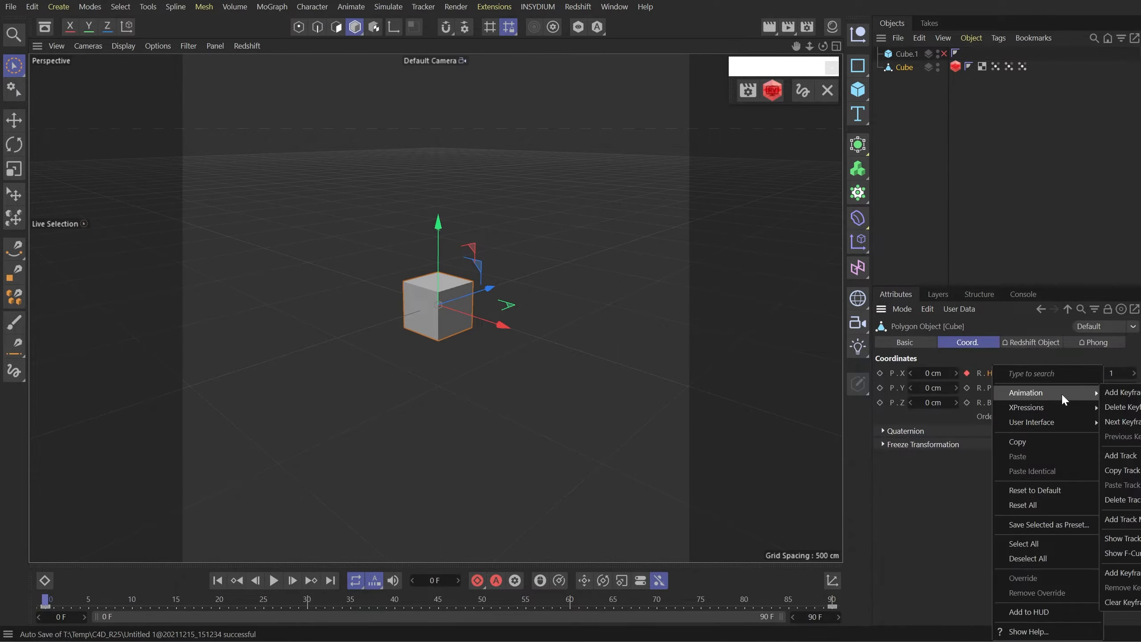
{"action": "left_click", "coordinate": [1130, 476]}
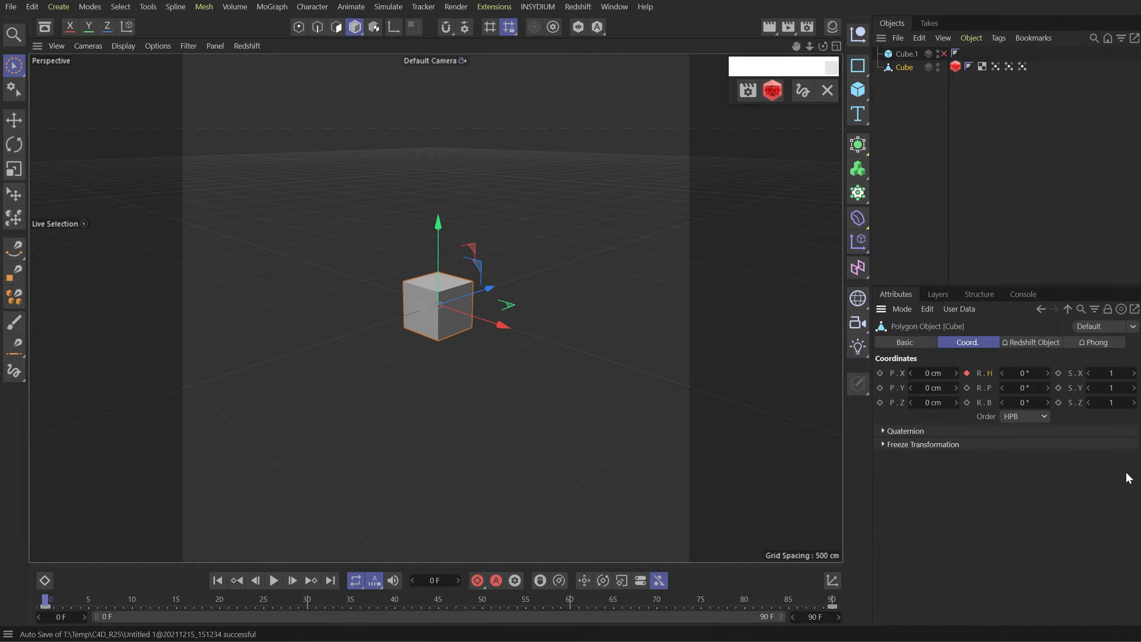
{"action": "right_click", "coordinate": [988, 373]}
{"action": "mouse_move", "coordinate": [1061, 393]}
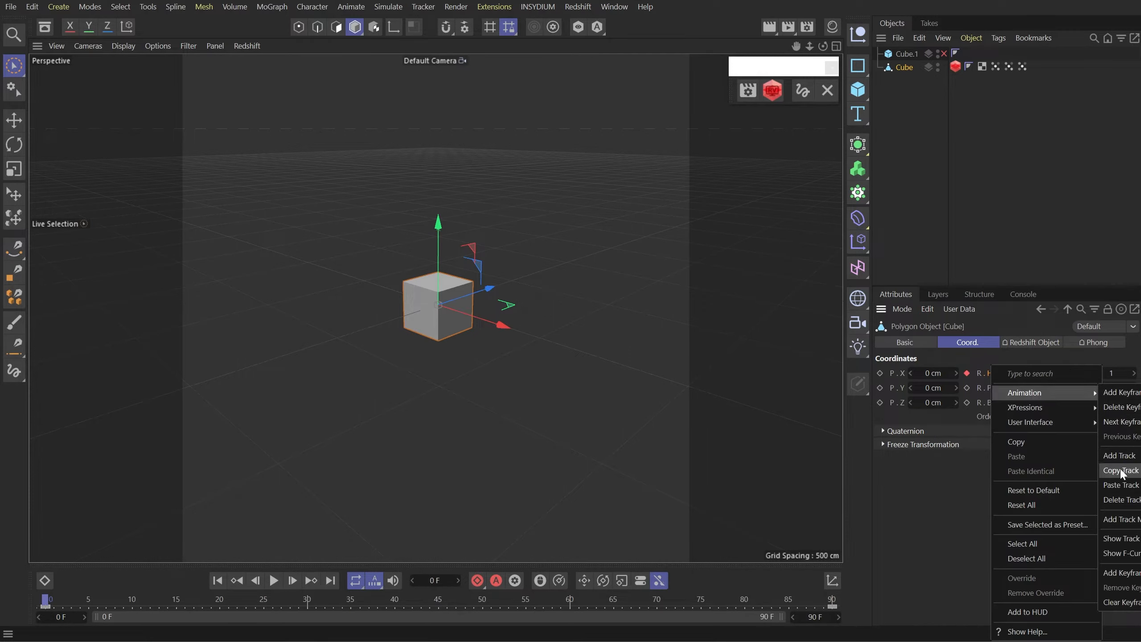
{"action": "left_click", "coordinate": [1119, 494]}
- Add a Connect object, nest Cube.1 inside it and re-enable Cube.1
{"action": "left_click", "coordinate": [858, 144]}
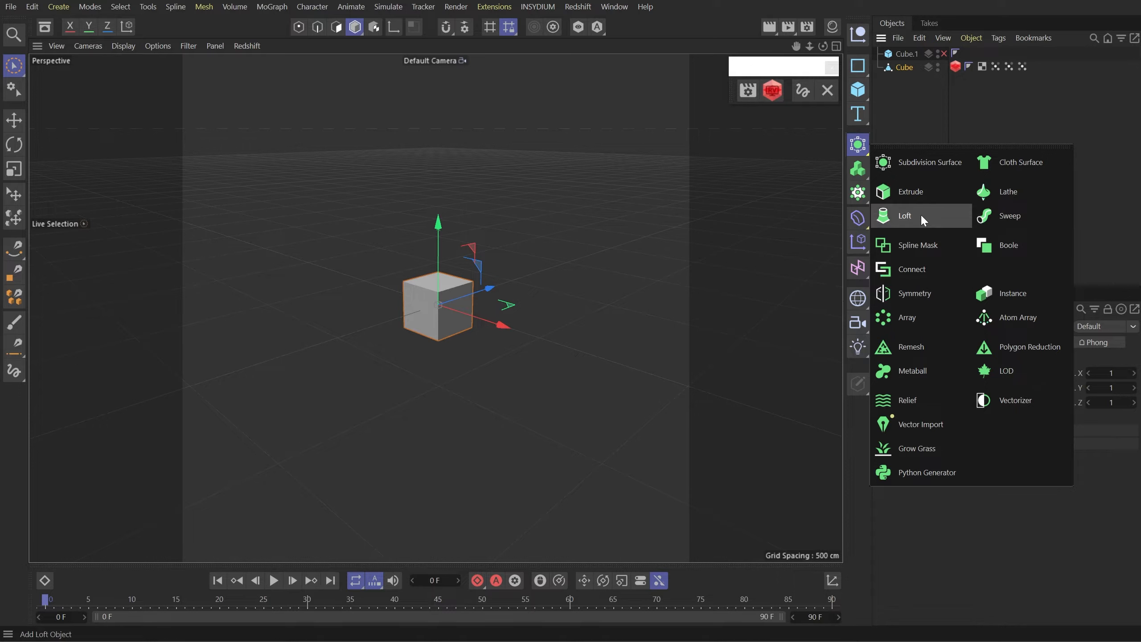
{"action": "left_click", "coordinate": [907, 271]}
{"action": "left_click", "coordinate": [947, 344]}
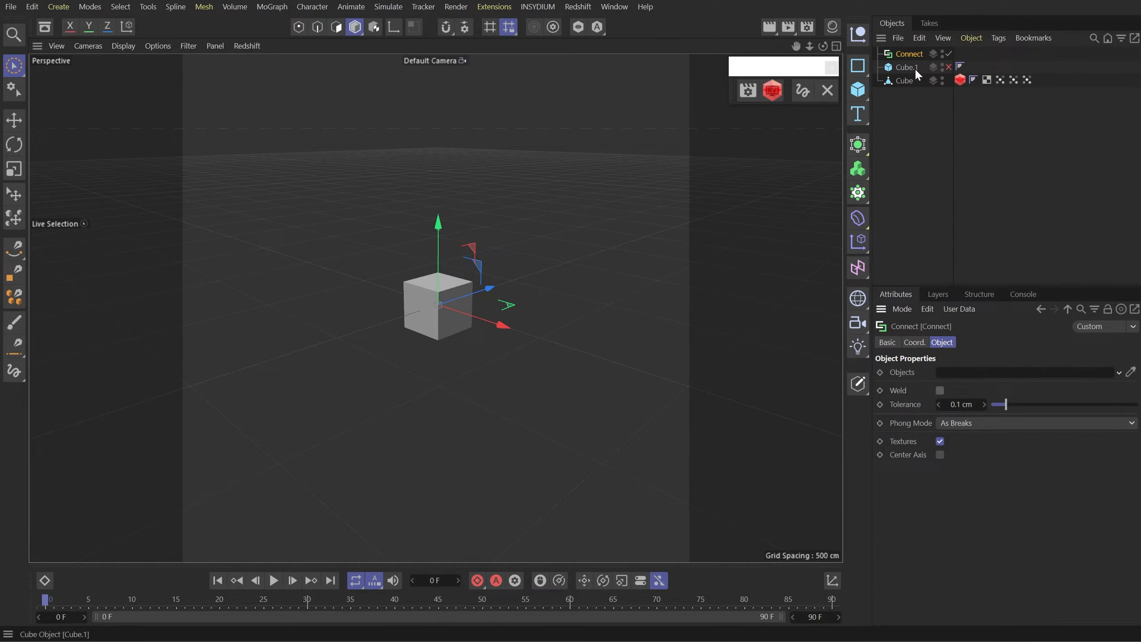
{"action": "left_click_drag", "start_coordinate": [910, 68], "coordinate": [908, 54]}
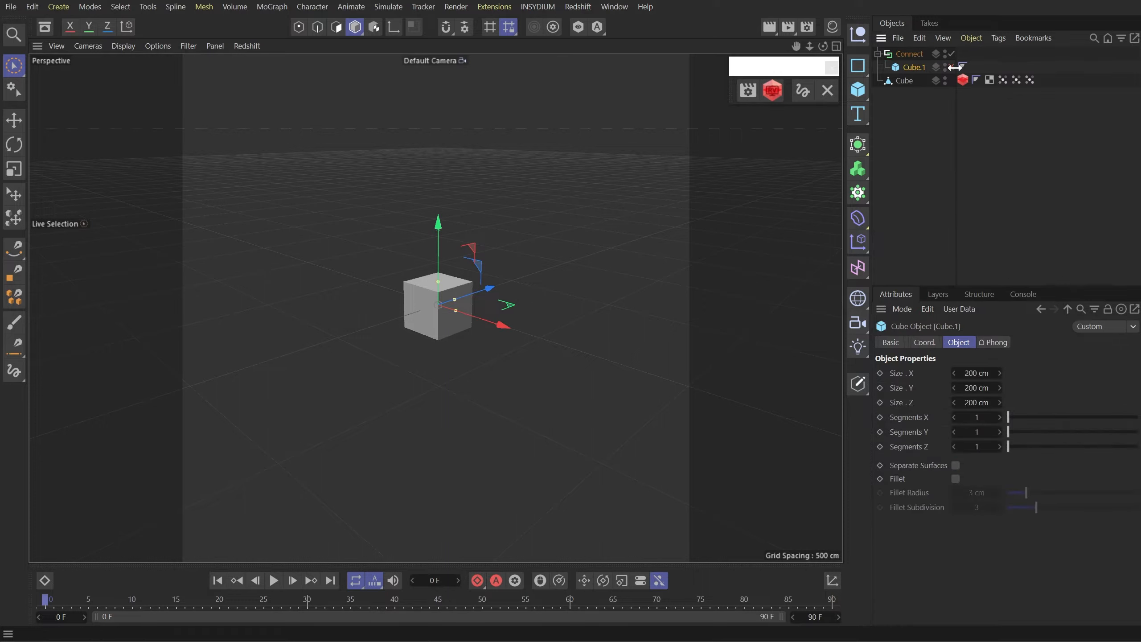
{"action": "left_click", "coordinate": [952, 66]}
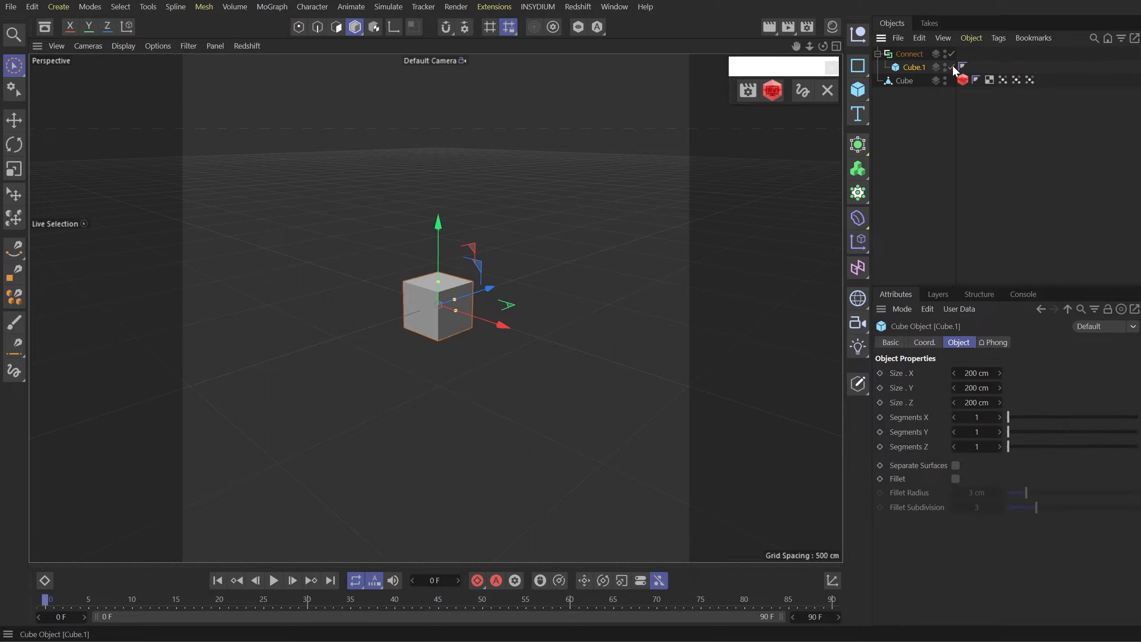
- Switch to Points mode and add a Pose Morph rigging tag to the polygon Cube
{"action": "left_click", "coordinate": [298, 26]}
{"action": "left_click", "coordinate": [905, 80]}
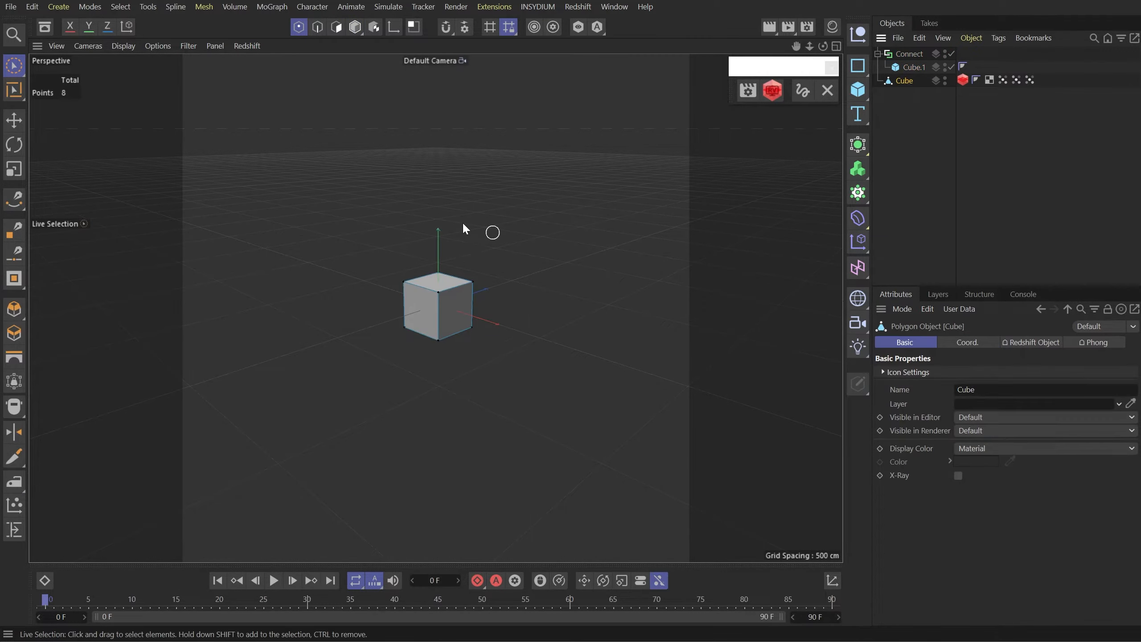
{"action": "right_click", "coordinate": [913, 54]}
{"action": "left_click", "coordinate": [907, 79]}
{"action": "right_click", "coordinate": [909, 78]}
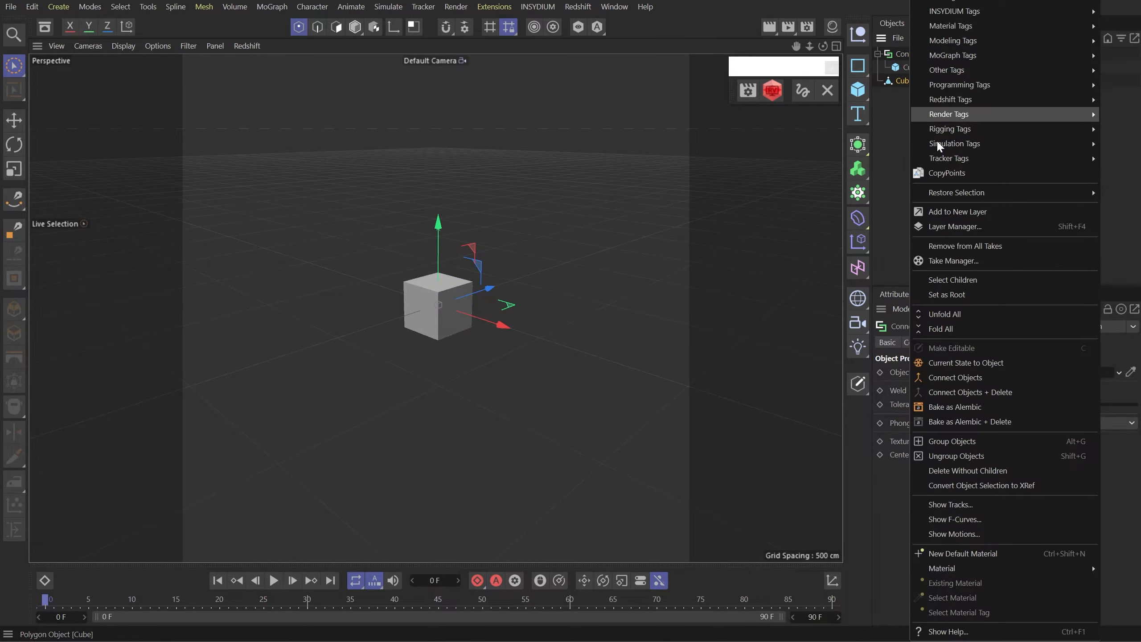
{"action": "mouse_move", "coordinate": [985, 128]}
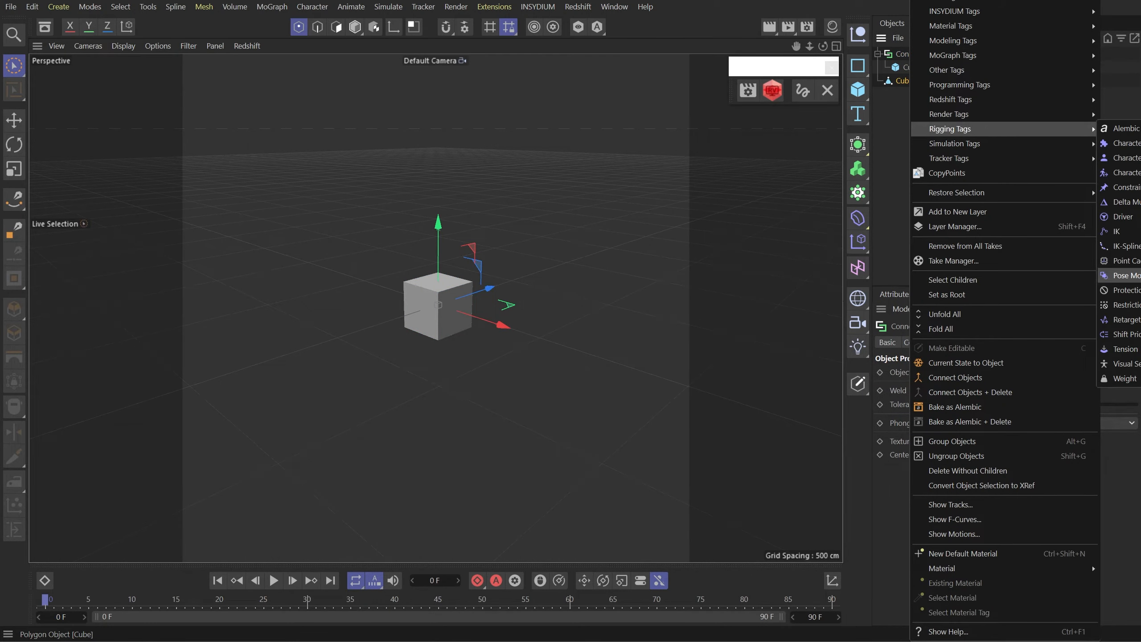
{"action": "left_click", "coordinate": [1123, 275]}
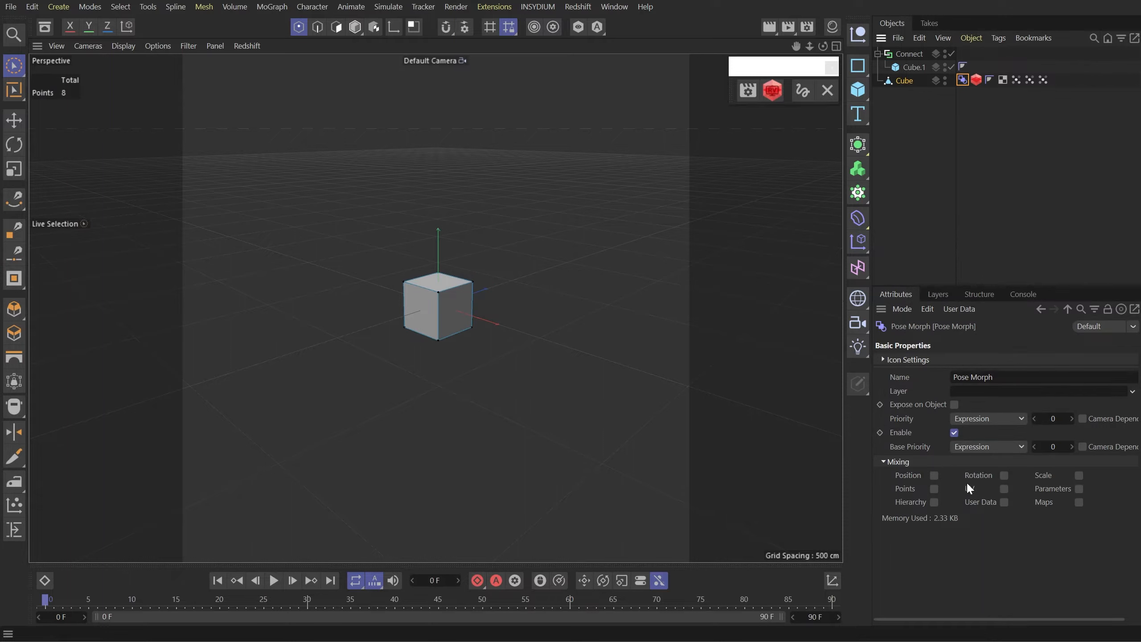
- Enable Points mixing on the Pose Morph tag and assign the Connect object as the target of Pose.0
{"action": "left_click", "coordinate": [934, 488]}
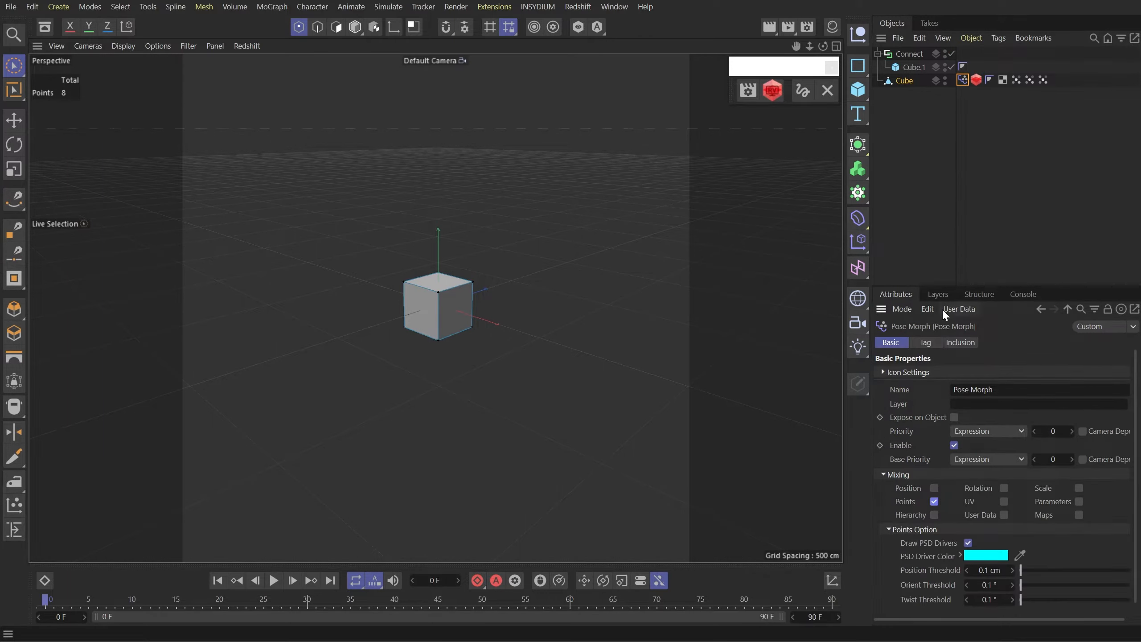
{"action": "left_click", "coordinate": [926, 342]}
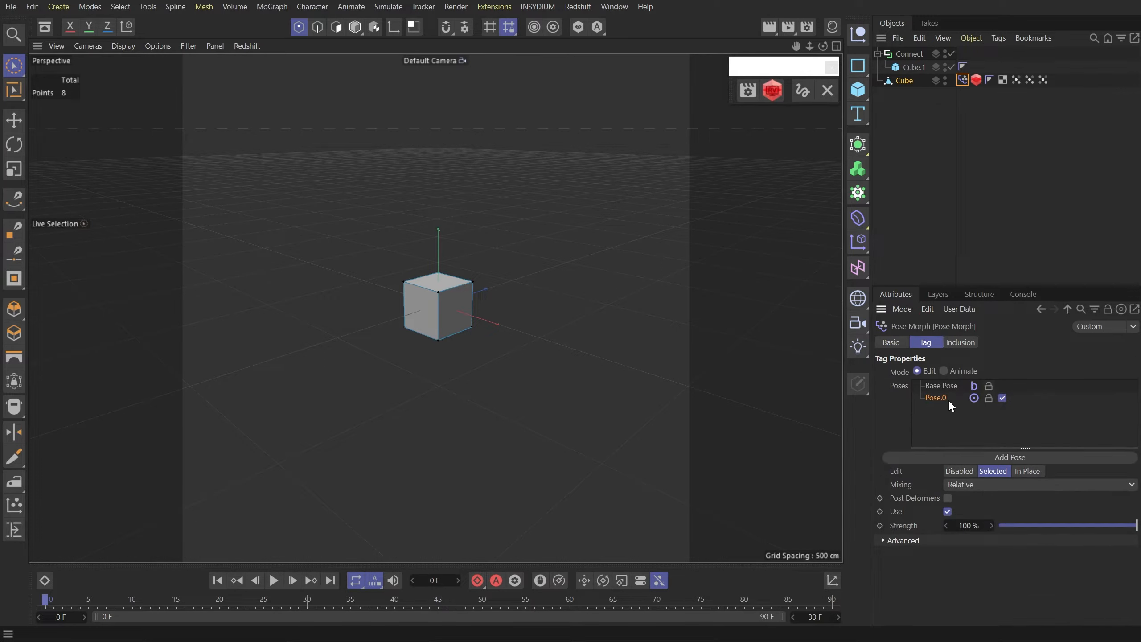
{"action": "left_click", "coordinate": [912, 541]}
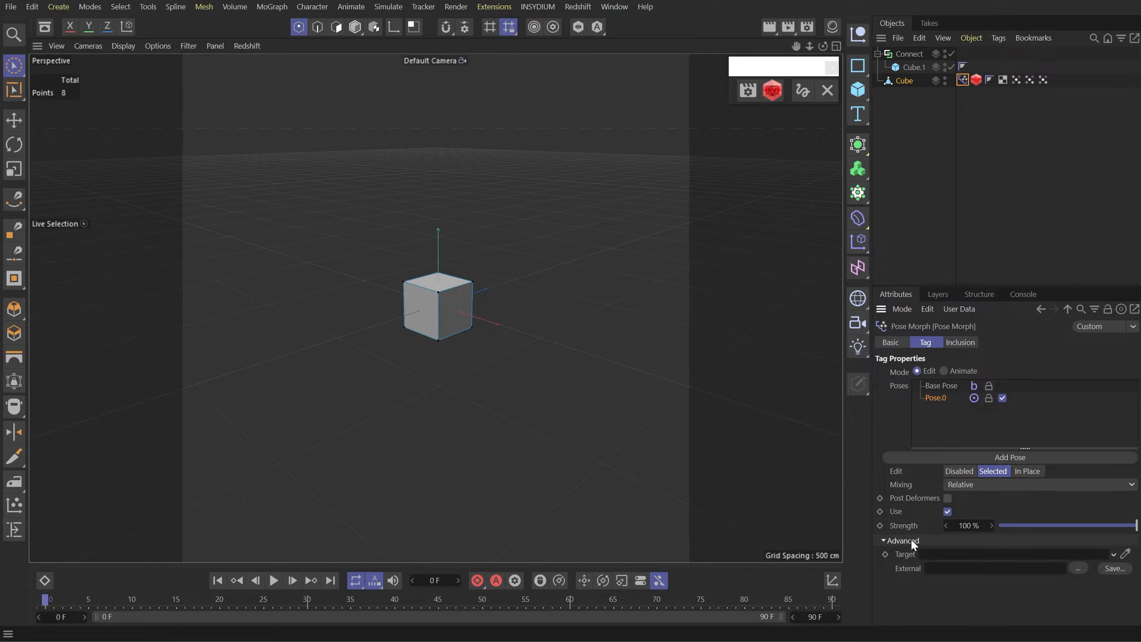
{"action": "left_click_drag", "start_coordinate": [910, 54], "coordinate": [972, 554]}
- Set the Pose Morph tag to Animate mode and change its execution priority
{"action": "left_click", "coordinate": [944, 370]}
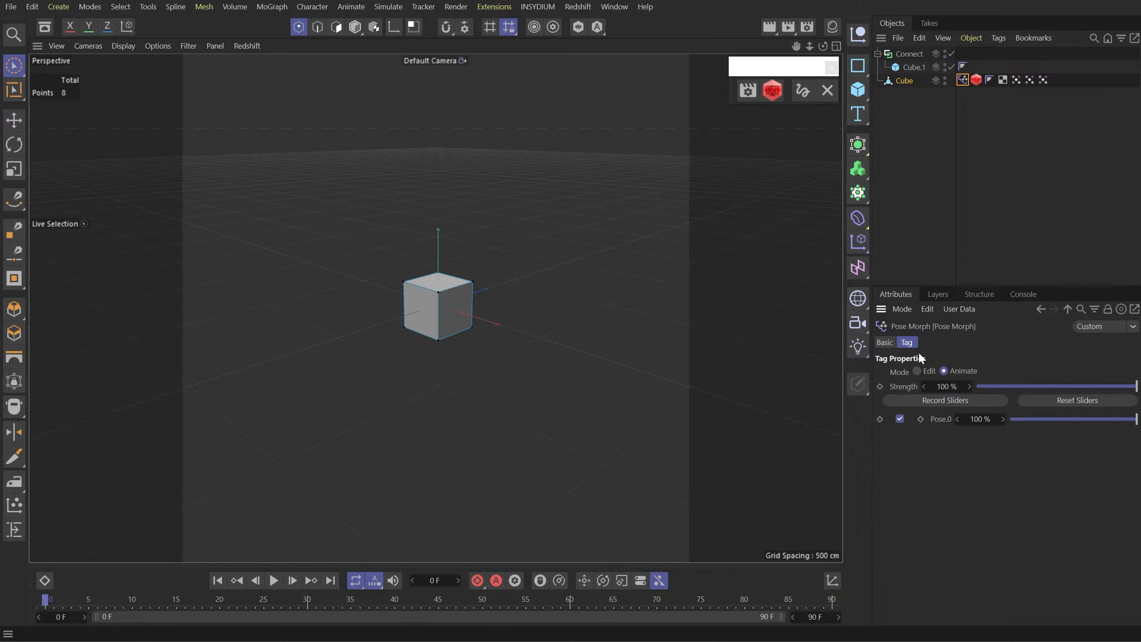
{"action": "left_click", "coordinate": [886, 342]}
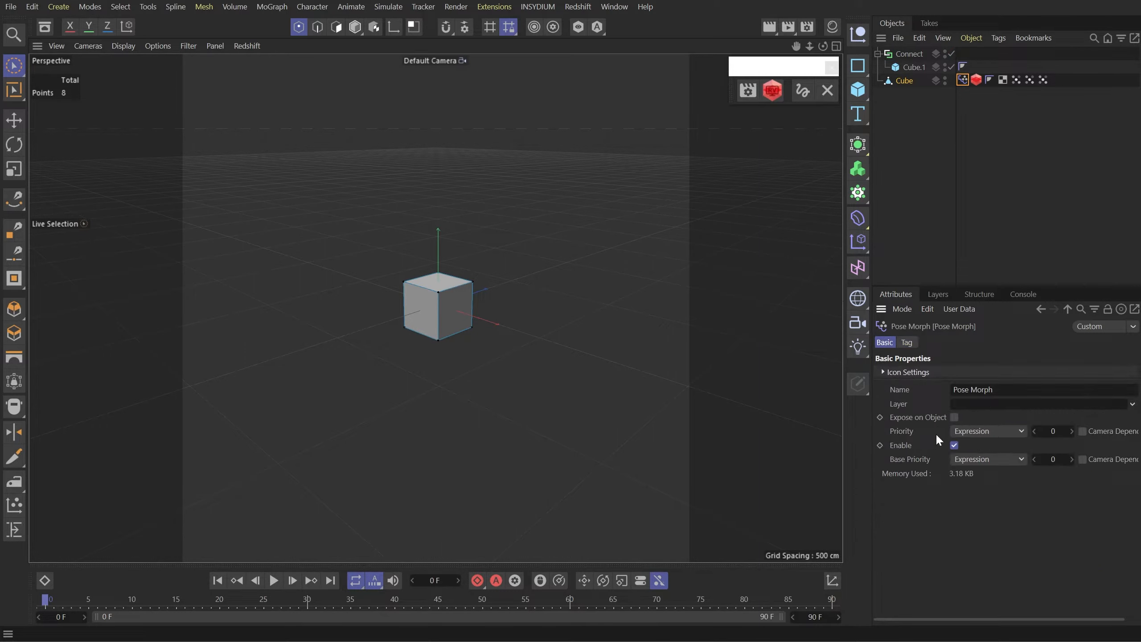
{"action": "left_click", "coordinate": [984, 429]}
{"action": "left_click", "coordinate": [983, 504]}
- Paste the copied animation track onto Cube.1's heading rotation and scrub the timeline to frame 21
{"action": "left_click", "coordinate": [913, 67]}
{"action": "right_click", "coordinate": [988, 372]}
{"action": "mouse_move", "coordinate": [1082, 396]}
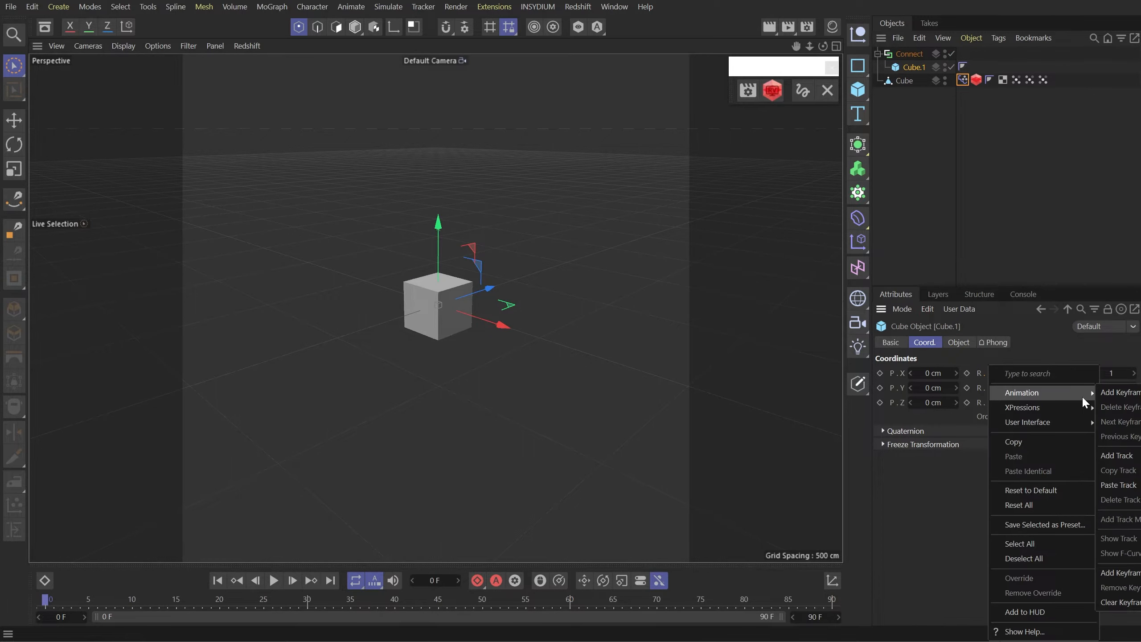
{"action": "left_click", "coordinate": [1114, 486]}
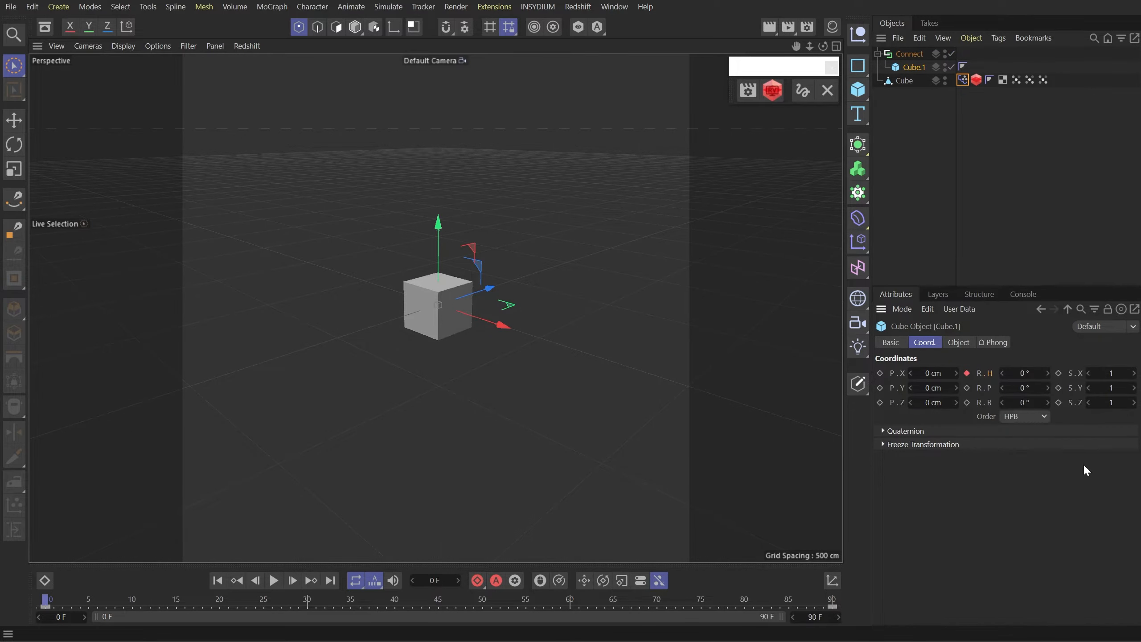
{"action": "left_click_drag", "start_coordinate": [67, 596], "coordinate": [230, 605]}
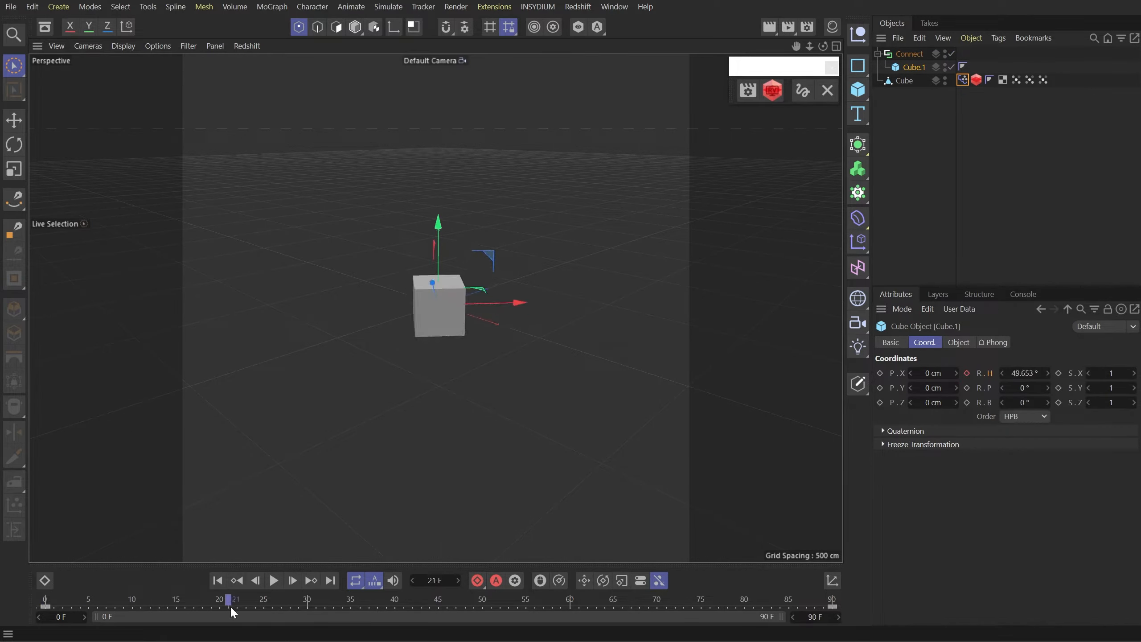
- Select the polygon Cube in Model mode, render the morph-driven rotation to the Picture Viewer, review the frames and close the viewer
{"action": "left_click", "coordinate": [903, 81]}
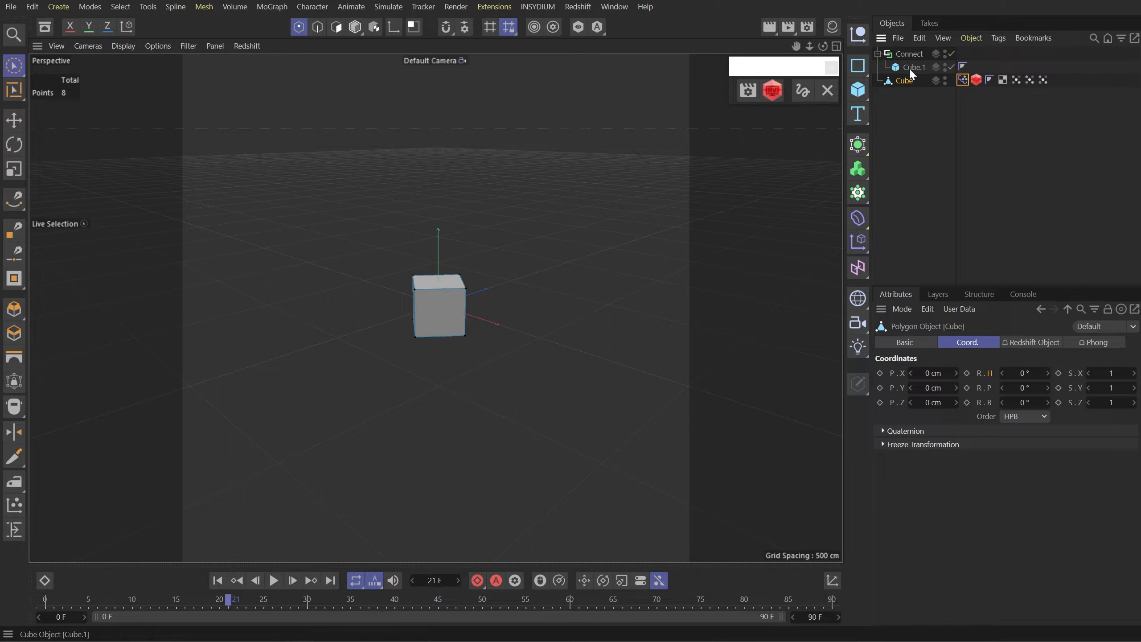
{"action": "left_click", "coordinate": [354, 29]}
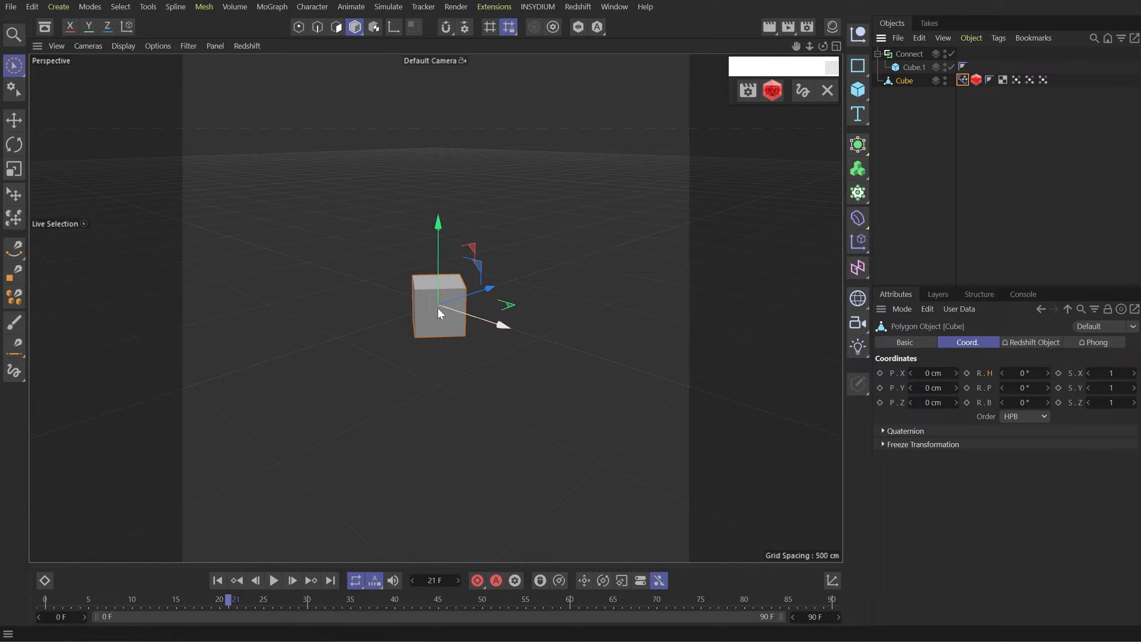
{"action": "left_click", "coordinate": [788, 27]}
{"action": "key", "text": "Return"}
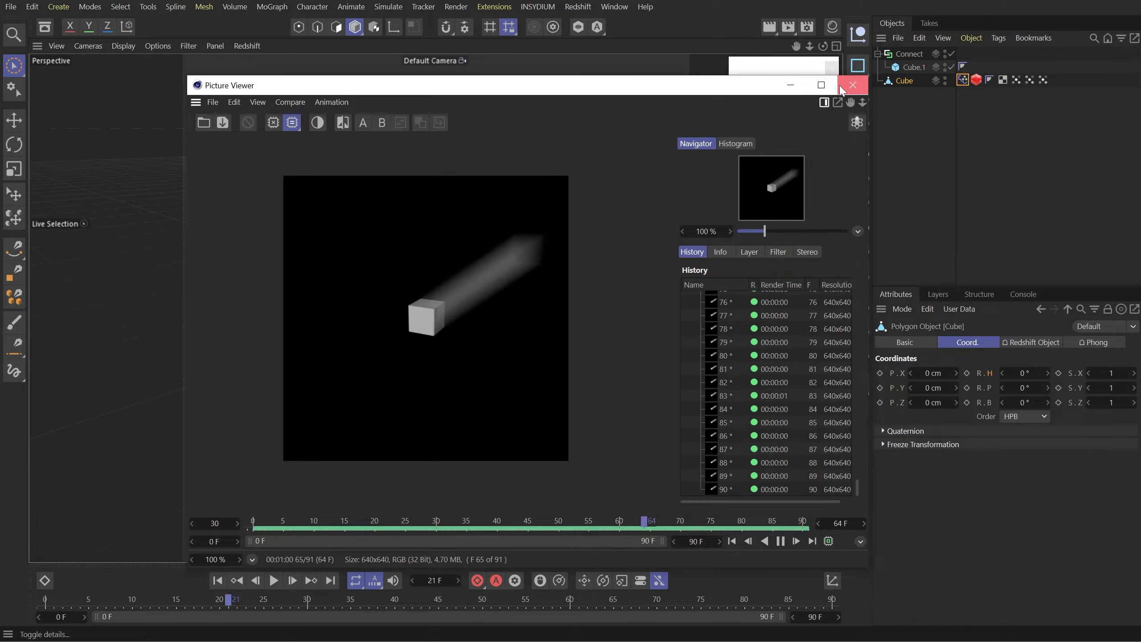
{"action": "left_click", "coordinate": [853, 84]}
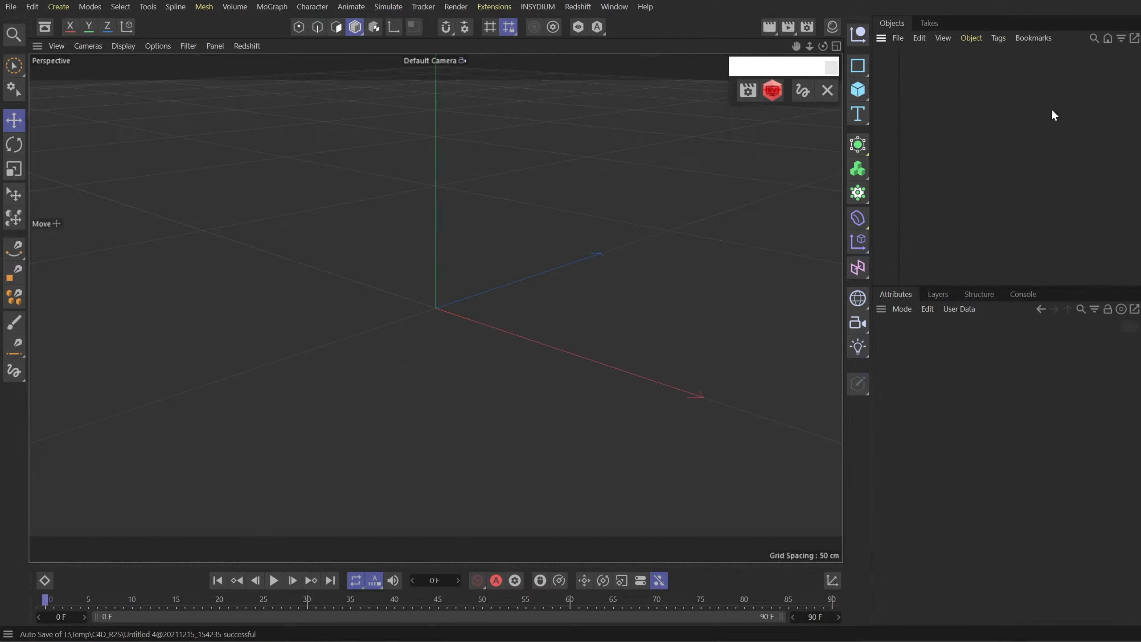
- In an empty scene, add an n-Side spline with 2 sides, the XZ plane and a 500 cm radius
{"action": "left_click", "coordinate": [858, 103]}
{"action": "left_click", "coordinate": [979, 108]}
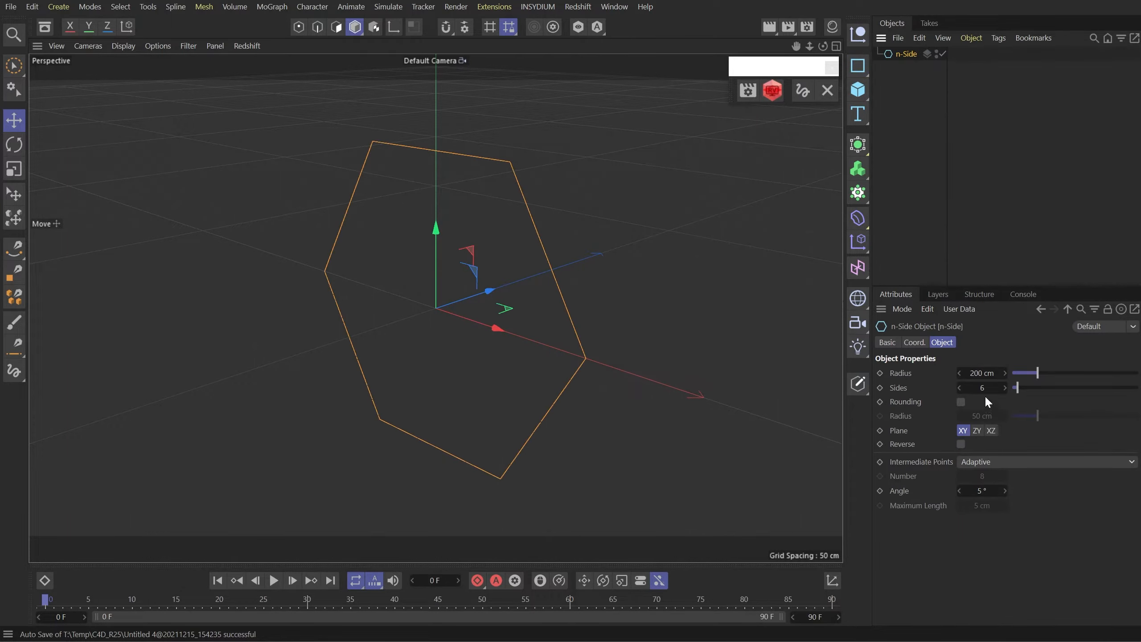
{"action": "type", "text": "2"}
{"action": "left_click", "coordinate": [991, 429]}
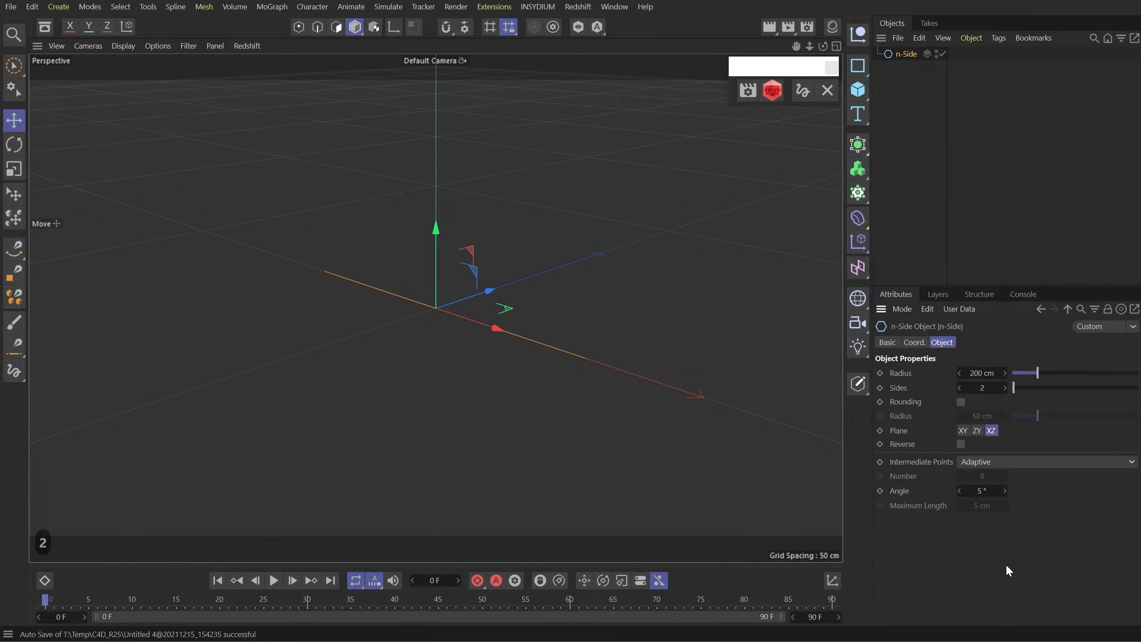
{"action": "left_click", "coordinate": [981, 373]}
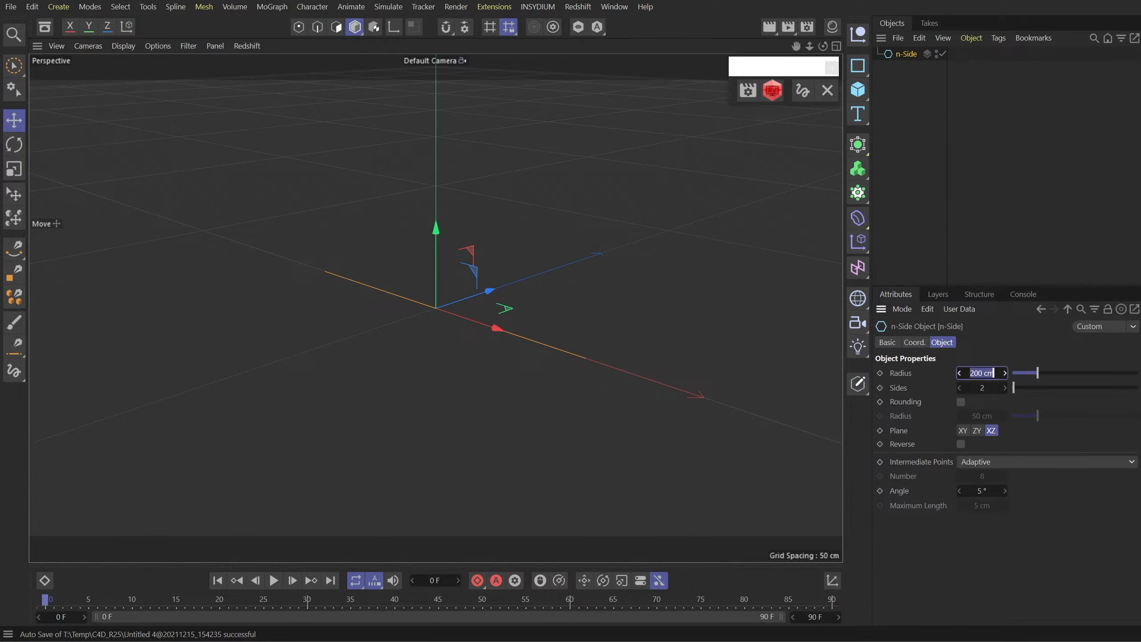
{"action": "type", "text": "500"}
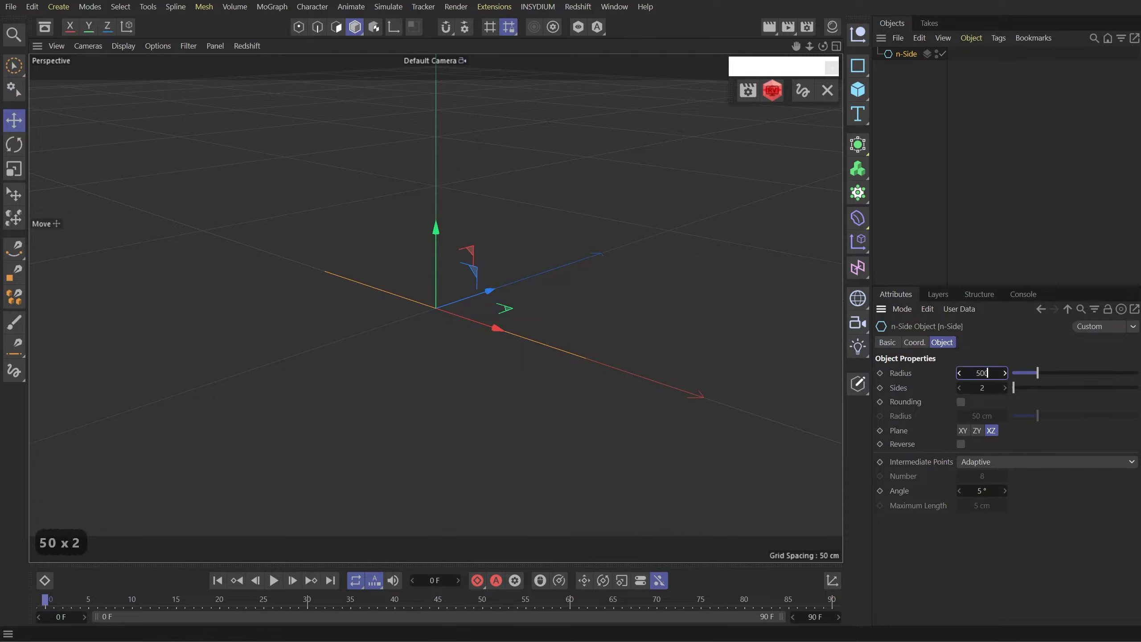
{"action": "key", "text": "Return"}
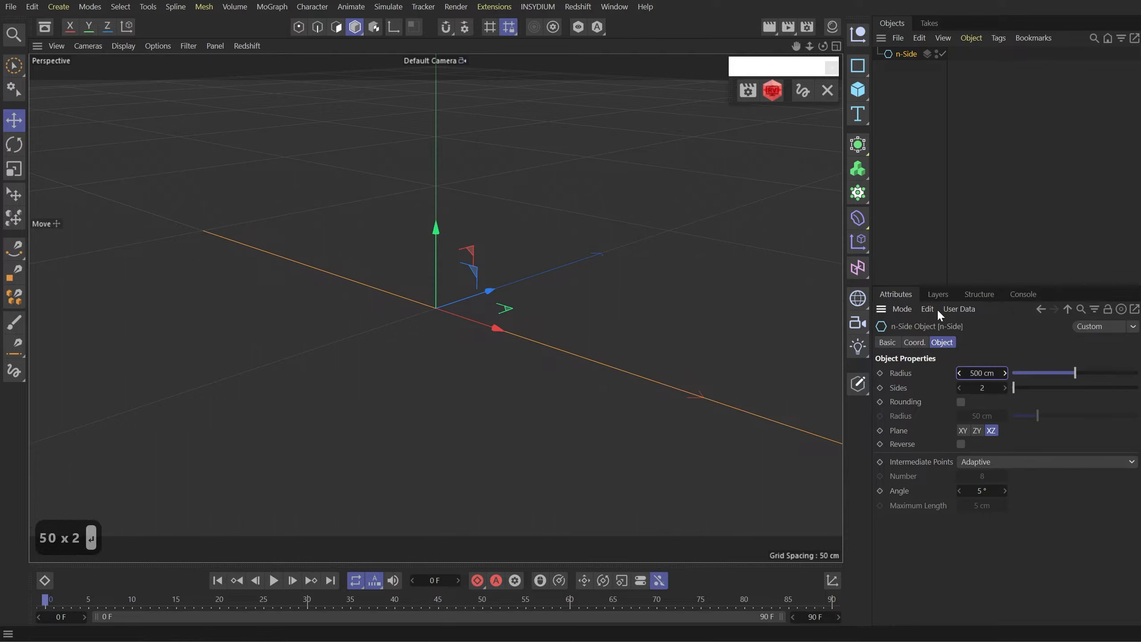
- Set the n-Side spline's intermediate points to Natural with a number of 64
{"action": "left_click", "coordinate": [979, 462]}
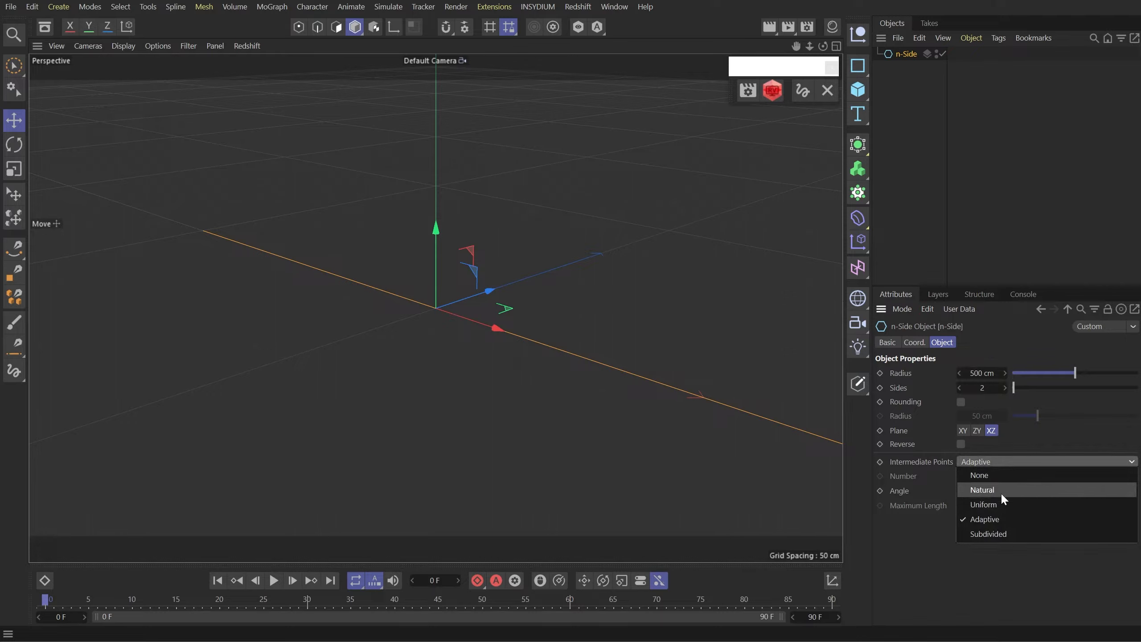
{"action": "left_click", "coordinate": [1000, 492]}
{"action": "left_click", "coordinate": [983, 477]}
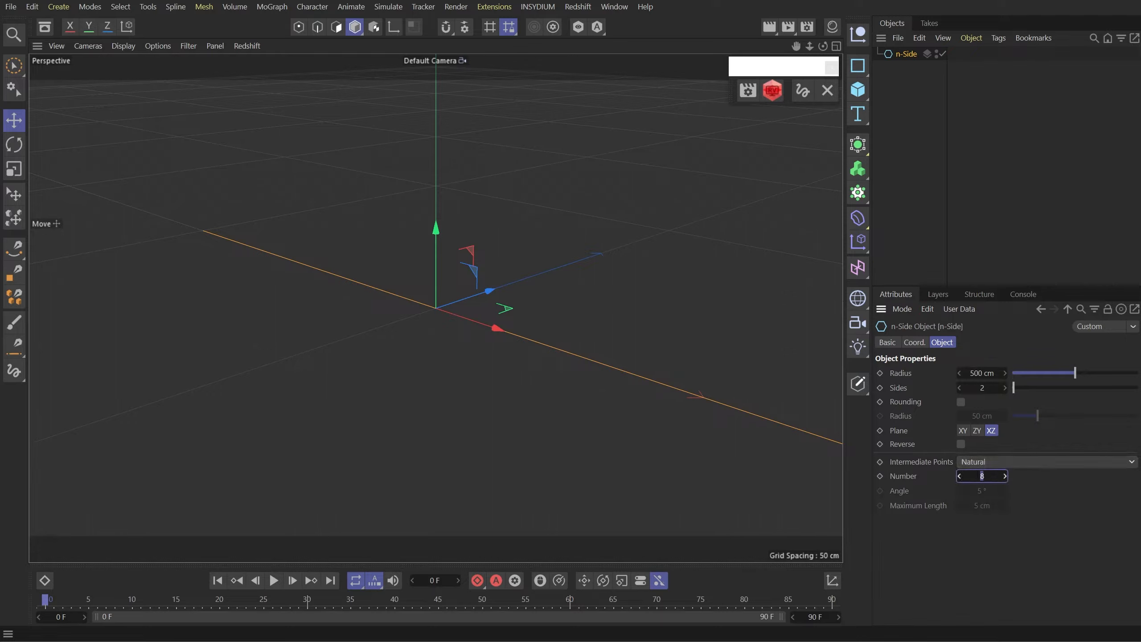
{"action": "type", "text": "64"}
{"action": "key", "text": "Return"}
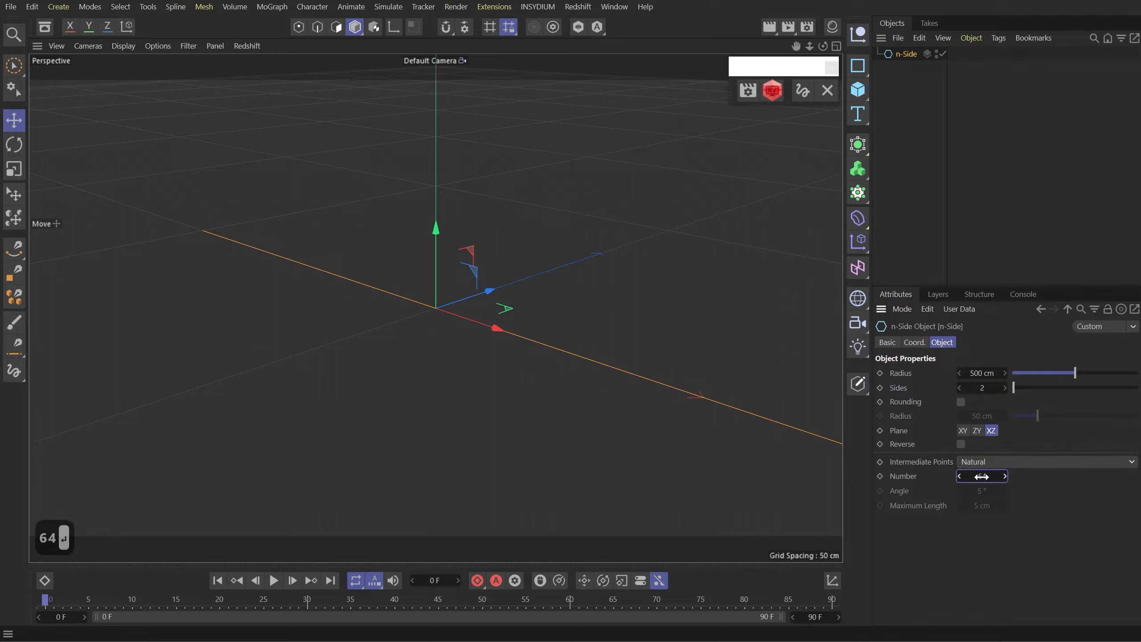
- Add a Formula effector beneath the n-Side spline and set its deformation to Point
{"action": "left_click", "coordinate": [855, 239]}
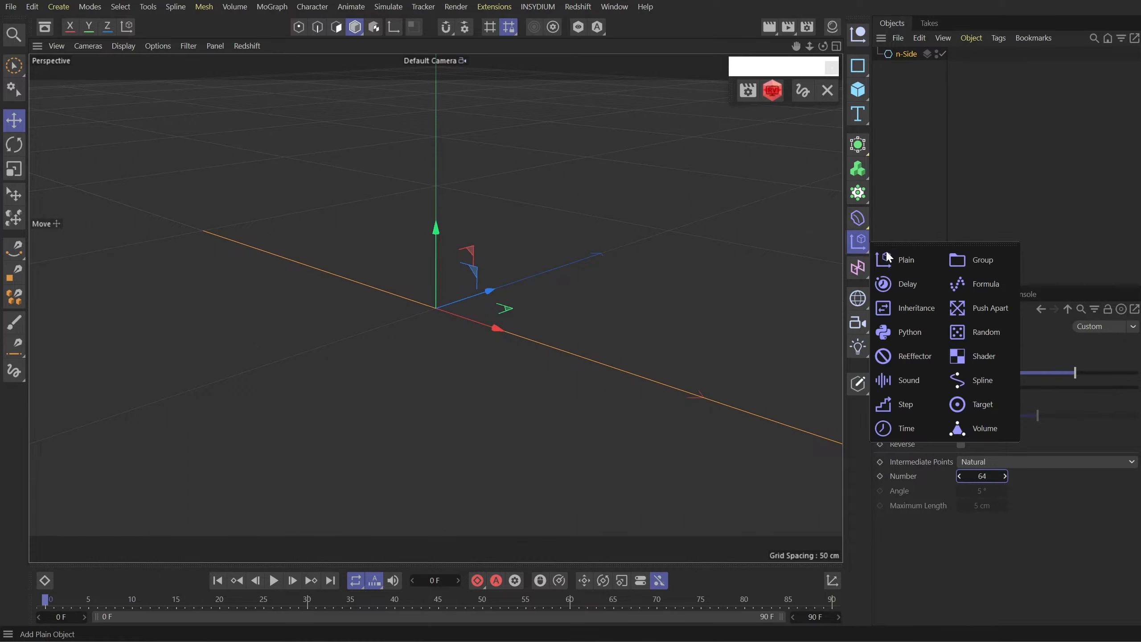
{"action": "left_click", "coordinate": [980, 284]}
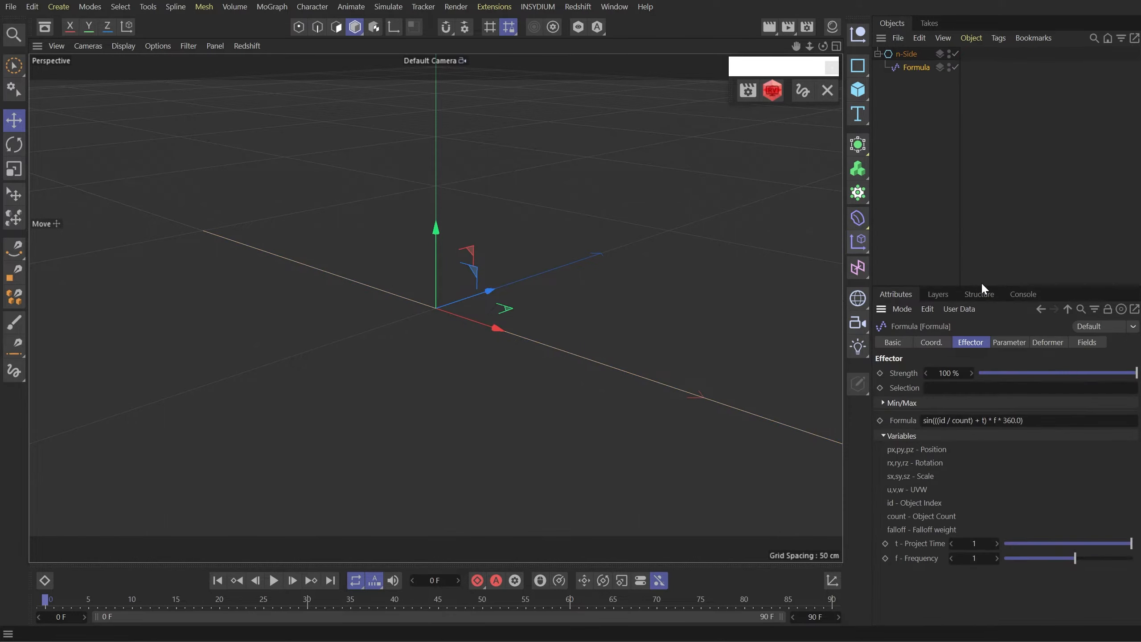
{"action": "left_click", "coordinate": [1036, 342]}
{"action": "left_click", "coordinate": [1016, 372]}
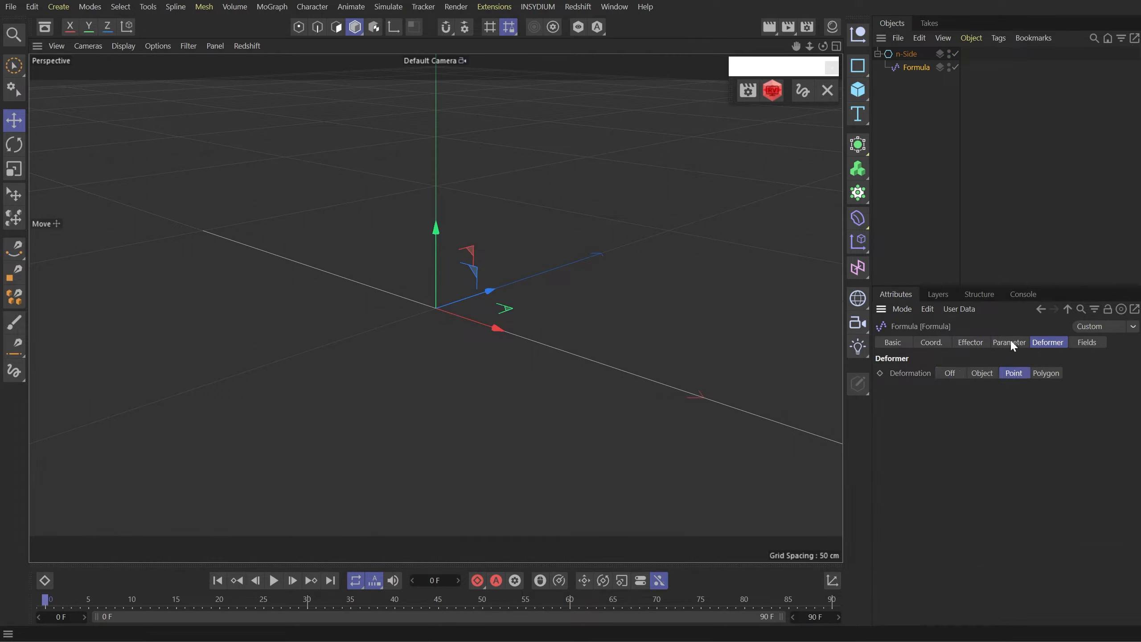
- Set the Formula effector's transform space to Effector and its position to X 0 cm, Y 10 cm and Z 50 cm
{"action": "left_click", "coordinate": [1009, 342]}
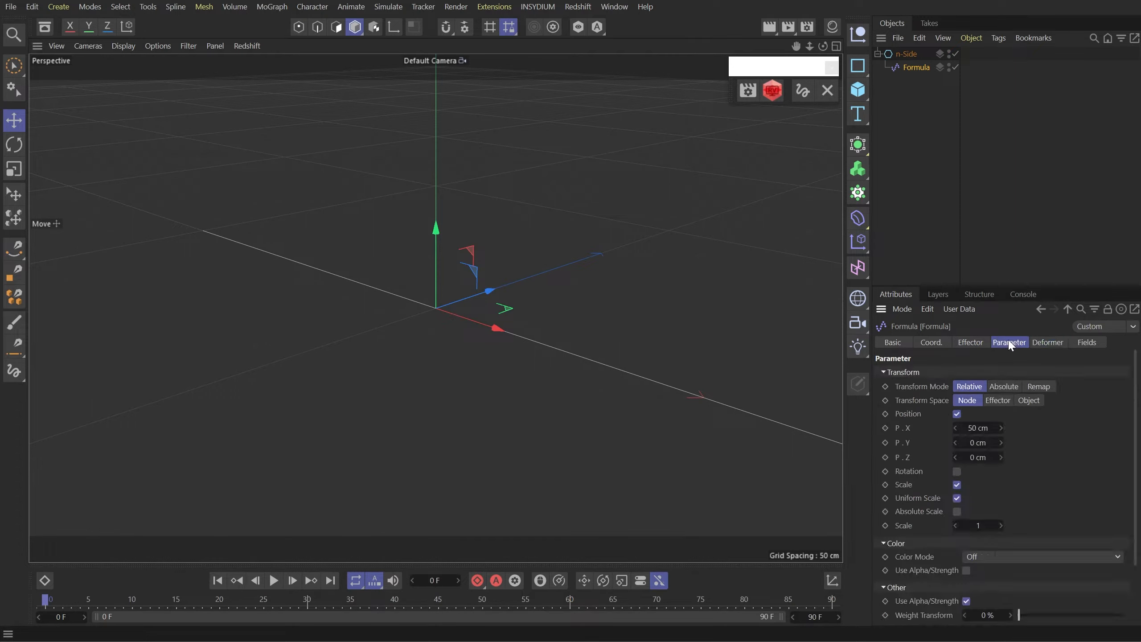
{"action": "left_click", "coordinate": [996, 400]}
{"action": "left_click", "coordinate": [980, 428]}
{"action": "type", "text": "0"}
{"action": "key", "text": "Tab"}
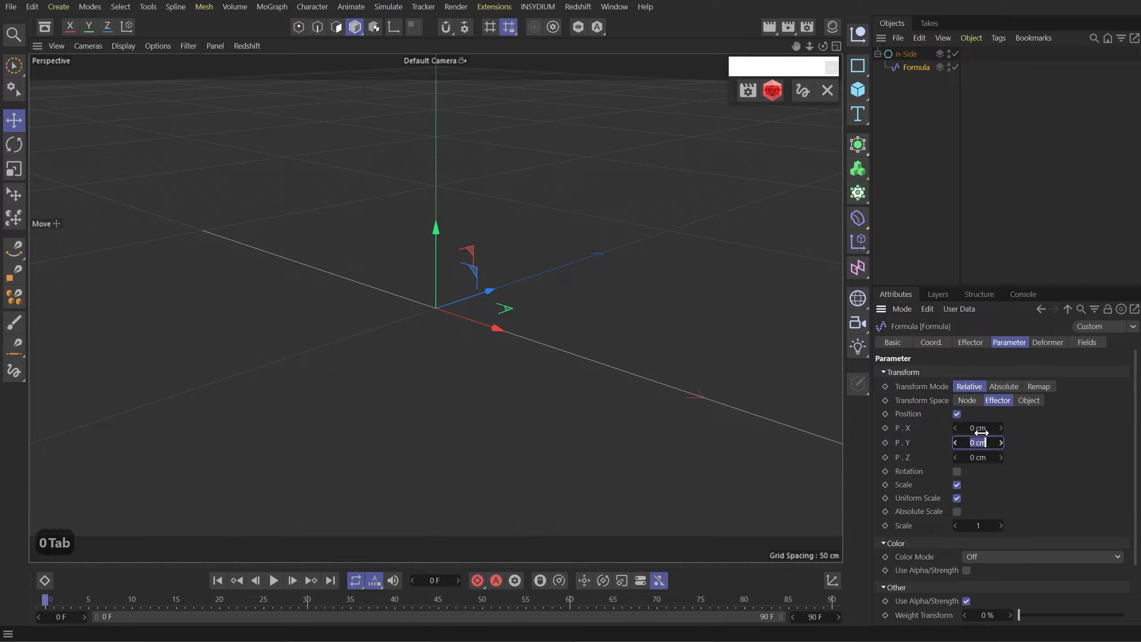
{"action": "type", "text": "10"}
{"action": "key", "text": "Tab"}
{"action": "type", "text": "50"}
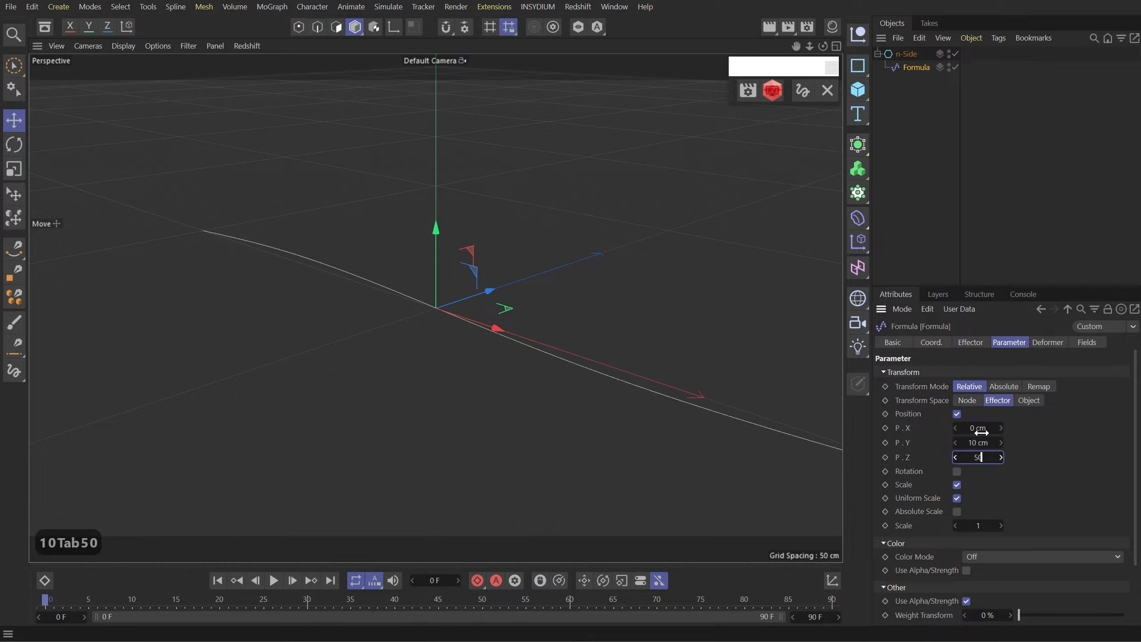
{"action": "key", "text": "Return"}
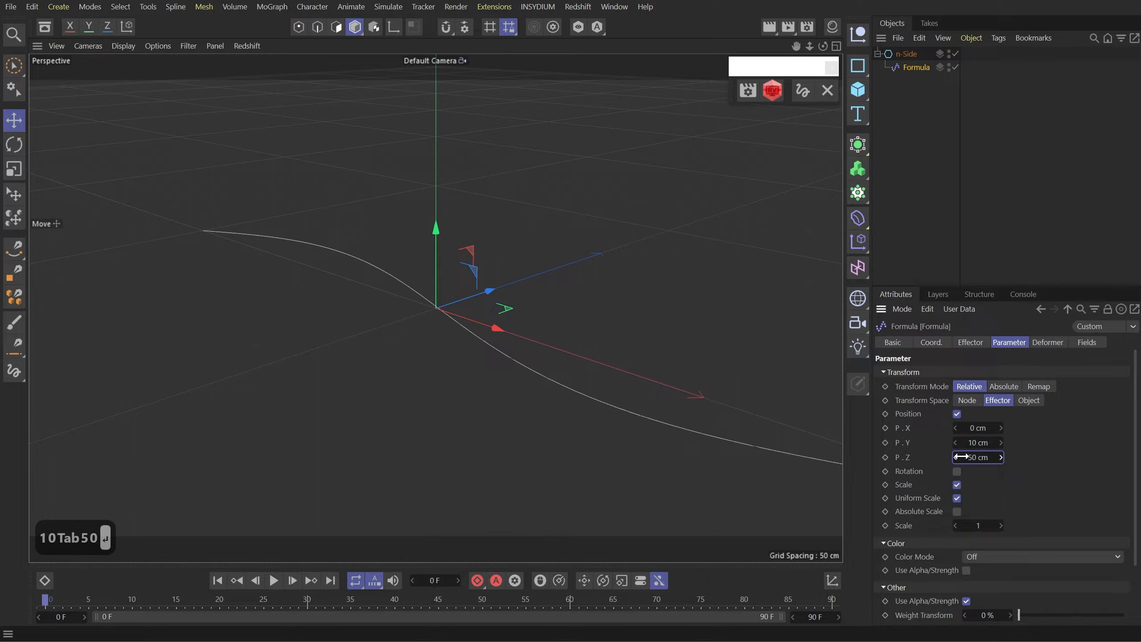
- Set the Formula effector's frequency to 3.281 and project time to 0.161 while playing the animation, and return to the start
{"action": "left_click", "coordinate": [983, 343]}
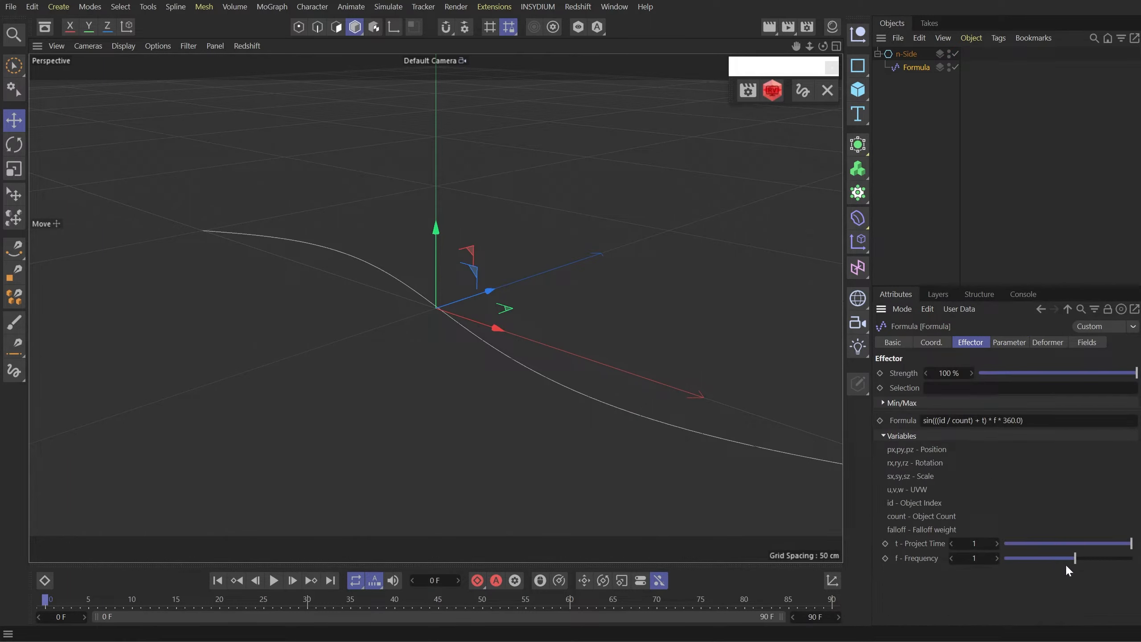
{"action": "left_click_drag", "start_coordinate": [1073, 559], "coordinate": [1089, 558]}
{"action": "left_click", "coordinate": [275, 581]}
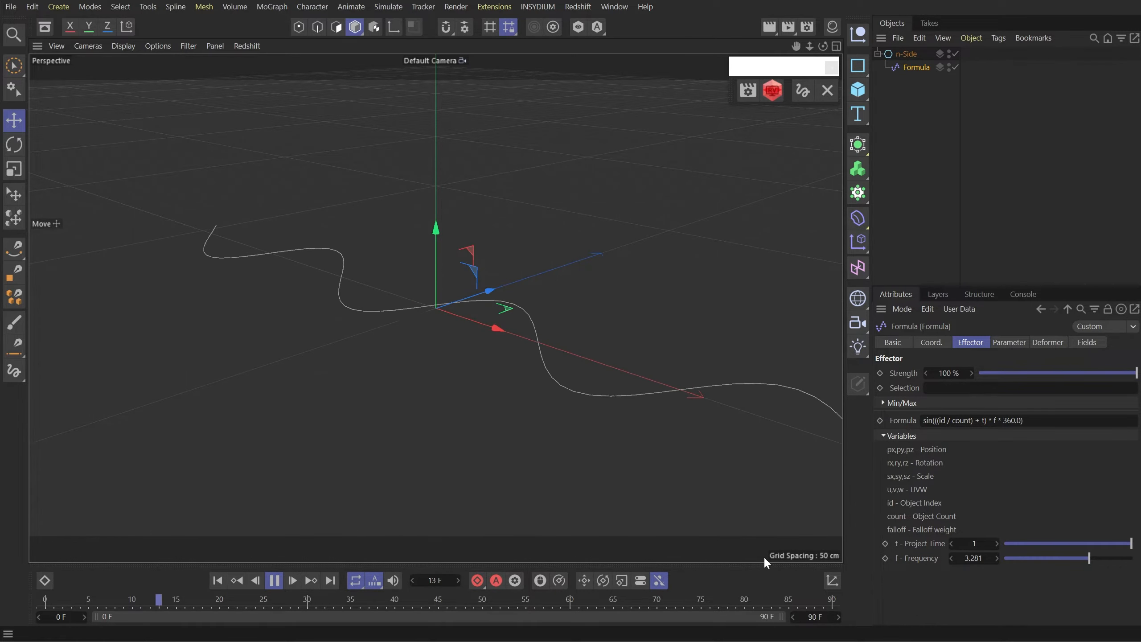
{"action": "left_click_drag", "start_coordinate": [1114, 543], "coordinate": [1078, 544]}
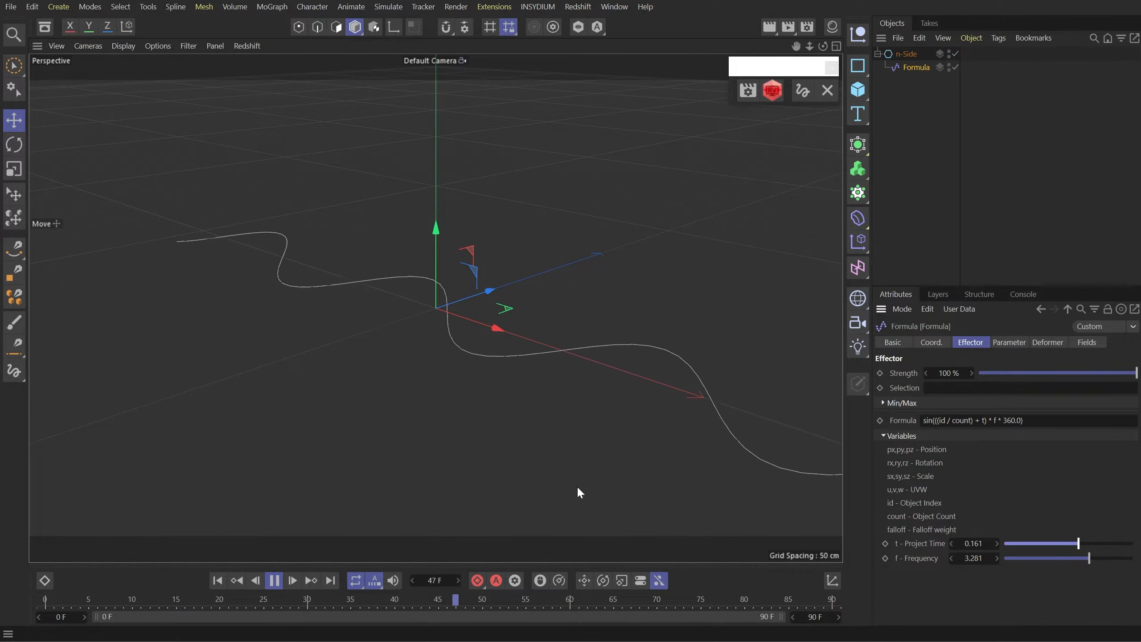
{"action": "left_click", "coordinate": [273, 583]}
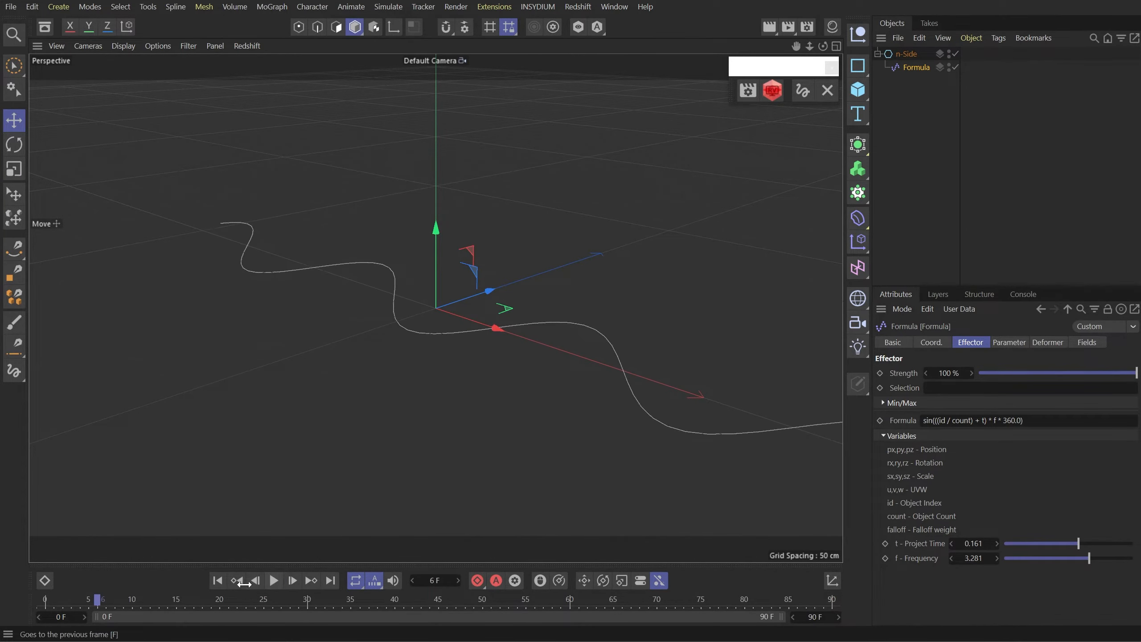
{"action": "left_click", "coordinate": [219, 584]}
- Wrap the n-Side spline in an Extrude generator and set the extrusion direction to Y
{"action": "left_click", "coordinate": [906, 54]}
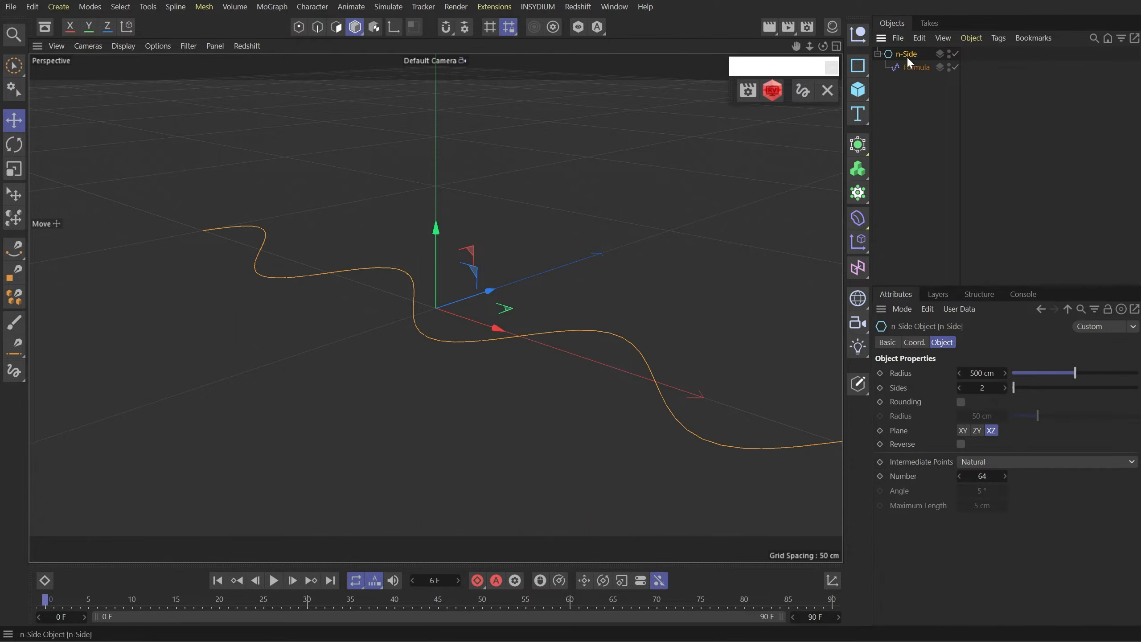
{"action": "left_click", "coordinate": [857, 168]}
{"action": "left_click", "coordinate": [928, 196], "text": "alt"}
{"action": "left_click", "coordinate": [986, 372]}
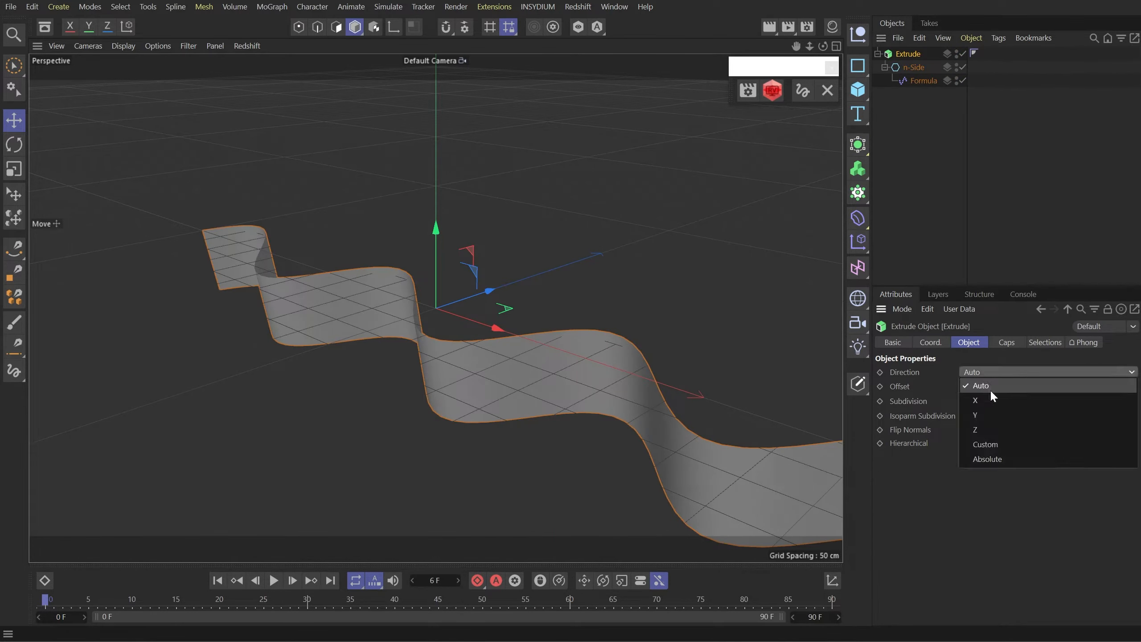
{"action": "left_click", "coordinate": [987, 415]}
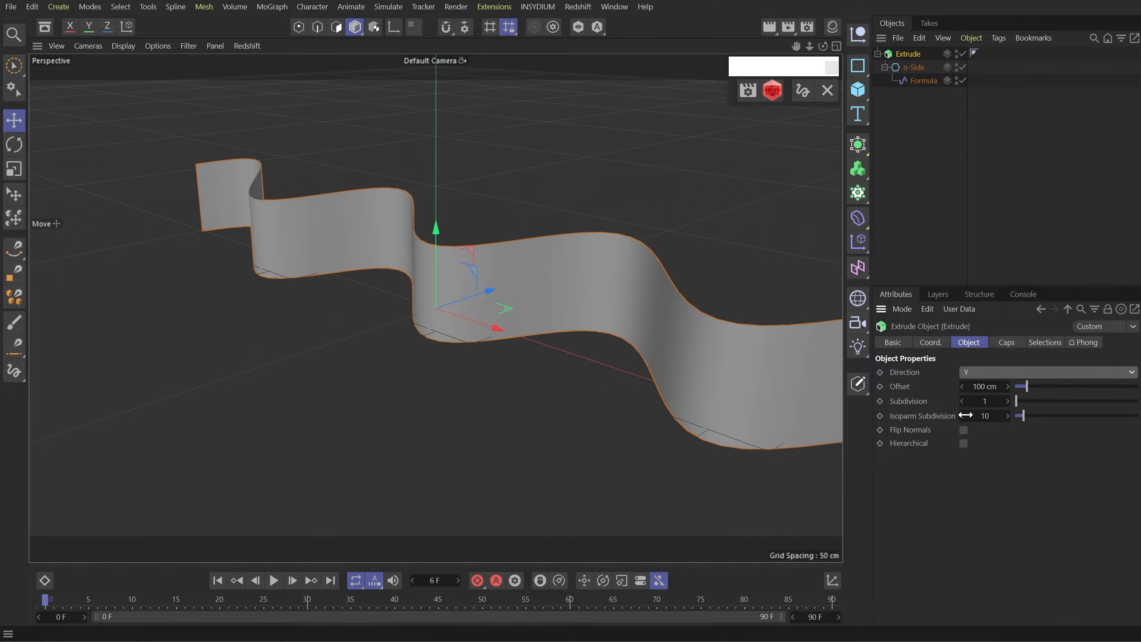
- Set the Extrude's offset to 1000 cm and frame the resulting curtain-like surface
{"action": "key", "text": "Tab"}
{"action": "type", "text": "100"}
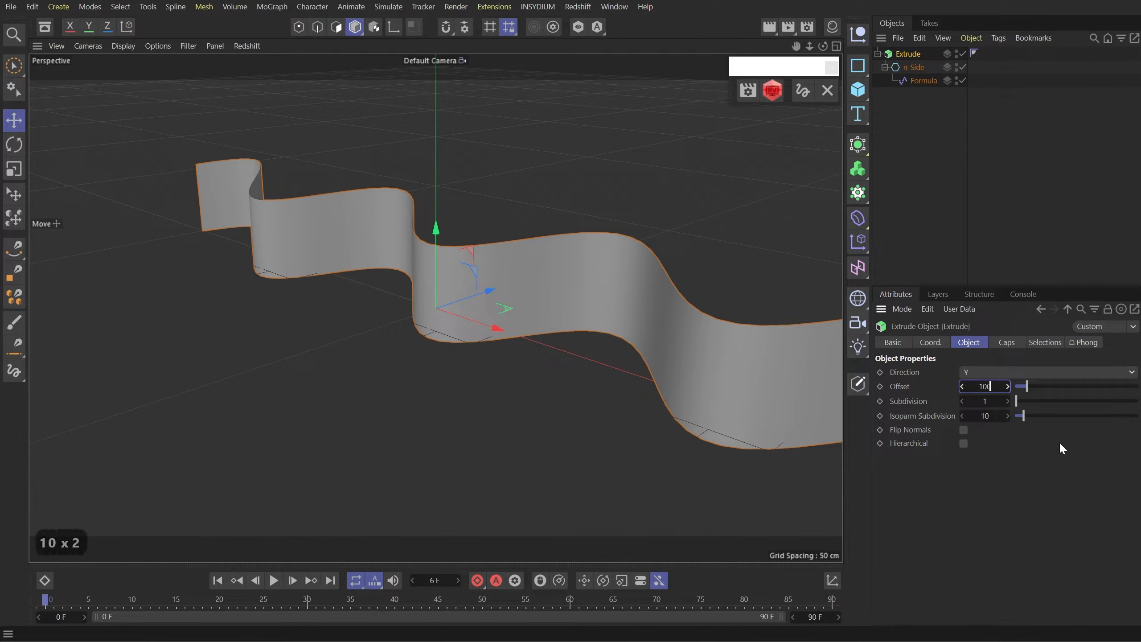
{"action": "type", "text": "0"}
{"action": "key", "text": "Return"}
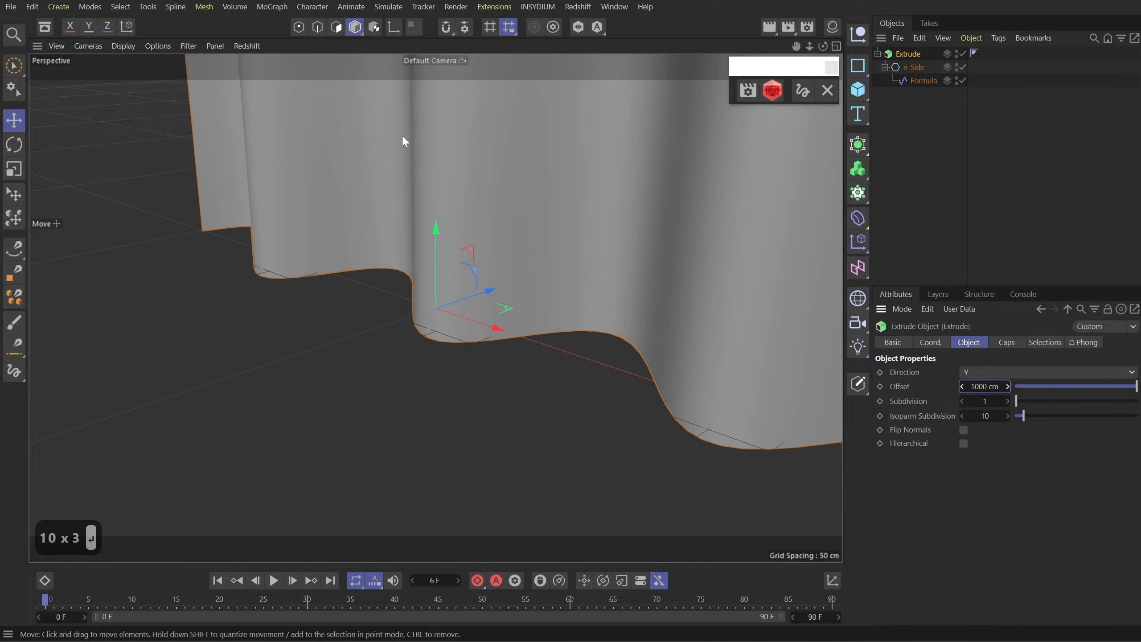
{"action": "right_click_drag", "start_coordinate": [492, 146], "coordinate": [368, 189], "text": "alt"}
{"action": "middle_click_drag", "start_coordinate": [530, 200], "coordinate": [484, 382], "text": "alt"}
{"action": "right_click_drag", "start_coordinate": [494, 331], "coordinate": [515, 328], "text": "alt"}
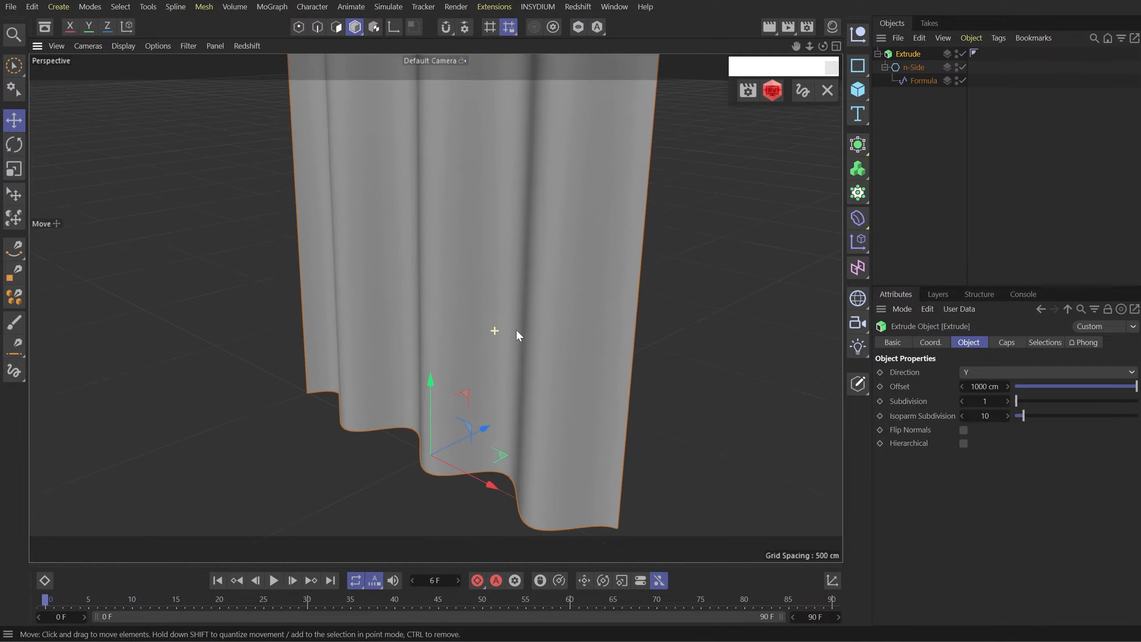
{"action": "left_click_drag", "start_coordinate": [512, 345], "coordinate": [519, 326], "text": "alt"}
{"action": "right_click_drag", "start_coordinate": [467, 338], "coordinate": [508, 322], "text": "alt"}
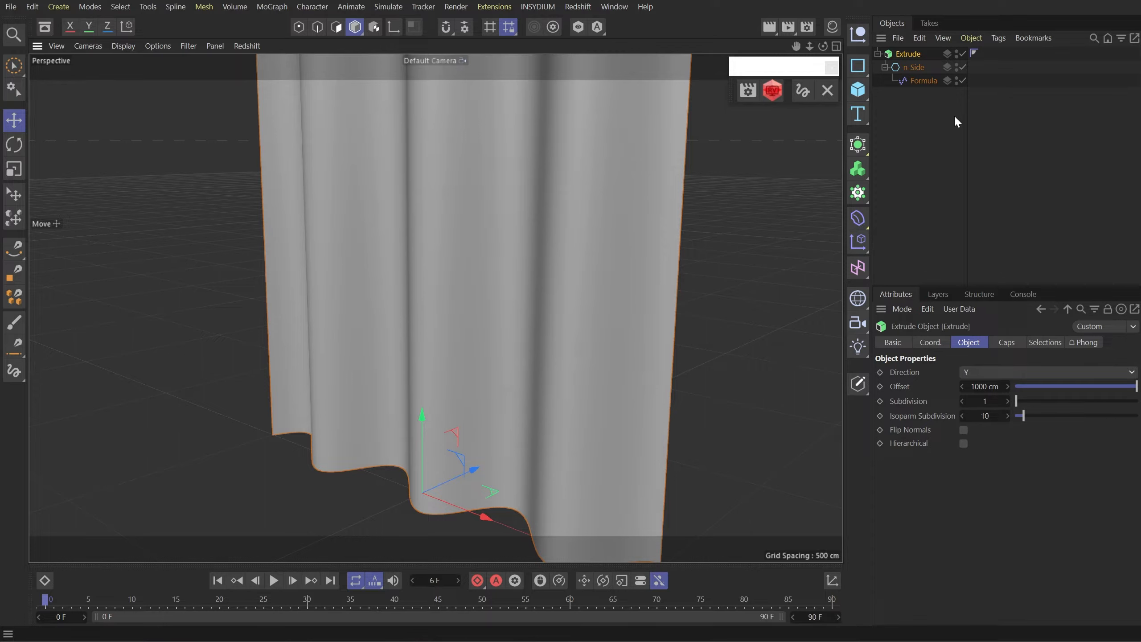
- Display the viewport in Gouraud Shading (Lines) and set the Extrude's subdivision to 48
{"action": "left_click", "coordinate": [123, 46]}
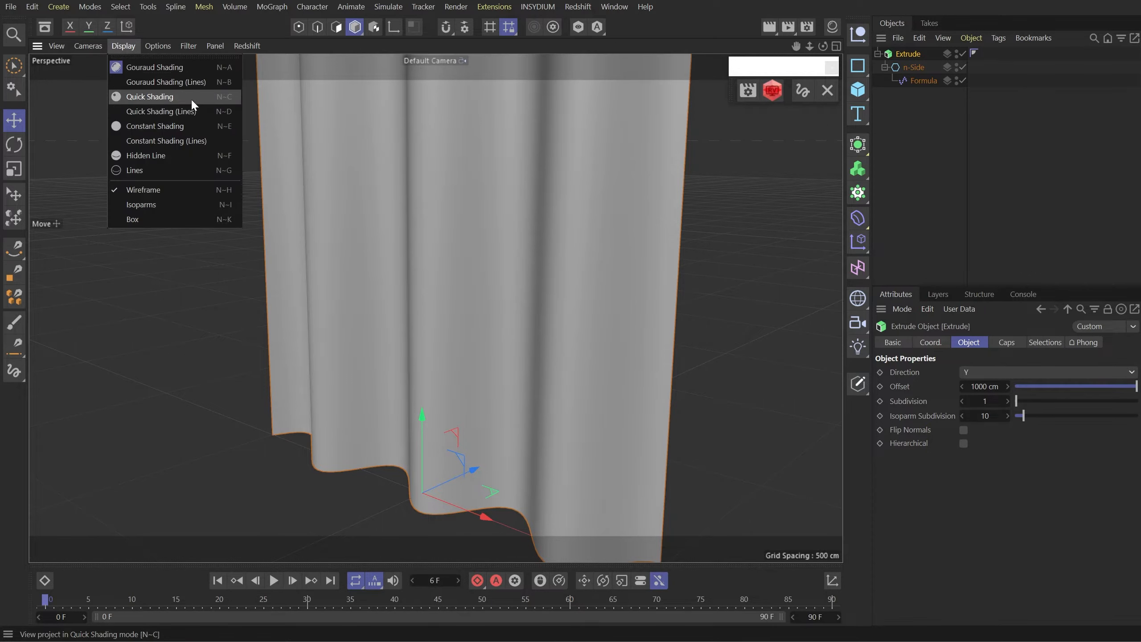
{"action": "left_click", "coordinate": [175, 82]}
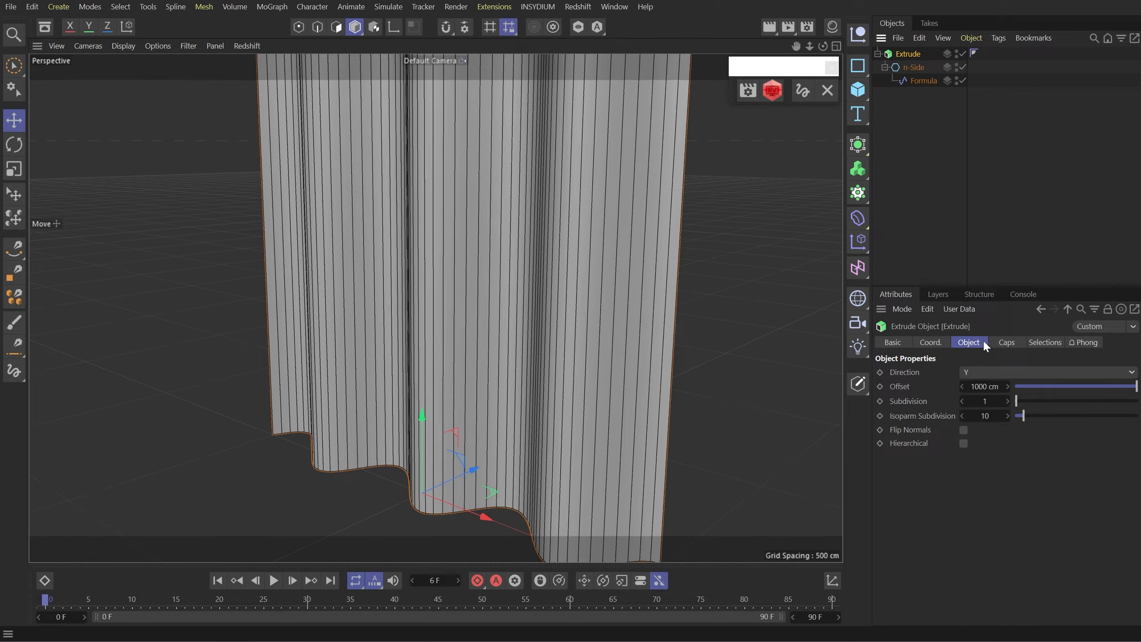
{"action": "left_click_drag", "start_coordinate": [1017, 401], "coordinate": [1051, 400]}
- Put the Extrude hierarchy under a new null and hide that null in both the viewport and the render
{"action": "left_click", "coordinate": [858, 35]}
{"action": "left_click_drag", "start_coordinate": [910, 67], "coordinate": [906, 48]}
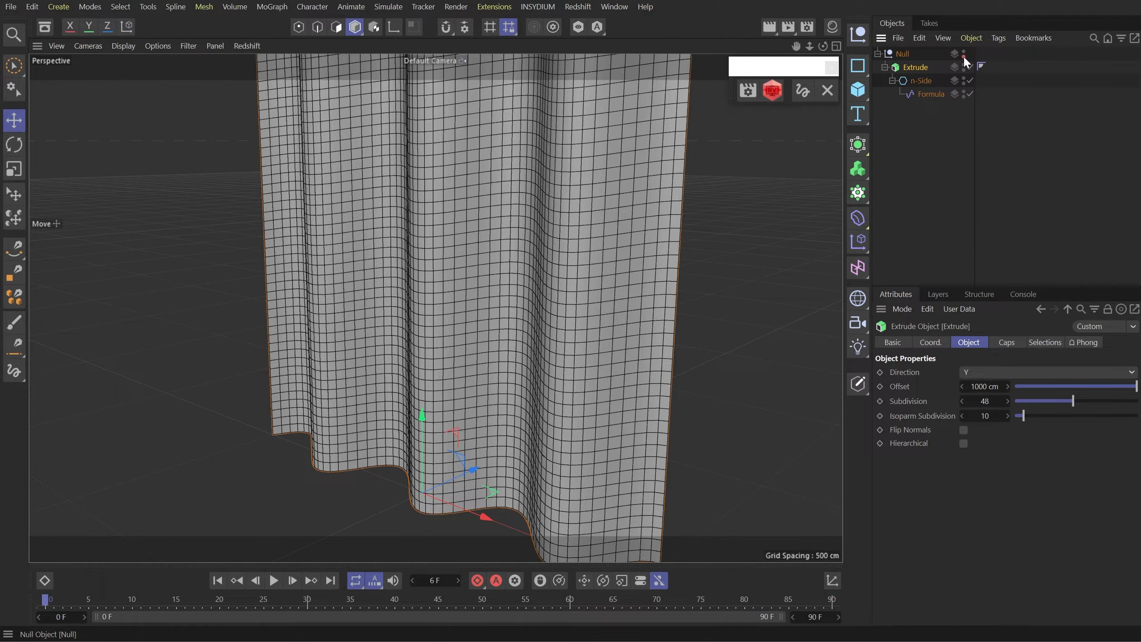
{"action": "left_click", "coordinate": [964, 53]}
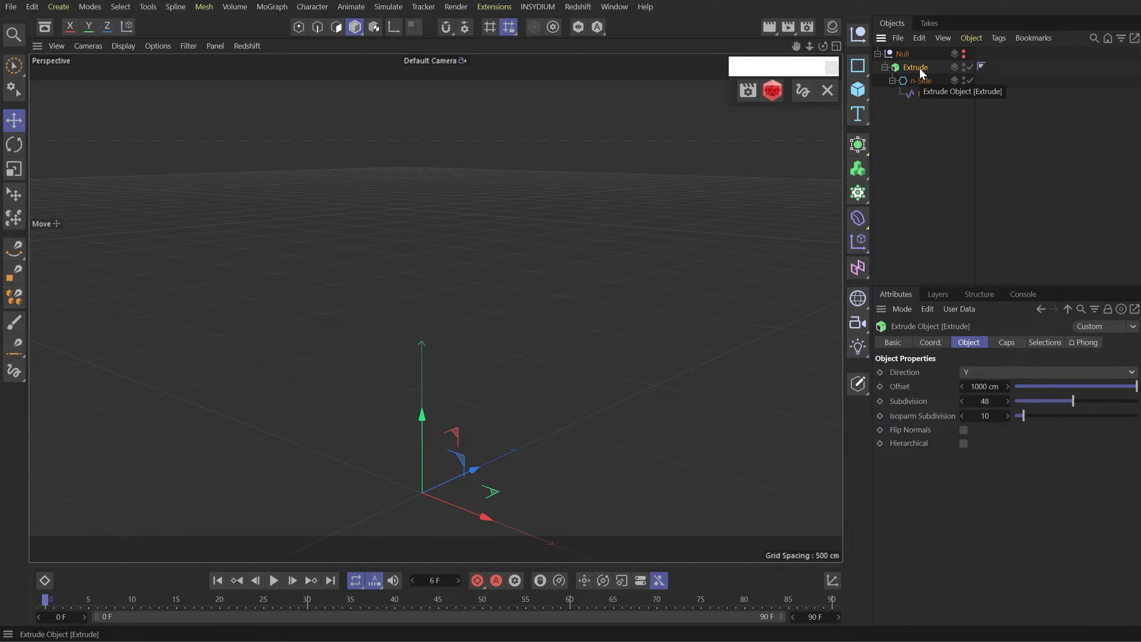
- Make a polygon copy of the Extrude generator with Current State to Object
{"action": "key", "text": "shift+c"}
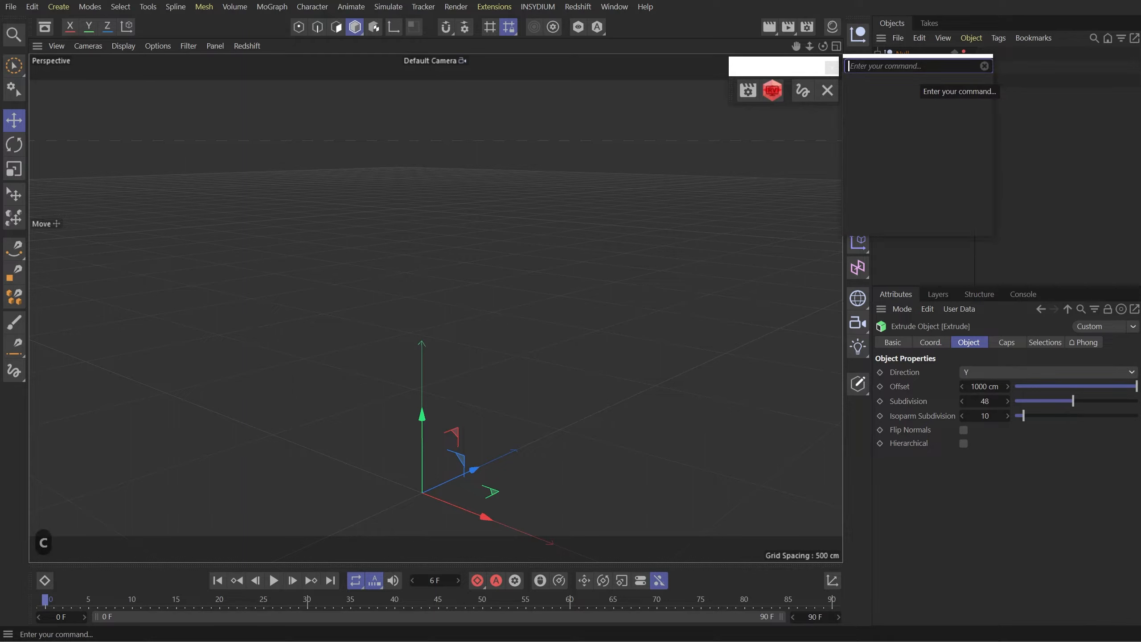
{"action": "type", "text": "curre"}
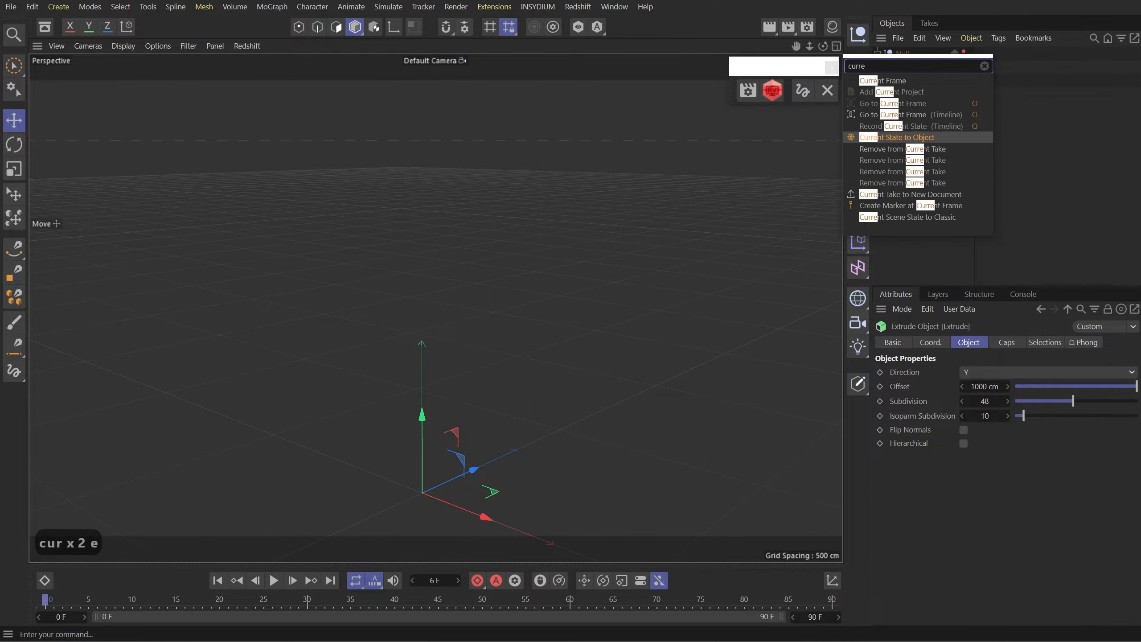
{"action": "key", "text": "Return"}
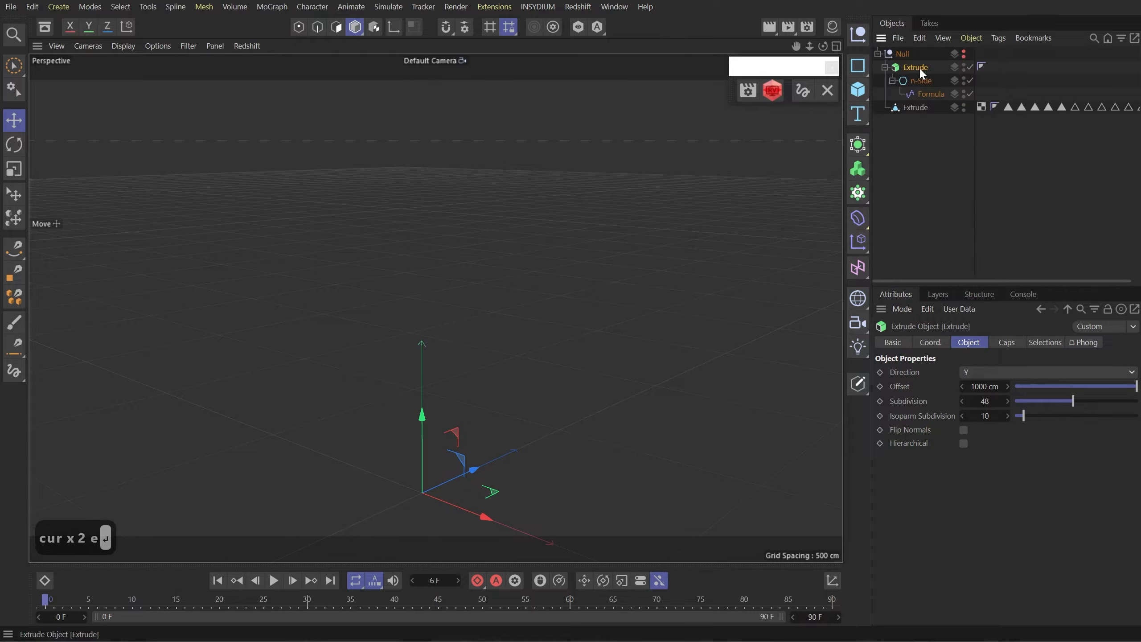
- Move the polygon Extrude out of the hidden null and delete all its selection tags
{"action": "left_click", "coordinate": [913, 107]}
{"action": "left_click", "coordinate": [1008, 107]}
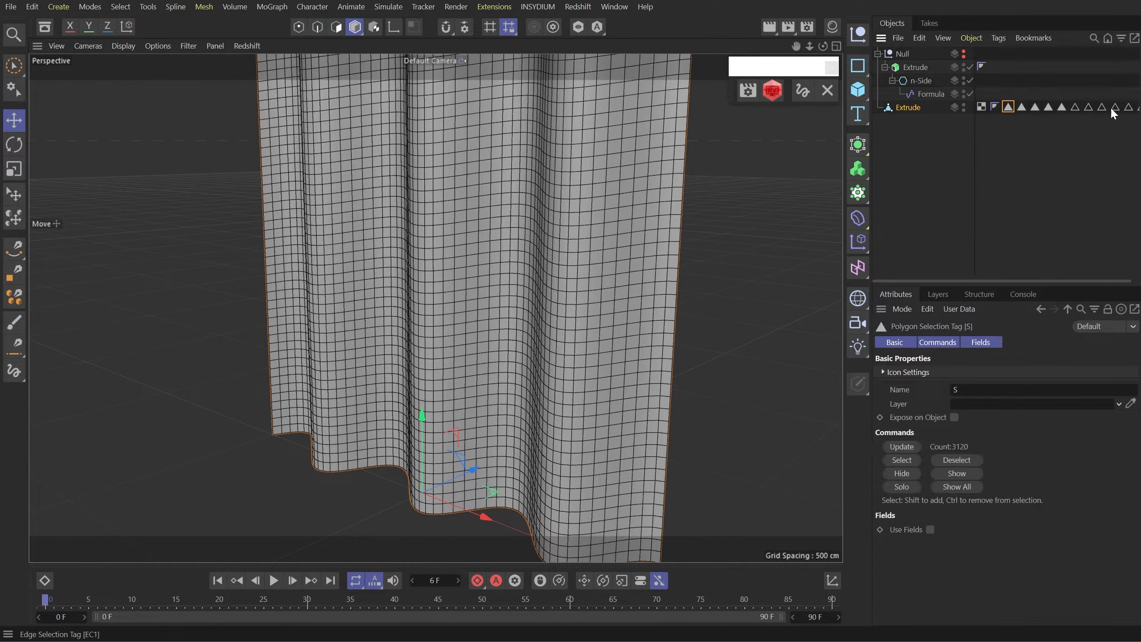
{"action": "left_click", "coordinate": [1128, 107], "text": "shift"}
{"action": "key", "text": "Delete"}
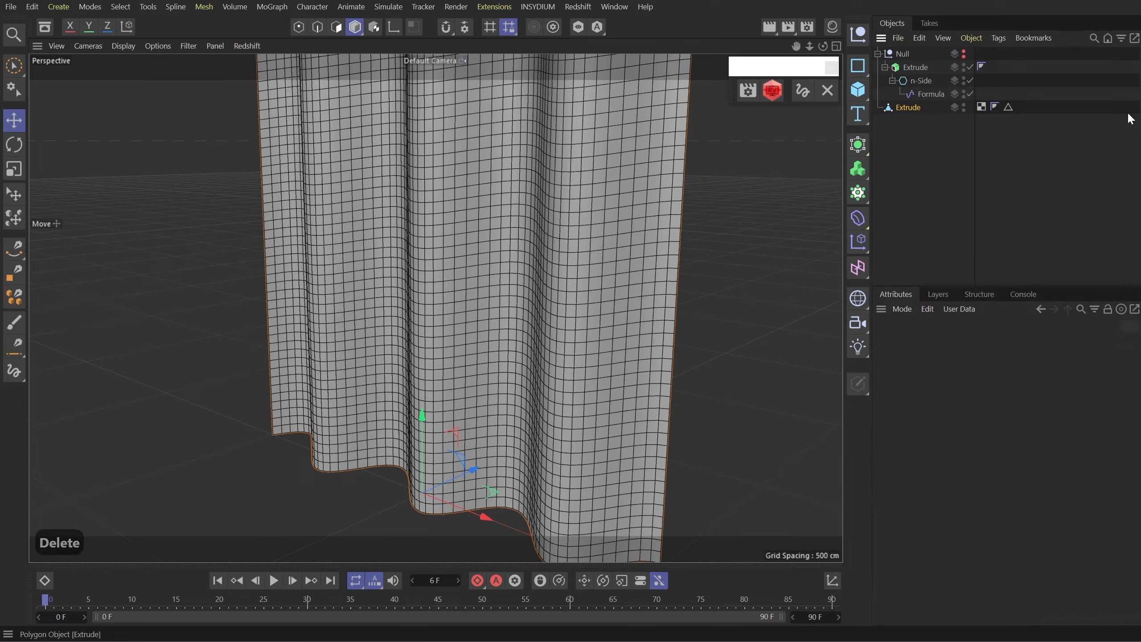
{"action": "left_click_drag", "start_coordinate": [1074, 128], "coordinate": [1007, 89]}
{"action": "key", "text": "Delete"}
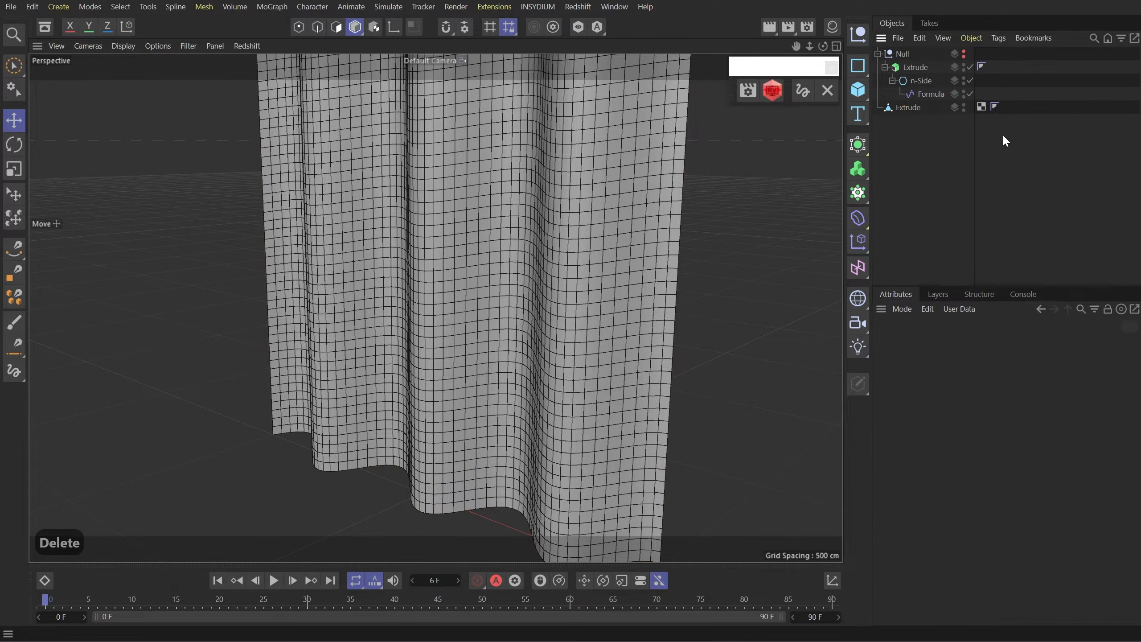
- Add a Pose Morph tag with Points mixing to the polygon Extrude and use the Extrude generator as the pose target
{"action": "right_click", "coordinate": [906, 113]}
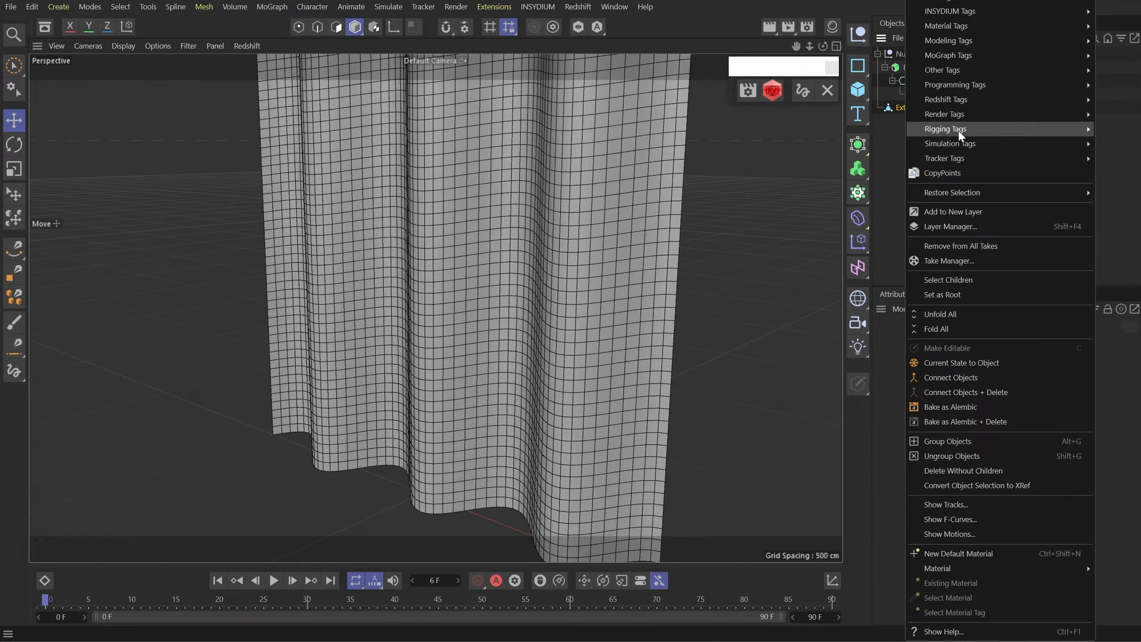
{"action": "mouse_move", "coordinate": [966, 129]}
{"action": "left_click", "coordinate": [1121, 277]}
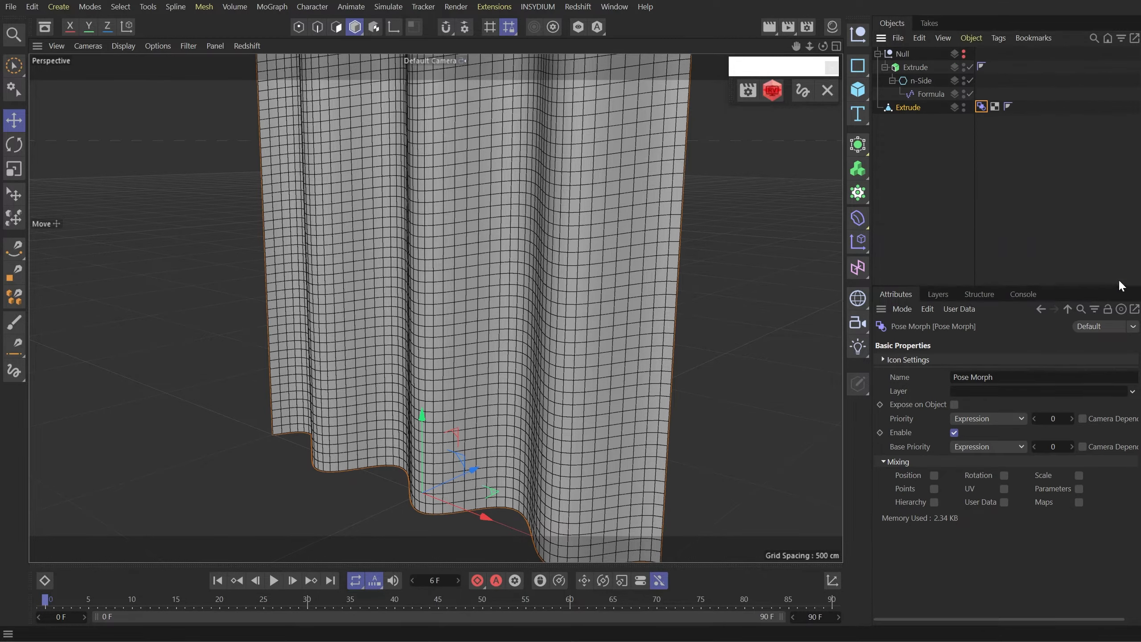
{"action": "left_click", "coordinate": [931, 490]}
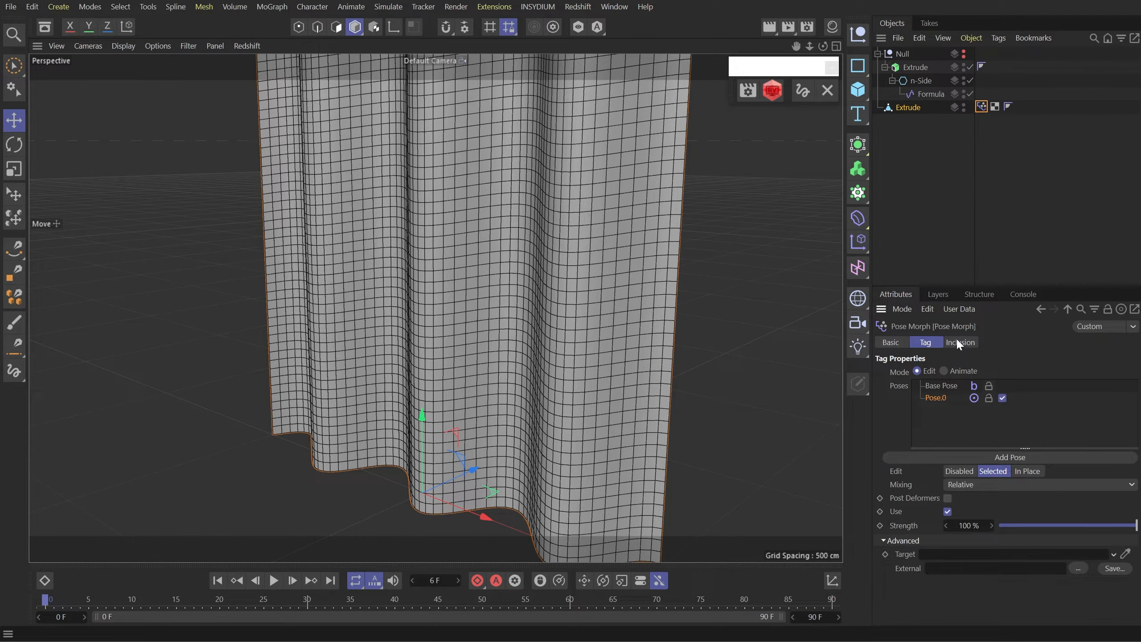
{"action": "left_click_drag", "start_coordinate": [913, 67], "coordinate": [966, 557]}
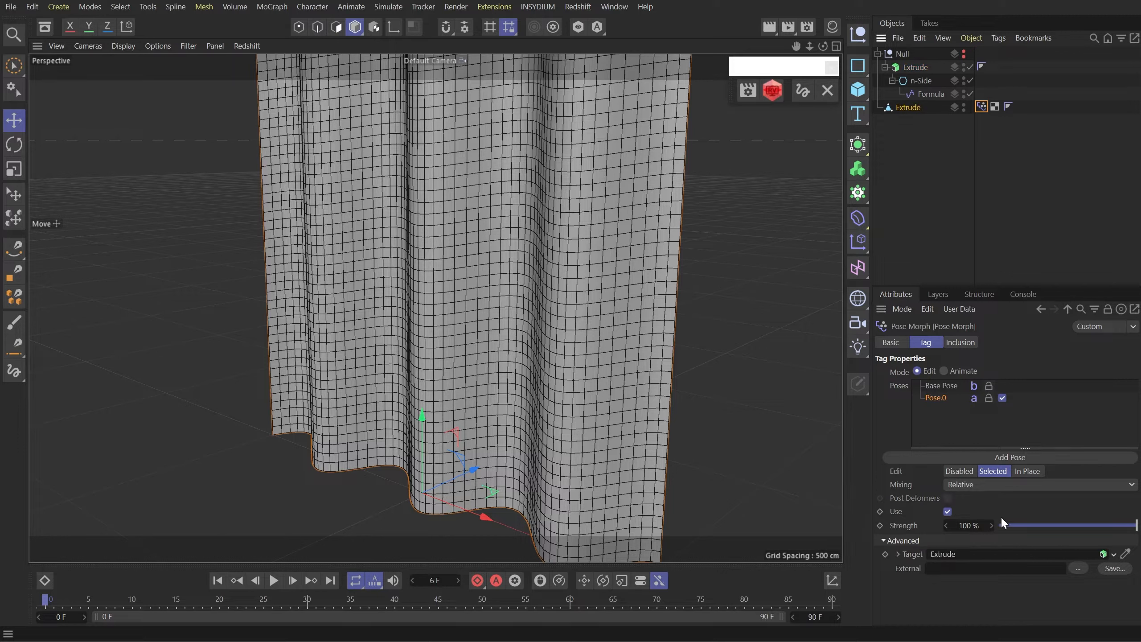
- Switch the Pose Morph tag to Animate mode, set its priority to Generators, and scrub the timeline to check the deformation
{"action": "left_click", "coordinate": [956, 370]}
{"action": "left_click", "coordinate": [887, 342]}
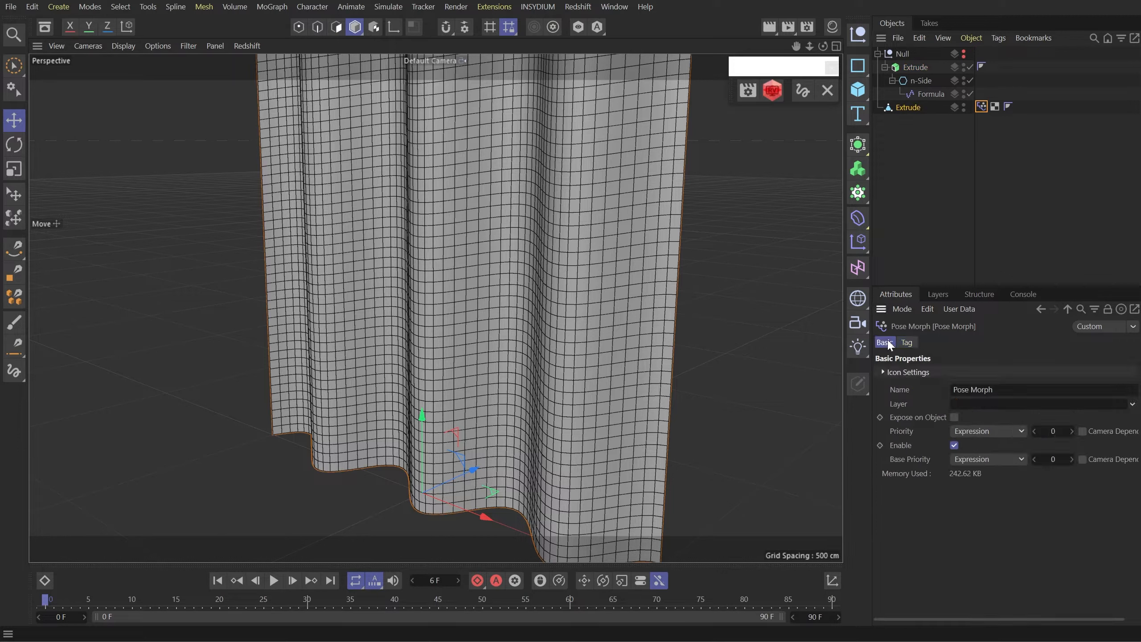
{"action": "left_click", "coordinate": [986, 430]}
{"action": "left_click", "coordinate": [983, 503]}
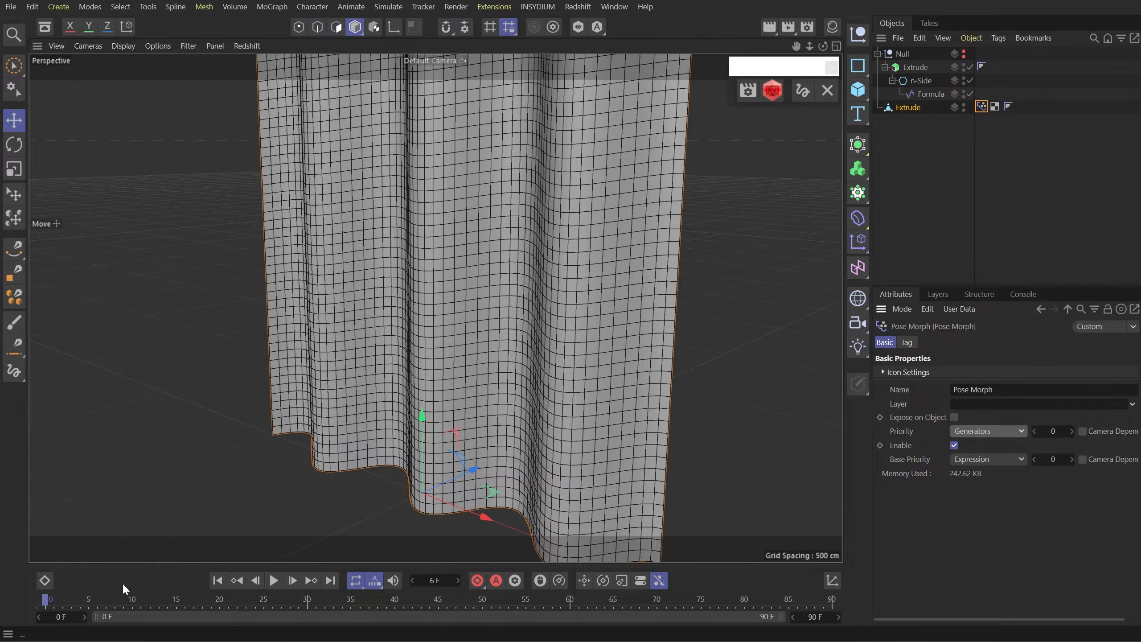
{"action": "left_click_drag", "start_coordinate": [69, 598], "coordinate": [283, 589]}
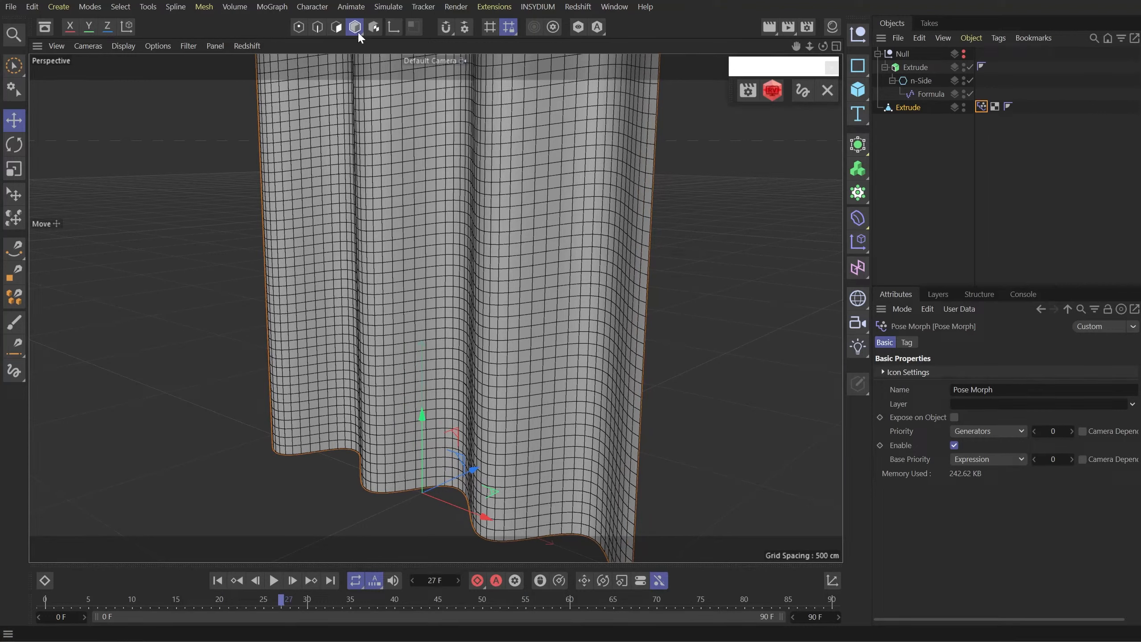
- Return to frame 0 and create a vertex map on the polygon Extrude's points with the Set Vertex Weight command
{"action": "left_click", "coordinate": [299, 26]}
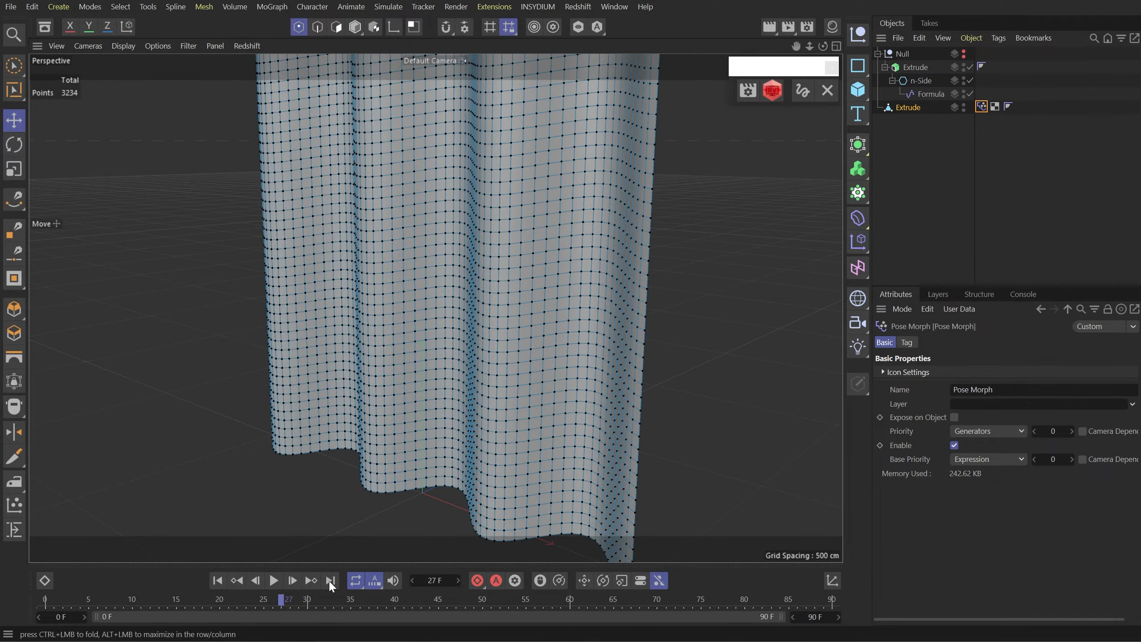
{"action": "left_click_drag", "start_coordinate": [263, 600], "coordinate": [23, 596]}
{"action": "key", "text": "shift+c"}
{"action": "type", "text": "curre"}
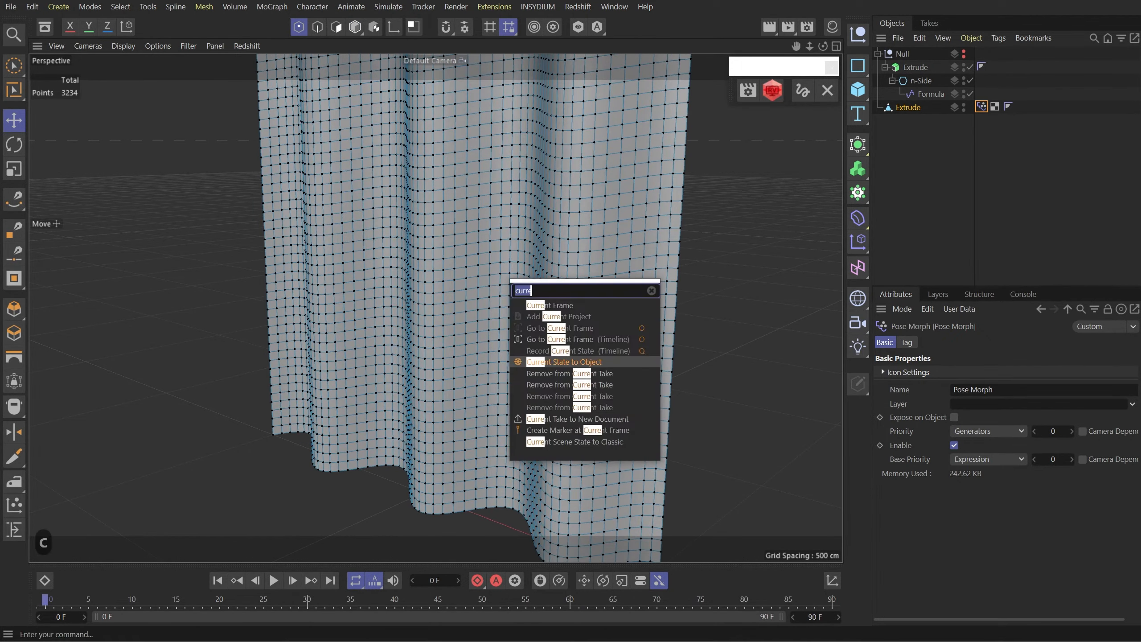
{"action": "type", "text": "set_ver"}
{"action": "key", "text": "Return"}
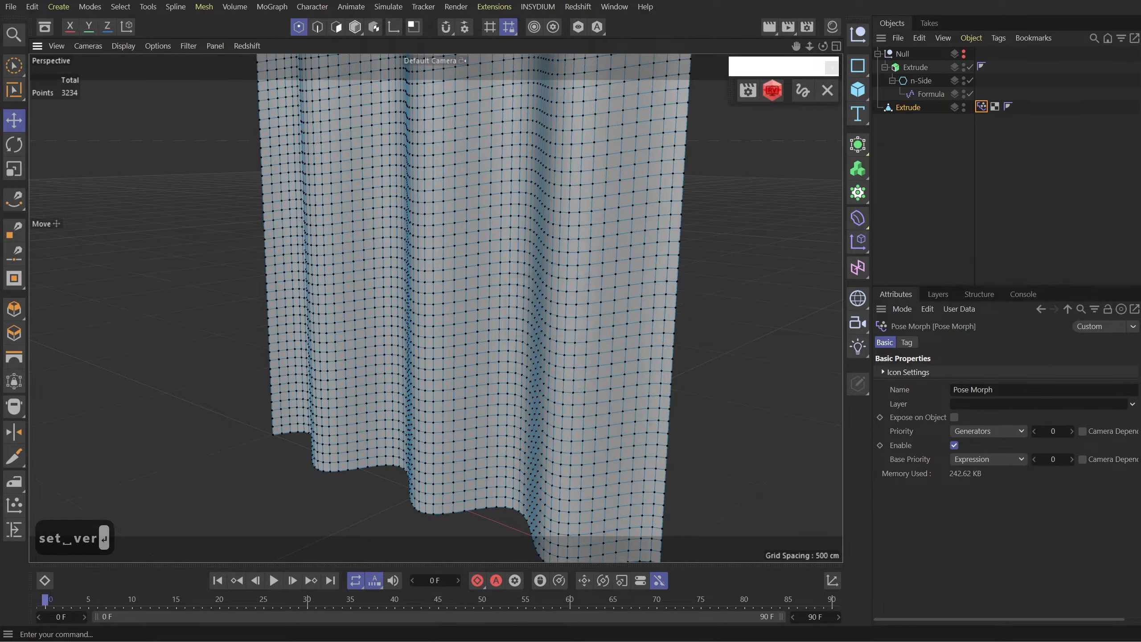
{"action": "left_click", "coordinate": [574, 317]}
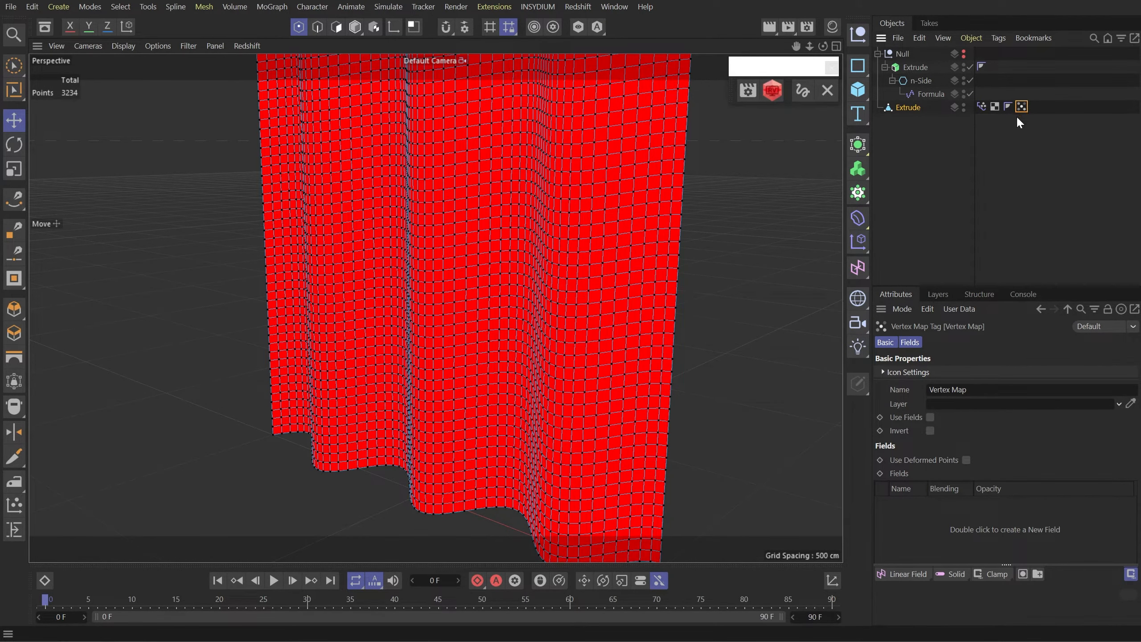
- Rename the vertex map tag as X
{"action": "left_click_drag", "start_coordinate": [972, 389], "coordinate": [931, 389]}
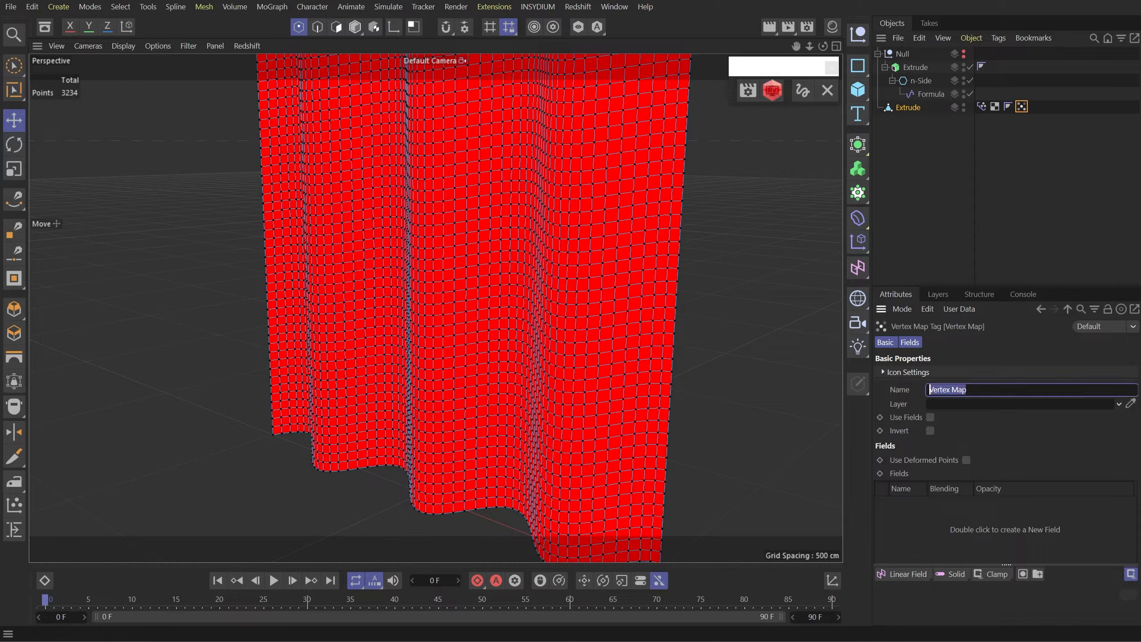
{"action": "type", "text": "X"}
{"action": "key", "text": "Return"}
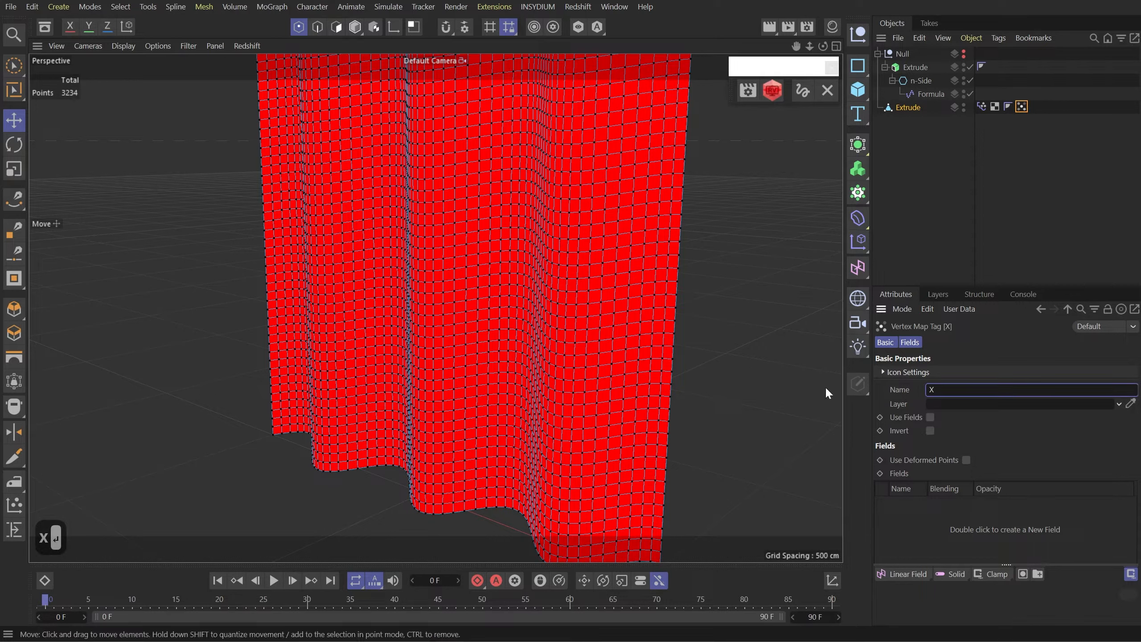
- Enable Use Fields on the X vertex map and replace the default field layer with a Solid layer
{"action": "left_click", "coordinate": [930, 417]}
{"action": "left_click", "coordinate": [926, 541]}
{"action": "key", "text": "Delete"}
{"action": "left_click", "coordinate": [954, 587]}
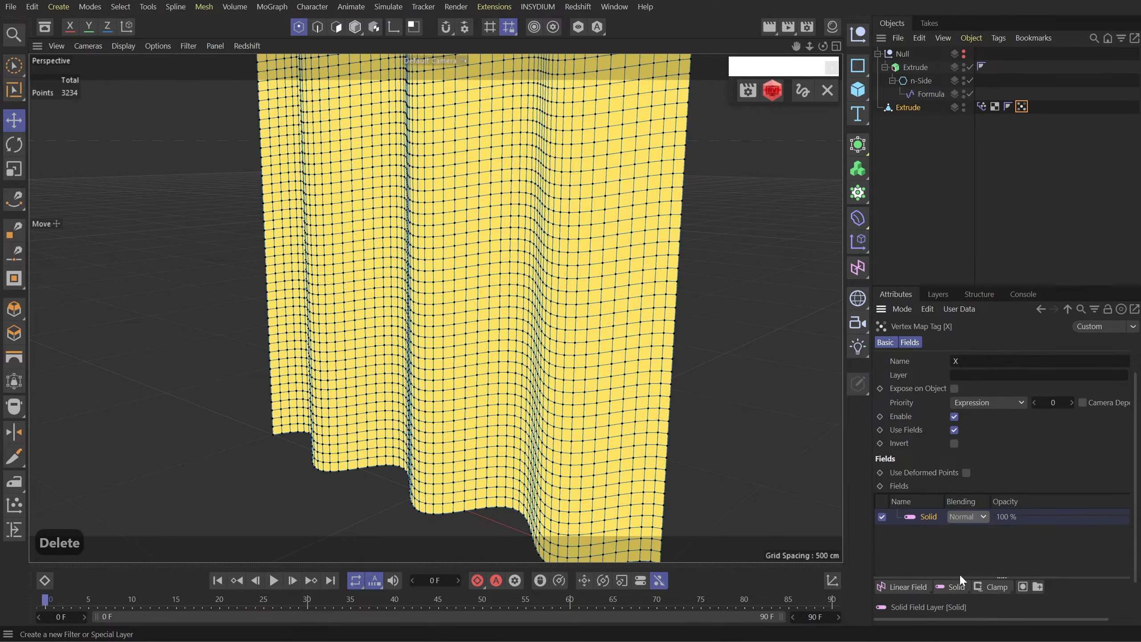
- Duplicate the X vertex map tag twice on the polygon Extrude and rename the copies Y and Z
{"action": "left_click_drag", "start_coordinate": [1022, 107], "coordinate": [1038, 107], "text": "ctrl"}
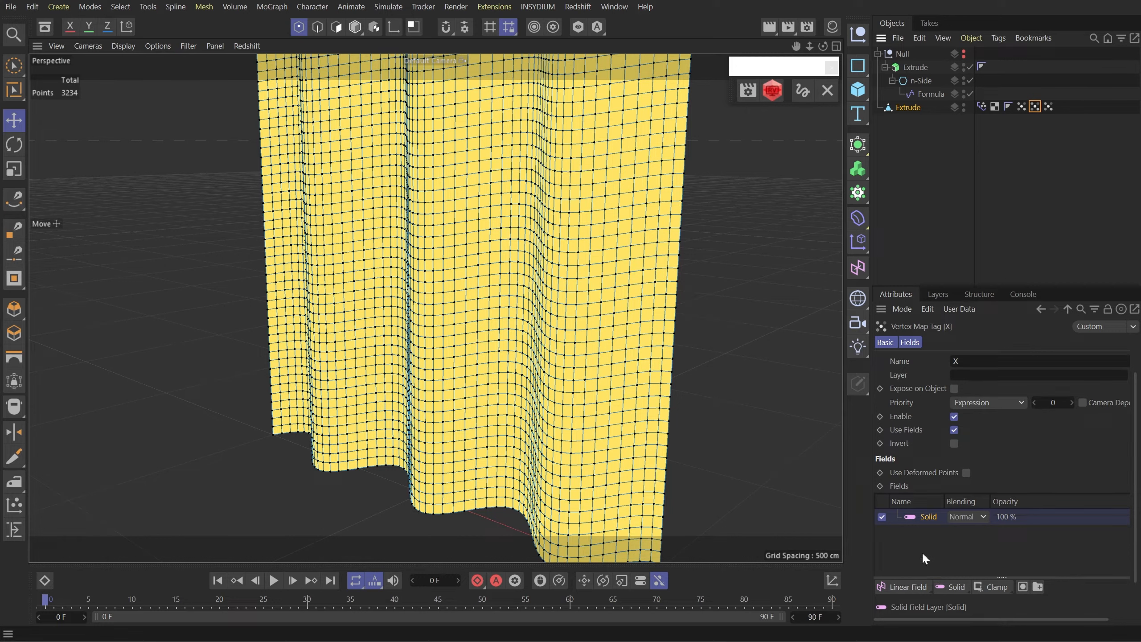
{"action": "left_click_drag", "start_coordinate": [968, 362], "coordinate": [826, 342]}
{"action": "type", "text": "Y"}
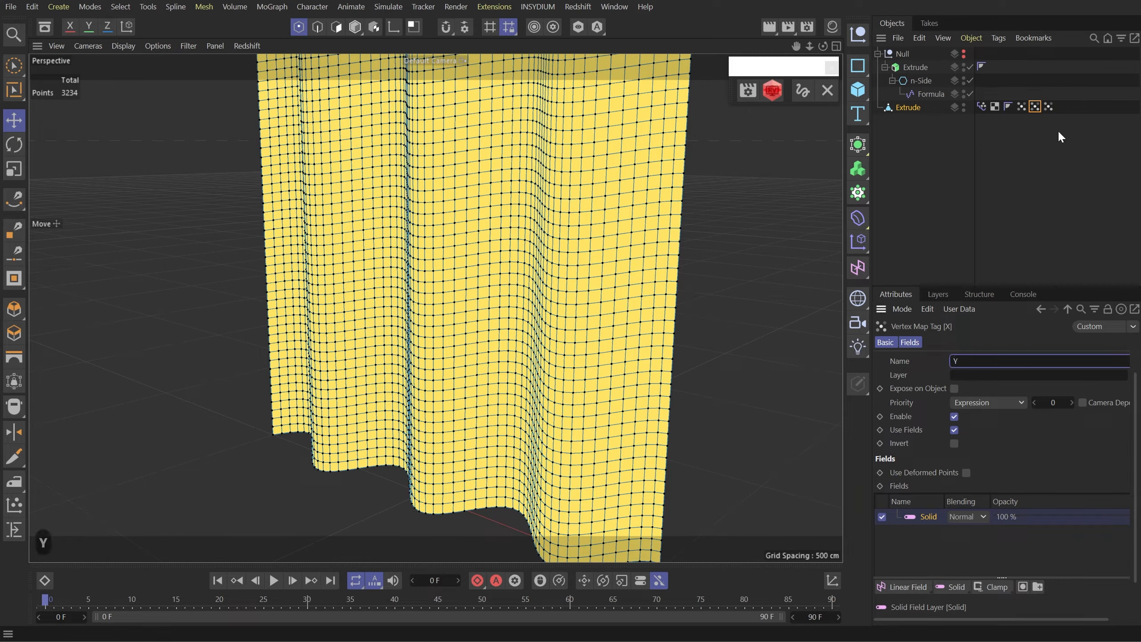
{"action": "left_click", "coordinate": [1048, 107]}
{"action": "double_click", "coordinate": [959, 361]}
{"action": "type", "text": "Z"}
{"action": "left_click", "coordinate": [1015, 151]}
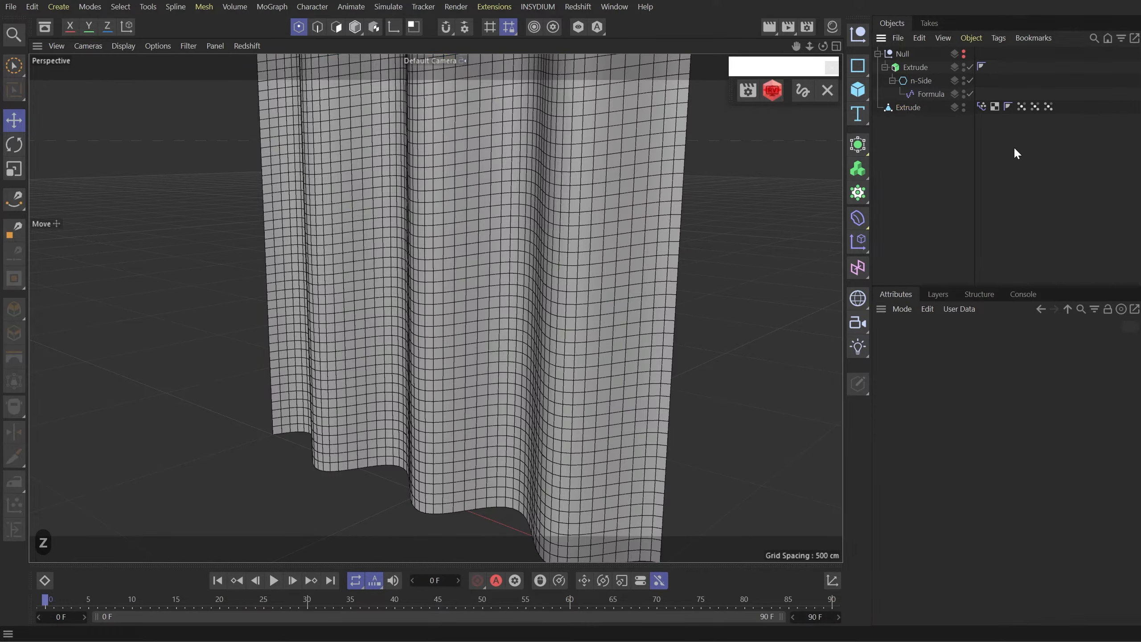
- Create a standard Redshift material in the Material Manager
{"action": "left_click", "coordinate": [909, 107]}
{"action": "left_click", "coordinate": [833, 27]}
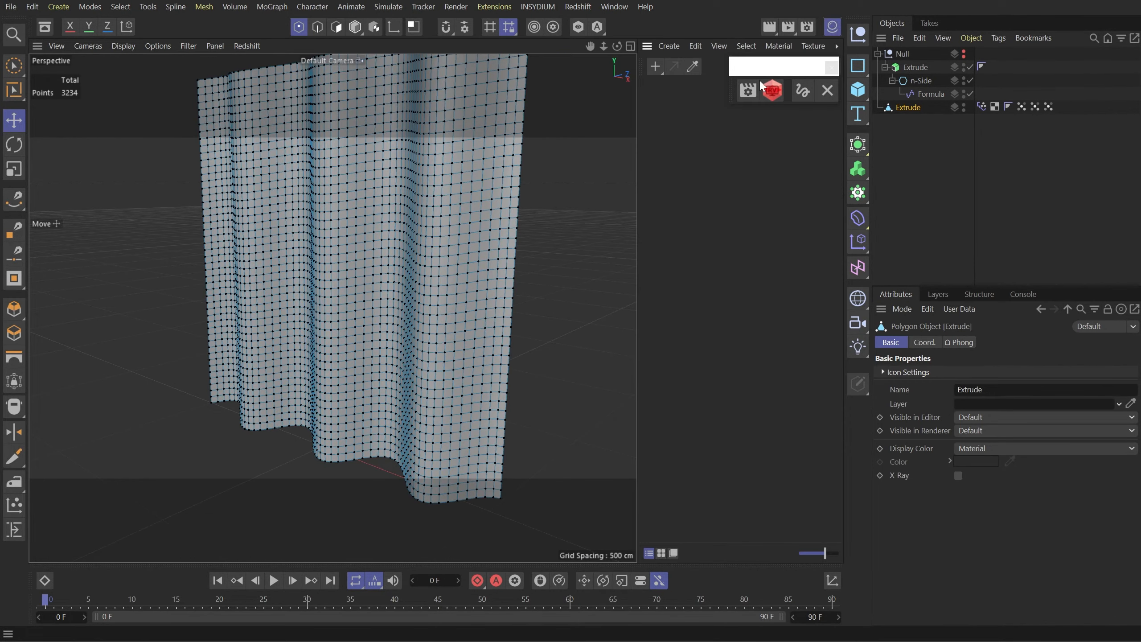
{"action": "left_click", "coordinate": [674, 50]}
{"action": "mouse_move", "coordinate": [734, 76]}
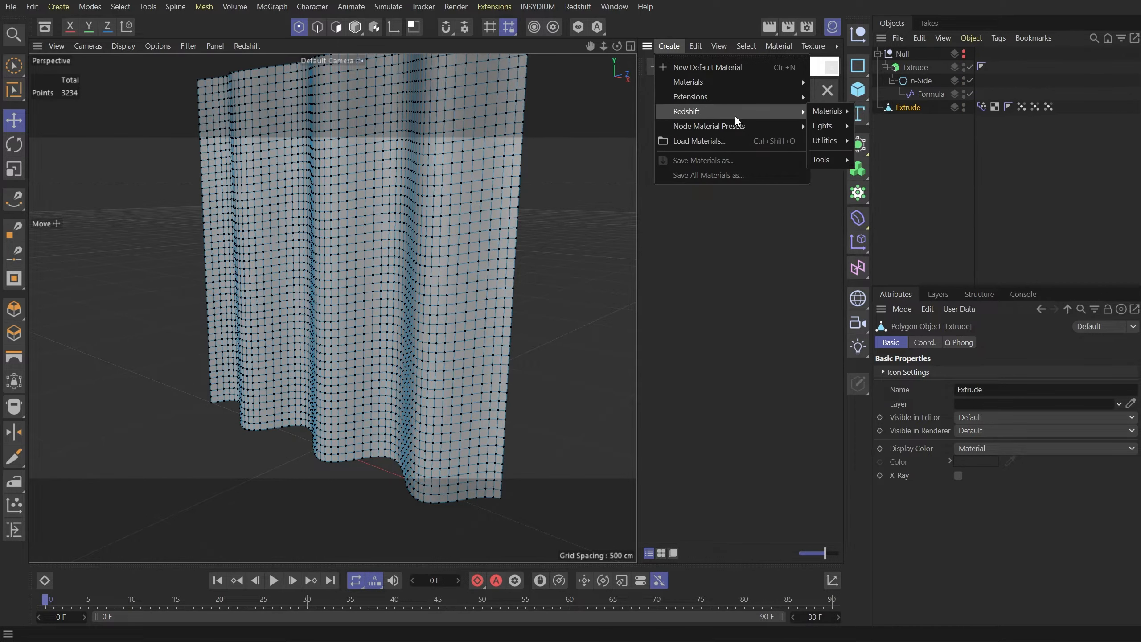
{"action": "left_click", "coordinate": [668, 46]}
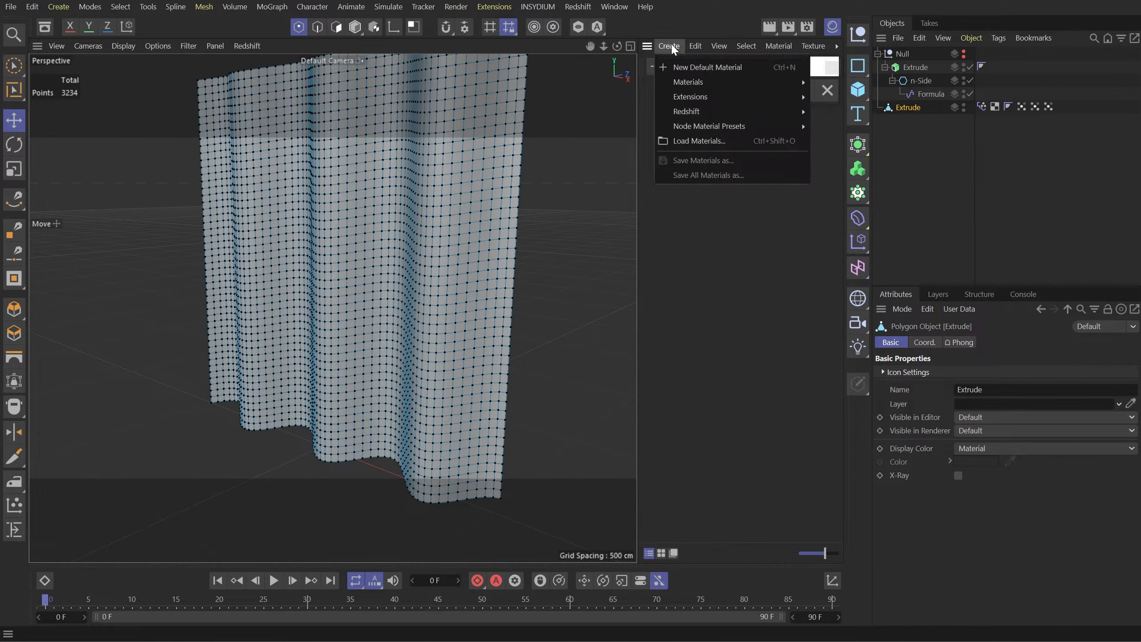
{"action": "mouse_move", "coordinate": [732, 124]}
{"action": "mouse_move", "coordinate": [776, 111]}
{"action": "mouse_move", "coordinate": [839, 114]}
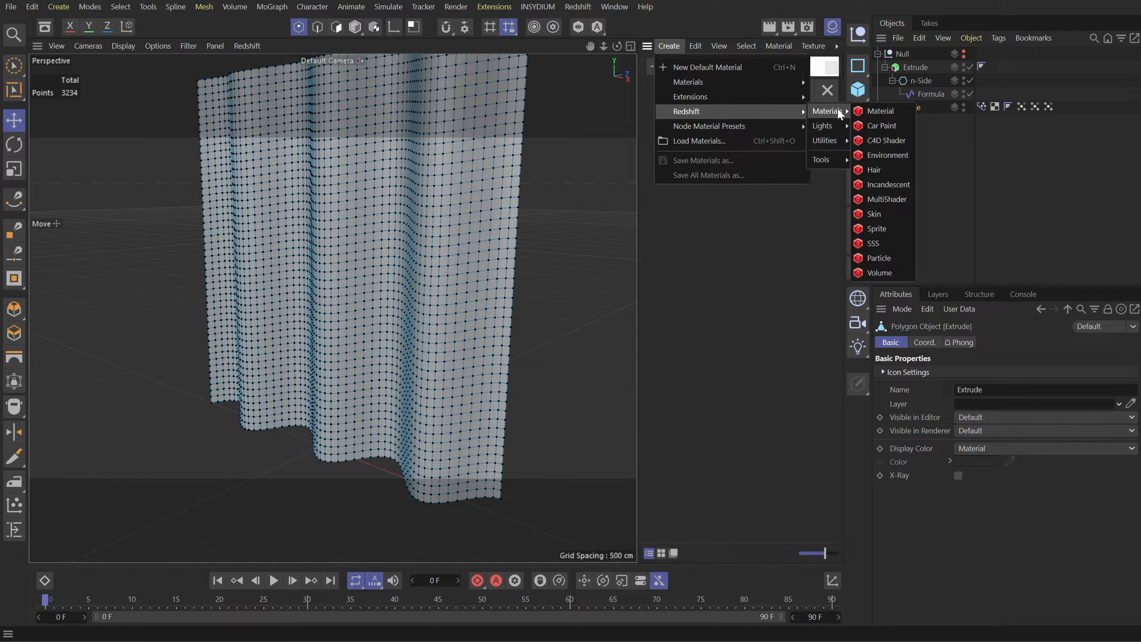
{"action": "left_click", "coordinate": [881, 111]}
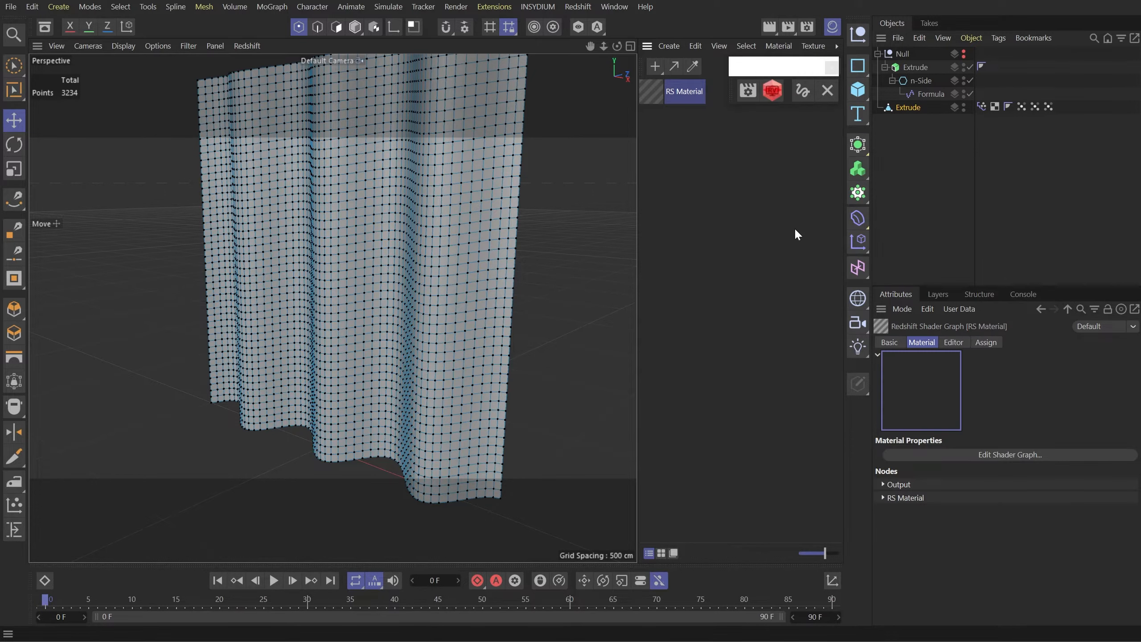
- Open the new material's shader graph and place a Maxon Noise node ahead of the RS Material node
{"action": "double_click", "coordinate": [652, 89]}
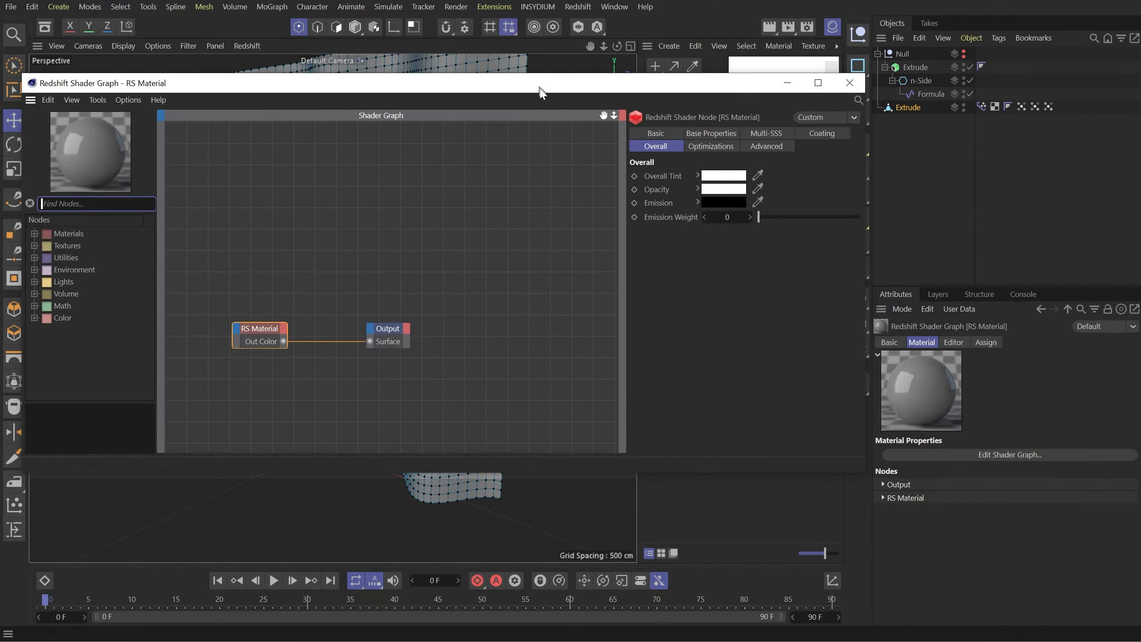
{"action": "left_click_drag", "start_coordinate": [540, 90], "coordinate": [547, 116]}
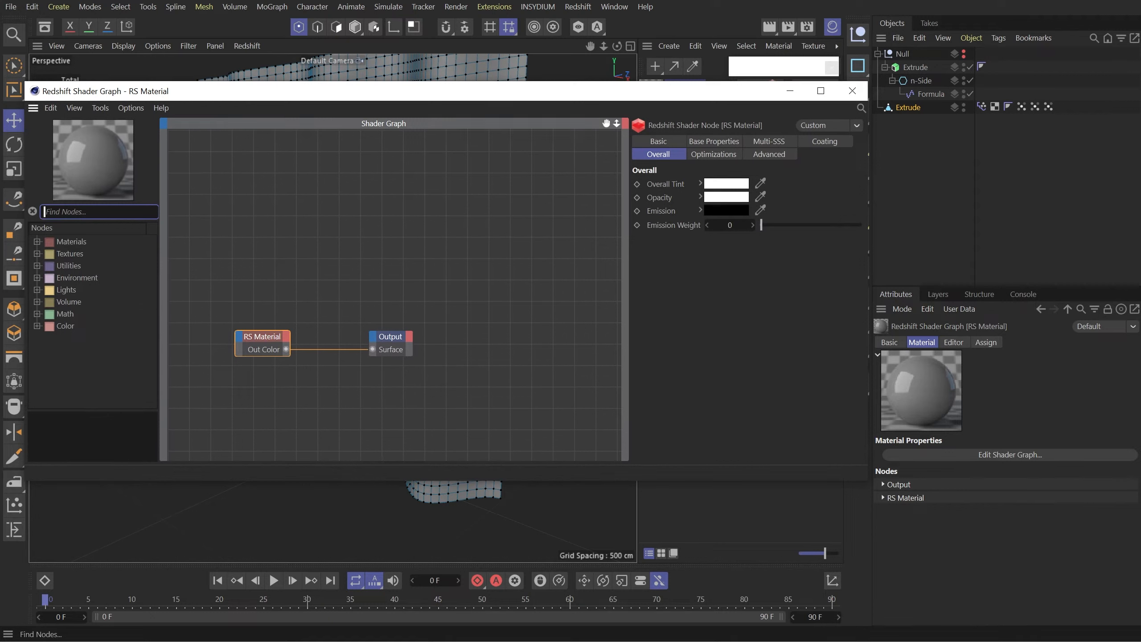
{"action": "type", "text": "maxon"}
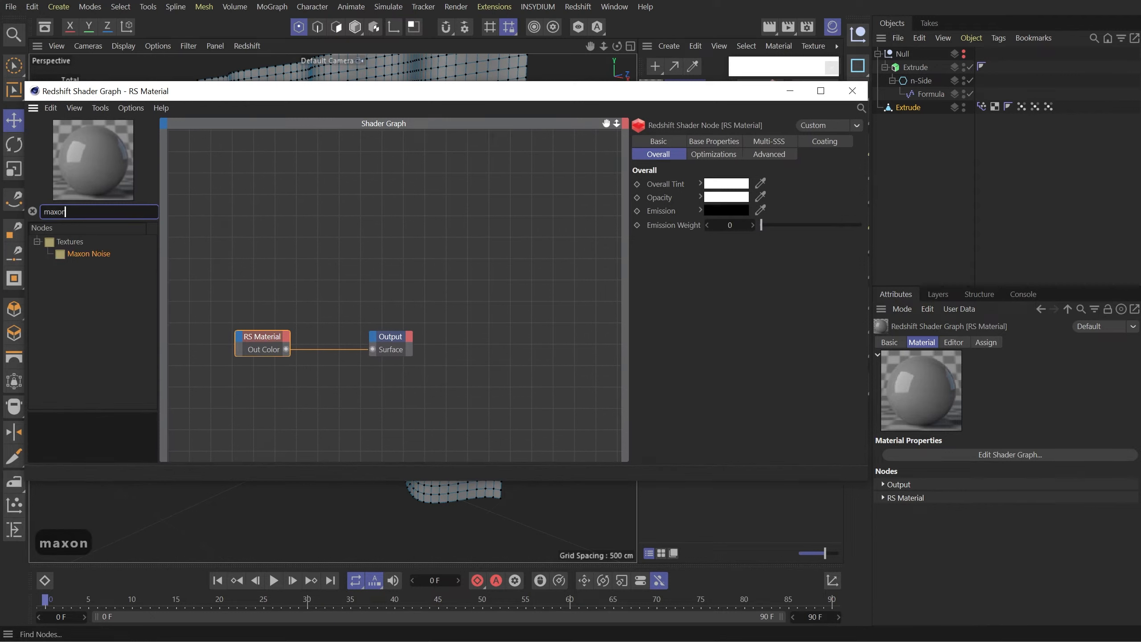
{"action": "left_click", "coordinate": [87, 259]}
{"action": "left_click_drag", "start_coordinate": [89, 258], "coordinate": [277, 254]}
{"action": "left_click_drag", "start_coordinate": [451, 396], "coordinate": [409, 310]}
{"action": "left_click_drag", "start_coordinate": [265, 252], "coordinate": [217, 315]}
- Add a Ramp node to the shader graph and load the Full Colors gradient preset into it
{"action": "type", "text": "ramp"}
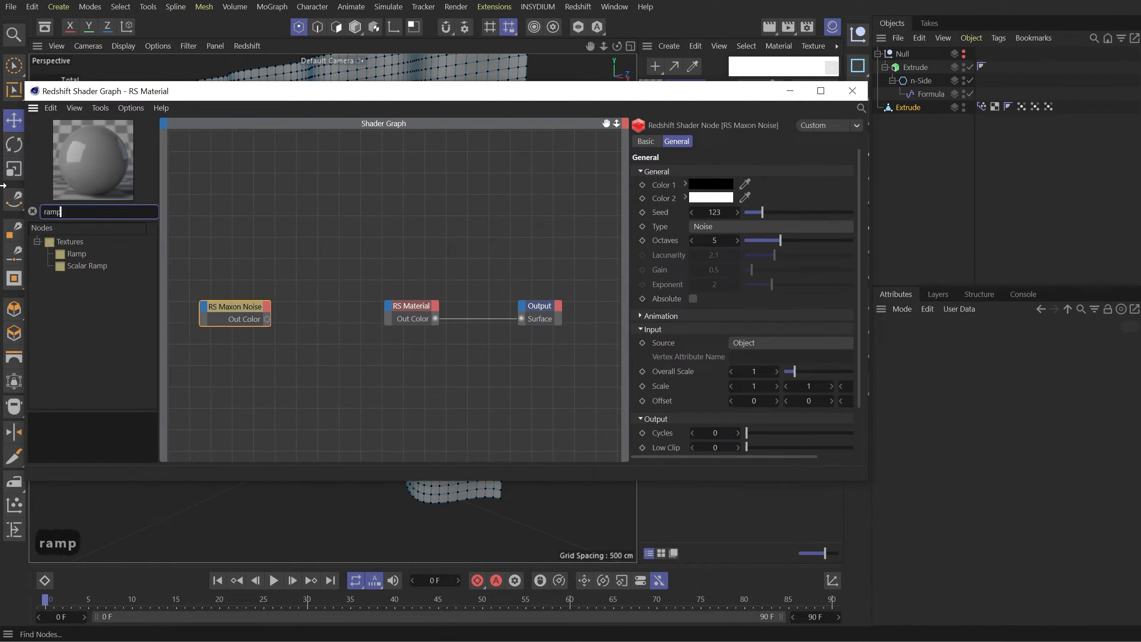
{"action": "left_click_drag", "start_coordinate": [89, 255], "coordinate": [343, 263]}
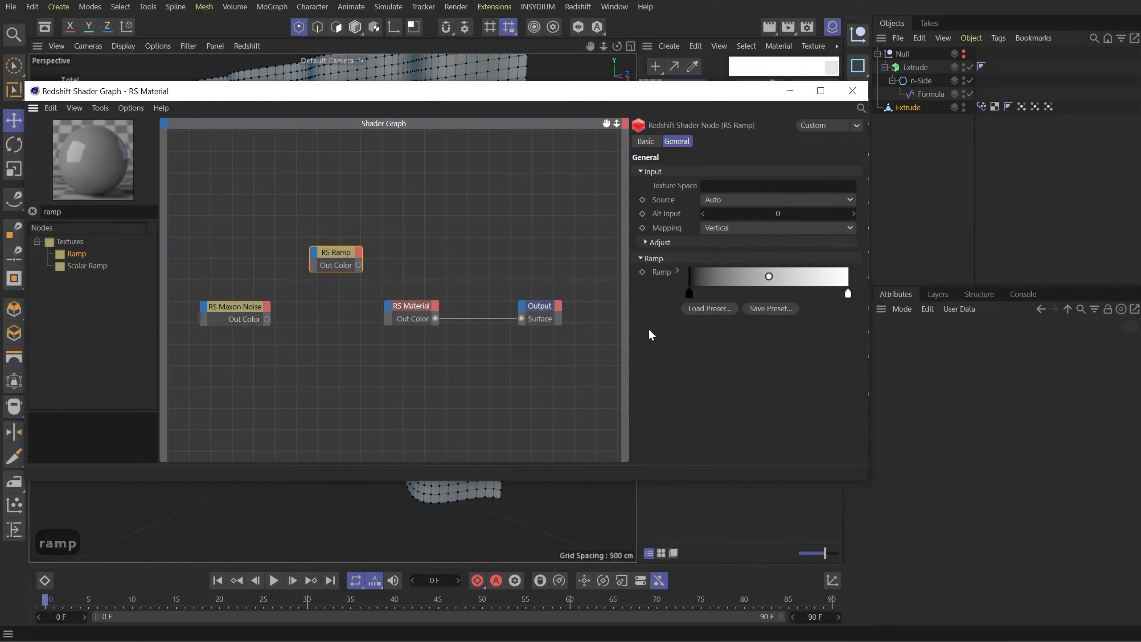
{"action": "left_click", "coordinate": [716, 308]}
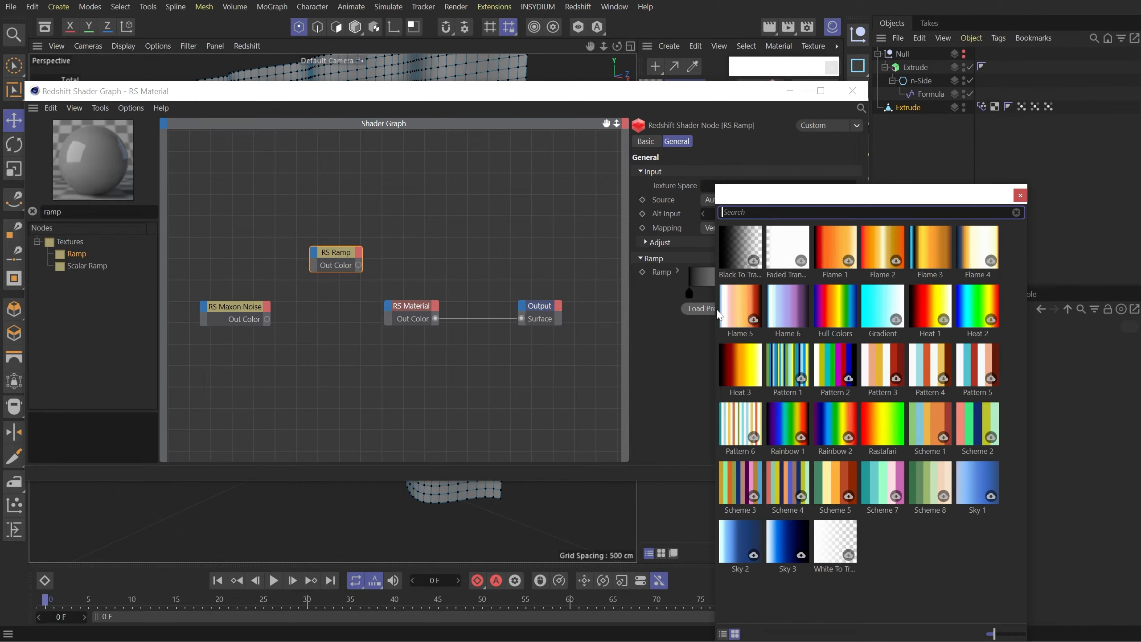
{"action": "left_click", "coordinate": [835, 305]}
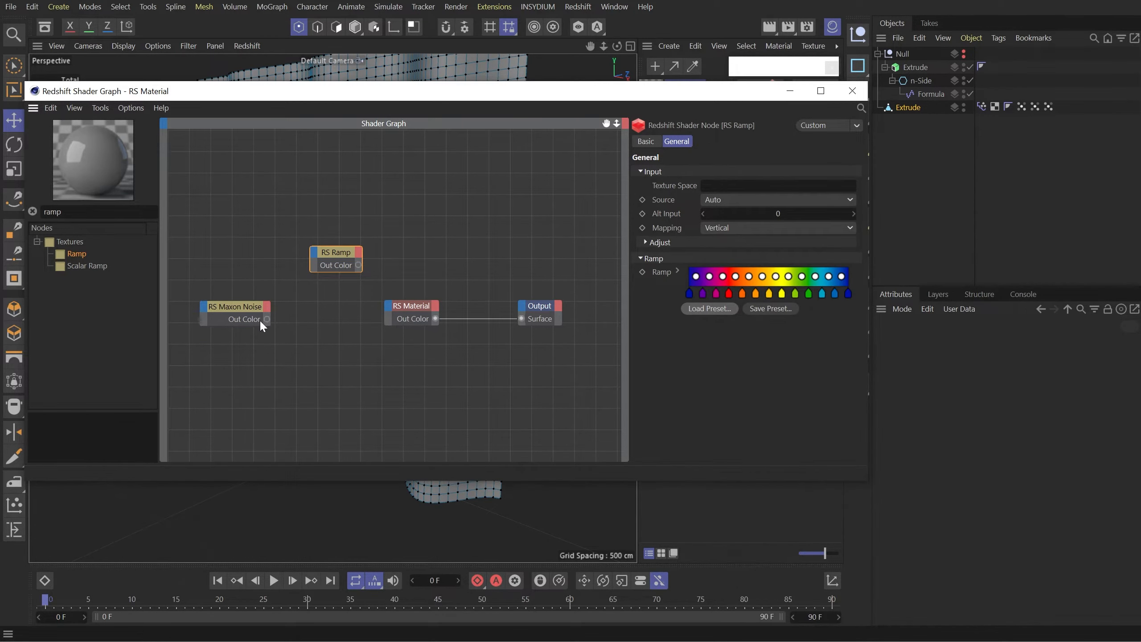
- Feed the Maxon Noise into the Ramp, connect the Ramp to the material's Emission Color, and align the Ramp between them
{"action": "left_click_drag", "start_coordinate": [267, 319], "coordinate": [313, 254]}
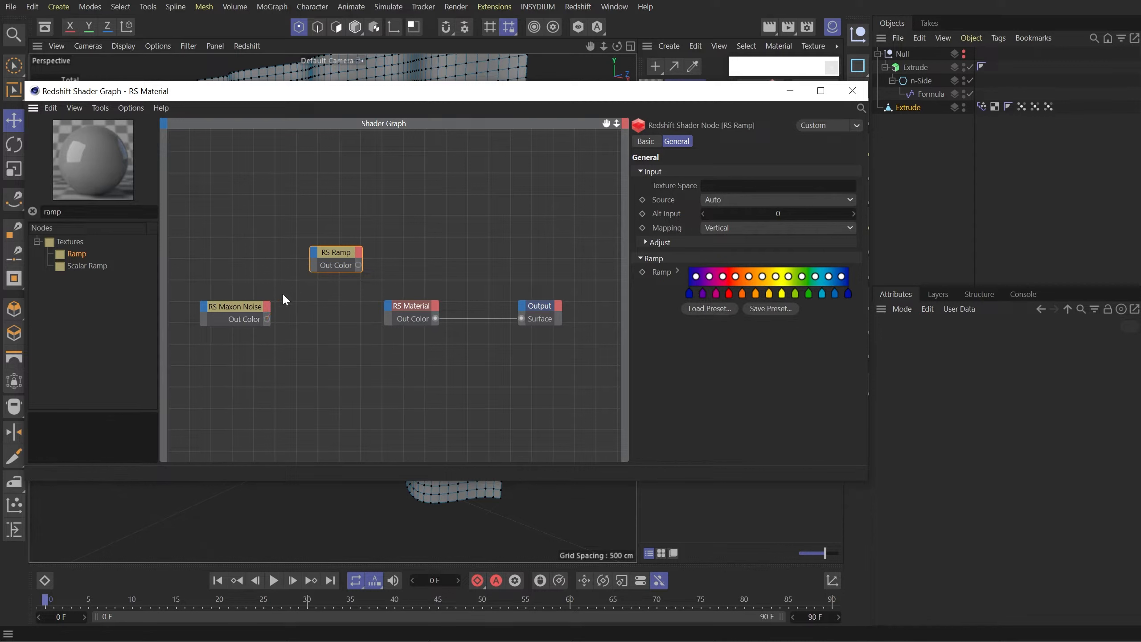
{"action": "left_click_drag", "start_coordinate": [267, 318], "coordinate": [313, 265]}
{"action": "left_click", "coordinate": [381, 264]}
{"action": "left_click_drag", "start_coordinate": [388, 310], "coordinate": [389, 309]}
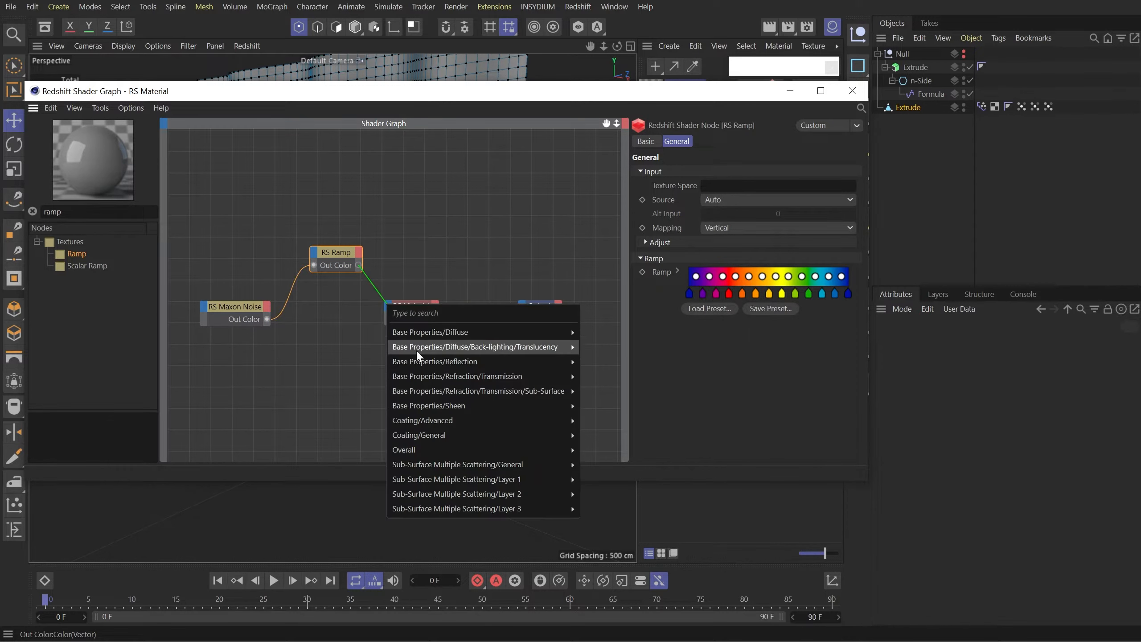
{"action": "mouse_move", "coordinate": [450, 449]}
{"action": "left_click", "coordinate": [606, 478]}
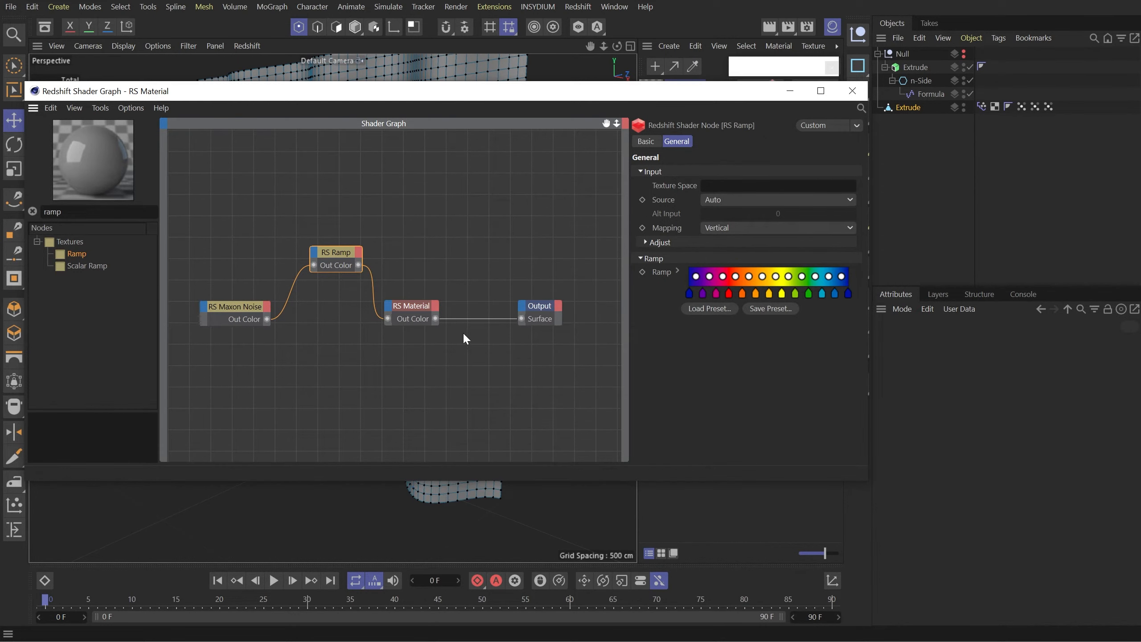
{"action": "left_click_drag", "start_coordinate": [340, 253], "coordinate": [336, 302]}
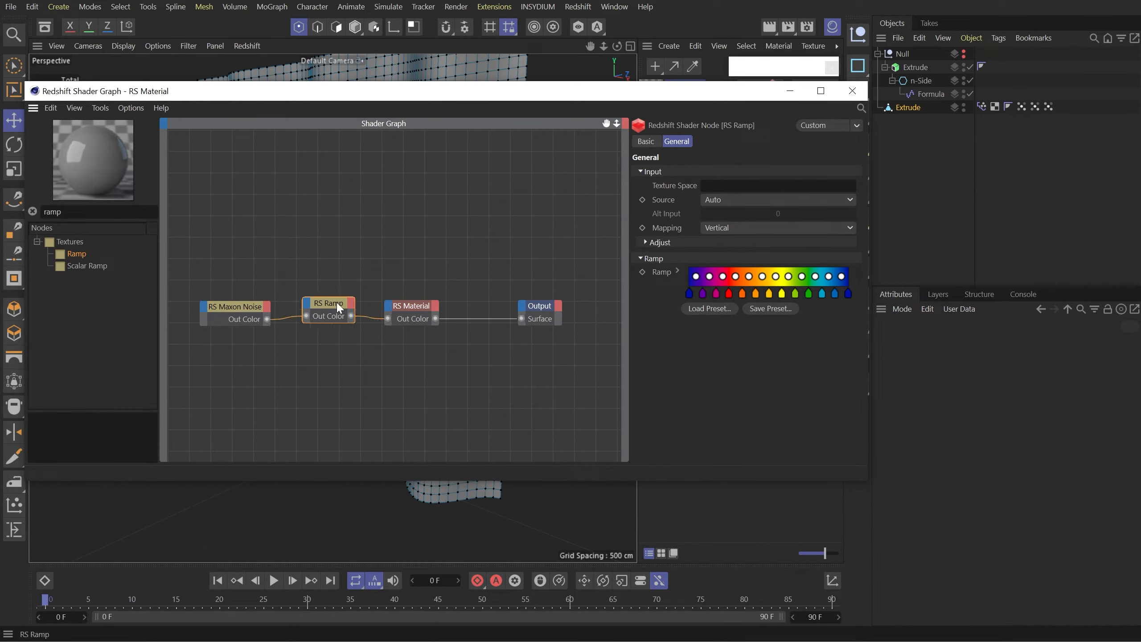
- Set the RS Material's emission weight to 2 and diffuse weight to 0, and lower its reflection weight
{"action": "left_click", "coordinate": [413, 307]}
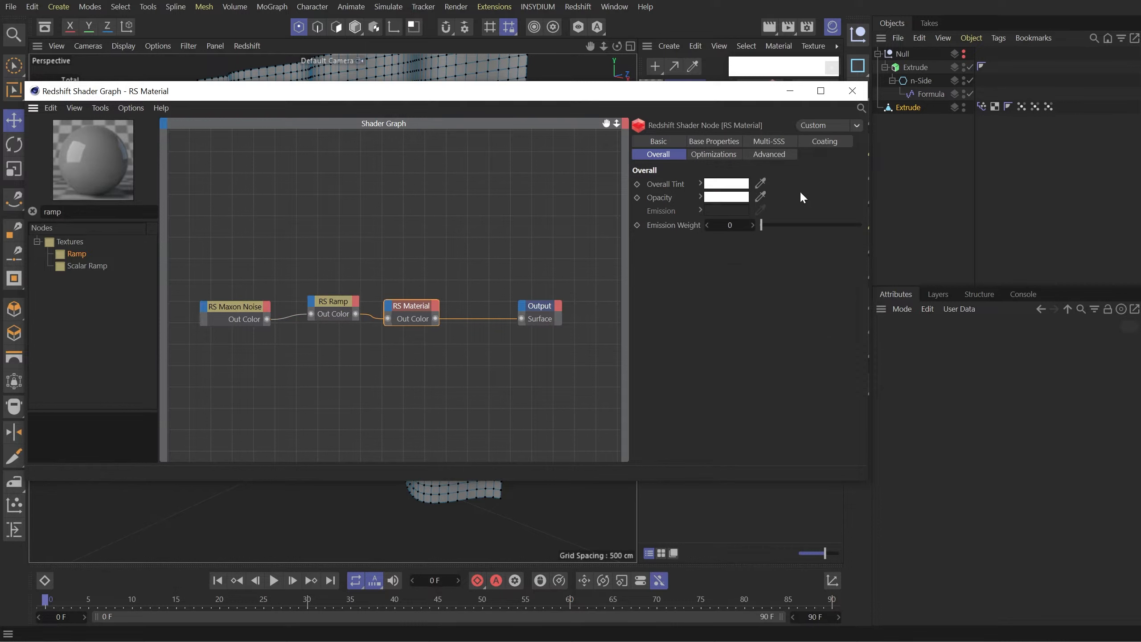
{"action": "left_click_drag", "start_coordinate": [785, 226], "coordinate": [1095, 223]}
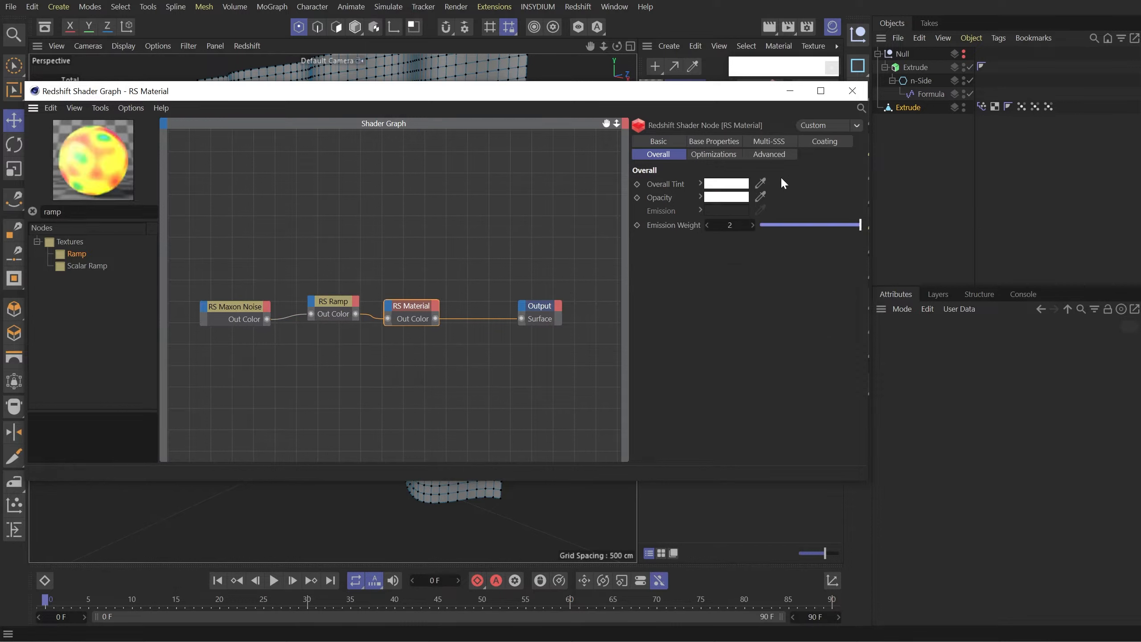
{"action": "left_click", "coordinate": [718, 142]}
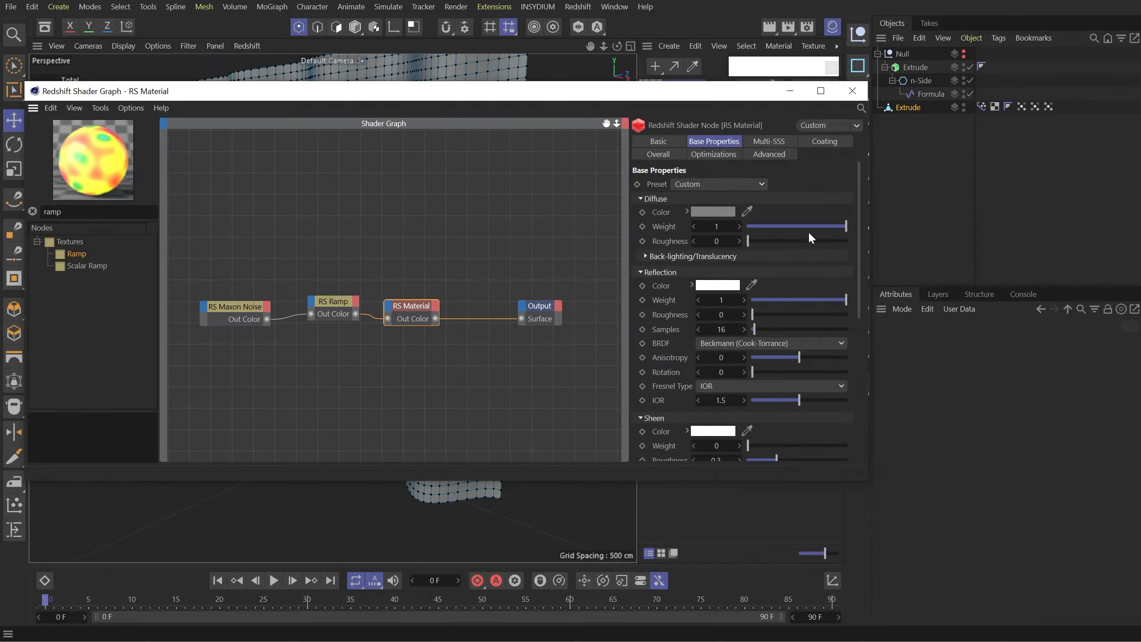
{"action": "left_click_drag", "start_coordinate": [807, 225], "coordinate": [646, 255]}
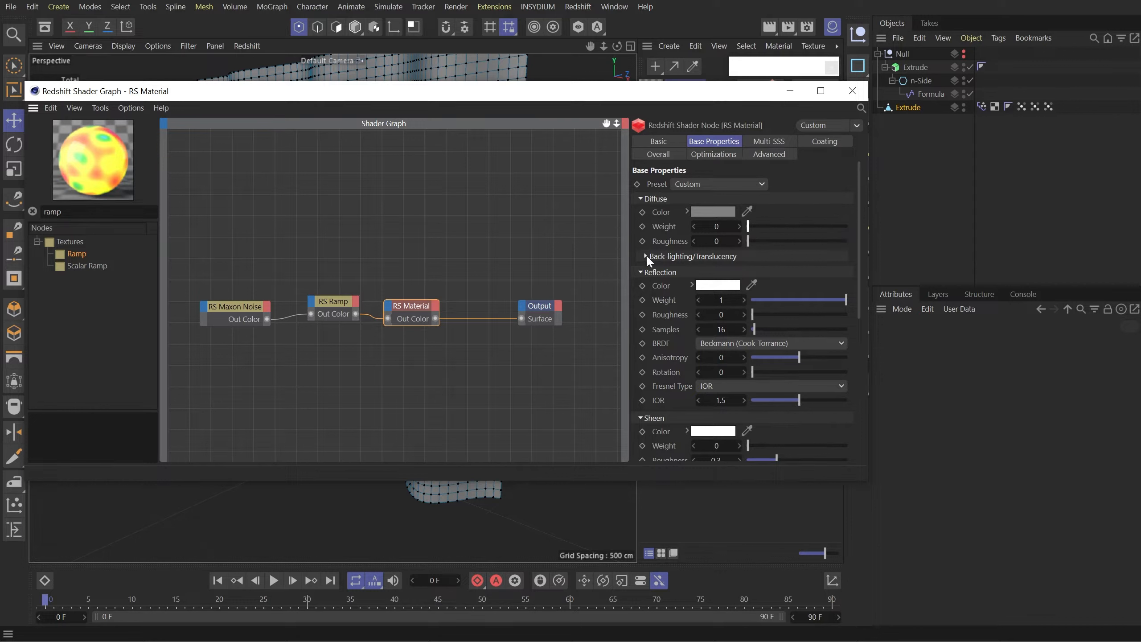
{"action": "left_click", "coordinate": [788, 300]}
- Unlink the material's refraction from reflection and set the refraction IOR to 1 and weight to 1
{"action": "scroll", "coordinate": [656, 377], "scroll_direction": "down", "scroll_amount": 3}
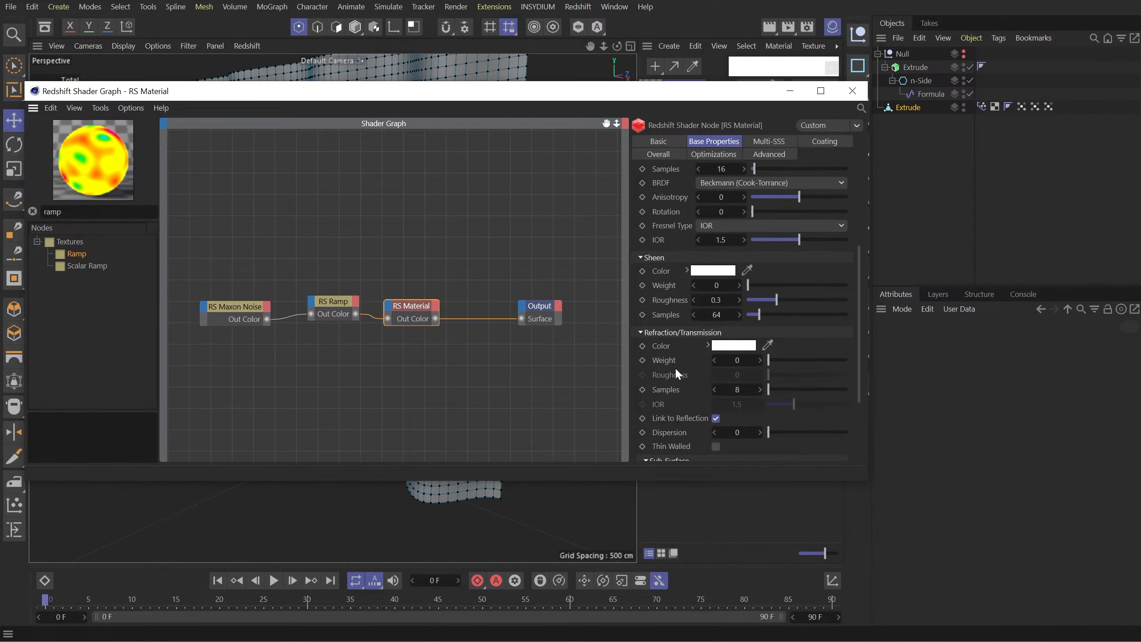
{"action": "left_click", "coordinate": [716, 419]}
{"action": "left_click", "coordinate": [736, 404]}
{"action": "type", "text": "1"}
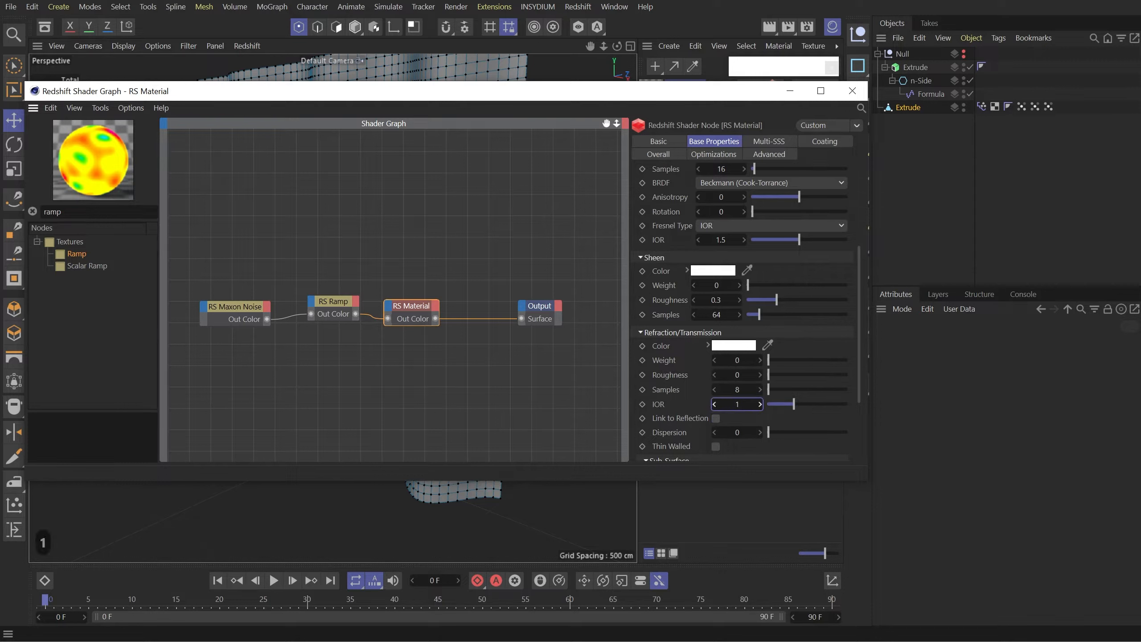
{"action": "left_click_drag", "start_coordinate": [769, 361], "coordinate": [878, 367]}
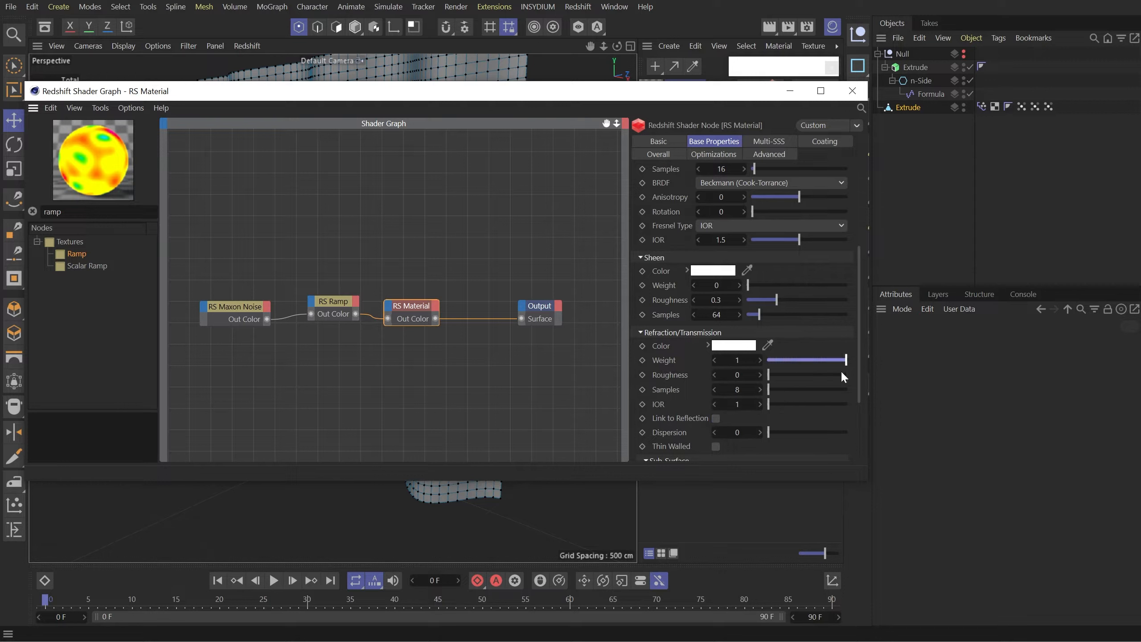
- Add a second Maxon Noise node, connect it to the material's Opacity Color, and tidy the node layout
{"action": "left_click_drag", "start_coordinate": [67, 211], "coordinate": [44, 212]}
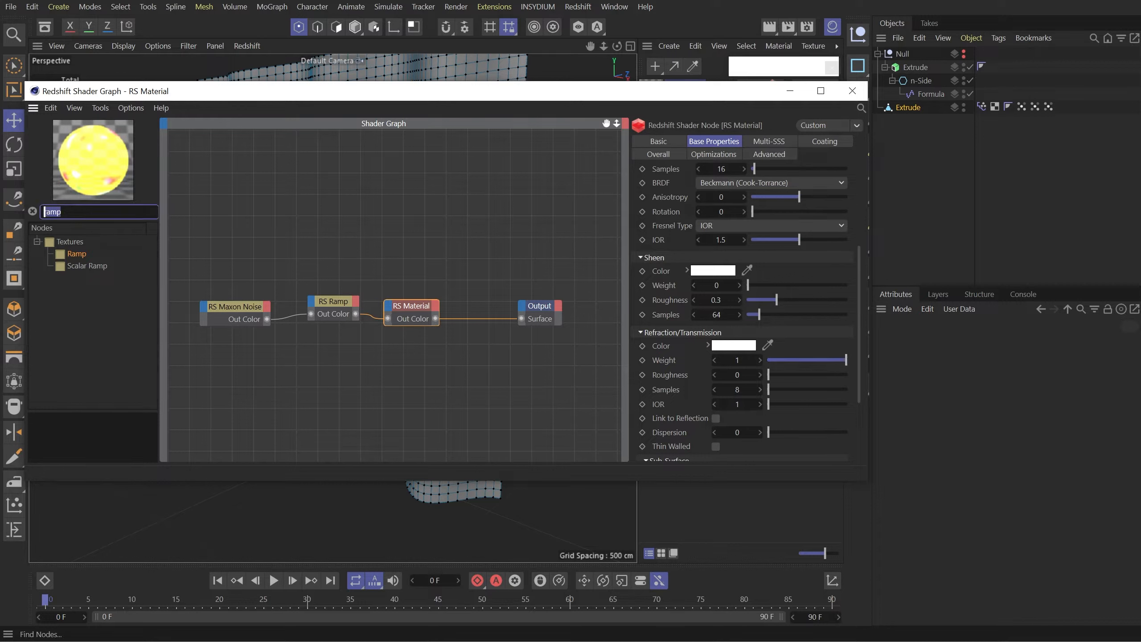
{"action": "type", "text": "maxon"}
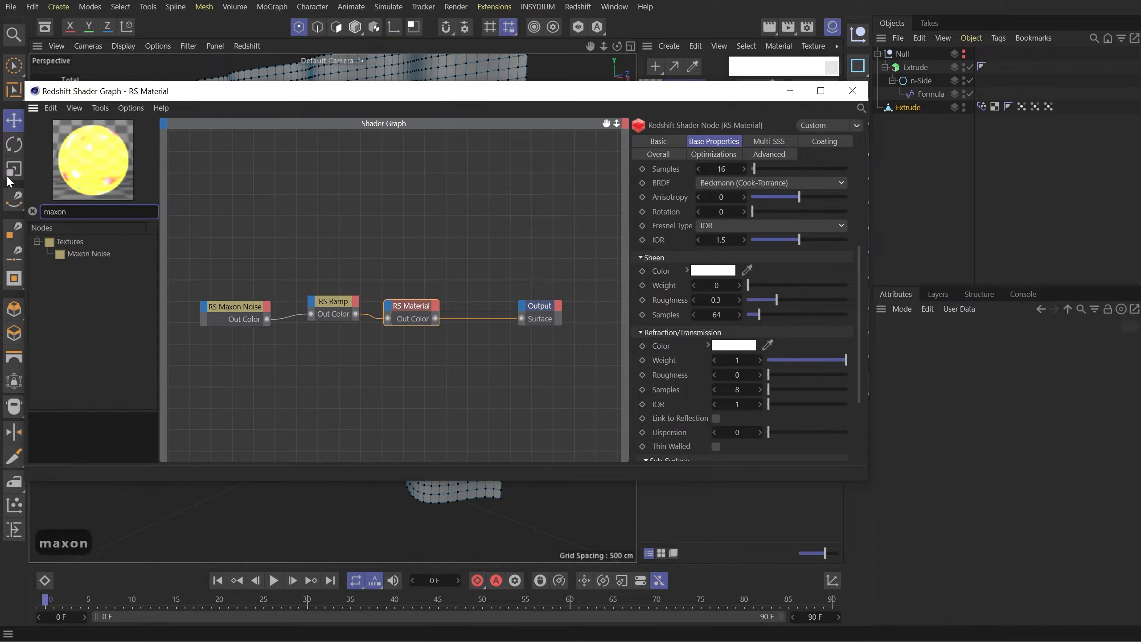
{"action": "left_click_drag", "start_coordinate": [89, 255], "coordinate": [272, 366]}
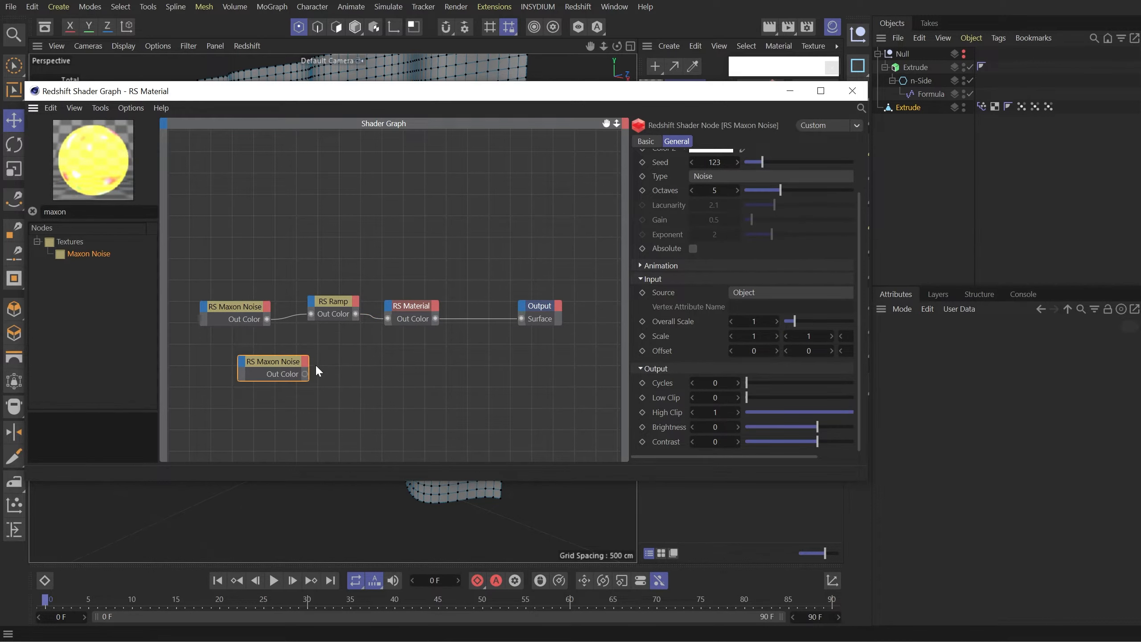
{"action": "left_click_drag", "start_coordinate": [305, 374], "coordinate": [387, 312]}
{"action": "mouse_move", "coordinate": [436, 455]}
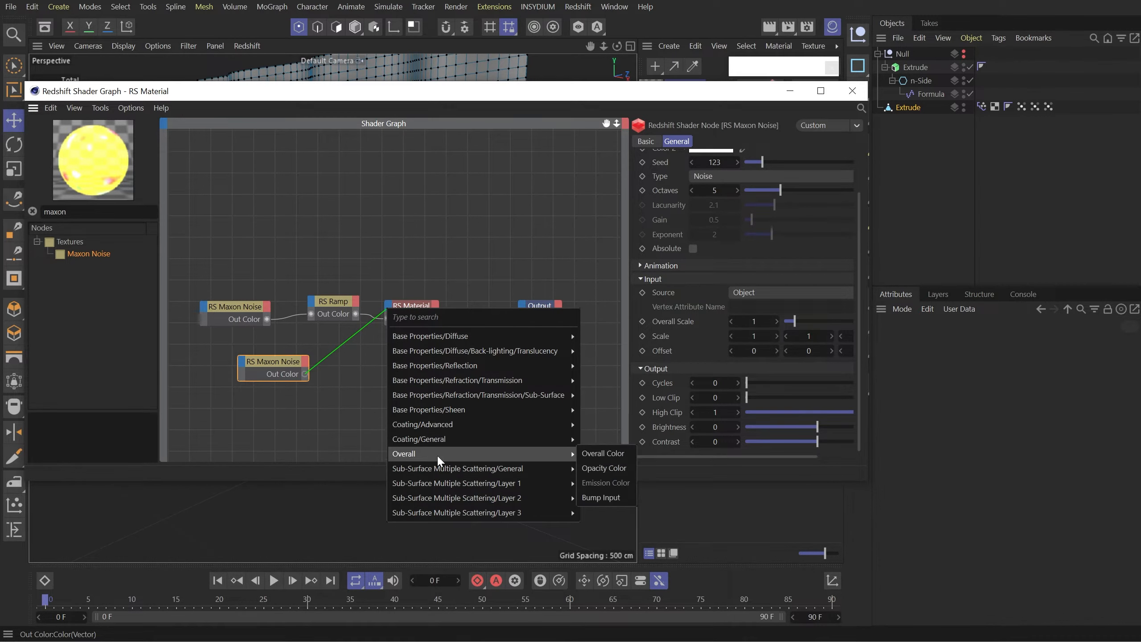
{"action": "left_click", "coordinate": [605, 468]}
{"action": "left_click", "coordinate": [414, 311]}
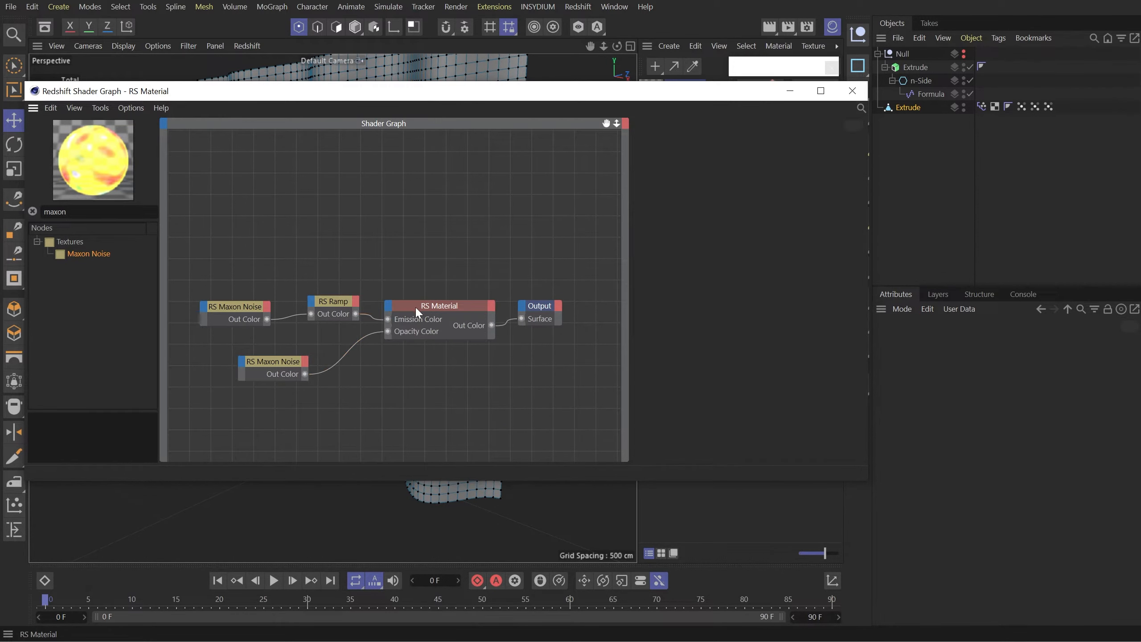
{"action": "left_click_drag", "start_coordinate": [242, 306], "coordinate": [240, 298]}
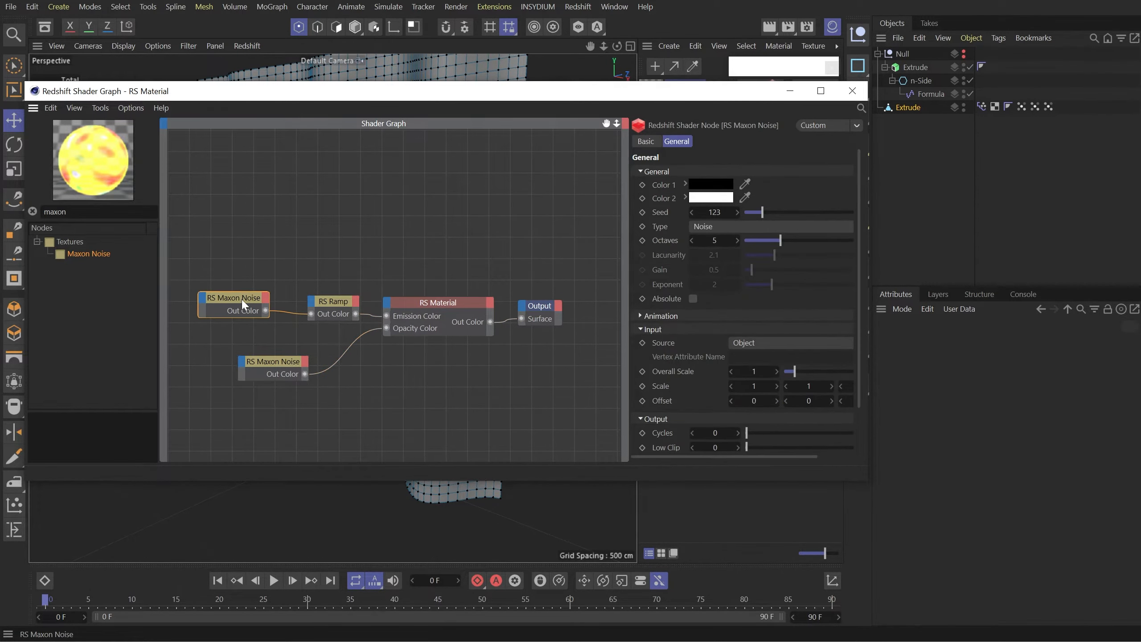
- Set the overall scale of the Maxon Noise driving the opacity to 10
{"action": "left_click", "coordinate": [301, 373]}
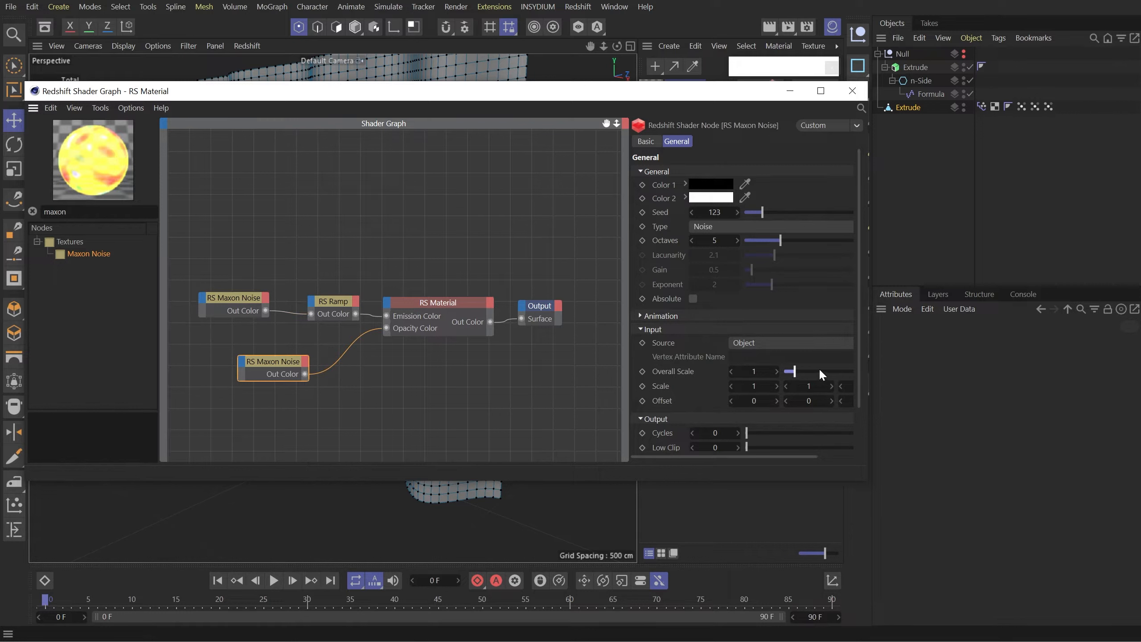
{"action": "left_click", "coordinate": [755, 371]}
{"action": "type", "text": "10"}
{"action": "key", "text": "Return"}
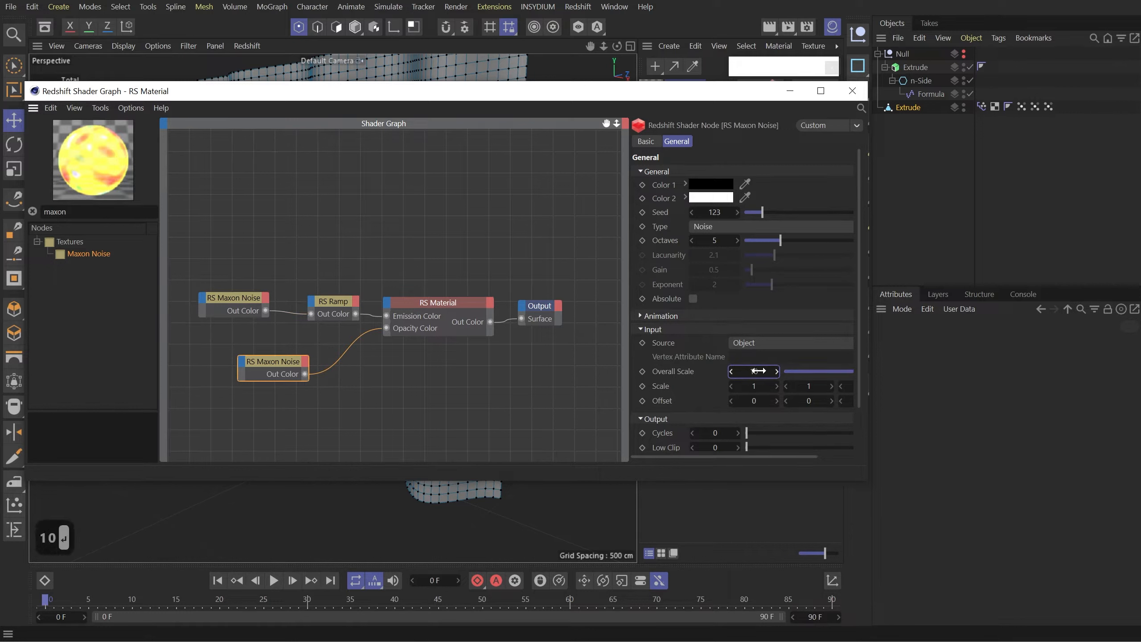
{"action": "scroll", "coordinate": [698, 392], "scroll_direction": "down", "scroll_amount": 2}
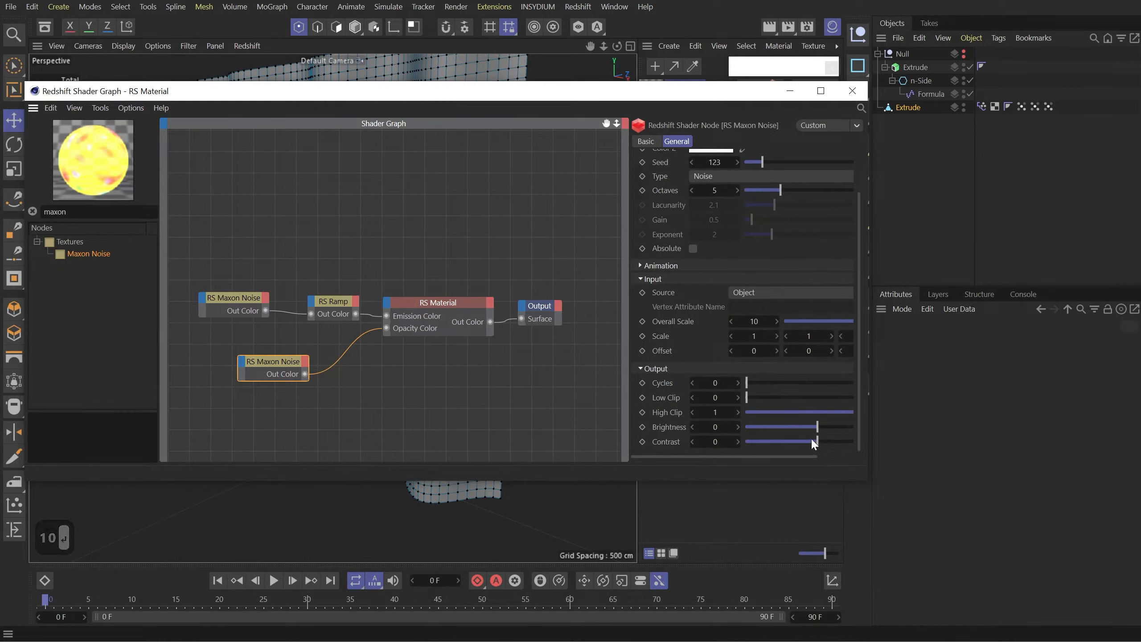
- Set the contrast of the Maxon Noise driving the opacity to 1 and apply the RS Material to the Extrude curtain mesh
{"action": "left_click_drag", "start_coordinate": [820, 441], "coordinate": [890, 442]}
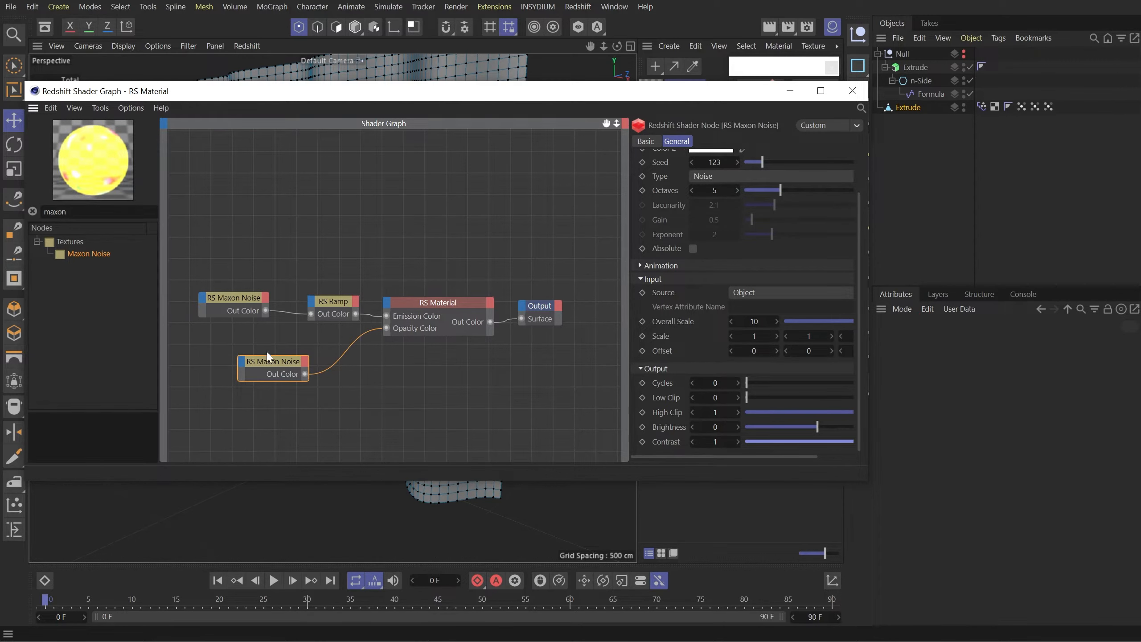
{"action": "left_click", "coordinate": [852, 91]}
{"action": "left_click_drag", "start_coordinate": [651, 92], "coordinate": [916, 109]}
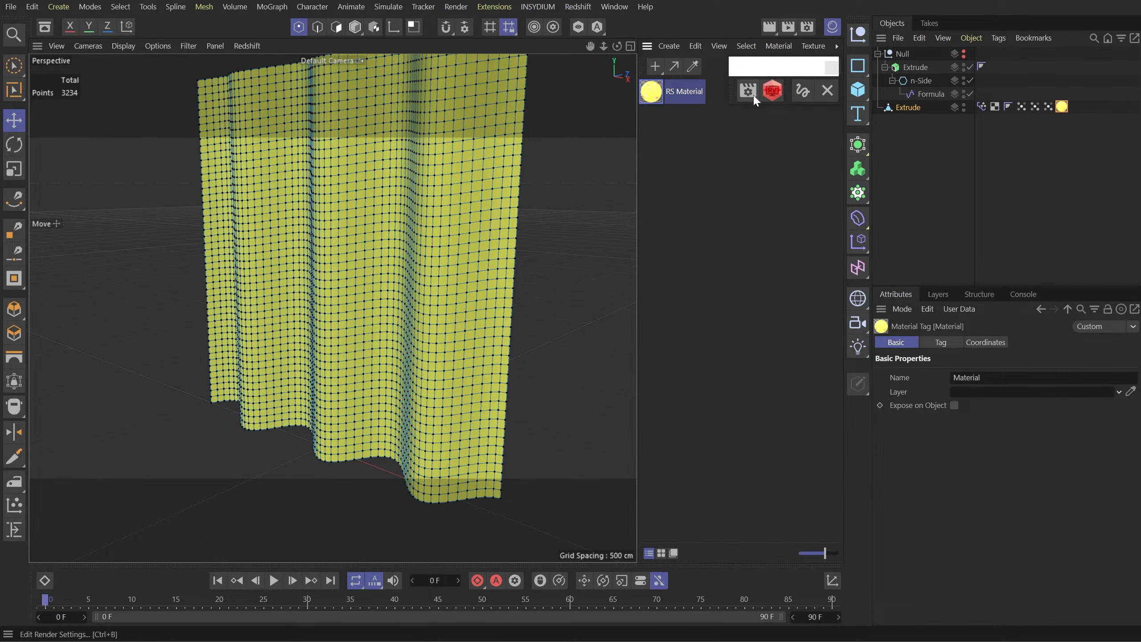
- Switch the scene's renderer to Redshift and show its render settings in Advanced mode
{"action": "left_click", "coordinate": [807, 27]}
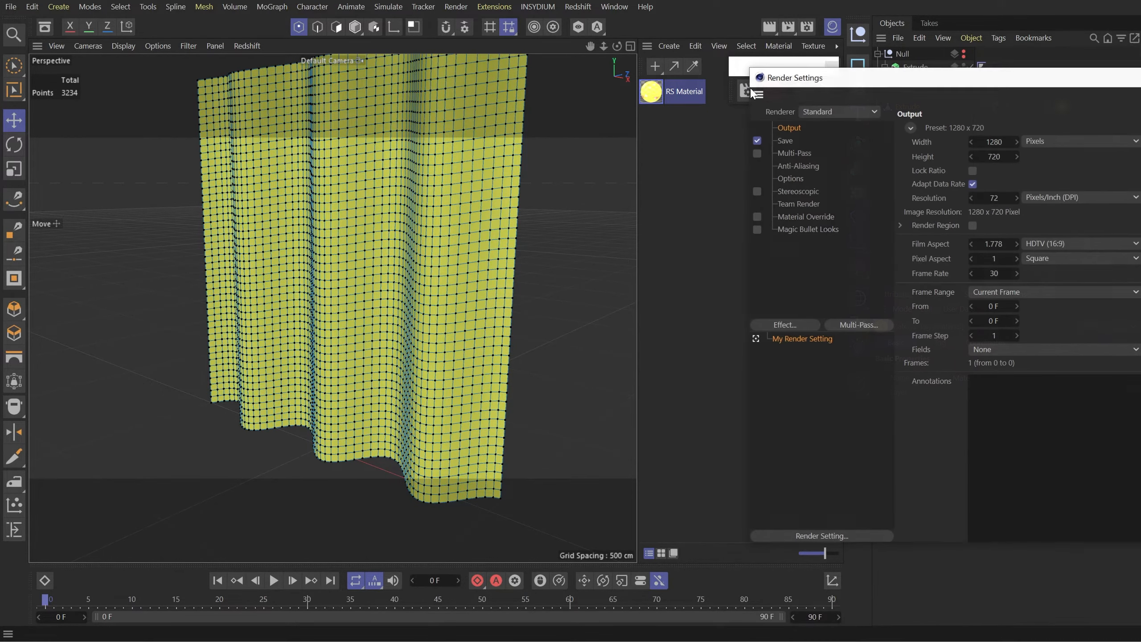
{"action": "left_click_drag", "start_coordinate": [800, 71], "coordinate": [220, 58]}
{"action": "left_click", "coordinate": [241, 89]}
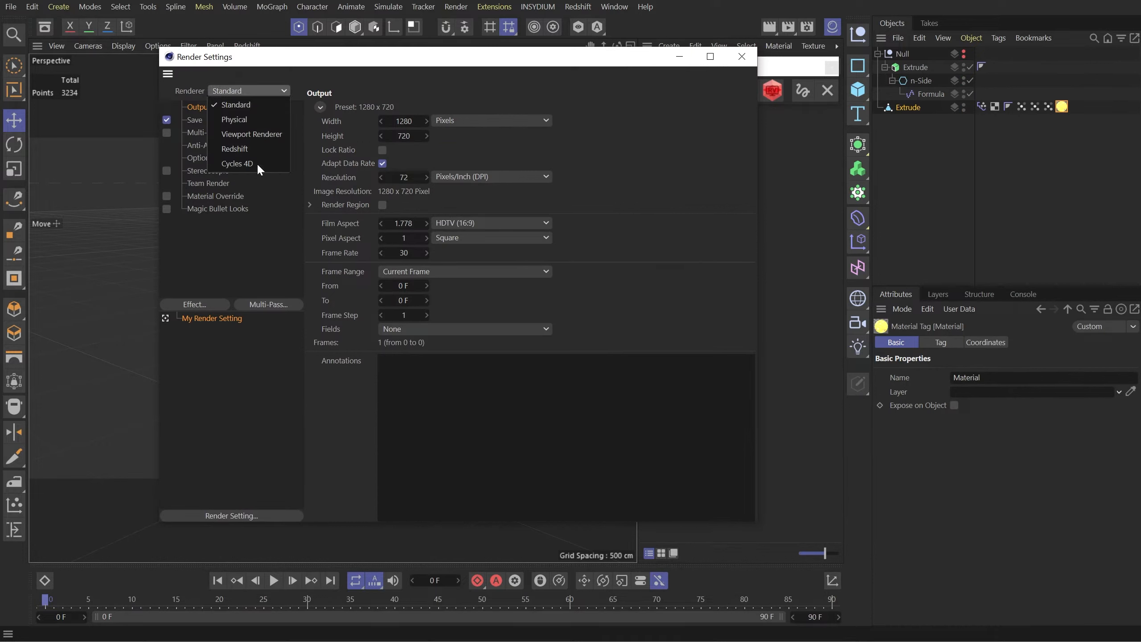
{"action": "left_click", "coordinate": [255, 150]}
{"action": "left_click", "coordinate": [257, 108]}
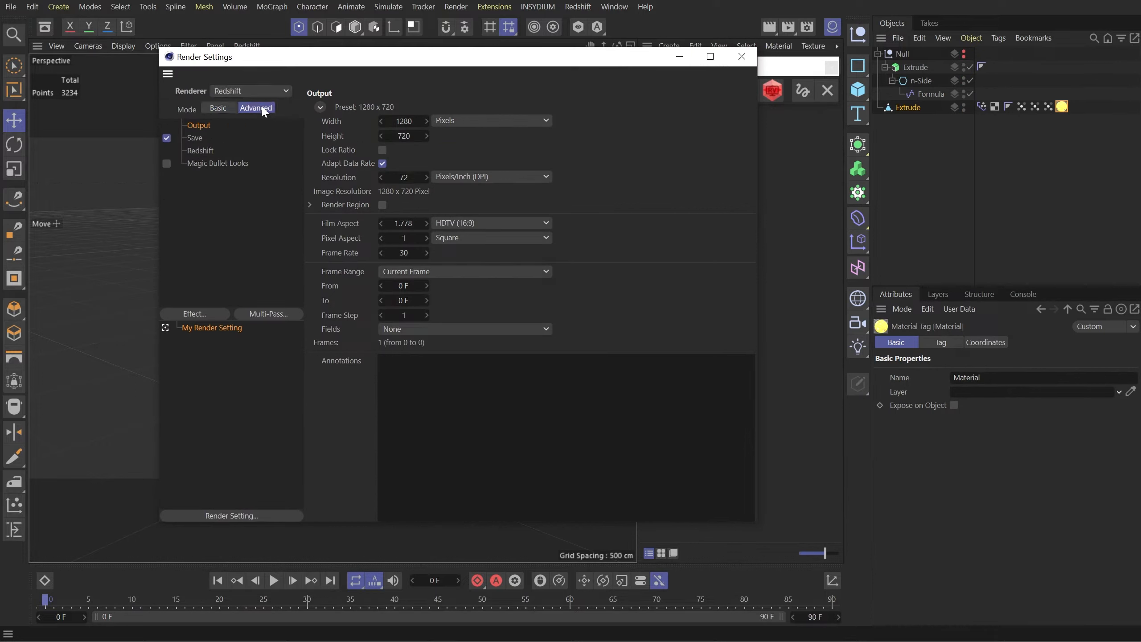
- Enable Redshift motion blur with deformation blur, and set the shutter start to 0 and end to 1
{"action": "left_click", "coordinate": [201, 150]}
{"action": "left_click", "coordinate": [406, 107]}
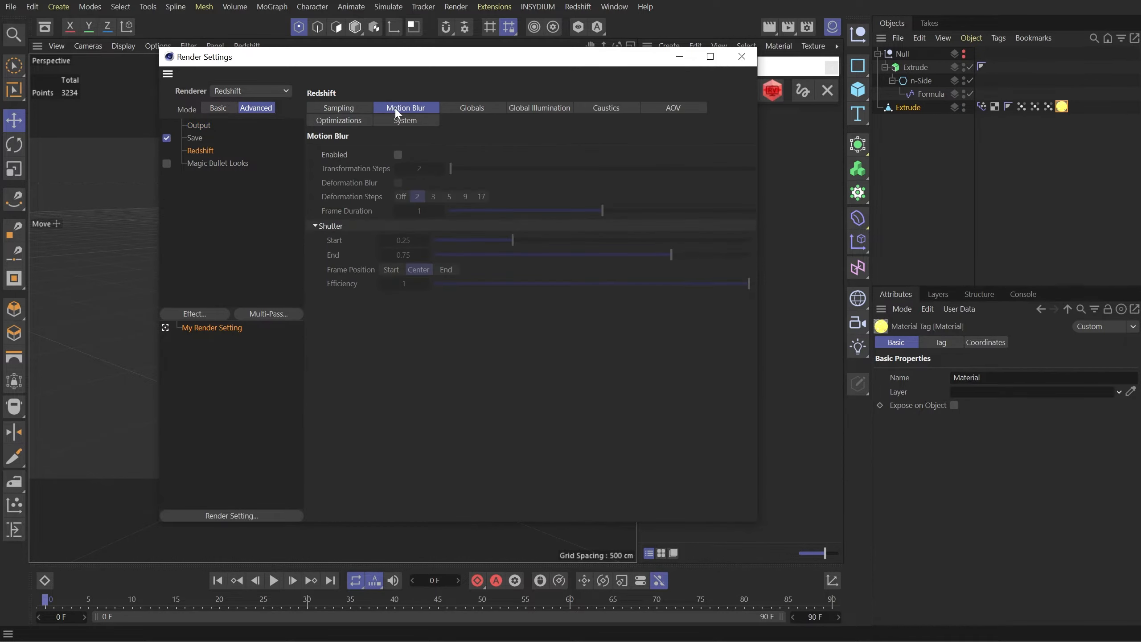
{"action": "left_click", "coordinate": [398, 154]}
{"action": "left_click", "coordinate": [397, 183]}
{"action": "left_click_drag", "start_coordinate": [448, 242], "coordinate": [346, 240]}
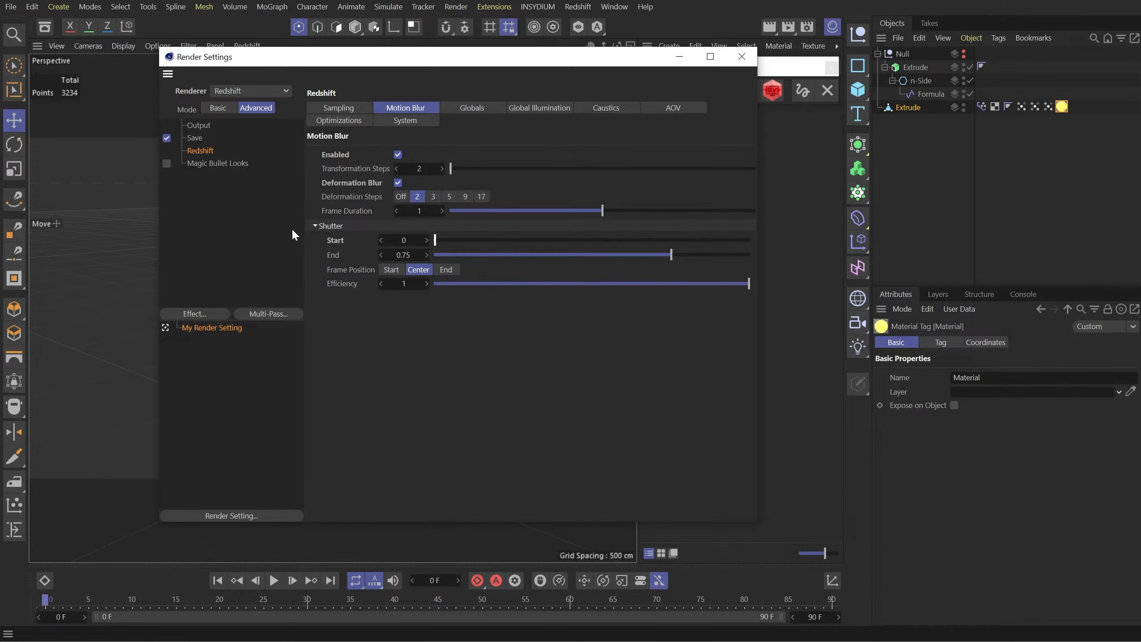
{"action": "left_click_drag", "start_coordinate": [671, 255], "coordinate": [755, 255]}
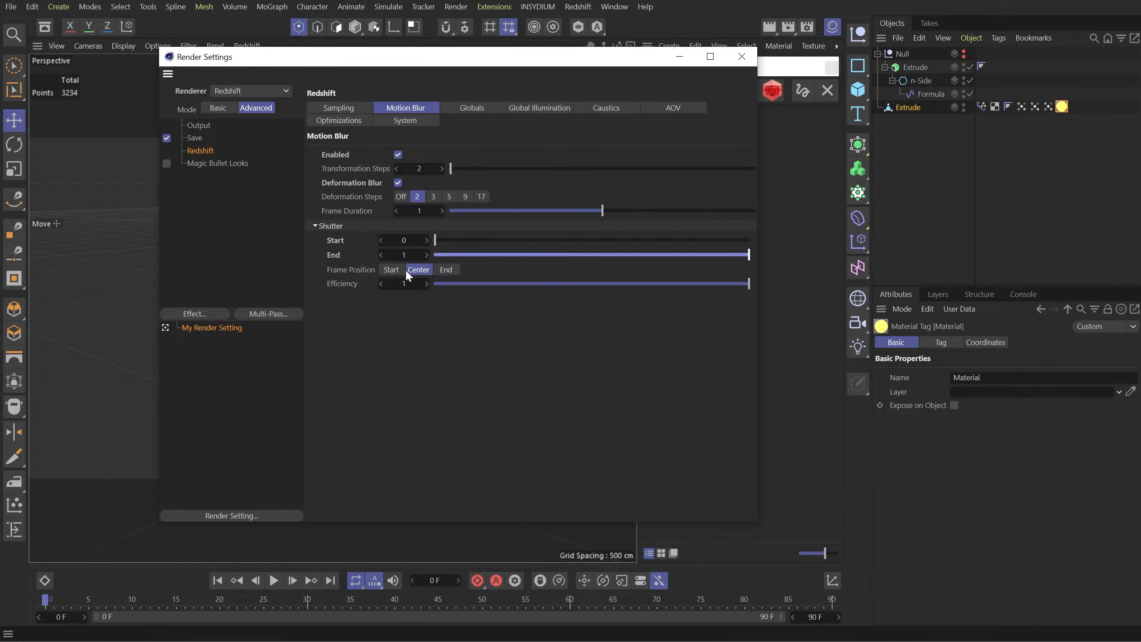
- Set Redshift's final rendering to Progressive with 64 progressive passes and close the render settings
{"action": "left_click", "coordinate": [350, 111]}
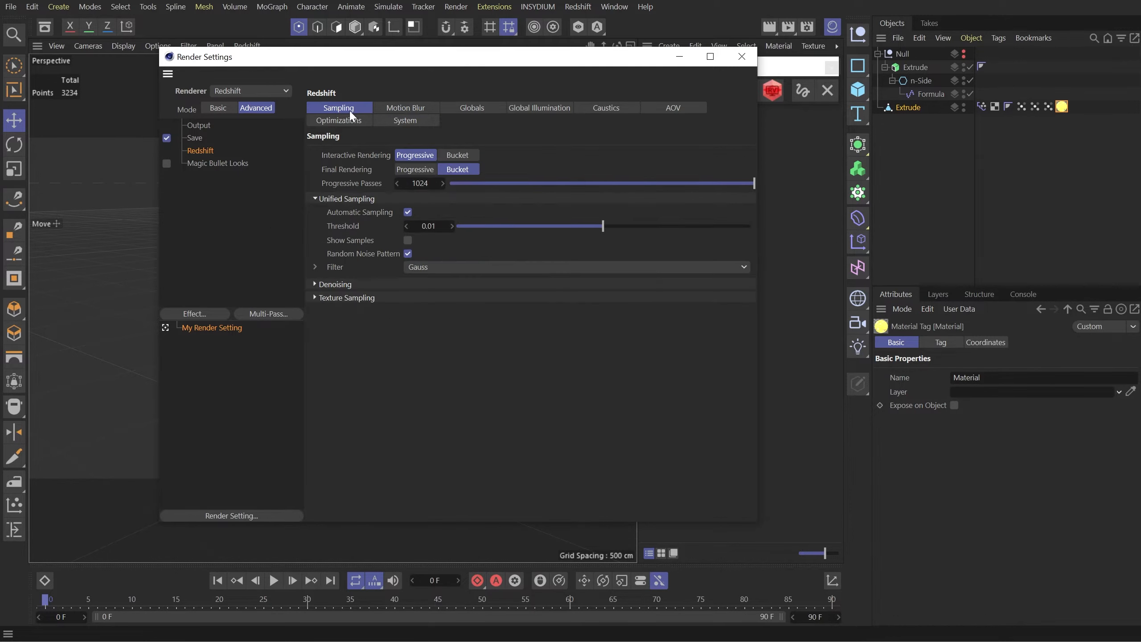
{"action": "left_click", "coordinate": [419, 171]}
{"action": "left_click", "coordinate": [419, 183]}
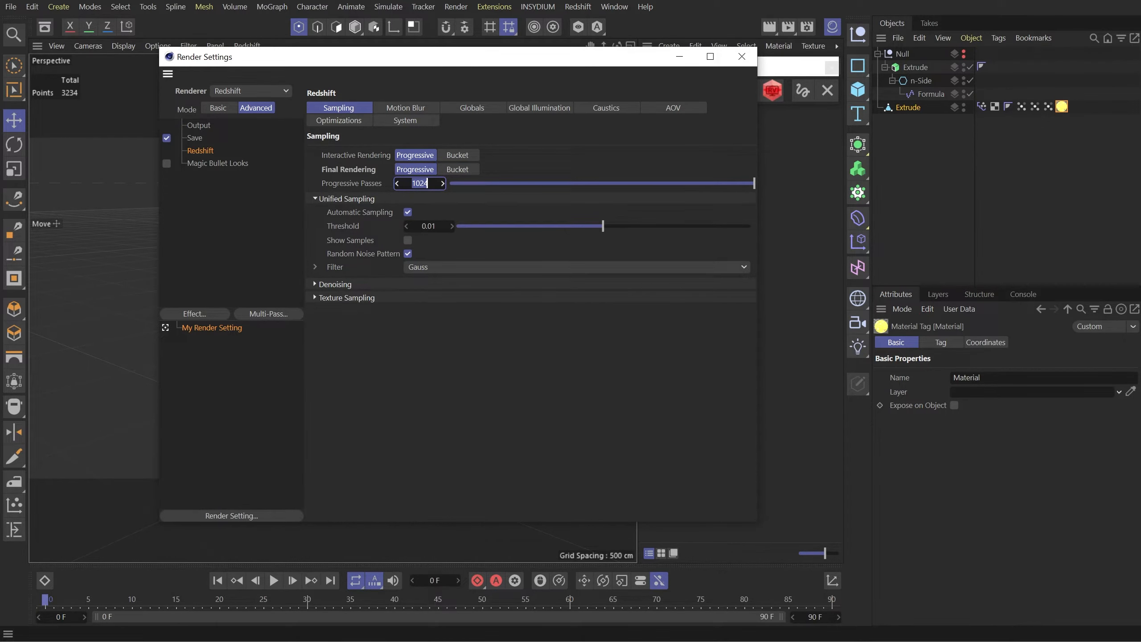
{"action": "type", "text": "64"}
{"action": "key", "text": "Return"}
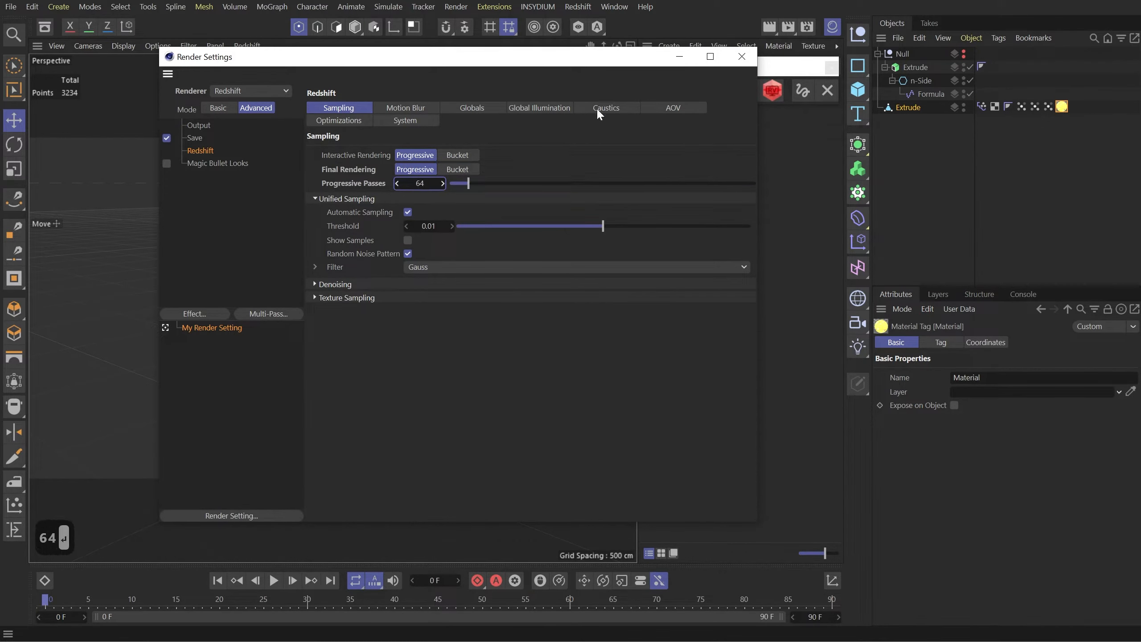
{"action": "left_click", "coordinate": [741, 56]}
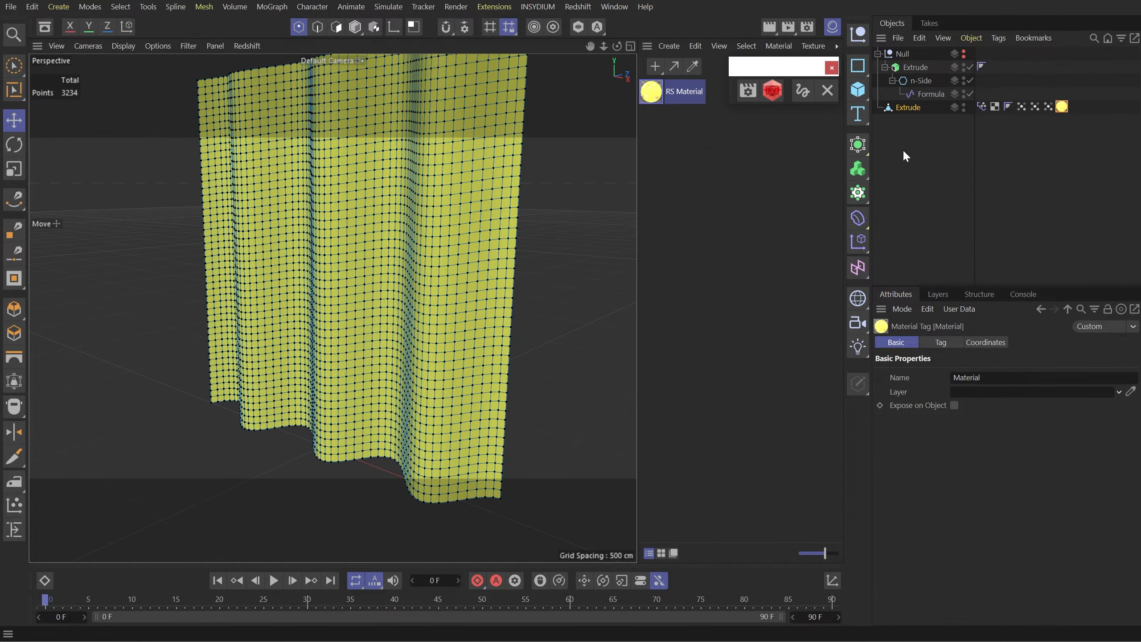
- Start a live preview of the curtain in Redshift RenderView and open the RS Material's shader graph
{"action": "left_click", "coordinate": [770, 90]}
{"action": "left_click_drag", "start_coordinate": [983, 83], "coordinate": [390, 145]}
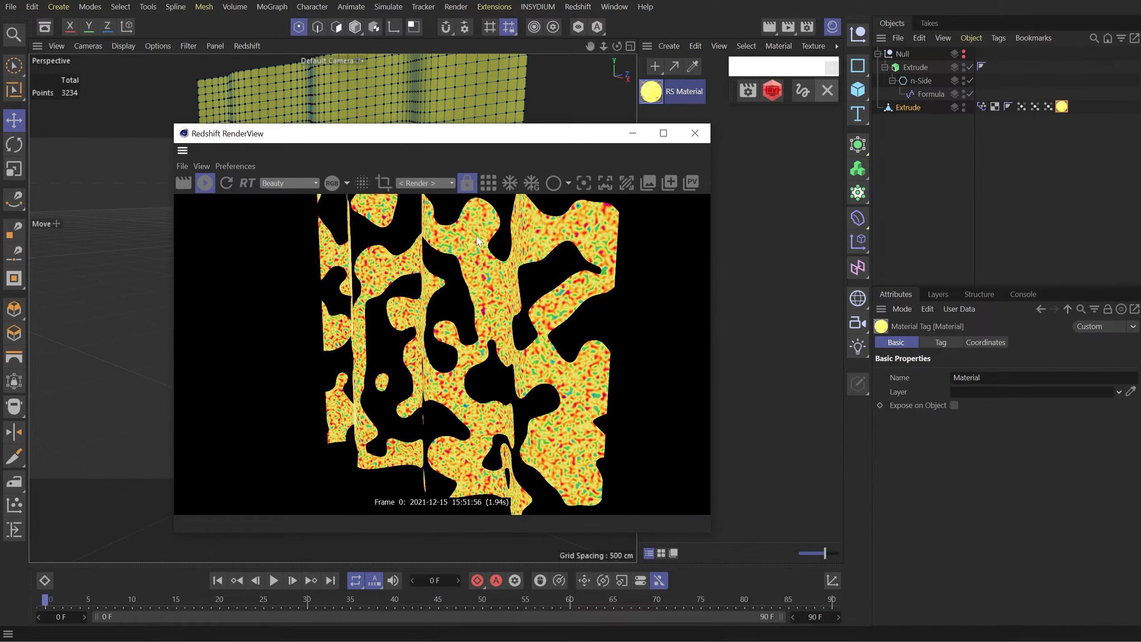
{"action": "left_click", "coordinate": [651, 94]}
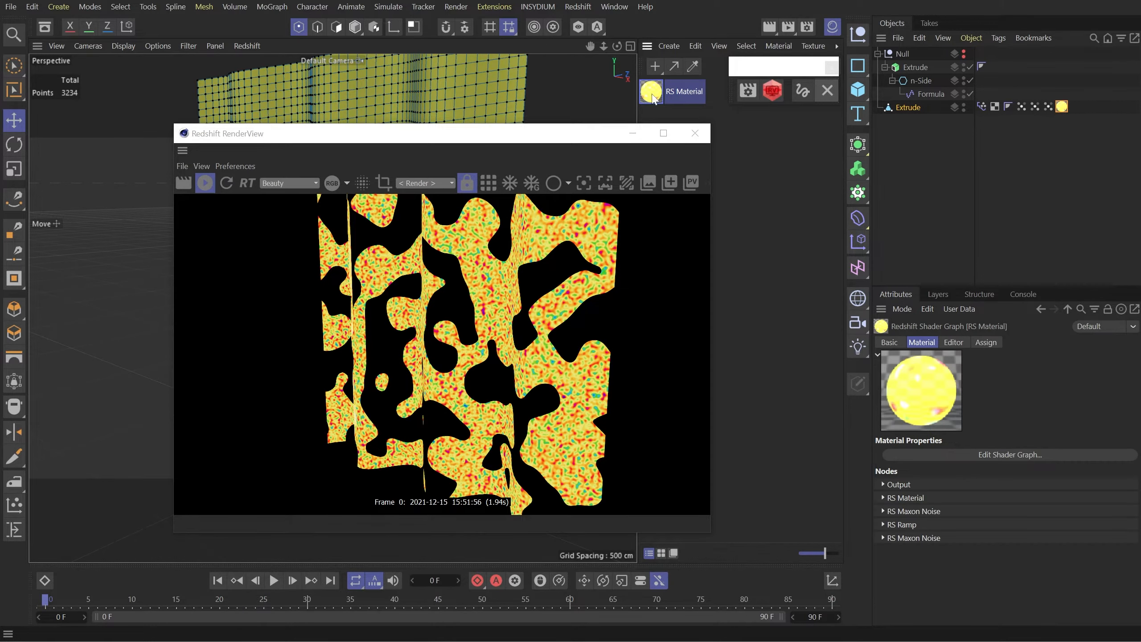
{"action": "double_click", "coordinate": [651, 93]}
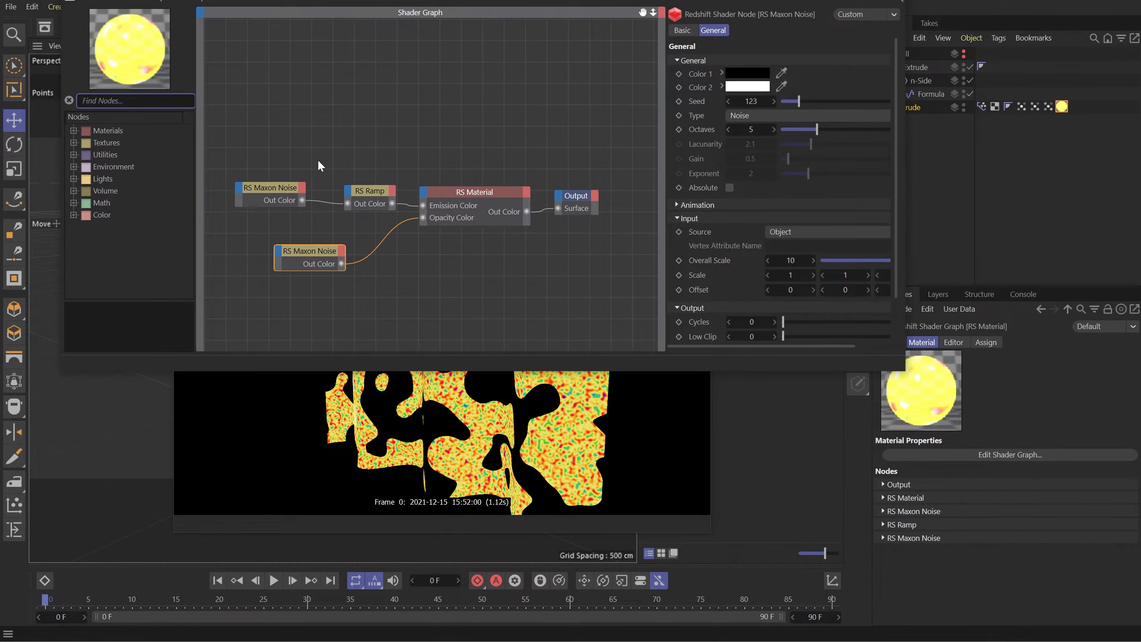
- Set the Maxon Noise feeding the ramp to an overall scale of 8 and the VL noise type
{"action": "left_click", "coordinate": [279, 188]}
{"action": "double_click", "coordinate": [791, 260]}
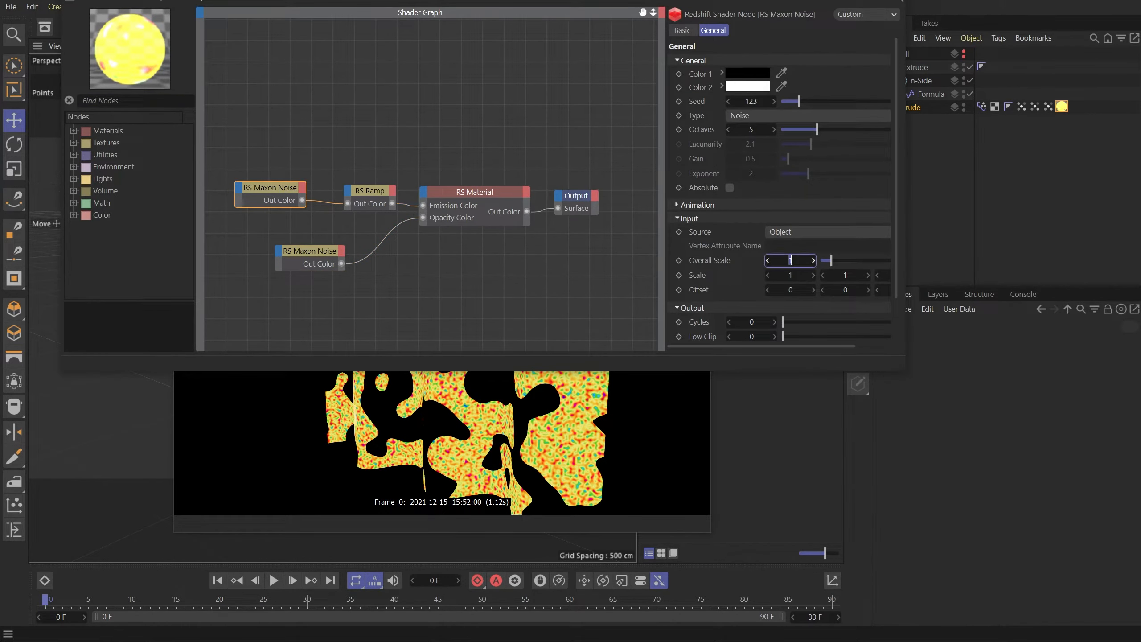
{"action": "type", "text": "8"}
{"action": "key", "text": "Return"}
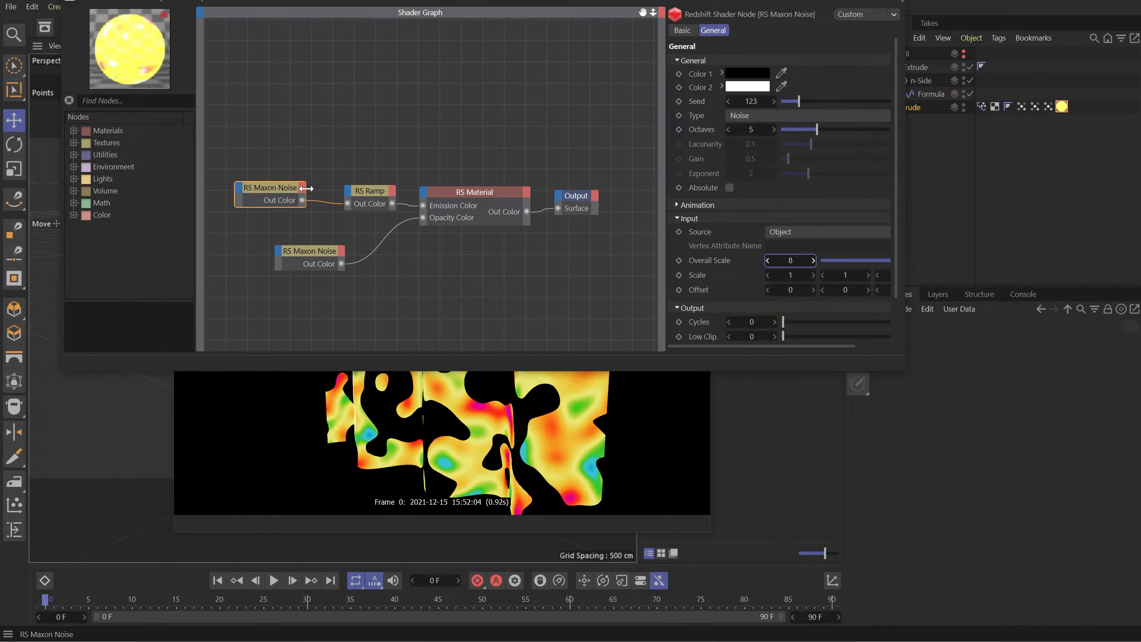
{"action": "left_click", "coordinate": [783, 118]}
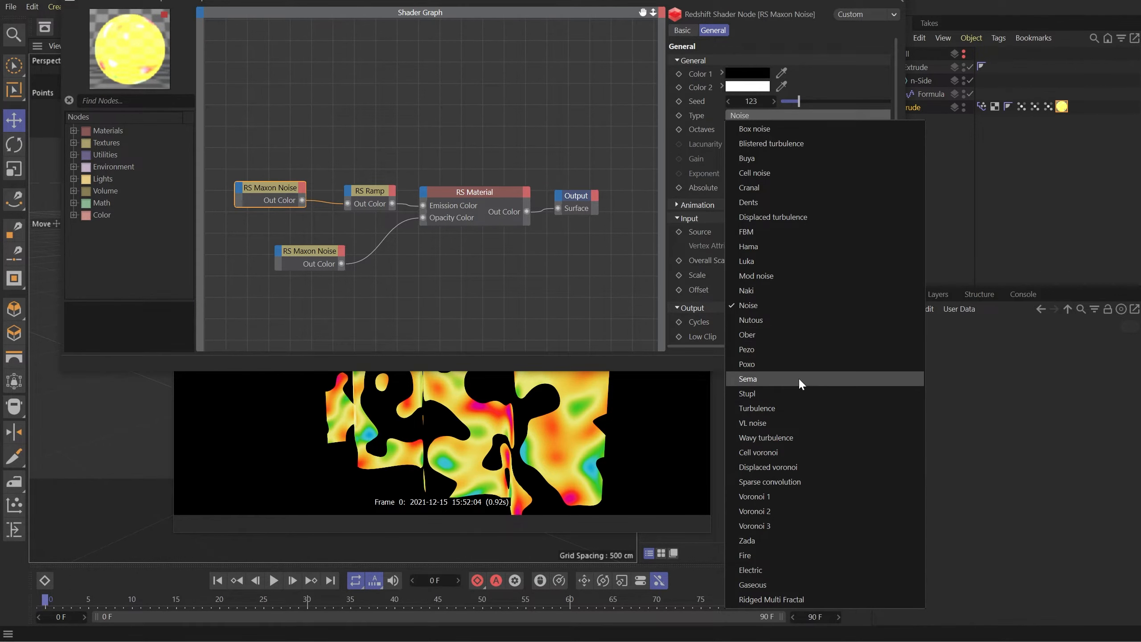
{"action": "left_click", "coordinate": [780, 425]}
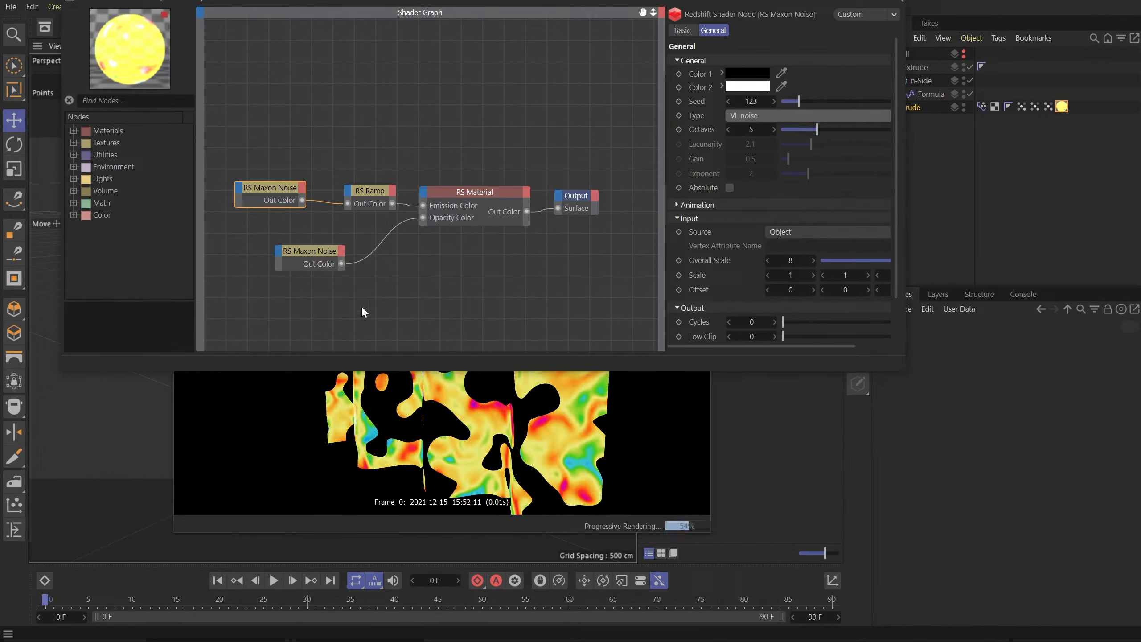
- Change the noise type of the Maxon Noise driving the opacity to Wavy turbulence
{"action": "left_click_drag", "start_coordinate": [315, 298], "coordinate": [304, 223]}
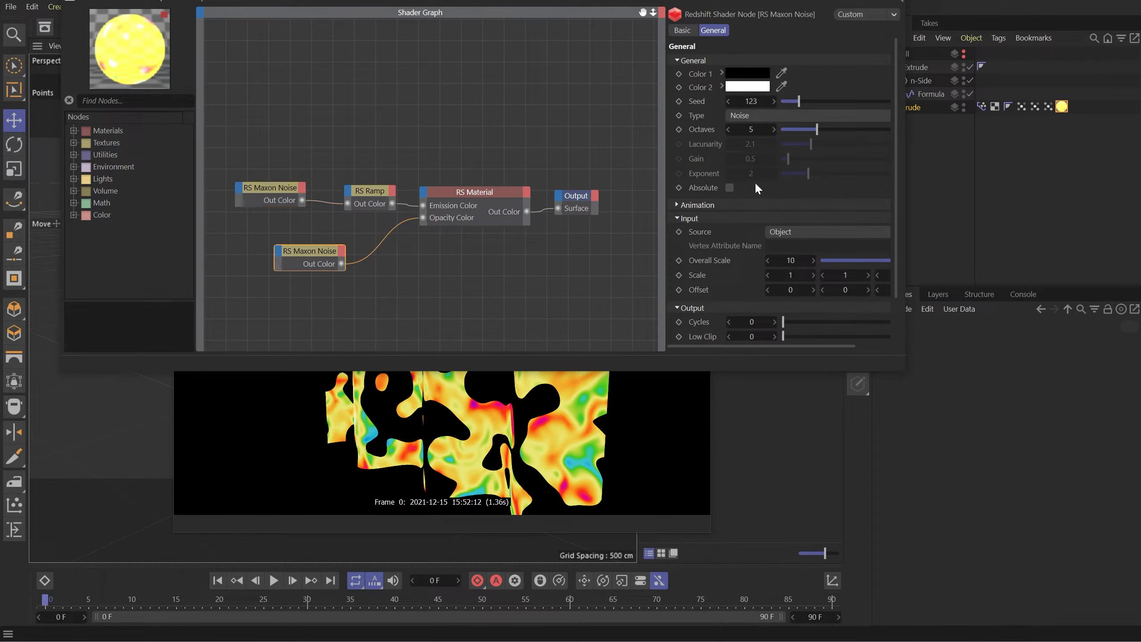
{"action": "left_click", "coordinate": [760, 116]}
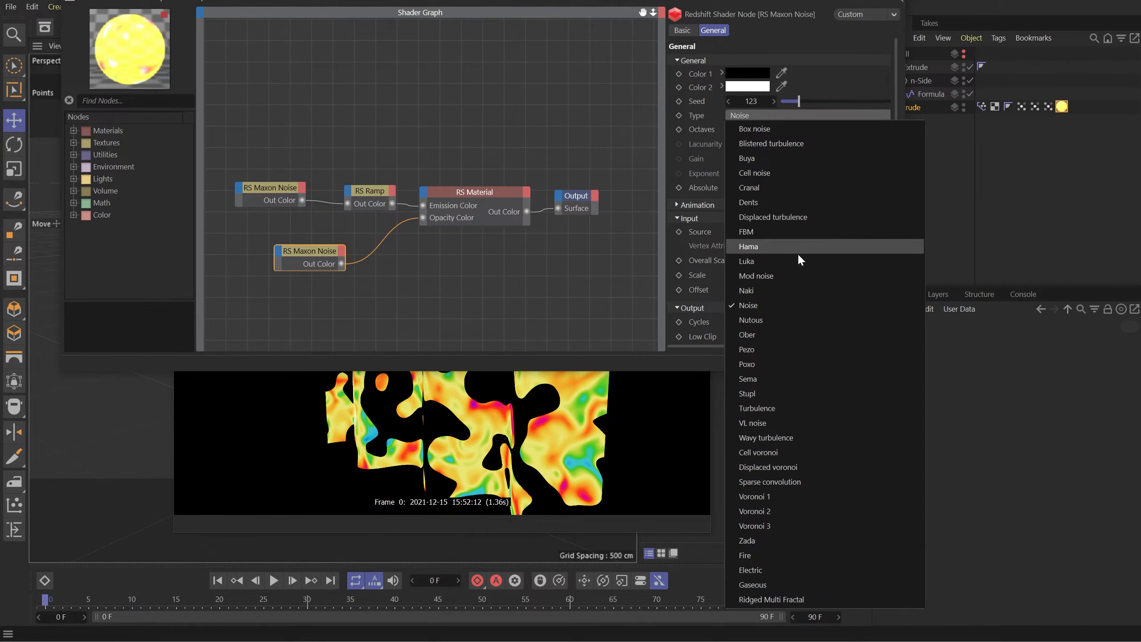
{"action": "left_click", "coordinate": [792, 437]}
- Add a Redshift Object tag to the Extrude mesh and assign the X, Y and Z vertex maps to its motion vector channels
{"action": "right_click", "coordinate": [913, 108]}
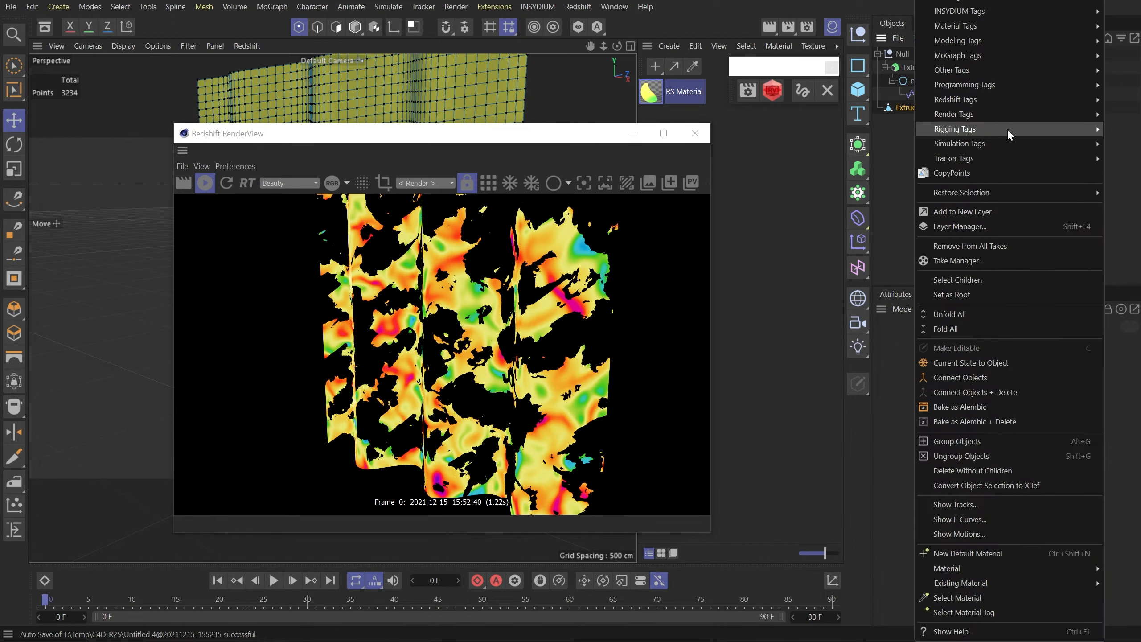
{"action": "mouse_move", "coordinate": [1009, 99]}
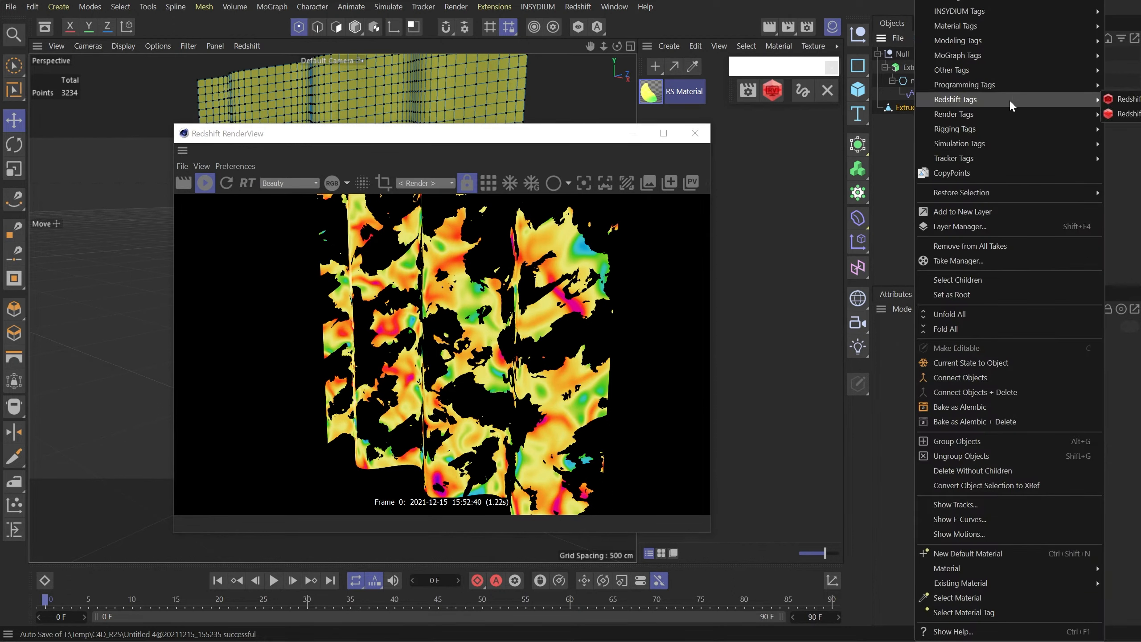
{"action": "left_click", "coordinate": [1121, 114]}
{"action": "left_click", "coordinate": [1117, 342]}
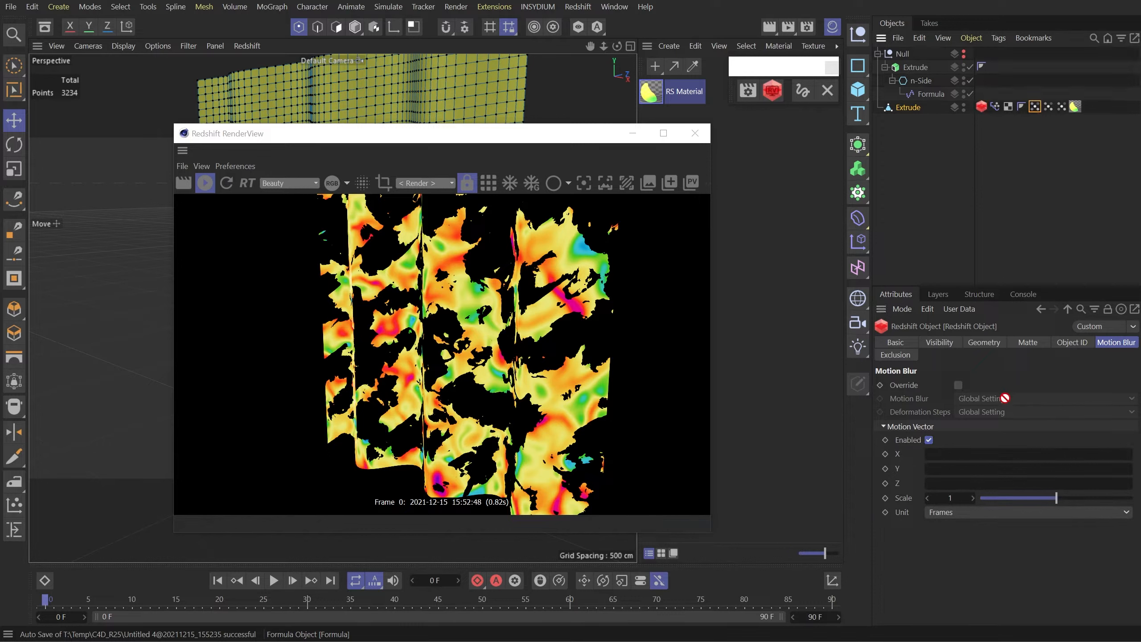
{"action": "left_click_drag", "start_coordinate": [1049, 106], "coordinate": [949, 470]}
{"action": "left_click_drag", "start_coordinate": [1059, 105], "coordinate": [965, 484]}
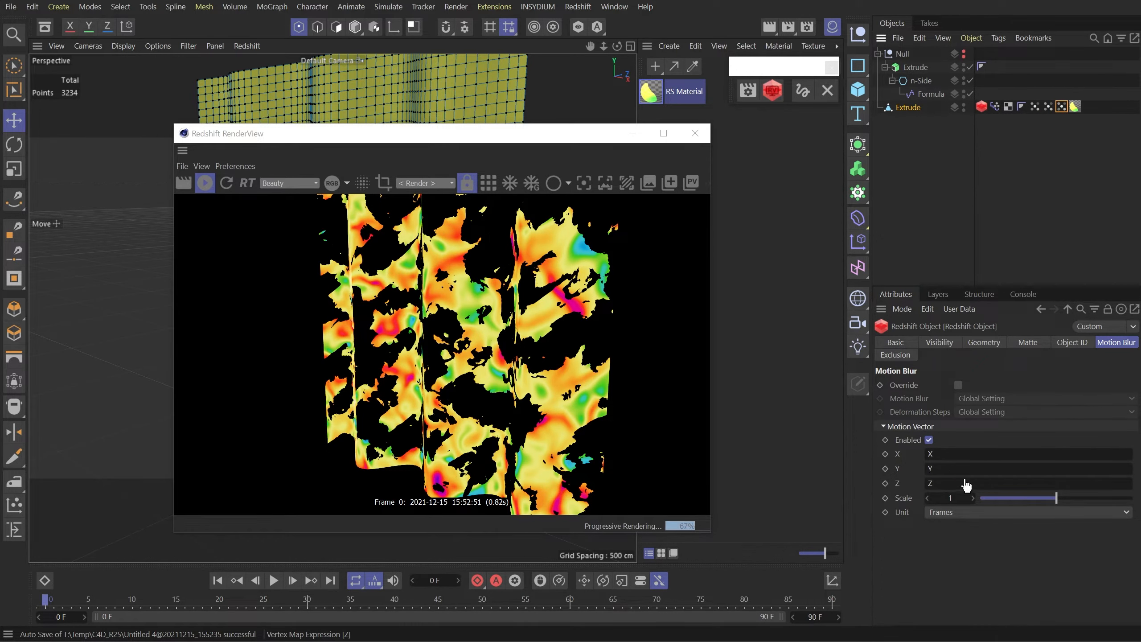
- Set the motion vector scale to 1000, render the curtain with motion blur, and close the RenderView
{"action": "left_click", "coordinate": [943, 501]}
{"action": "type", "text": "1000"}
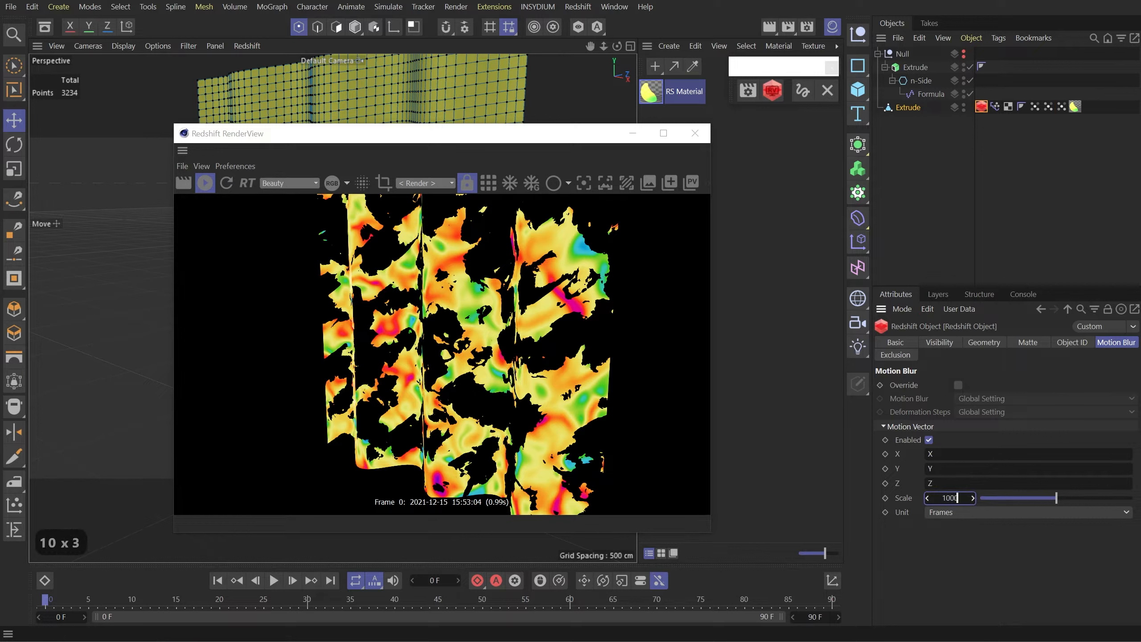
{"action": "key", "text": "Return"}
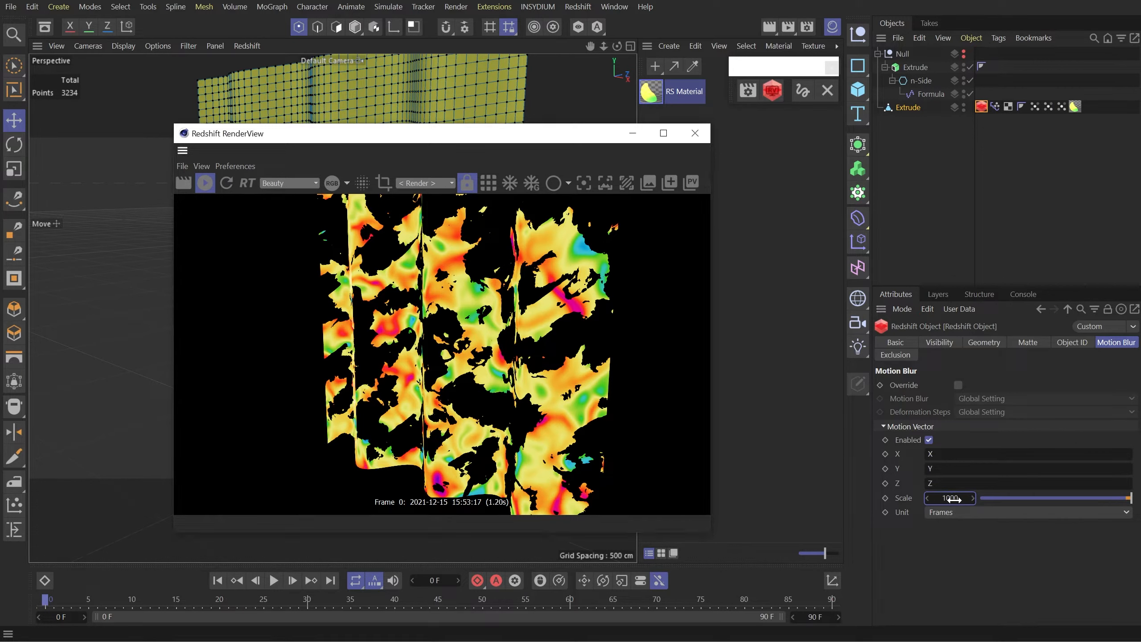
{"action": "left_click", "coordinate": [205, 182]}
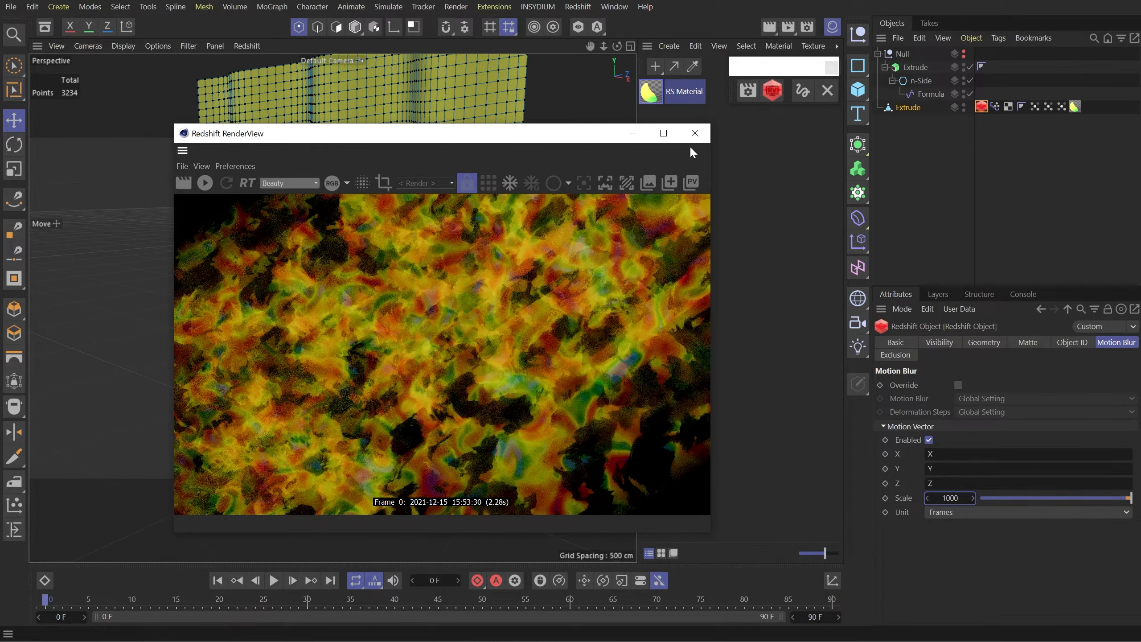
{"action": "left_click", "coordinate": [694, 133]}
- Set the input source of both Maxon Noise nodes in the RS Material to UV/Vertex Attribute
{"action": "double_click", "coordinate": [651, 92]}
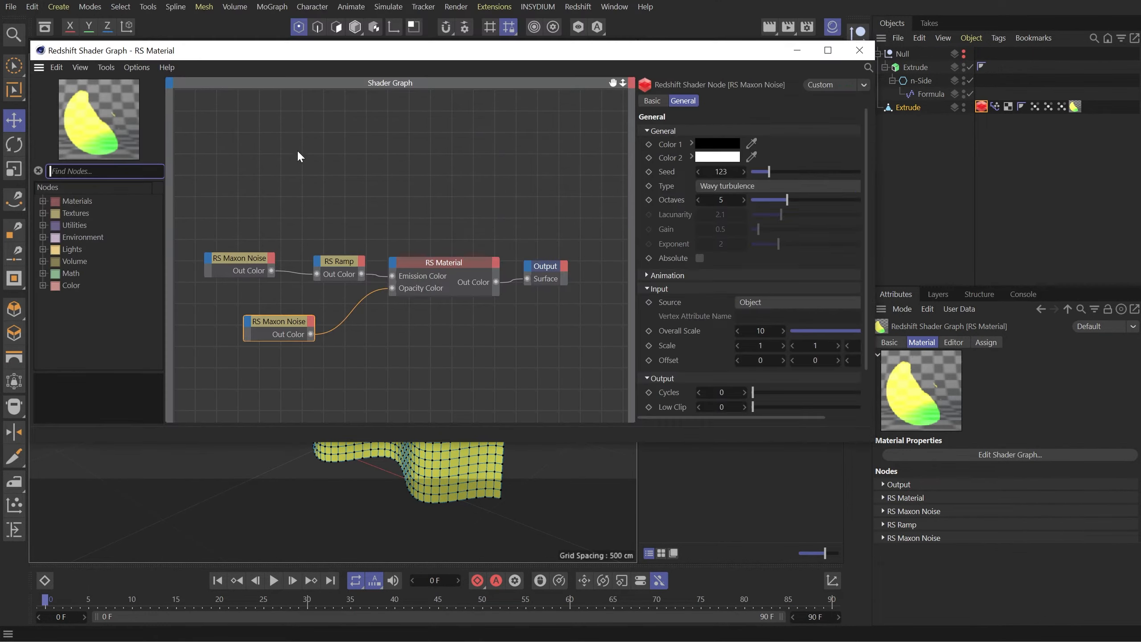
{"action": "left_click_drag", "start_coordinate": [247, 204], "coordinate": [232, 283]}
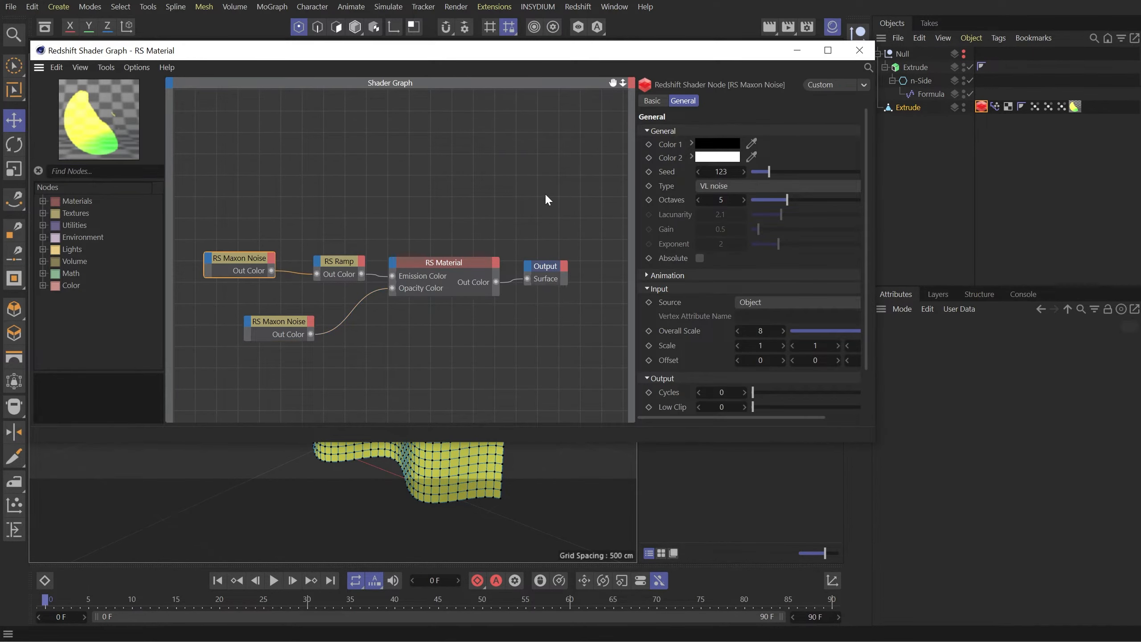
{"action": "left_click", "coordinate": [795, 307]}
{"action": "left_click", "coordinate": [792, 311]}
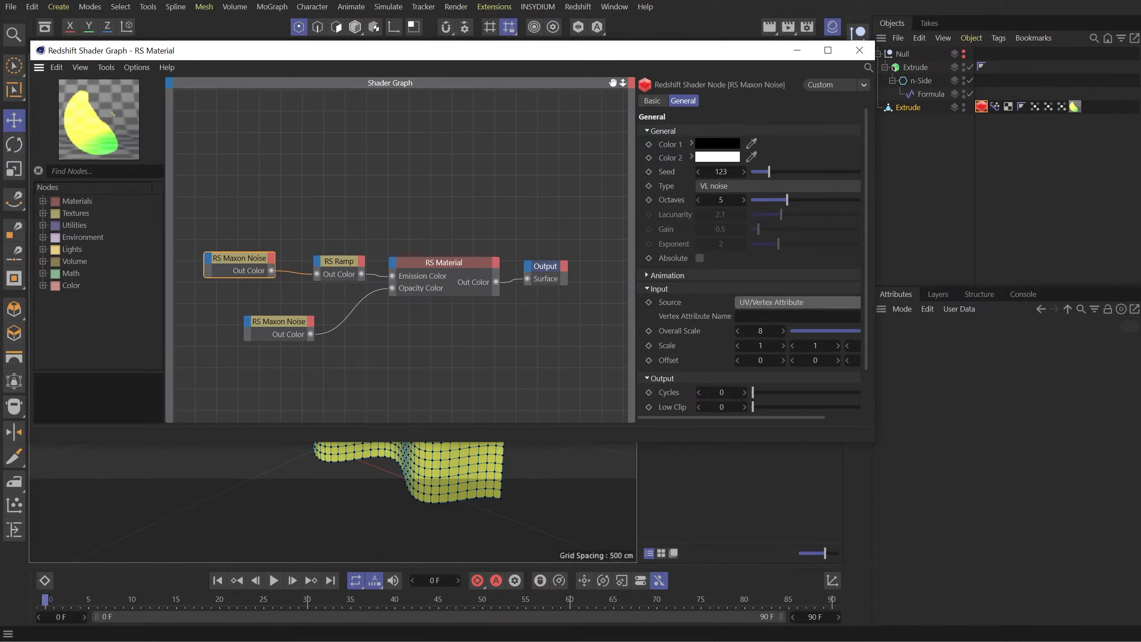
{"action": "left_click", "coordinate": [292, 321]}
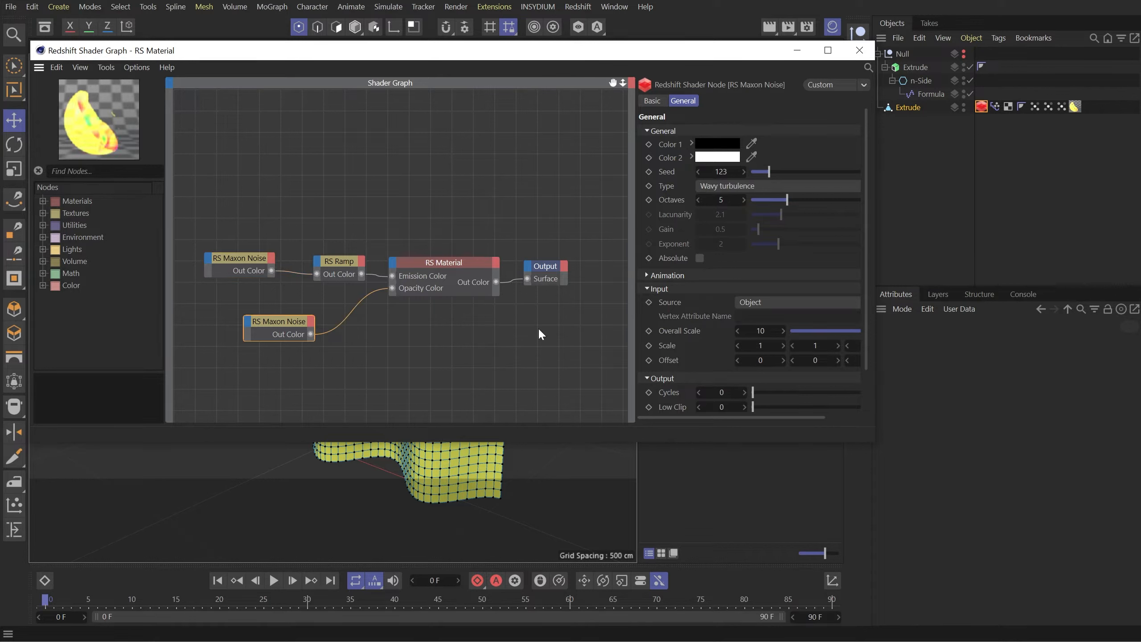
{"action": "left_click", "coordinate": [778, 304]}
{"action": "left_click", "coordinate": [776, 318]}
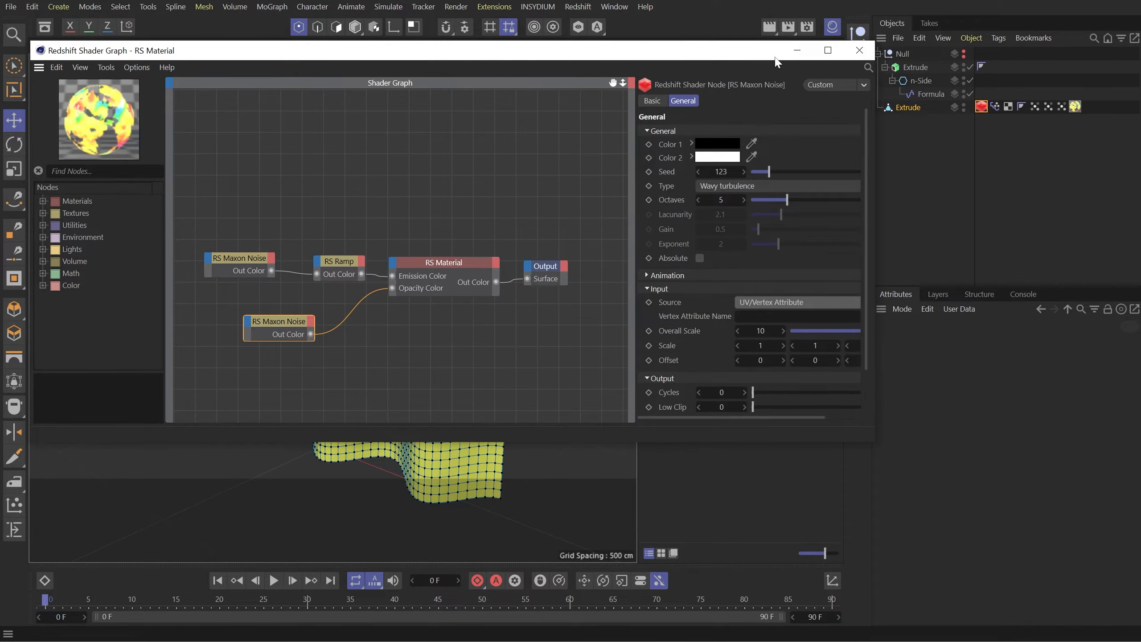
- Reopen the Redshift RenderView beside the shader graph and restart the live preview of the curtain
{"action": "left_click_drag", "start_coordinate": [776, 58], "coordinate": [783, 143]}
{"action": "left_click", "coordinate": [767, 93]}
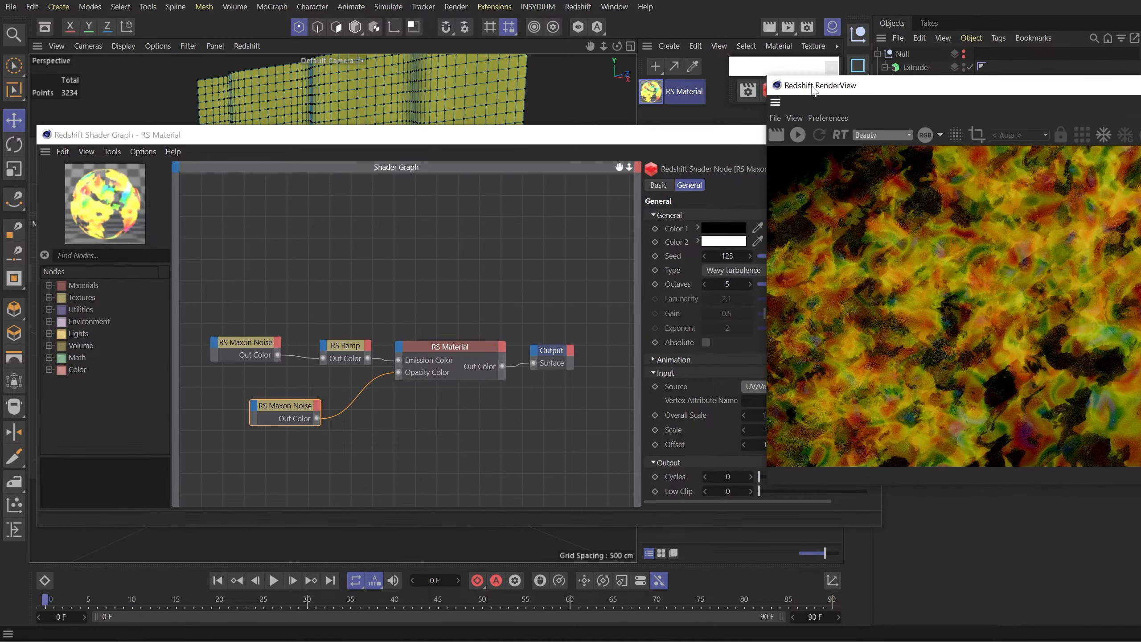
{"action": "left_click_drag", "start_coordinate": [814, 89], "coordinate": [465, 91]}
{"action": "left_click", "coordinate": [447, 138]}
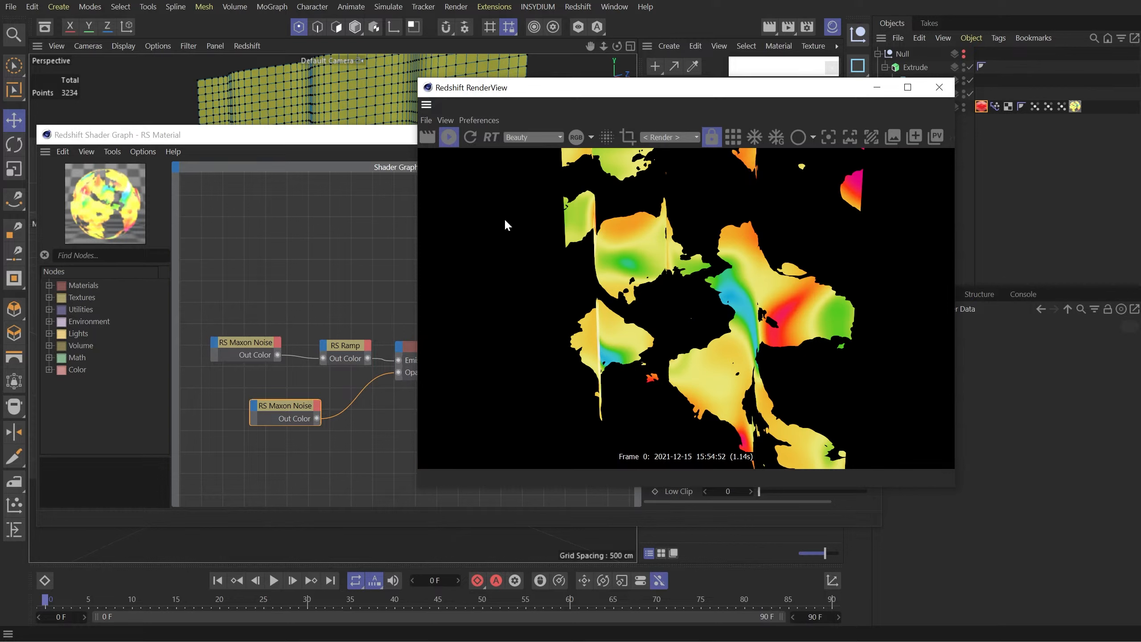
- Set the solid field value of the X and Z vertex maps to 4% and re-render the curtain with motion blur
{"action": "left_click", "coordinate": [427, 137]}
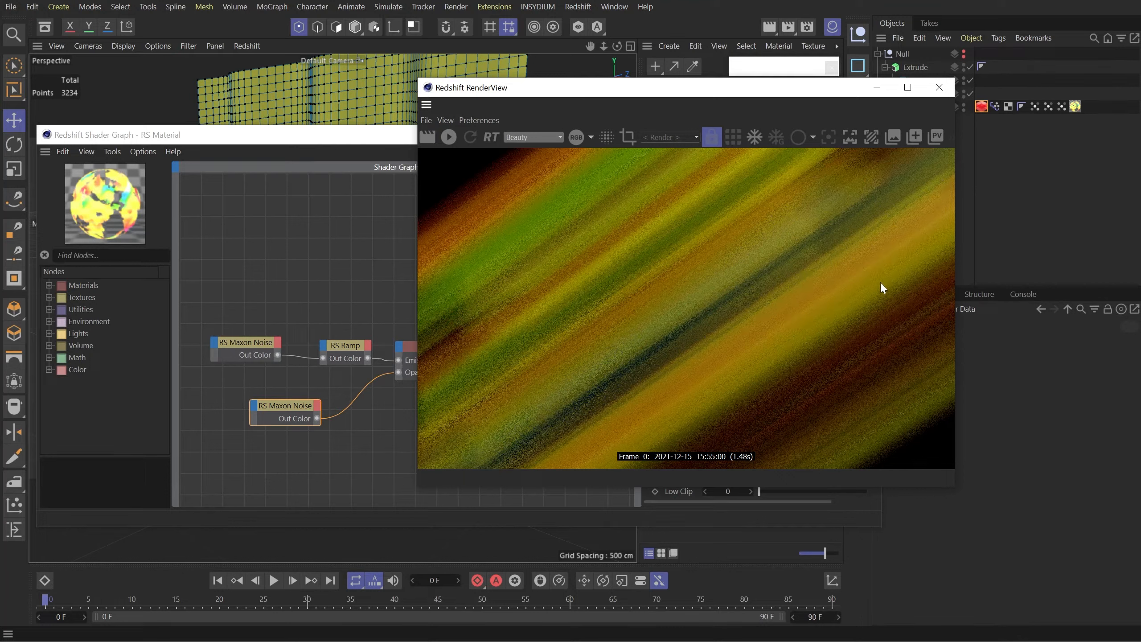
{"action": "left_click", "coordinate": [1035, 107]}
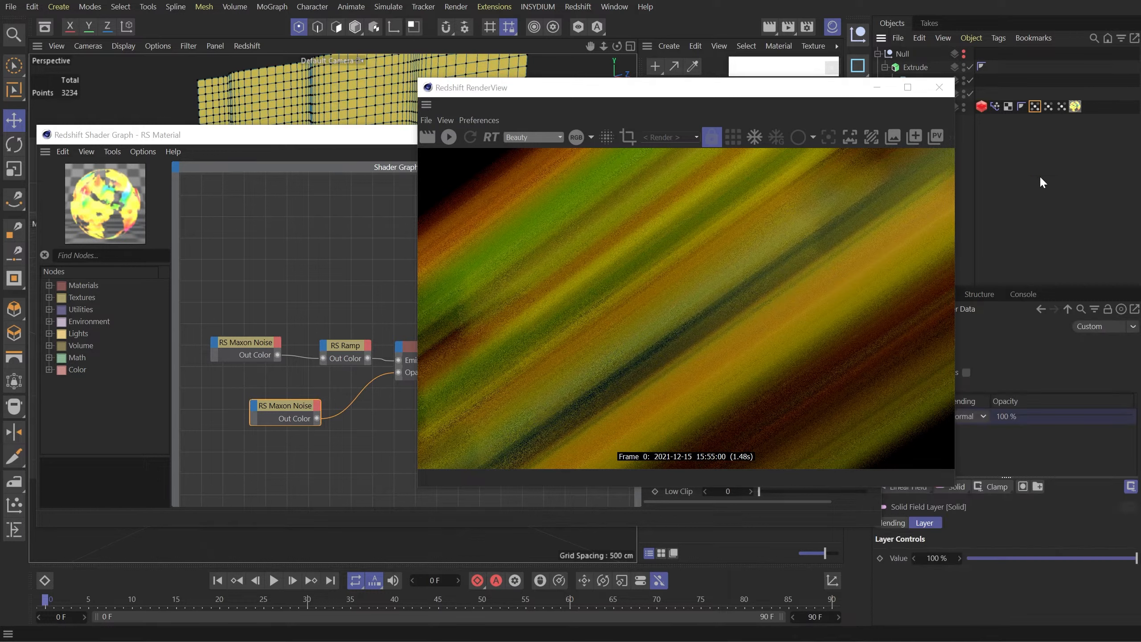
{"action": "left_click", "coordinate": [978, 558]}
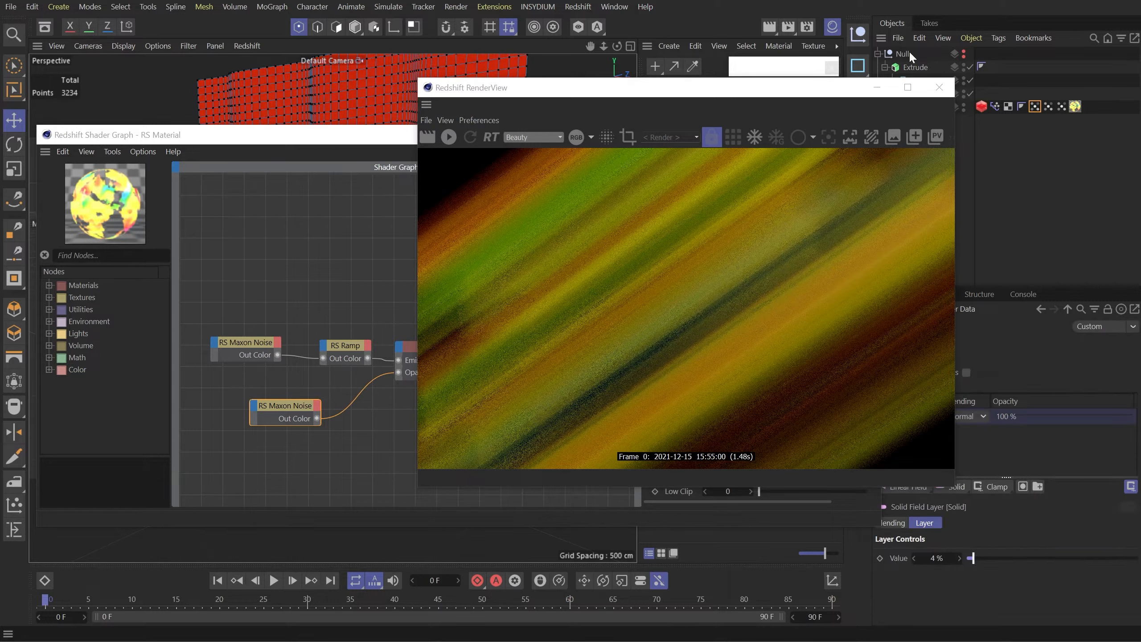
{"action": "left_click", "coordinate": [1062, 106]}
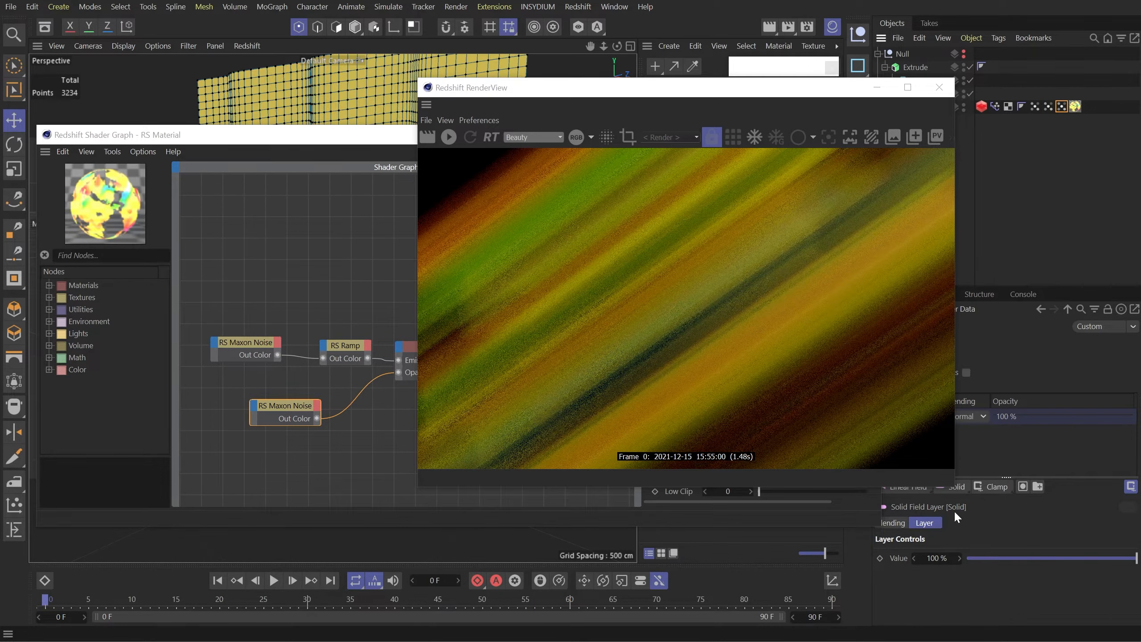
{"action": "left_click", "coordinate": [973, 558]}
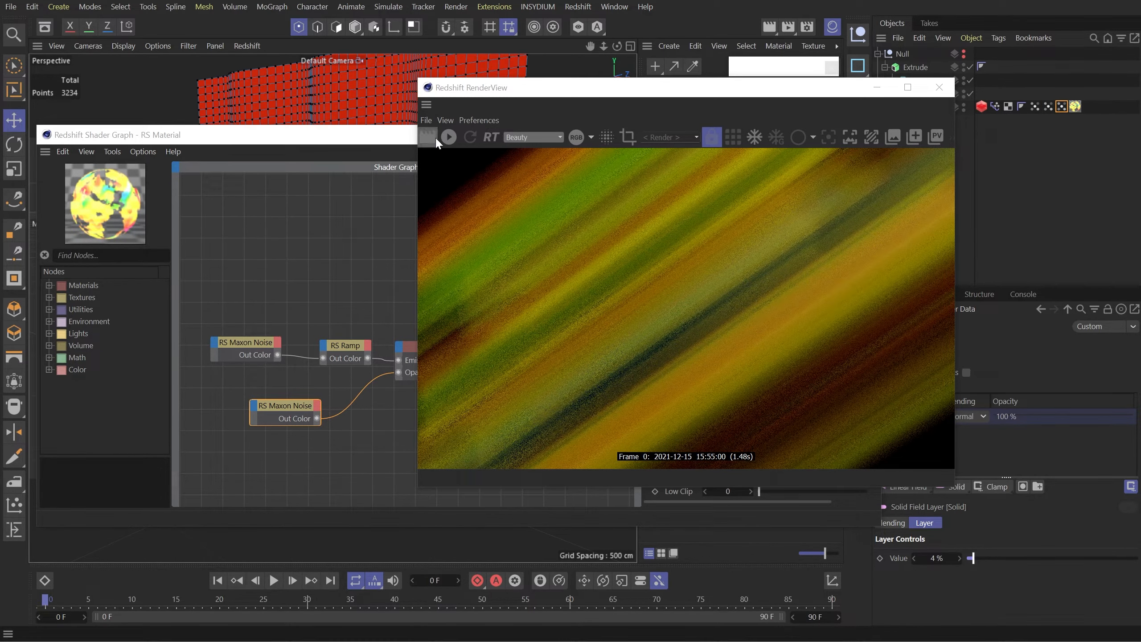
{"action": "left_click", "coordinate": [434, 139]}
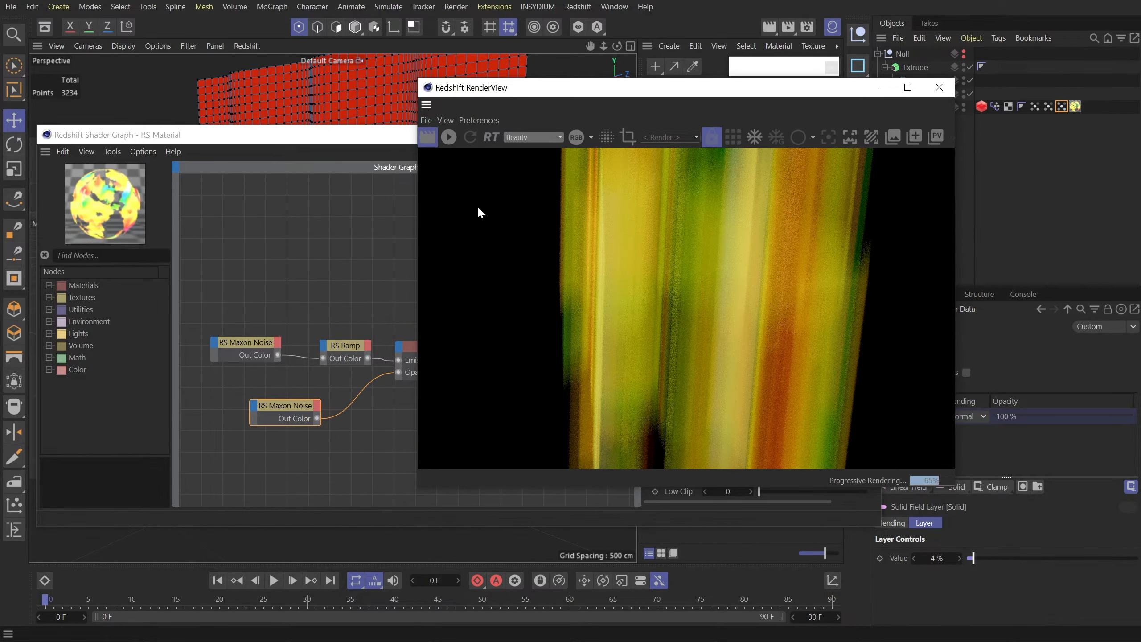
- Close the shader graph and render the whole curtain from a wider view beside the viewport
{"action": "left_click", "coordinate": [385, 148]}
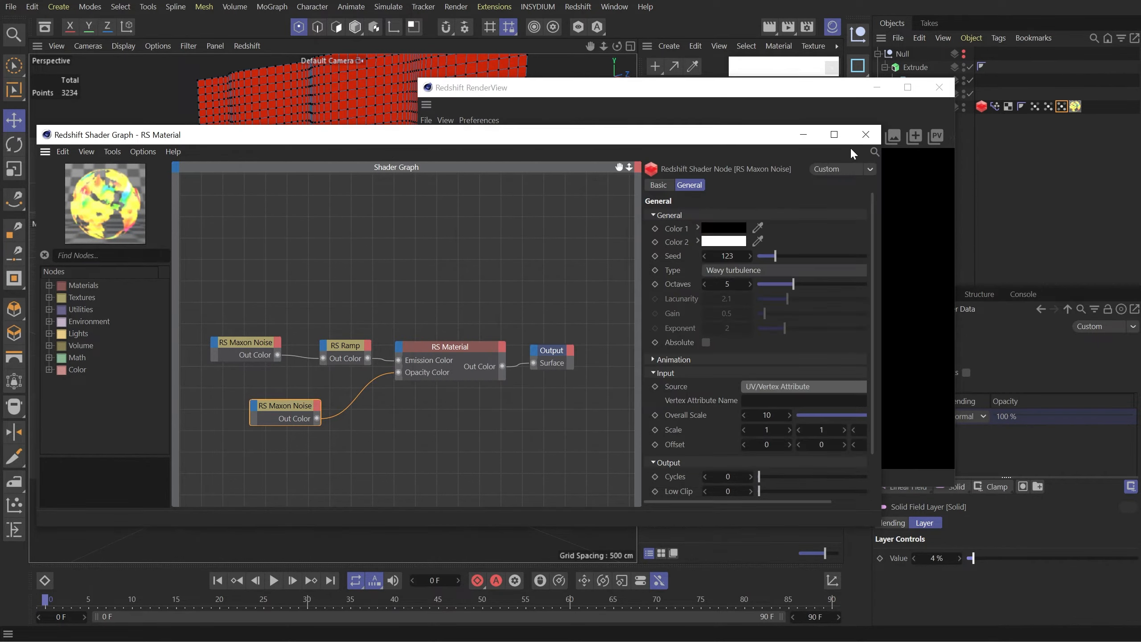
{"action": "left_click", "coordinate": [867, 135]}
{"action": "left_click_drag", "start_coordinate": [634, 96], "coordinate": [790, 104]}
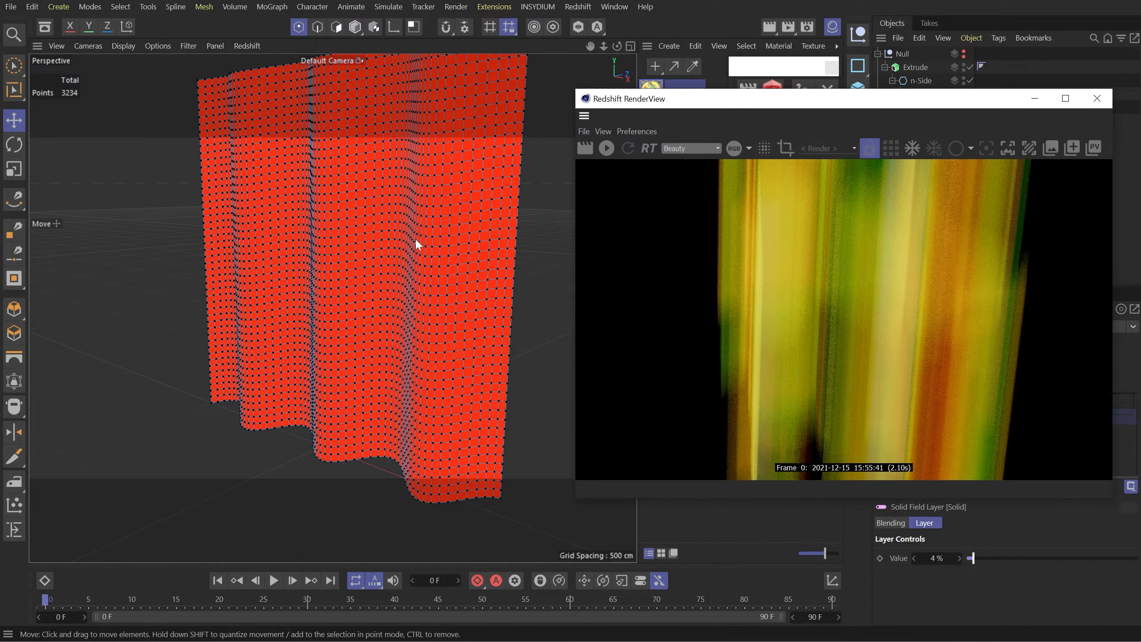
{"action": "right_click_drag", "start_coordinate": [378, 223], "coordinate": [330, 243], "text": "alt"}
{"action": "middle_click_drag", "start_coordinate": [386, 225], "coordinate": [368, 288], "text": "alt"}
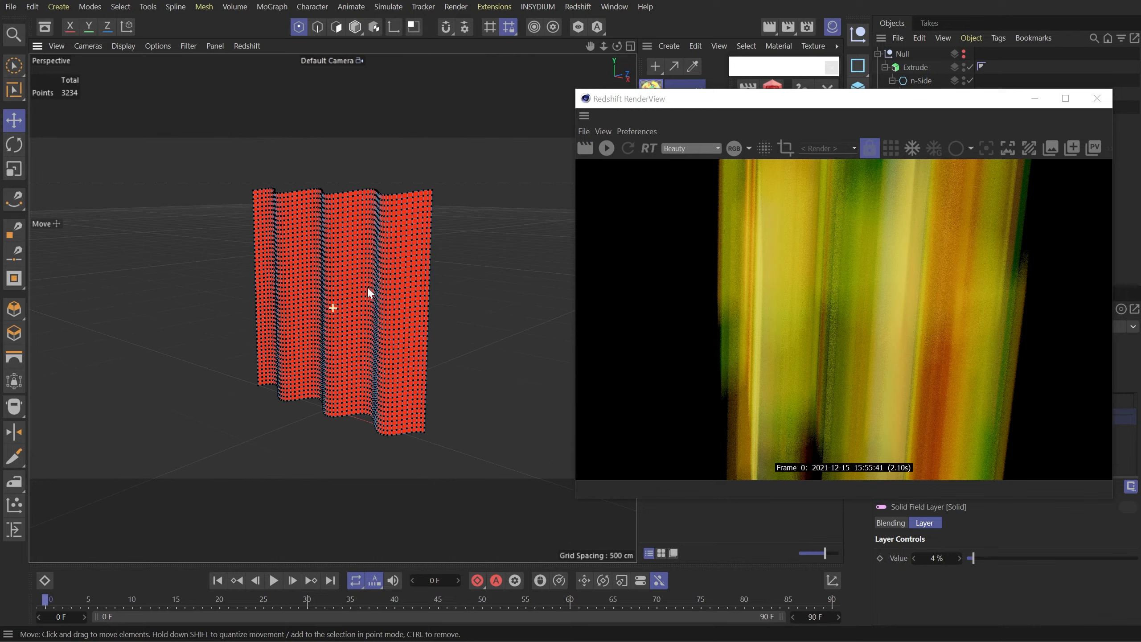
{"action": "left_click", "coordinate": [608, 148]}
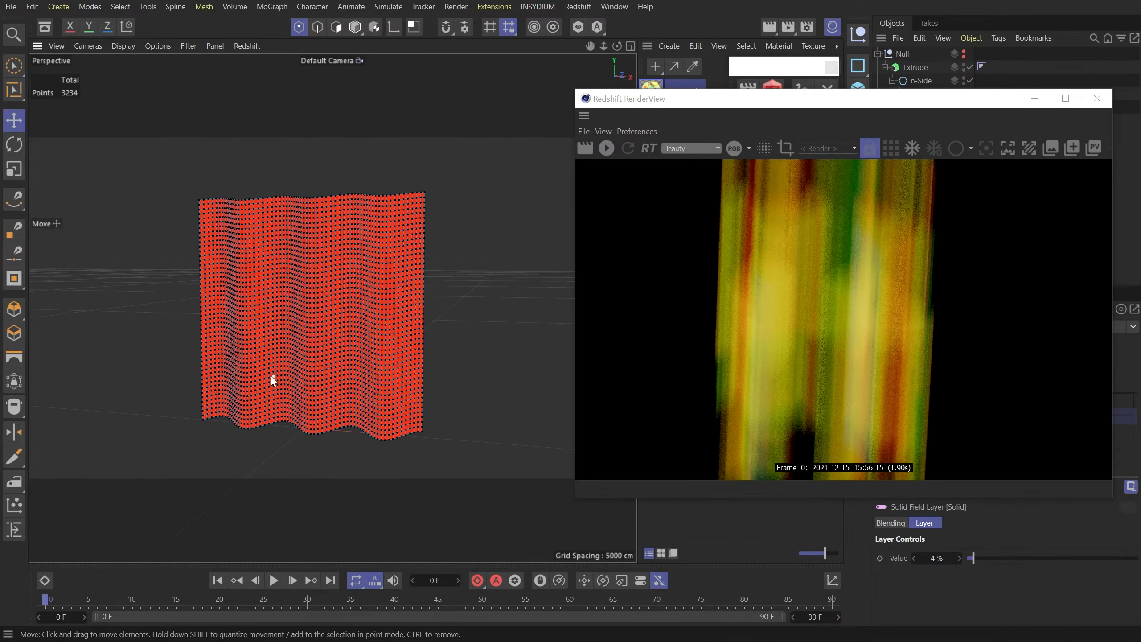
- Render the motion-blurred curtain from a close-up angle and close the RenderView
{"action": "right_click_drag", "start_coordinate": [200, 298], "coordinate": [369, 296], "text": "alt"}
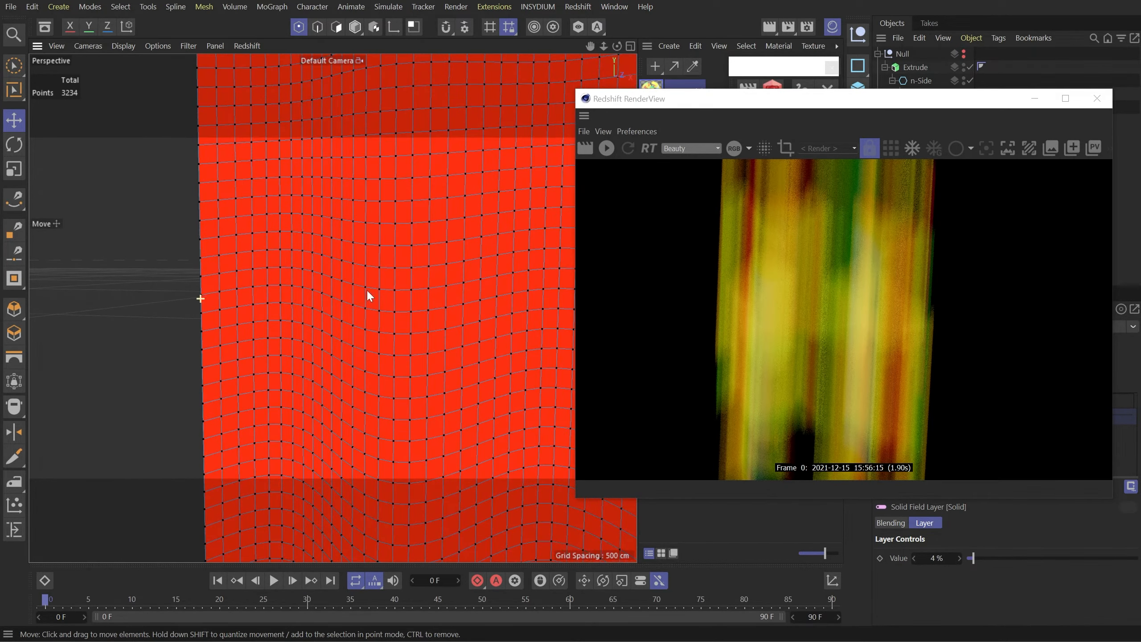
{"action": "left_click_drag", "start_coordinate": [240, 351], "coordinate": [265, 319], "text": "alt"}
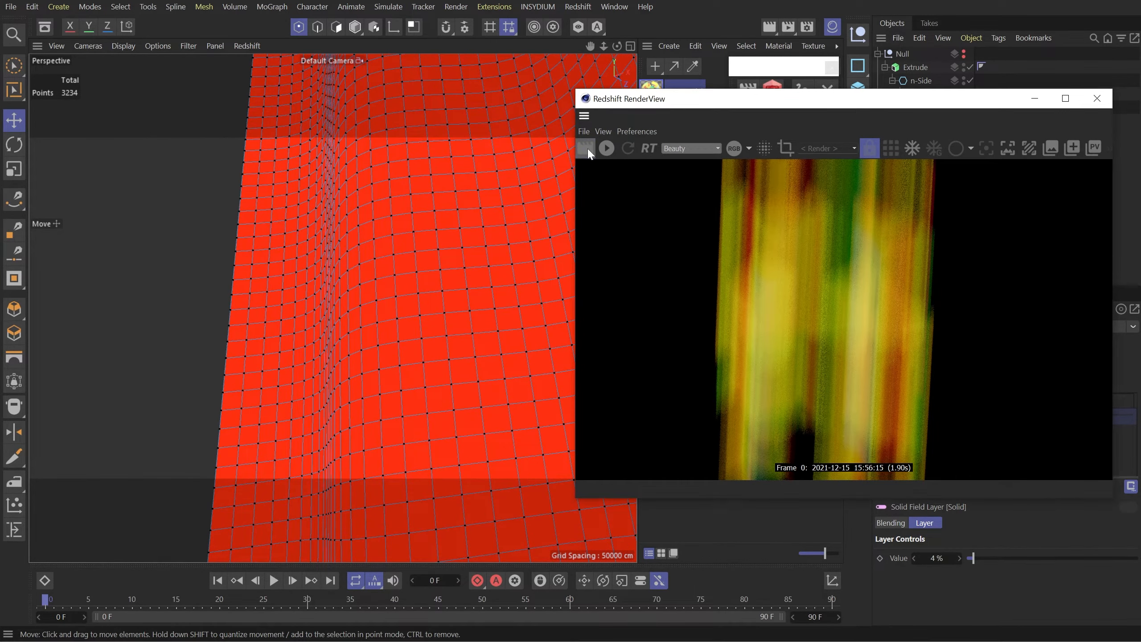
{"action": "left_click", "coordinate": [586, 149]}
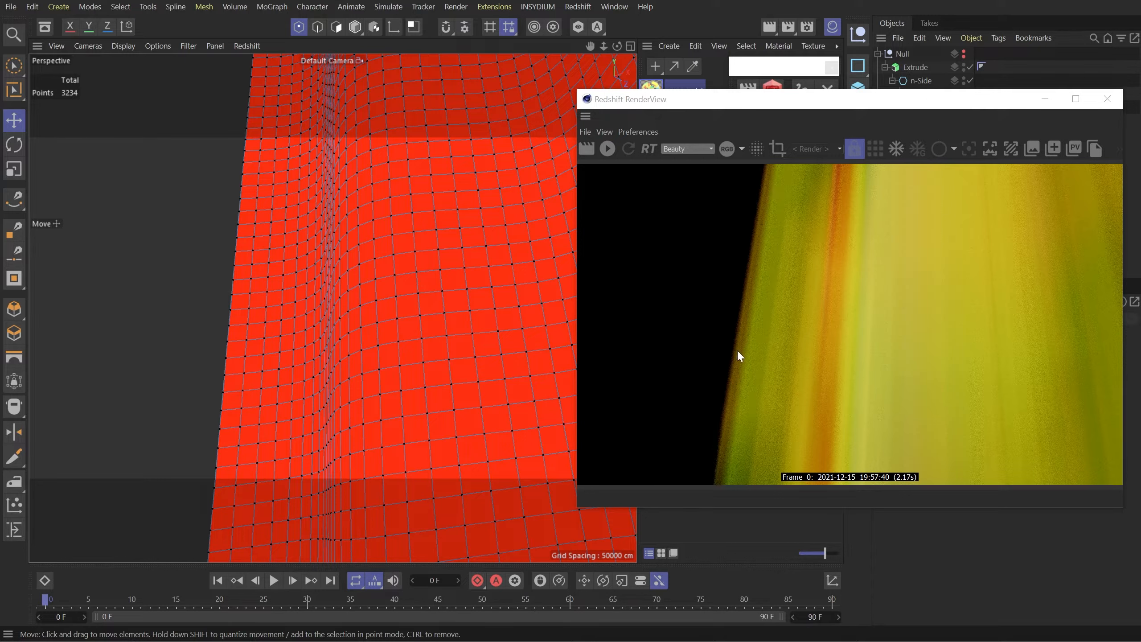
{"action": "left_click", "coordinate": [1107, 99]}
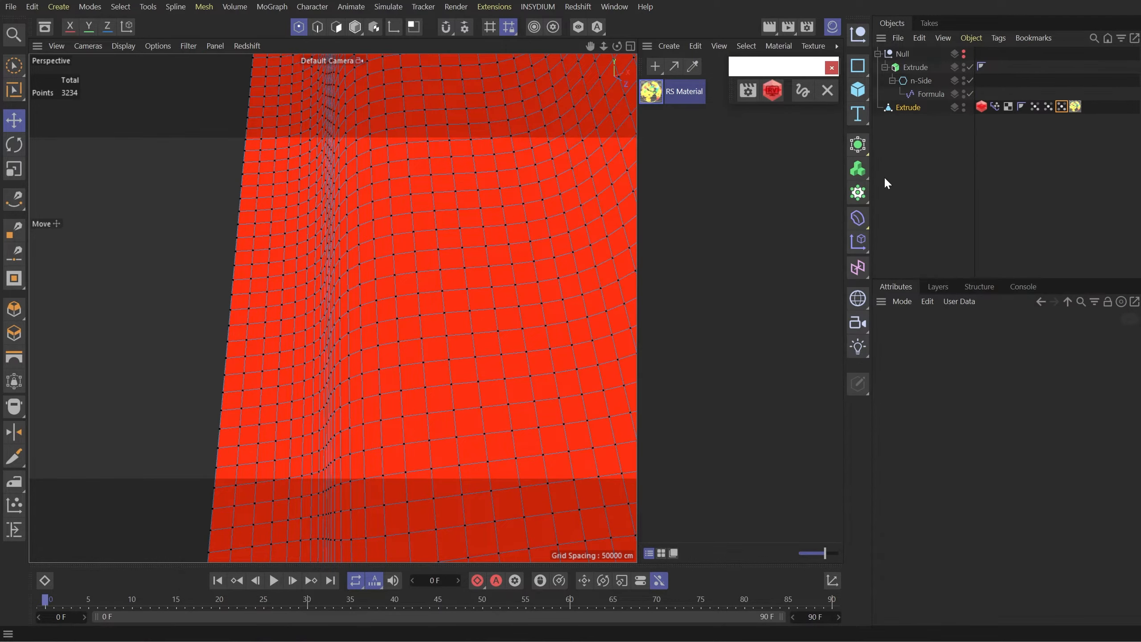
- Set the animation speed in the RS Material to 0.5 for the emission Maxon Noise and 0.8 for the opacity Maxon Noise
{"action": "double_click", "coordinate": [653, 95]}
{"action": "left_click_drag", "start_coordinate": [538, 0], "coordinate": [574, 1]}
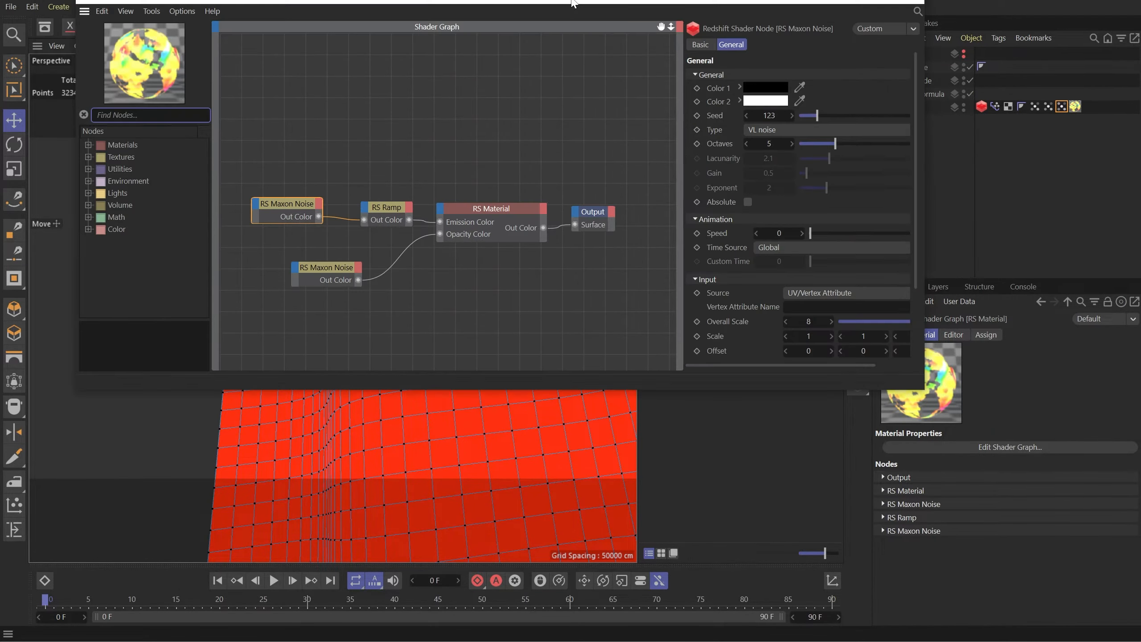
{"action": "left_click", "coordinate": [295, 204]}
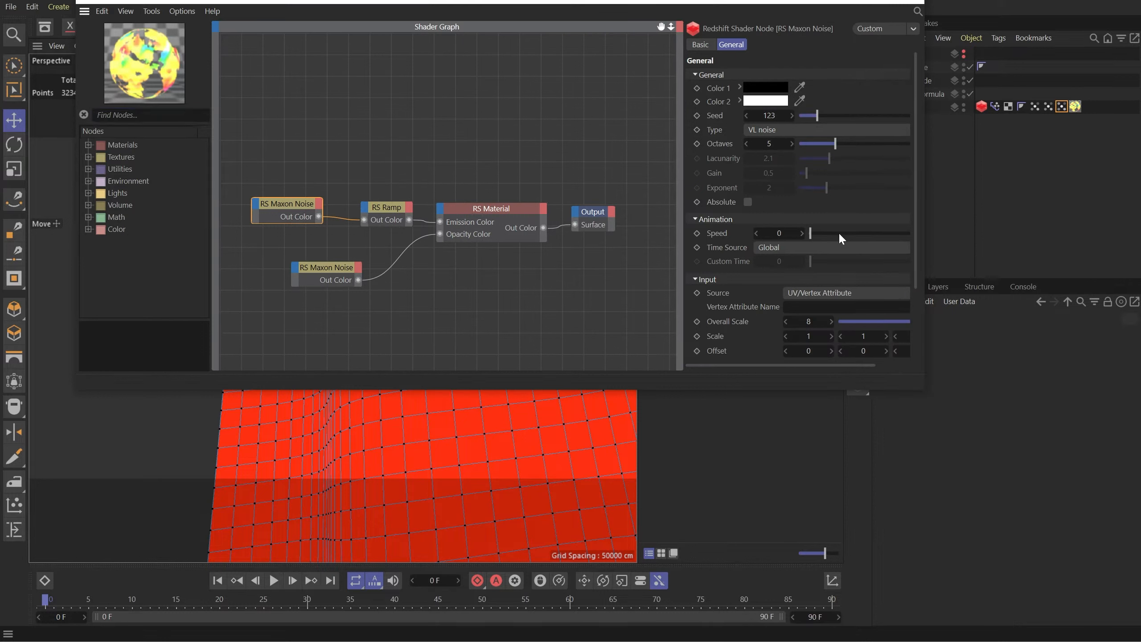
{"action": "left_click", "coordinate": [778, 234]}
{"action": "type", "text": "0.5"}
{"action": "key", "text": "Return"}
{"action": "left_click", "coordinate": [332, 275]}
{"action": "left_click", "coordinate": [781, 234]}
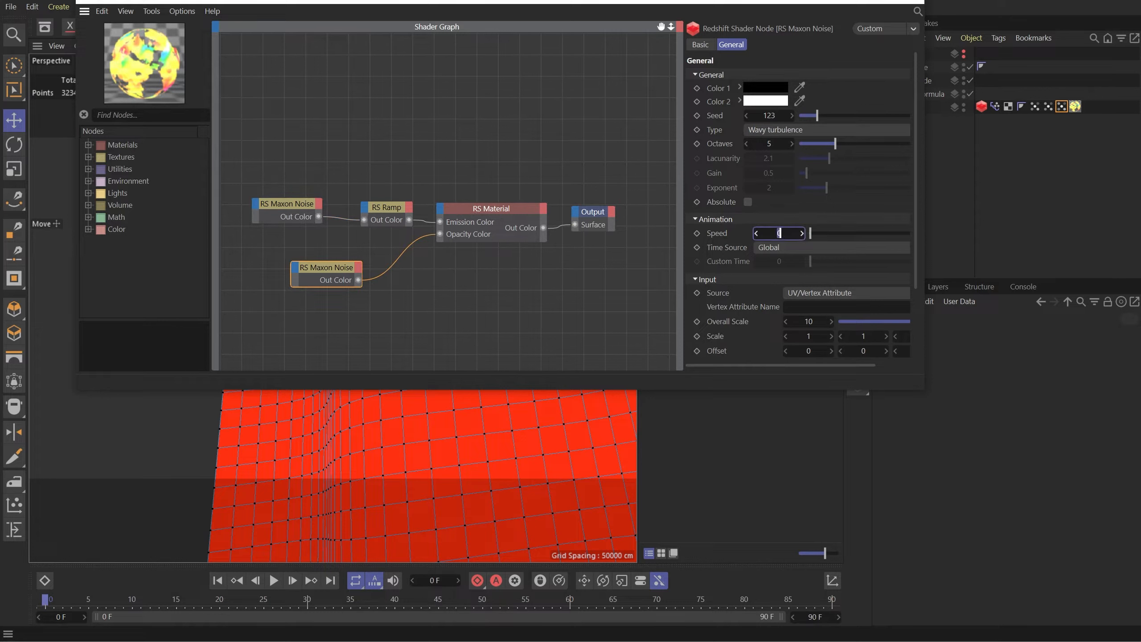
{"action": "type", "text": ".8"}
{"action": "key", "text": "Return"}
- Set the first scale value of the emission Maxon Noise to 5 and close the shader graph
{"action": "left_click_drag", "start_coordinate": [317, 204], "coordinate": [287, 225]}
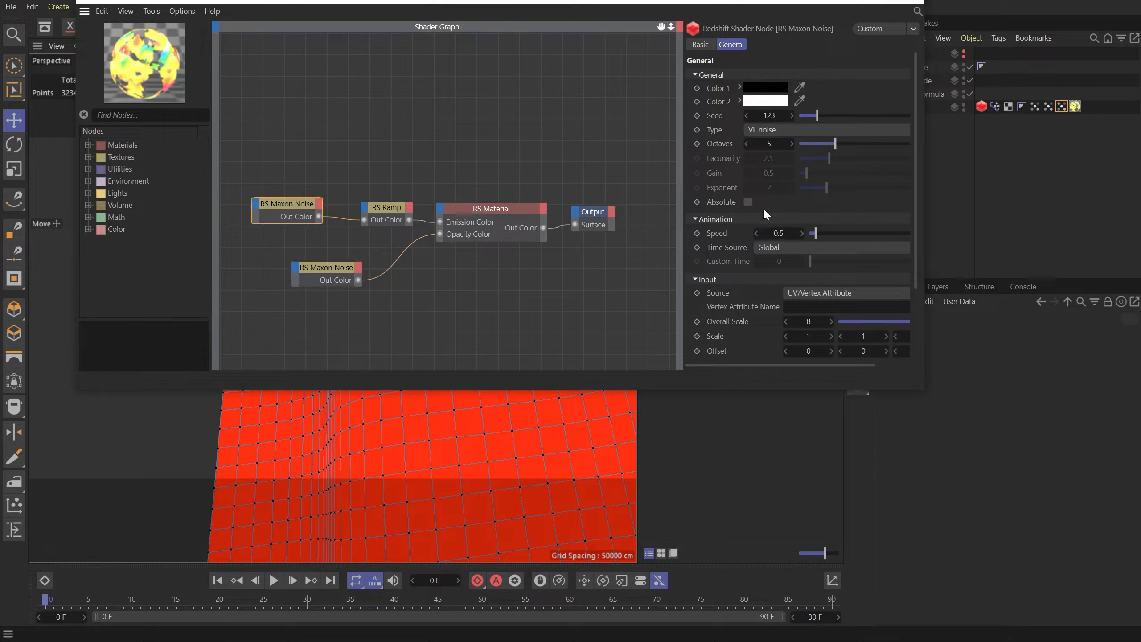
{"action": "left_click", "coordinate": [810, 321]}
{"action": "key", "text": "Tab"}
{"action": "type", "text": "5"}
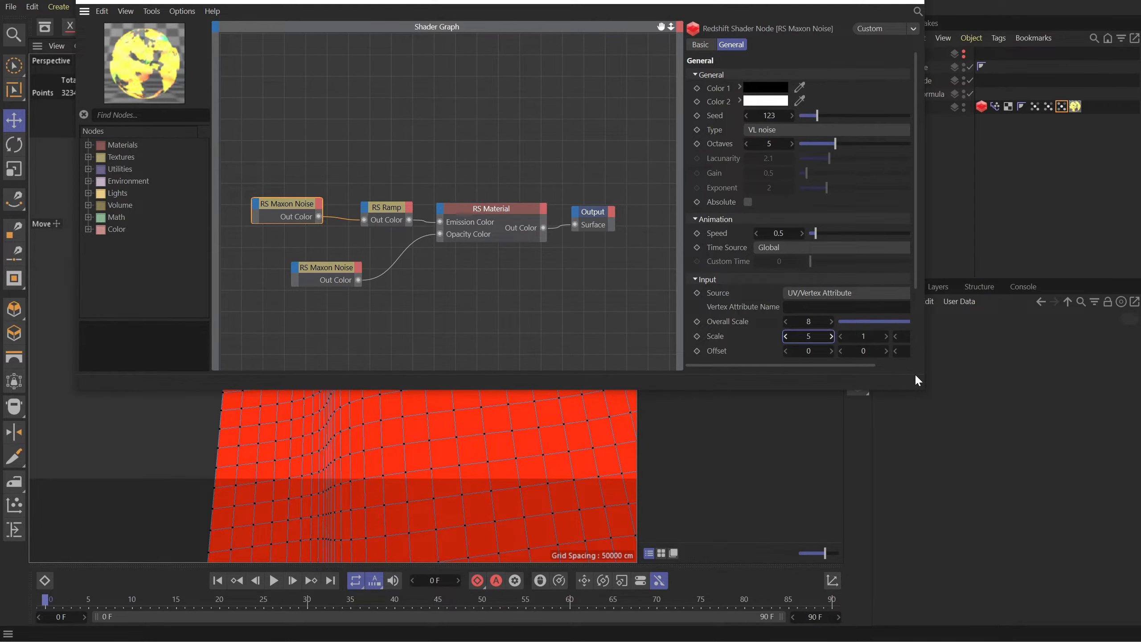
{"action": "left_click", "coordinate": [912, 2]}
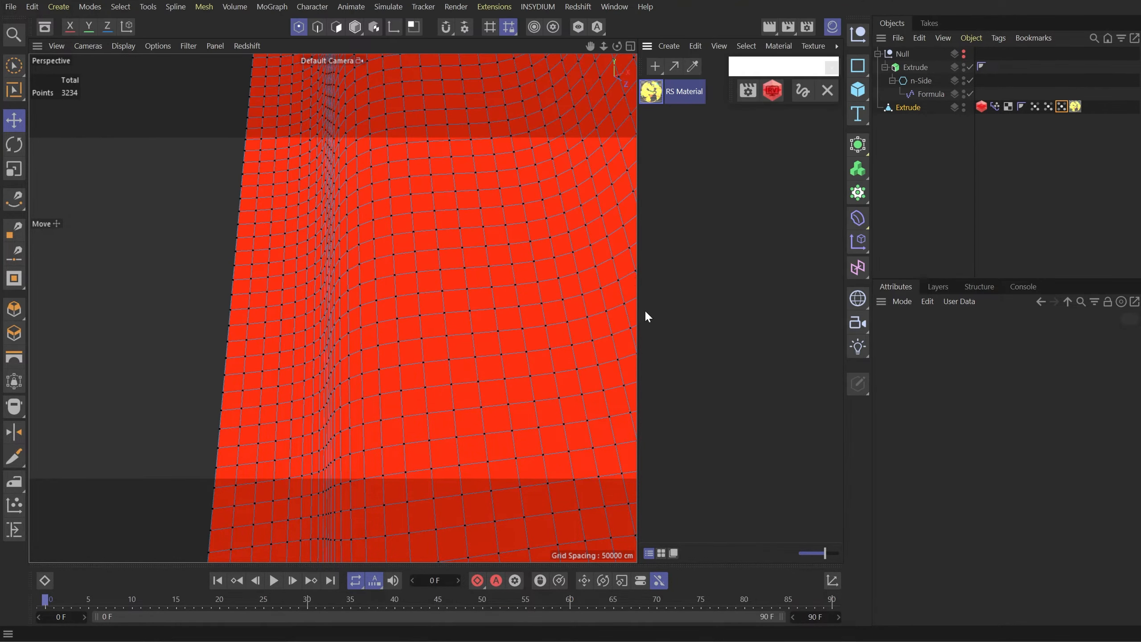
- Open the Redshift RenderView, start the live preview, and reframe the camera to face the whole curtain
{"action": "left_click", "coordinate": [772, 101]}
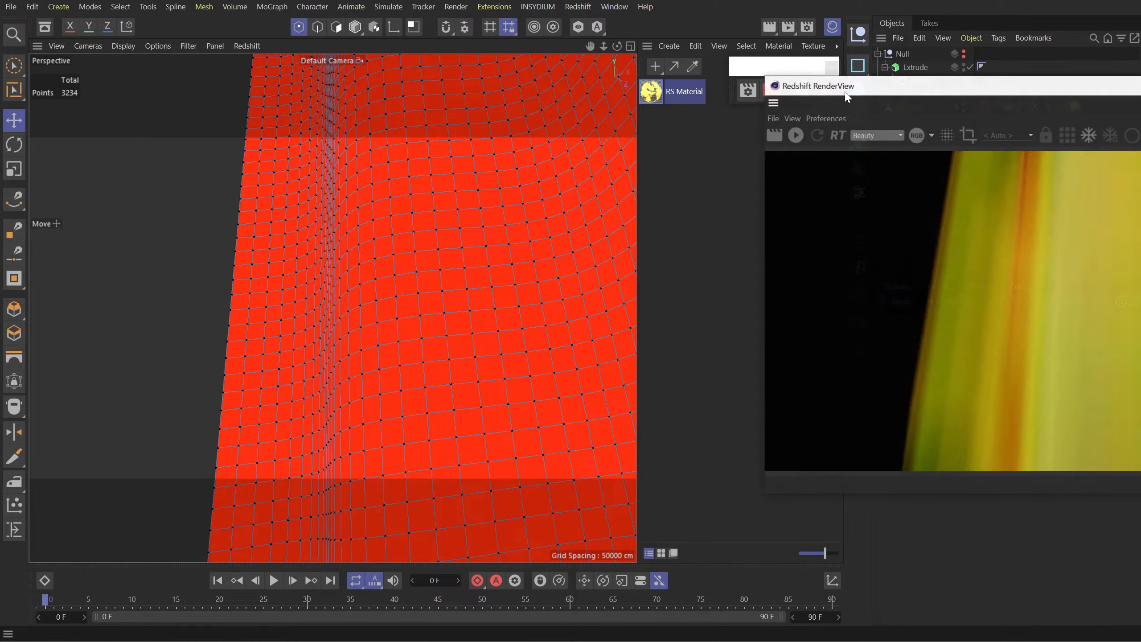
{"action": "mouse_move", "coordinate": [867, 84]}
{"action": "left_mouse_down"}
{"action": "mouse_move", "coordinate": [400, 106]}
{"action": "mouse_move", "coordinate": [657, 111]}
{"action": "left_mouse_up"}
{"action": "left_click", "coordinate": [328, 157]}
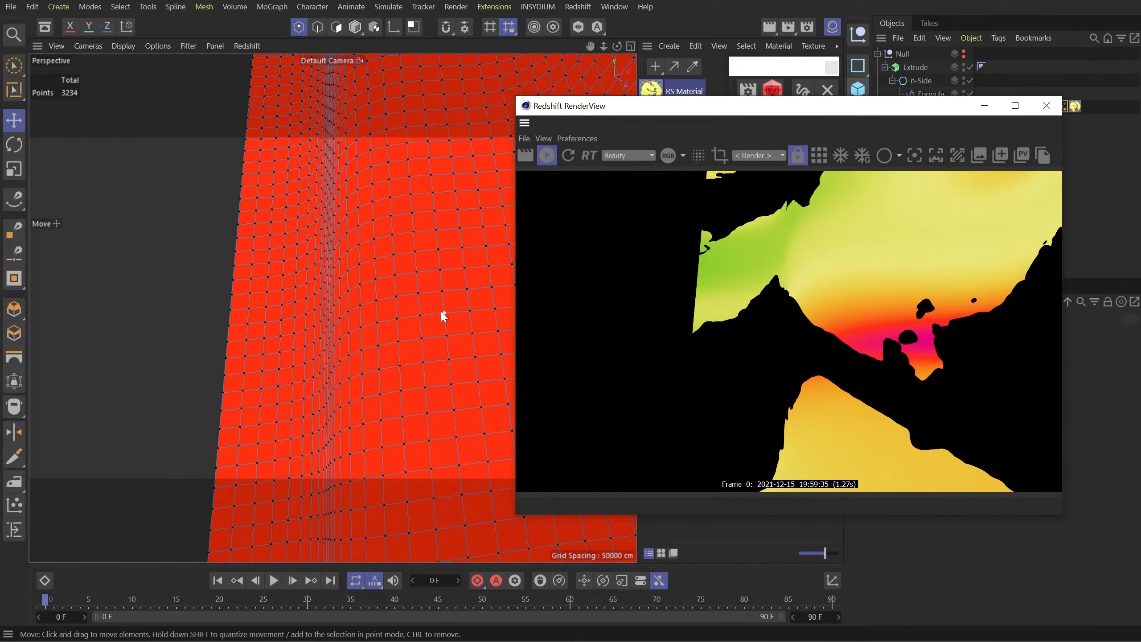
{"action": "mouse_move", "coordinate": [444, 313]}
{"action": "left_mouse_down", "text": "alt"}
{"action": "mouse_move", "coordinate": [288, 341]}
{"action": "mouse_move", "coordinate": [390, 312]}
{"action": "mouse_move", "coordinate": [491, 346]}
{"action": "mouse_move", "coordinate": [252, 333]}
{"action": "mouse_move", "coordinate": [289, 317]}
{"action": "mouse_move", "coordinate": [275, 392]}
{"action": "left_mouse_up", "text": "alt"}
{"action": "left_click_drag", "start_coordinate": [116, 593], "coordinate": [4, 593]}
{"action": "middle_click_drag", "start_coordinate": [262, 378], "coordinate": [280, 382], "text": "alt"}
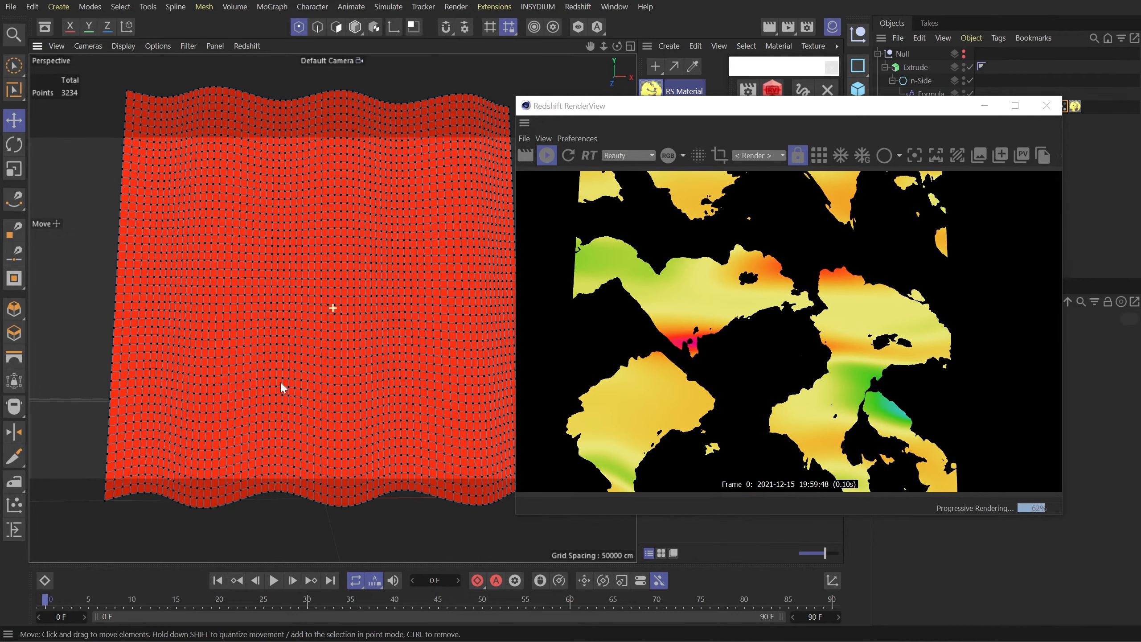
- Widen the curtain by setting the n-Side spline's radius to 800 cm, reframe it in the live preview, and close the RenderView
{"action": "left_click_drag", "start_coordinate": [912, 107], "coordinate": [641, 131]}
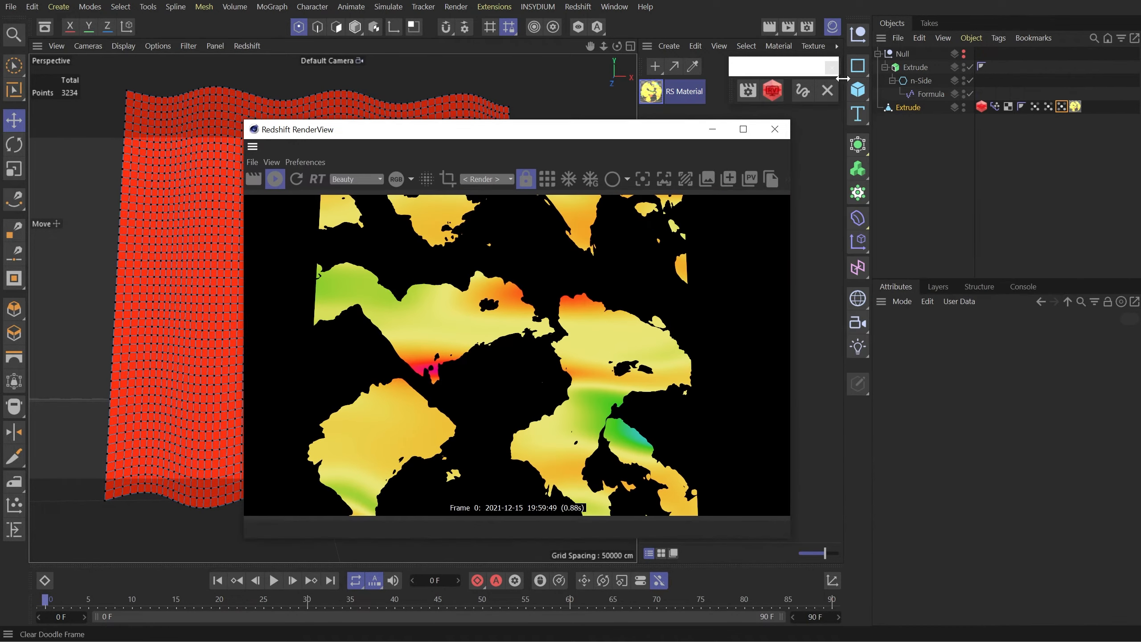
{"action": "left_click", "coordinate": [919, 79]}
{"action": "left_click", "coordinate": [942, 334]}
{"action": "left_click", "coordinate": [982, 365]}
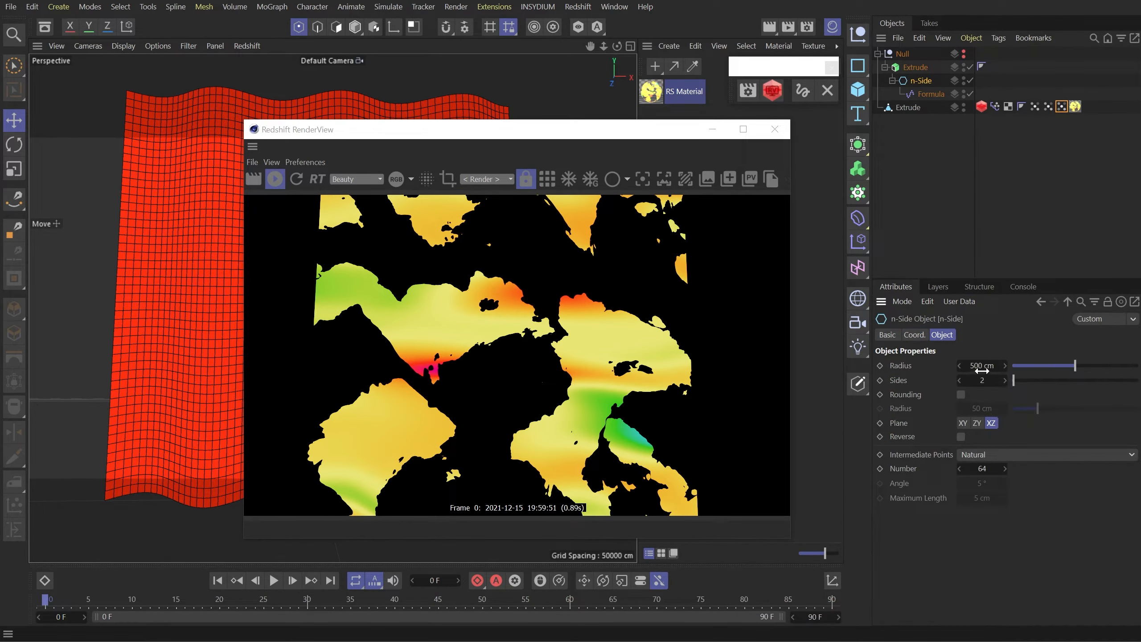
{"action": "type", "text": "800"}
{"action": "key", "text": "Return"}
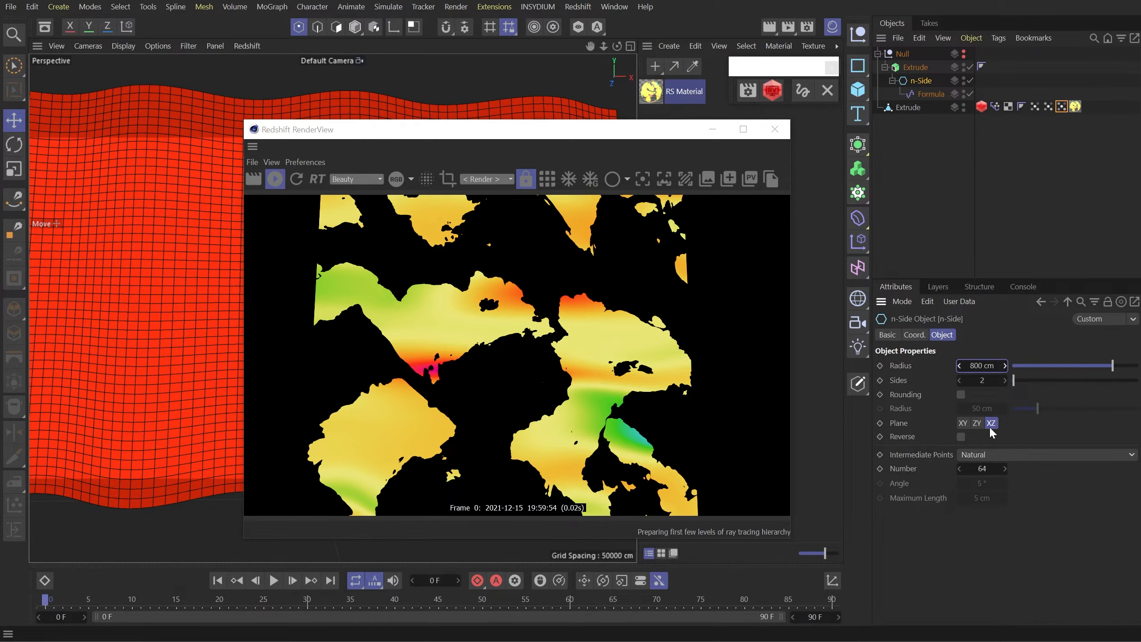
{"action": "left_click_drag", "start_coordinate": [504, 133], "coordinate": [733, 131]}
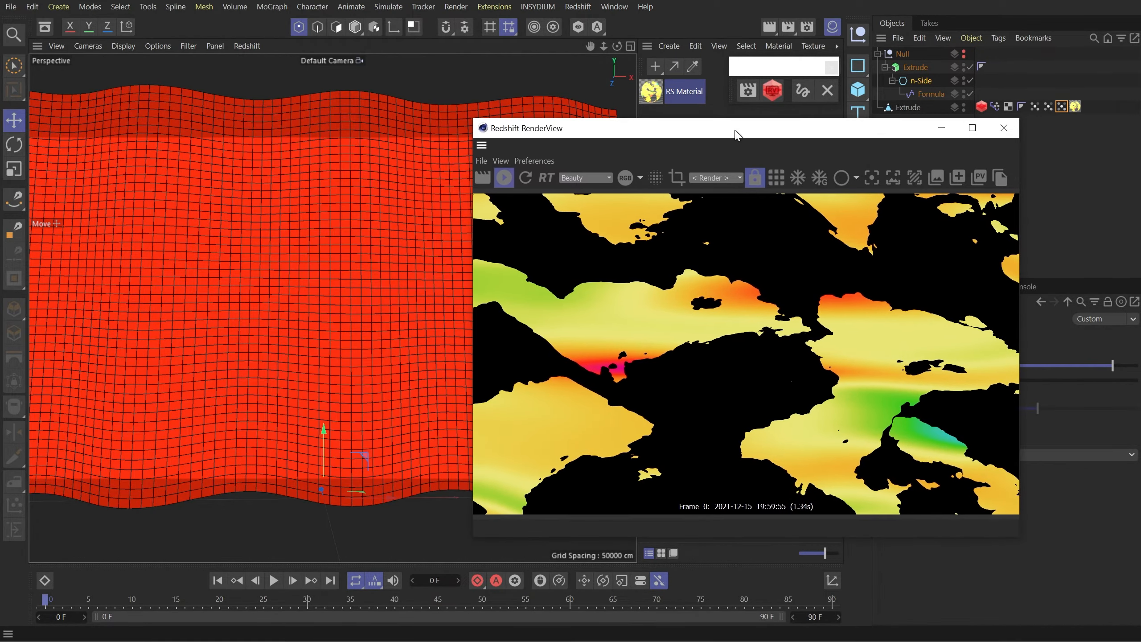
{"action": "left_click_drag", "start_coordinate": [260, 269], "coordinate": [314, 291], "text": "alt"}
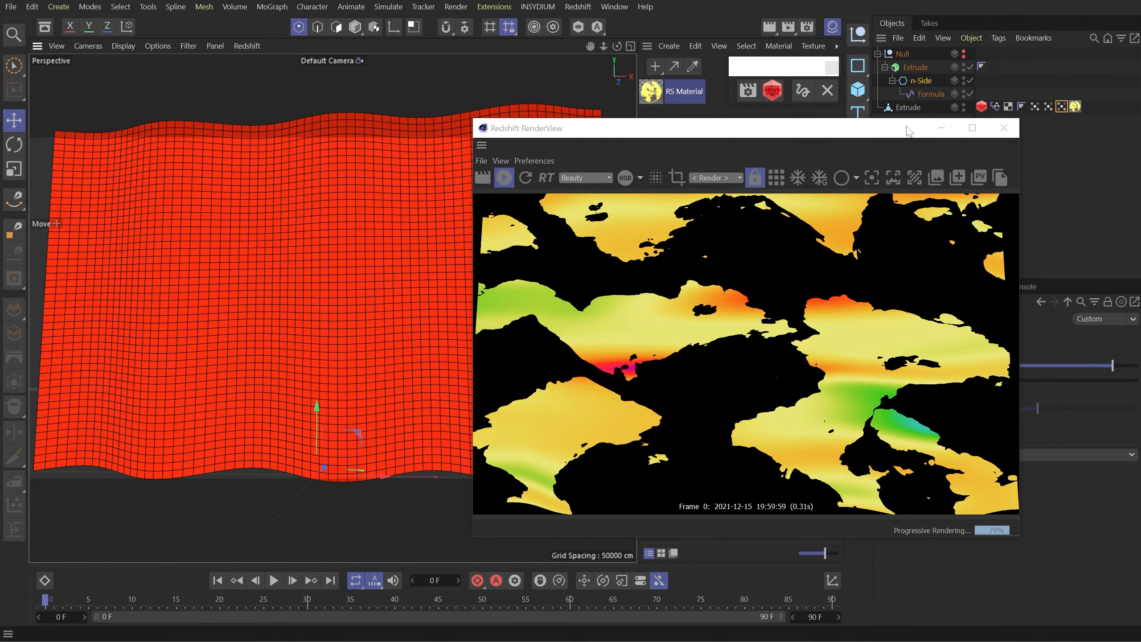
{"action": "left_click", "coordinate": [1004, 127]}
- Load the Sky 3 preset into the RS Ramp of the RS Material and invert the gradient to run from black to white
{"action": "double_click", "coordinate": [681, 99]}
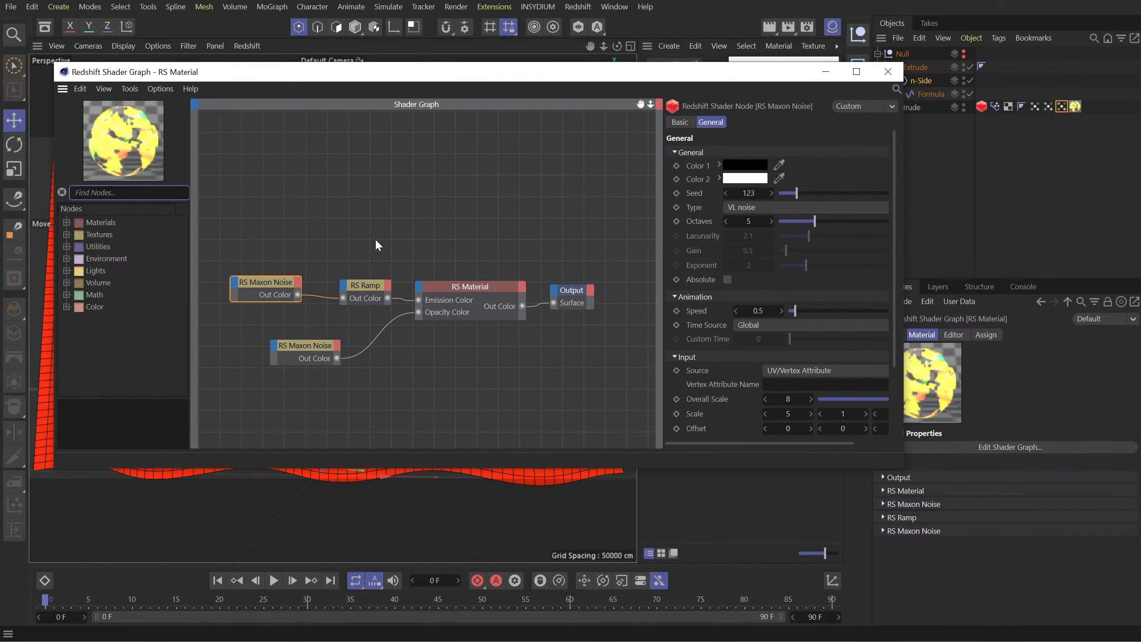
{"action": "left_click", "coordinate": [358, 296]}
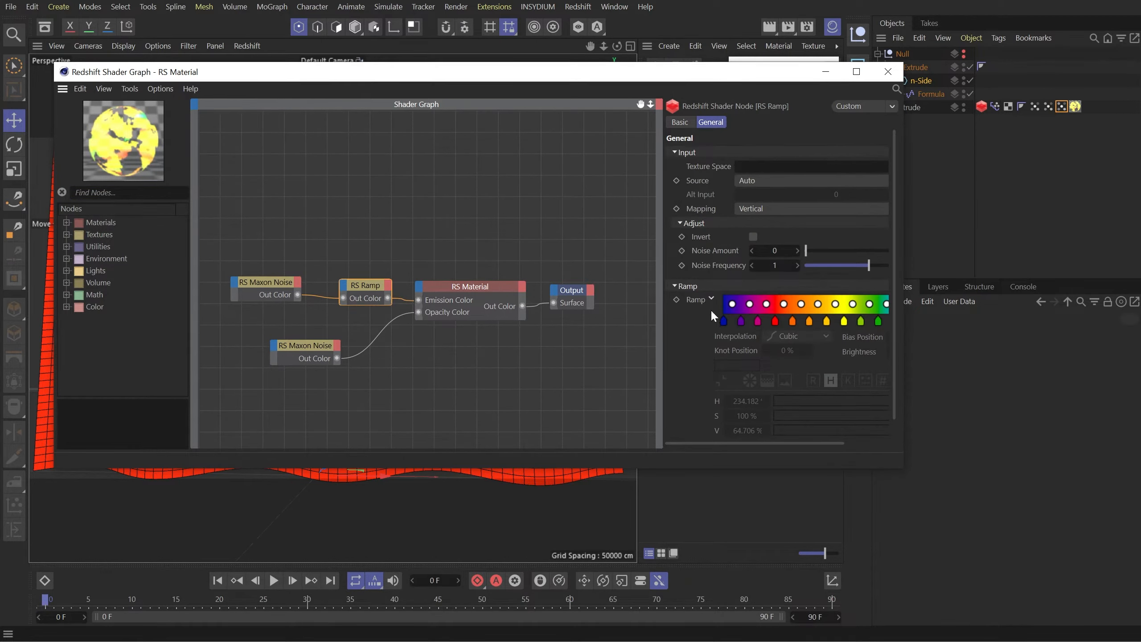
{"action": "left_click", "coordinate": [711, 298]}
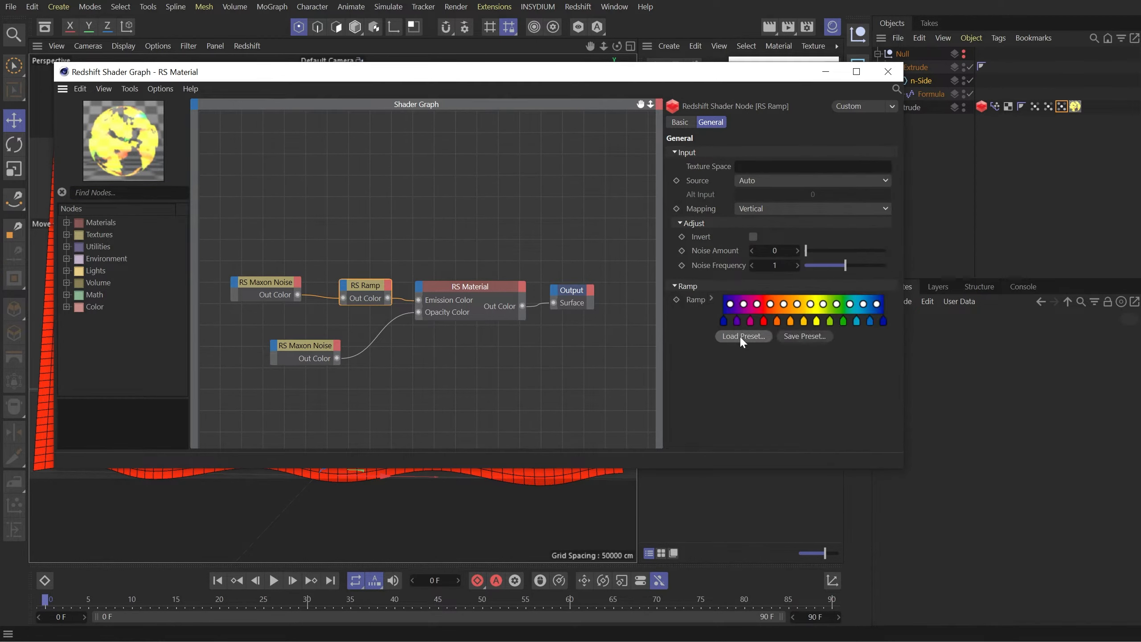
{"action": "left_click", "coordinate": [740, 335]}
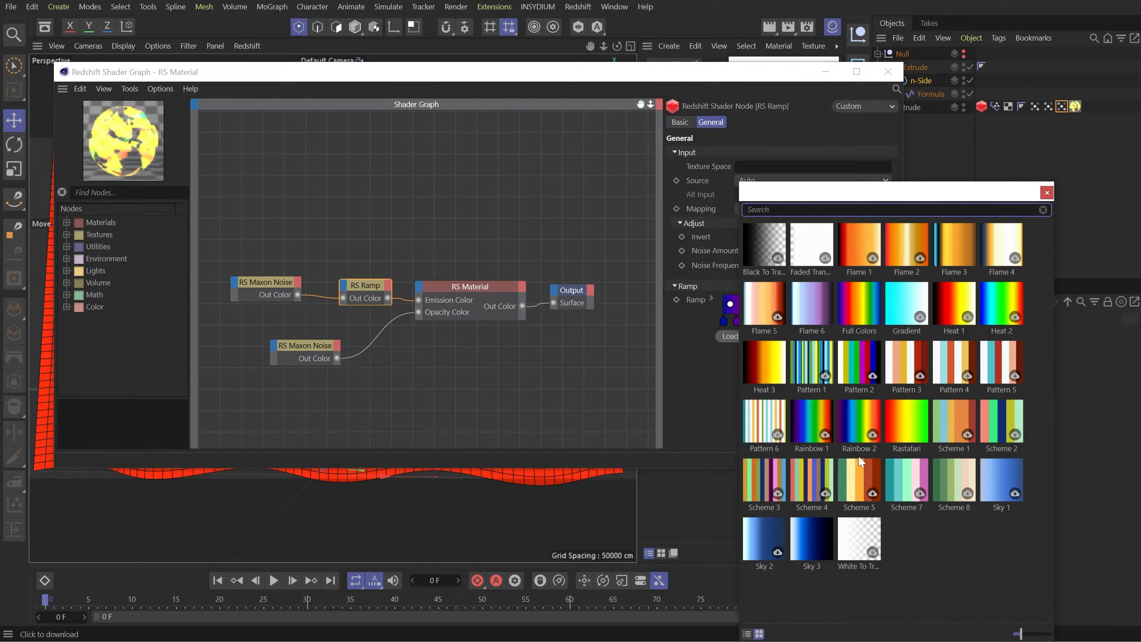
{"action": "double_click", "coordinate": [814, 550]}
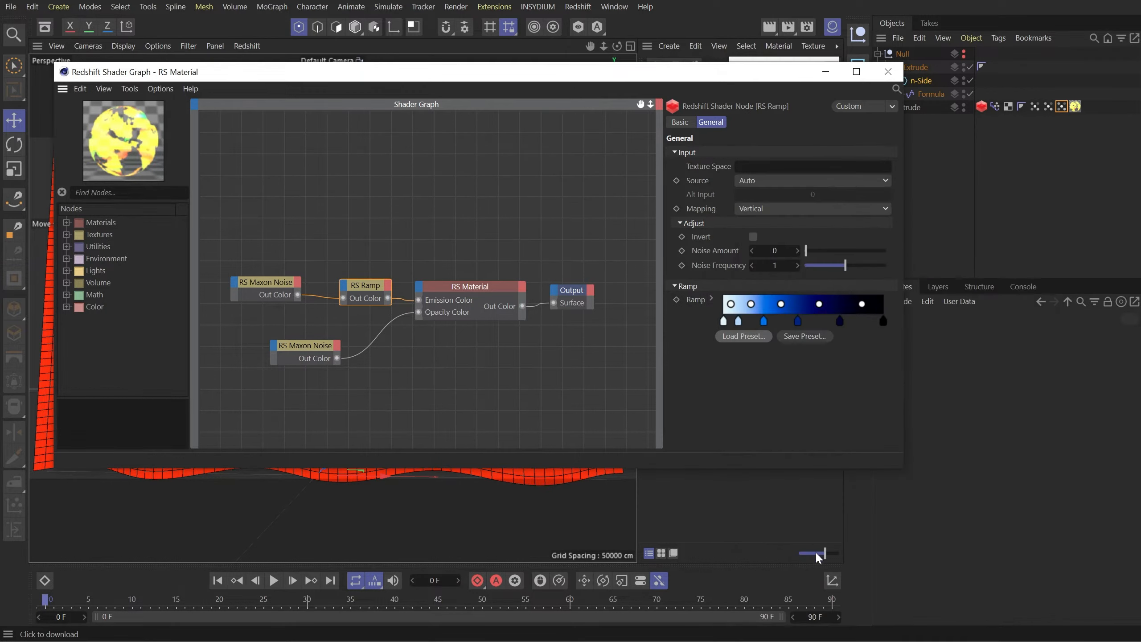
{"action": "right_click", "coordinate": [758, 314]}
{"action": "left_click", "coordinate": [786, 339]}
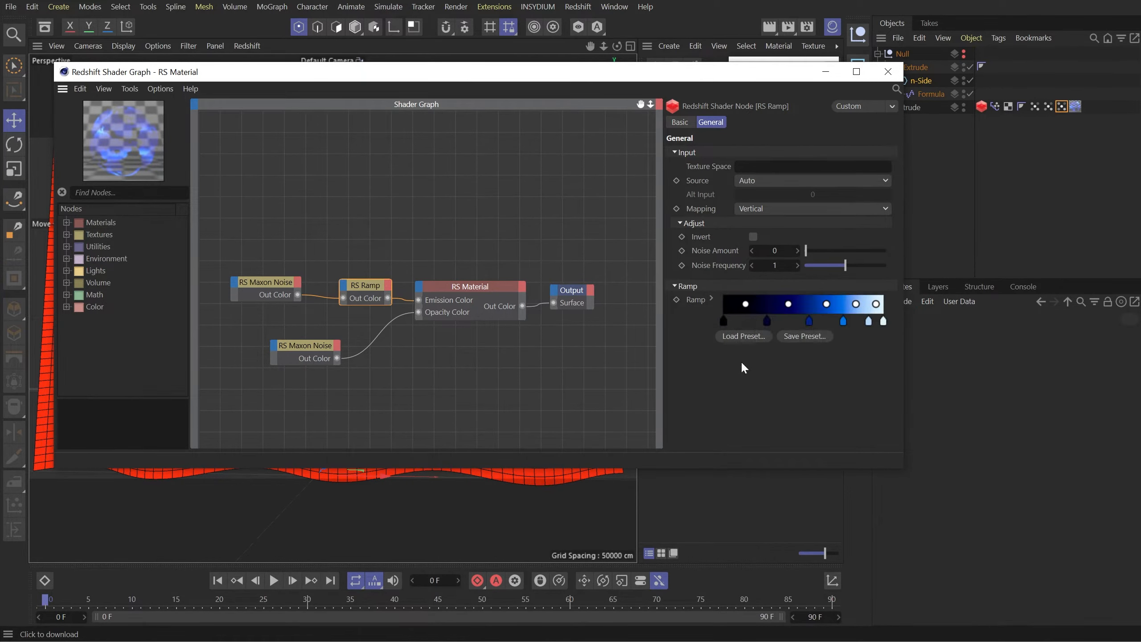
{"action": "left_click", "coordinate": [888, 71]}
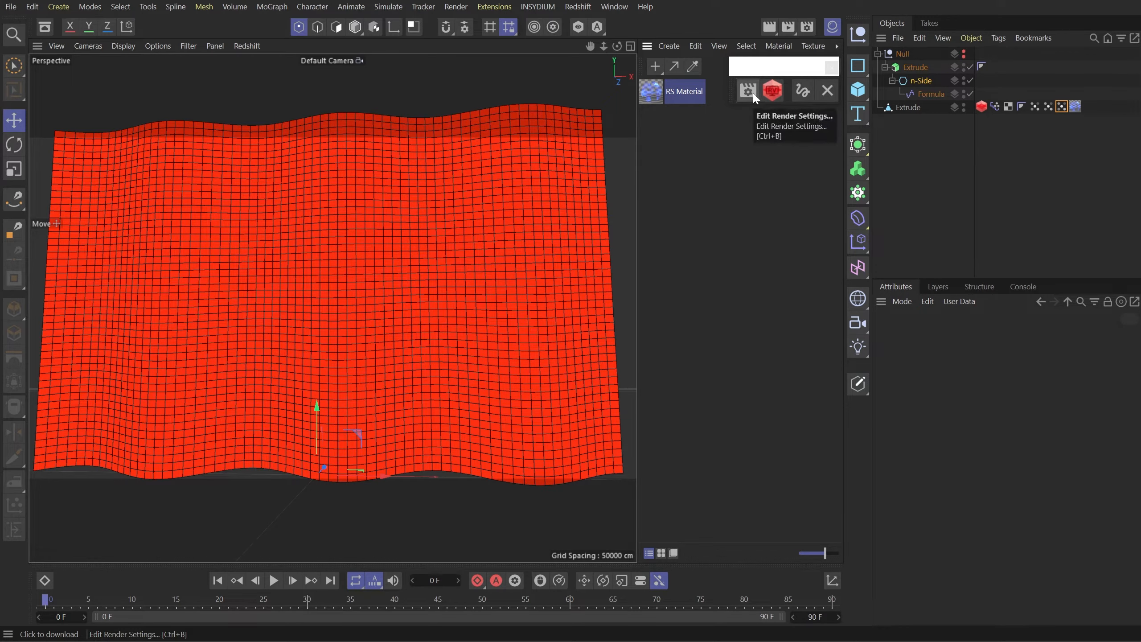
- Render a preview of the curtain in the Redshift RenderView and set the output resolution to 640 x 360 pixels in the render settings
{"action": "left_click", "coordinate": [772, 92]}
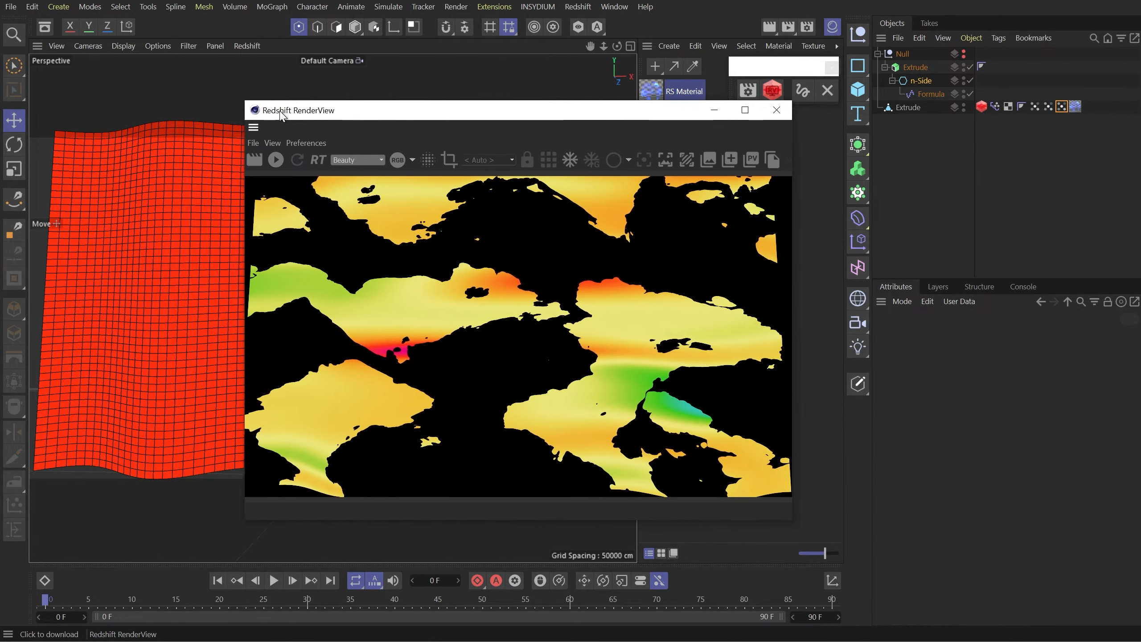
{"action": "left_click", "coordinate": [229, 163]}
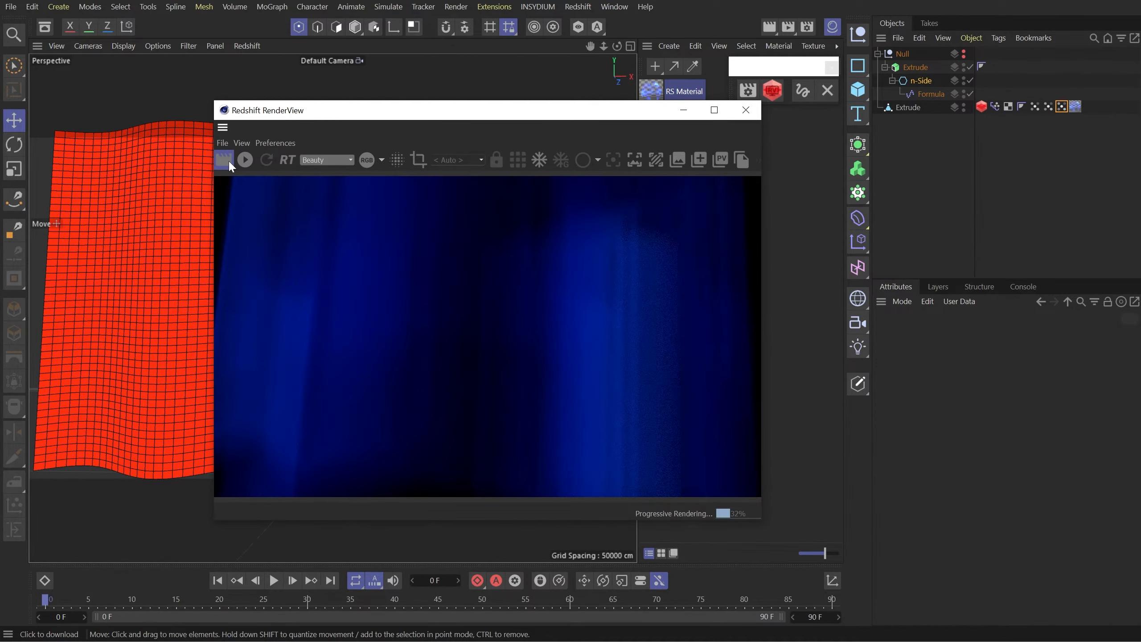
{"action": "left_click", "coordinate": [748, 92]}
{"action": "left_click_drag", "start_coordinate": [801, 77], "coordinate": [365, 97]}
{"action": "left_click", "coordinate": [340, 165]}
{"action": "double_click", "coordinate": [552, 161]}
{"action": "type", "text": "640"}
{"action": "key", "text": "Tab"}
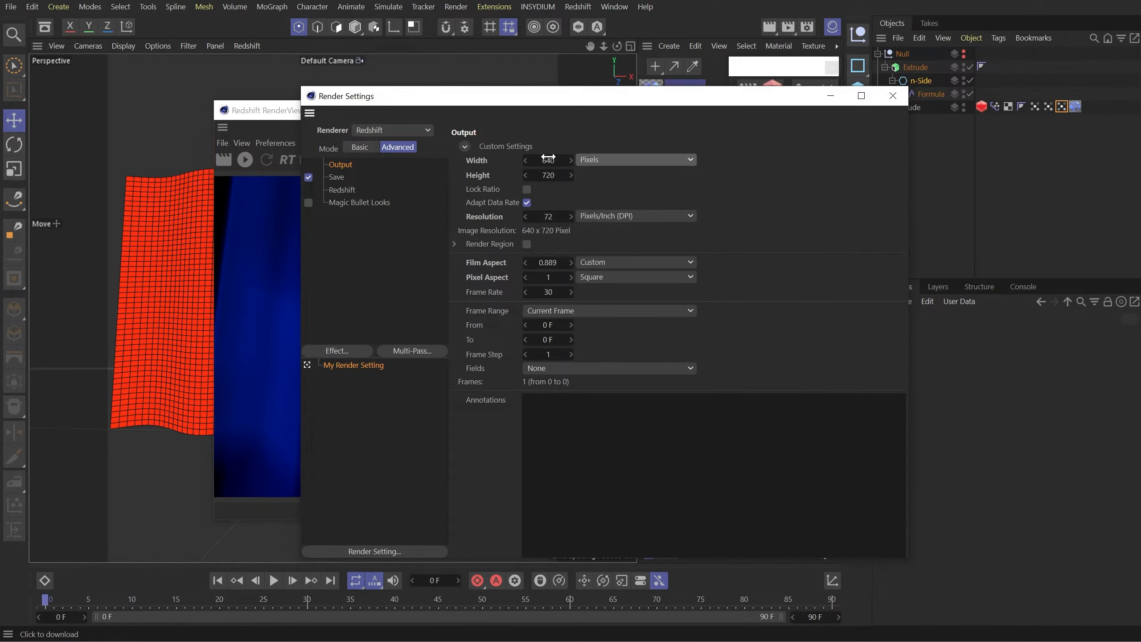
{"action": "key", "text": "BackSpace"}
{"action": "type", "text": "360"}
{"action": "key", "text": "Return"}
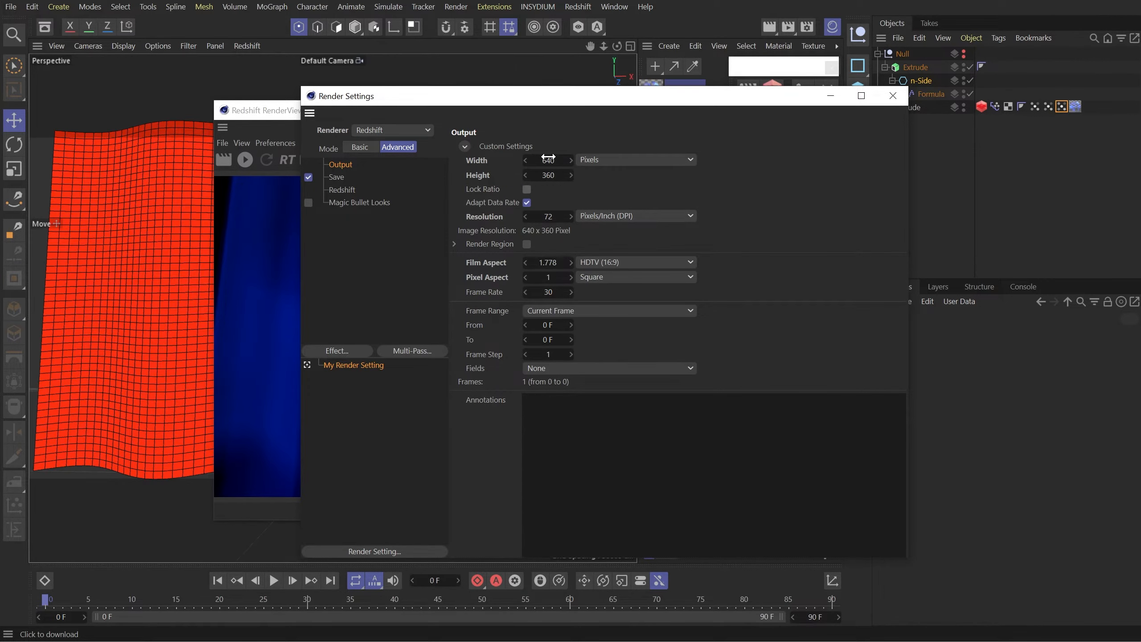
- With the frame range set to All Frames, render the curtain animation to the Picture Viewer without saving and play it back
{"action": "left_click", "coordinate": [562, 314]}
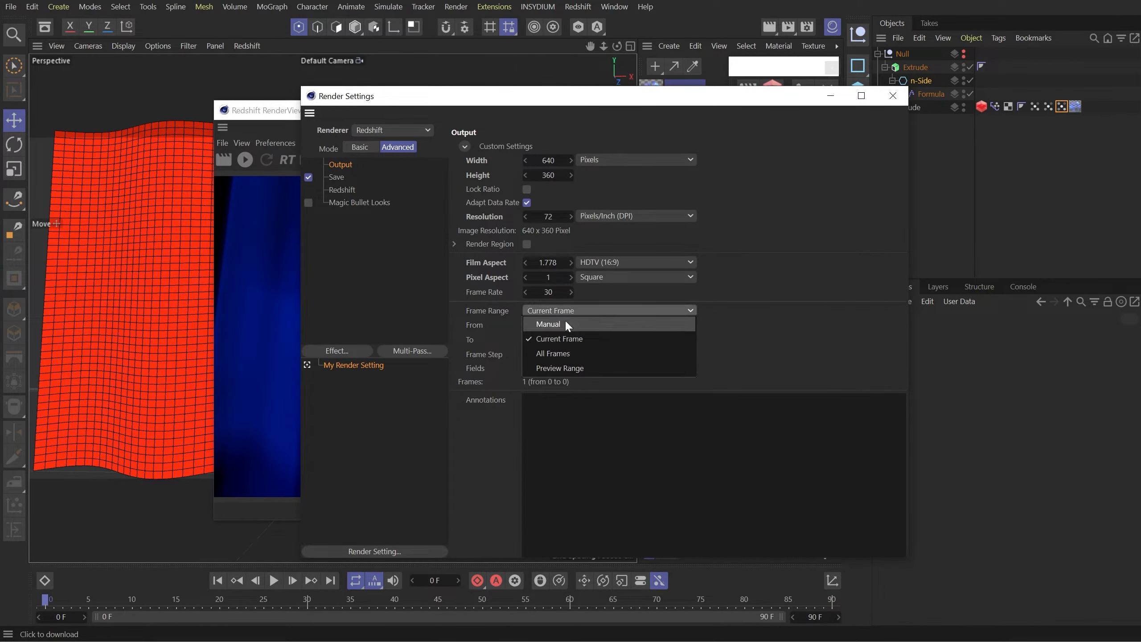
{"action": "left_click", "coordinate": [561, 354]}
{"action": "left_click", "coordinate": [892, 97]}
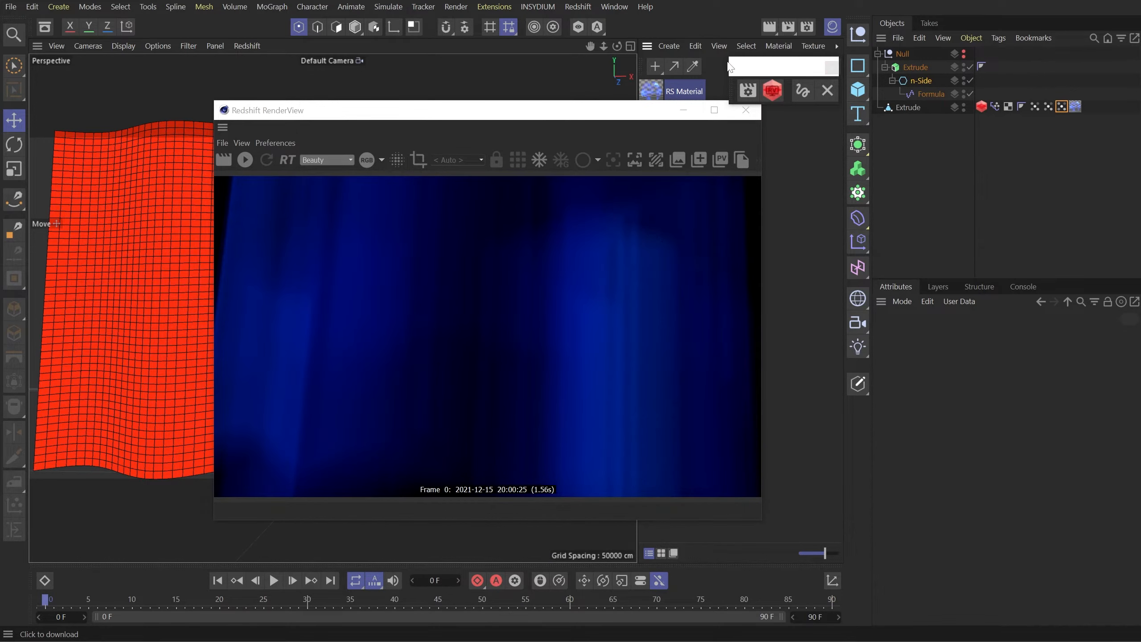
{"action": "left_click", "coordinate": [788, 26]}
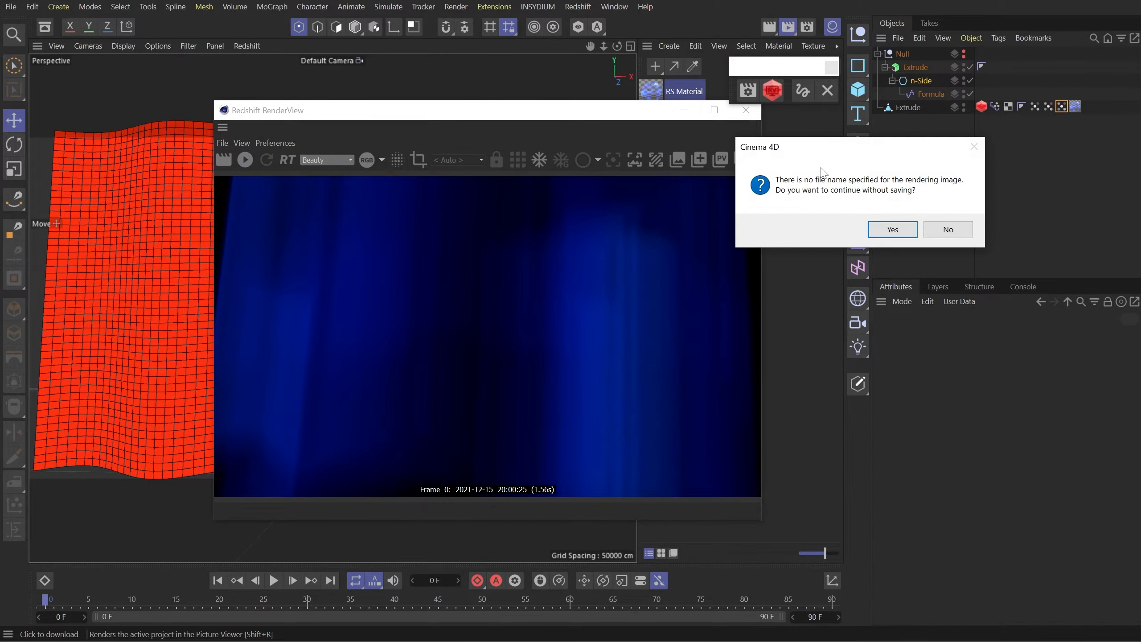
{"action": "left_click", "coordinate": [891, 230]}
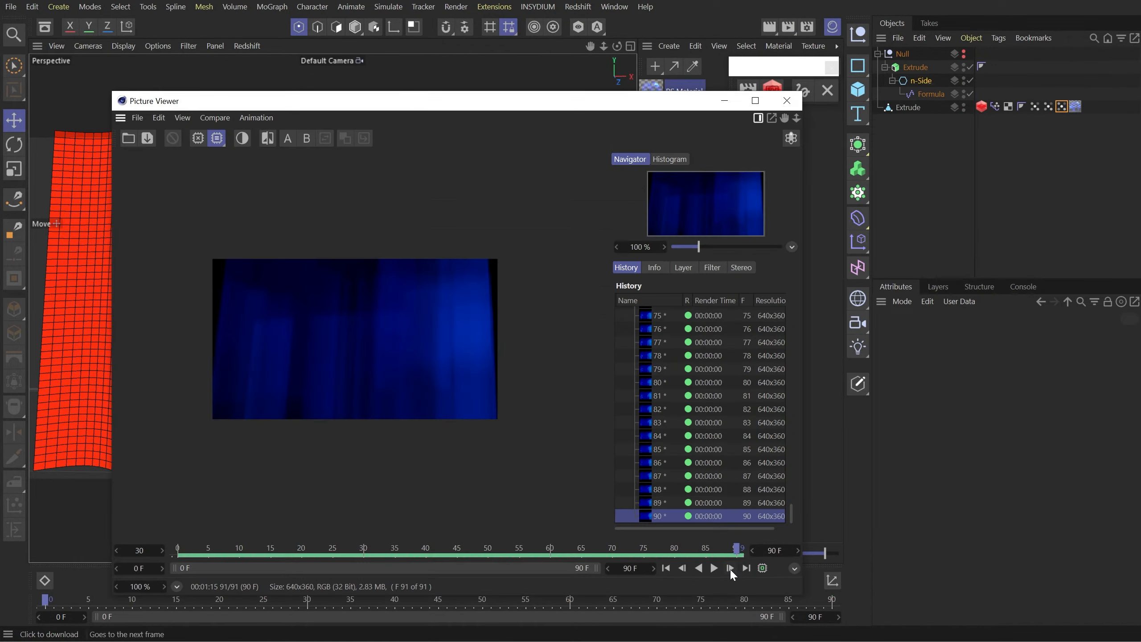
{"action": "left_click", "coordinate": [715, 568]}
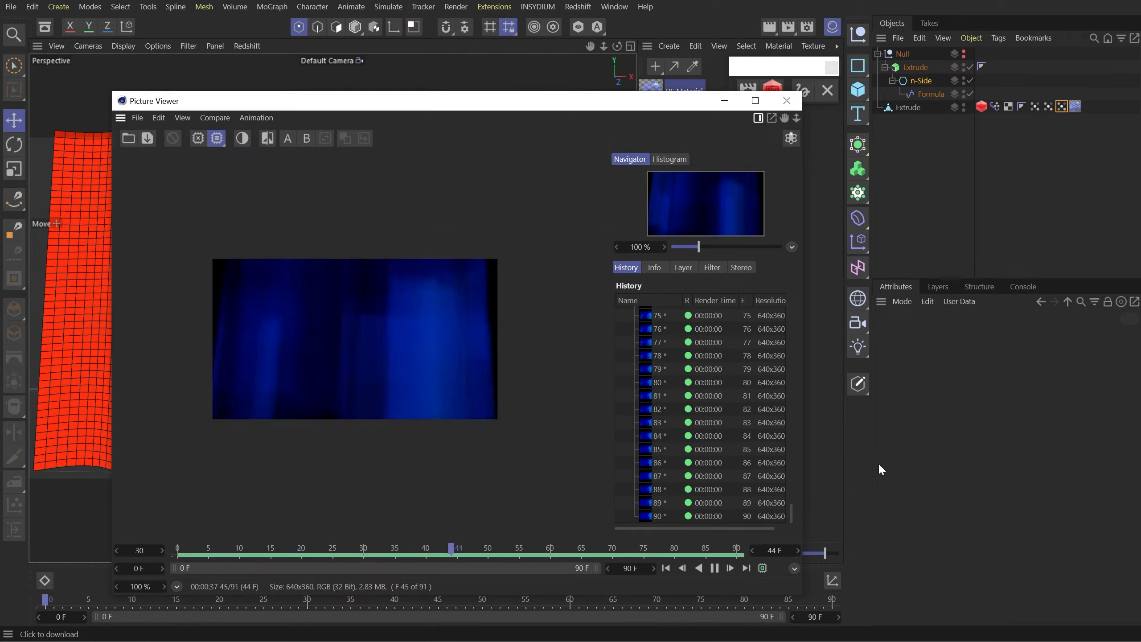
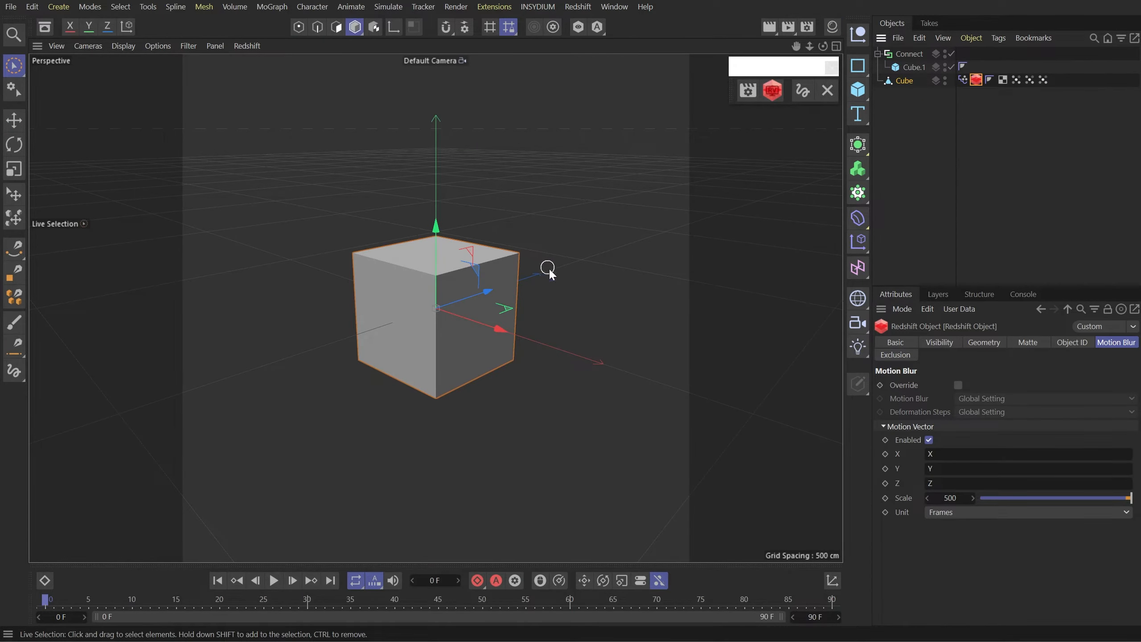
- Set the X, Y and Z segments of the Cube.1 primitive inside the Connect object to 50 each
{"action": "left_click", "coordinate": [298, 26]}
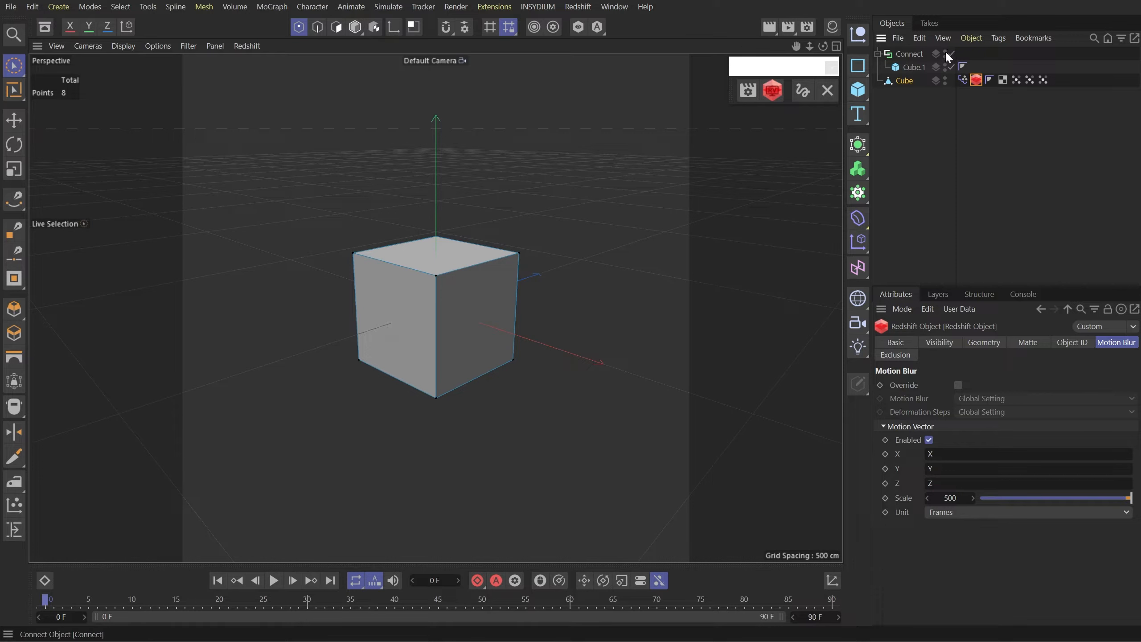
{"action": "left_click", "coordinate": [914, 67]}
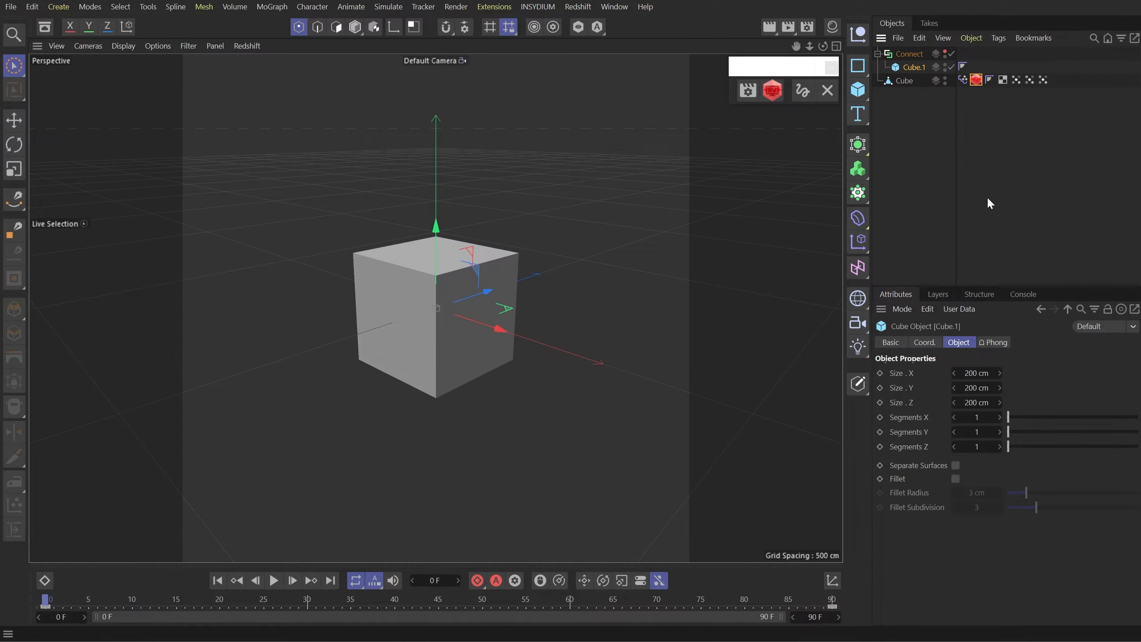
{"action": "left_click_drag", "start_coordinate": [921, 419], "coordinate": [912, 444]}
{"action": "left_click_drag", "start_coordinate": [1008, 431], "coordinate": [1139, 419]}
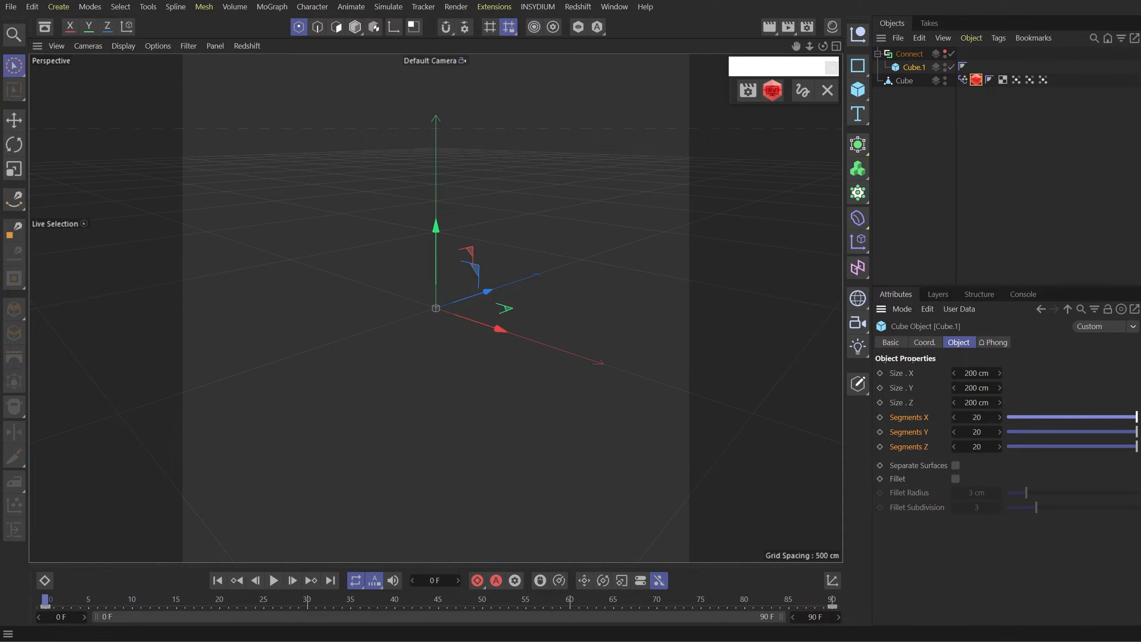
{"action": "left_click", "coordinate": [984, 421]}
{"action": "type", "text": "50"}
{"action": "key", "text": "ctrl+Return"}
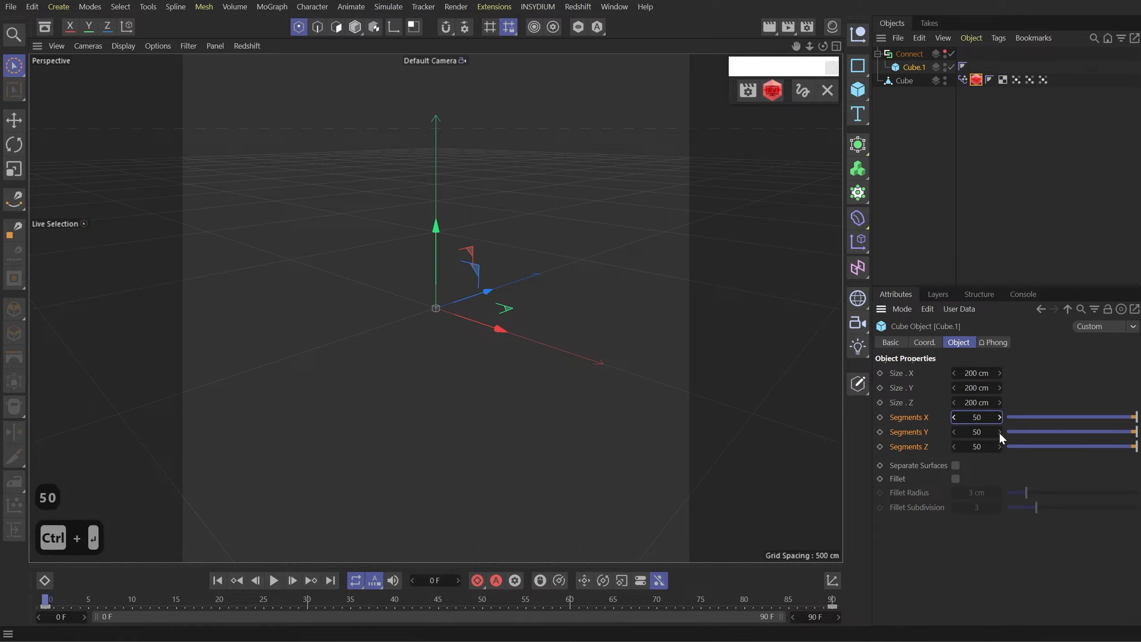
- Create a polygon mesh copy of the subdivided Cube.1 primitive with Current State to Object
{"action": "left_click", "coordinate": [905, 81]}
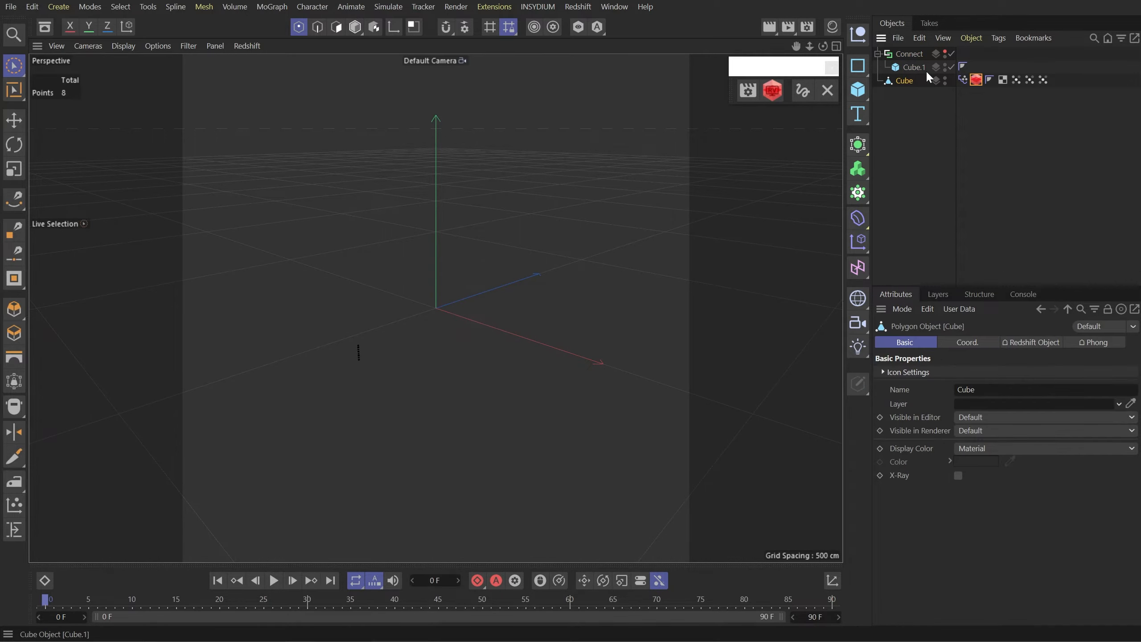
{"action": "left_click", "coordinate": [913, 67]}
{"action": "key", "text": "shift+c"}
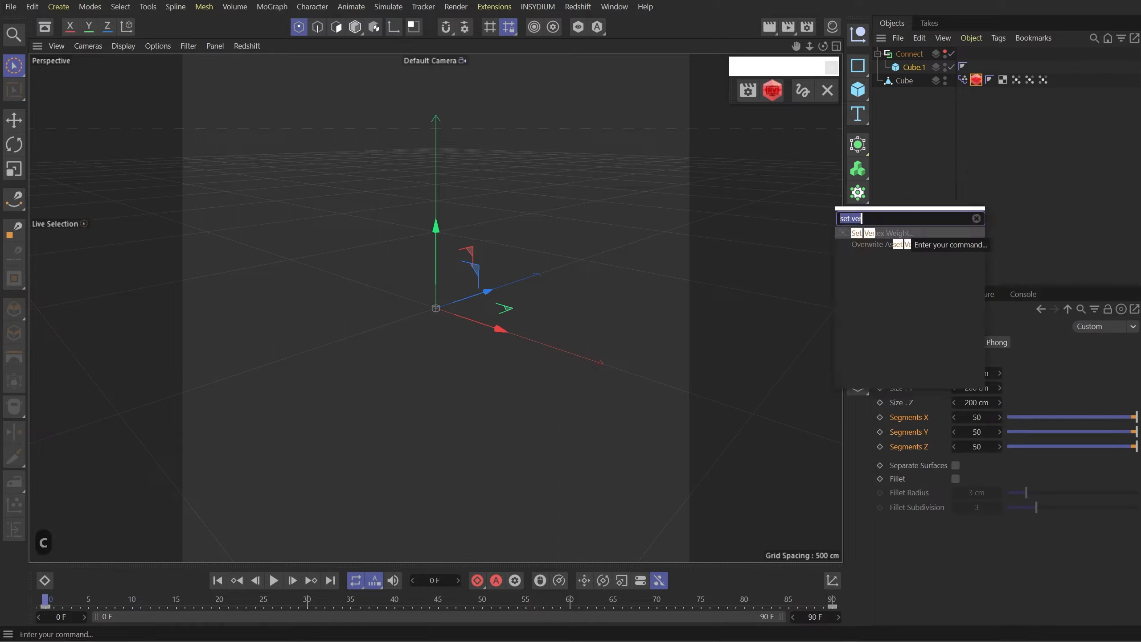
{"action": "type", "text": "c"}
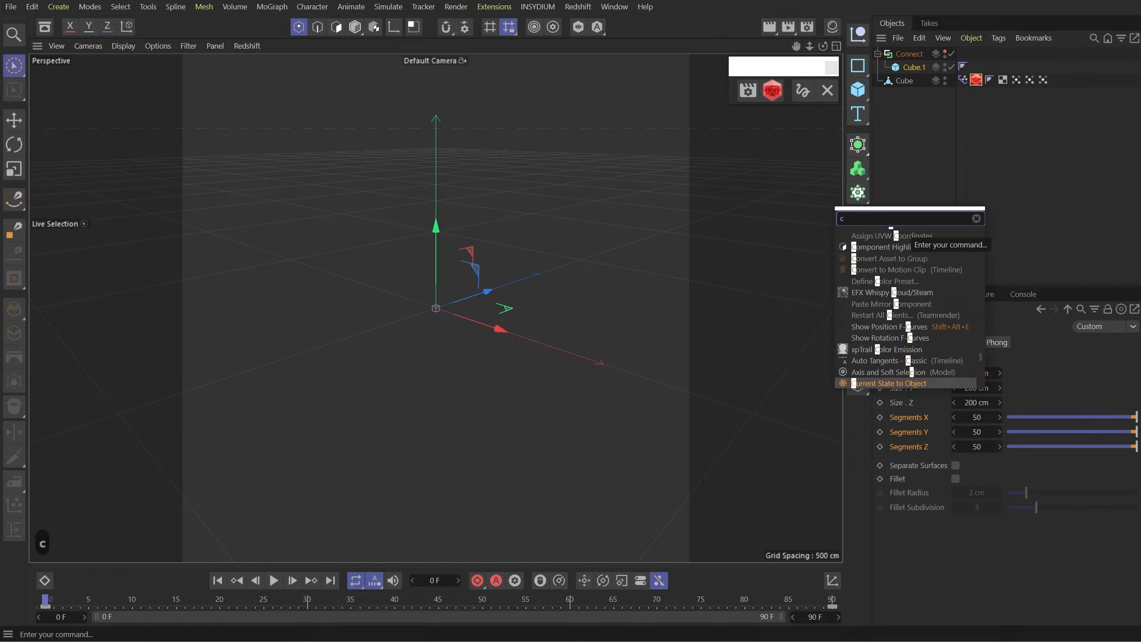
{"action": "type", "text": "urr"}
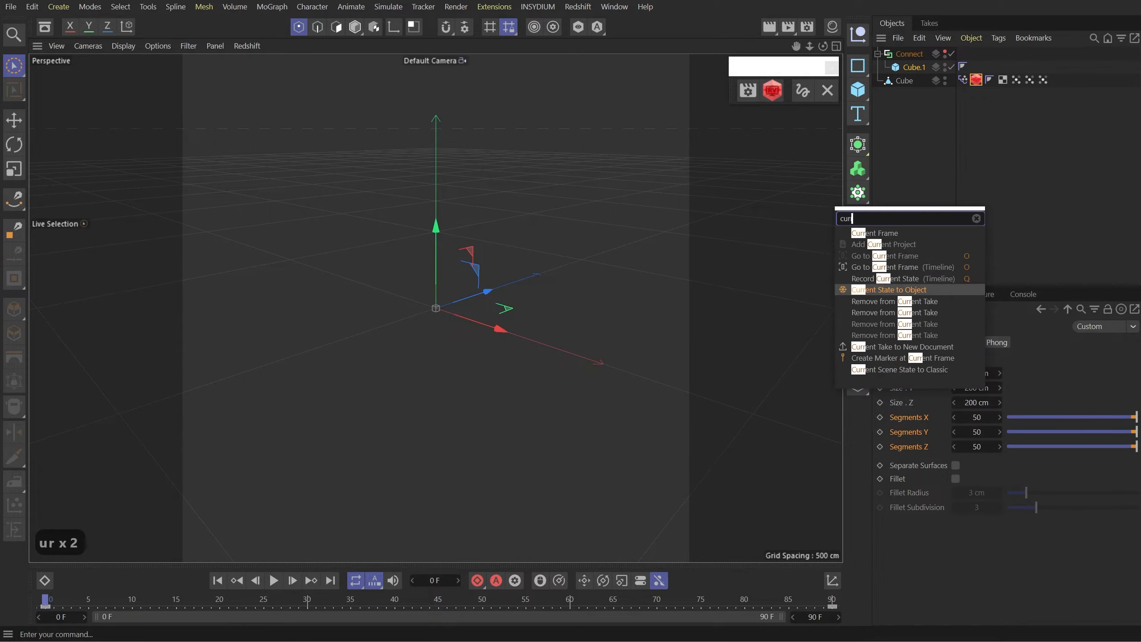
{"action": "key", "text": "Return"}
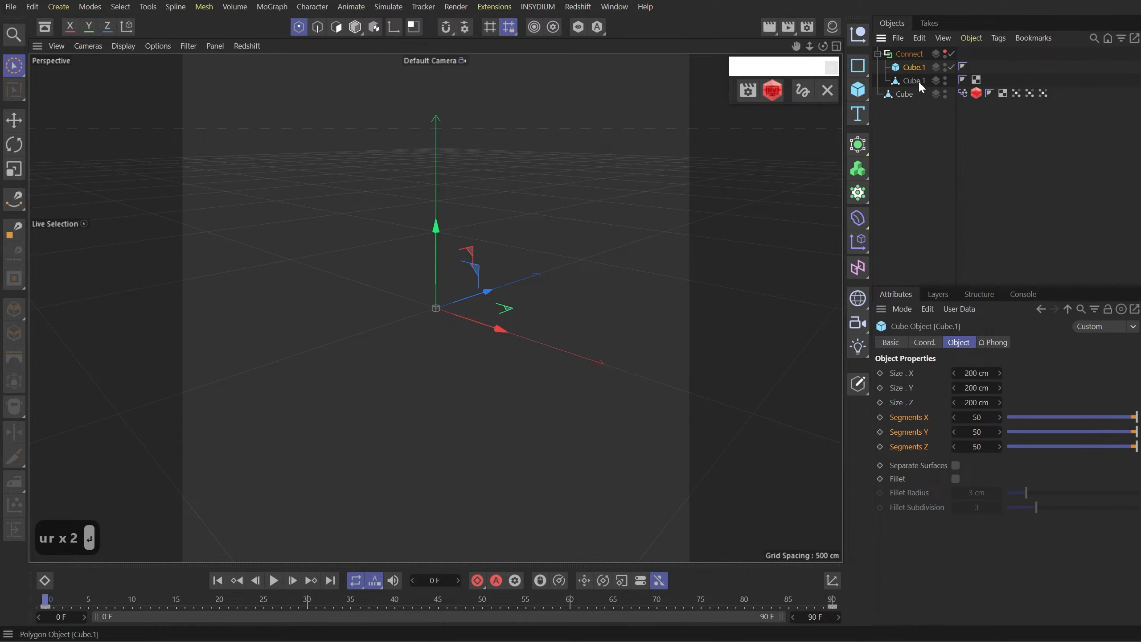
- Take the new Cube.1 mesh out of Connect, transfer the old Cube's Pose Morph, Redshift, UVW and vertex map tags to it, and delete the old Cube
{"action": "left_click_drag", "start_coordinate": [918, 80], "coordinate": [904, 122]}
{"action": "mouse_move", "coordinate": [1077, 129]}
{"action": "left_mouse_down"}
{"action": "mouse_move", "coordinate": [1007, 83]}
{"action": "mouse_move", "coordinate": [1005, 61]}
{"action": "mouse_move", "coordinate": [980, 75]}
{"action": "mouse_move", "coordinate": [991, 94]}
{"action": "left_mouse_up"}
{"action": "left_click", "coordinate": [961, 79], "text": "ctrl"}
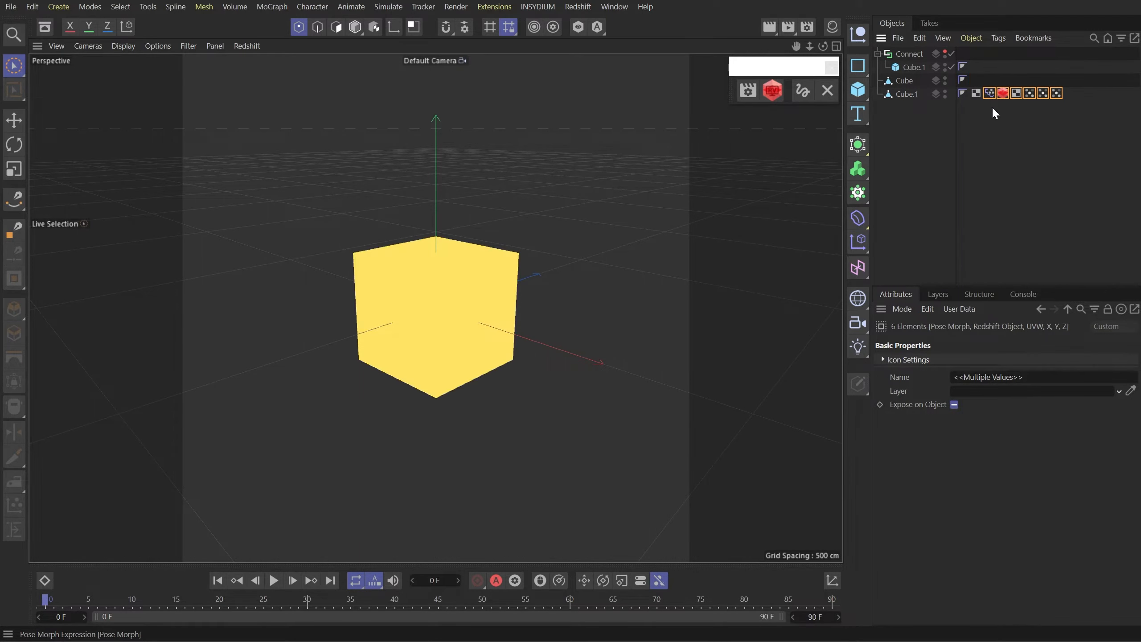
{"action": "left_click", "coordinate": [900, 83]}
{"action": "key", "text": "Delete"}
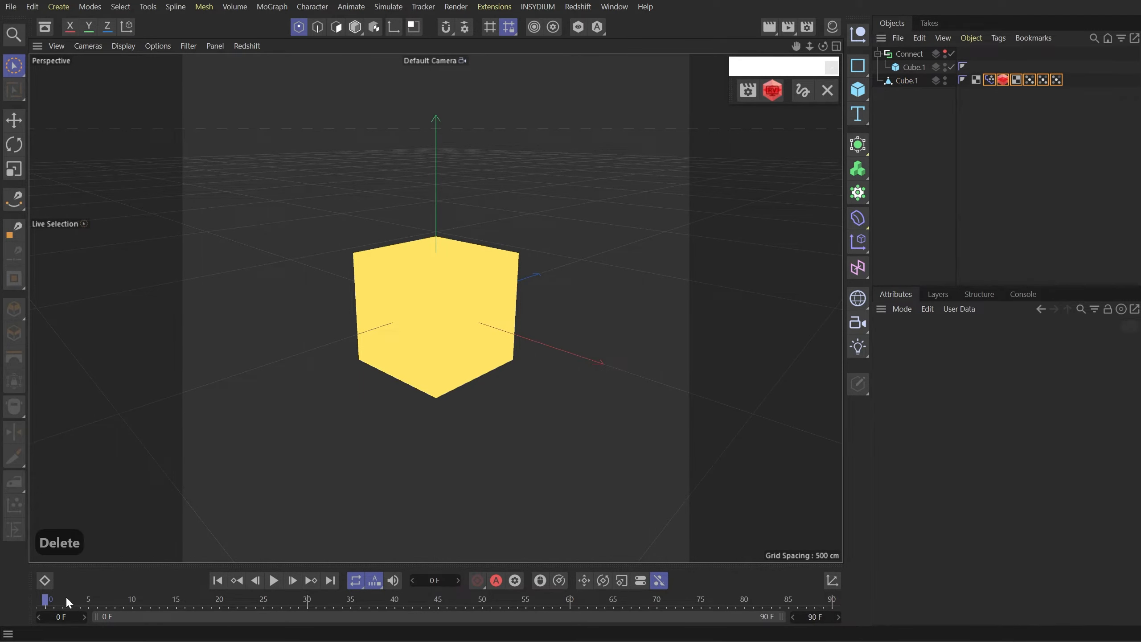
- At frame 0, link the Cube.1 mesh as the Pose Morph's Base Pose target, switch the tag to Animate mode, and scrub to check the motion
{"action": "left_click", "coordinate": [307, 602]}
{"action": "left_click_drag", "start_coordinate": [328, 609], "coordinate": [72, 589]}
{"action": "left_click", "coordinate": [926, 82]}
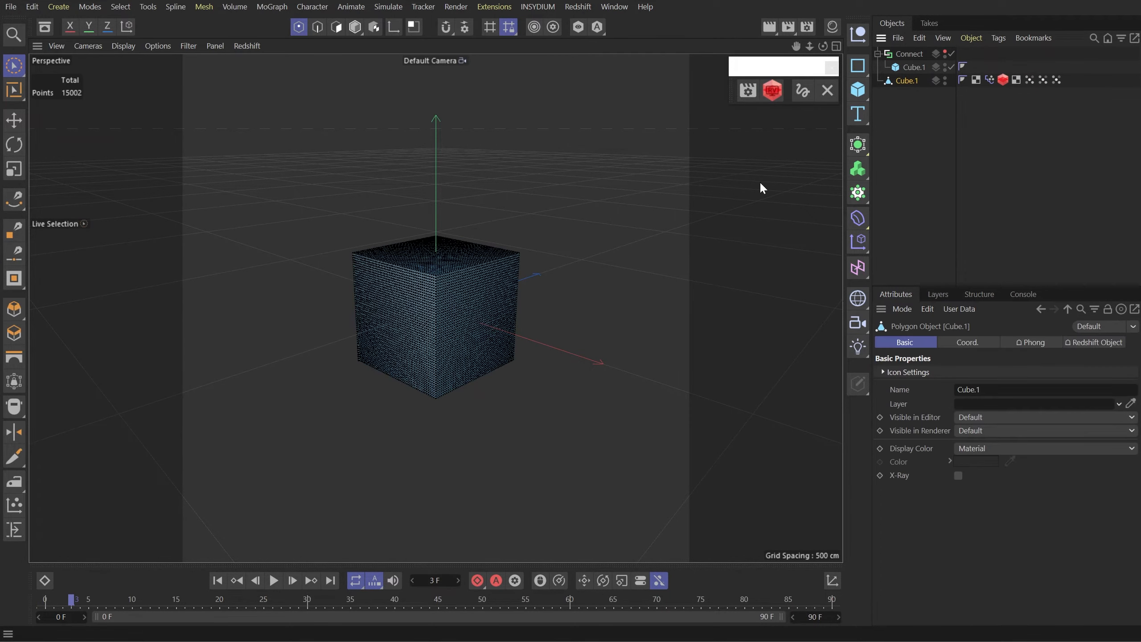
{"action": "mouse_move", "coordinate": [43, 604]}
{"action": "left_mouse_down"}
{"action": "mouse_move", "coordinate": [297, 606]}
{"action": "mouse_move", "coordinate": [54, 598]}
{"action": "left_mouse_up"}
{"action": "left_click", "coordinate": [45, 600]}
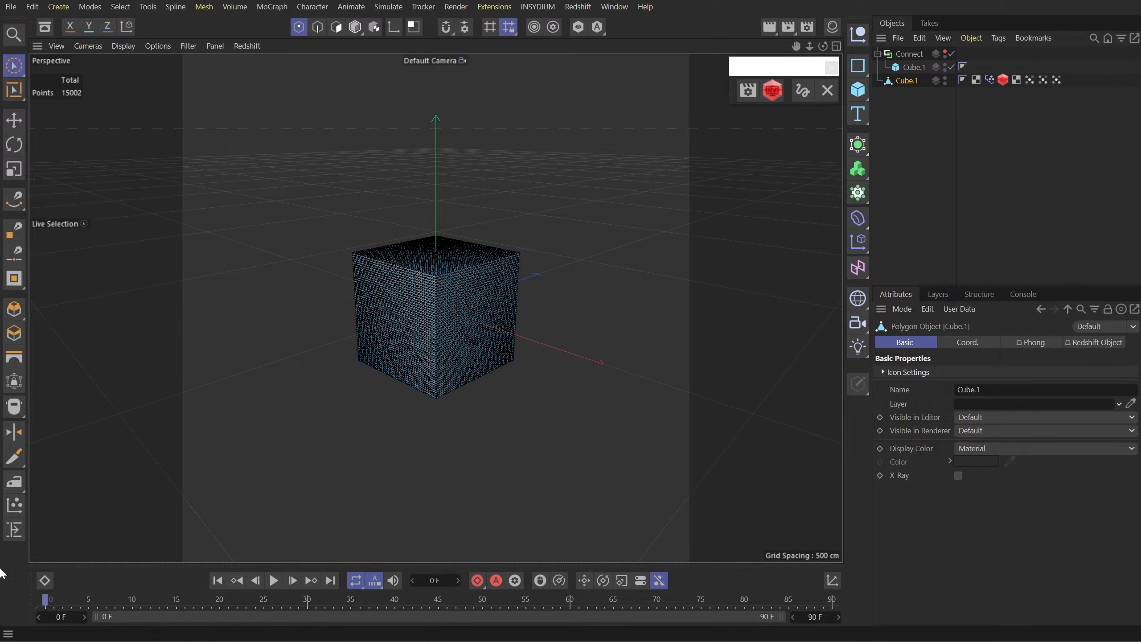
{"action": "left_click", "coordinate": [989, 80]}
{"action": "left_click", "coordinate": [917, 371]}
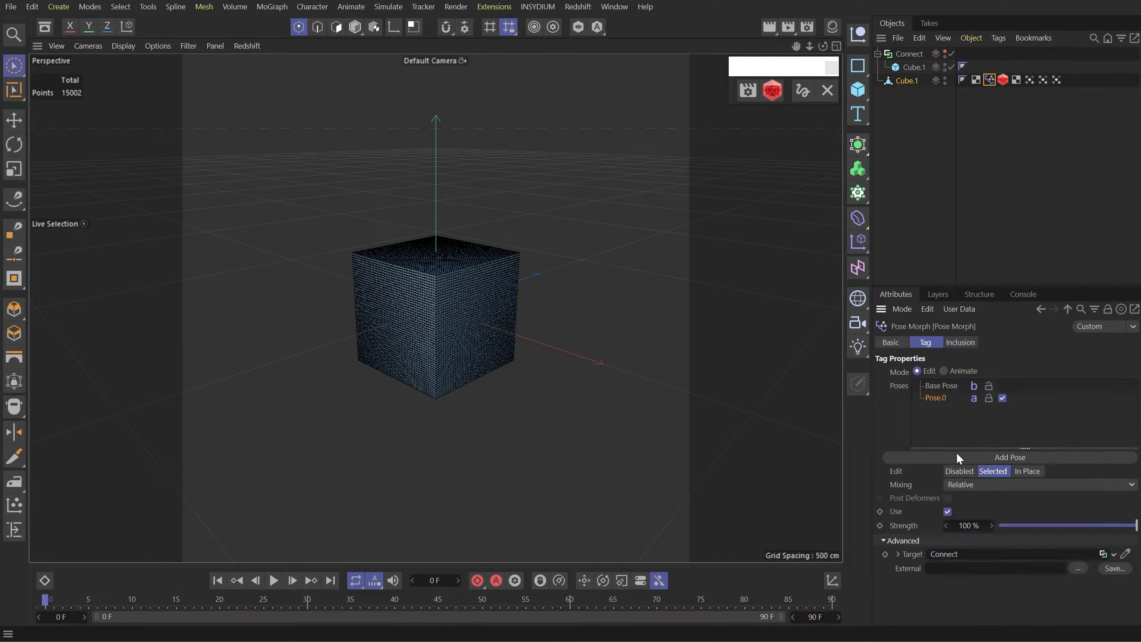
{"action": "left_click", "coordinate": [946, 388]}
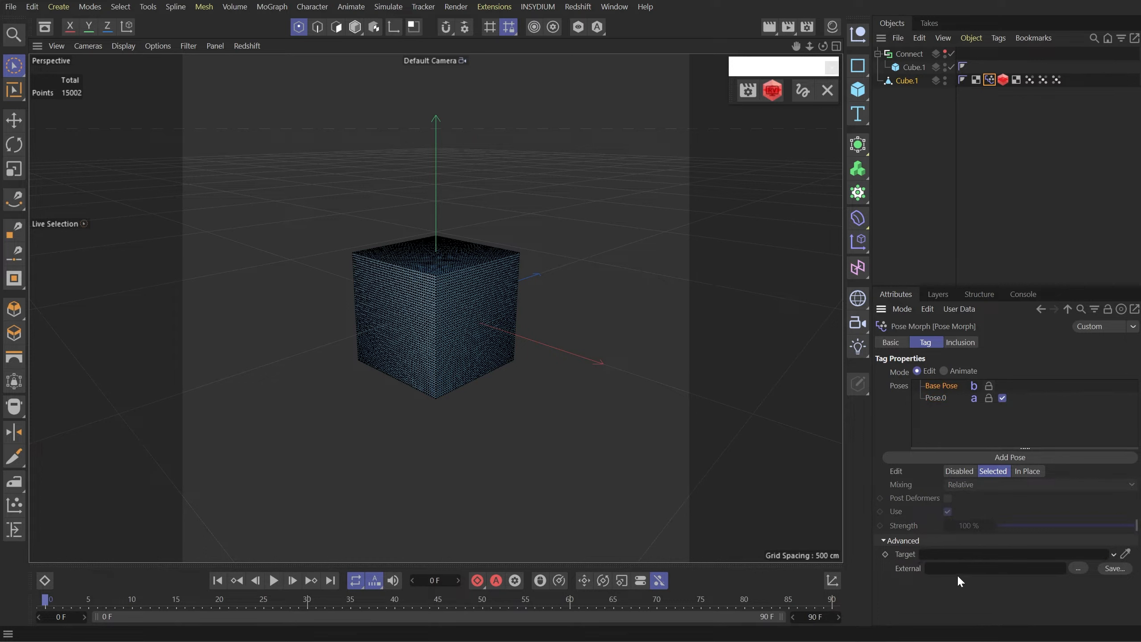
{"action": "left_click_drag", "start_coordinate": [900, 77], "coordinate": [933, 552]}
{"action": "left_click", "coordinate": [944, 371]}
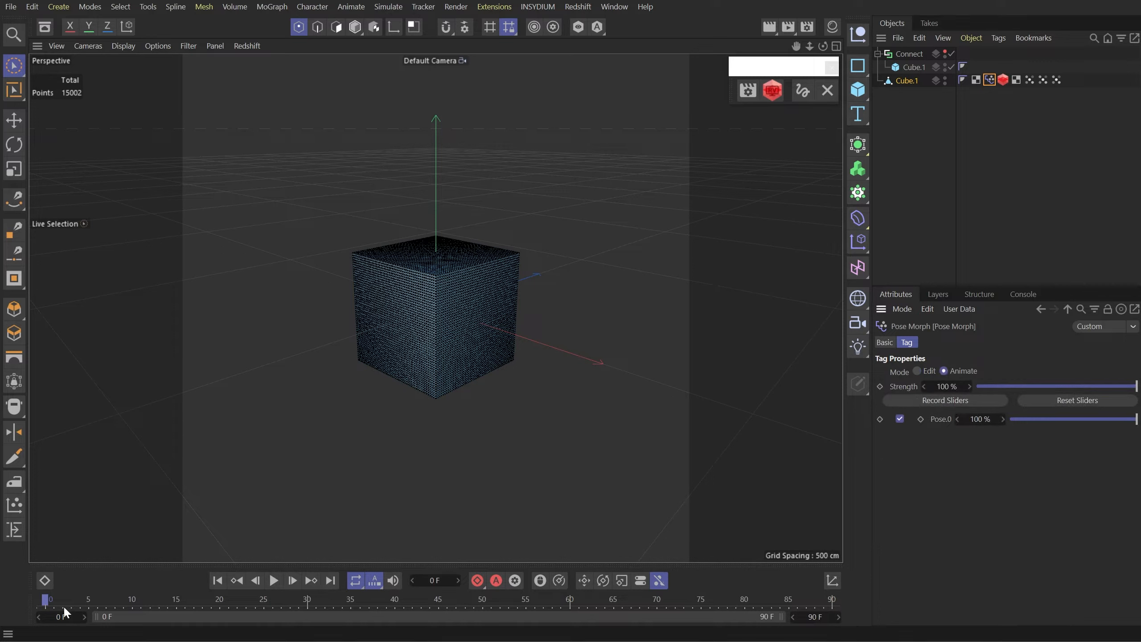
{"action": "left_click", "coordinate": [139, 599]}
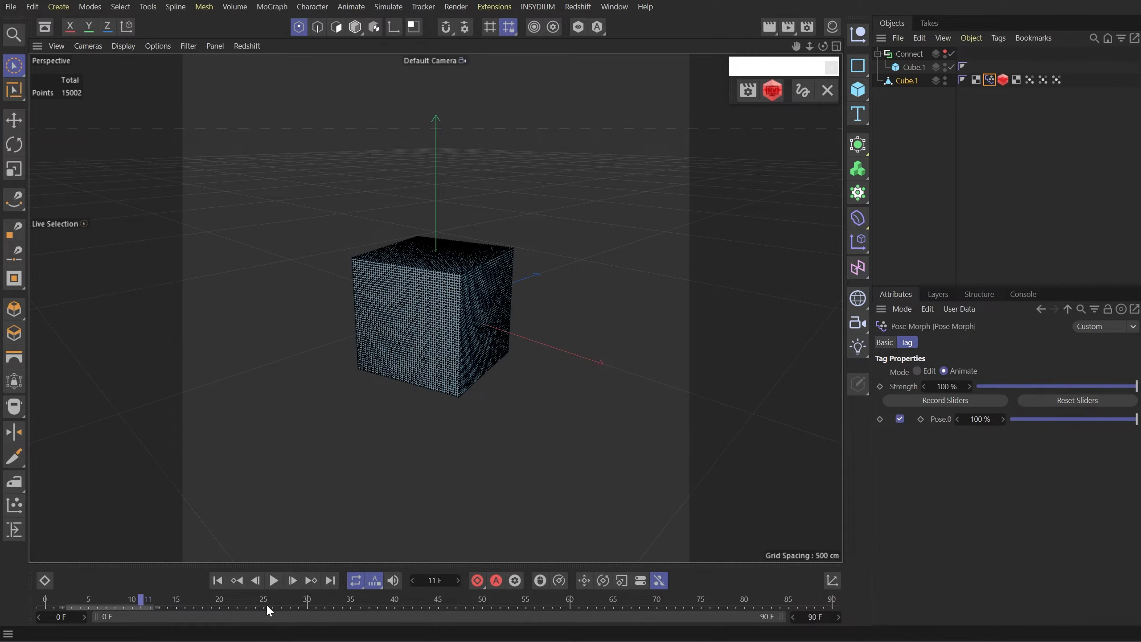
{"action": "left_click_drag", "start_coordinate": [285, 608], "coordinate": [114, 599]}
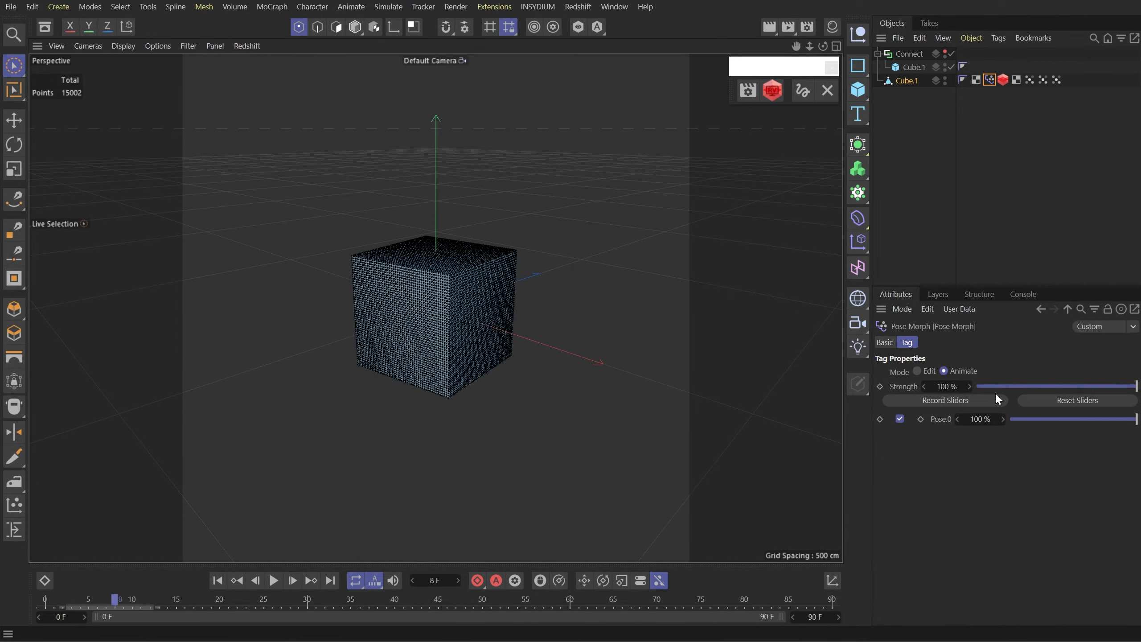
- Check the Solid fields of Cube.1's X, Y and Z vertex maps in polygon mode and return to frame 0
{"action": "left_click", "coordinate": [1030, 80]}
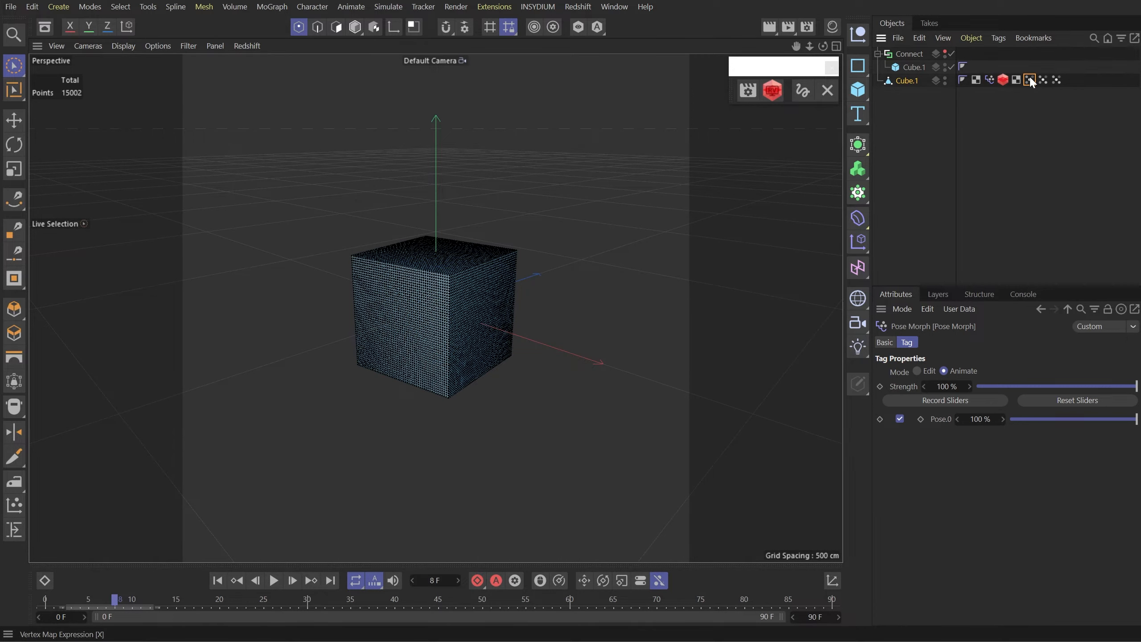
{"action": "left_click", "coordinate": [355, 28]}
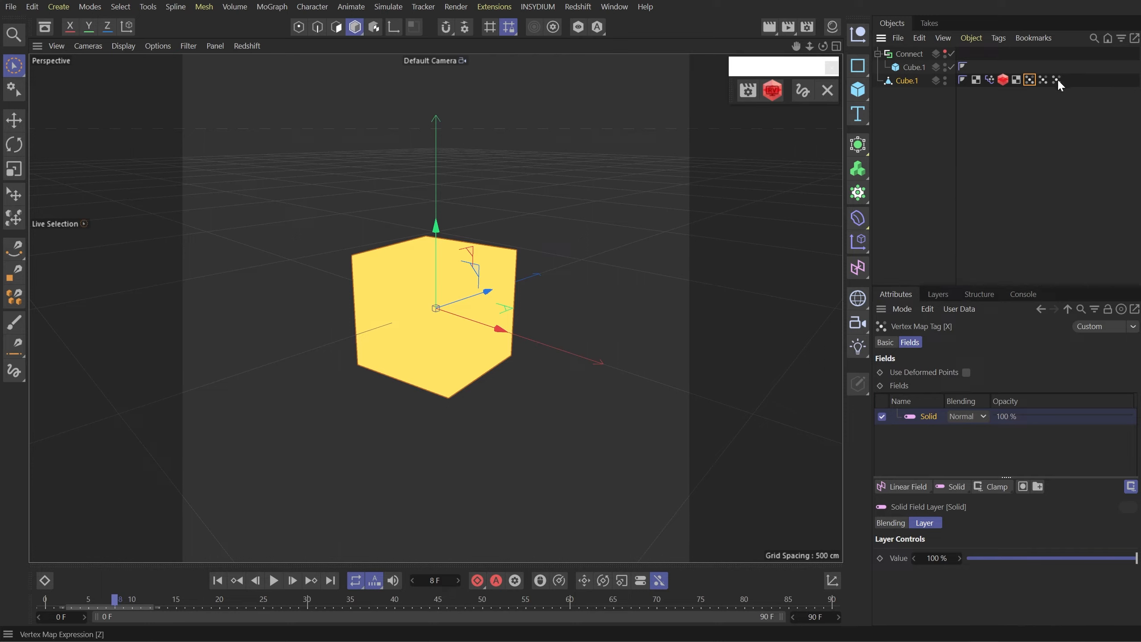
{"action": "left_click", "coordinate": [1042, 80]}
{"action": "left_click", "coordinate": [928, 418]}
{"action": "left_click_drag", "start_coordinate": [980, 558], "coordinate": [896, 558]}
{"action": "left_click", "coordinate": [1056, 80]}
{"action": "left_click", "coordinate": [1043, 81]}
{"action": "left_click_drag", "start_coordinate": [103, 600], "coordinate": [16, 598]}
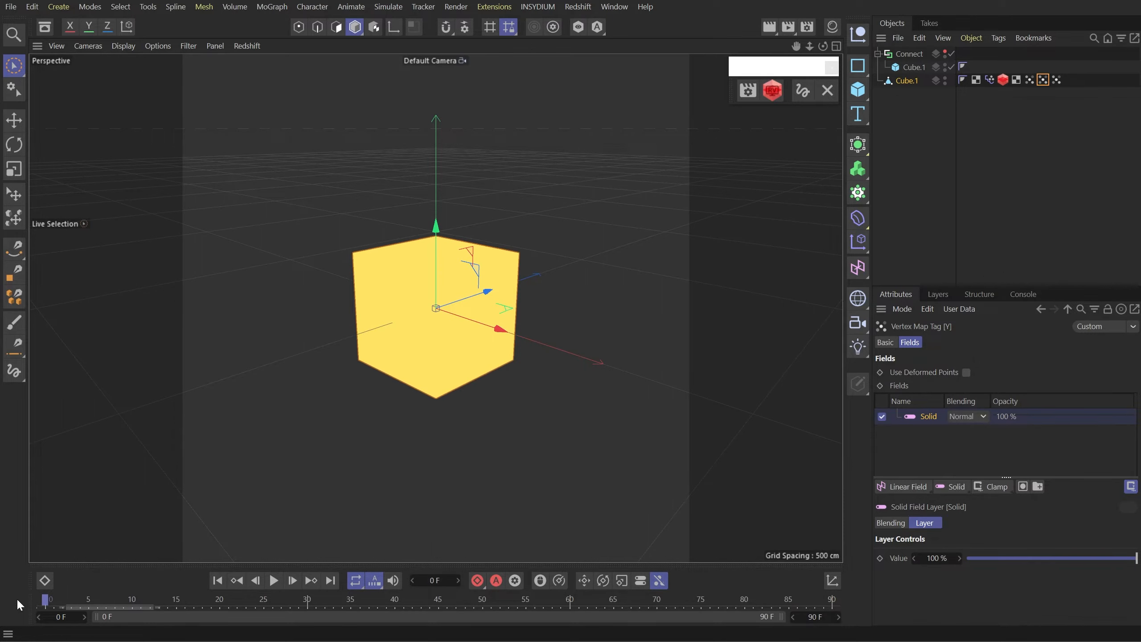
- Add a Linear Field to the Y vertex map, raise it toward the cube's upper edge, and set its blending to Normal
{"action": "left_click", "coordinate": [908, 486]}
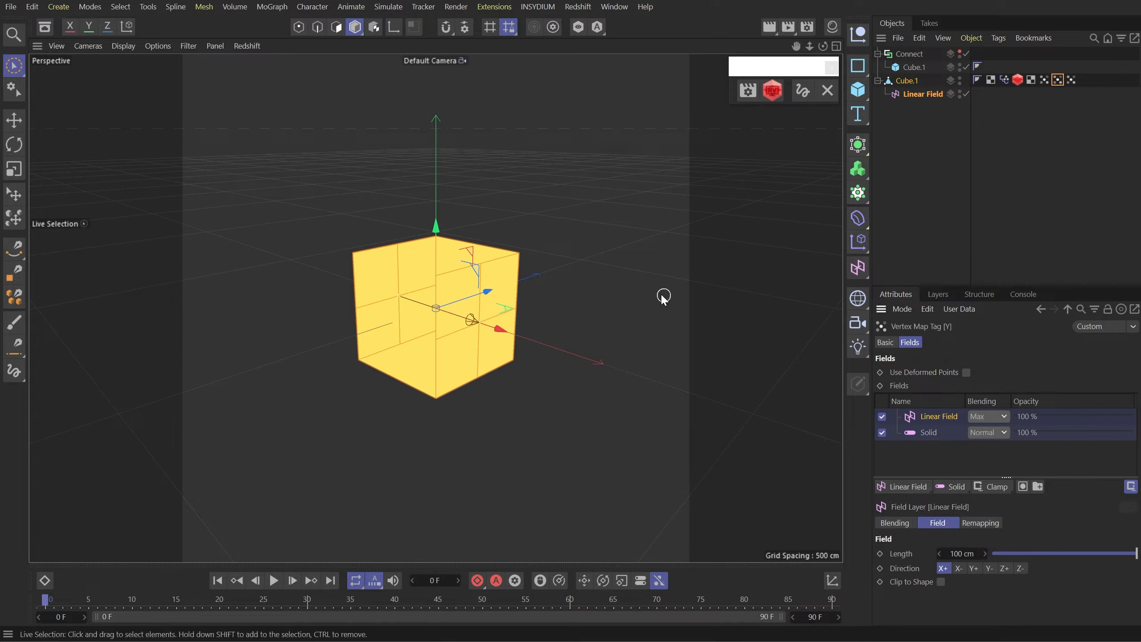
{"action": "left_click_drag", "start_coordinate": [436, 229], "coordinate": [437, 163]}
{"action": "left_click", "coordinate": [990, 416]}
{"action": "left_click", "coordinate": [993, 453]}
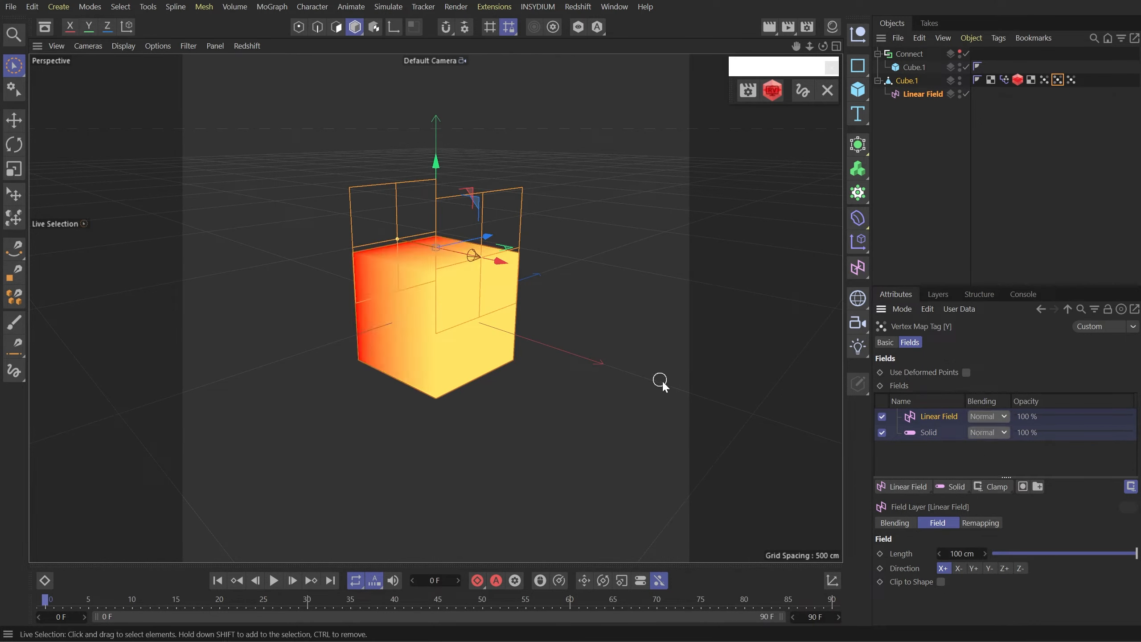
- Shift the Linear Field along its X axis across the cube and render the result in the Redshift RenderView
{"action": "left_click_drag", "start_coordinate": [501, 263], "coordinate": [530, 287]}
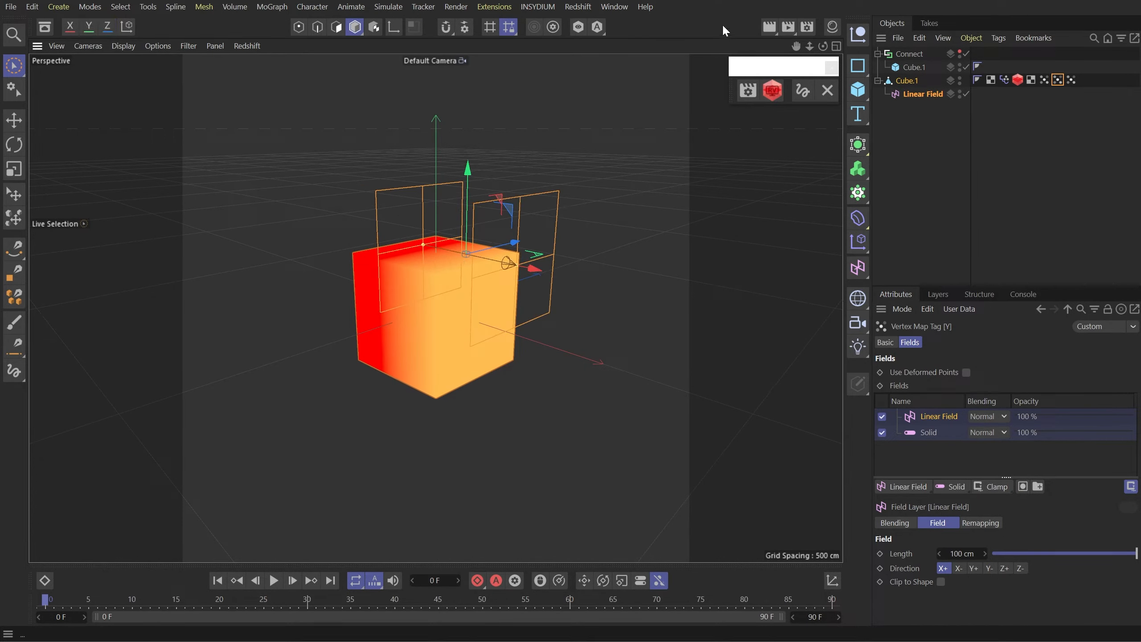
{"action": "left_click", "coordinate": [772, 90]}
{"action": "left_click_drag", "start_coordinate": [834, 76], "coordinate": [375, 65]}
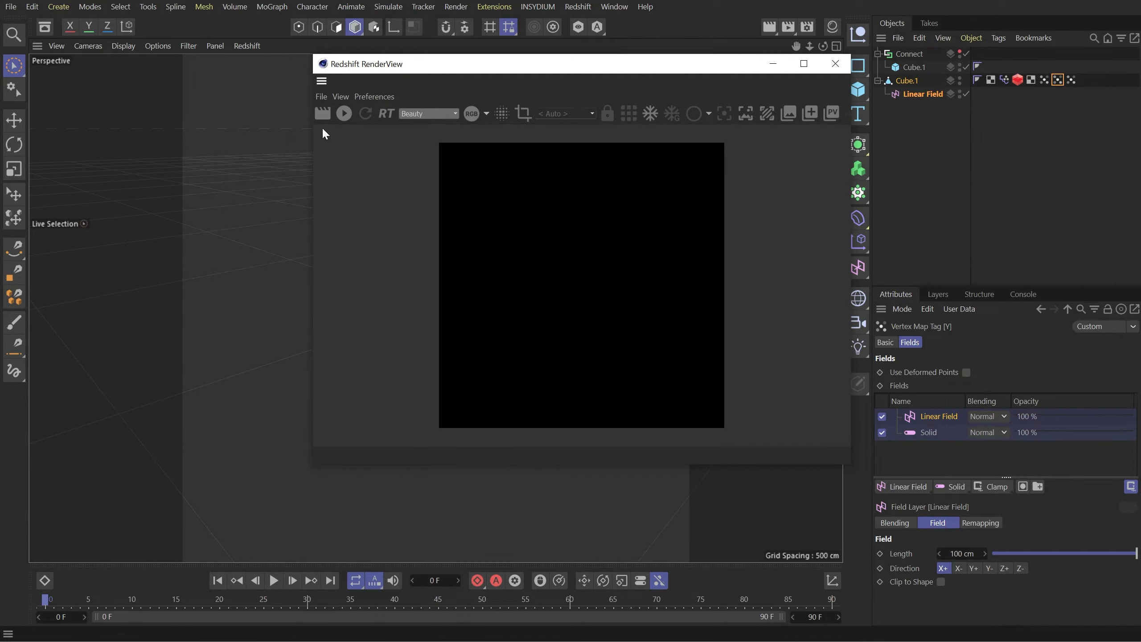
{"action": "left_click", "coordinate": [323, 117]}
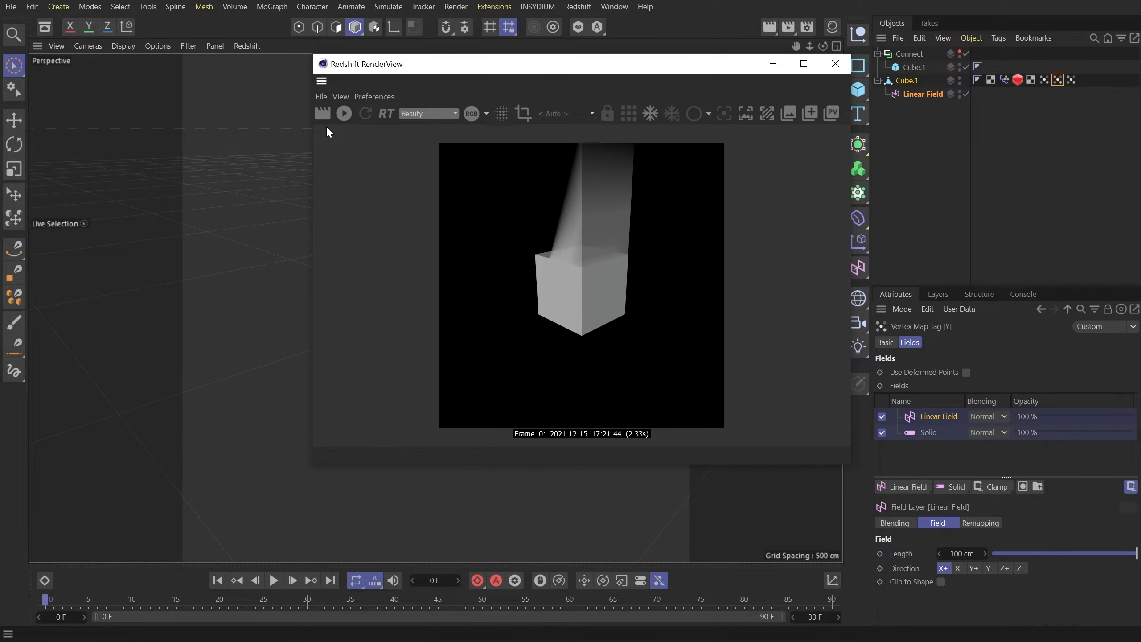
{"action": "left_click_drag", "start_coordinate": [476, 70], "coordinate": [694, 95]}
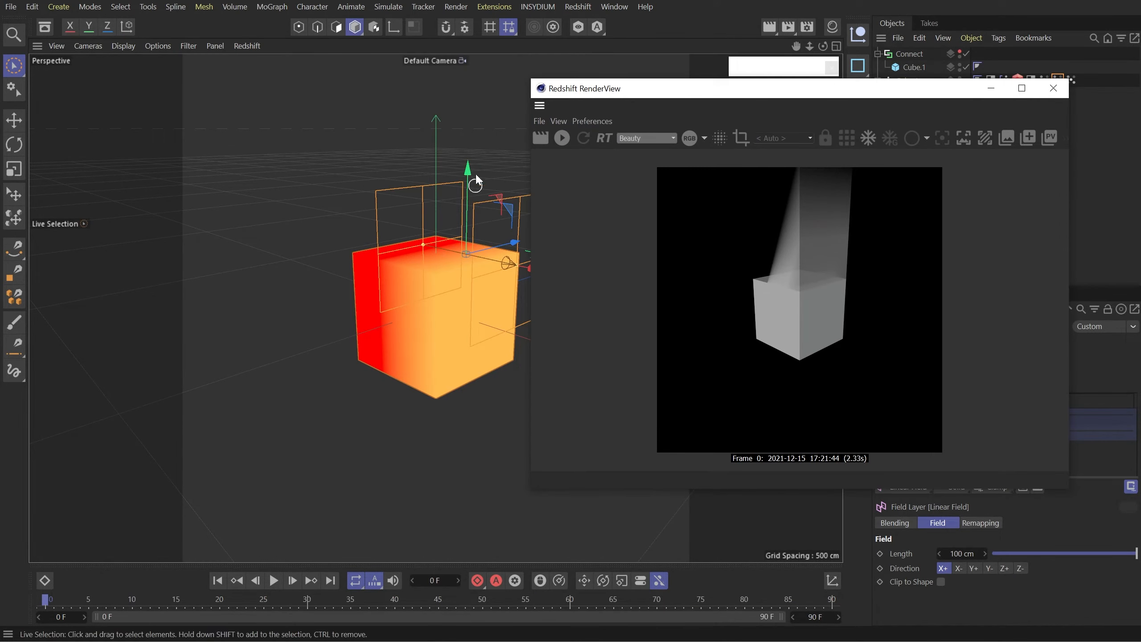
- Rotate the Linear Field about its vertical axis and re-render the cube from two viewing angles
{"action": "key", "text": "r"}
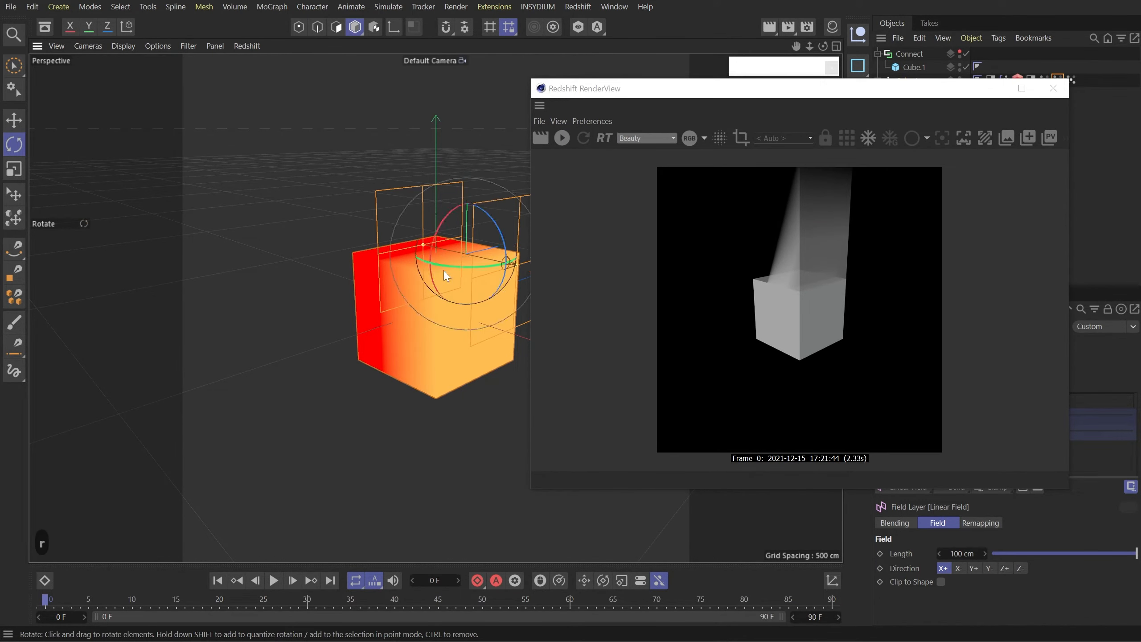
{"action": "left_click_drag", "start_coordinate": [444, 270], "coordinate": [515, 272]}
{"action": "scroll", "coordinate": [490, 272], "scroll_direction": "up", "scroll_amount": 8}
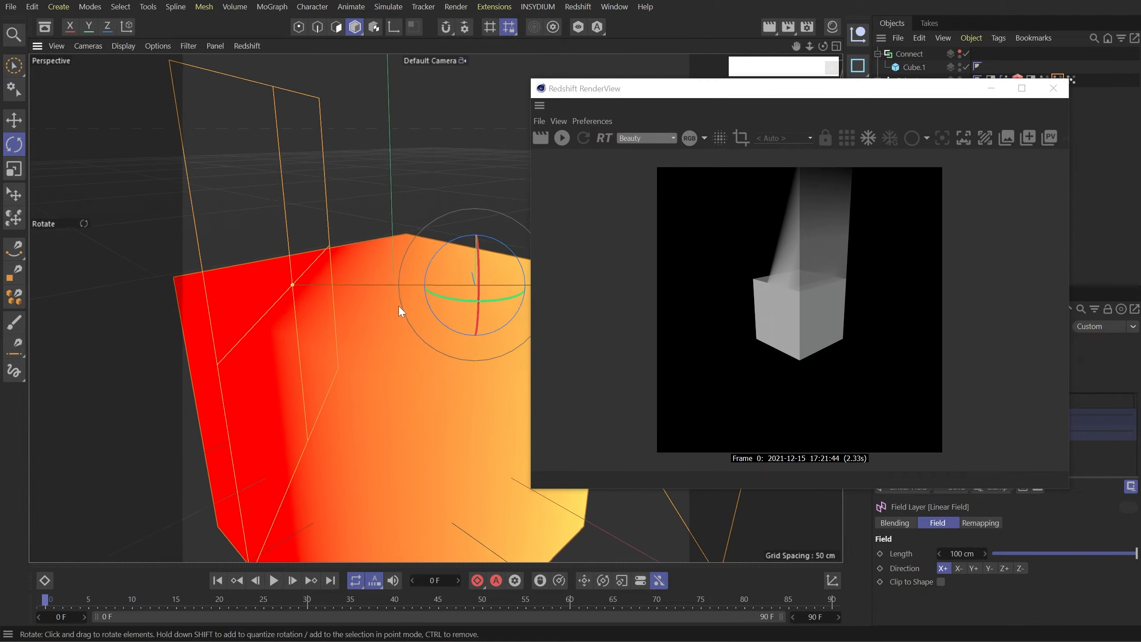
{"action": "scroll", "coordinate": [404, 299], "scroll_direction": "down", "scroll_amount": 8}
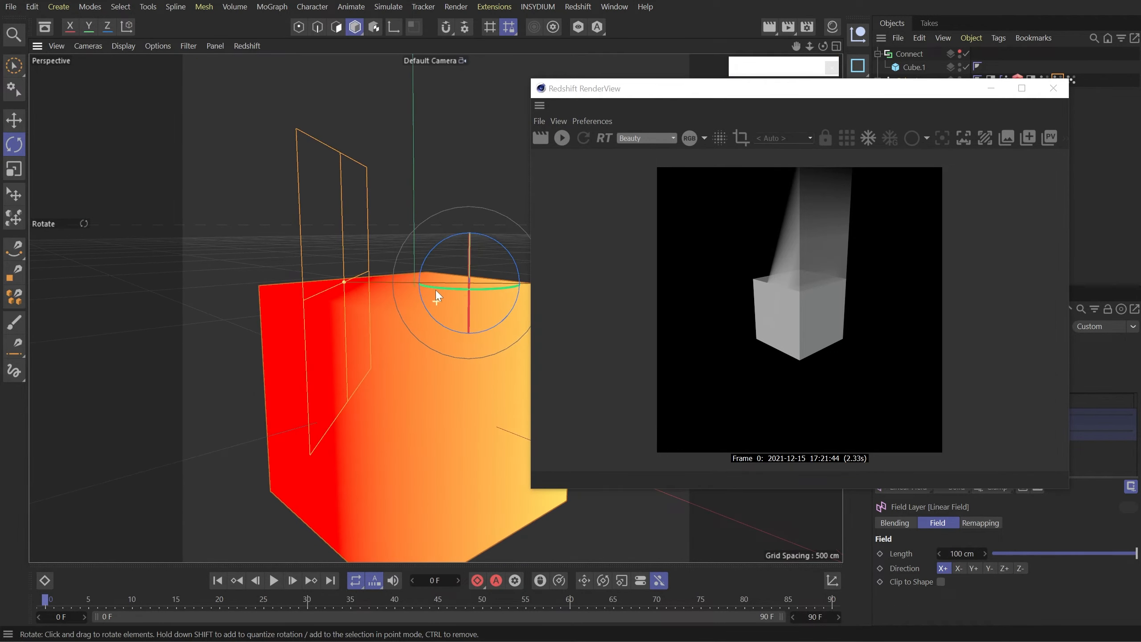
{"action": "left_click", "coordinate": [546, 137]}
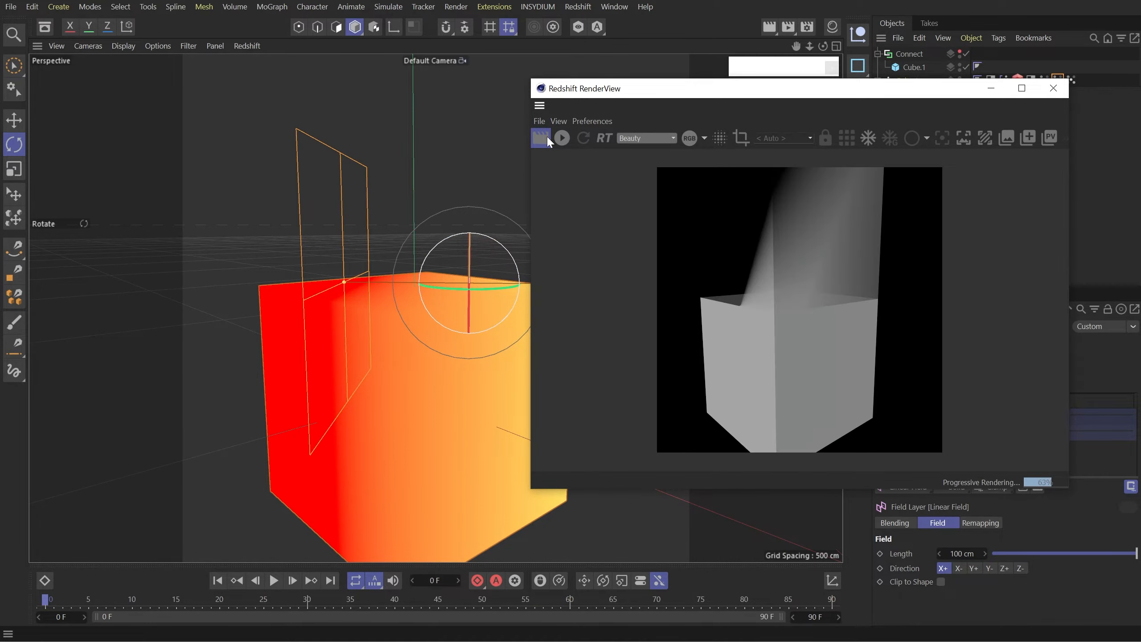
{"action": "left_click_drag", "start_coordinate": [392, 291], "coordinate": [492, 288], "text": "alt"}
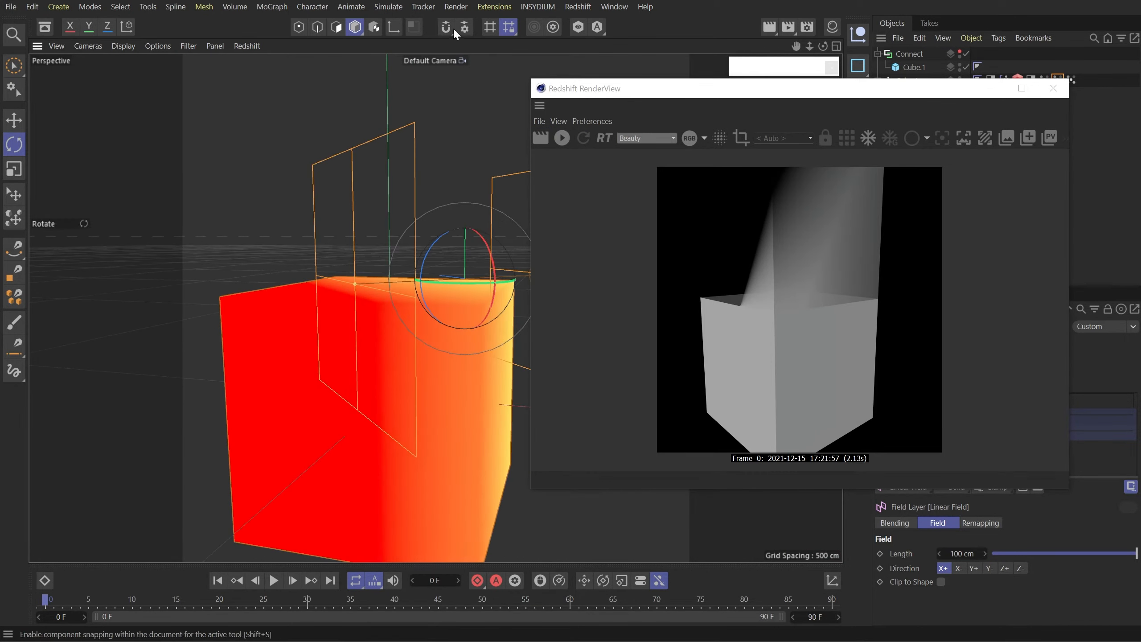
{"action": "left_click", "coordinate": [543, 137]}
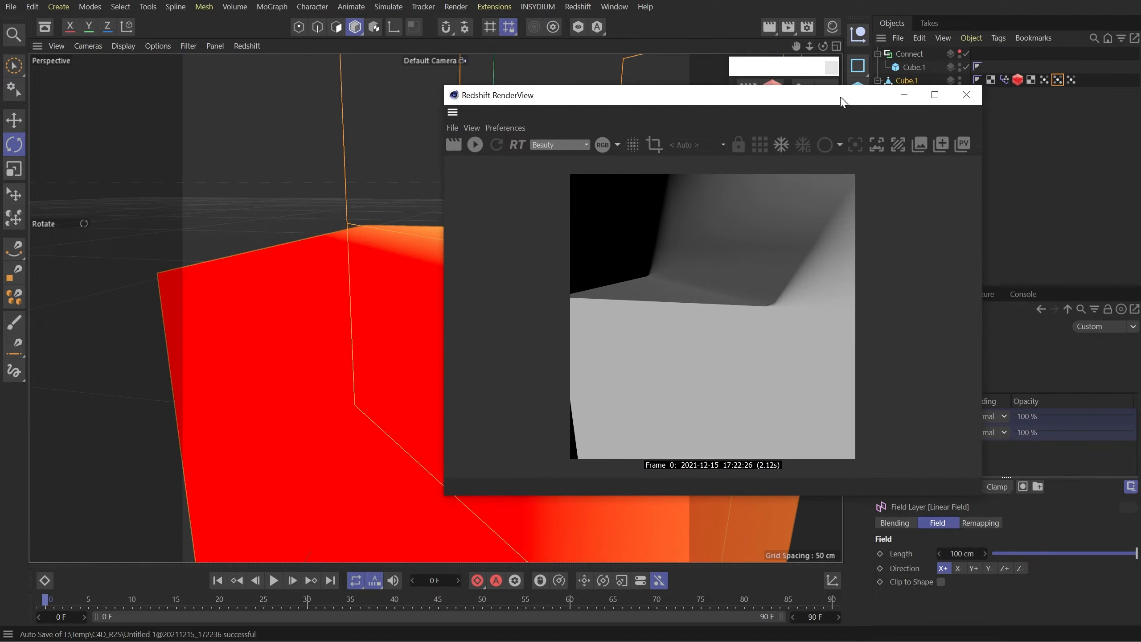
- Add a Random Field to the cube's Y vertex map above the Linear Field and re-render
{"action": "left_click_drag", "start_coordinate": [897, 91], "coordinate": [722, 64]}
{"action": "left_click", "coordinate": [907, 80]}
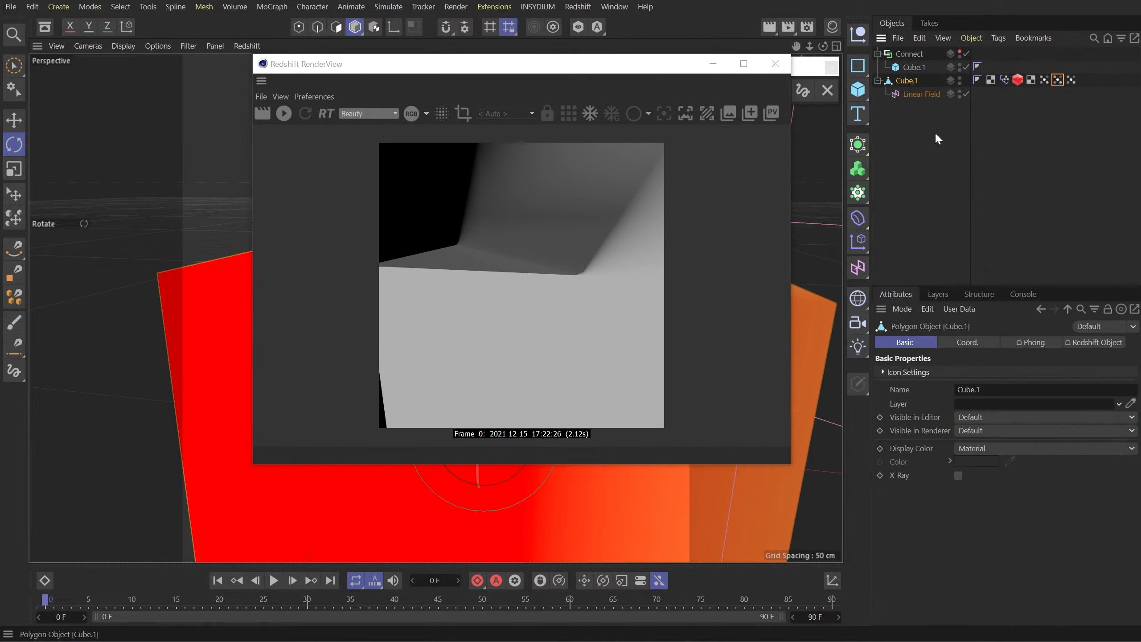
{"action": "left_click", "coordinate": [1058, 81]}
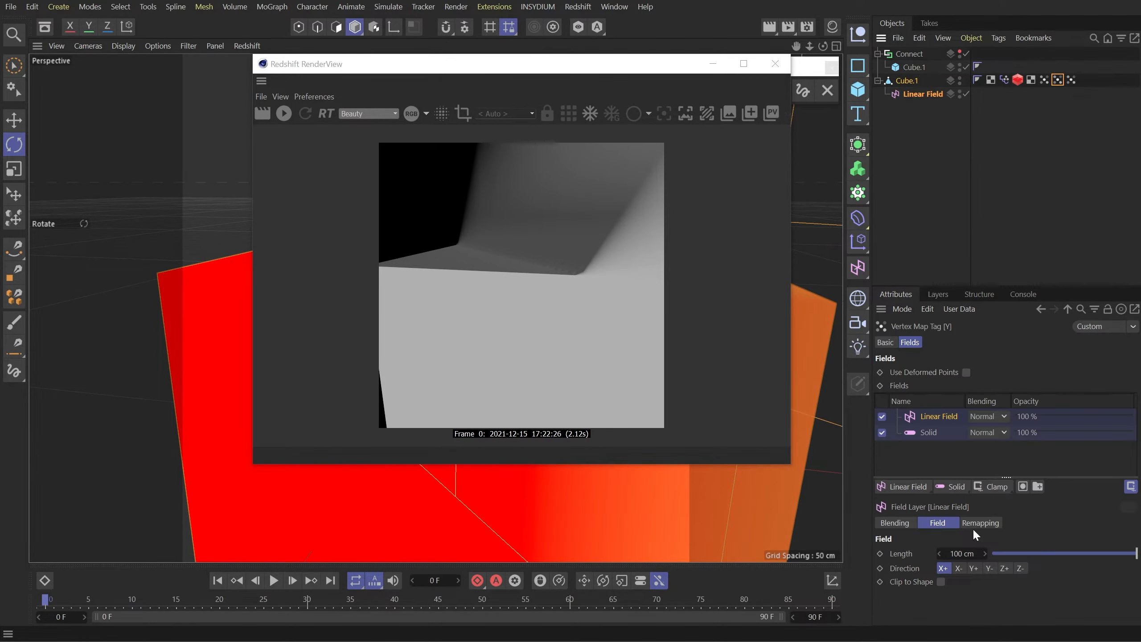
{"action": "left_click", "coordinate": [920, 485]}
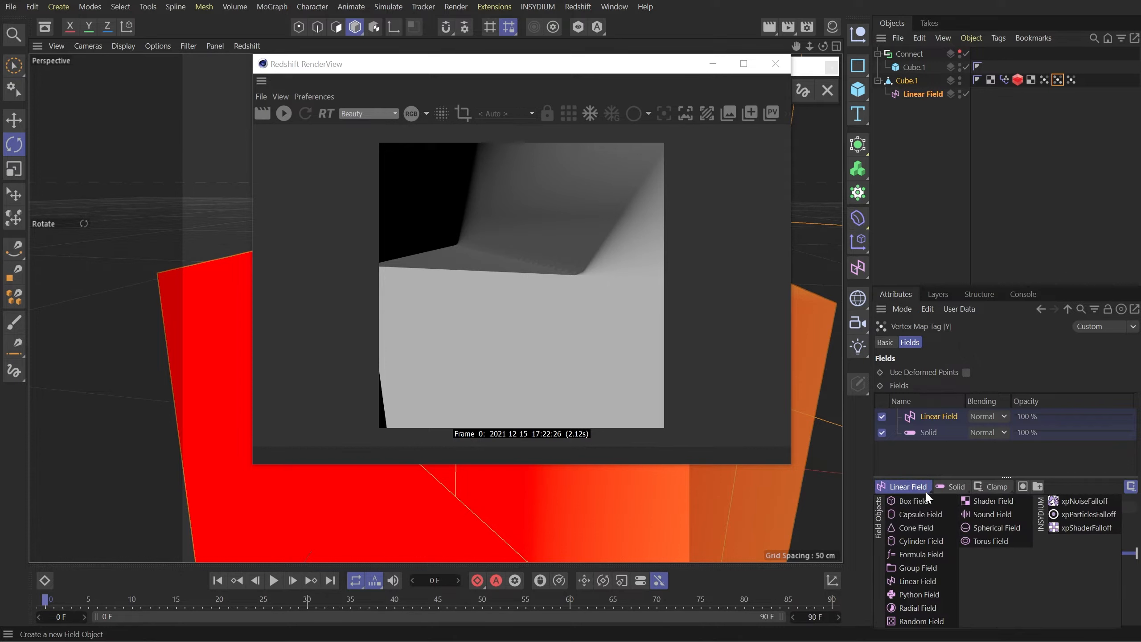
{"action": "left_click", "coordinate": [912, 618]}
{"action": "mouse_move", "coordinate": [611, 65]}
{"action": "left_mouse_down"}
{"action": "mouse_move", "coordinate": [751, 65]}
{"action": "mouse_move", "coordinate": [596, 66]}
{"action": "left_mouse_up"}
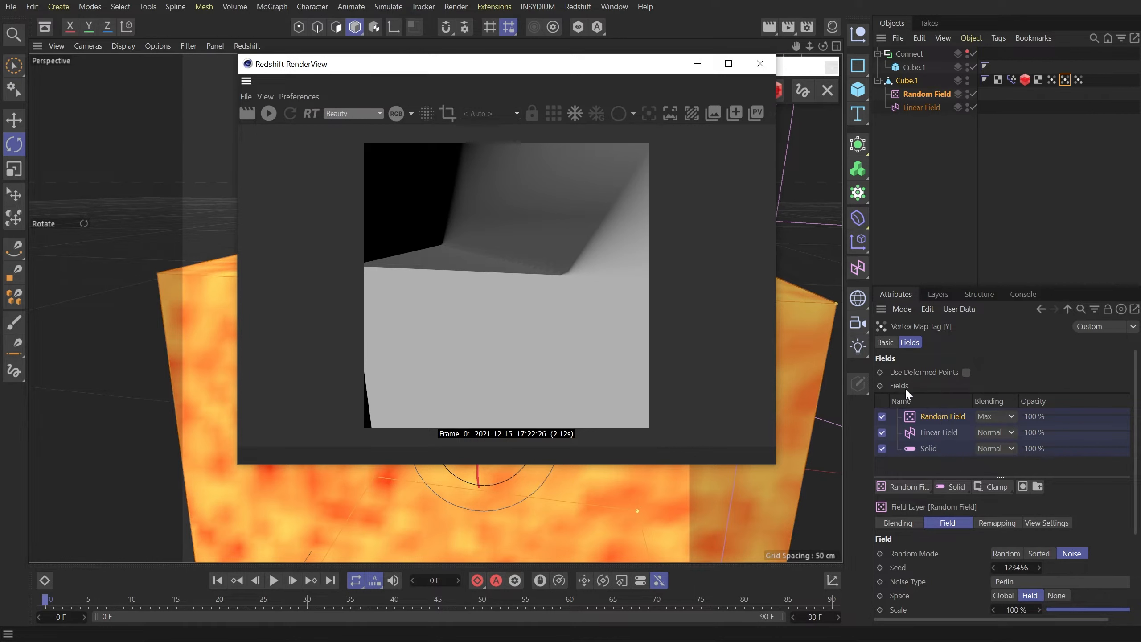
{"action": "left_click_drag", "start_coordinate": [454, 69], "coordinate": [657, 67]}
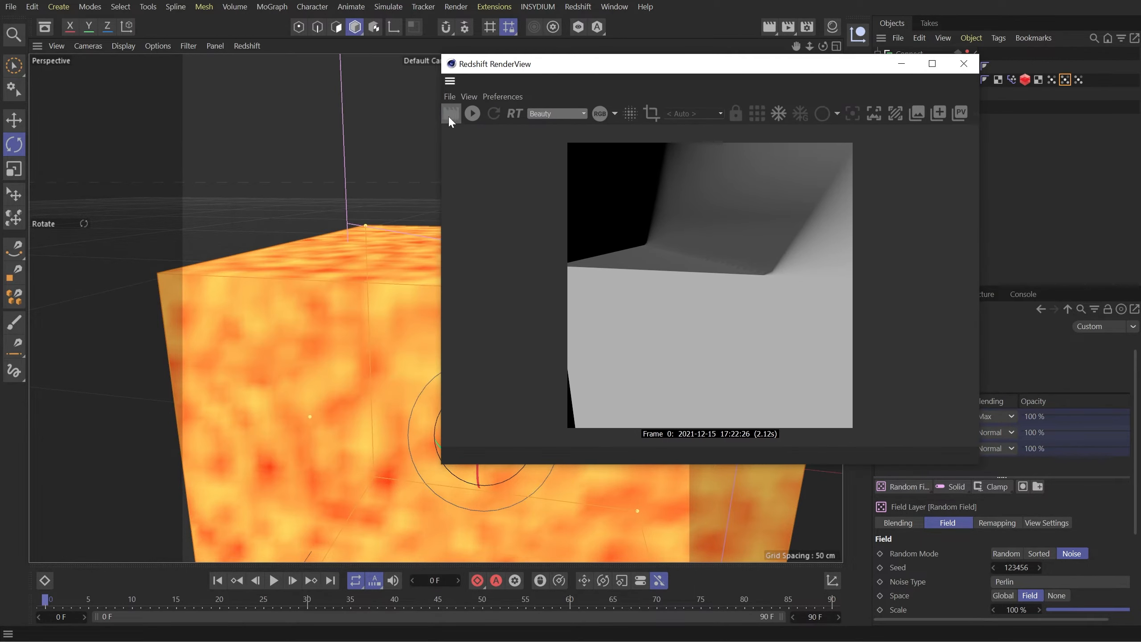
{"action": "left_click", "coordinate": [450, 114]}
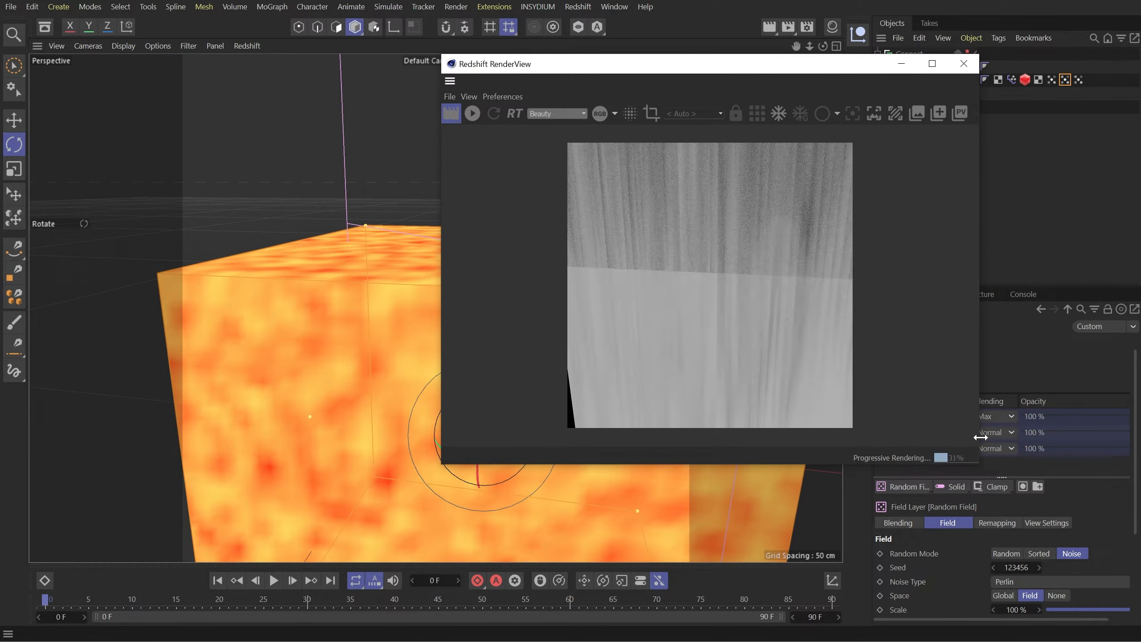
- Set the Random Field's blending mode to Overlay and re-render the cube
{"action": "left_click_drag", "start_coordinate": [674, 63], "coordinate": [477, 64]}
{"action": "left_click", "coordinate": [995, 416]}
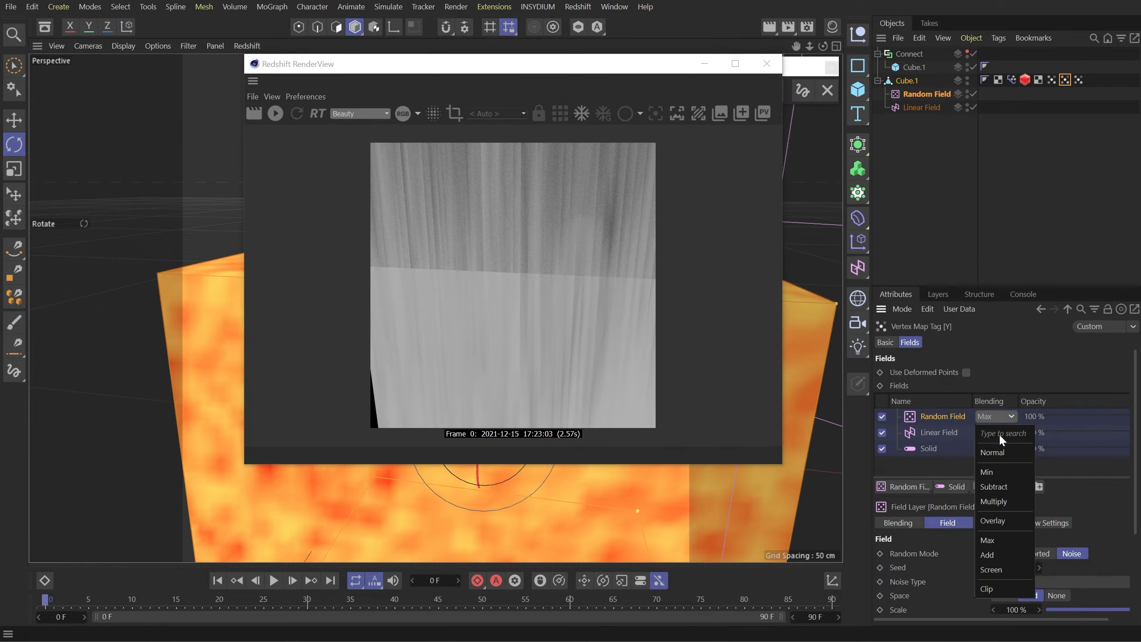
{"action": "left_click", "coordinate": [994, 521]}
{"action": "left_click_drag", "start_coordinate": [519, 64], "coordinate": [805, 93]}
{"action": "left_click", "coordinate": [540, 144]}
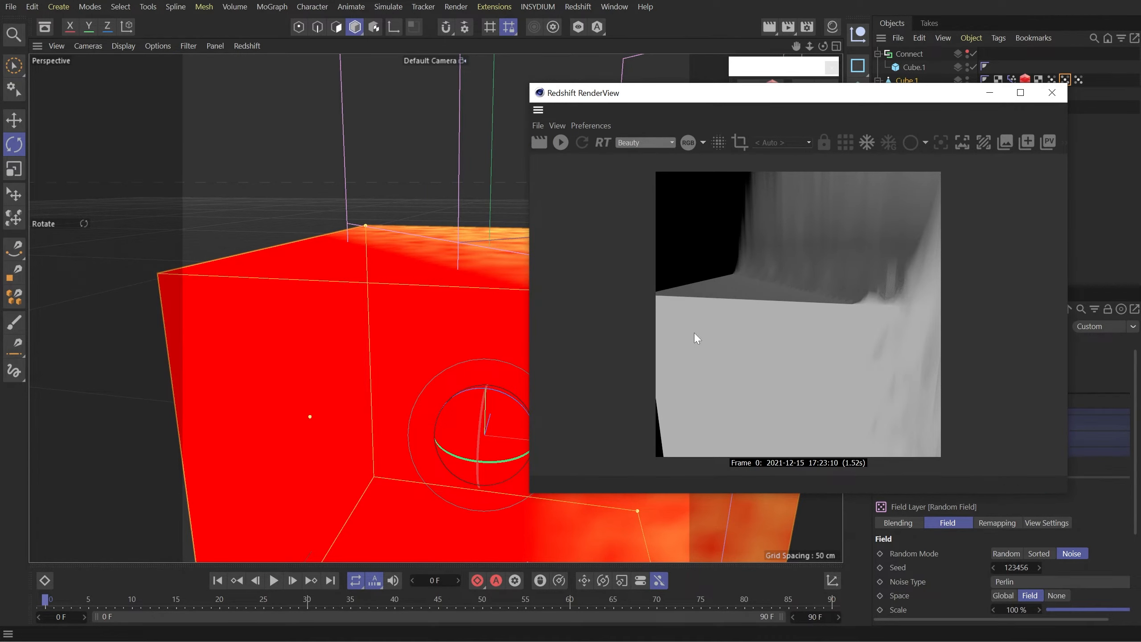
- Try a noise scale of 1000 % on the Random Field
{"action": "left_click_drag", "start_coordinate": [904, 98], "coordinate": [335, 227]}
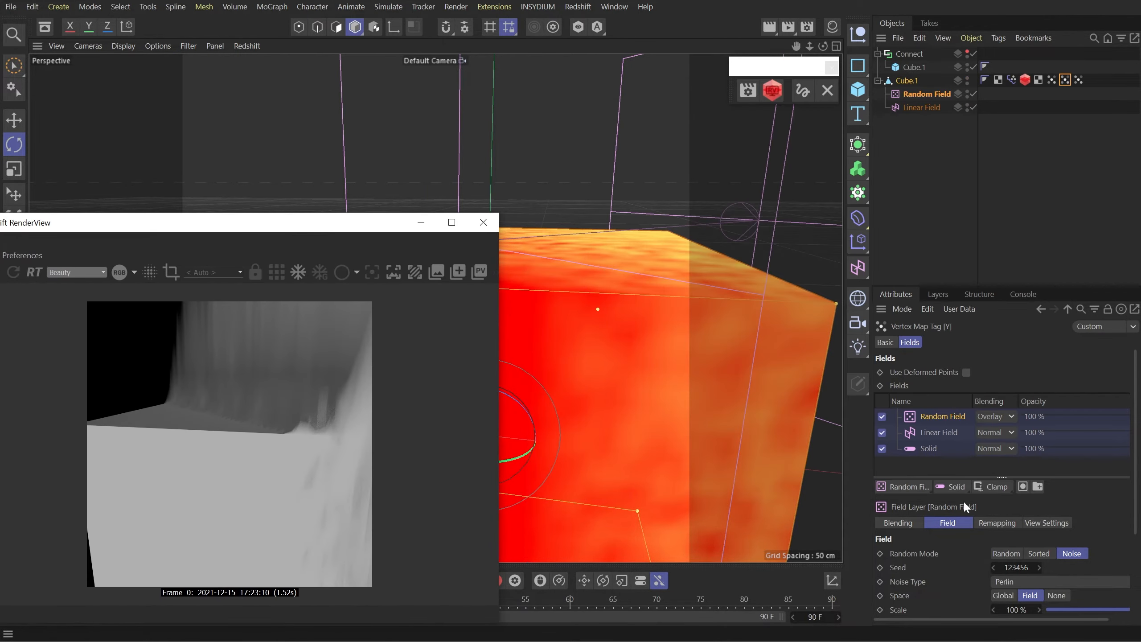
{"action": "scroll", "coordinate": [974, 582], "scroll_direction": "down", "scroll_amount": 3}
{"action": "double_click", "coordinate": [1014, 498]}
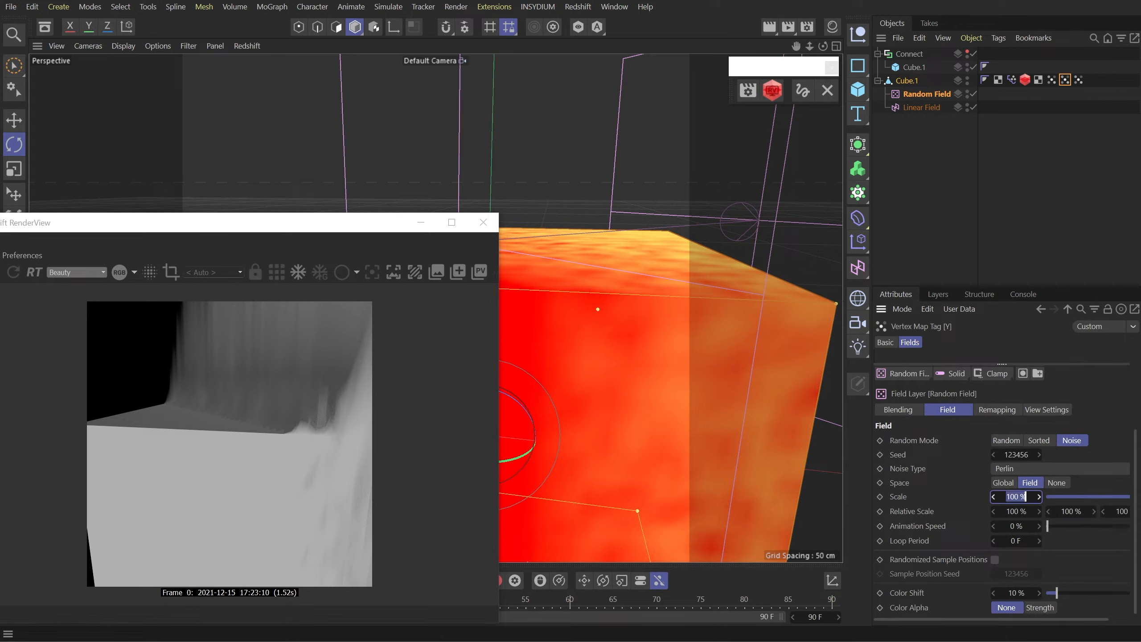
{"action": "type", "text": "1000"}
{"action": "key", "text": "Return"}
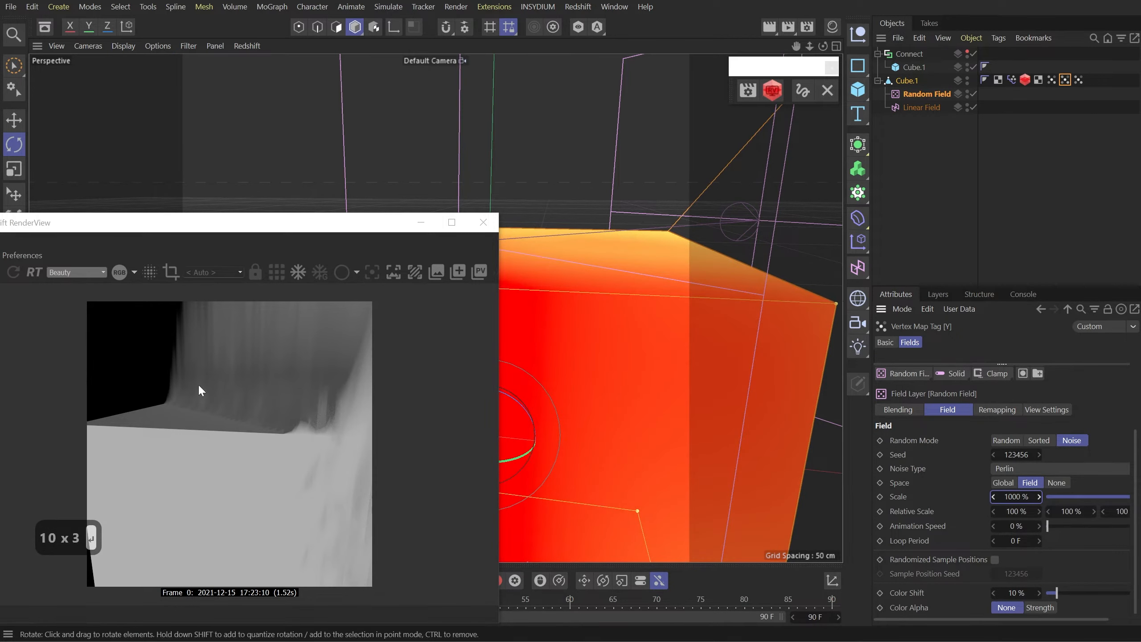
- Set the Random Field's noise scale to 500 % and re-render the cube
{"action": "double_click", "coordinate": [1027, 496]}
{"action": "type", "text": "500"}
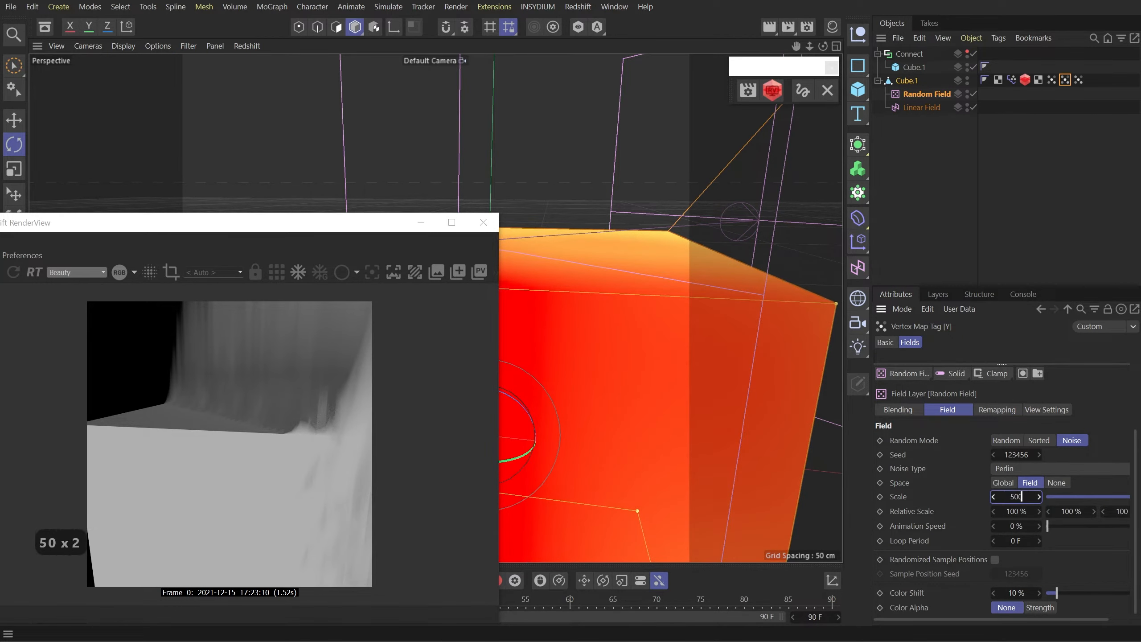
{"action": "key", "text": "Return"}
{"action": "left_click_drag", "start_coordinate": [83, 224], "coordinate": [338, 132]}
{"action": "left_click", "coordinate": [228, 186]}
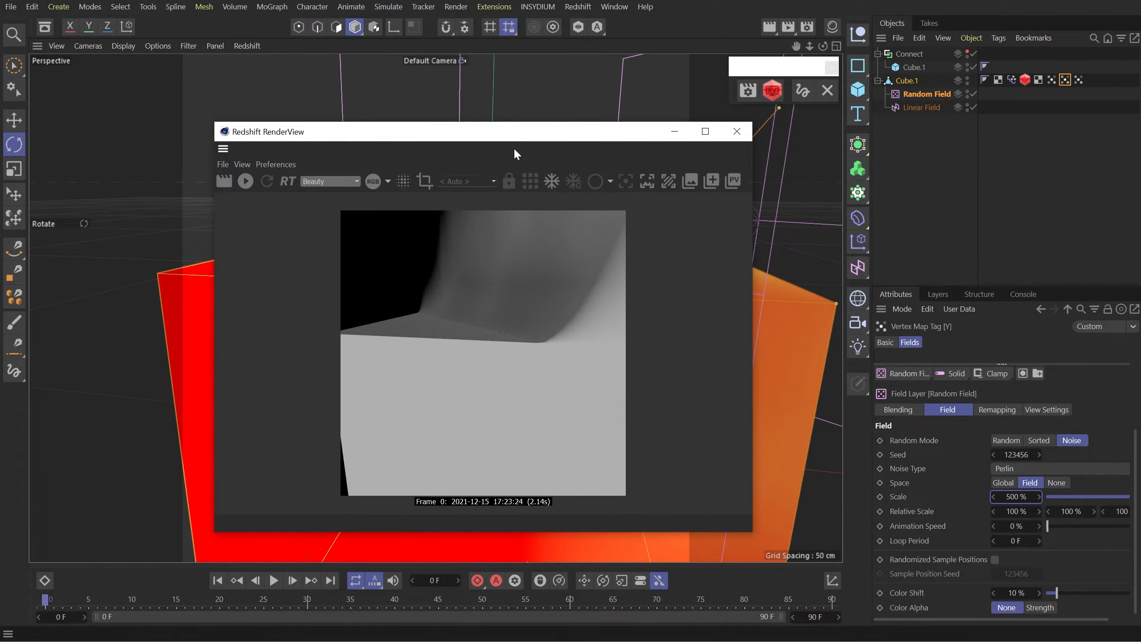
- Set the motion vector scale to 100 in the polygon cube's Redshift Object tag and re-render
{"action": "left_click_drag", "start_coordinate": [538, 132], "coordinate": [428, 130]}
{"action": "left_click", "coordinate": [1025, 80]}
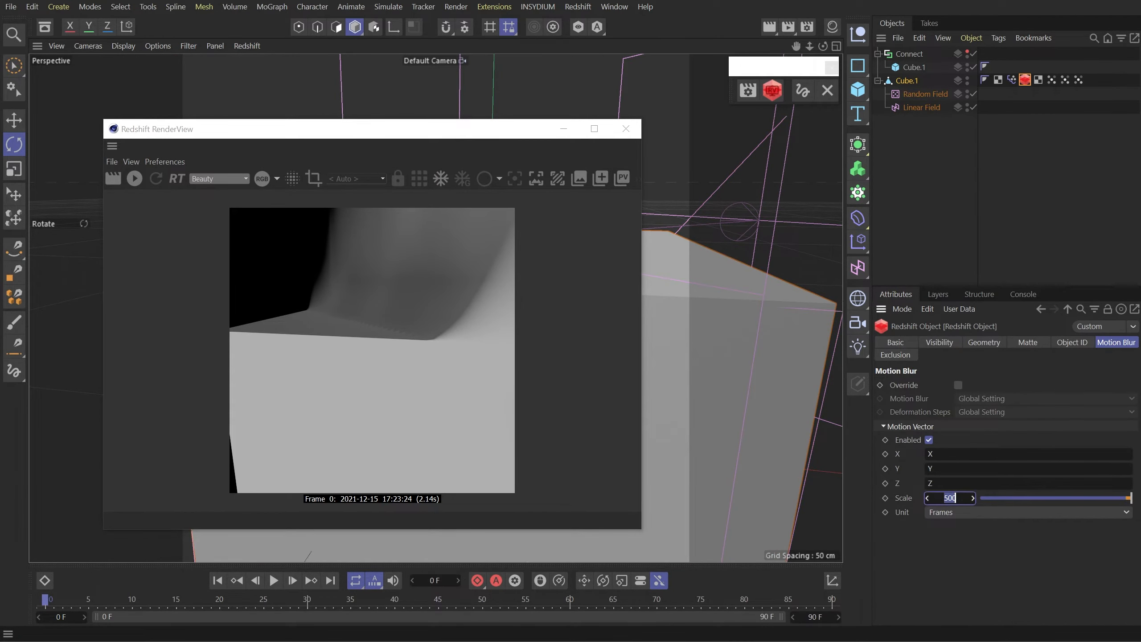
{"action": "type", "text": "100"}
{"action": "key", "text": "Return"}
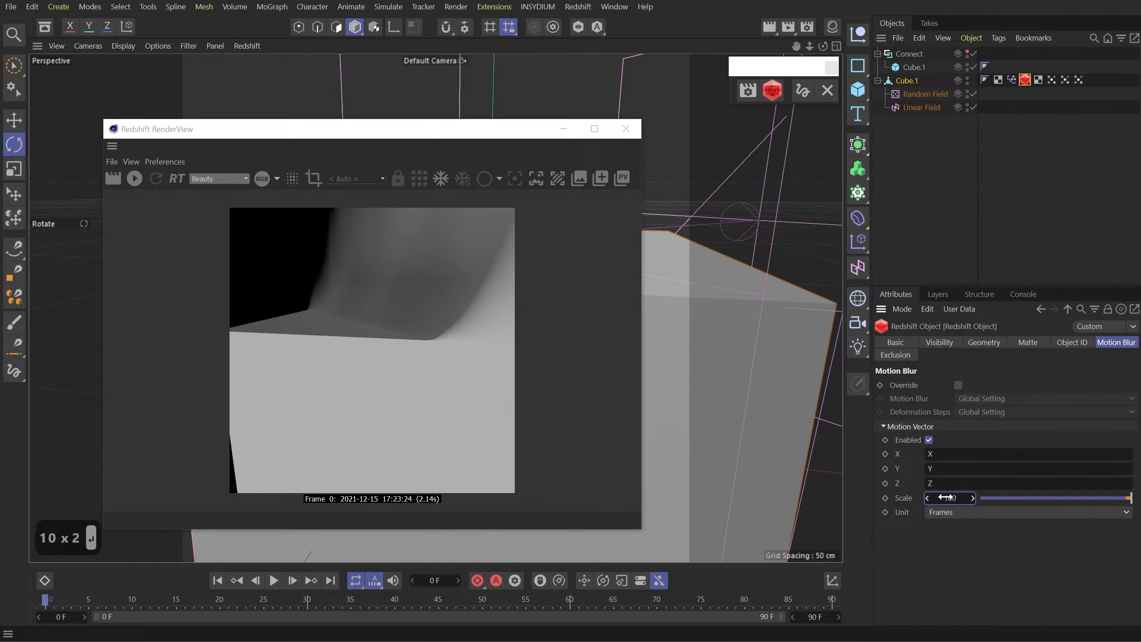
{"action": "left_click", "coordinate": [114, 178]}
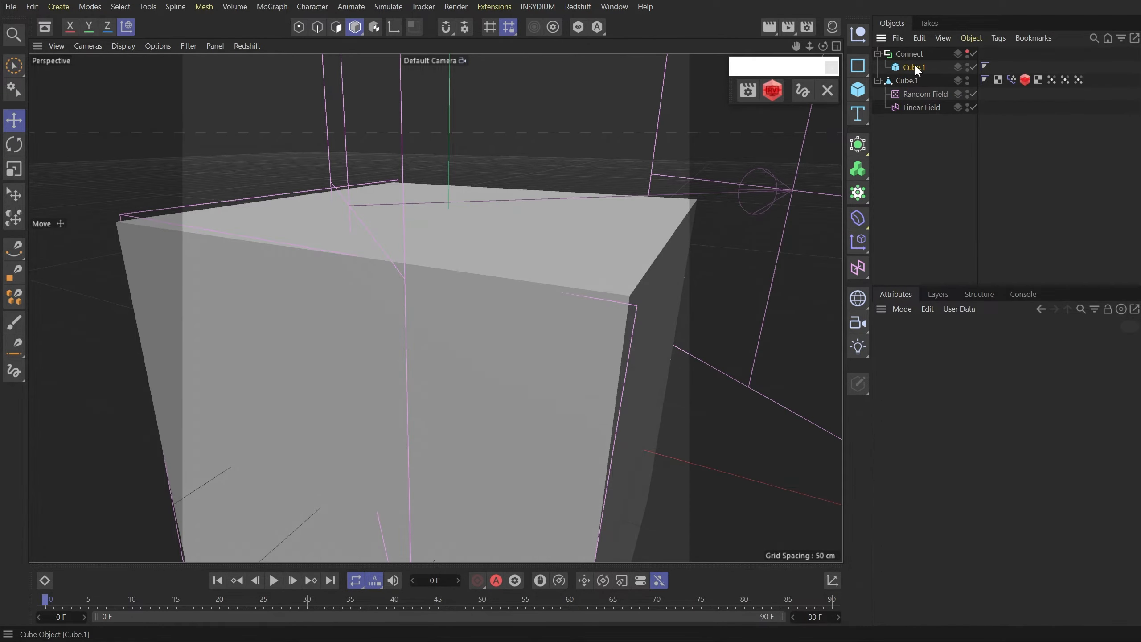
- Set Segments X, Y and Z to 100 on the parametric cube under Connect and create a polygon copy of its current state
{"action": "left_click", "coordinate": [914, 67]}
{"action": "left_click", "coordinate": [976, 417]}
{"action": "type", "text": "100"}
{"action": "key", "text": "ctrl+Return"}
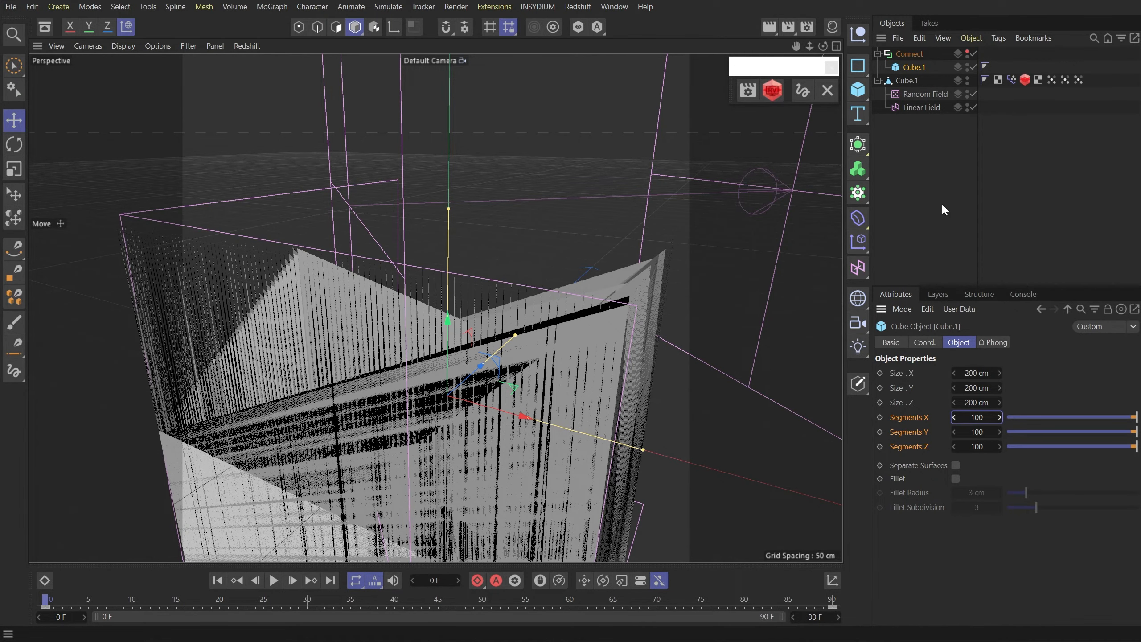
{"action": "key", "text": "shift+c"}
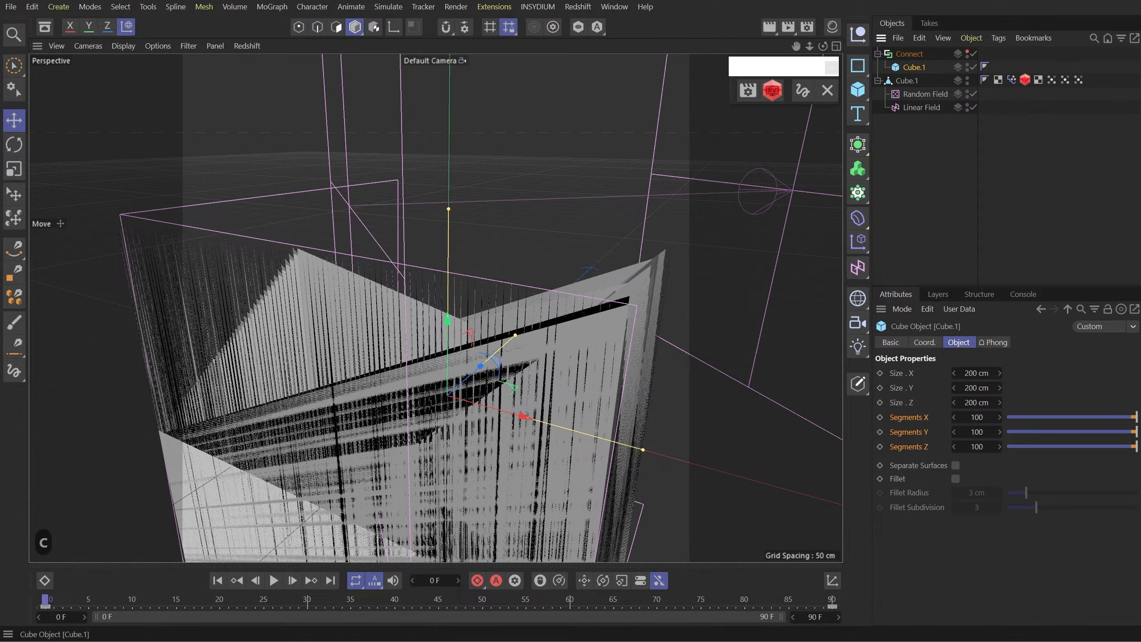
{"action": "key", "text": "Return"}
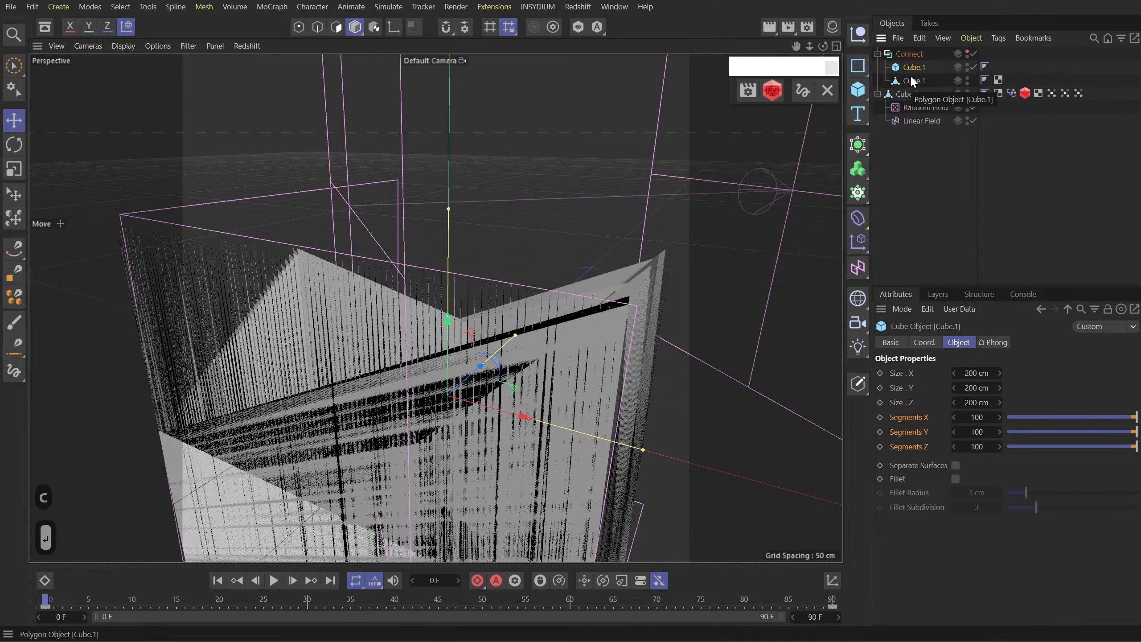
- Transfer the Redshift Object, X, Y and Z vertex map and Pose Morph tags from the old polygon cube to the new one
{"action": "left_click_drag", "start_coordinate": [1092, 100], "coordinate": [1039, 68]}
{"action": "left_click", "coordinate": [1025, 81], "text": "ctrl"}
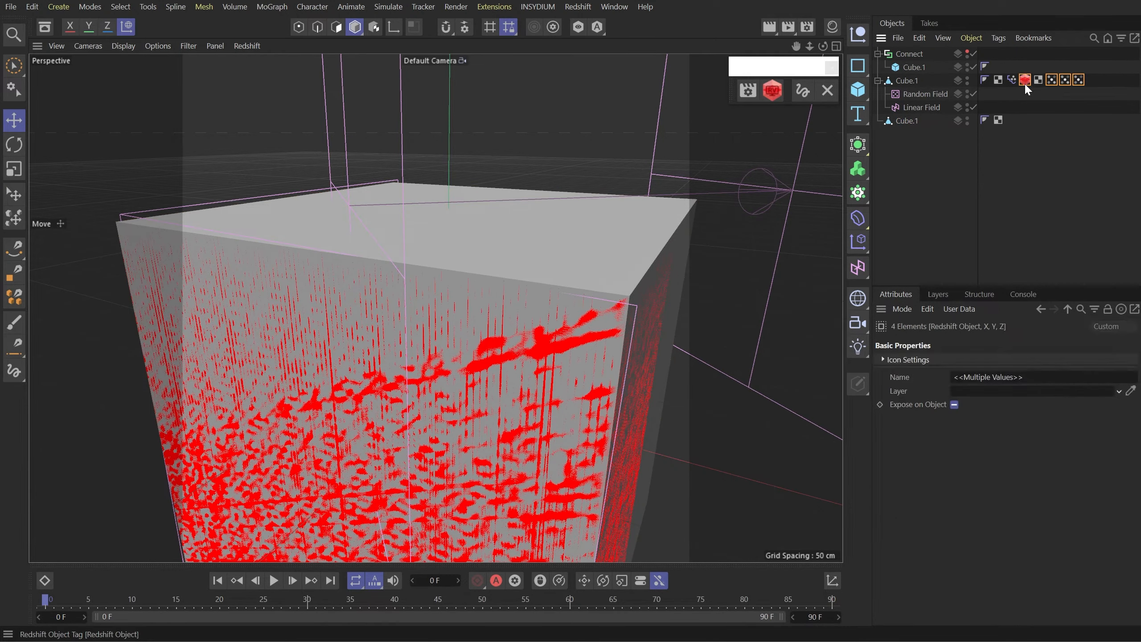
{"action": "left_click_drag", "start_coordinate": [1019, 118], "coordinate": [1020, 121]}
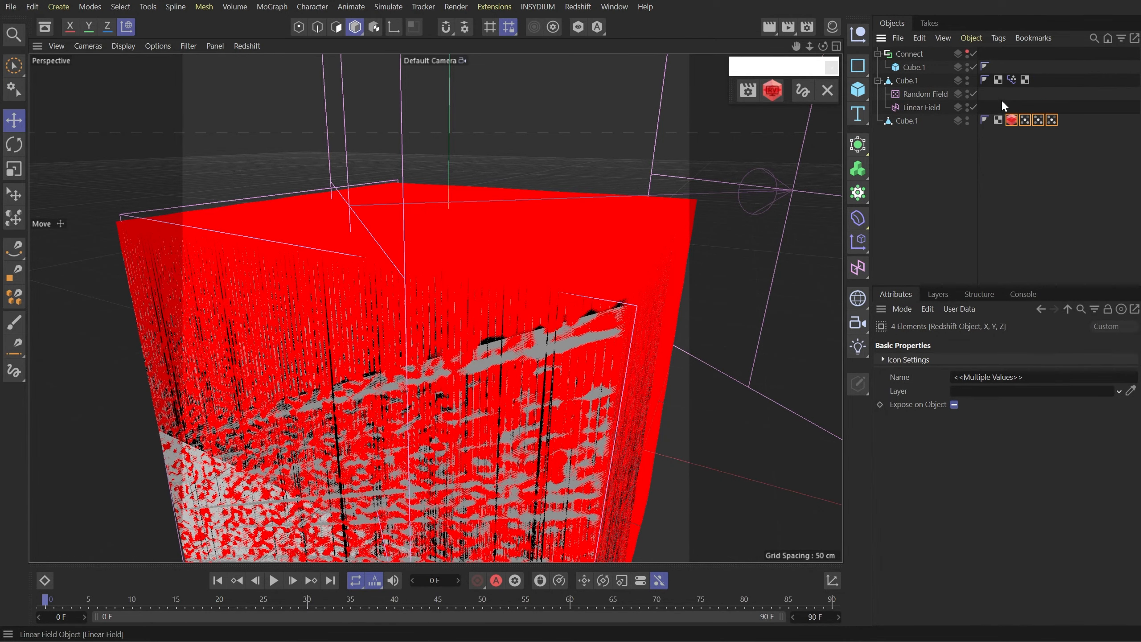
{"action": "left_click_drag", "start_coordinate": [1012, 80], "coordinate": [1019, 128]}
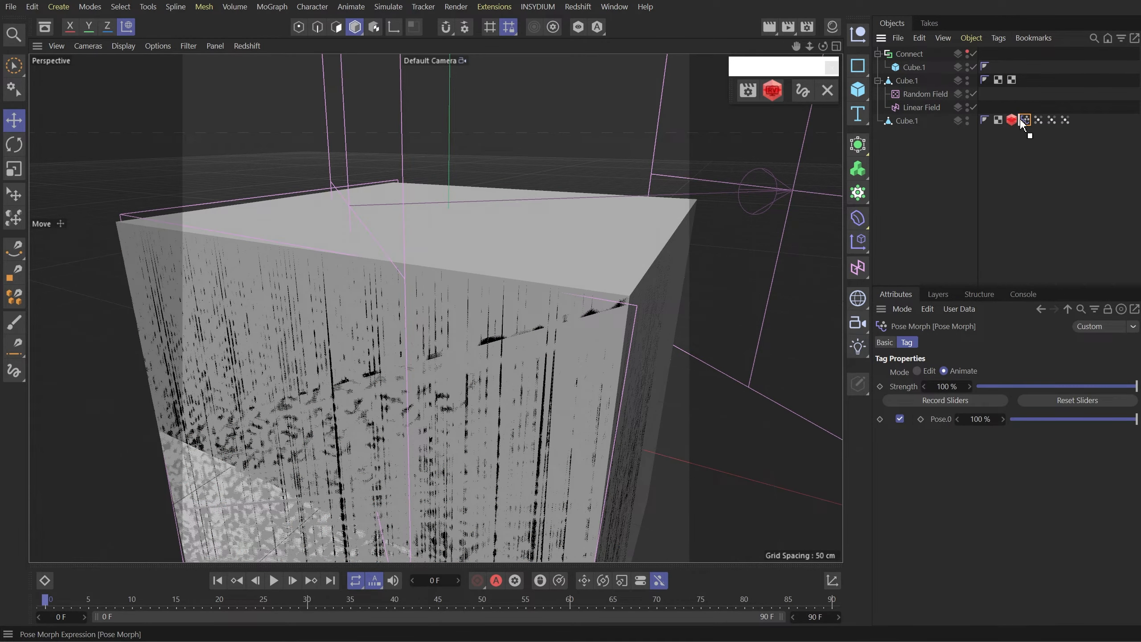
- Move the Random Field and Linear Field out of the old polygon cube and delete that cube
{"action": "left_click", "coordinate": [920, 94]}
{"action": "left_click", "coordinate": [934, 104], "text": "shift"}
{"action": "left_click_drag", "start_coordinate": [924, 106], "coordinate": [899, 138]}
{"action": "left_click", "coordinate": [911, 83]}
{"action": "key", "text": "Delete"}
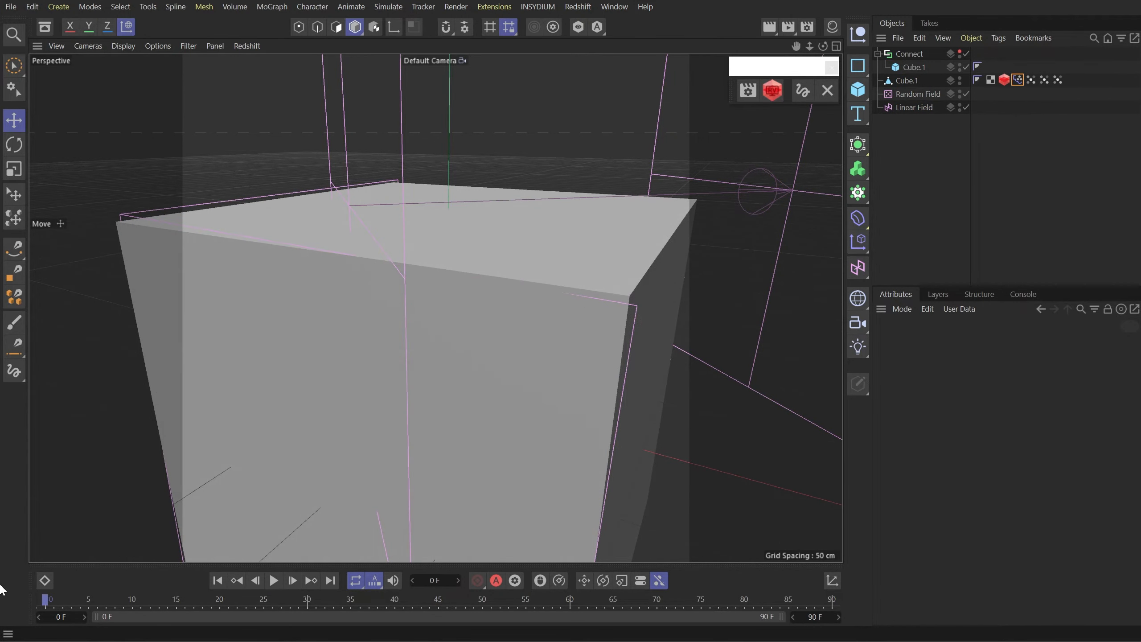
- Reopen the Redshift RenderView and render the rebuilt cube
{"action": "left_click", "coordinate": [773, 90]}
{"action": "left_click_drag", "start_coordinate": [810, 83], "coordinate": [381, 105]}
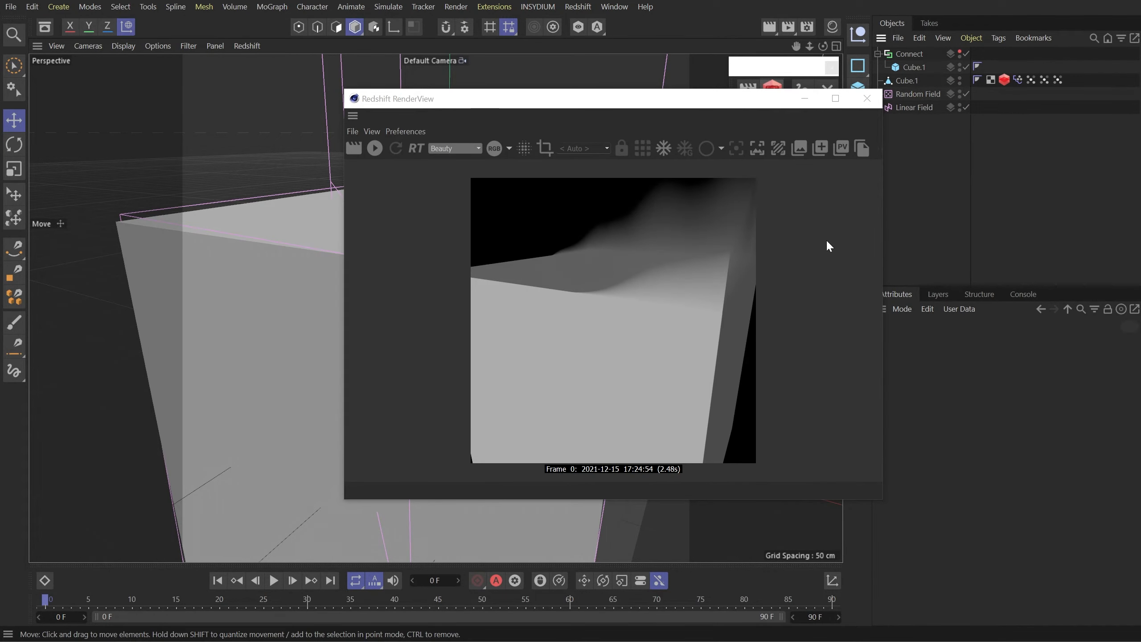
{"action": "left_click", "coordinate": [935, 196]}
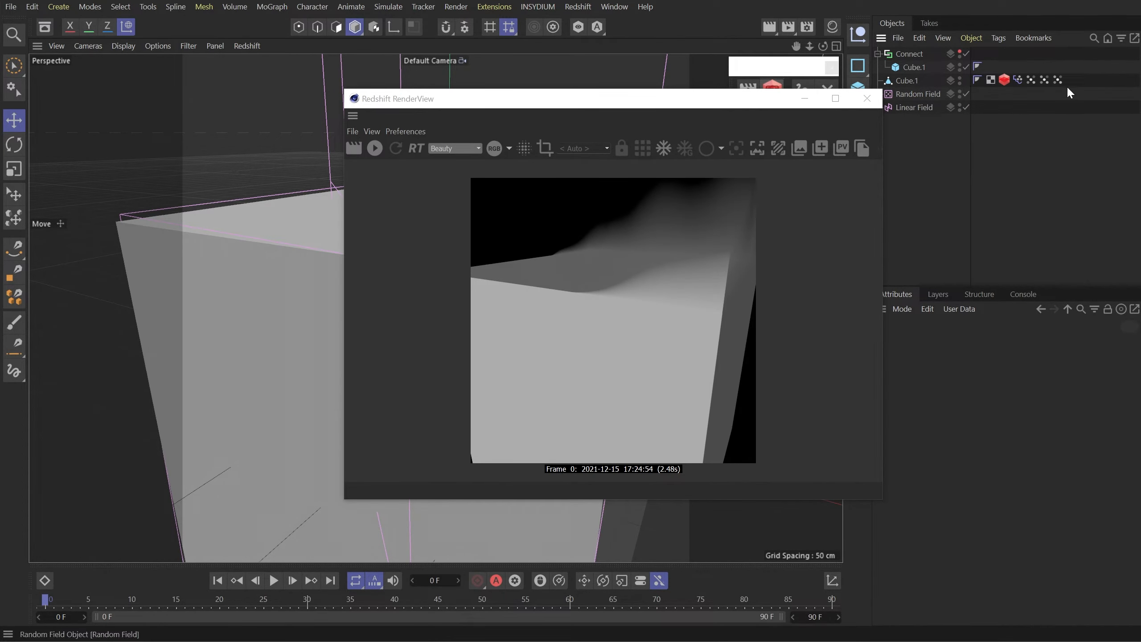
- Duplicate the polygon cube's Z vertex map tag as a new map named Weight and remove the copy's Solid field layer
{"action": "left_click_drag", "start_coordinate": [1059, 81], "coordinate": [1079, 81], "text": "ctrl"}
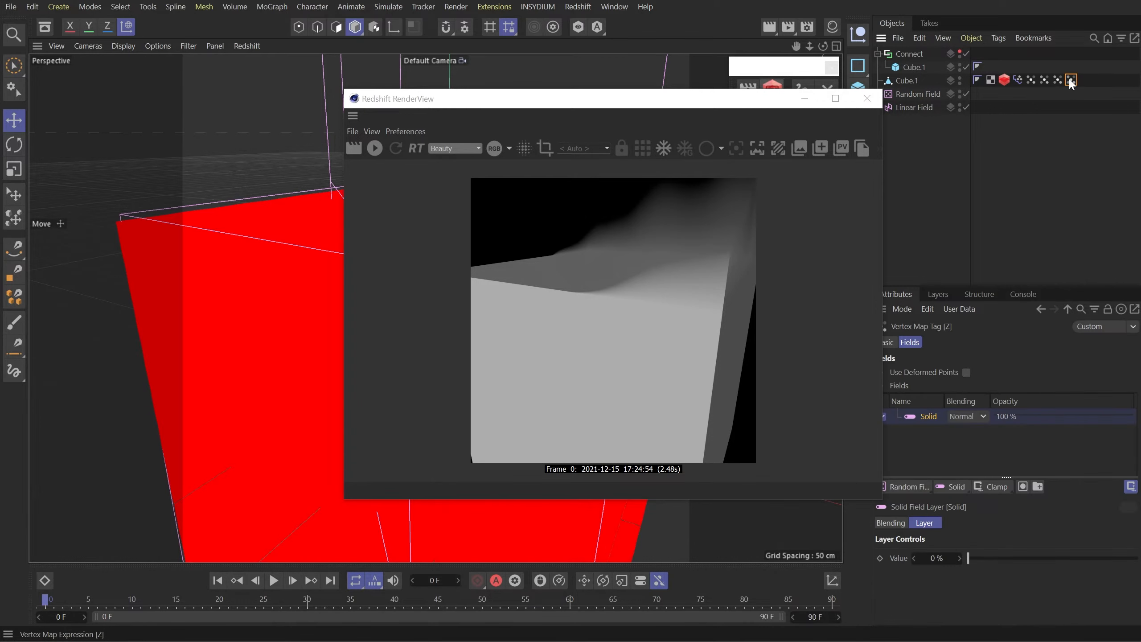
{"action": "left_click", "coordinate": [894, 339]}
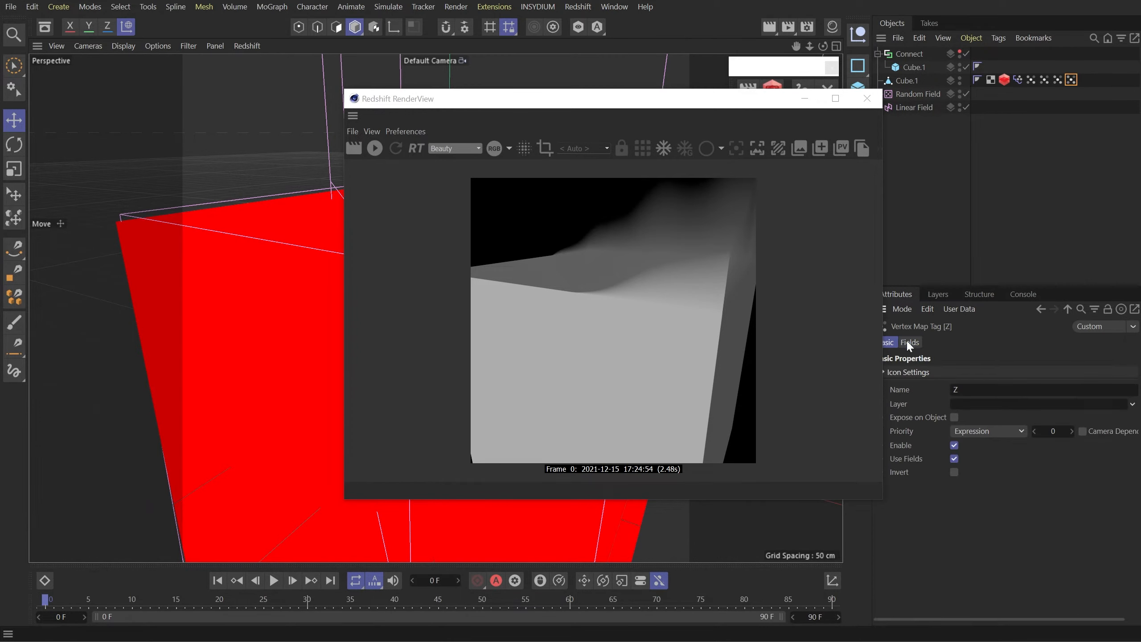
{"action": "type", "text": "Weight"}
{"action": "left_click", "coordinate": [910, 342]}
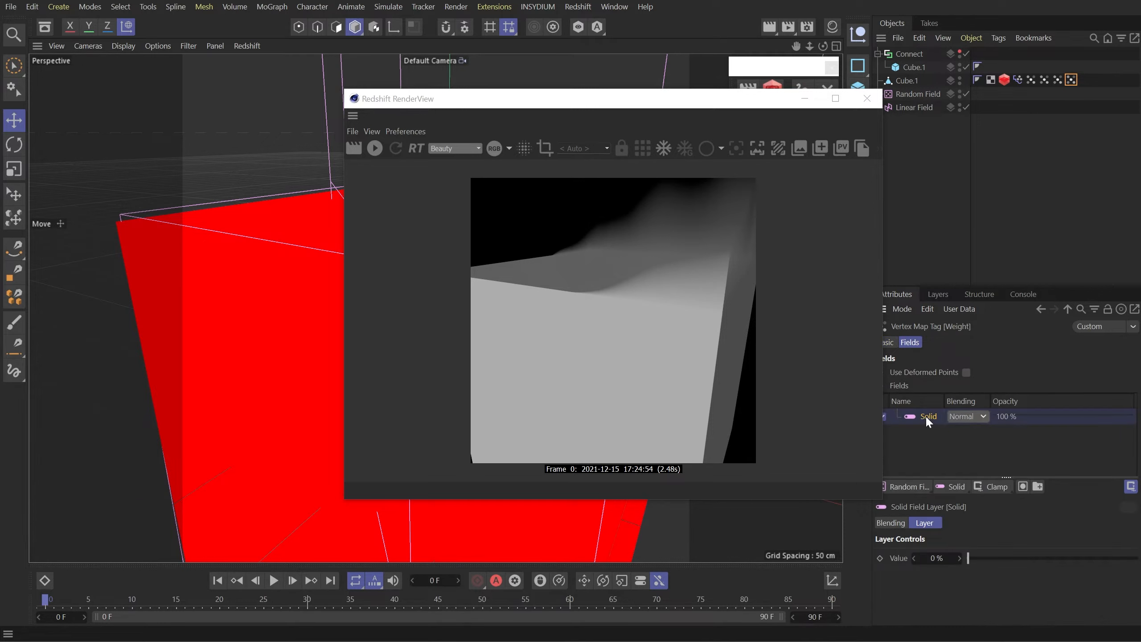
{"action": "key", "text": "Delete"}
- In the Y vertex map, gather the Random and Linear Fields into a Group Field with Normal blending and delete the Solid layer
{"action": "left_click", "coordinate": [1046, 79]}
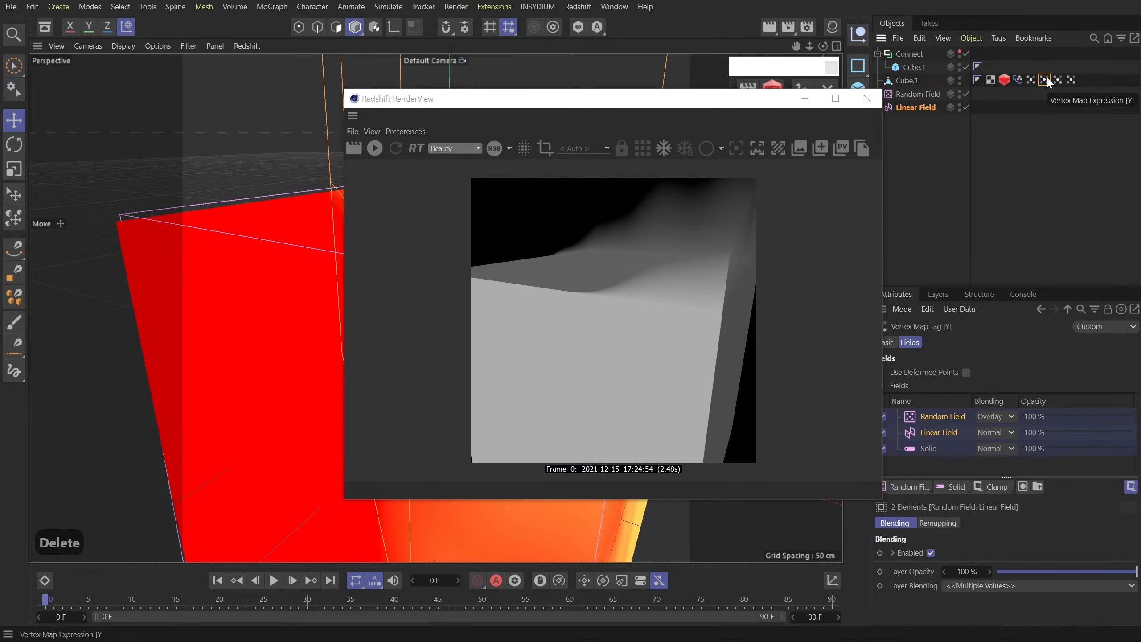
{"action": "right_click", "coordinate": [945, 415]}
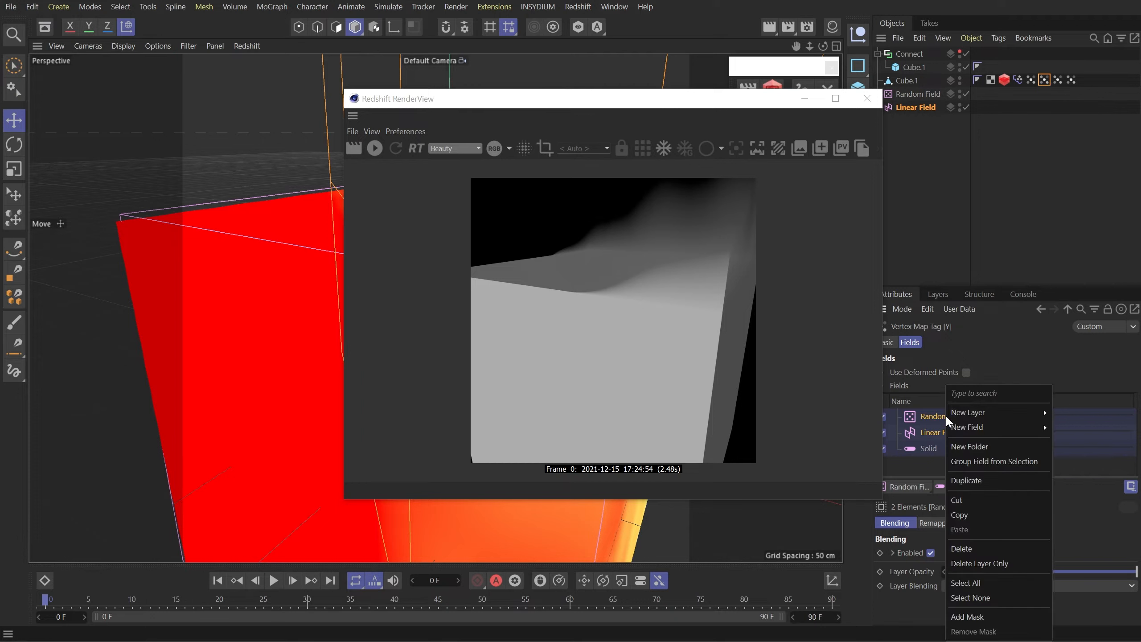
{"action": "left_click", "coordinate": [1014, 462]}
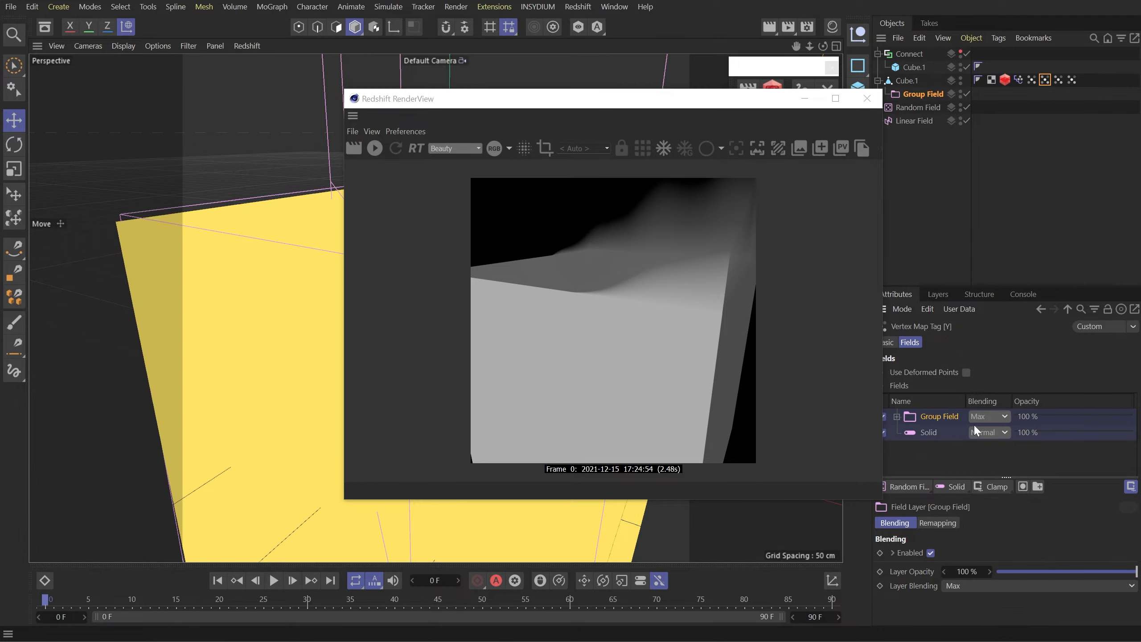
{"action": "left_click", "coordinate": [936, 429]}
{"action": "key", "text": "Delete"}
{"action": "left_click", "coordinate": [1005, 417]}
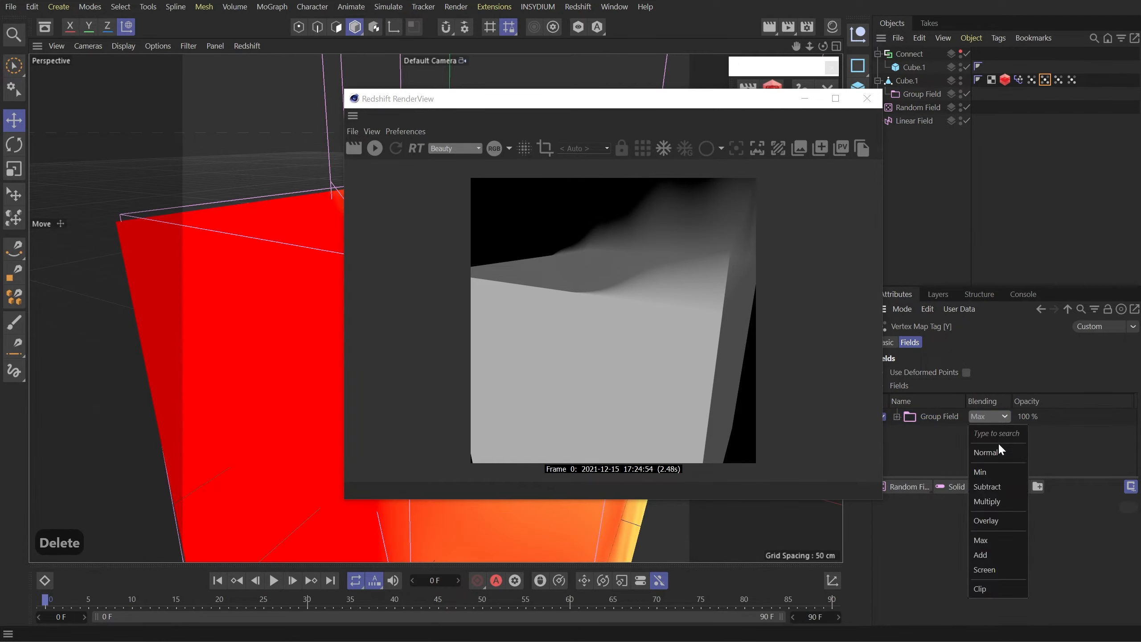
{"action": "left_click", "coordinate": [989, 452]}
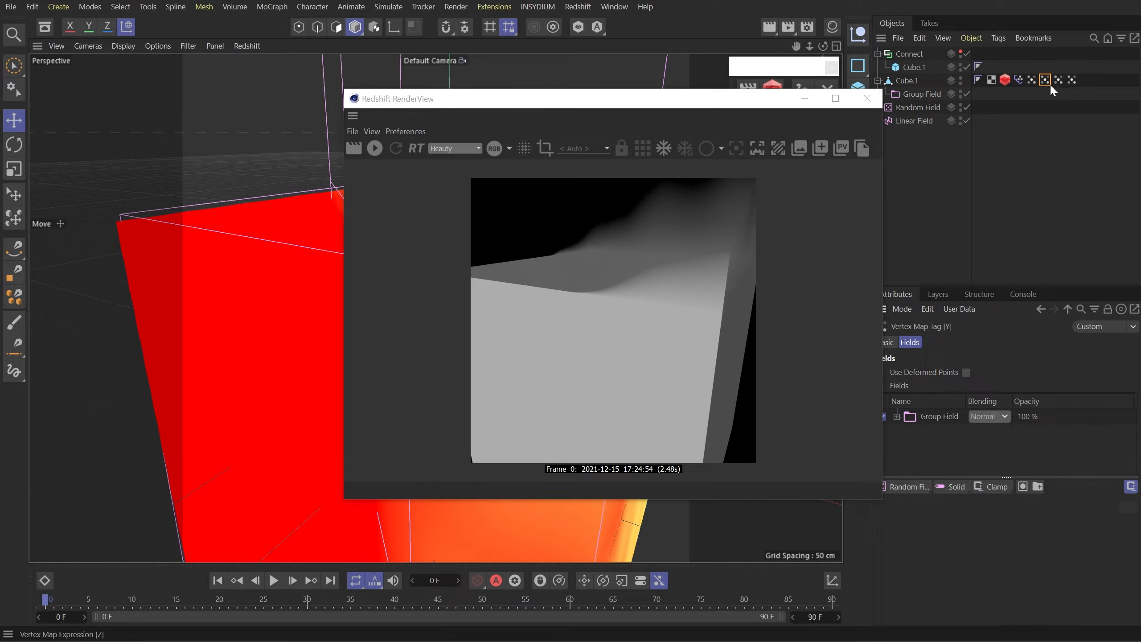
- Nest the Random Field and Linear Field under the Group Field and assign that group to the Weight vertex map's fields
{"action": "left_click_drag", "start_coordinate": [926, 136], "coordinate": [917, 94]}
{"action": "left_click", "coordinate": [1085, 80]}
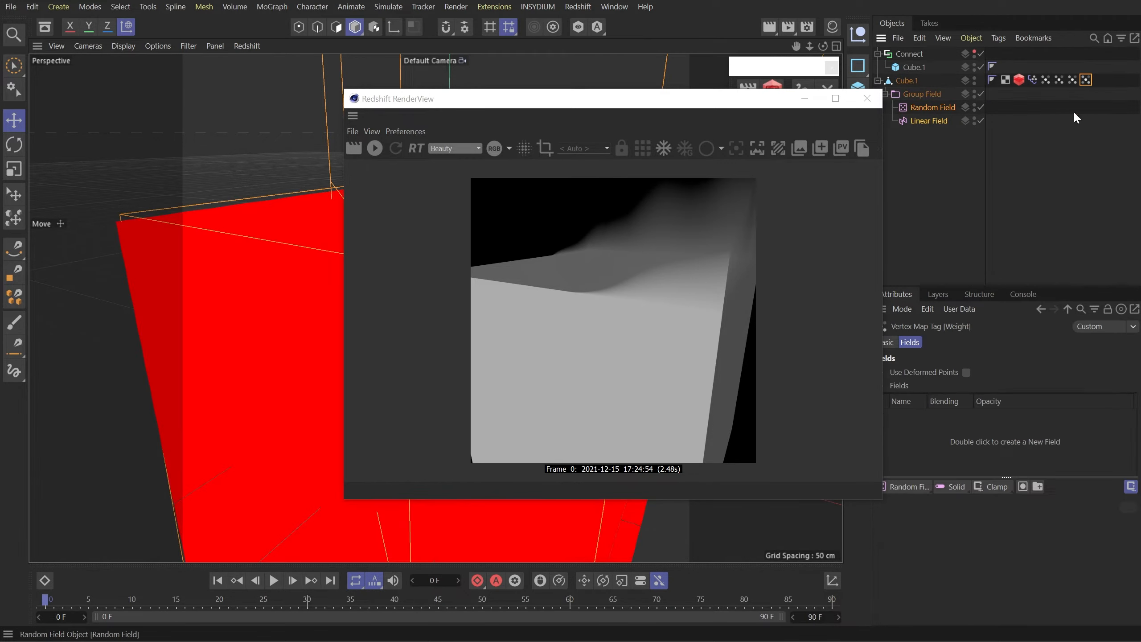
{"action": "mouse_move", "coordinate": [982, 278]}
{"action": "left_mouse_down"}
{"action": "mouse_move", "coordinate": [926, 423]}
{"action": "mouse_move", "coordinate": [948, 413]}
{"action": "left_mouse_up"}
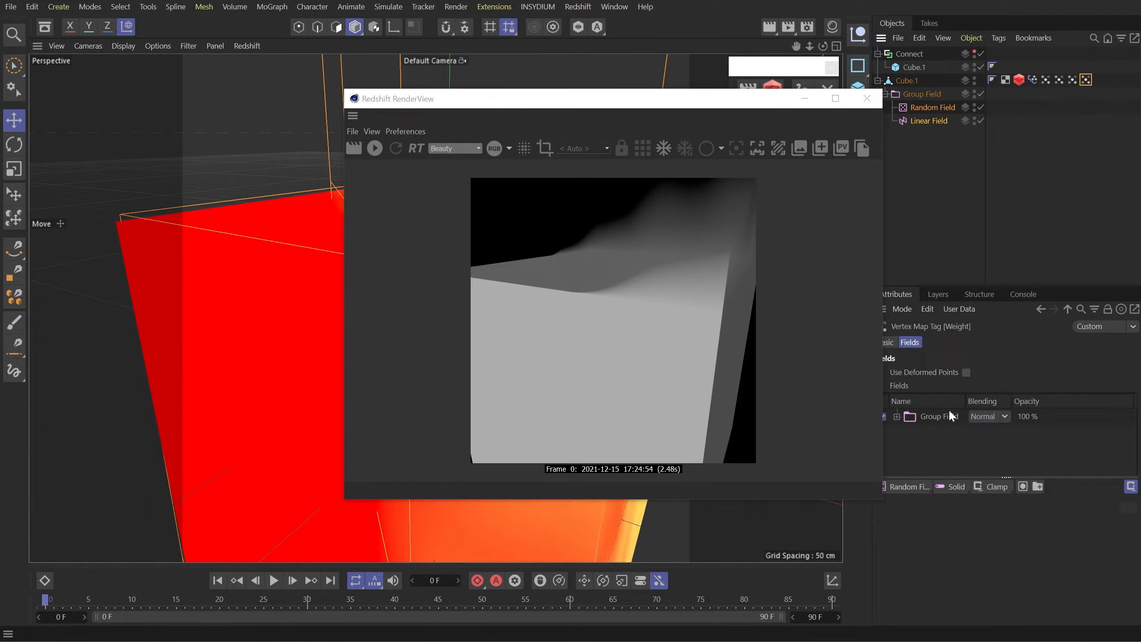
- Create a new Redshift material and close the Redshift RenderView
{"action": "left_click_drag", "start_coordinate": [711, 103], "coordinate": [475, 103]}
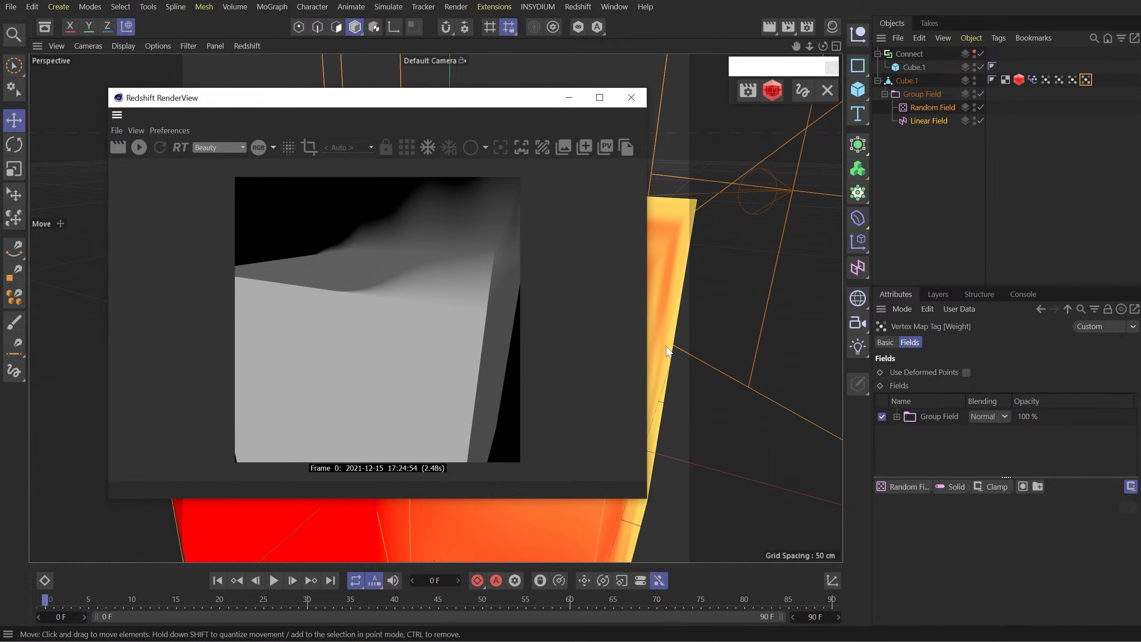
{"action": "left_click", "coordinate": [832, 27]}
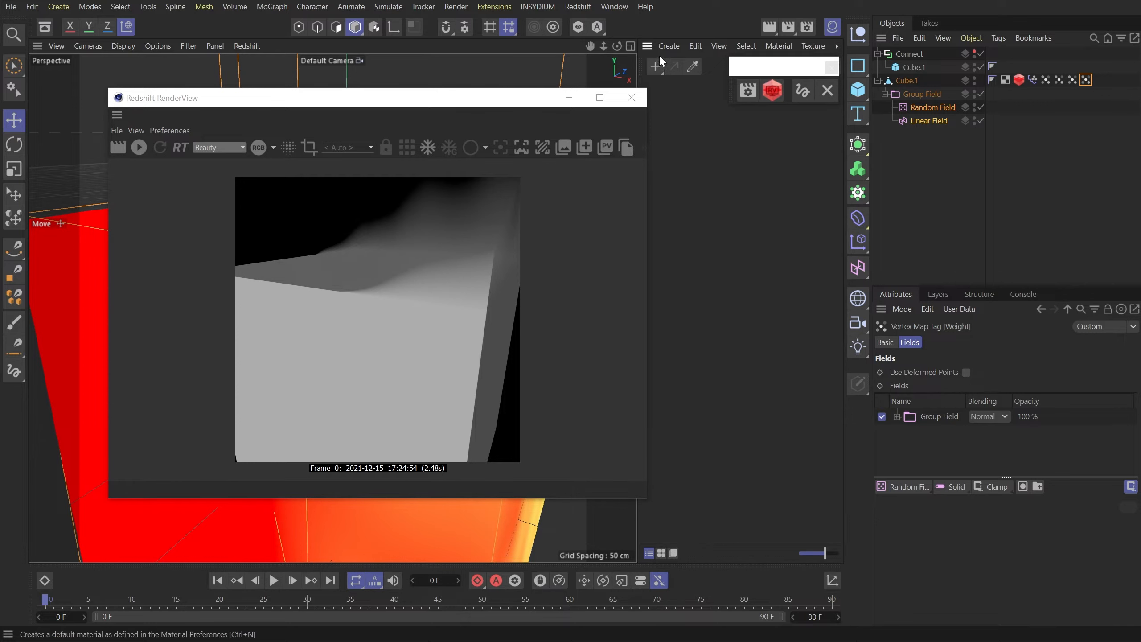
{"action": "left_click", "coordinate": [668, 46]}
{"action": "mouse_move", "coordinate": [734, 83]}
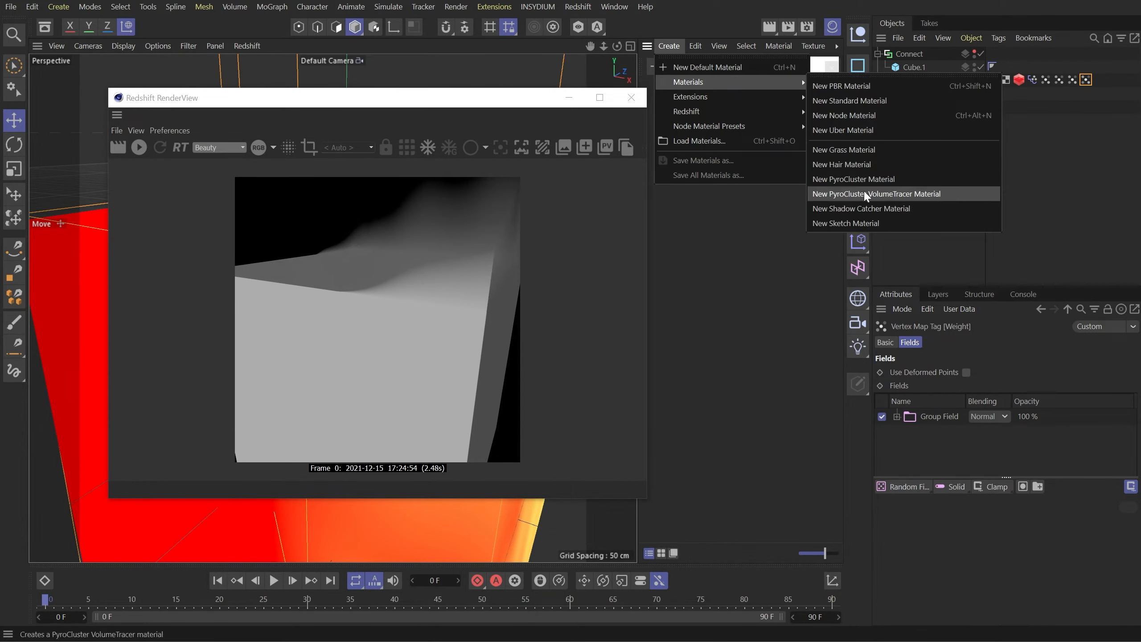
{"action": "mouse_move", "coordinate": [707, 112]}
{"action": "mouse_move", "coordinate": [840, 112]}
{"action": "left_click", "coordinate": [880, 111]}
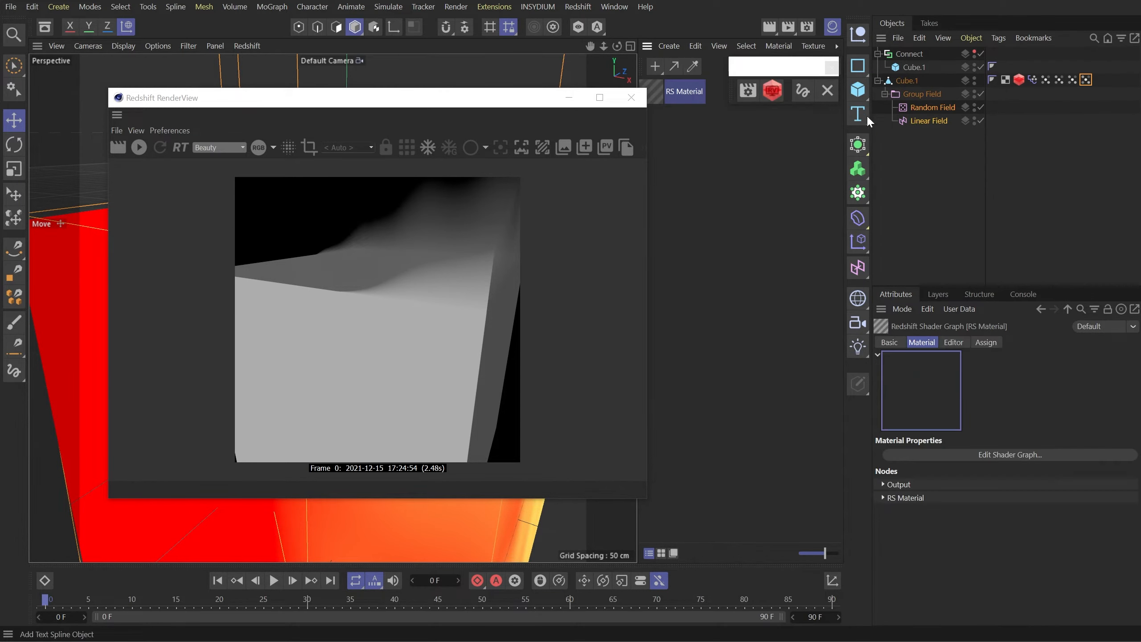
{"action": "left_click", "coordinate": [631, 98]}
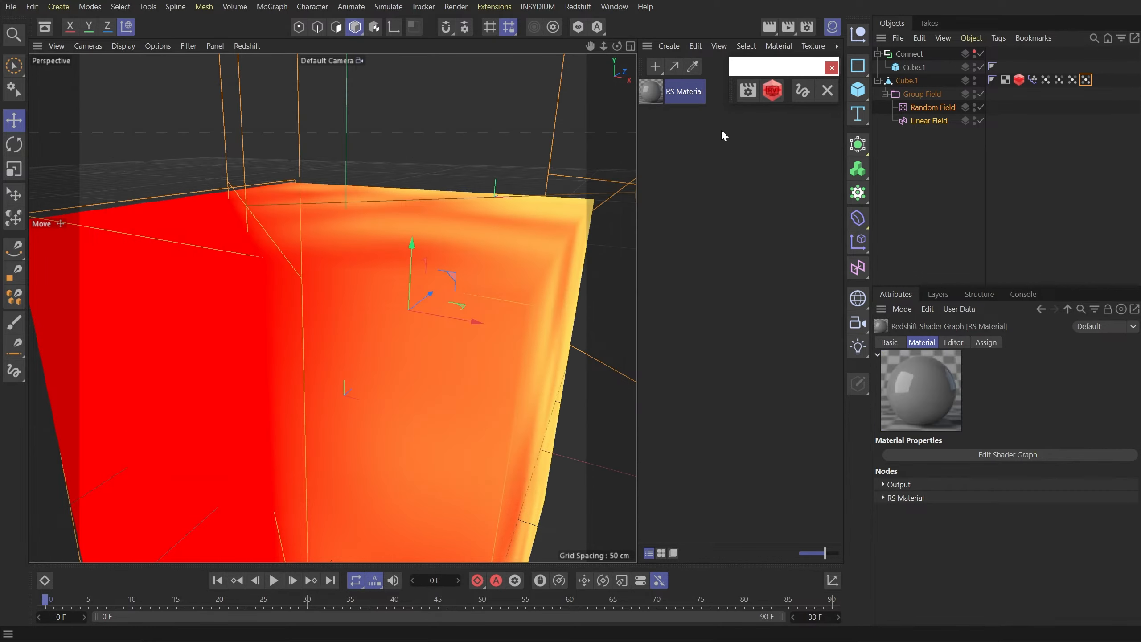
- Add a Vertex Attribute node to the RS Material shader graph and set its Attribute Name to the Weight vertex map
{"action": "double_click", "coordinate": [649, 91]}
{"action": "left_click_drag", "start_coordinate": [650, 0], "coordinate": [655, 102]}
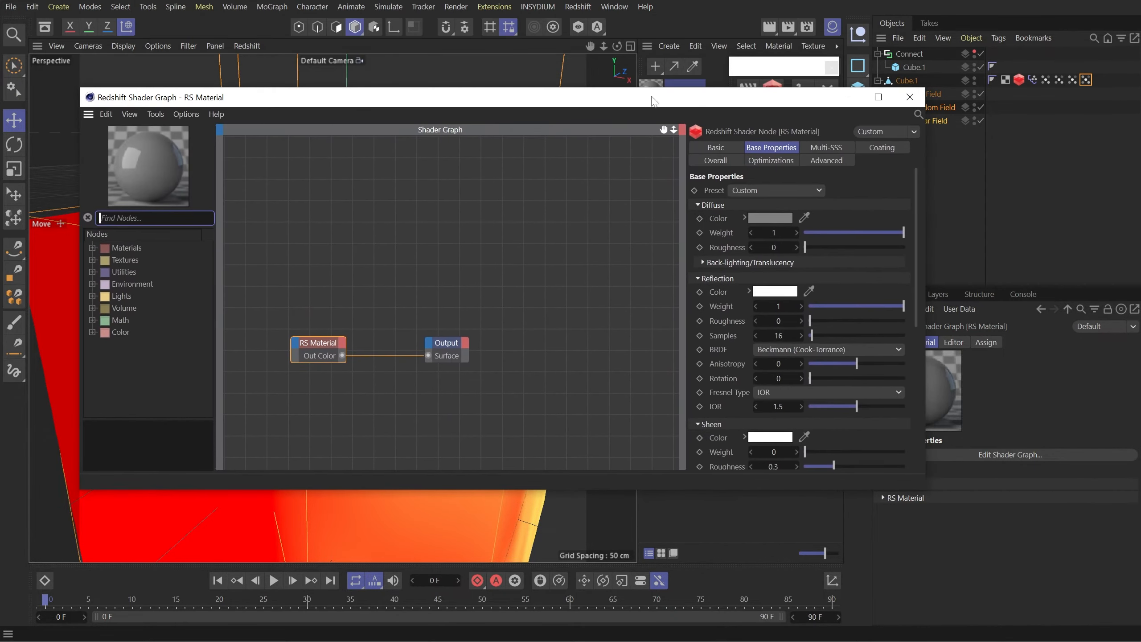
{"action": "type", "text": "vert"}
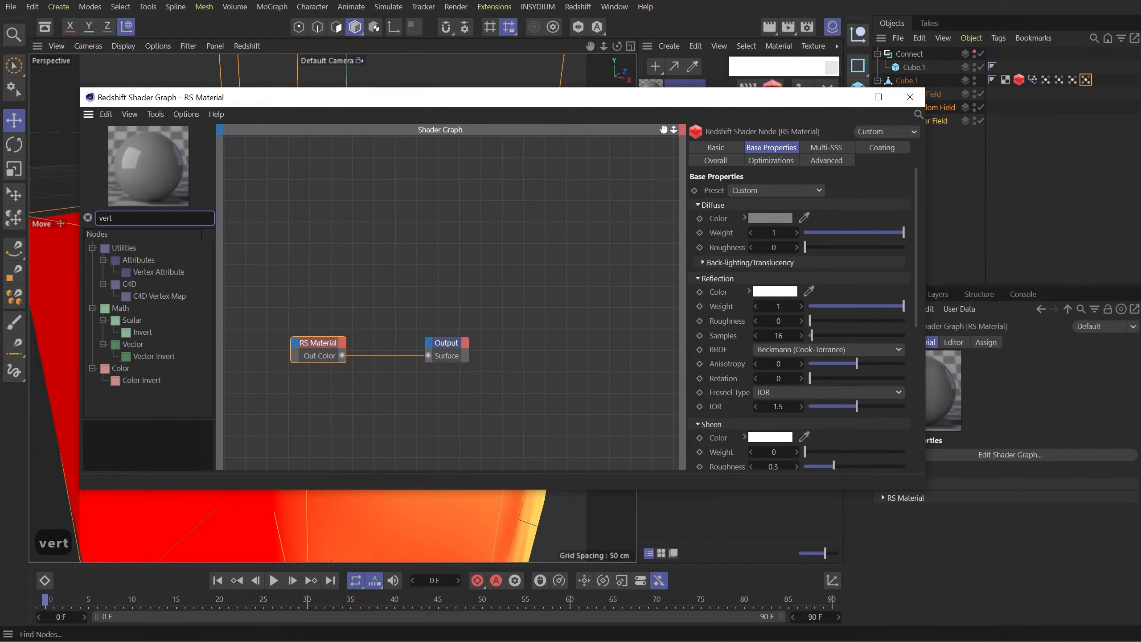
{"action": "left_click_drag", "start_coordinate": [158, 272], "coordinate": [331, 268]}
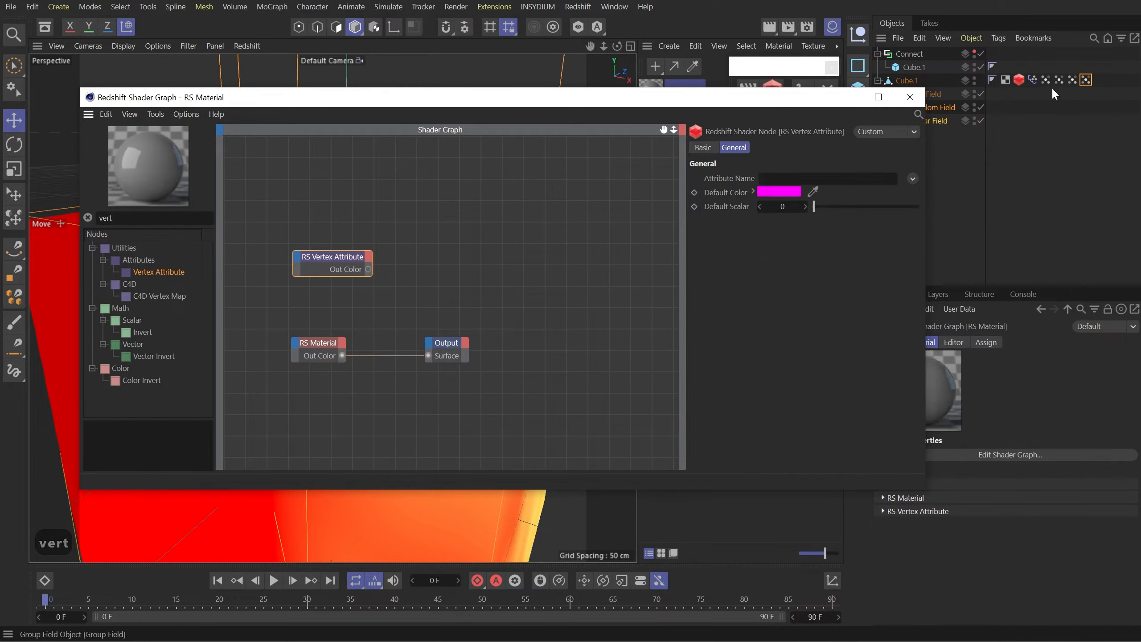
{"action": "left_click_drag", "start_coordinate": [1086, 80], "coordinate": [830, 189]}
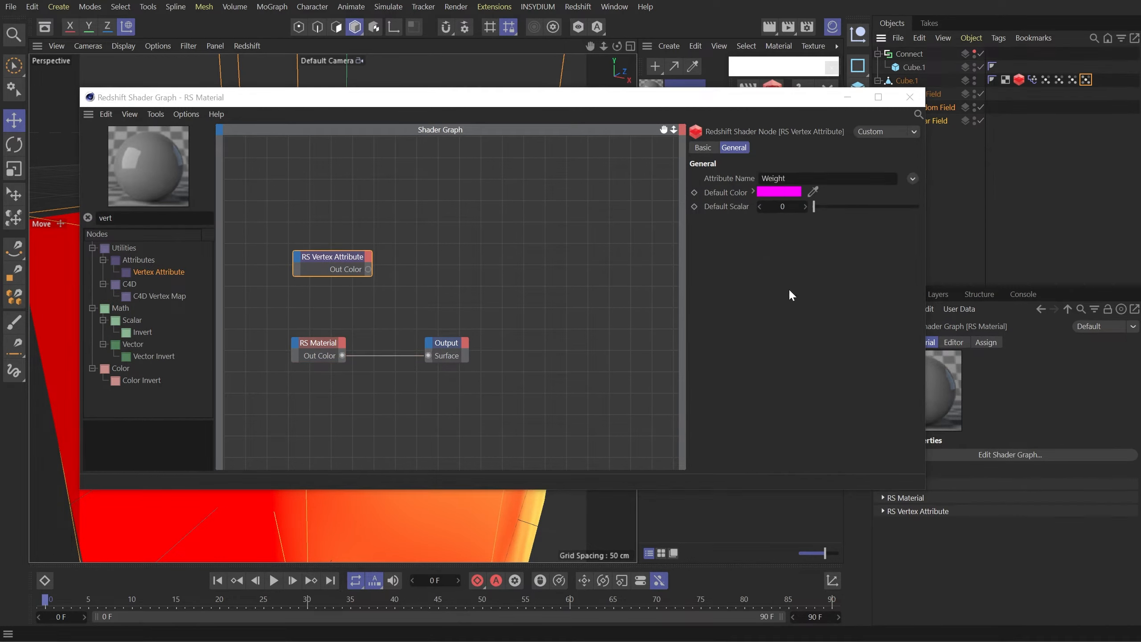
- Add a Ramp node and connect the Vertex Attribute's Out Color to its Input
{"action": "left_click_drag", "start_coordinate": [135, 218], "coordinate": [2, 212]}
{"action": "type", "text": "ramp"}
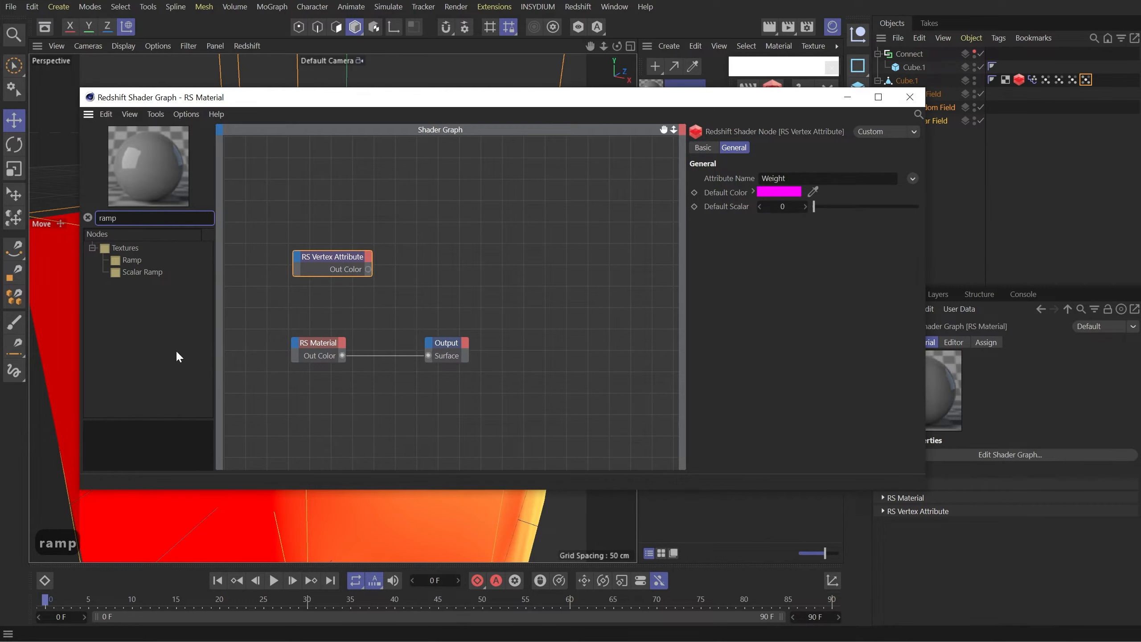
{"action": "left_click_drag", "start_coordinate": [130, 257], "coordinate": [401, 249]}
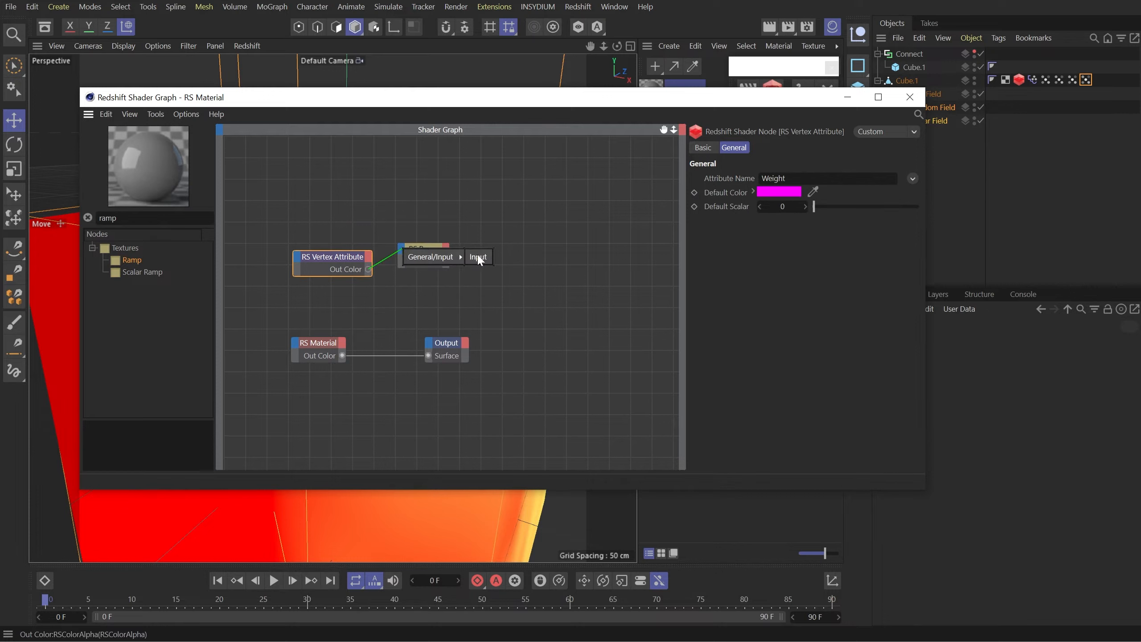
{"action": "left_click", "coordinate": [476, 258]}
- Load the Sky 3 gradient preset into the RS Ramp and invert the gradient so it runs from black to light blue
{"action": "left_click", "coordinate": [432, 252]}
{"action": "left_click", "coordinate": [769, 316]}
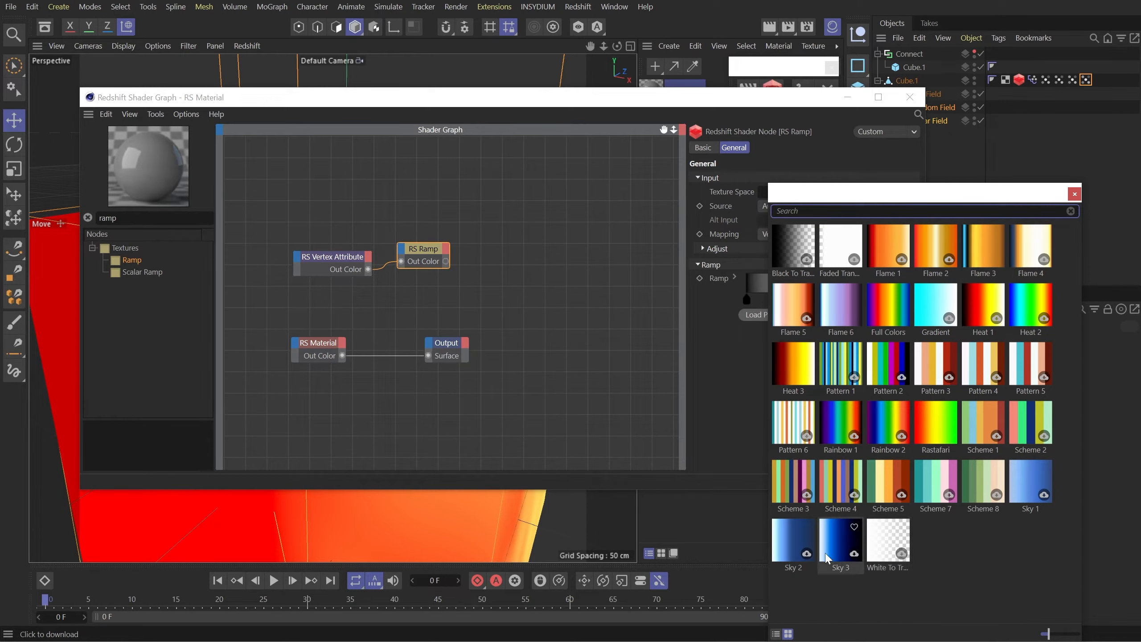
{"action": "left_click", "coordinate": [841, 541]}
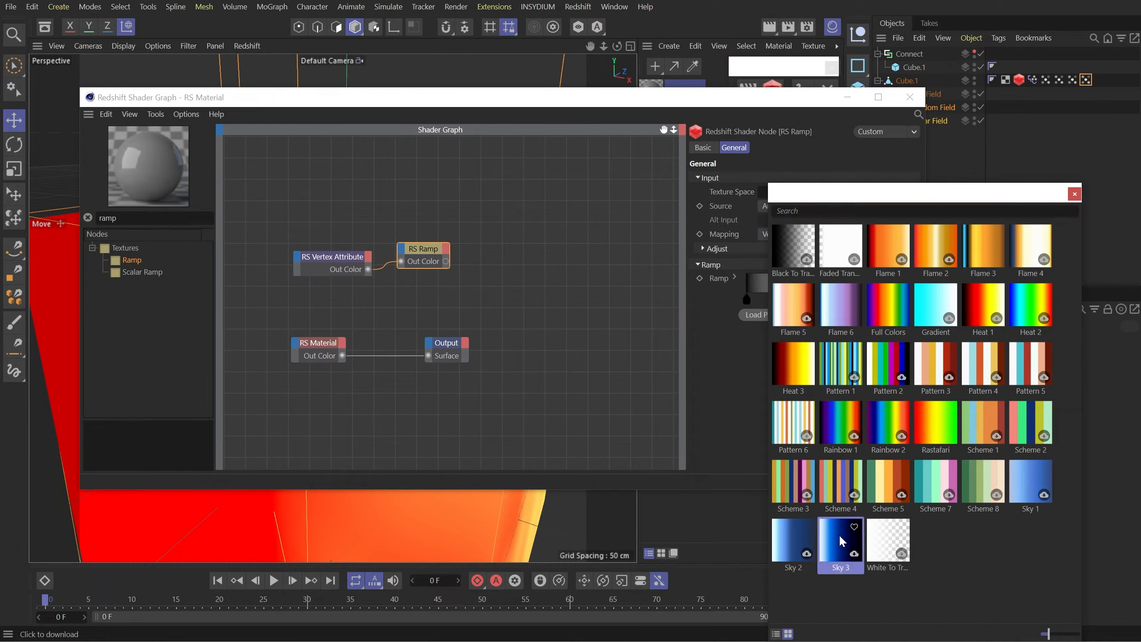
{"action": "double_click", "coordinate": [840, 544]}
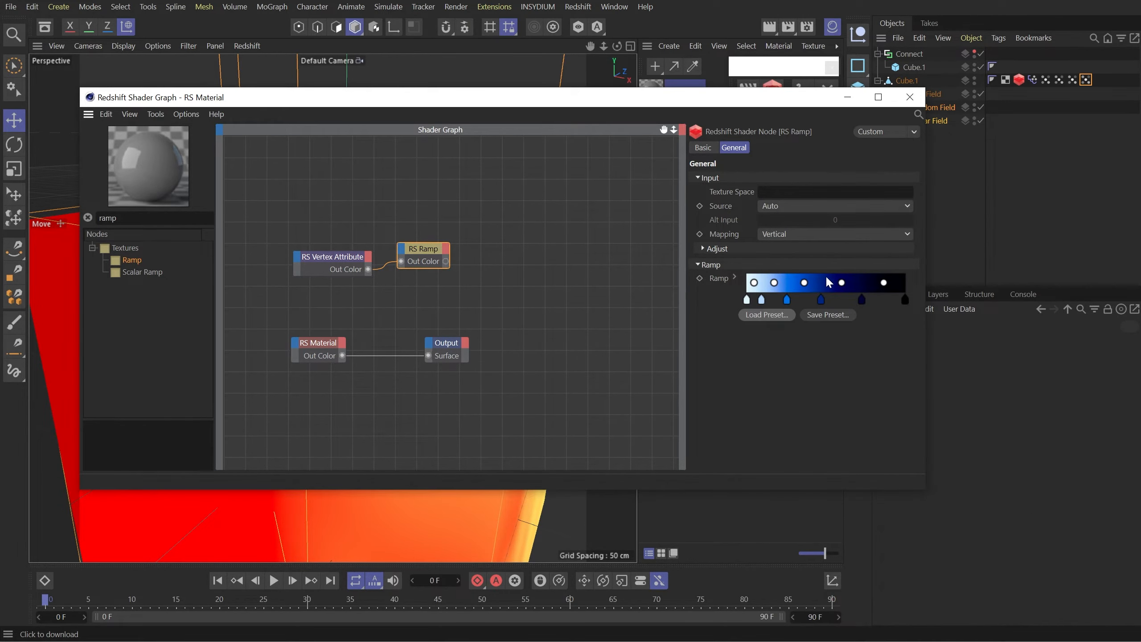
{"action": "right_click", "coordinate": [830, 282]}
{"action": "left_click", "coordinate": [856, 308]}
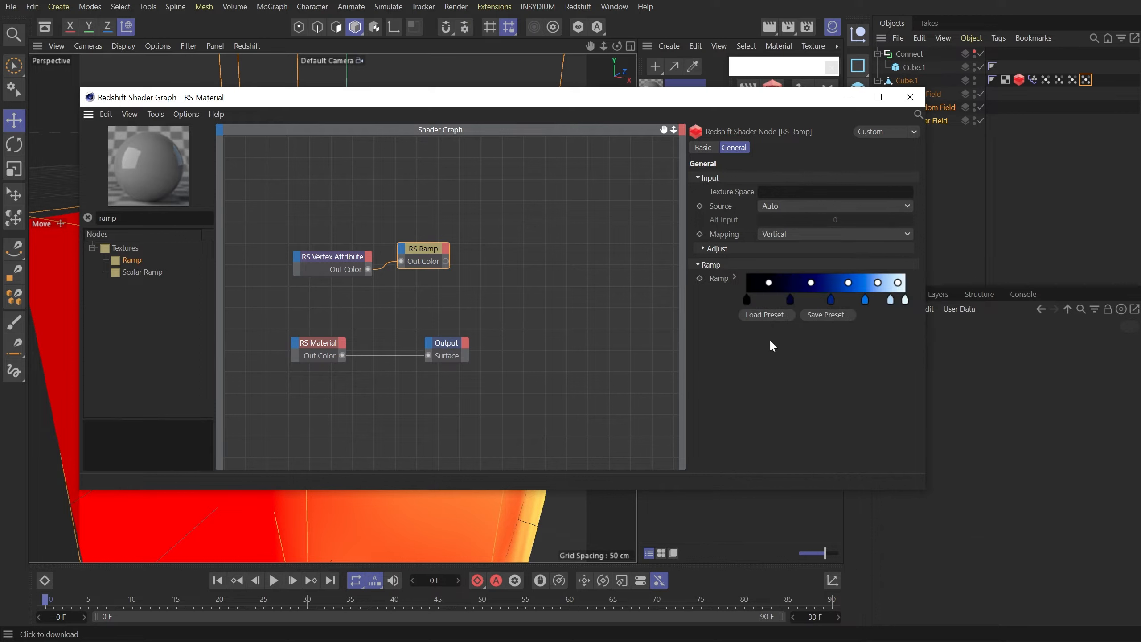
- Connect the RS Ramp output to the RS Material's Diffuse Color and apply the material to the polygon cube
{"action": "left_click_drag", "start_coordinate": [446, 261], "coordinate": [302, 344]}
{"action": "mouse_move", "coordinate": [359, 375]}
{"action": "left_click", "coordinate": [517, 376]}
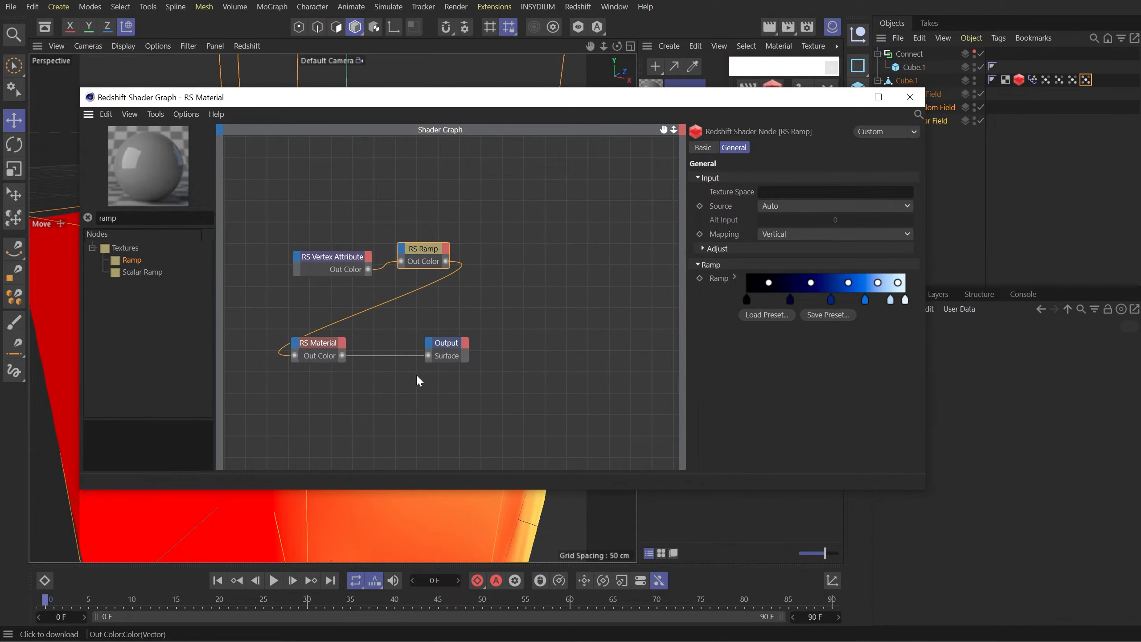
{"action": "double_click", "coordinate": [321, 346]}
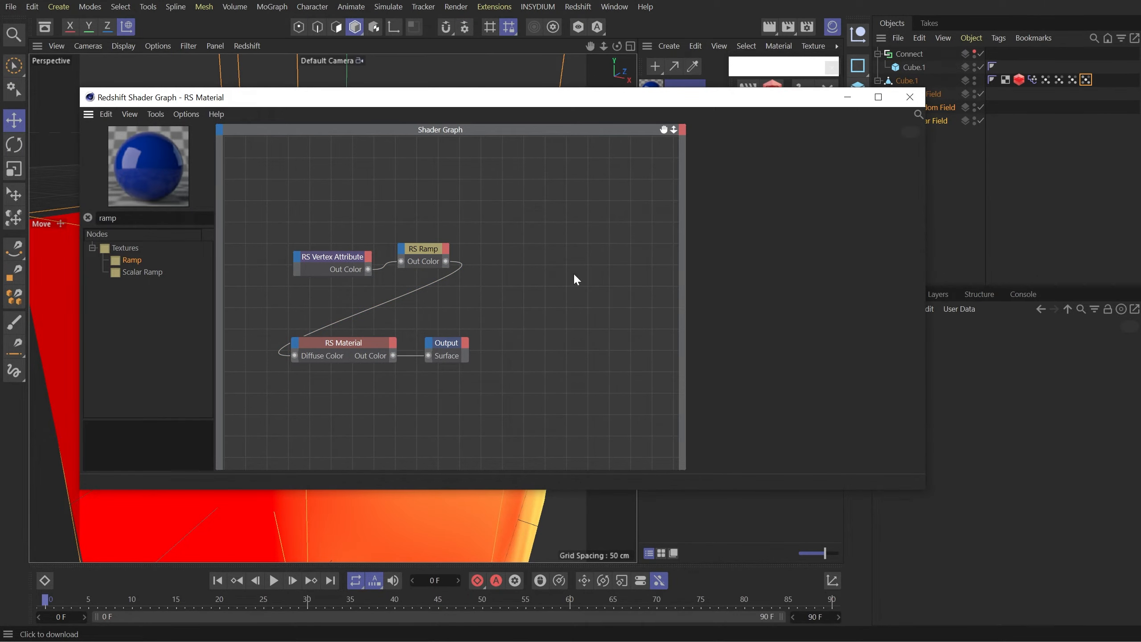
{"action": "left_click", "coordinate": [910, 97]}
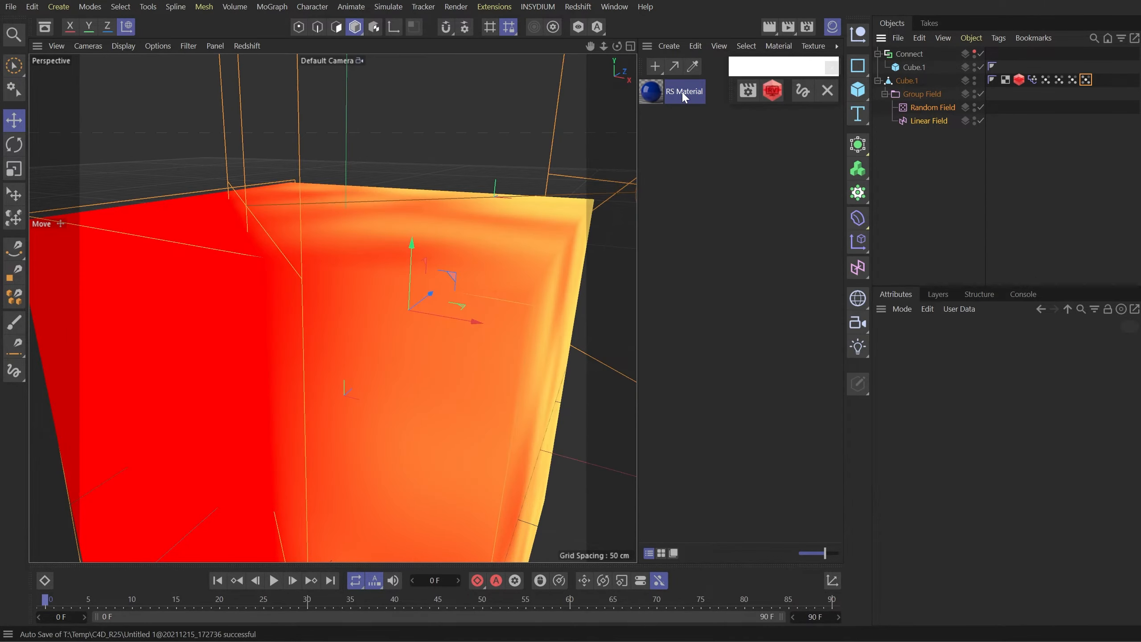
{"action": "left_click_drag", "start_coordinate": [912, 85], "coordinate": [907, 79]}
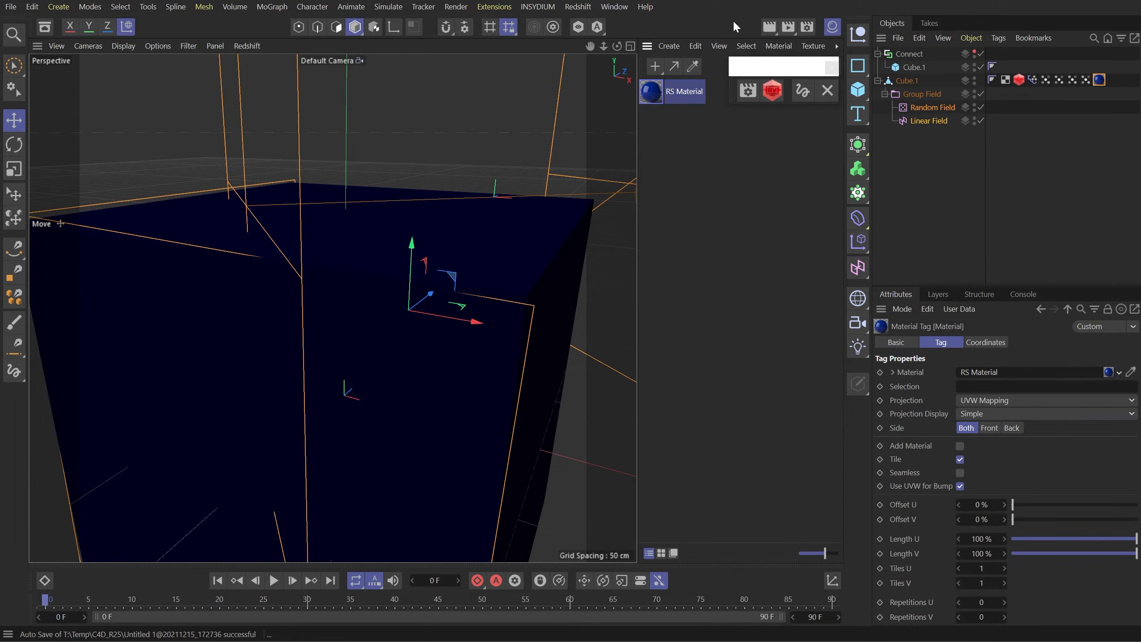
- Render the polygon cube with its new material in the Redshift RenderView, with the Connect object hidden from rendering
{"action": "left_click", "coordinate": [748, 91]}
{"action": "left_click_drag", "start_coordinate": [669, 77], "coordinate": [158, 80]}
{"action": "left_click", "coordinate": [709, 71]}
{"action": "left_click", "coordinate": [776, 92]}
{"action": "left_click_drag", "start_coordinate": [849, 85], "coordinate": [246, 98]}
{"action": "left_click", "coordinate": [170, 144]}
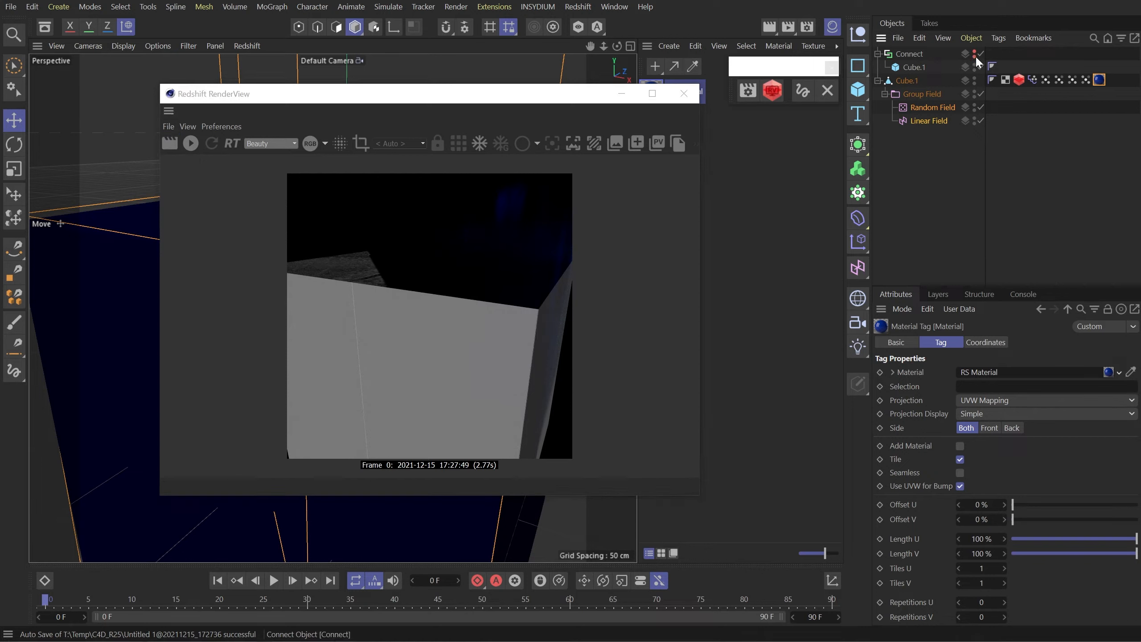
{"action": "left_click", "coordinate": [168, 145]}
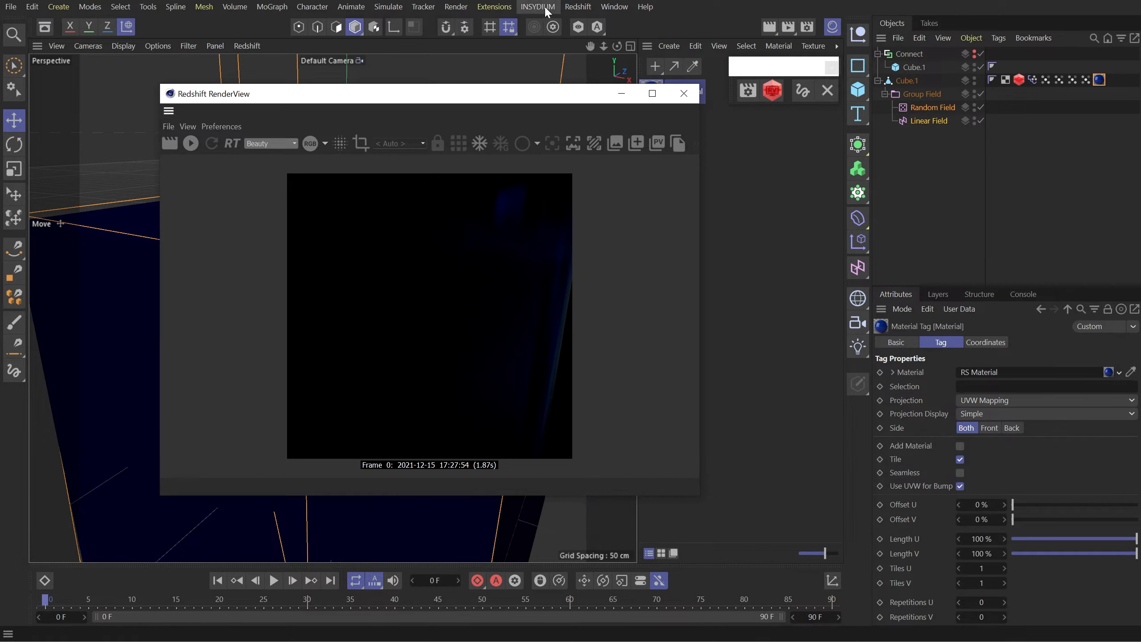
- Add a Redshift Dome Light to the scene and render again
{"action": "left_click", "coordinate": [578, 6]}
{"action": "mouse_move", "coordinate": [643, 47]}
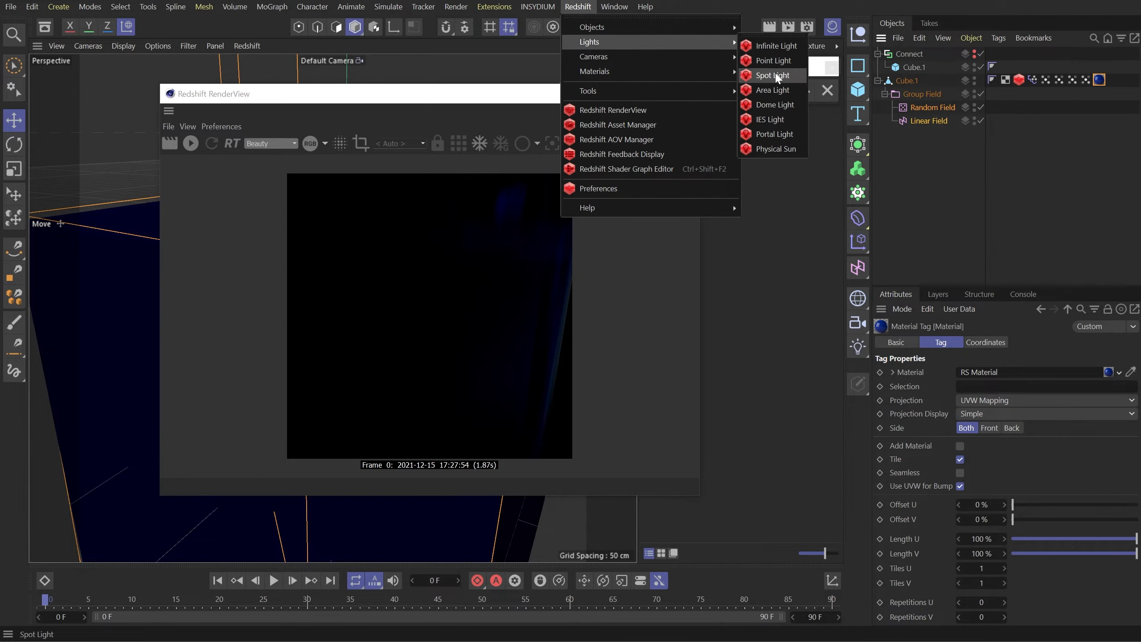
{"action": "left_click", "coordinate": [772, 105]}
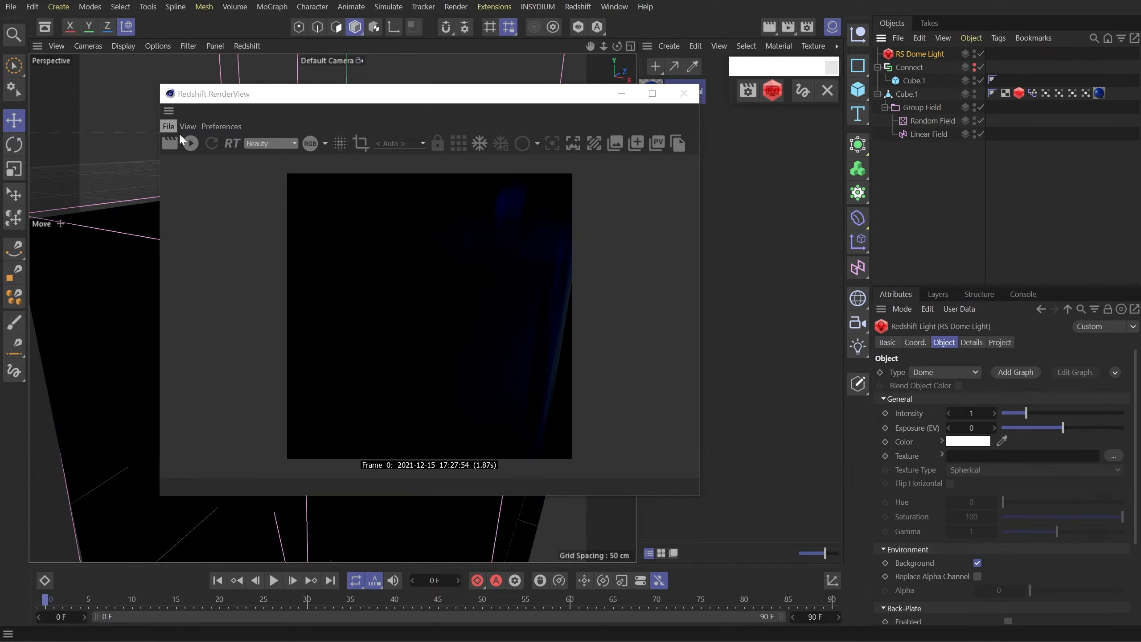
{"action": "left_click", "coordinate": [169, 144]}
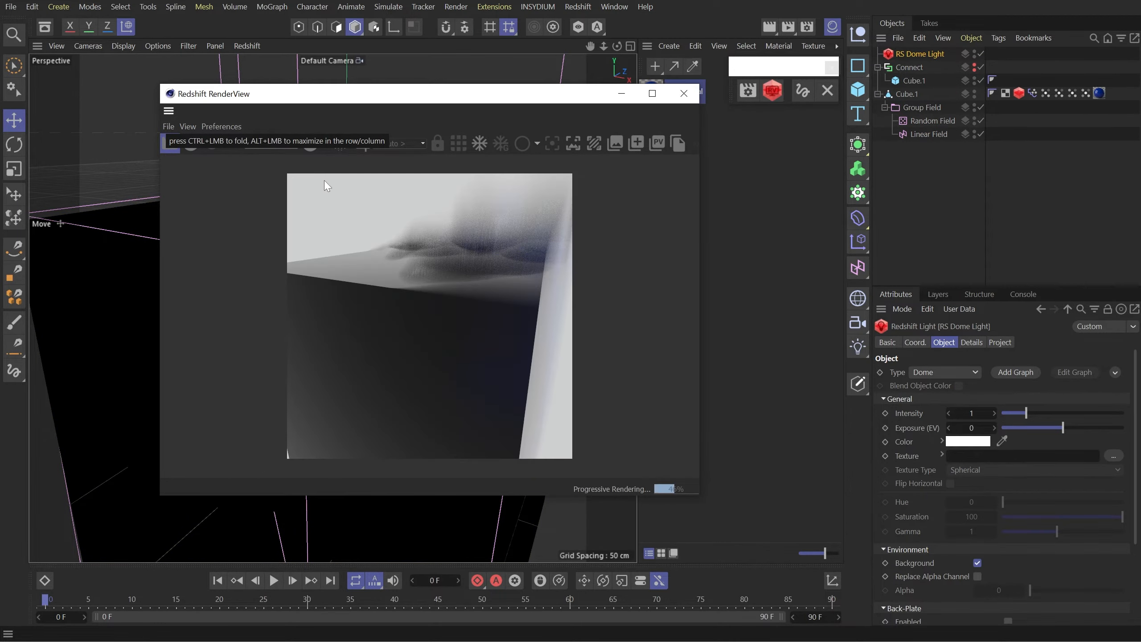
- Render the scene again in the Redshift RenderView with the whole cube in frame
{"action": "left_click_drag", "start_coordinate": [508, 98], "coordinate": [823, 113]}
{"action": "right_click_drag", "start_coordinate": [325, 262], "coordinate": [212, 268], "text": "alt"}
{"action": "left_click_drag", "start_coordinate": [343, 254], "coordinate": [313, 264], "text": "alt"}
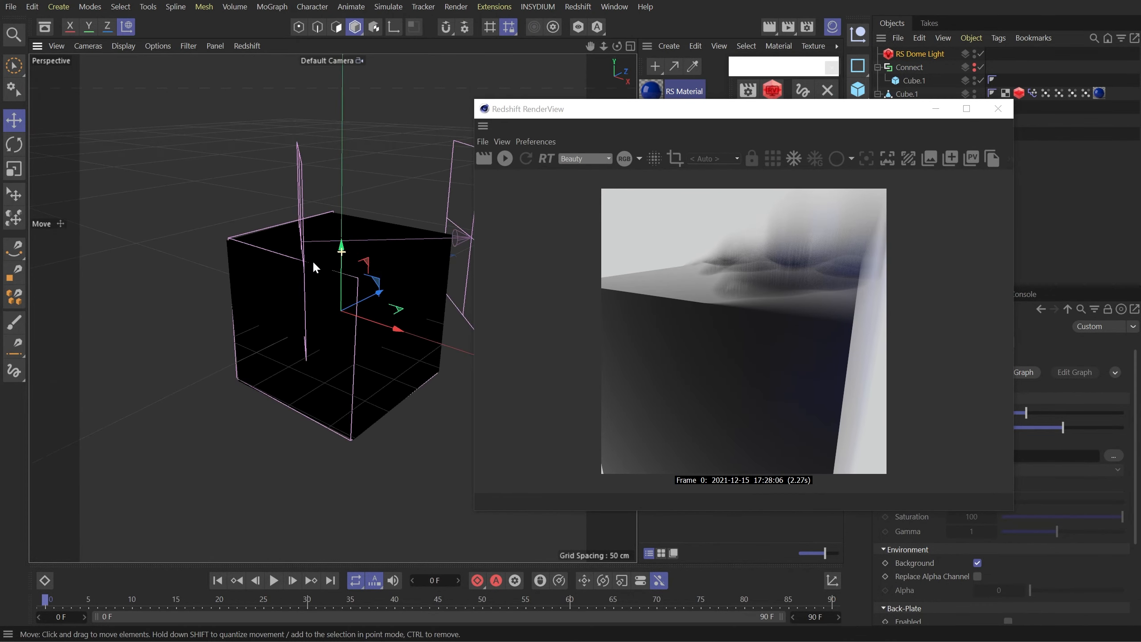
{"action": "left_click", "coordinate": [484, 159]}
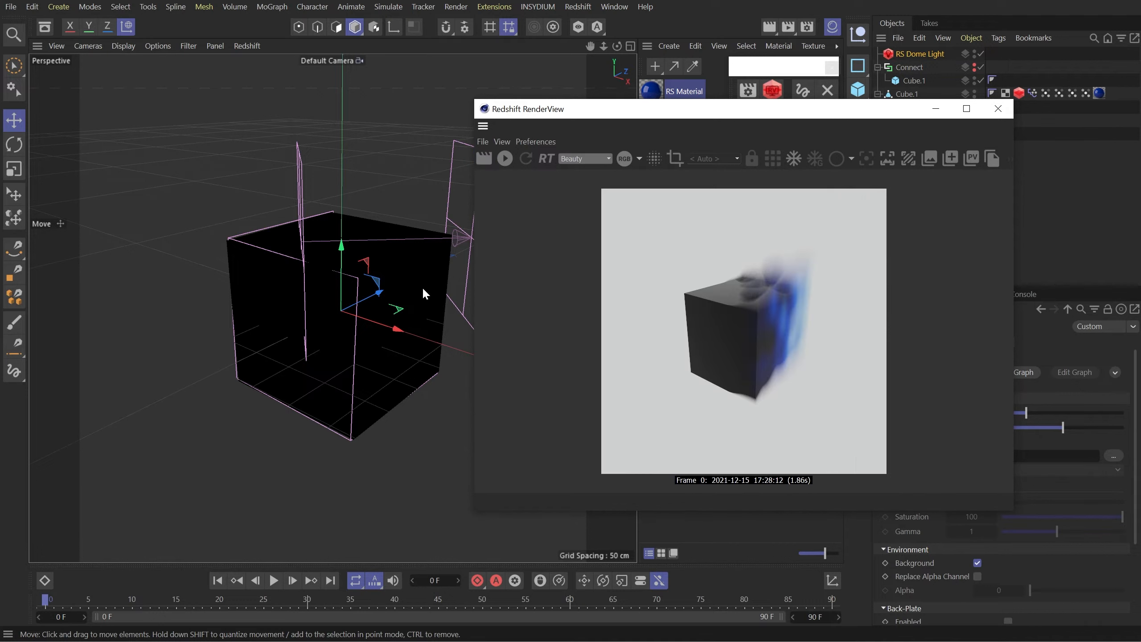
- Disable the RS Dome Light's Background option and render the cube again
{"action": "left_click", "coordinate": [920, 54]}
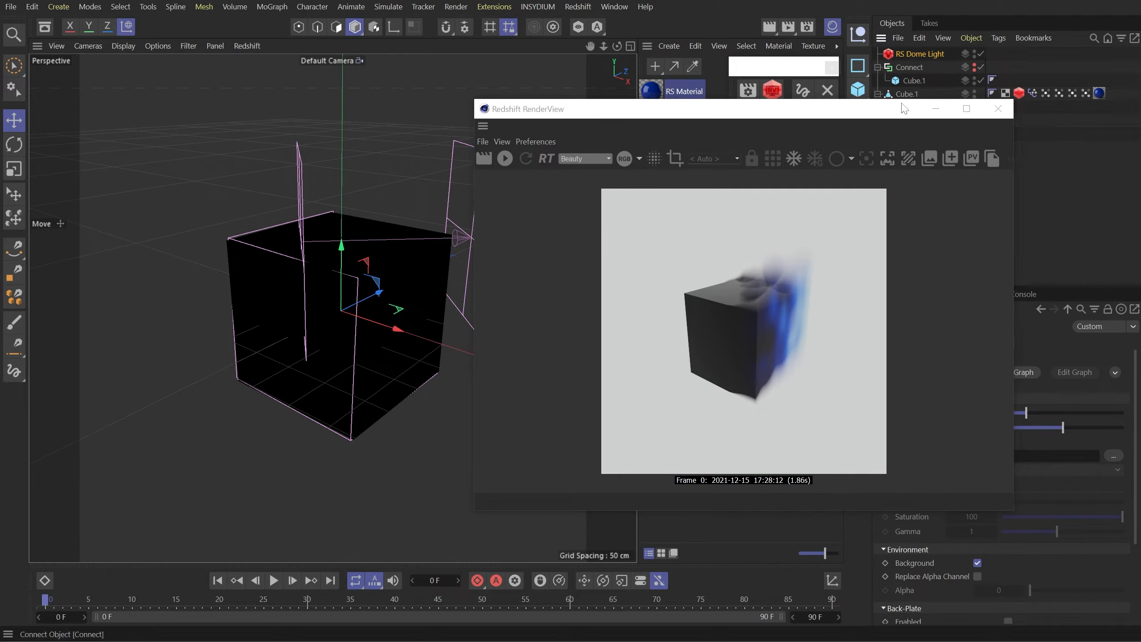
{"action": "left_click_drag", "start_coordinate": [883, 110], "coordinate": [550, 67]}
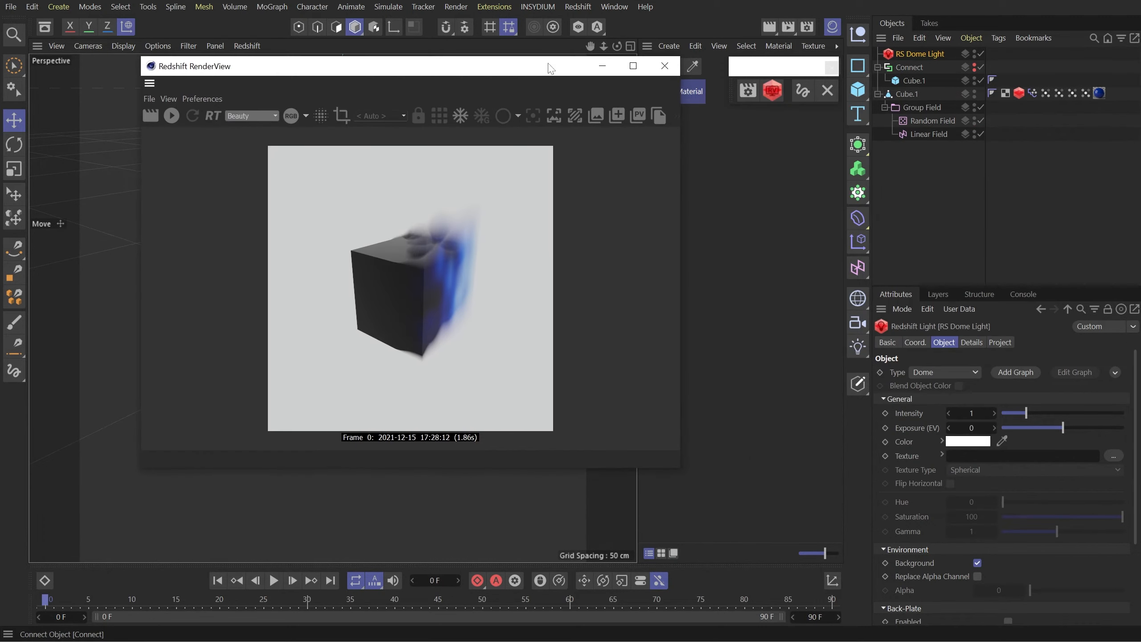
{"action": "left_click", "coordinate": [977, 563]}
{"action": "left_click_drag", "start_coordinate": [421, 72], "coordinate": [548, 134]}
{"action": "left_click", "coordinate": [277, 178]}
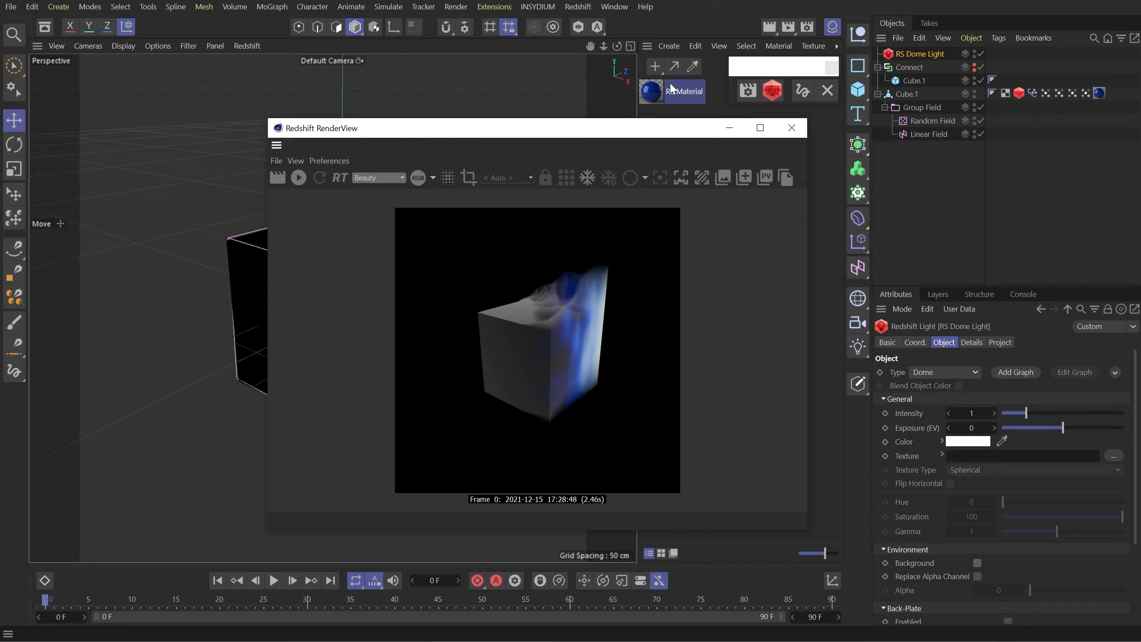
- Open the RS Material's shader graph and spread out the RS Vertex Attribute, RS Ramp, RS Material and Output nodes
{"action": "left_click", "coordinate": [657, 89]}
{"action": "double_click", "coordinate": [655, 87]}
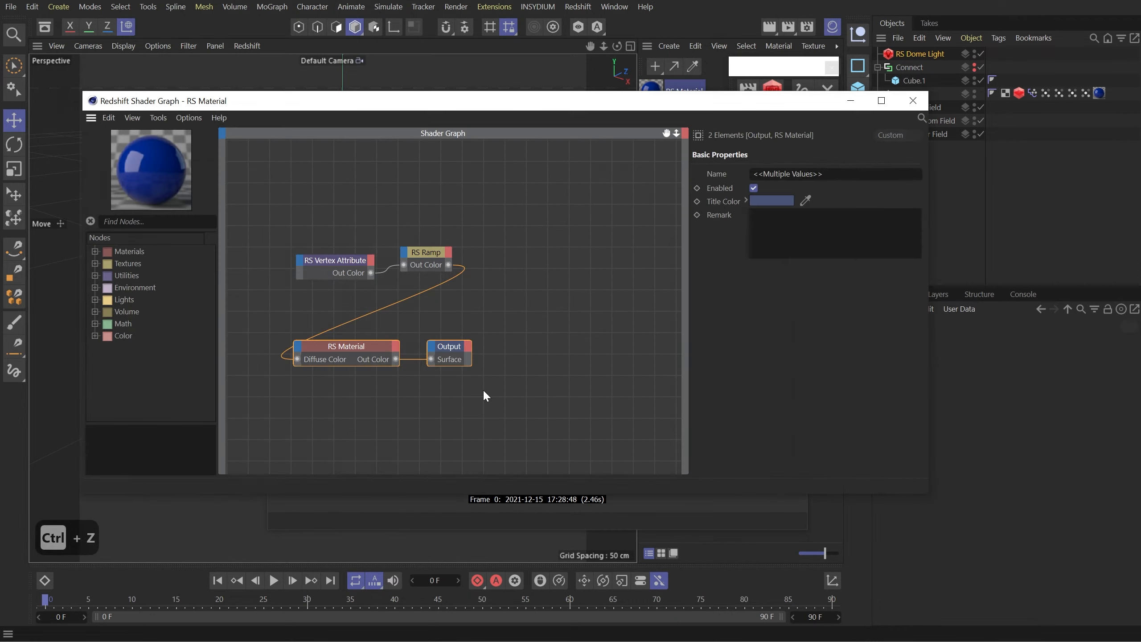
{"action": "left_click_drag", "start_coordinate": [466, 393], "coordinate": [491, 343]}
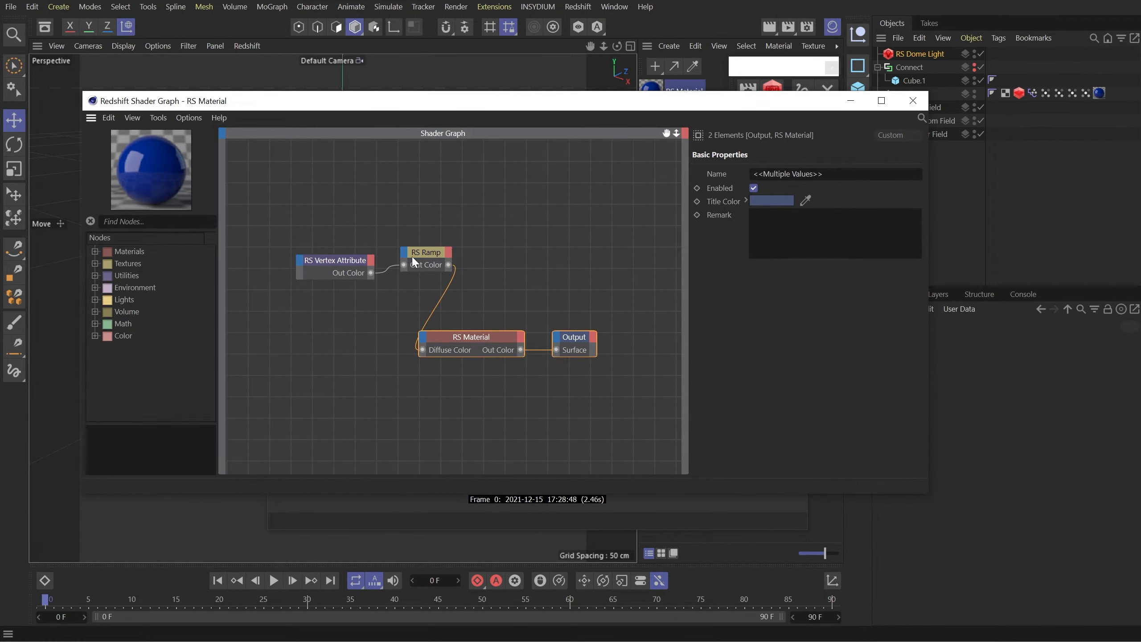
{"action": "left_click_drag", "start_coordinate": [342, 262], "coordinate": [276, 305]}
{"action": "left_click_drag", "start_coordinate": [426, 253], "coordinate": [359, 292]}
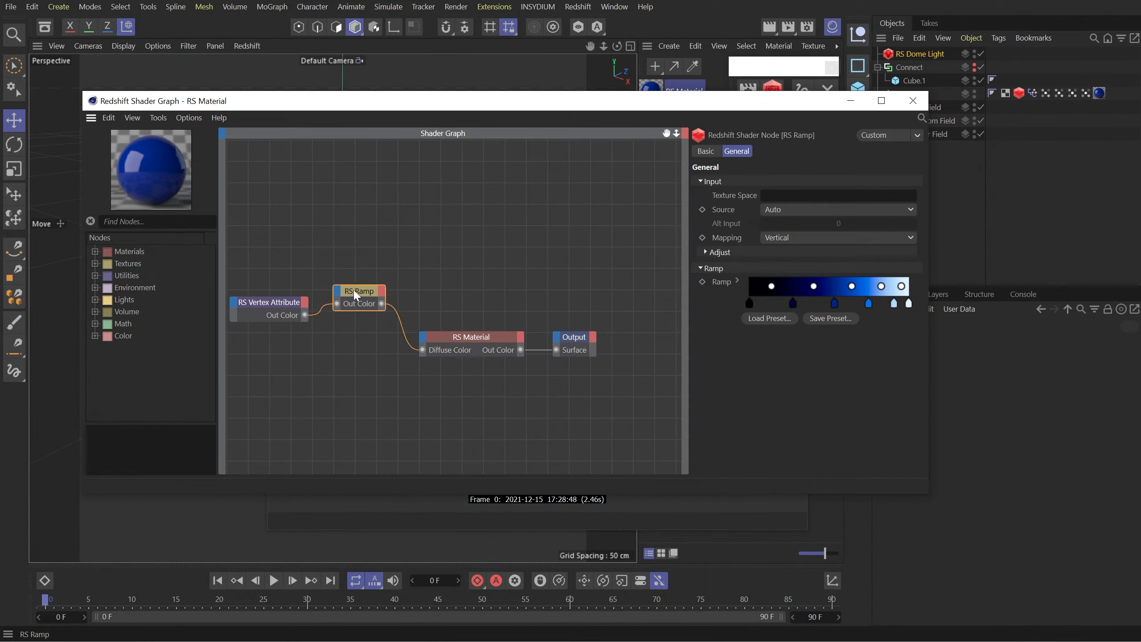
{"action": "left_click", "coordinate": [280, 305]}
{"action": "left_click_drag", "start_coordinate": [269, 303], "coordinate": [256, 336]}
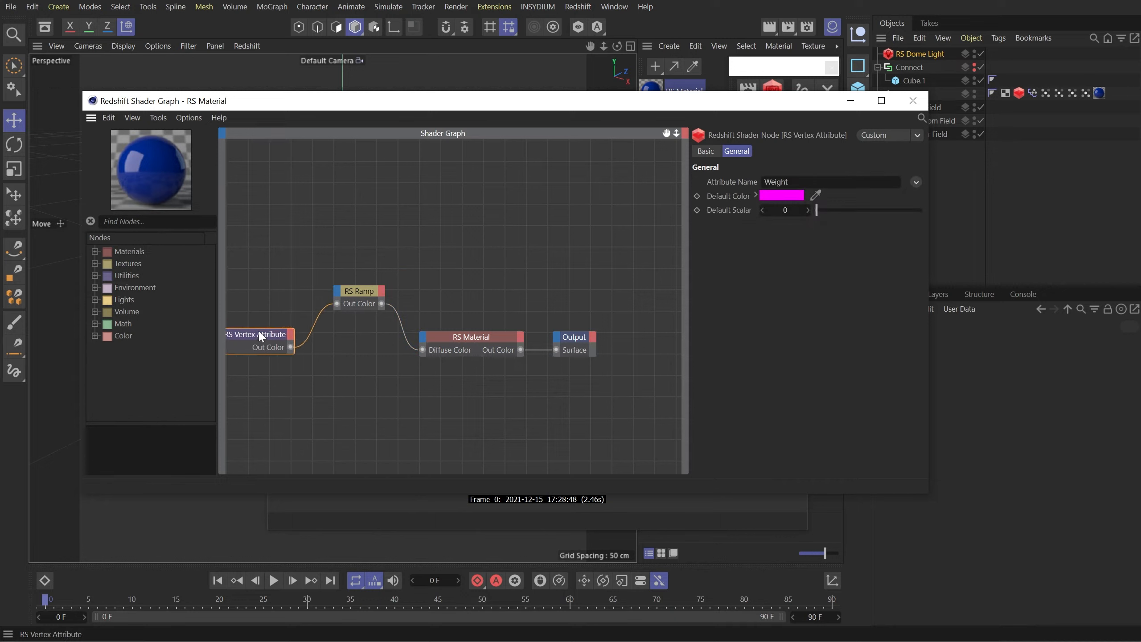
- Duplicate the RS Ramp, feed the copy from the RS Vertex Attribute and connect it to the RS Material's Emission Color
{"action": "left_click", "coordinate": [366, 297]}
{"action": "key", "text": "ctrl+c"}
{"action": "key", "text": "ctrl+v"}
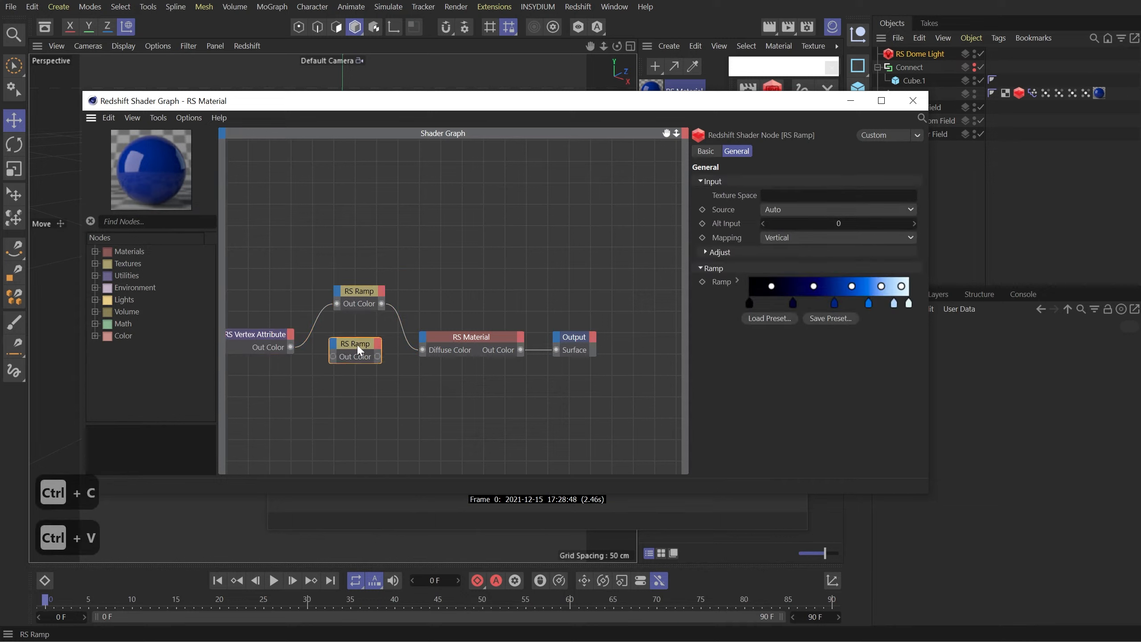
{"action": "left_click_drag", "start_coordinate": [358, 347], "coordinate": [362, 367]}
{"action": "left_click_drag", "start_coordinate": [291, 347], "coordinate": [338, 374]}
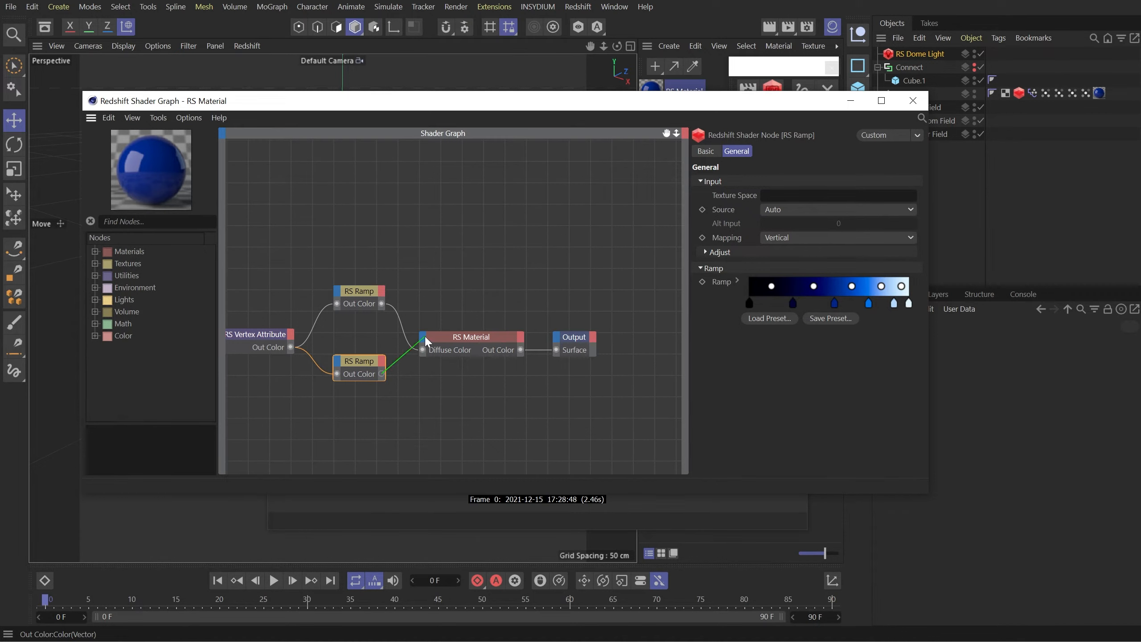
{"action": "left_click_drag", "start_coordinate": [424, 336], "coordinate": [424, 334]}
{"action": "mouse_move", "coordinate": [510, 480]}
{"action": "left_click", "coordinate": [644, 510]}
- Raise the emission weight in the RS Material's Overall settings, then render the cube and close the render view
{"action": "left_click", "coordinate": [492, 336]}
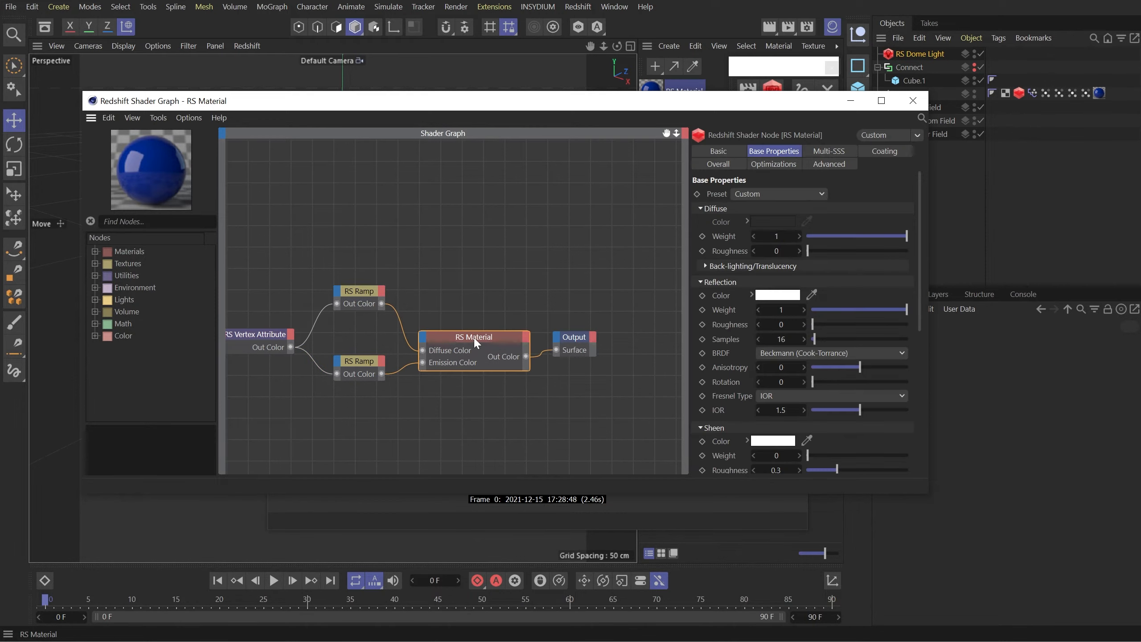
{"action": "left_click", "coordinate": [735, 164]}
{"action": "left_click_drag", "start_coordinate": [826, 235], "coordinate": [987, 234]}
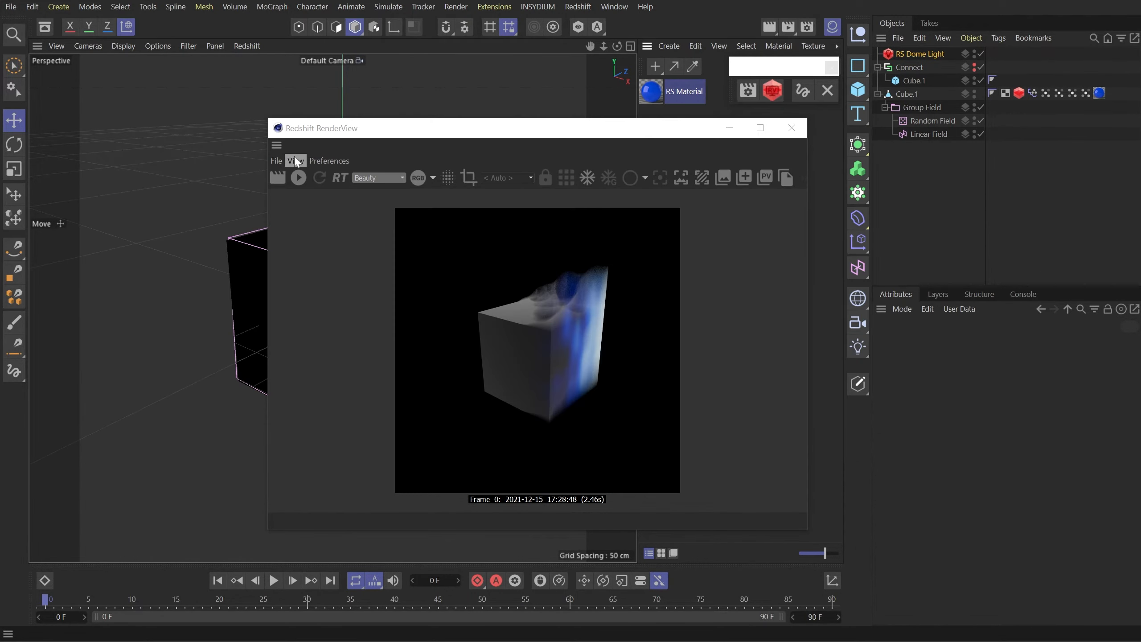
{"action": "left_click", "coordinate": [284, 176]}
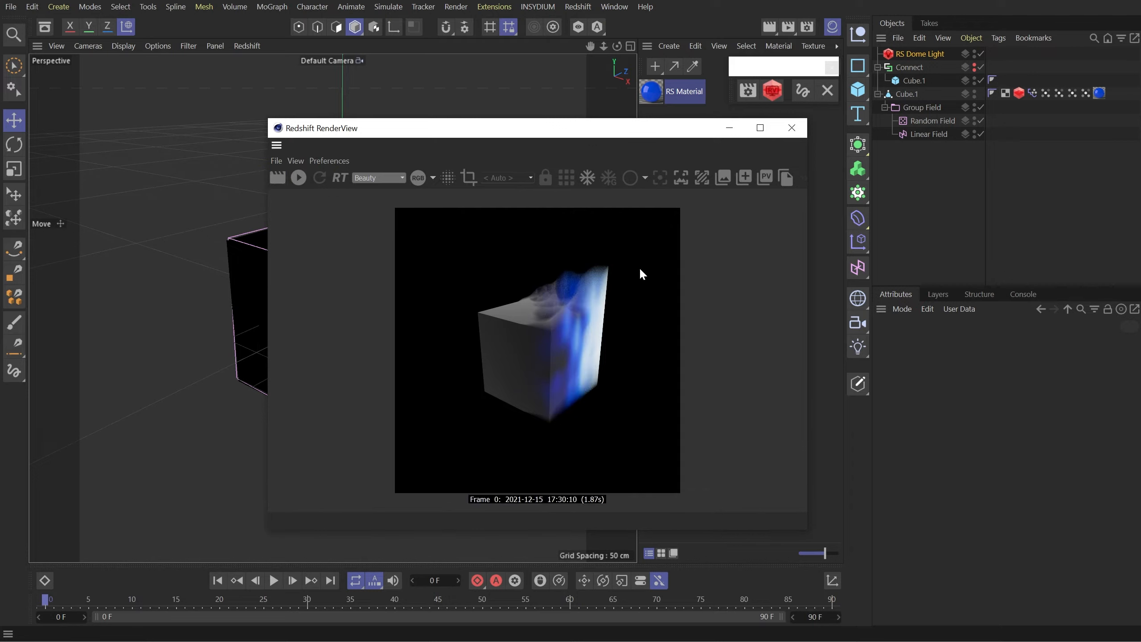
{"action": "left_click", "coordinate": [799, 129]}
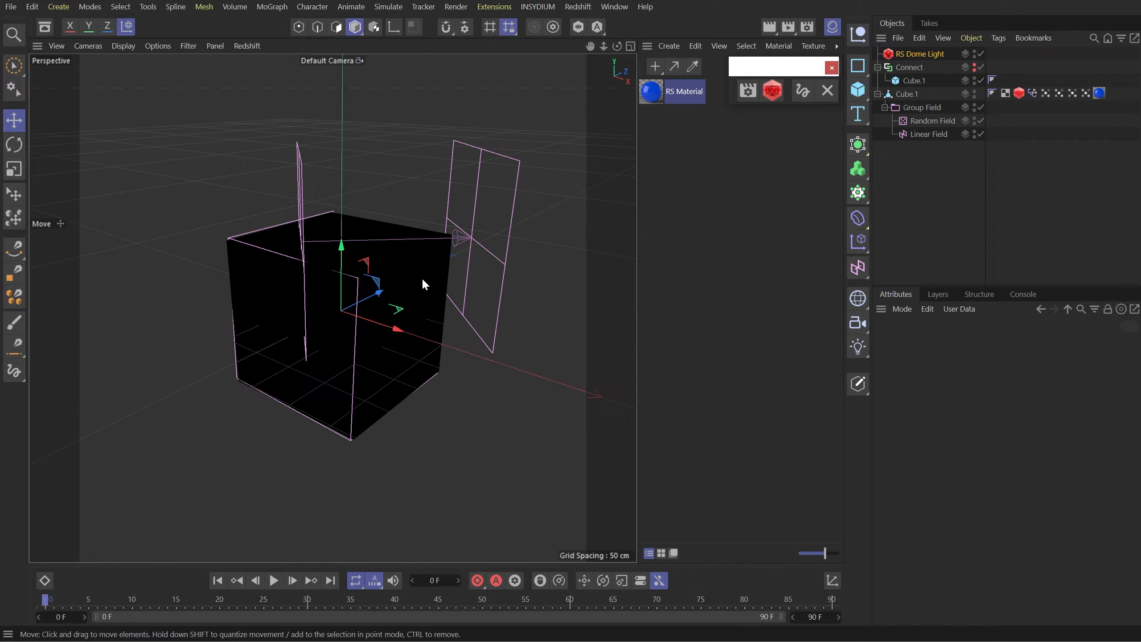
- Review the X and Y vertex maps and their group field, then add a new Linear Field named "Linear Field DIRECTION"
{"action": "left_click", "coordinate": [1046, 93]}
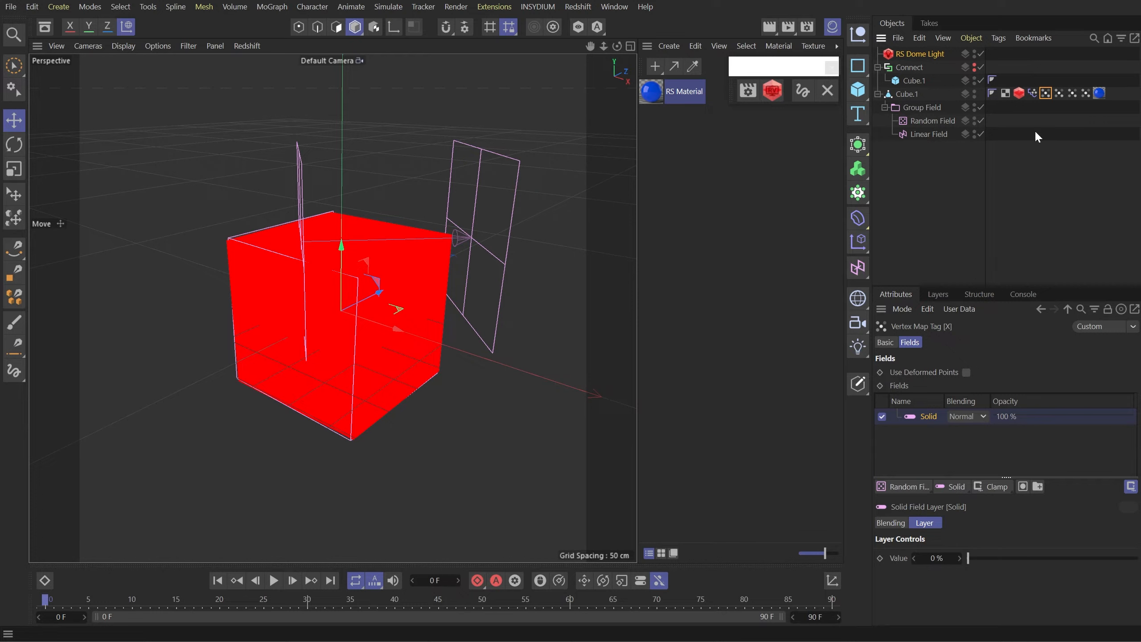
{"action": "left_click", "coordinate": [1060, 93]}
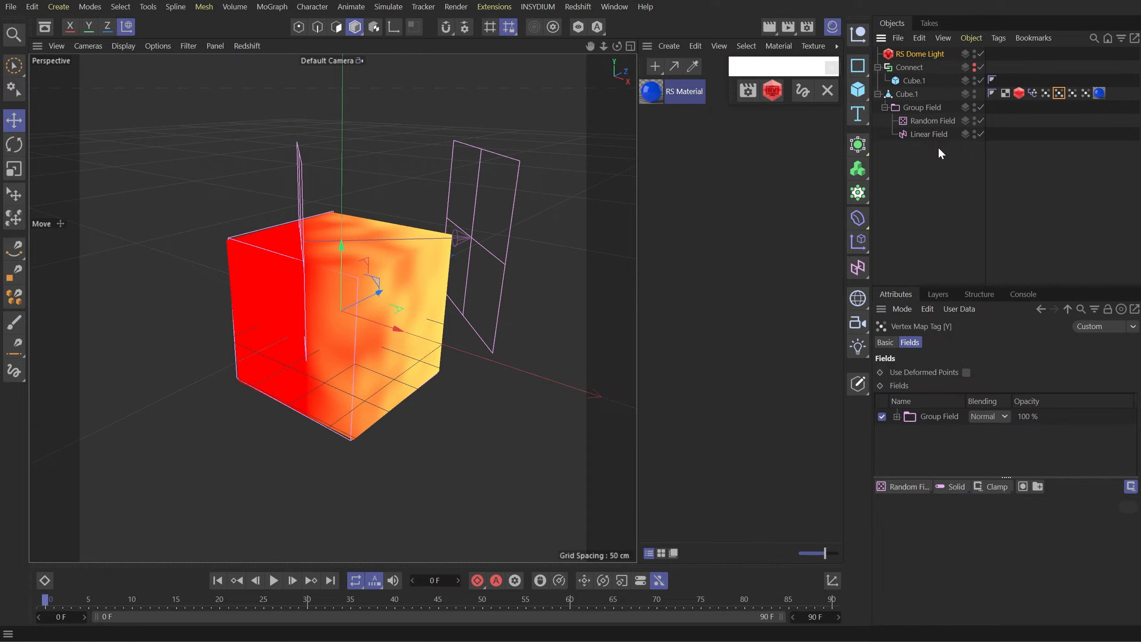
{"action": "left_click", "coordinate": [916, 106]}
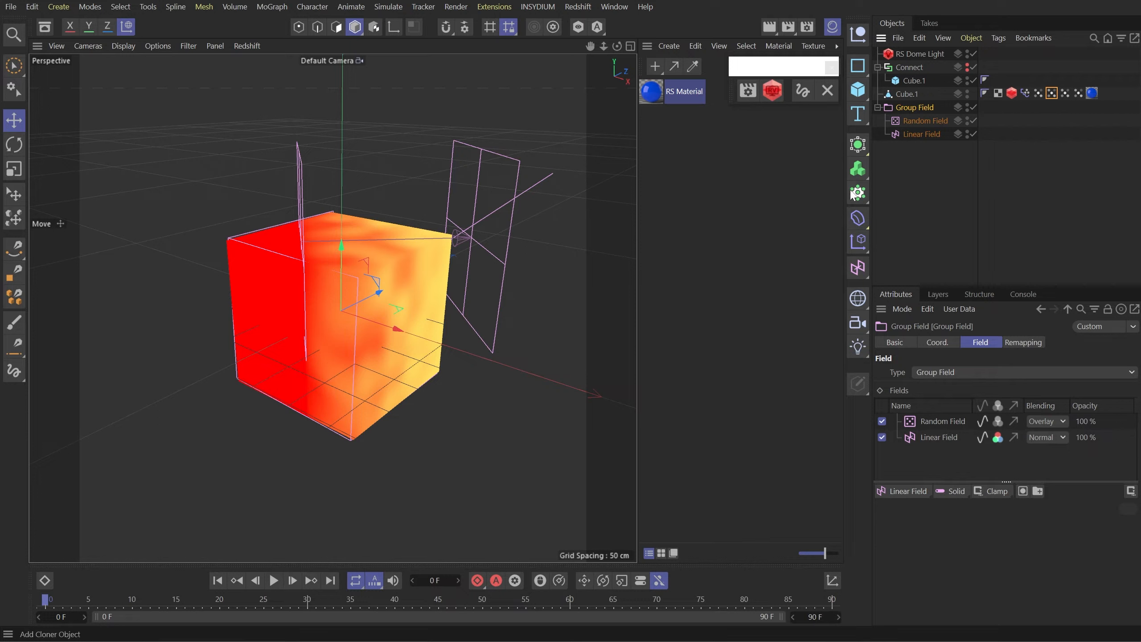
{"action": "left_click", "coordinate": [857, 269]}
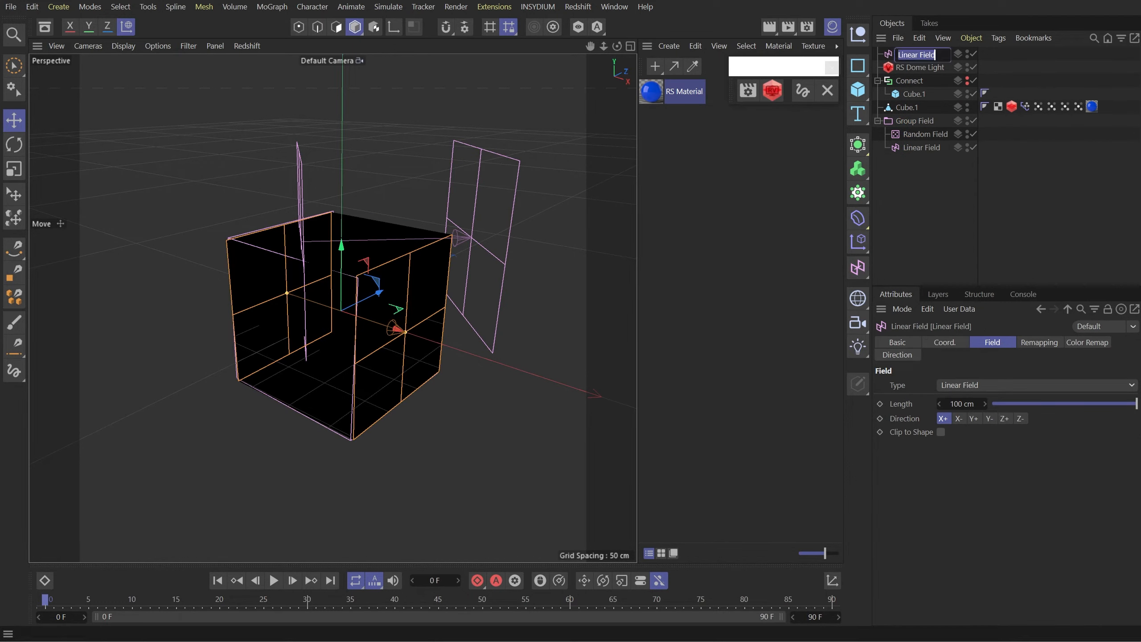
{"action": "double_click", "coordinate": [914, 54]}
{"action": "type", "text": "DIR"}
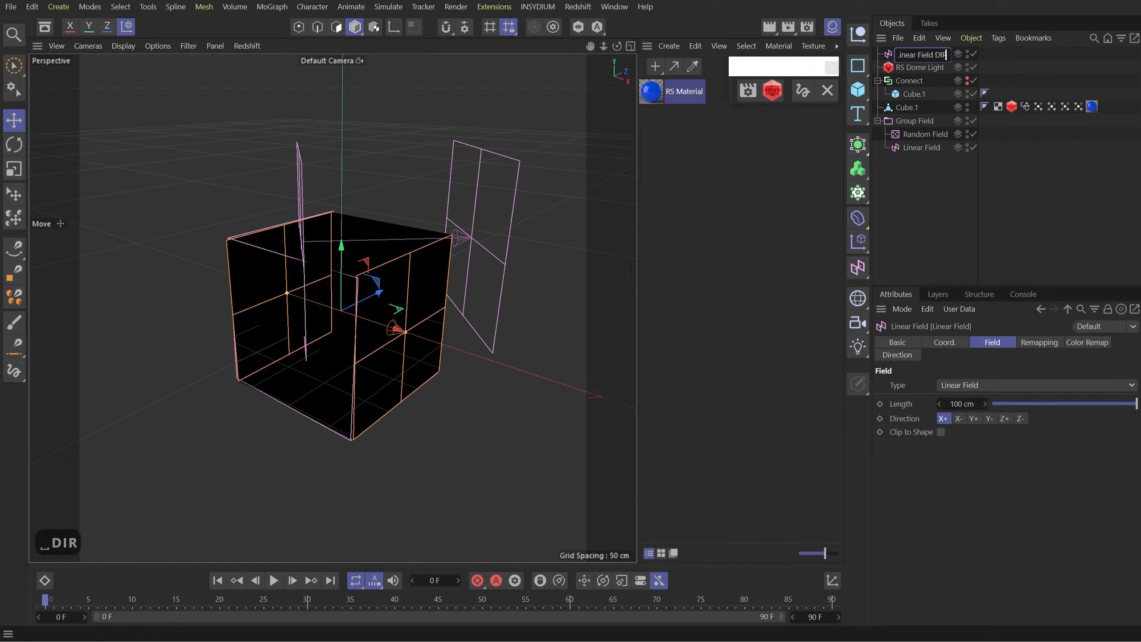
{"action": "type", "text": "ECTION"}
{"action": "key", "text": "Return"}
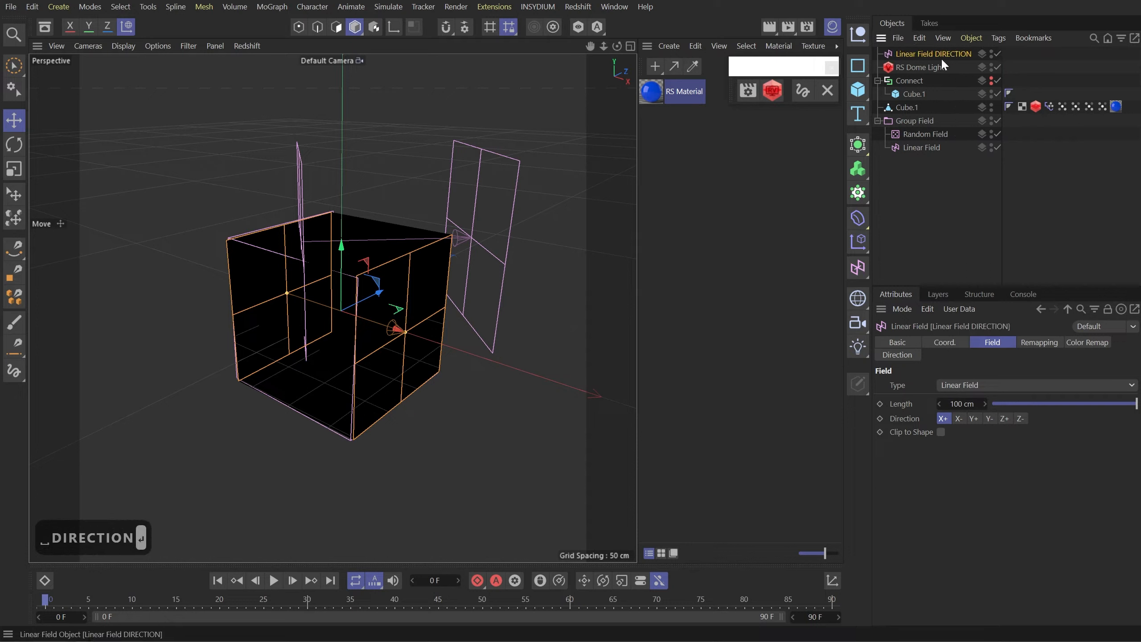
- Create a Group Field containing Linear Field DIRECTION and rename it "Group Field DIRECTION"
{"action": "left_click", "coordinate": [853, 273]}
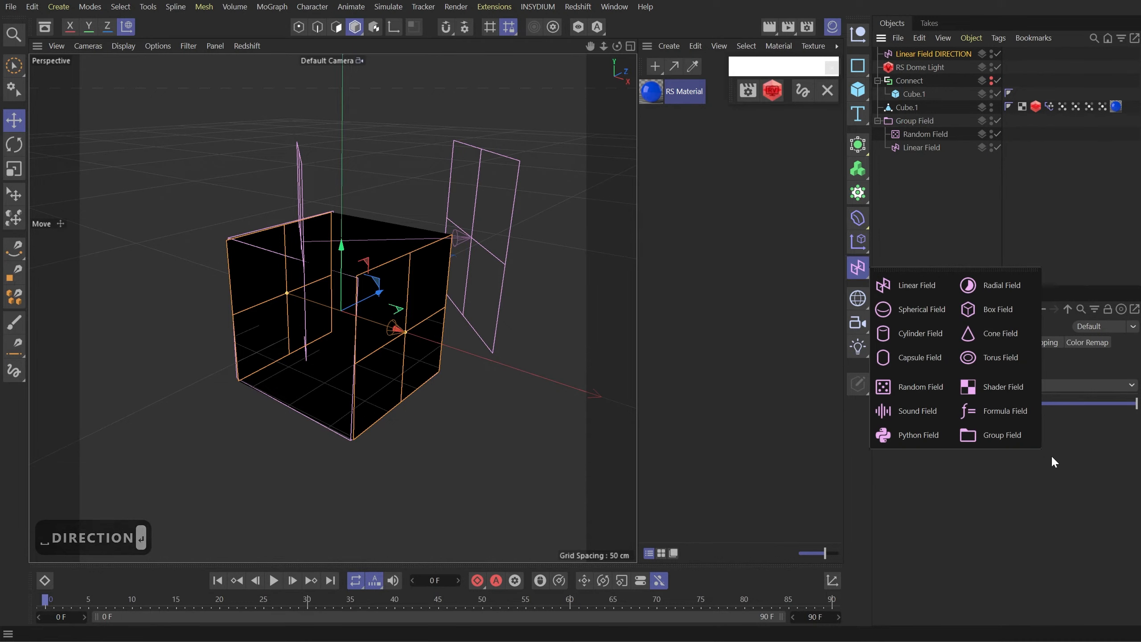
{"action": "left_click", "coordinate": [989, 434]}
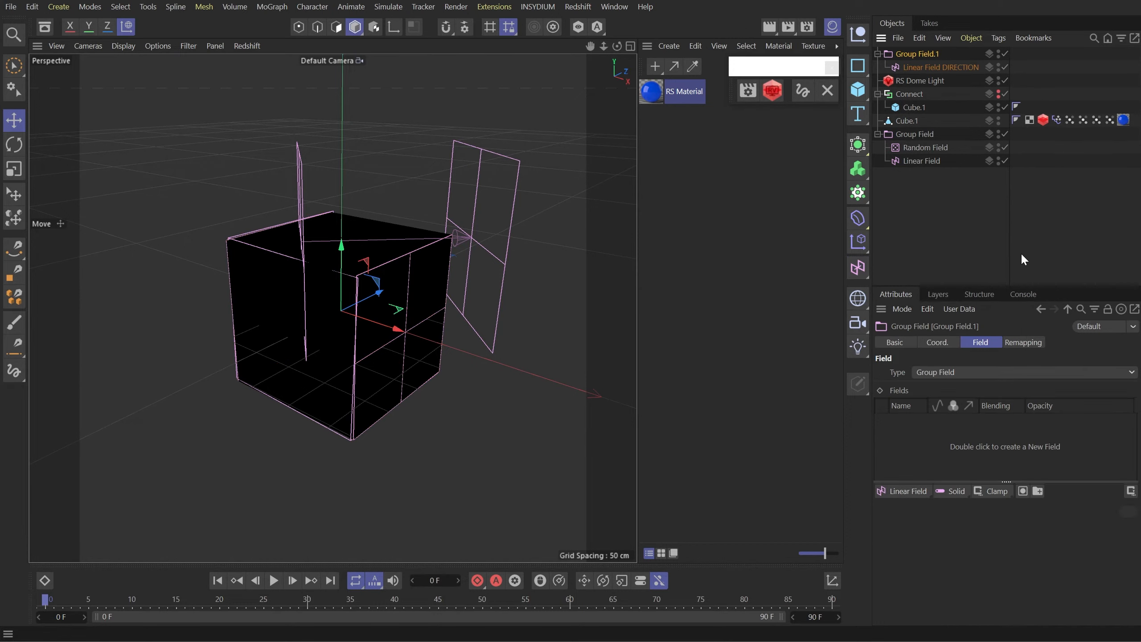
{"action": "double_click", "coordinate": [934, 54]}
{"action": "key", "text": "BackSpace"}
{"action": "key", "text": "BackSpace"}
{"action": "type", "text": "DI"}
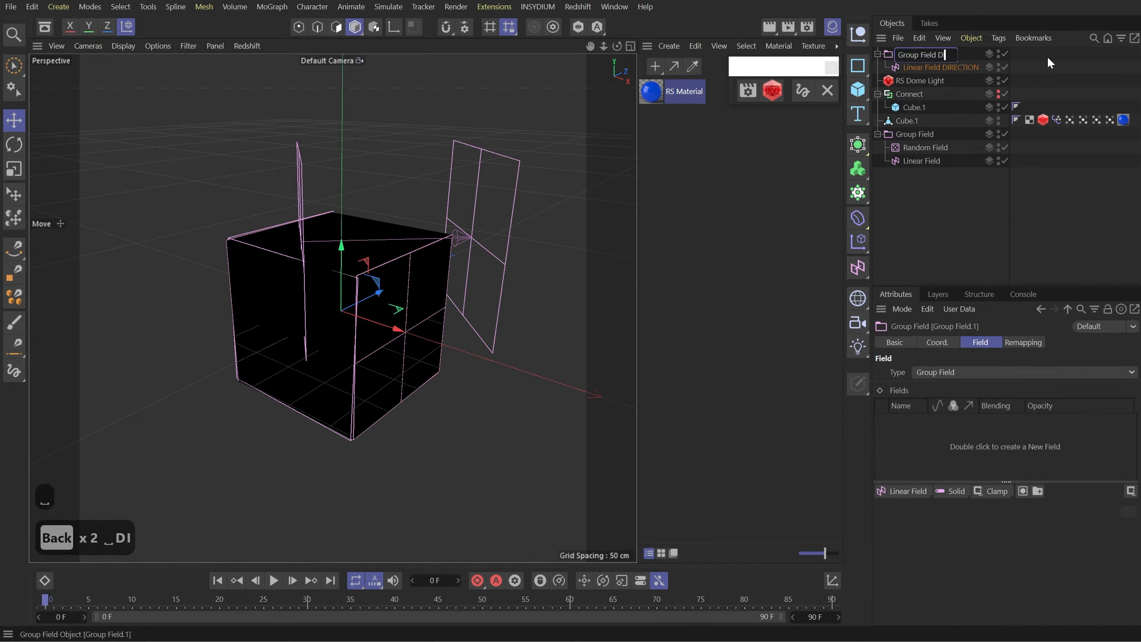
{"action": "type", "text": "RECTION"}
{"action": "key", "text": "Return"}
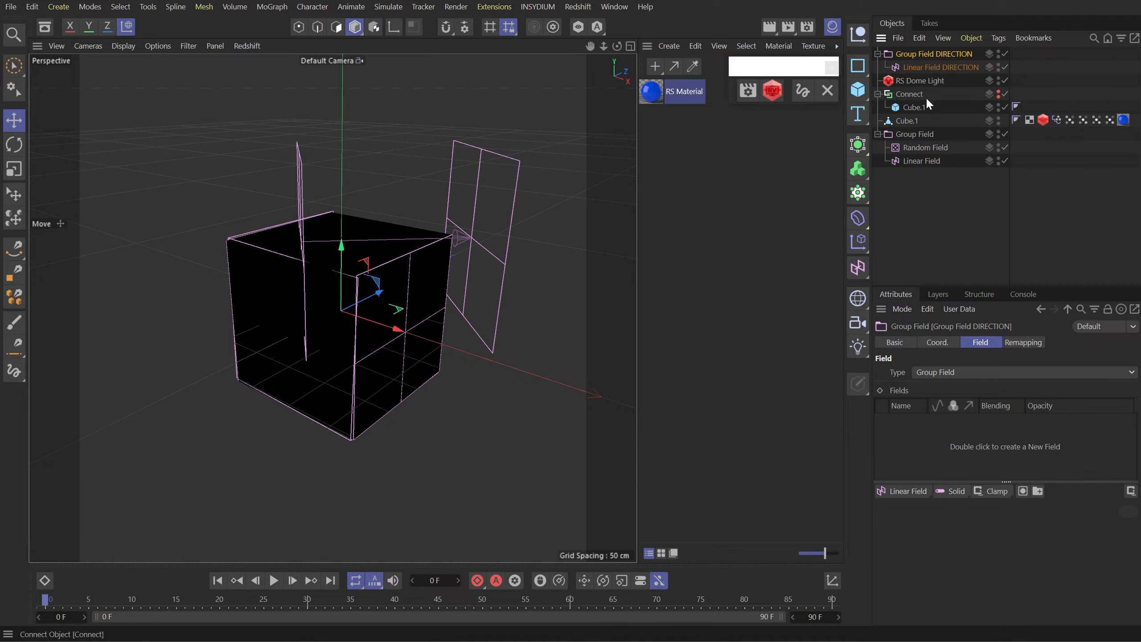
- Replace the Solid layer in the X vertex map's fields with Group Field DIRECTION
{"action": "left_click", "coordinate": [1070, 119]}
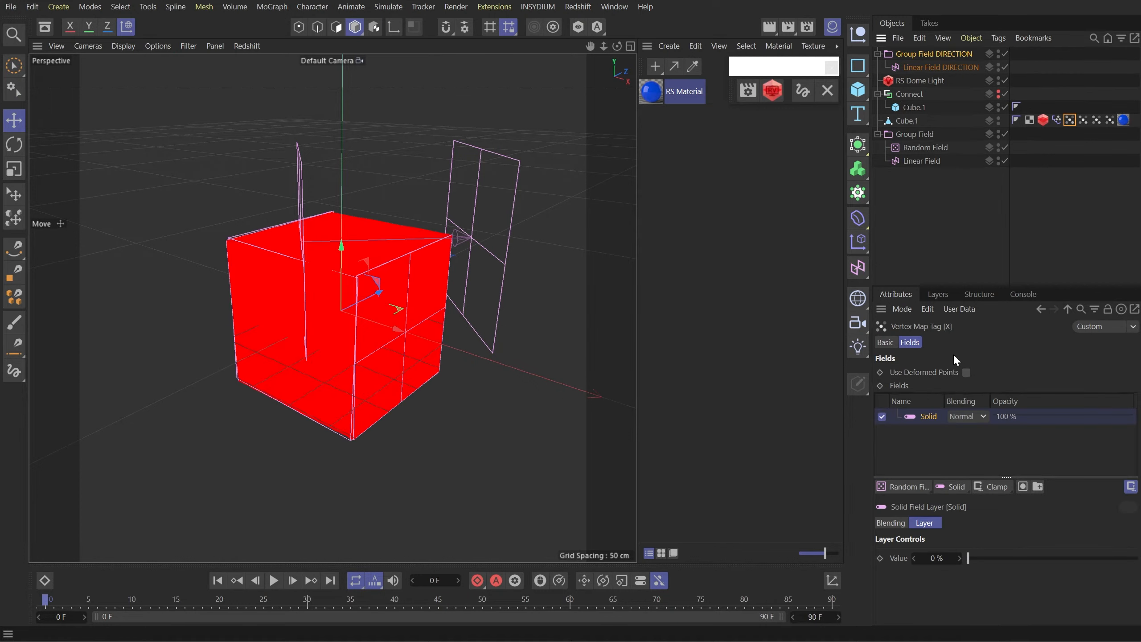
{"action": "left_click_drag", "start_coordinate": [927, 53], "coordinate": [940, 407]}
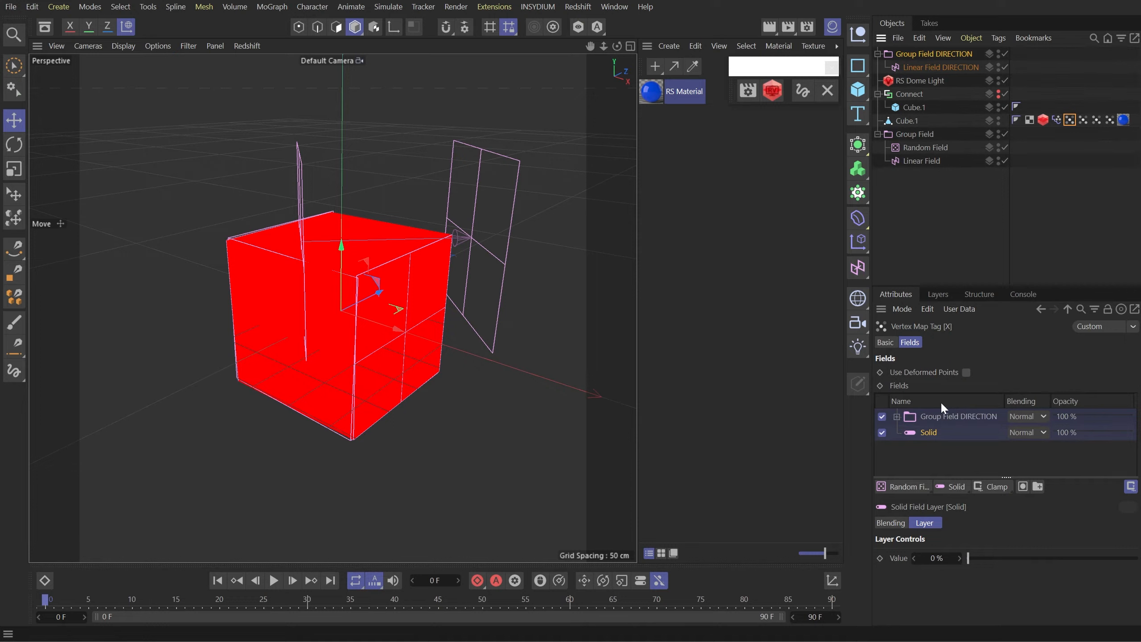
{"action": "left_click", "coordinate": [898, 416]}
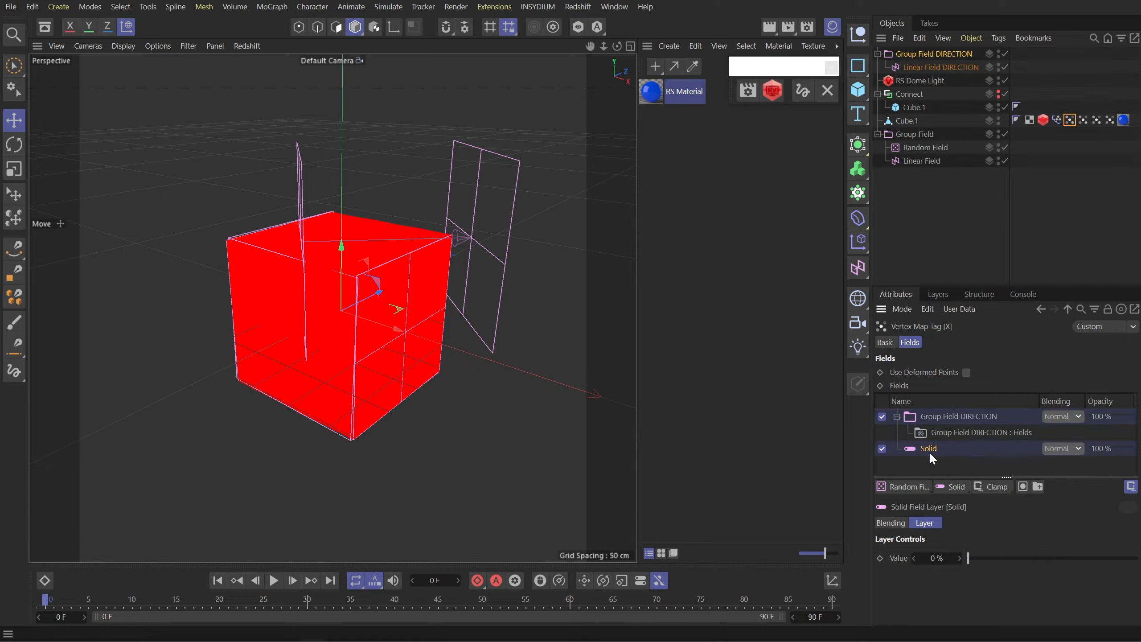
{"action": "key", "text": "Delete"}
- Add Linear Field DIRECTION to Group Field DIRECTION with only its direction channel active, plus a Solid layer set to Normal blending
{"action": "left_click", "coordinate": [925, 60]}
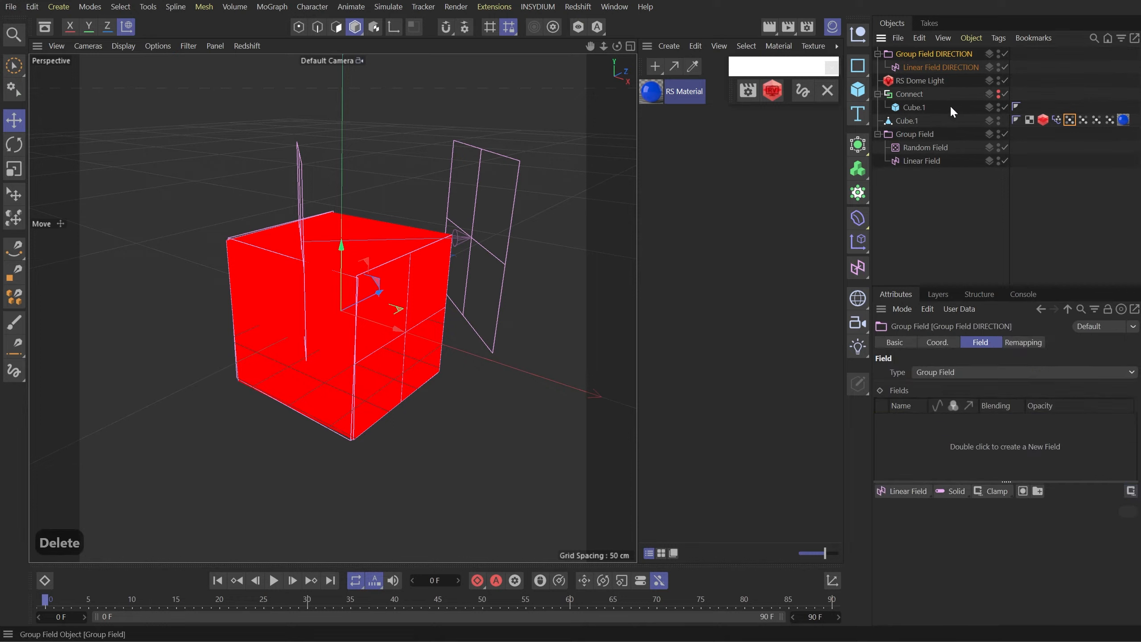
{"action": "left_click_drag", "start_coordinate": [937, 70], "coordinate": [913, 436]}
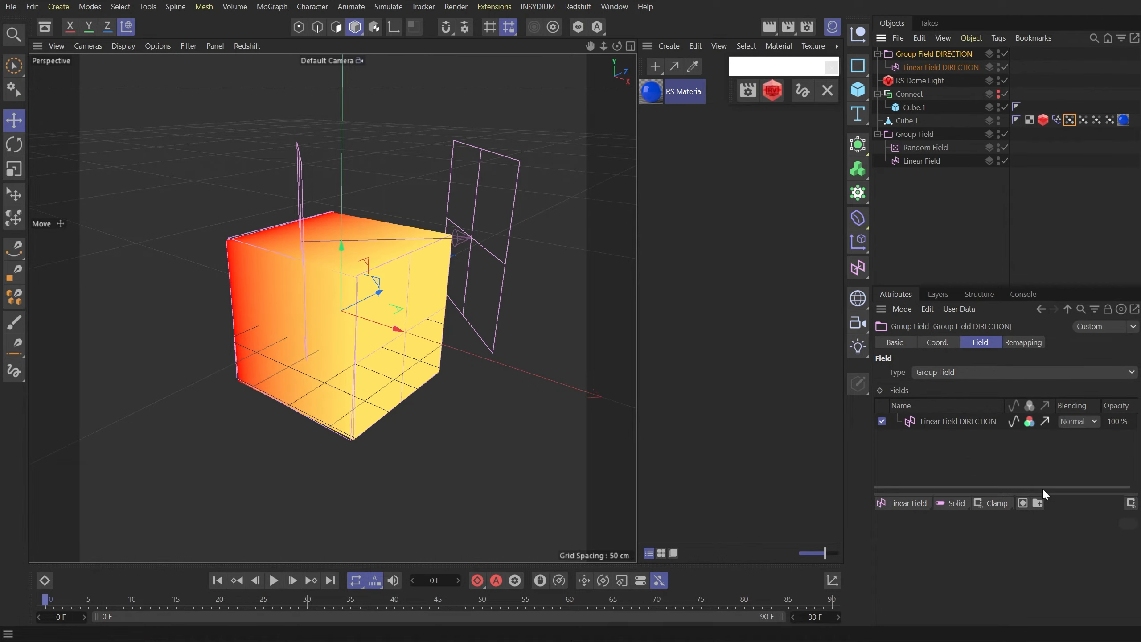
{"action": "left_click", "coordinate": [1013, 423]}
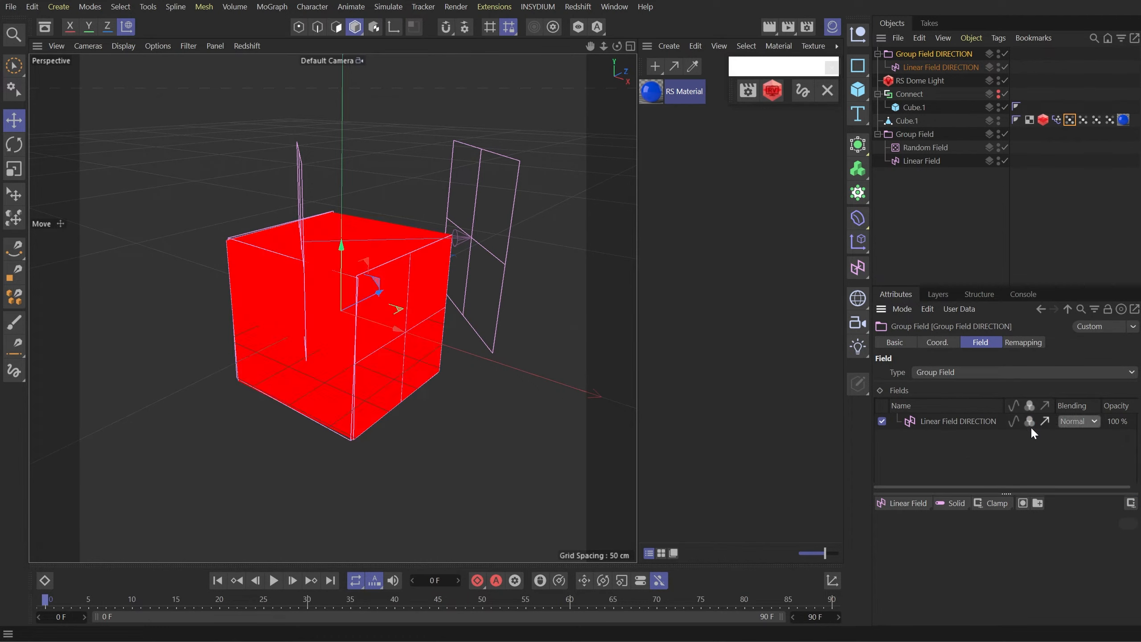
{"action": "left_click", "coordinate": [948, 503]}
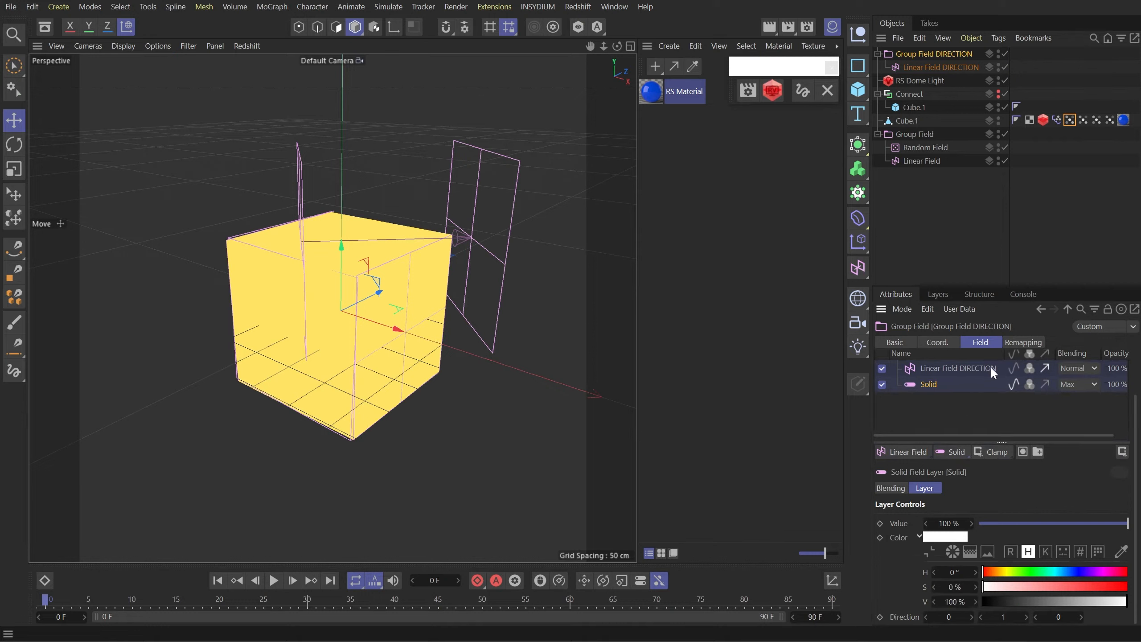
{"action": "left_click", "coordinate": [1087, 386]}
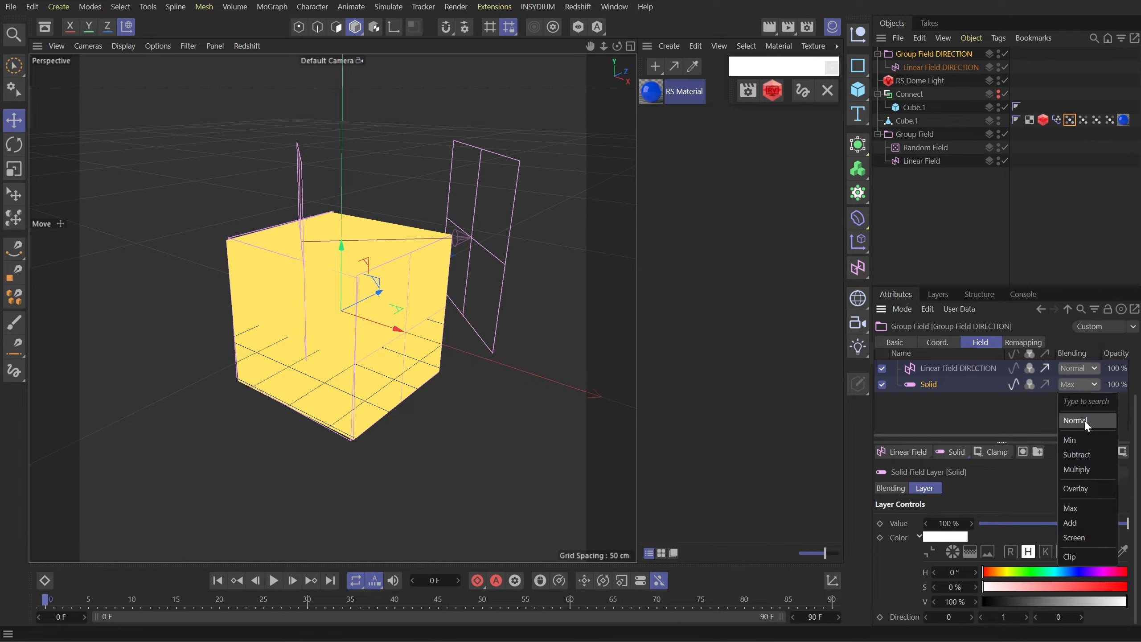
{"action": "left_click", "coordinate": [1085, 421]}
- Add a Channel Convert layer to the X vertex map, nest Group Field DIRECTION in its Source, and set its blending to Normal
{"action": "left_click", "coordinate": [969, 369]}
{"action": "left_click", "coordinate": [1096, 539]}
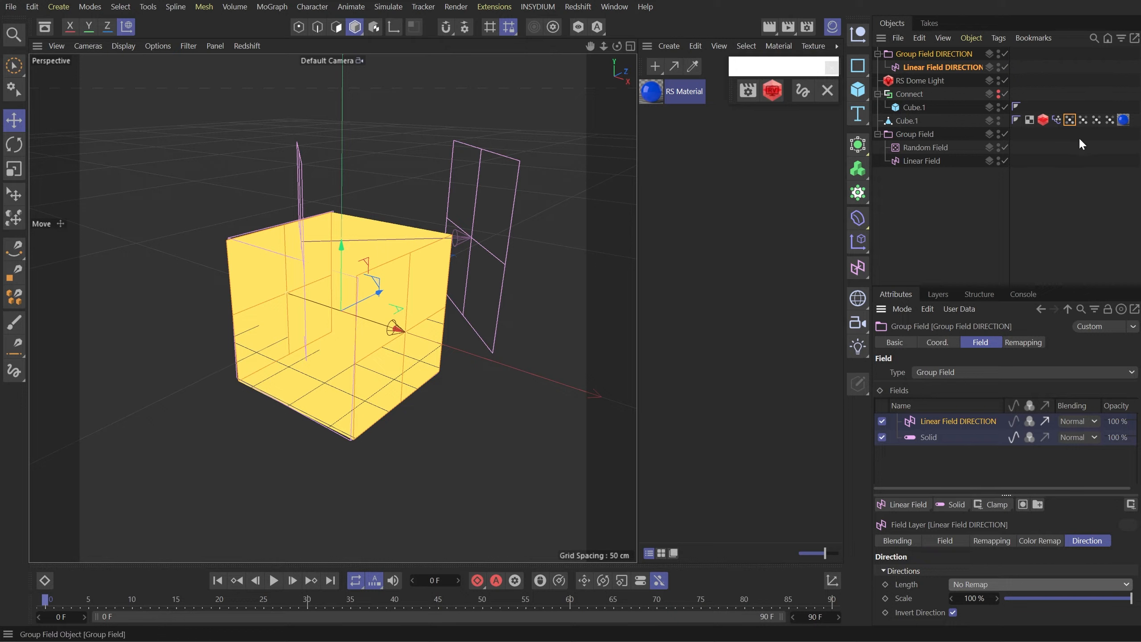
{"action": "left_click", "coordinate": [1069, 120]}
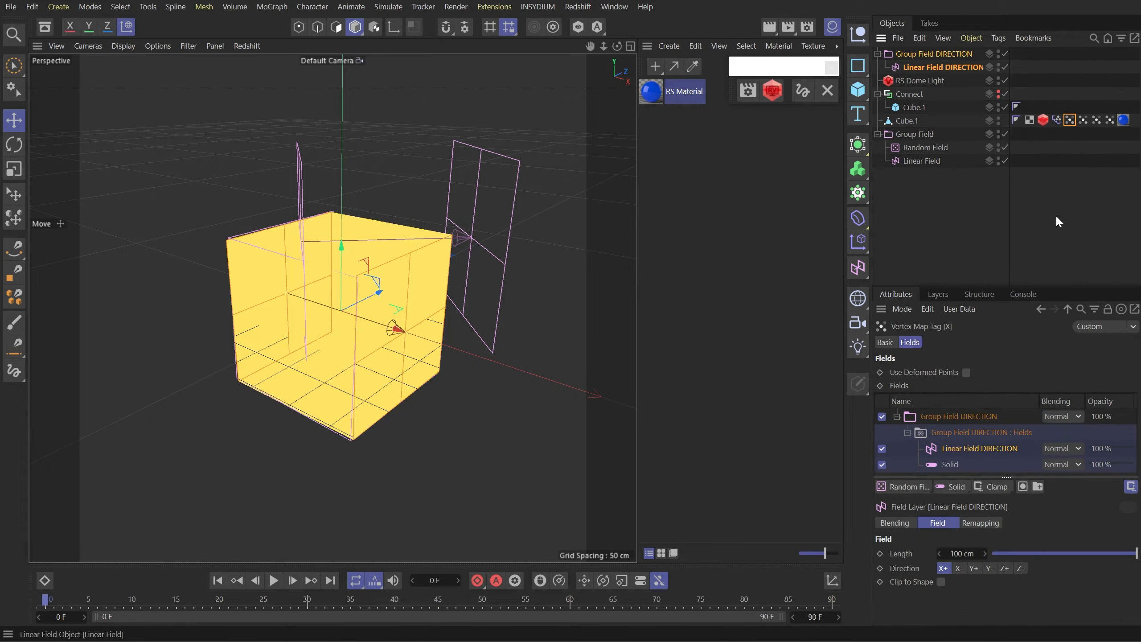
{"action": "left_click", "coordinate": [897, 417]}
{"action": "left_click", "coordinate": [951, 486]}
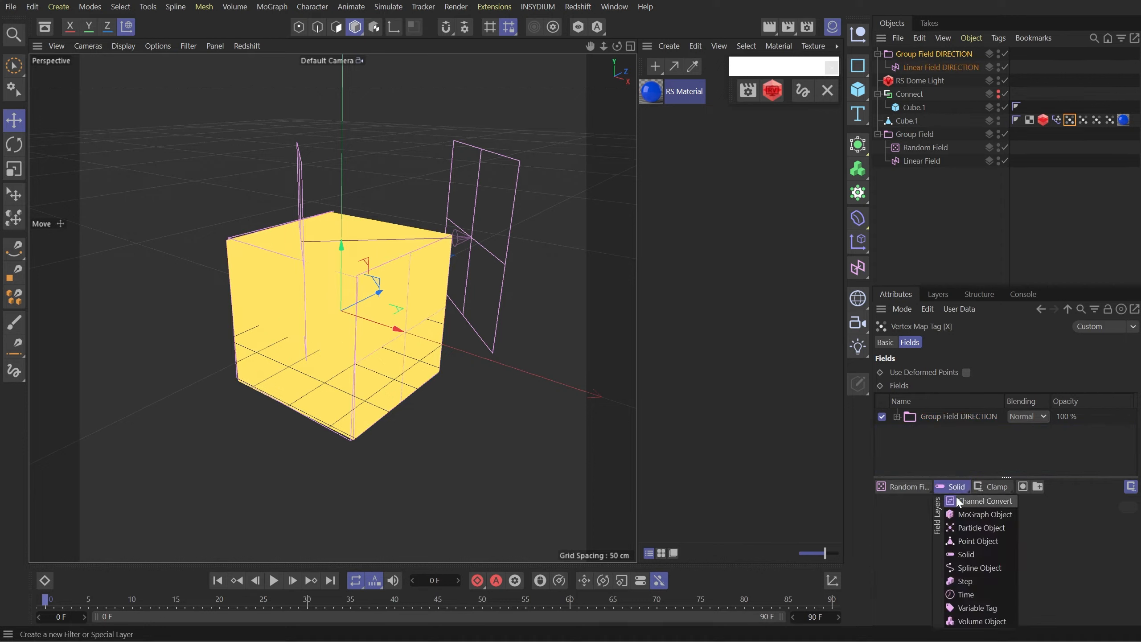
{"action": "left_click", "coordinate": [979, 501]}
{"action": "left_click", "coordinate": [897, 417]}
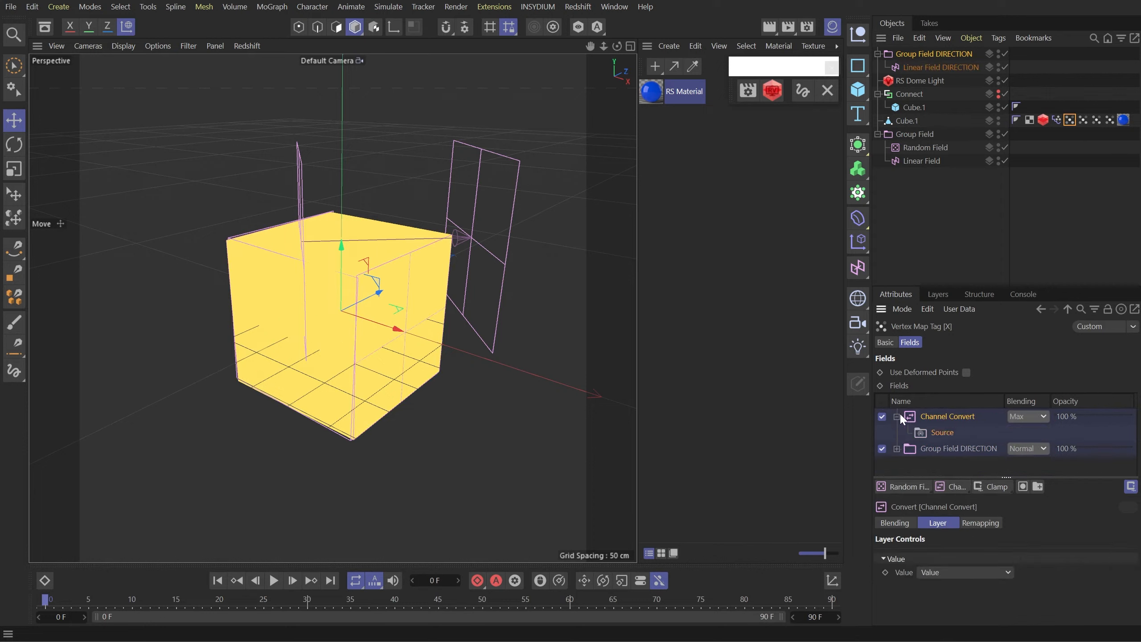
{"action": "left_click_drag", "start_coordinate": [942, 447], "coordinate": [976, 444]}
{"action": "left_click", "coordinate": [1096, 417]}
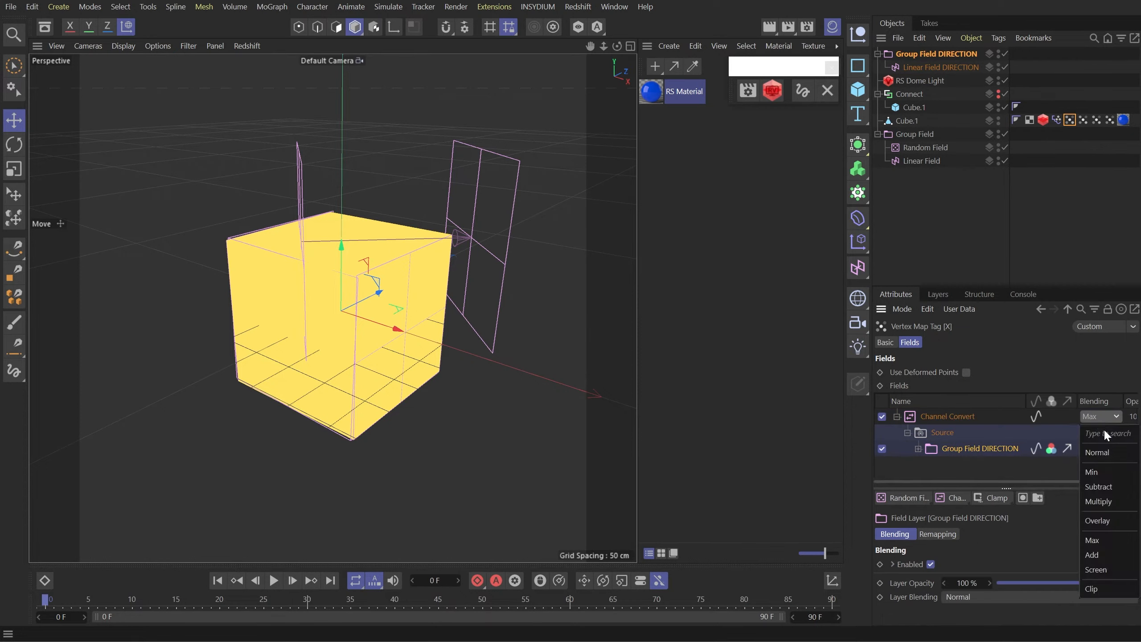
{"action": "left_click", "coordinate": [1097, 452]}
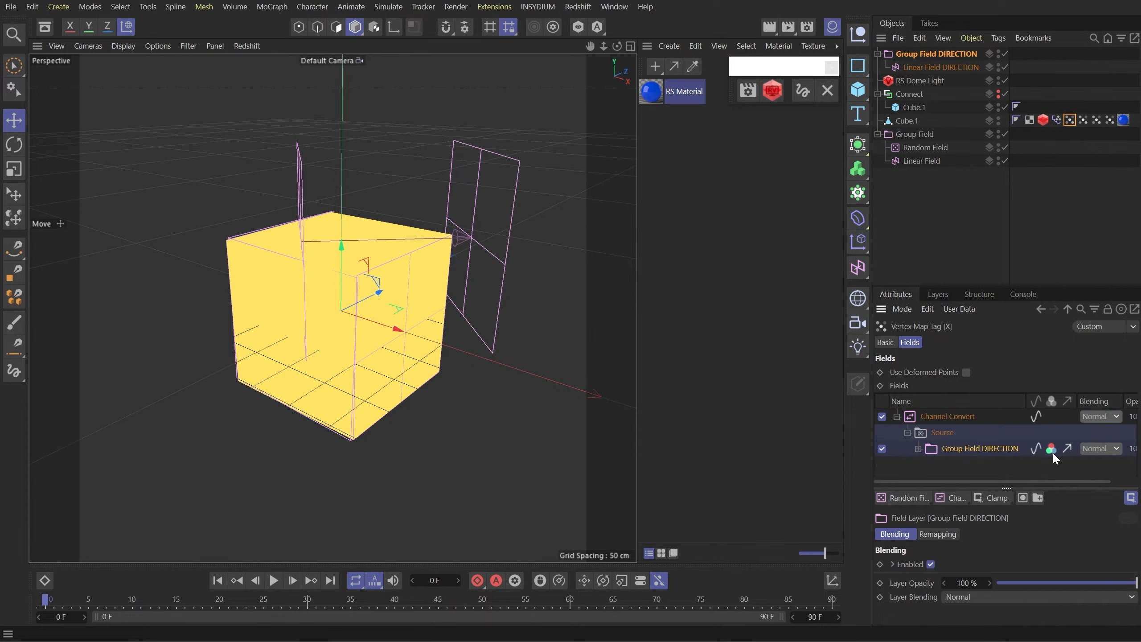
- Disable the value and colour channels of Group Field DIRECTION in the X vertex map, leaving direction active, and expand the group
{"action": "left_click", "coordinate": [1051, 449]}
{"action": "left_click", "coordinate": [1037, 448]}
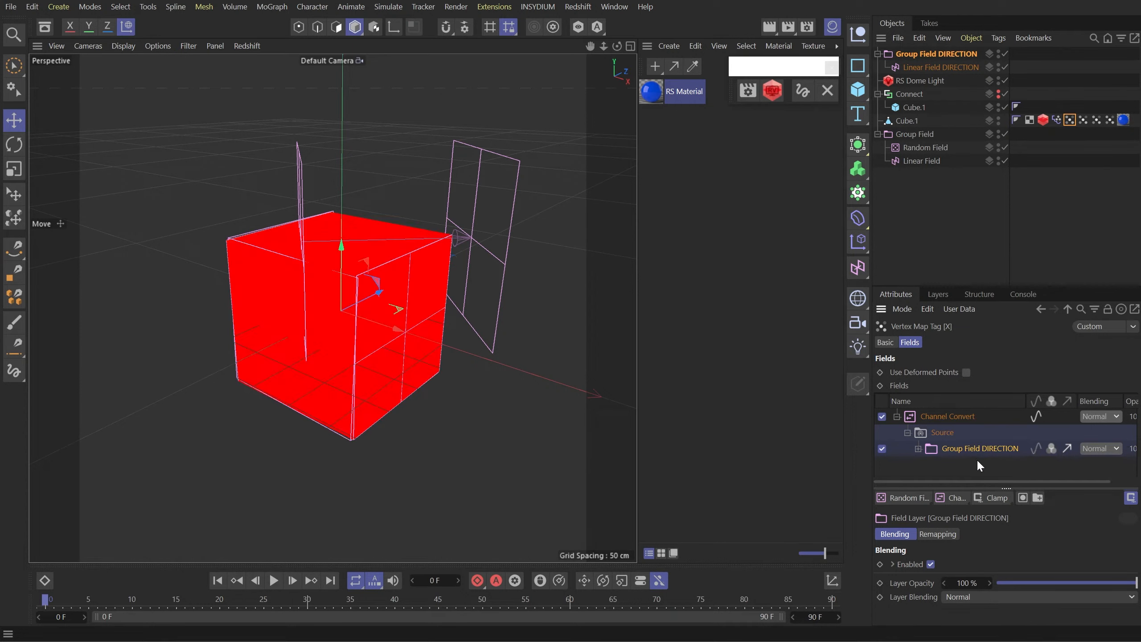
{"action": "left_click", "coordinate": [919, 449]}
- Set the Channel Convert layer's Value to Direction X in the X vertex map
{"action": "left_click", "coordinate": [969, 416]}
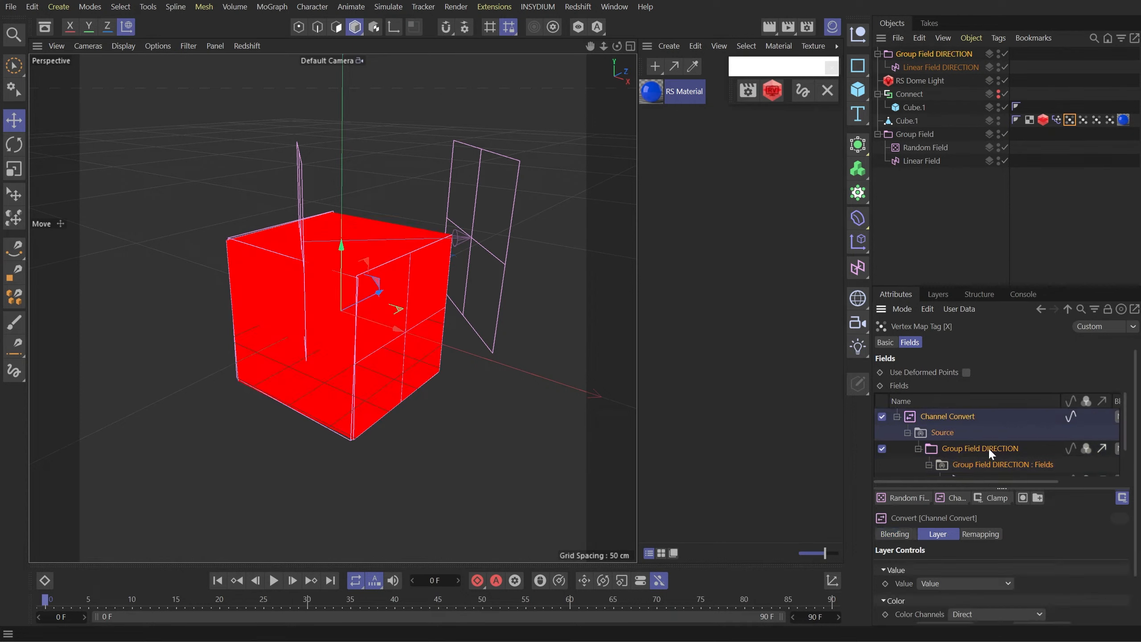
{"action": "left_click_drag", "start_coordinate": [1009, 288], "coordinate": [976, 203]}
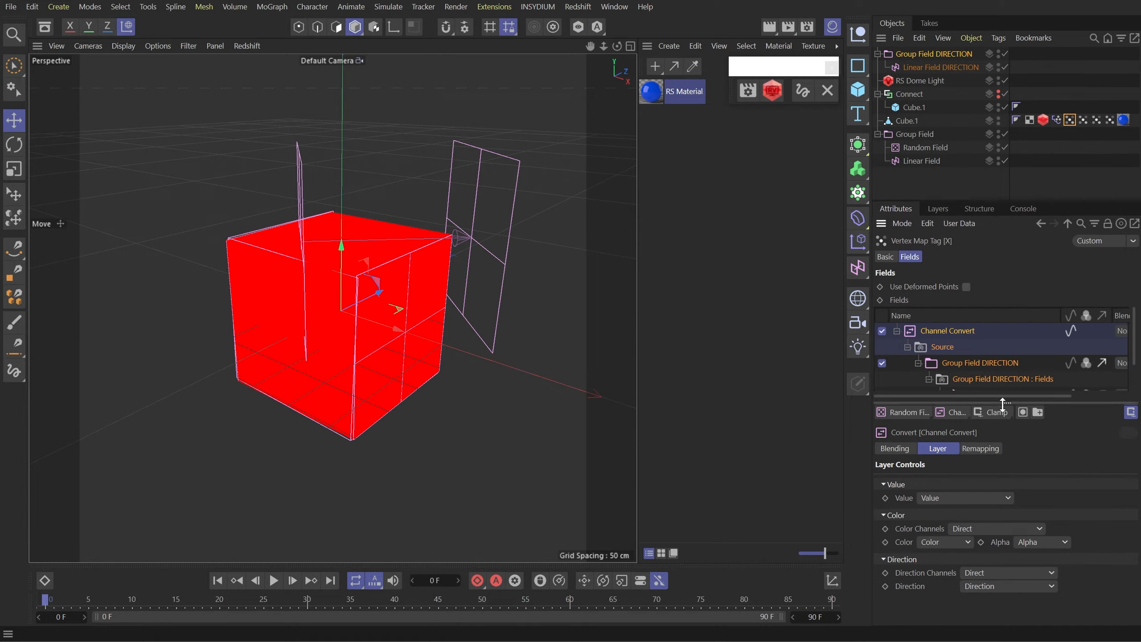
{"action": "left_click_drag", "start_coordinate": [1001, 411], "coordinate": [991, 433]}
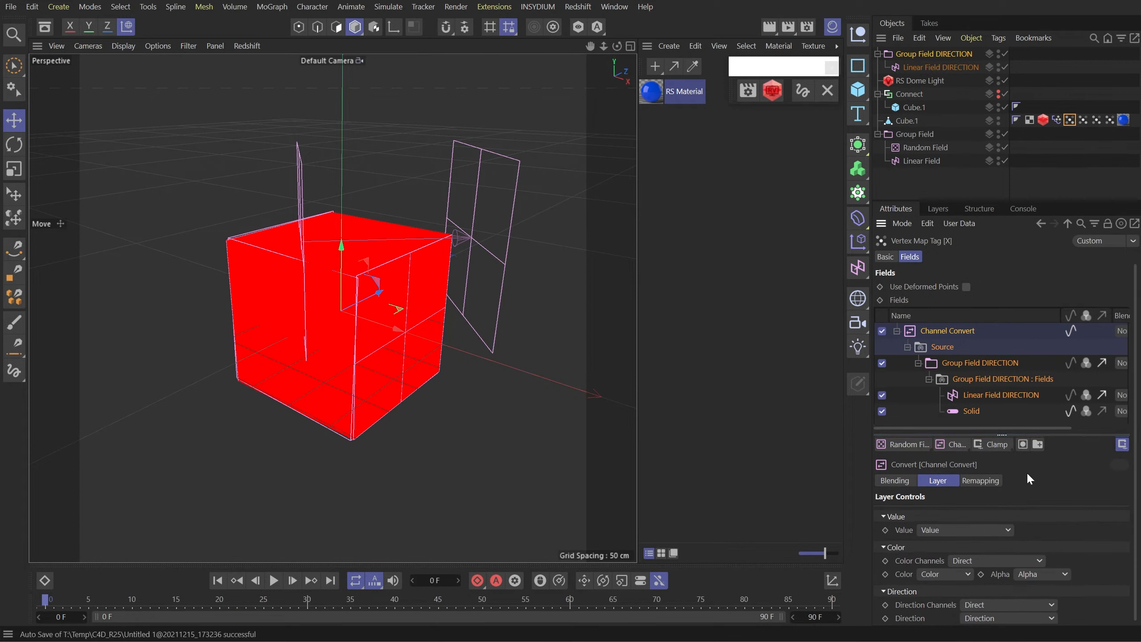
{"action": "scroll", "coordinate": [1053, 508], "scroll_direction": "down", "scroll_amount": 1}
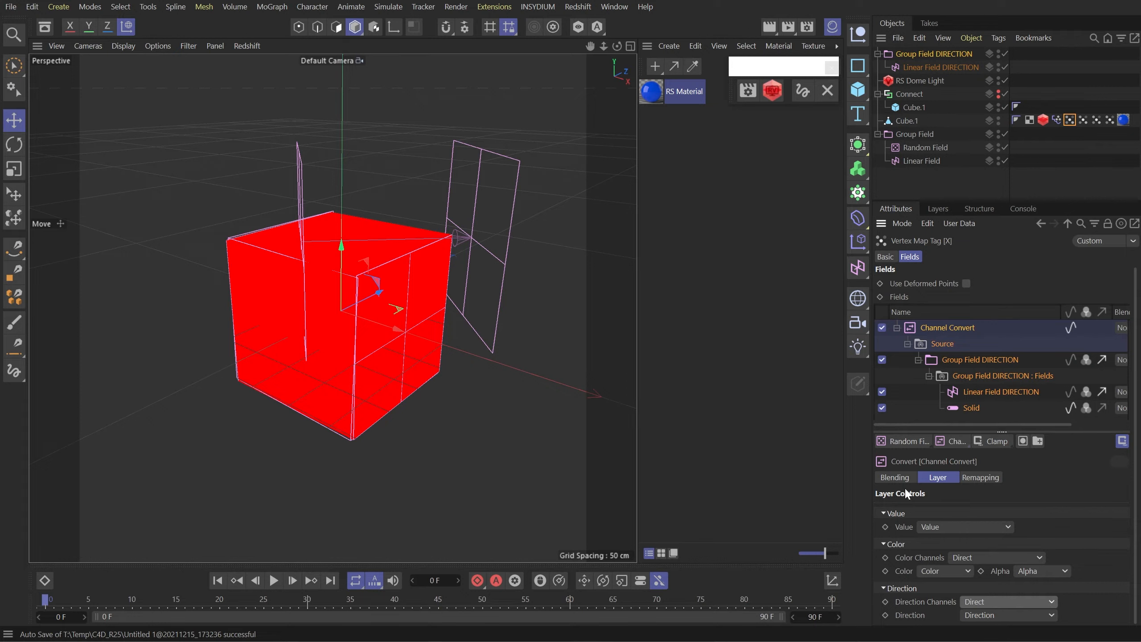
{"action": "left_click", "coordinate": [946, 526]}
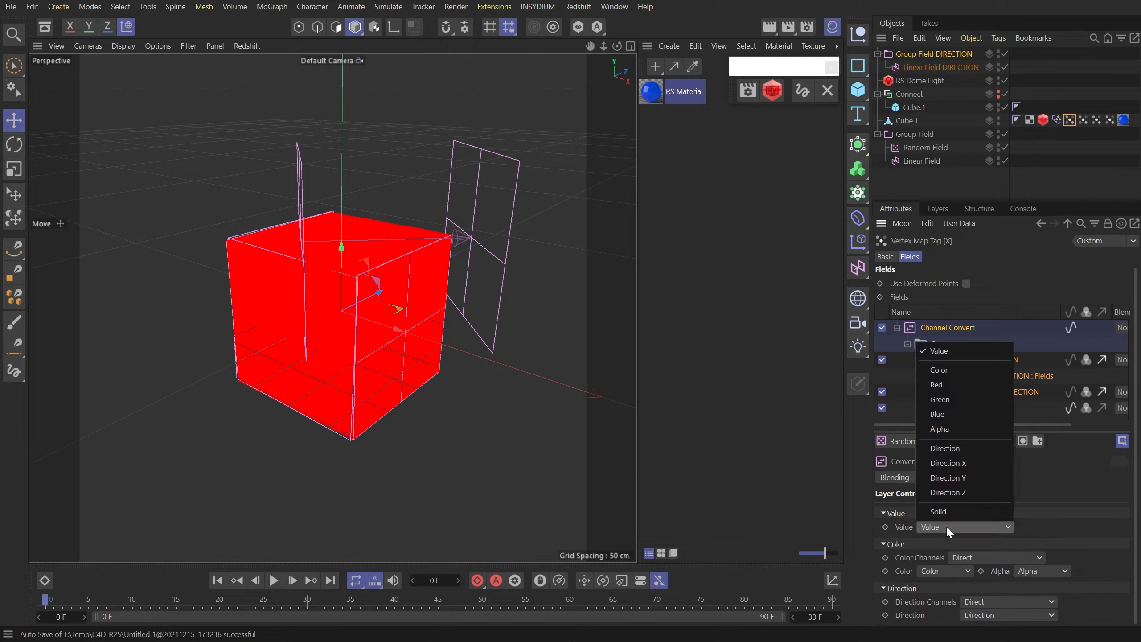
{"action": "left_click", "coordinate": [971, 464]}
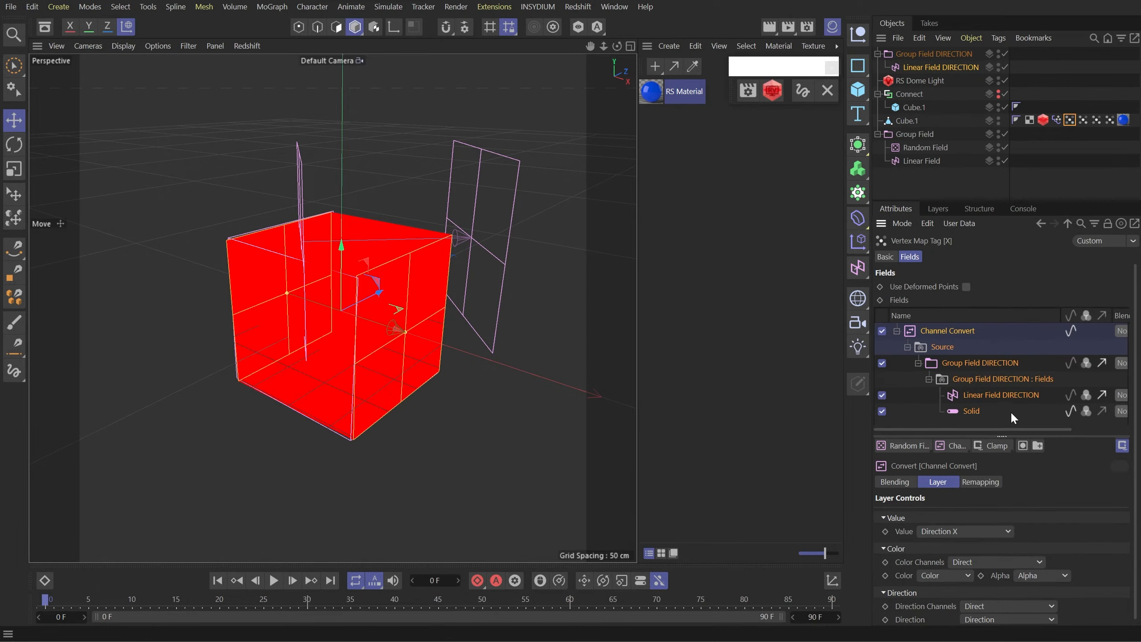
- Turn off remapping for the Linear Field DIRECTION layer
{"action": "left_click", "coordinate": [999, 396]}
{"action": "left_click", "coordinate": [998, 483]}
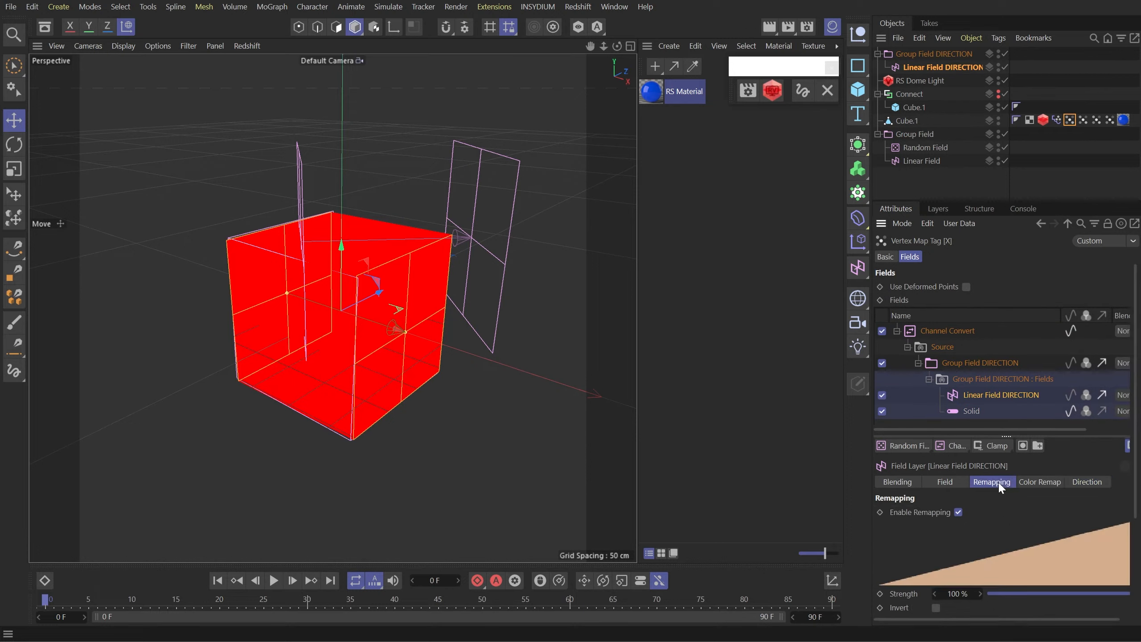
{"action": "left_click", "coordinate": [958, 512]}
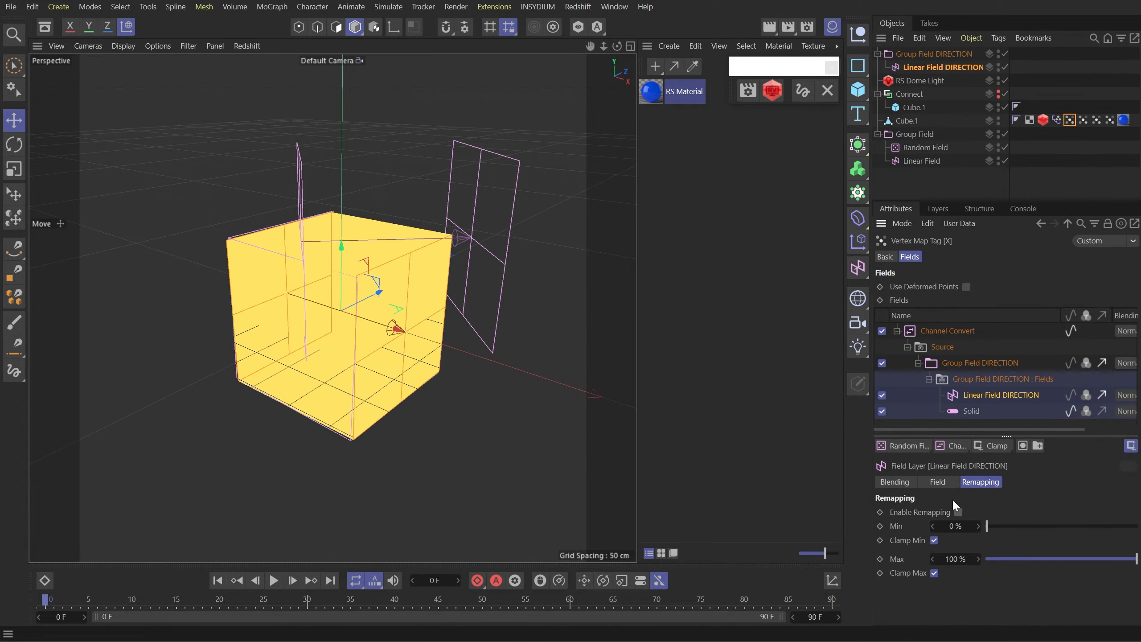
- Replace the Y vertex map's fields with a copy of the X map's Channel Convert layer and set its Value to Direction Y
{"action": "left_click", "coordinate": [945, 329]}
{"action": "right_click", "coordinate": [949, 331]}
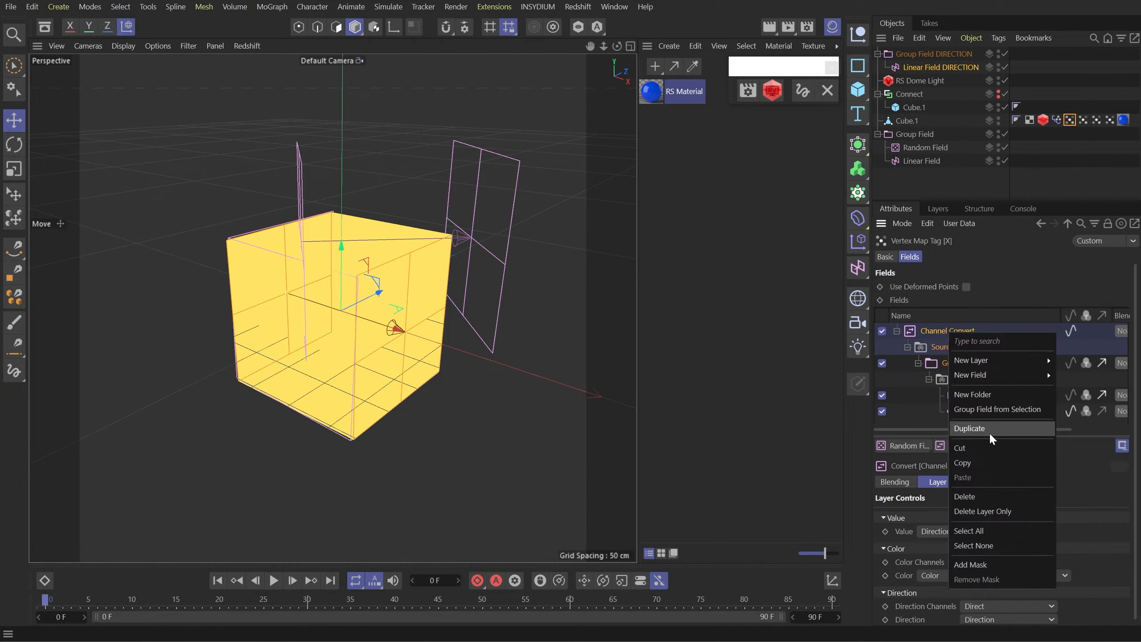
{"action": "left_click", "coordinate": [975, 458]}
{"action": "left_click", "coordinate": [1084, 120]}
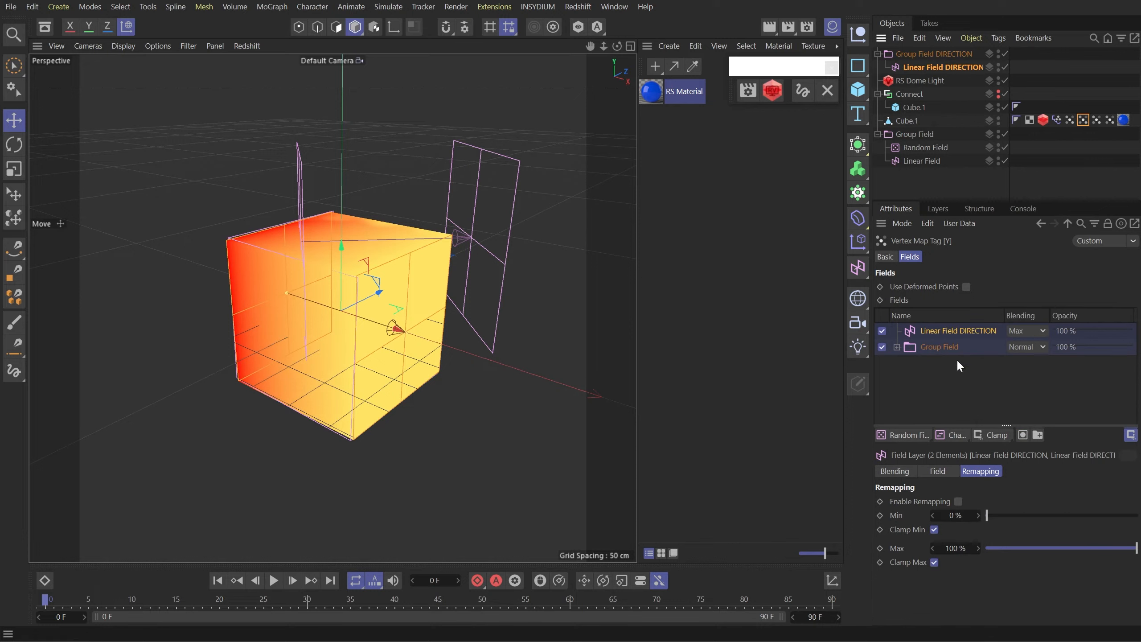
{"action": "left_click_drag", "start_coordinate": [966, 374], "coordinate": [947, 332]}
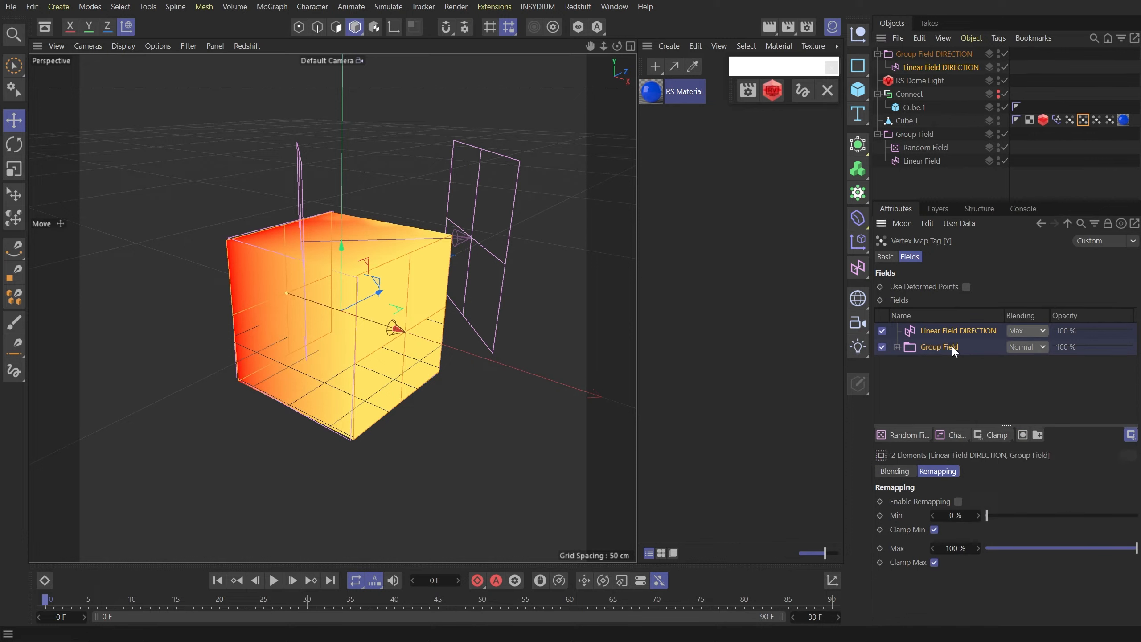
{"action": "key", "text": "Delete"}
{"action": "right_click", "coordinate": [939, 346]}
{"action": "left_click", "coordinate": [946, 486]}
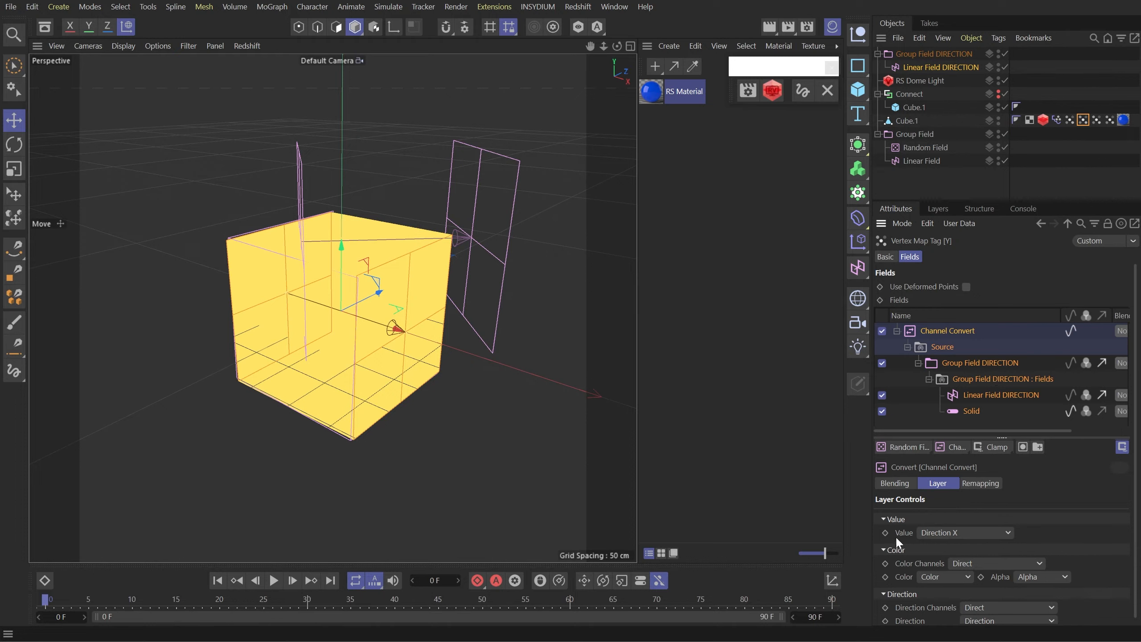
{"action": "left_click", "coordinate": [939, 532]}
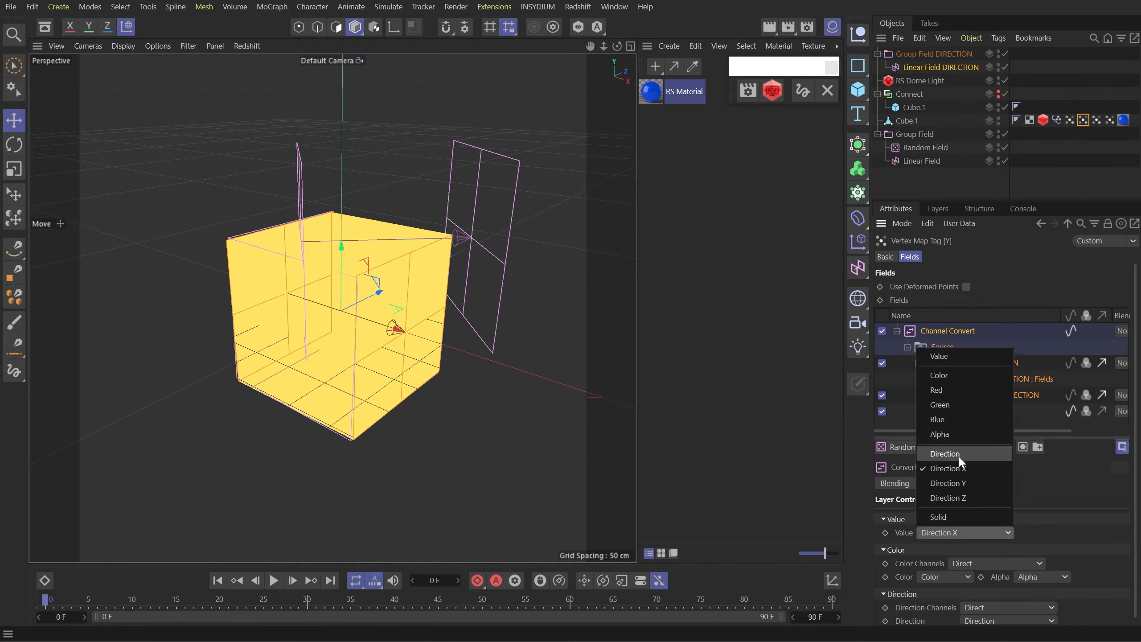
{"action": "left_click", "coordinate": [962, 483]}
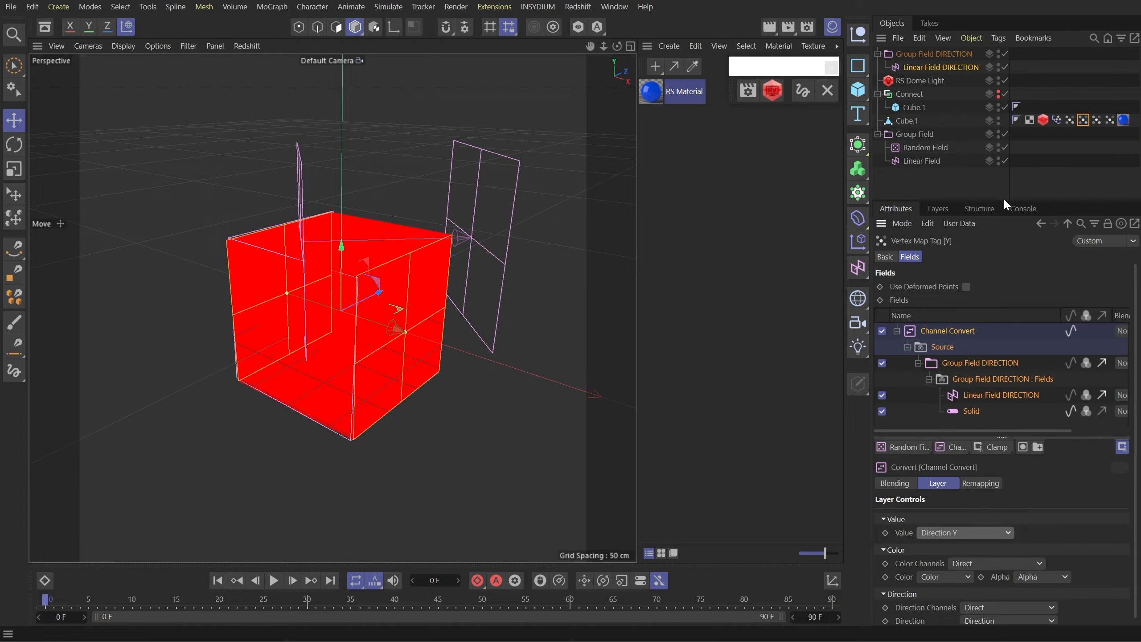
- Replace the Z vertex map's Solid layer with the copied Channel Convert layer and set its Value to Direction Z
{"action": "left_click", "coordinate": [1096, 121]}
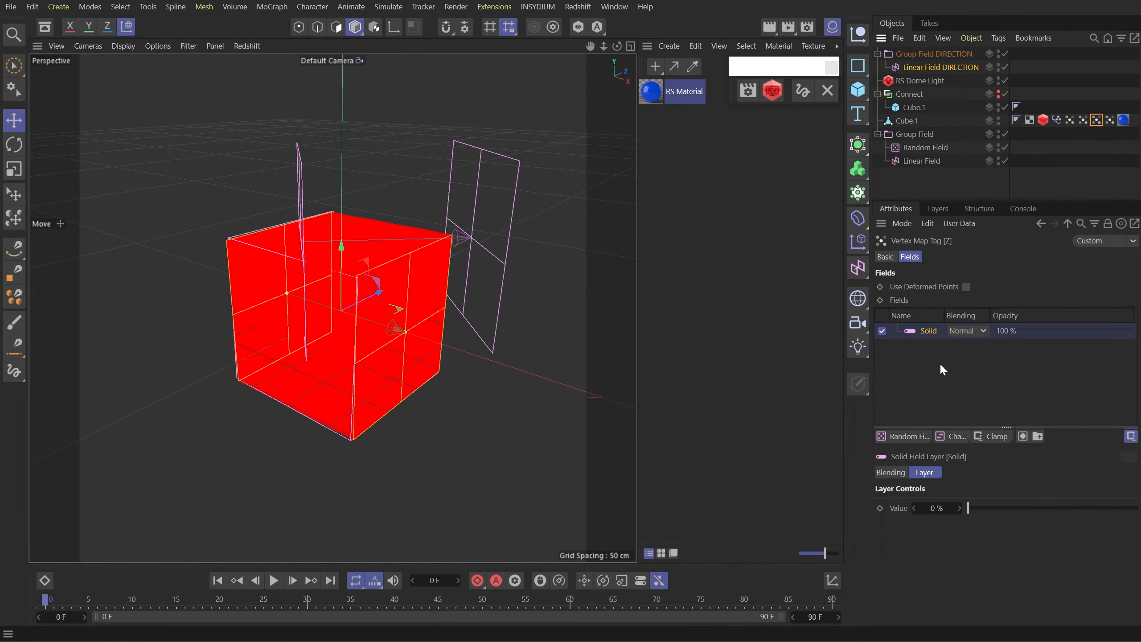
{"action": "left_click", "coordinate": [927, 329]}
{"action": "key", "text": "Delete"}
{"action": "right_click", "coordinate": [940, 343]}
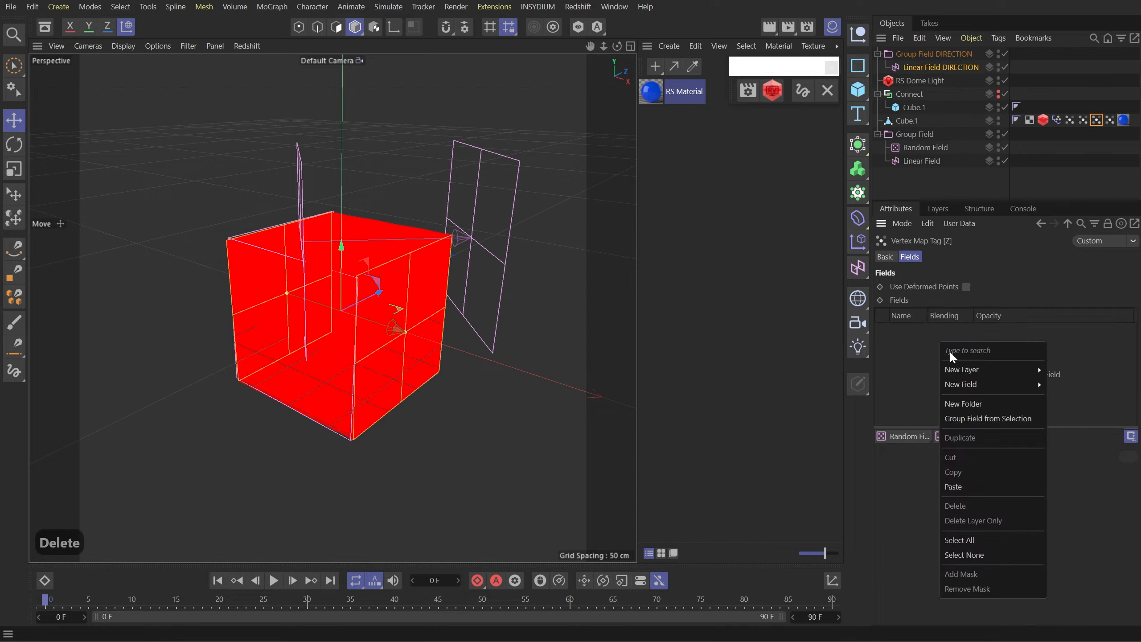
{"action": "left_click", "coordinate": [955, 487]}
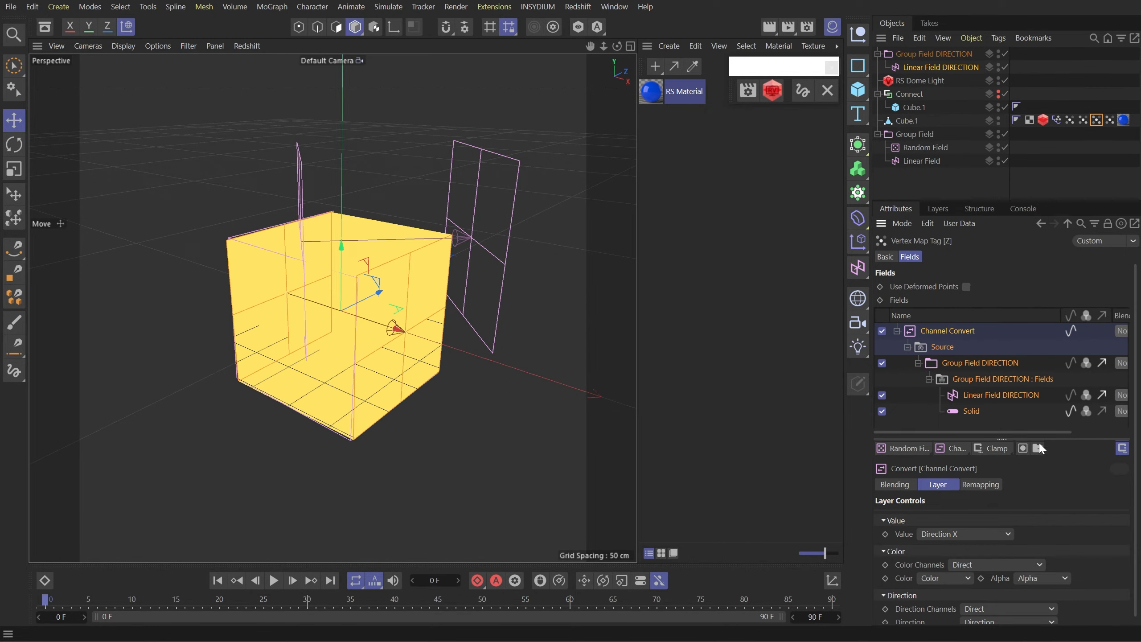
{"action": "left_click", "coordinate": [949, 535]}
{"action": "left_click", "coordinate": [949, 499]}
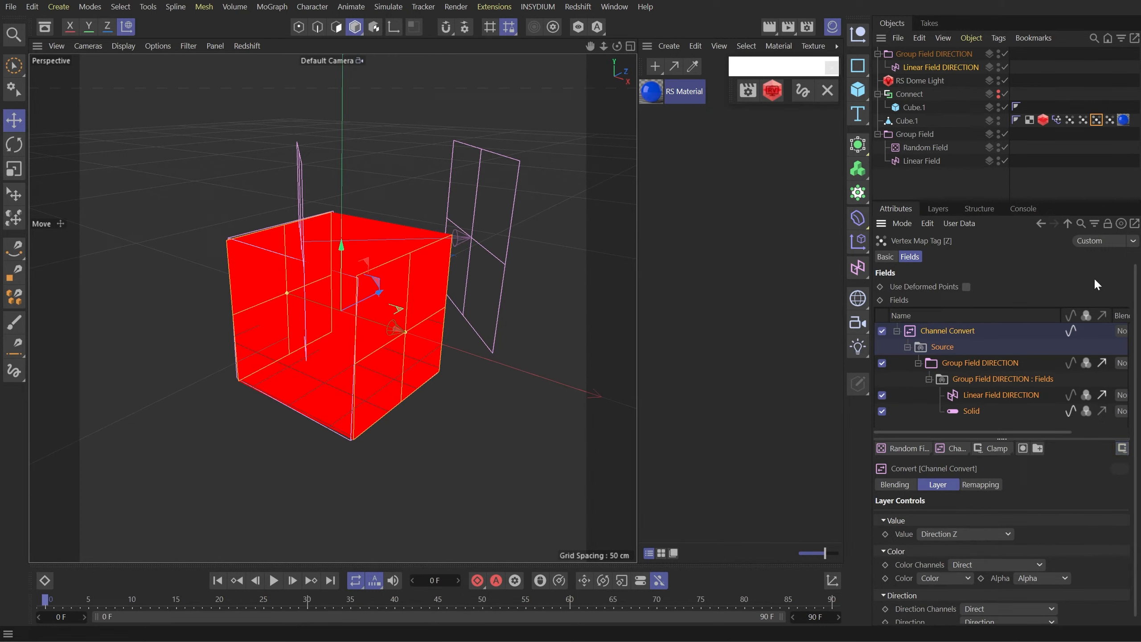
- Check the Y and X vertex maps, then move Group Field DIRECTION to the end of the object list
{"action": "left_click", "coordinate": [1083, 120]}
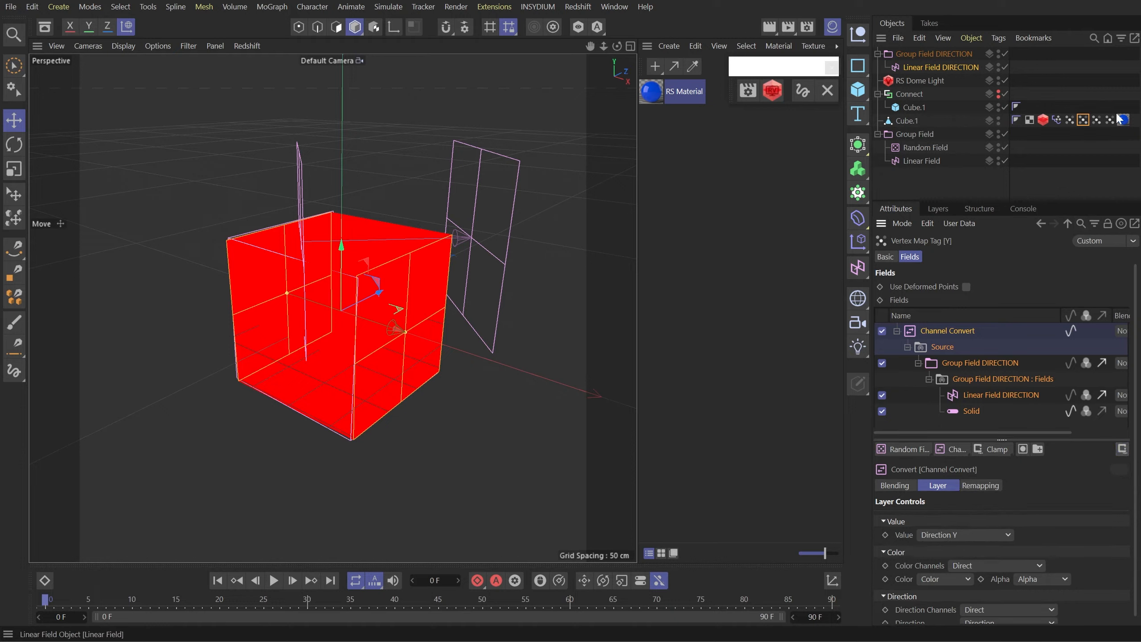
{"action": "left_click", "coordinate": [1070, 120]}
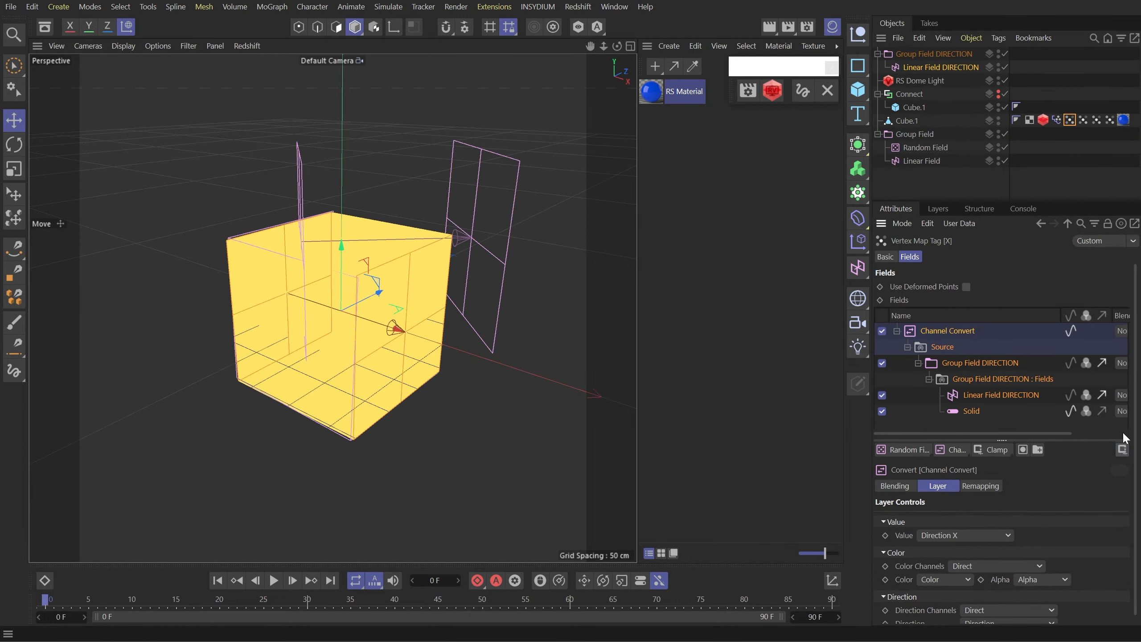
{"action": "left_click", "coordinate": [1045, 182]}
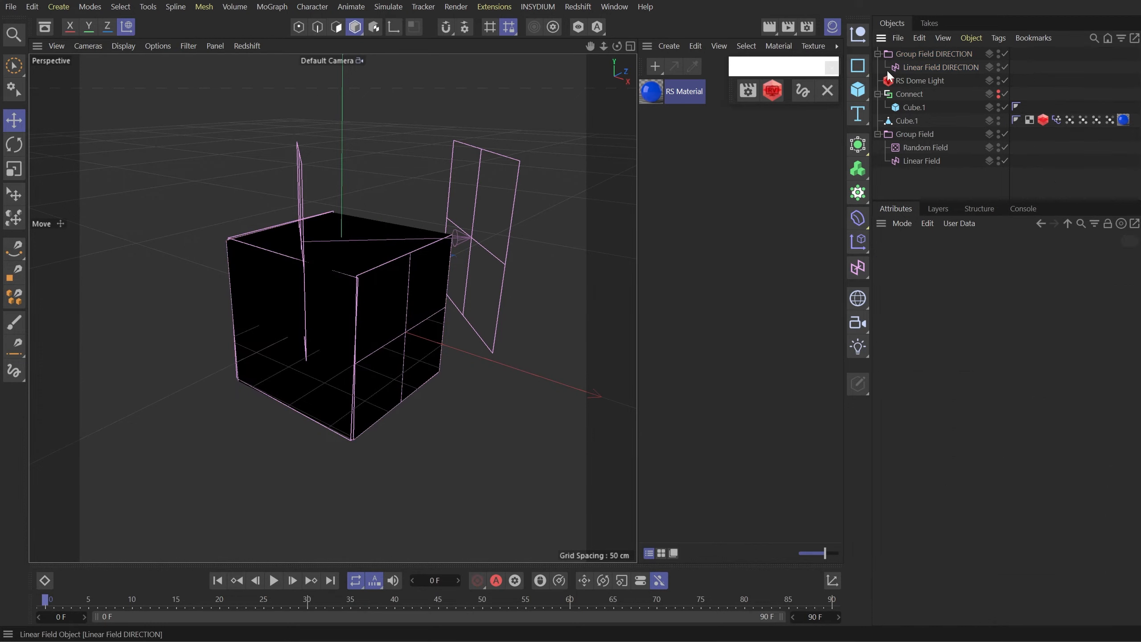
{"action": "left_click_drag", "start_coordinate": [932, 54], "coordinate": [930, 187]}
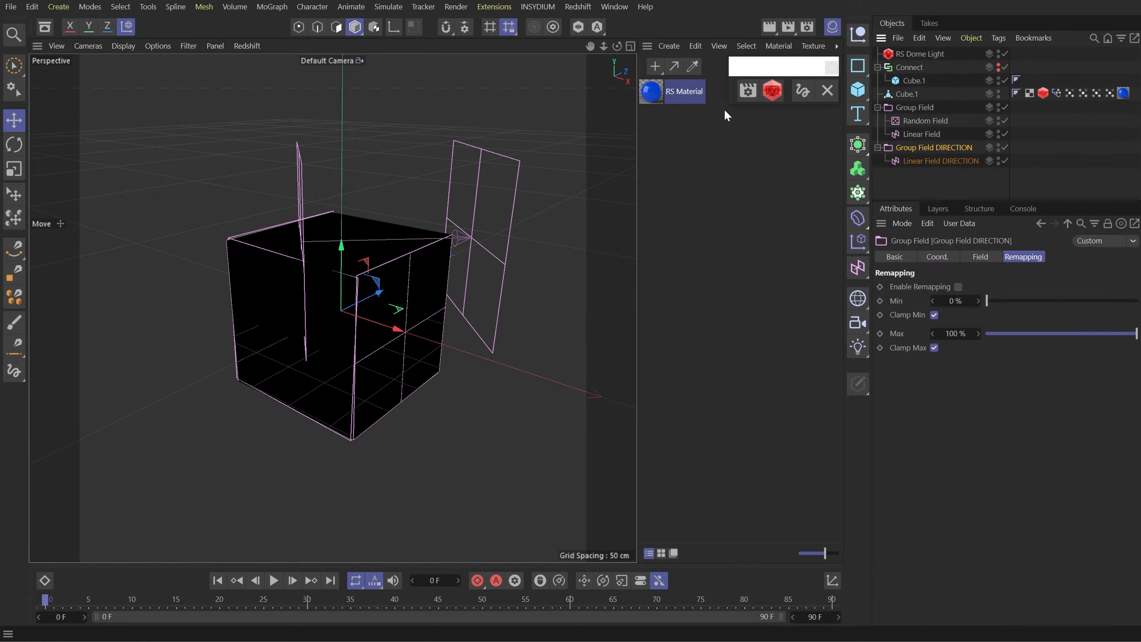
- Open the Redshift RenderView, render the current frame, and move the render window clear of the cube in the viewport
{"action": "left_click", "coordinate": [774, 91]}
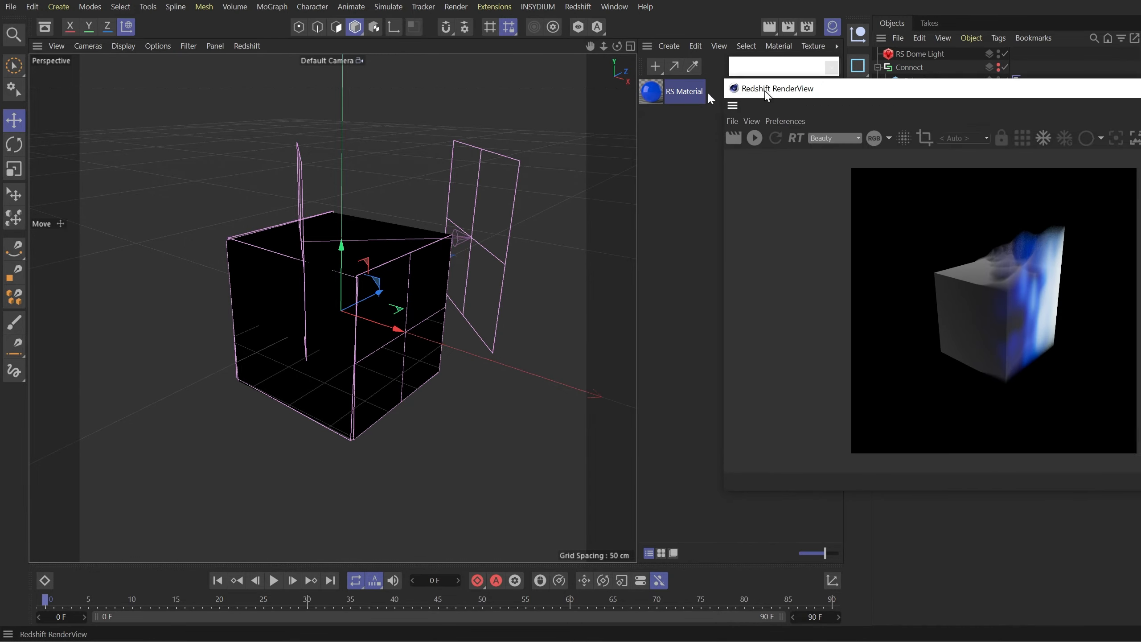
{"action": "left_click_drag", "start_coordinate": [796, 89], "coordinate": [340, 121]}
{"action": "left_click", "coordinate": [309, 168]}
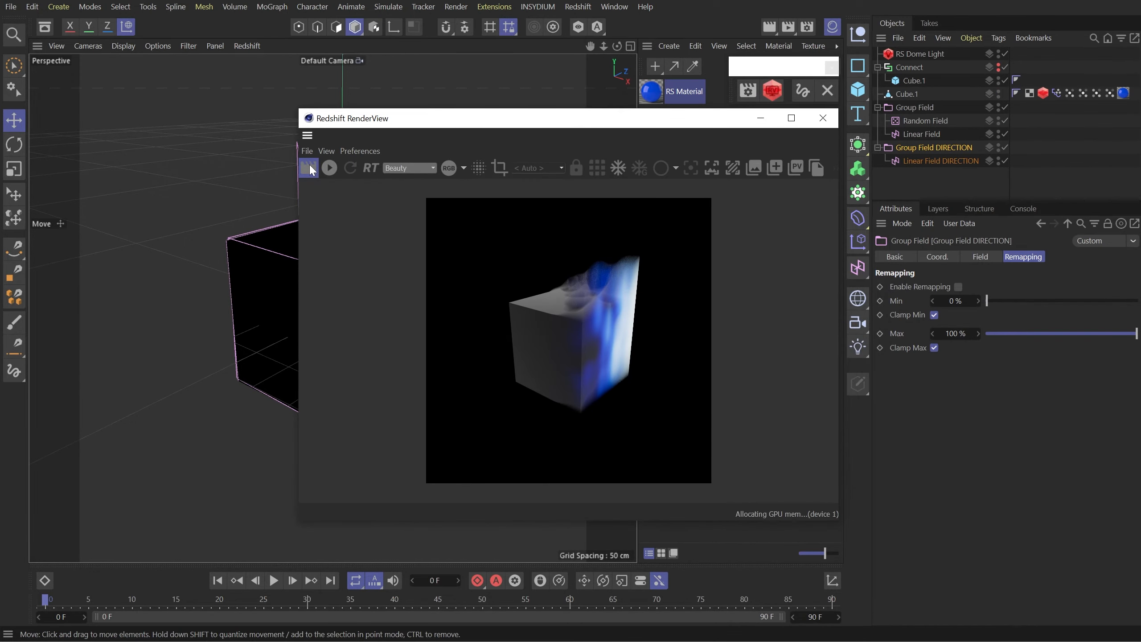
{"action": "left_click_drag", "start_coordinate": [435, 121], "coordinate": [561, 108]}
{"action": "left_click_drag", "start_coordinate": [482, 108], "coordinate": [668, 115]}
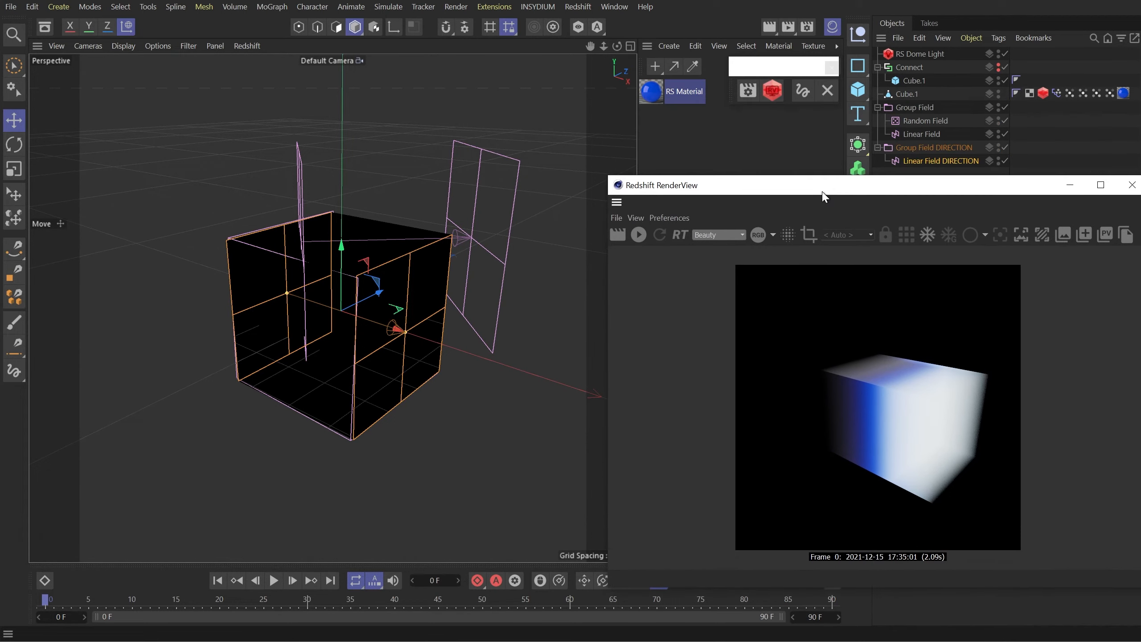
- Rotate Linear Field DIRECTION horizontally around its vertical axis to change the blur direction
{"action": "left_click_drag", "start_coordinate": [683, 111], "coordinate": [680, 182]}
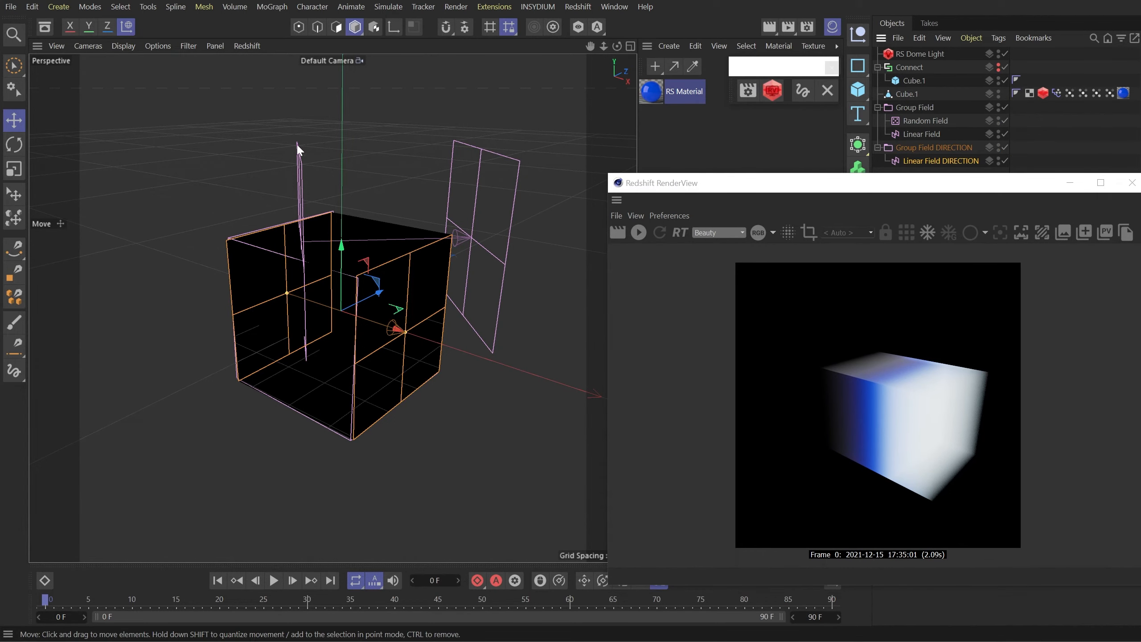
{"action": "key", "text": "r"}
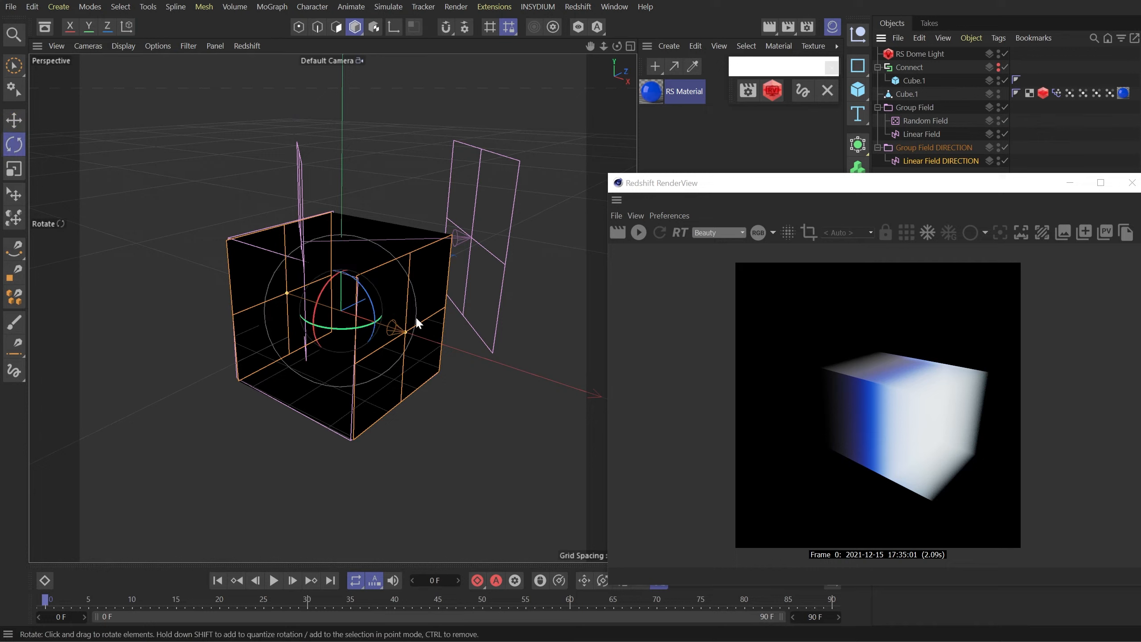
{"action": "left_click_drag", "start_coordinate": [331, 324], "coordinate": [357, 314]}
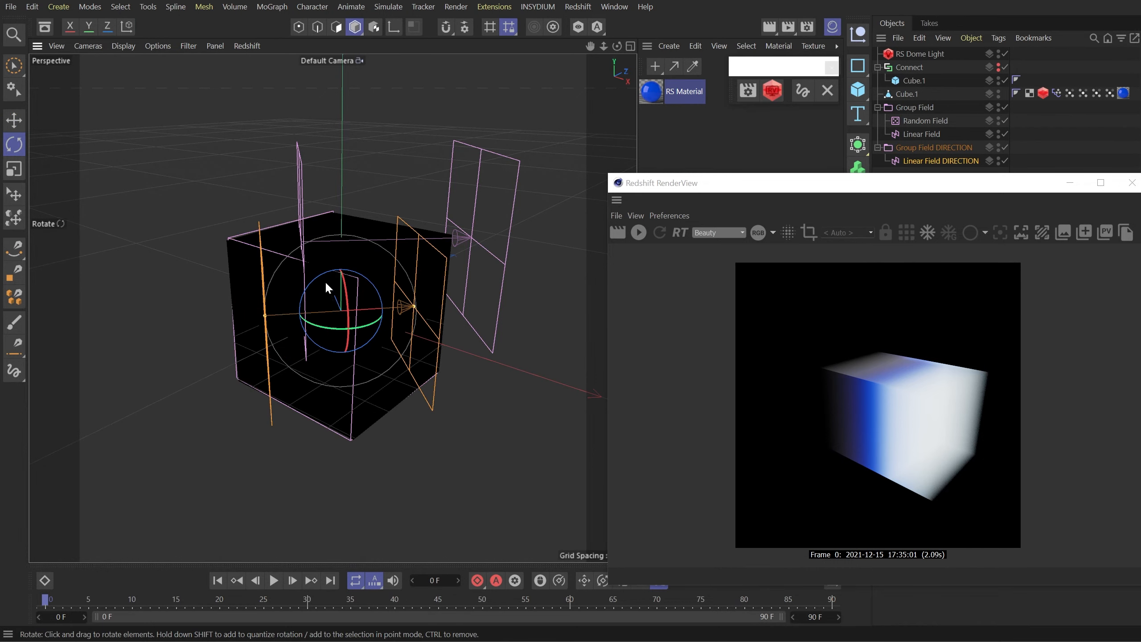
- Tilt Linear Field DIRECTION diagonally upward, render the frame again, and move the render window aside
{"action": "left_click_drag", "start_coordinate": [321, 277], "coordinate": [301, 304]}
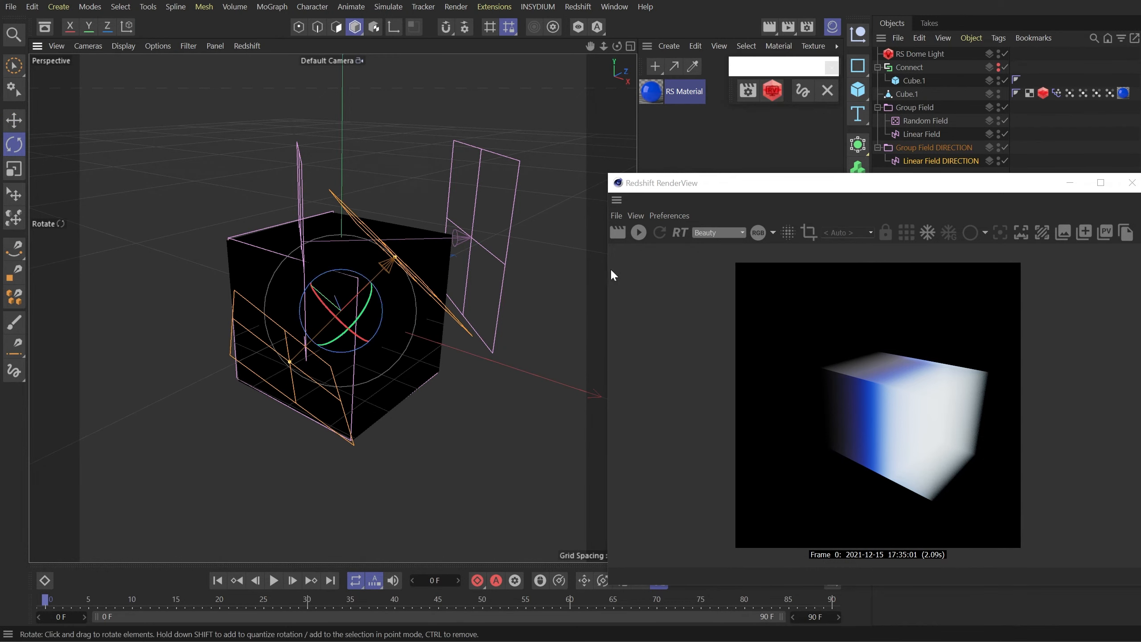
{"action": "left_click", "coordinate": [616, 233]}
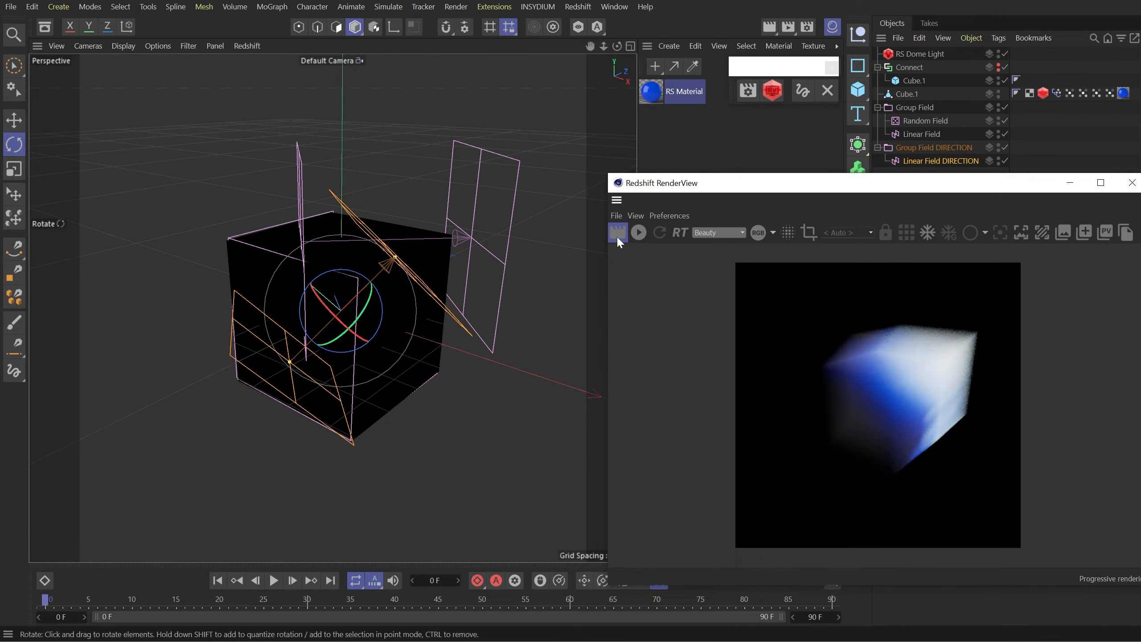
{"action": "left_click_drag", "start_coordinate": [758, 185], "coordinate": [609, 192]}
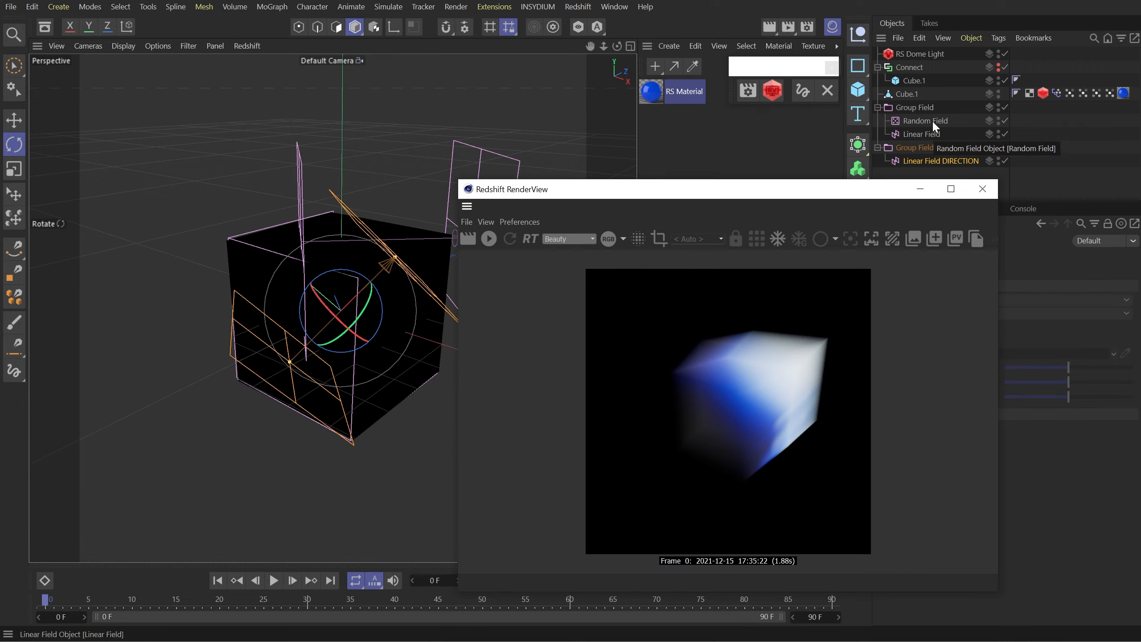
- Rename the Group Field holding the Random Field and Linear Field to Group Field WEIGHT
{"action": "left_click", "coordinate": [921, 107]}
{"action": "double_click", "coordinate": [932, 107]}
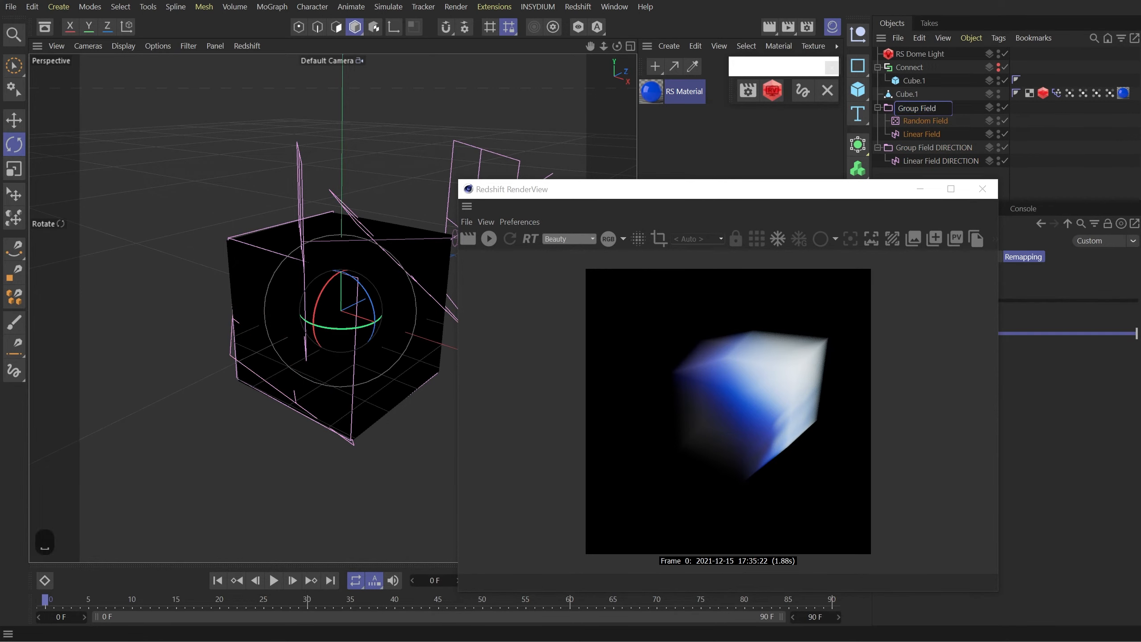
{"action": "type", "text": "WEIGHT"}
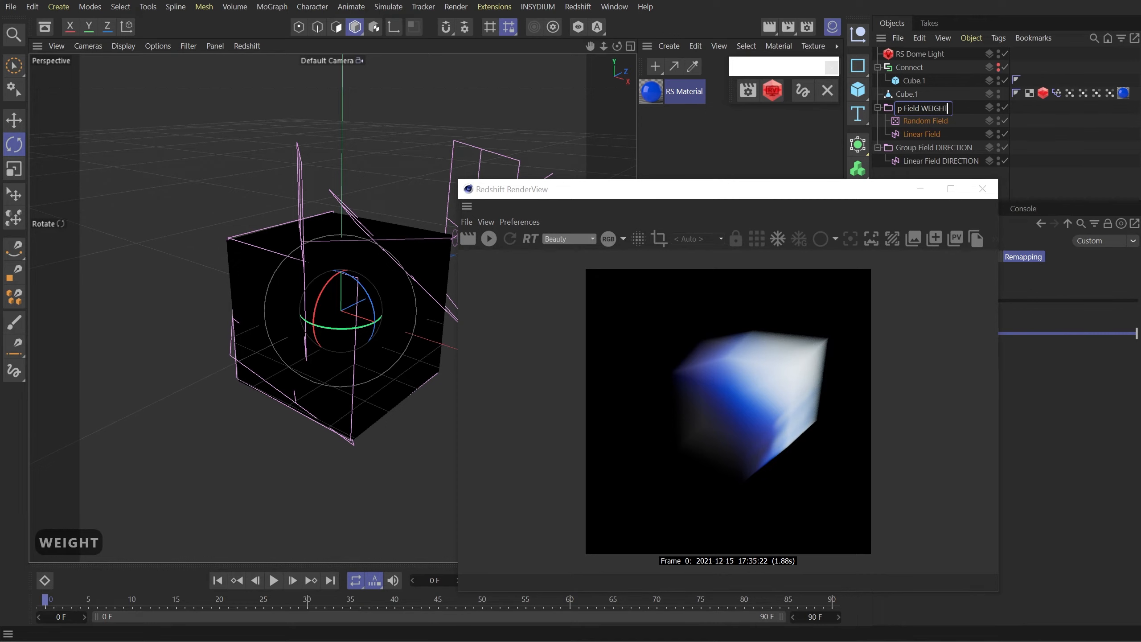
{"action": "key", "text": "Return"}
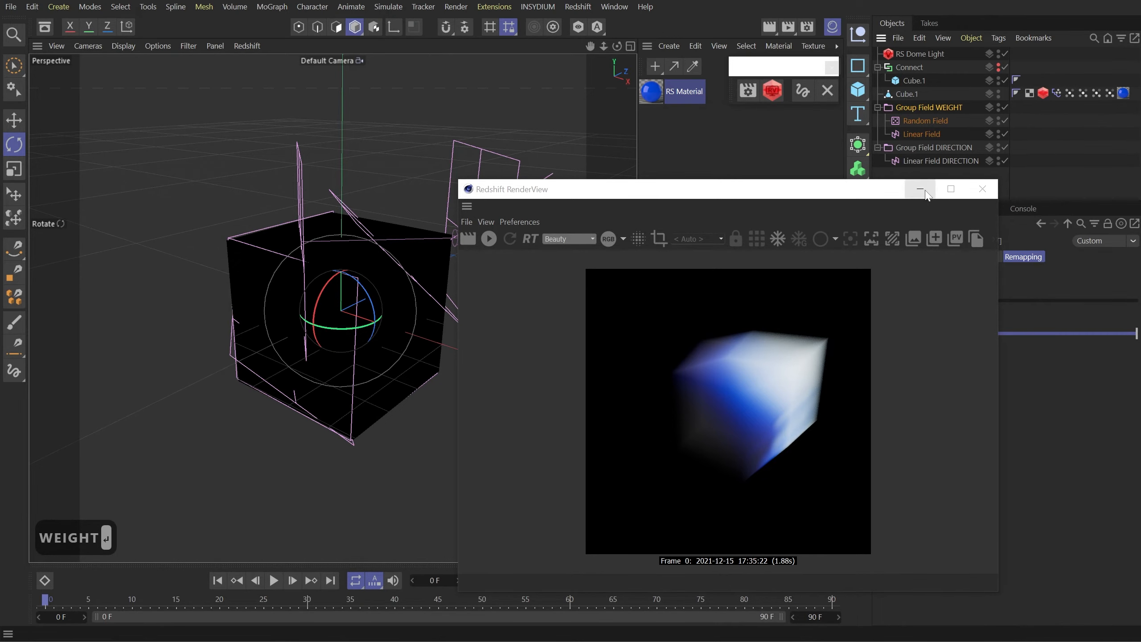
- Add Group Field WEIGHT above the Channel Convert layer in the X vertex map and set its blending to Multiply
{"action": "left_click_drag", "start_coordinate": [856, 191], "coordinate": [660, 127]}
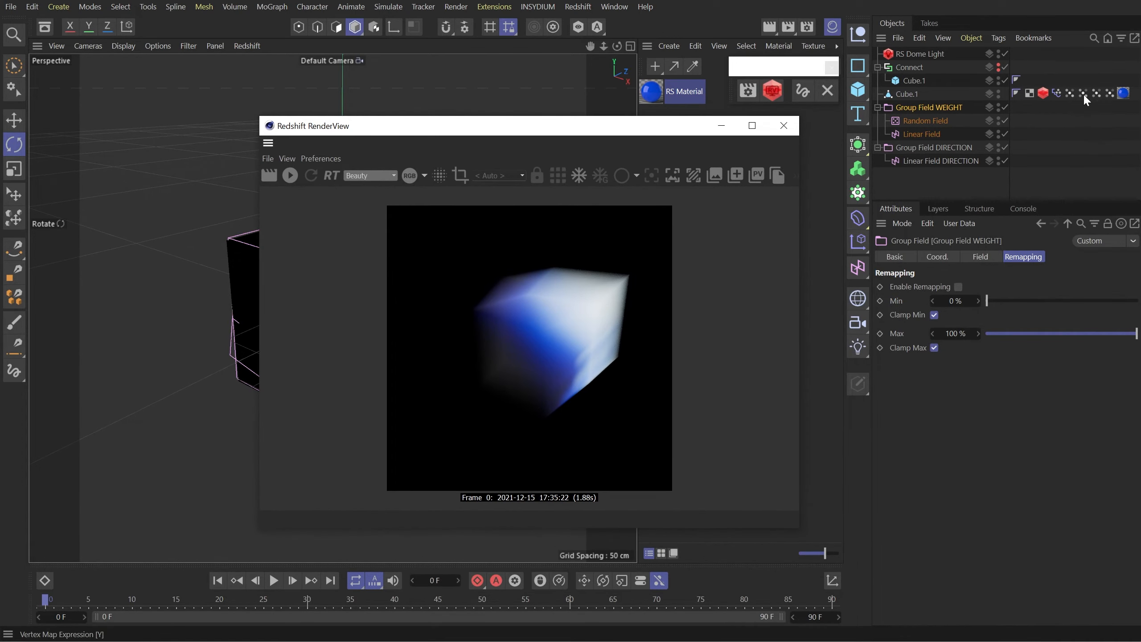
{"action": "left_click", "coordinate": [1070, 94]}
{"action": "left_click_drag", "start_coordinate": [924, 103], "coordinate": [985, 330]}
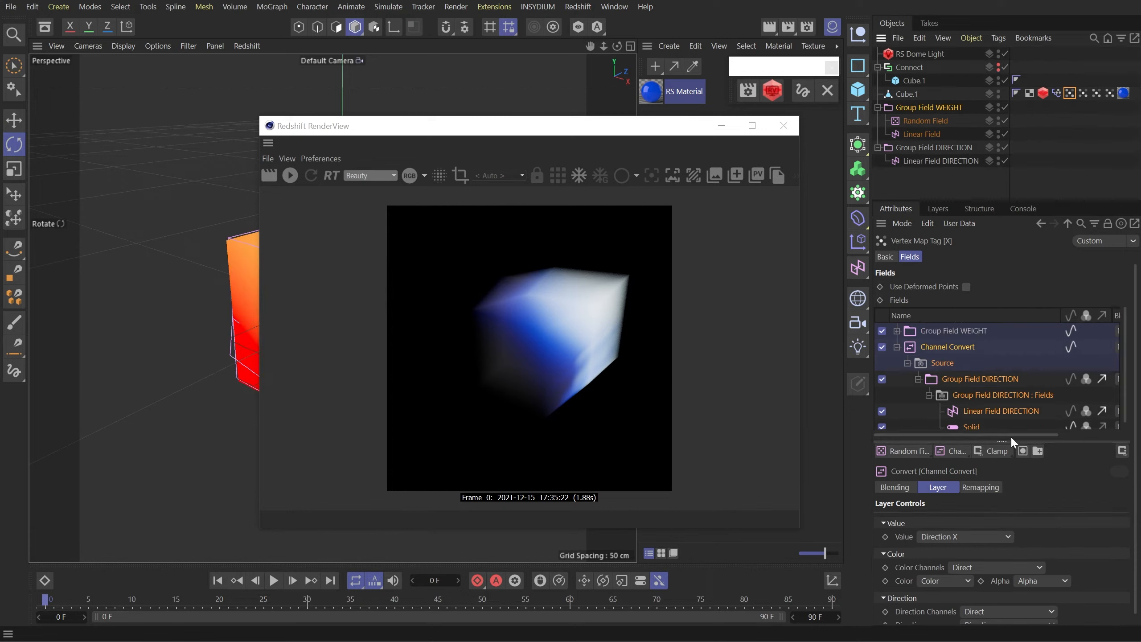
{"action": "left_click_drag", "start_coordinate": [1011, 435], "coordinate": [1082, 433]}
{"action": "left_click", "coordinate": [1056, 331]}
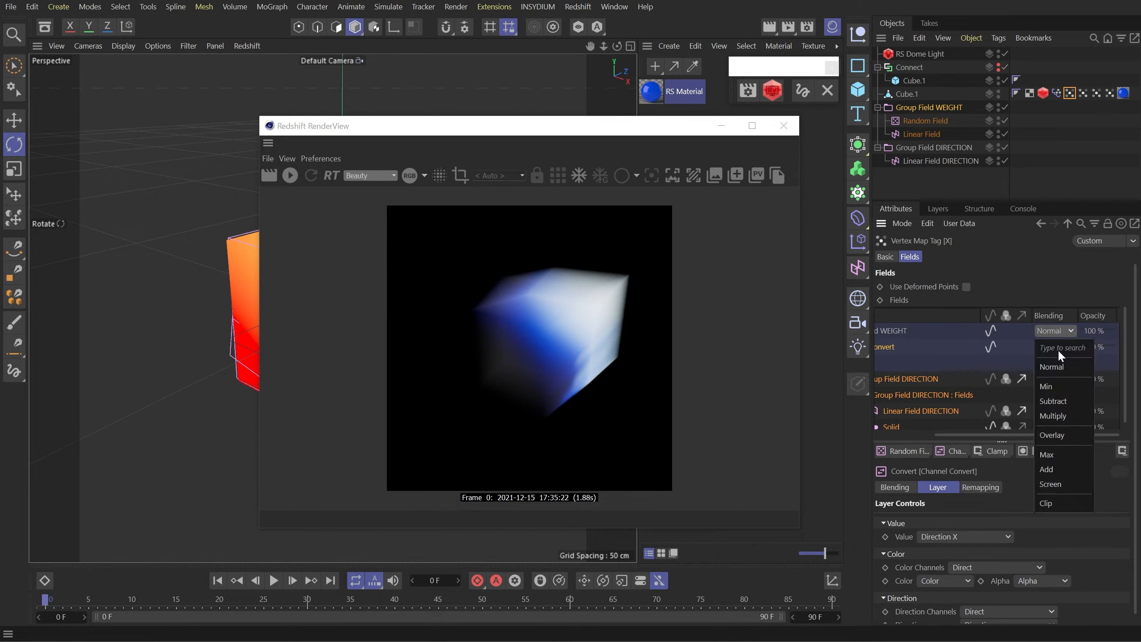
{"action": "left_click", "coordinate": [1052, 416]}
- Add Group Field WEIGHT above the Channel Convert layer in the Y vertex map and set its blending to Multiply
{"action": "left_click", "coordinate": [1083, 94]}
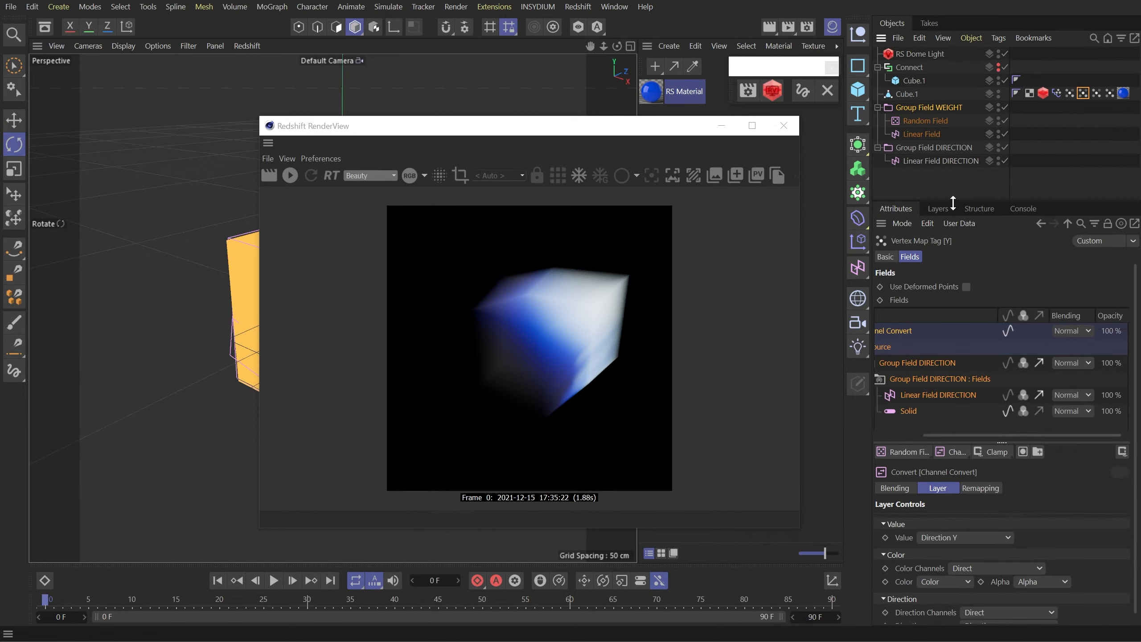
{"action": "left_click_drag", "start_coordinate": [942, 109], "coordinate": [946, 333]}
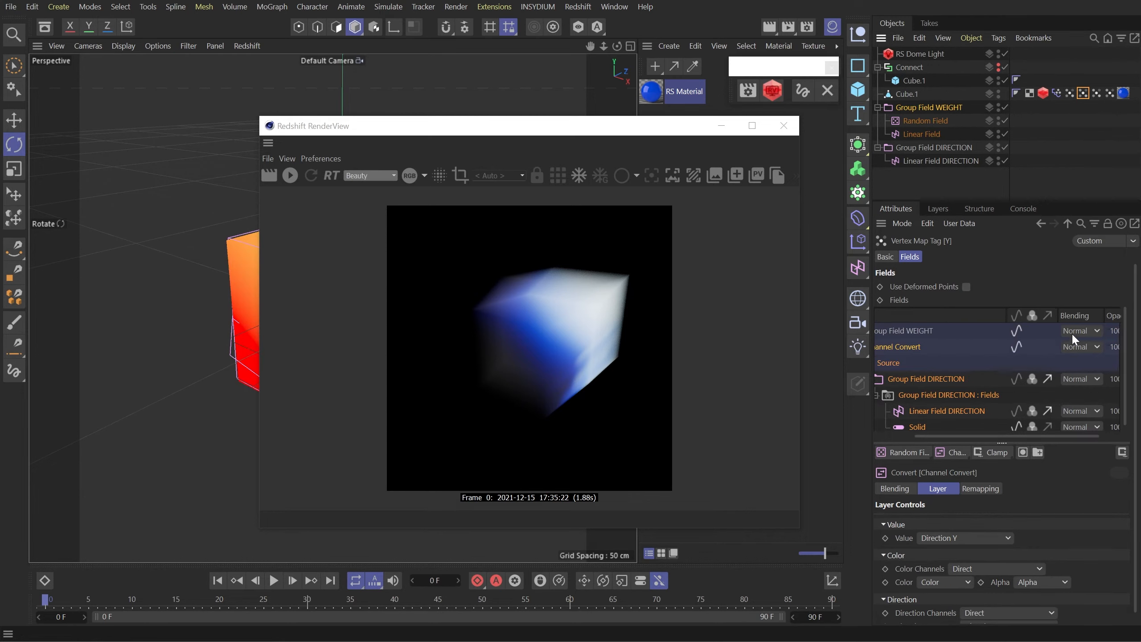
{"action": "left_click", "coordinate": [1073, 334]}
{"action": "left_click", "coordinate": [1088, 410]}
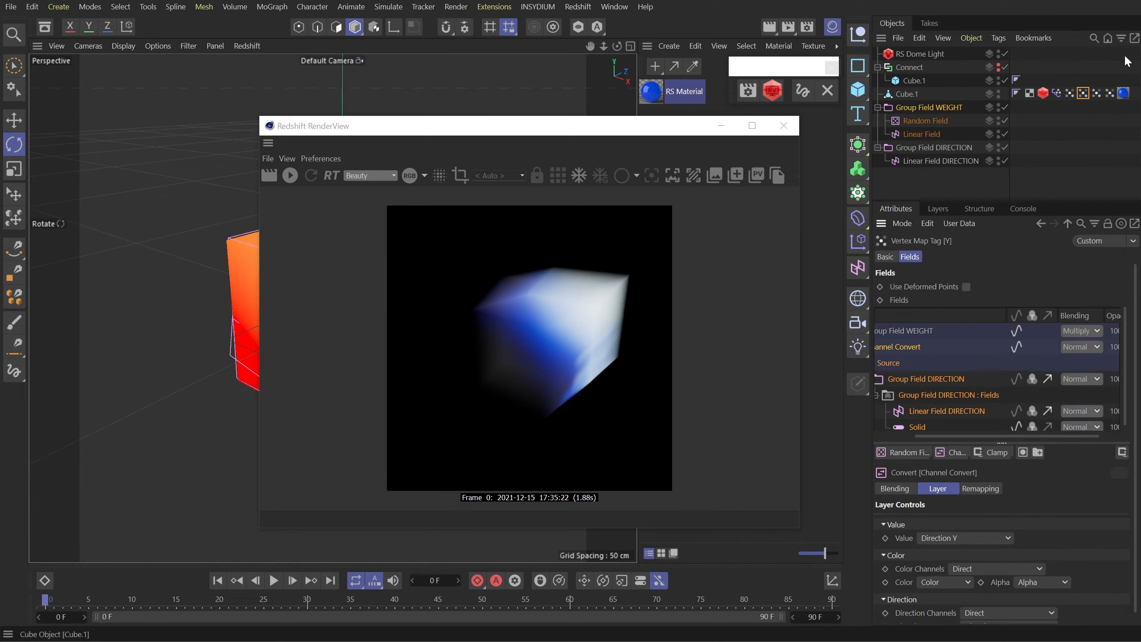
- Add Group Field WEIGHT above the Channel Convert layer in the Z vertex map and set its blending to Multiply
{"action": "left_click", "coordinate": [1097, 93]}
{"action": "left_click_drag", "start_coordinate": [939, 109], "coordinate": [952, 335]}
{"action": "left_click", "coordinate": [1101, 330]}
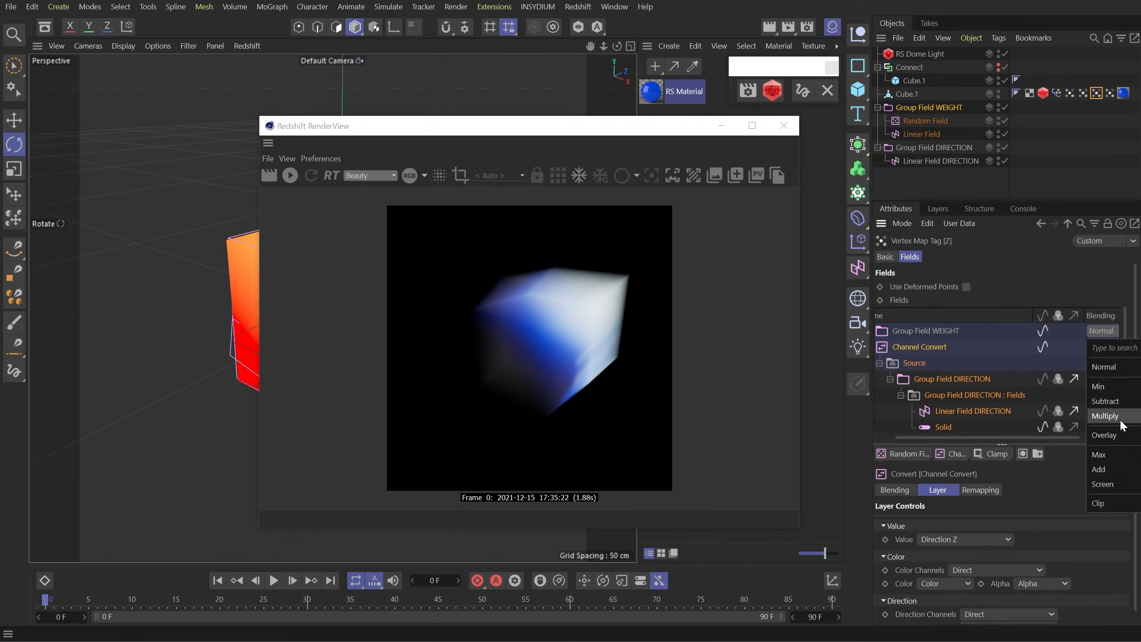
{"action": "left_click", "coordinate": [1106, 416]}
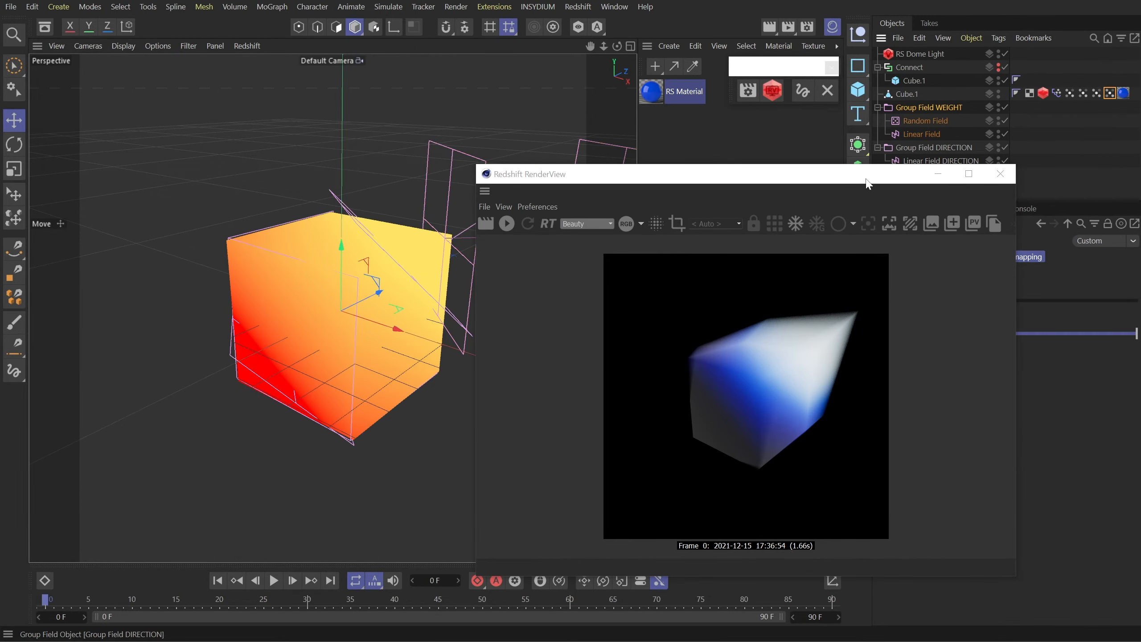
- Remove the Linear Field DIRECTION layer from the field list of Group Field WEIGHT
{"action": "left_click_drag", "start_coordinate": [867, 182], "coordinate": [752, 209]}
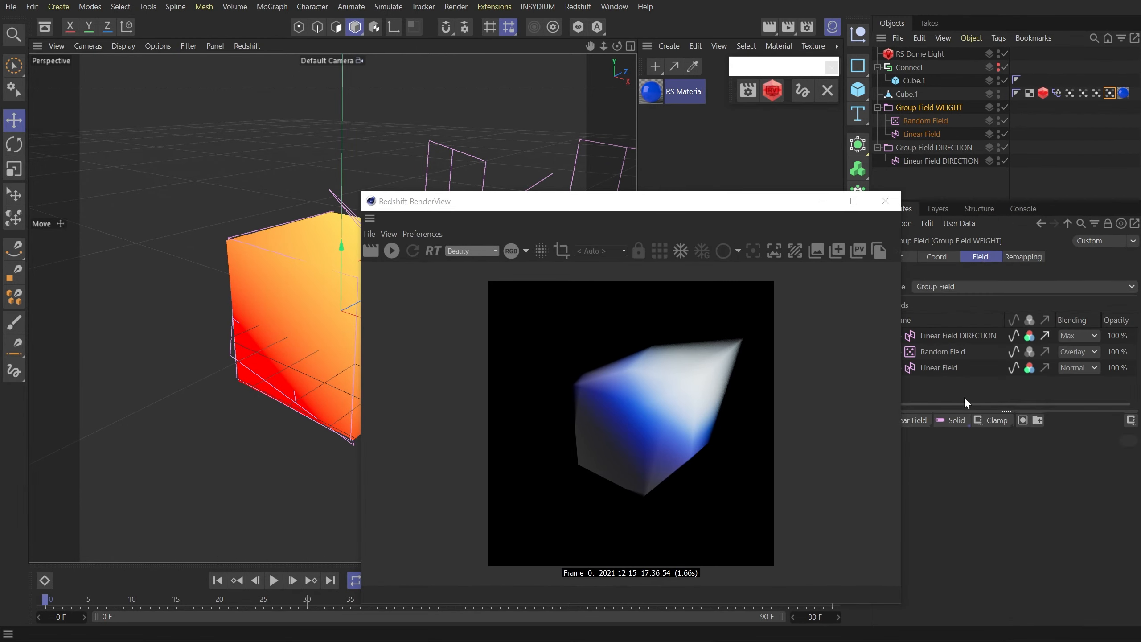
{"action": "left_click", "coordinate": [982, 335]}
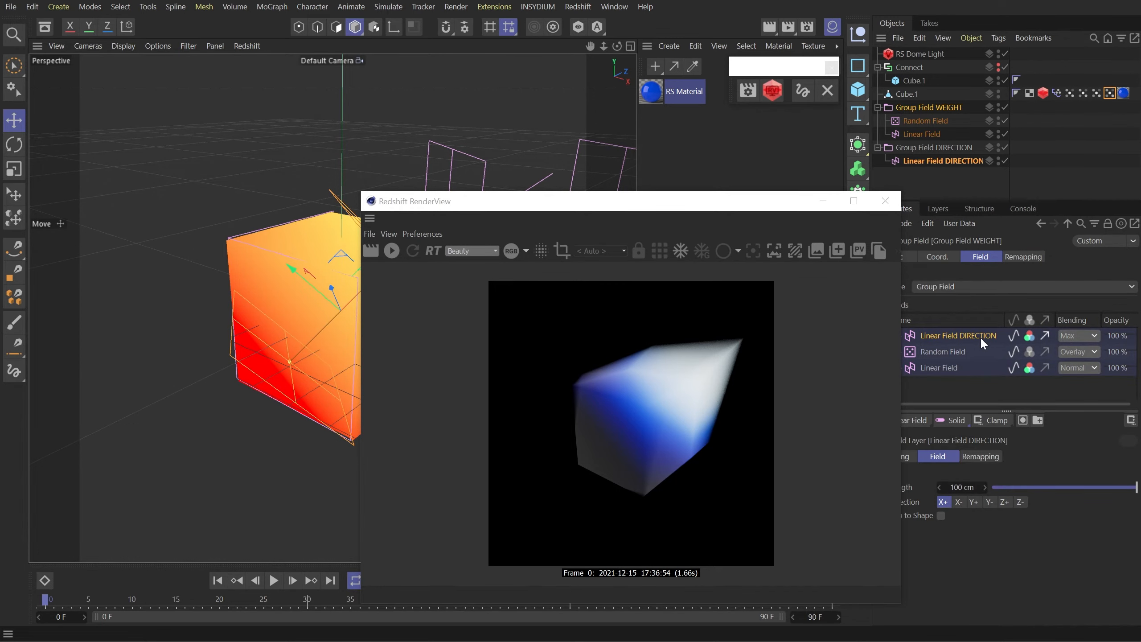
{"action": "key", "text": "Delete"}
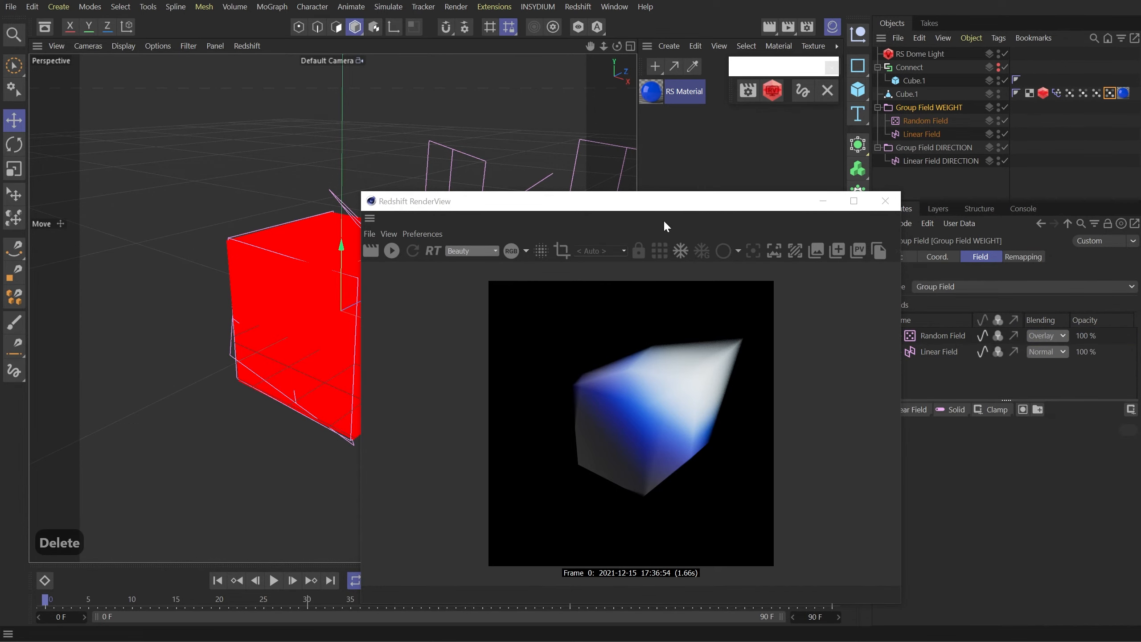
- Shift the Linear Field of Group Field WEIGHT toward the cube and rotate it to a diagonal angle
{"action": "left_click_drag", "start_coordinate": [652, 205], "coordinate": [843, 170]}
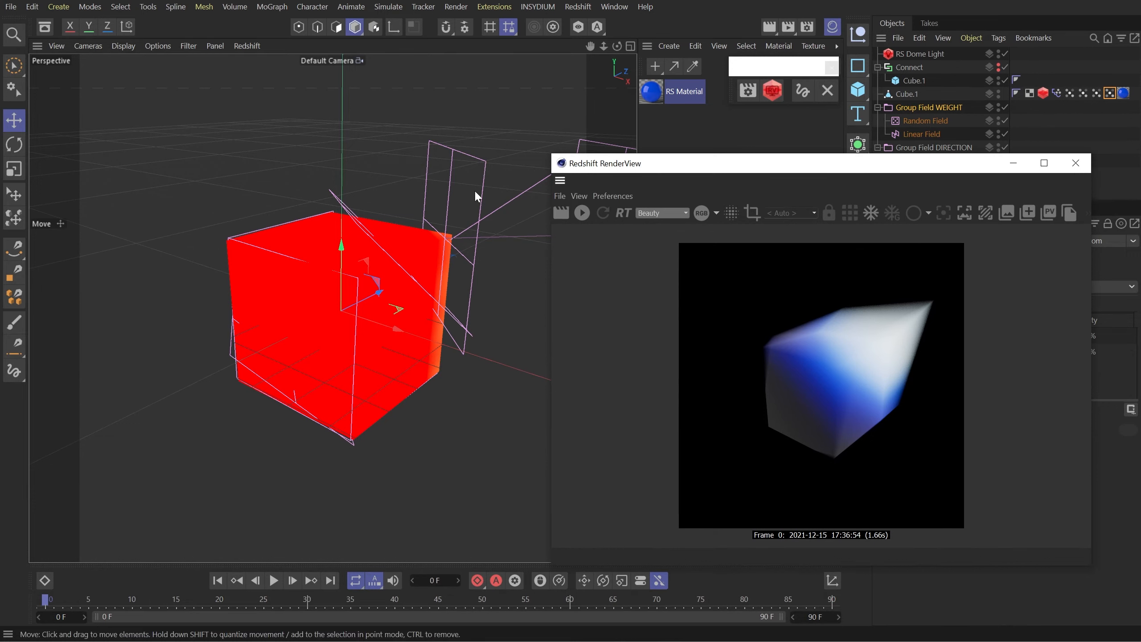
{"action": "left_click", "coordinate": [484, 167]}
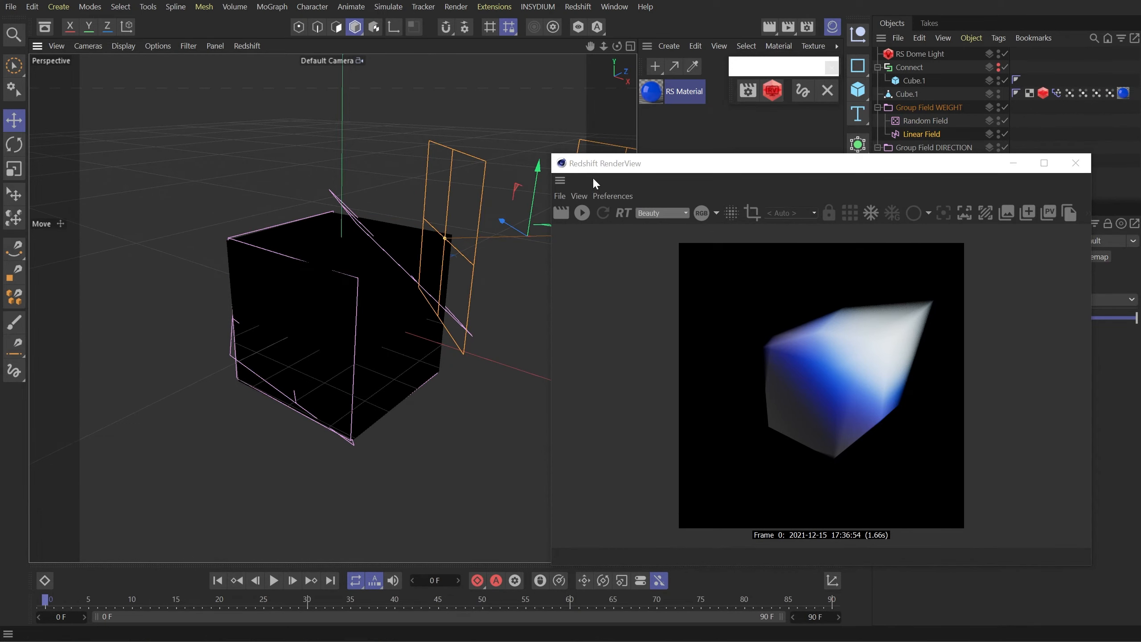
{"action": "left_click_drag", "start_coordinate": [592, 163], "coordinate": [670, 149]}
{"action": "left_click_drag", "start_coordinate": [547, 235], "coordinate": [487, 245]}
{"action": "key", "text": "r"}
{"action": "left_click_drag", "start_coordinate": [438, 207], "coordinate": [634, 237]}
- Display the Weight vertex map, move the Linear Field further into the cube so only its far corner is weighted, and render the frame
{"action": "left_click_drag", "start_coordinate": [1009, 157], "coordinate": [824, 163]}
{"action": "left_click", "coordinate": [1110, 93]}
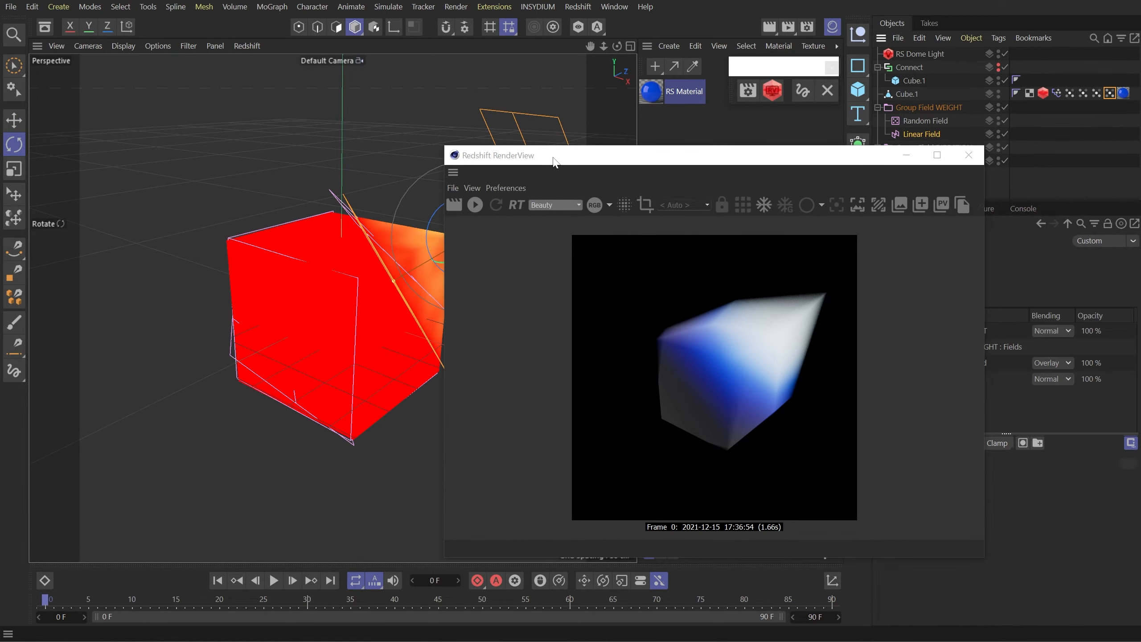
{"action": "left_click_drag", "start_coordinate": [951, 158], "coordinate": [1071, 159]}
{"action": "key", "text": "e"}
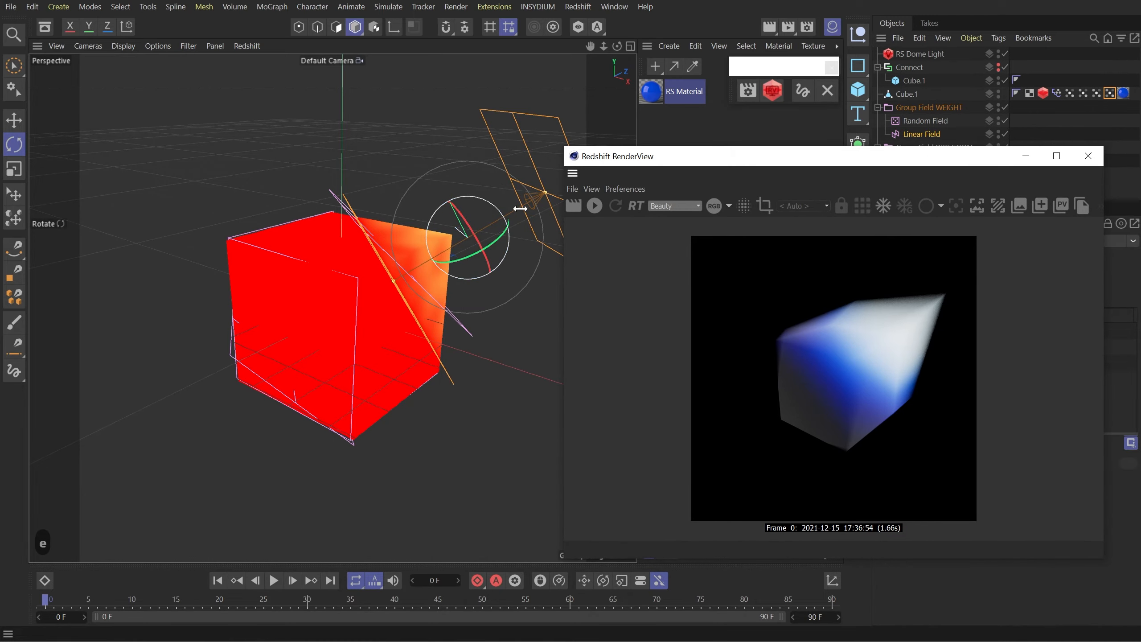
{"action": "left_click", "coordinate": [1108, 93]}
{"action": "key", "text": "e"}
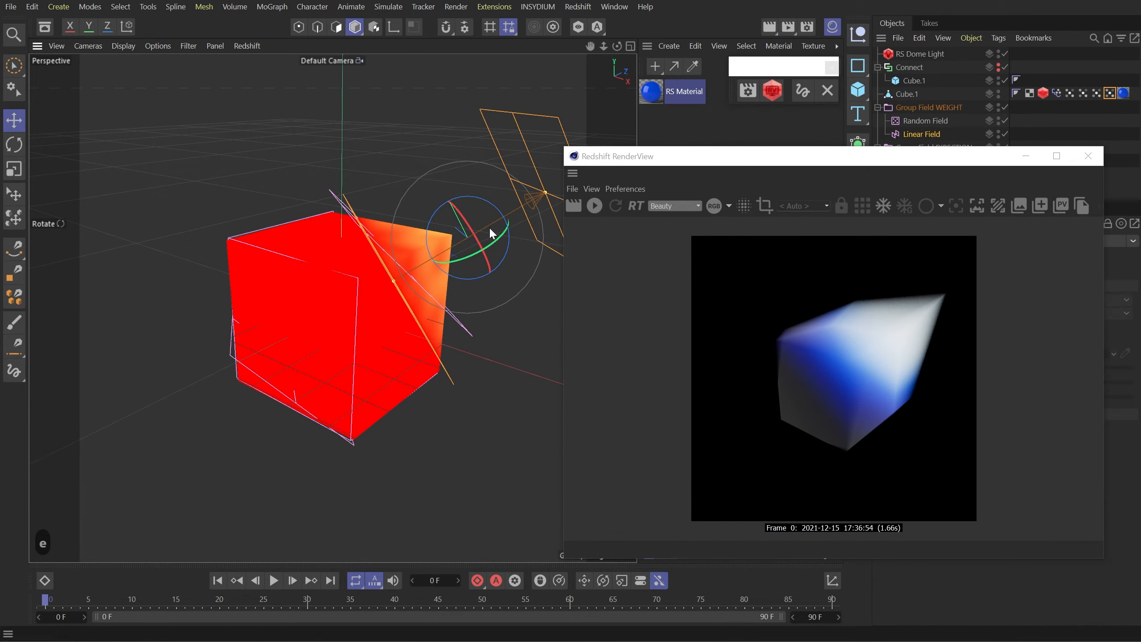
{"action": "left_click_drag", "start_coordinate": [505, 214], "coordinate": [444, 237]}
{"action": "left_click", "coordinate": [571, 209]}
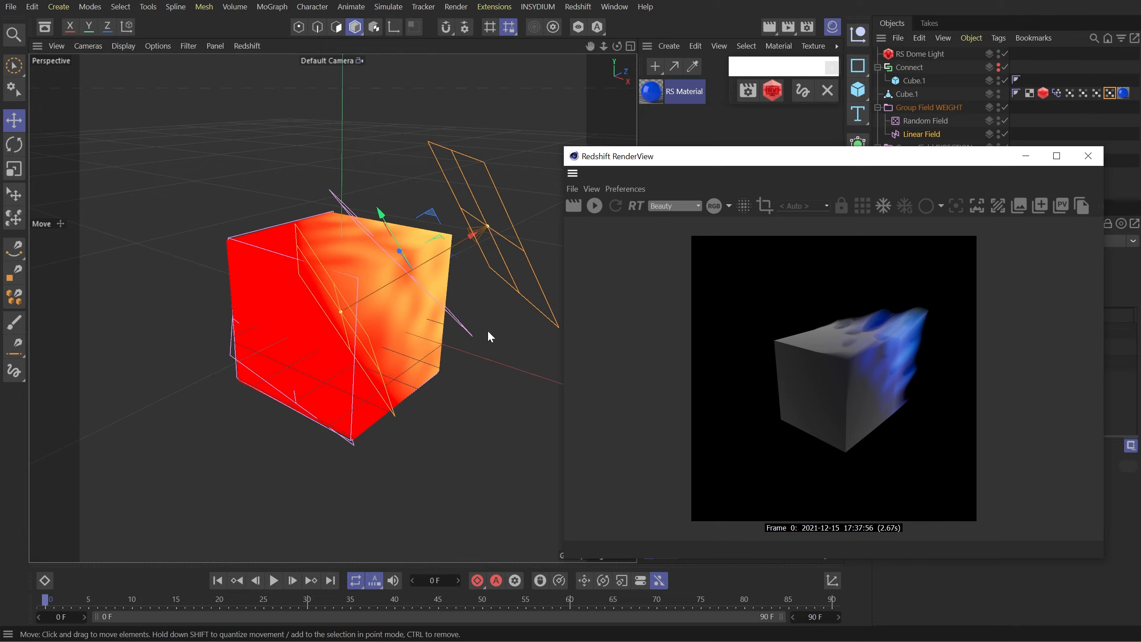
- Move the Linear Field beyond the cube to about X 201, Y 164, Z 131 cm and keyframe its position at frame 0
{"action": "left_click_drag", "start_coordinate": [453, 245], "coordinate": [556, 245]}
{"action": "left_click_drag", "start_coordinate": [1014, 159], "coordinate": [788, 193]}
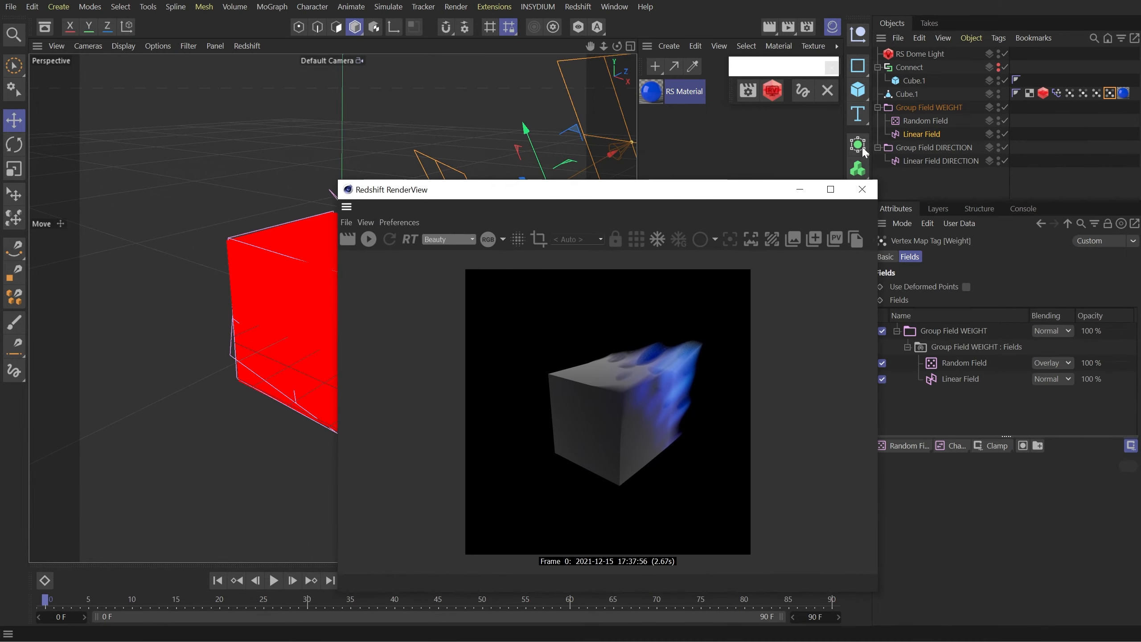
{"action": "left_click", "coordinate": [929, 136]}
{"action": "left_click", "coordinate": [948, 258]}
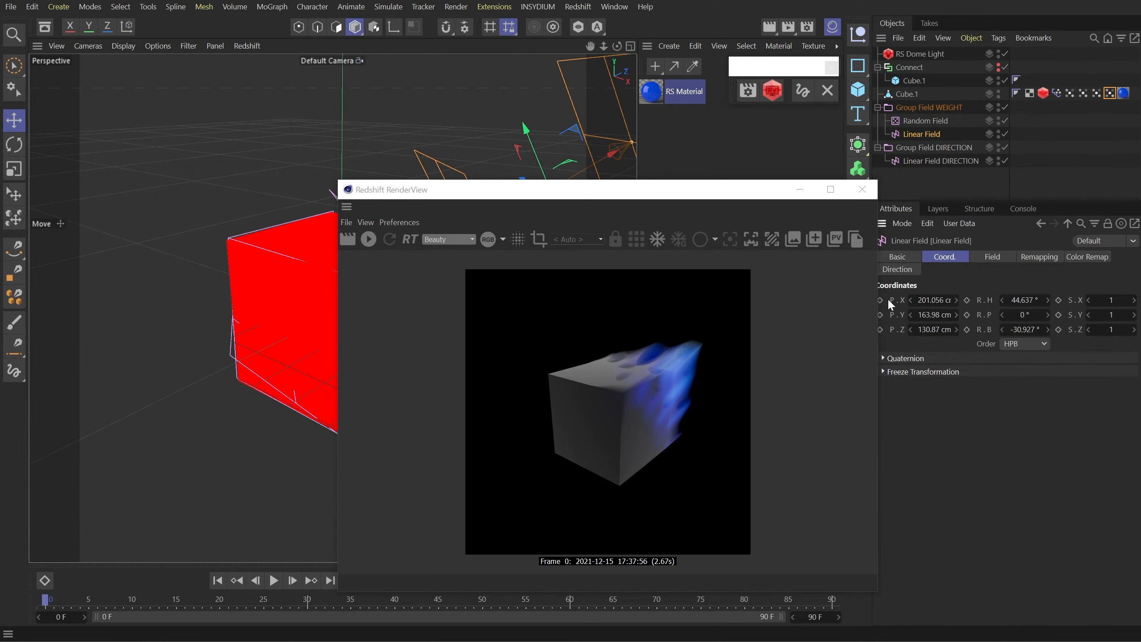
{"action": "left_click_drag", "start_coordinate": [746, 198], "coordinate": [689, 195]}
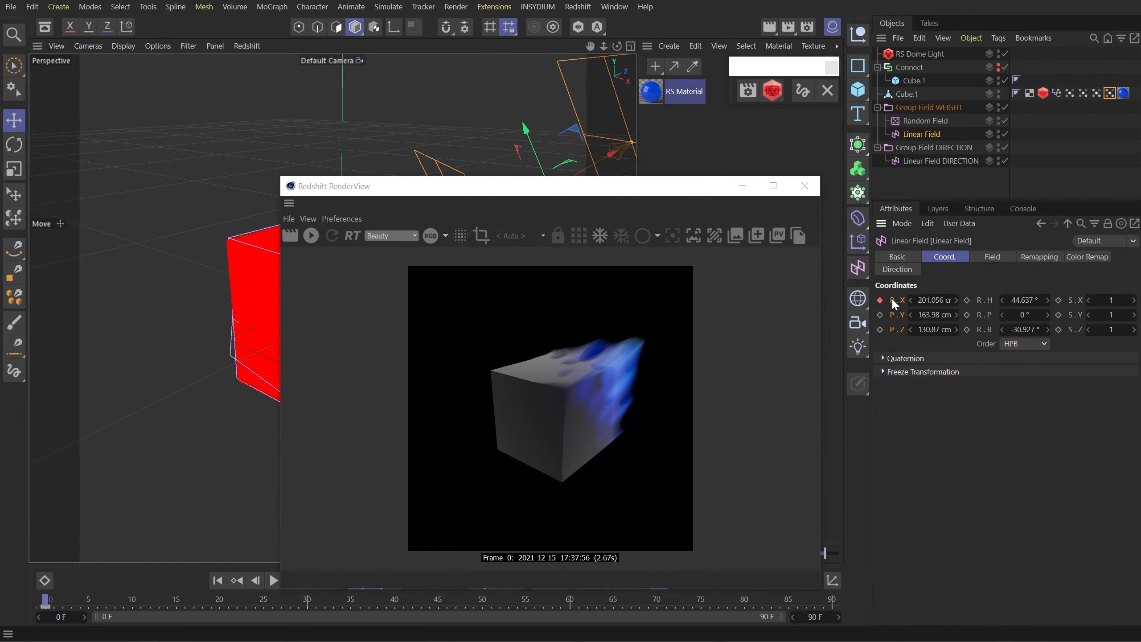
{"action": "left_click", "coordinate": [879, 300]}
- At frame 90, move the Linear Field across the cube to about X -144, Y -127, Z -210 cm and keyframe its position
{"action": "left_click", "coordinate": [832, 602]}
{"action": "left_click_drag", "start_coordinate": [529, 186], "coordinate": [841, 240]}
{"action": "left_click_drag", "start_coordinate": [551, 190], "coordinate": [176, 415]}
{"action": "left_click_drag", "start_coordinate": [856, 241], "coordinate": [521, 148]}
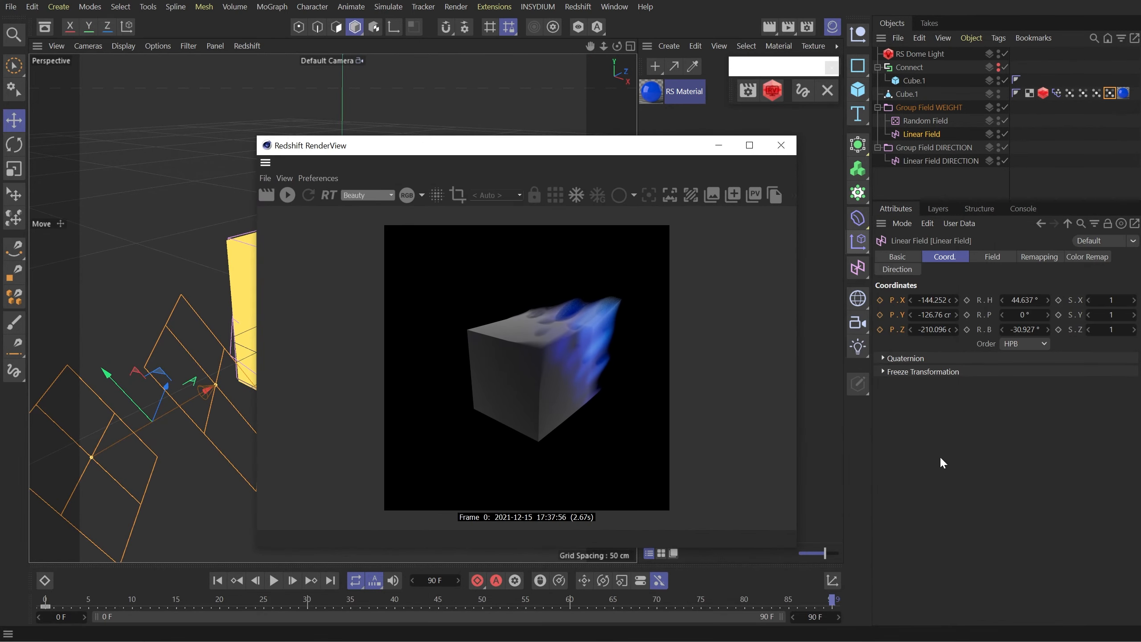
{"action": "left_click", "coordinate": [880, 300]}
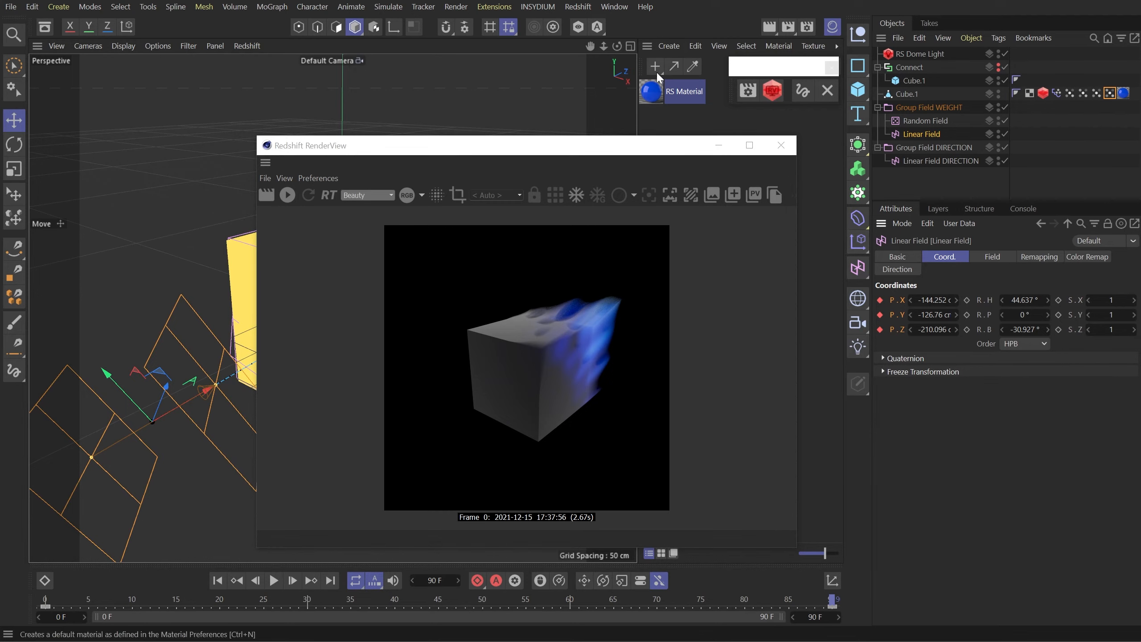
- Render the animation to the Picture Viewer without saving, play back the frames, and close the viewer
{"action": "left_click", "coordinate": [788, 27]}
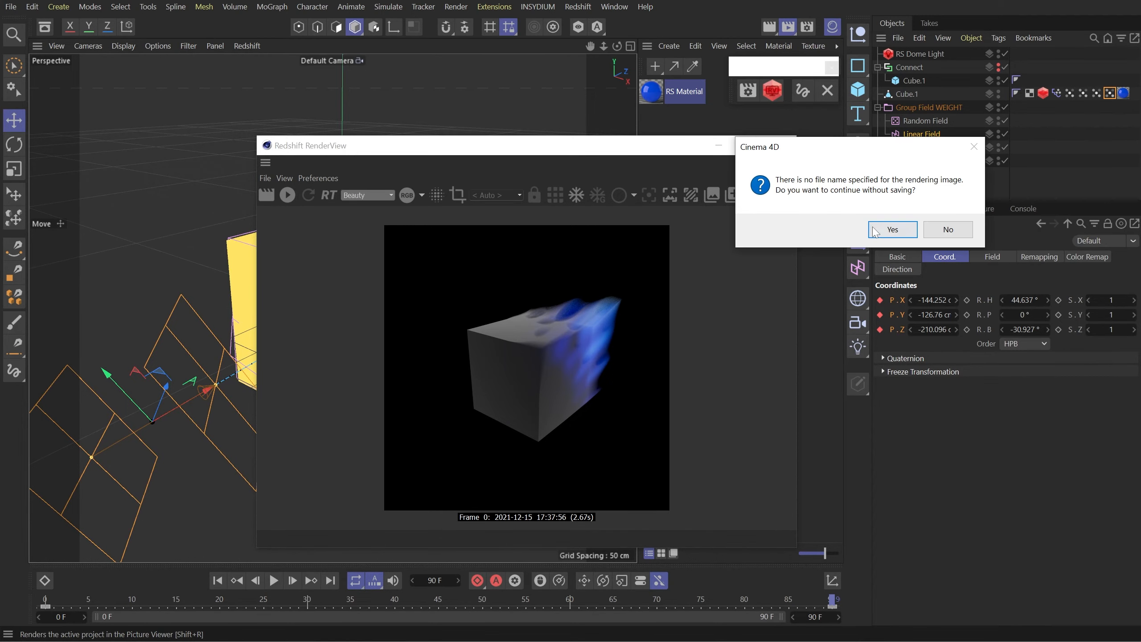
{"action": "left_click", "coordinate": [887, 227]}
{"action": "left_click", "coordinate": [750, 530]}
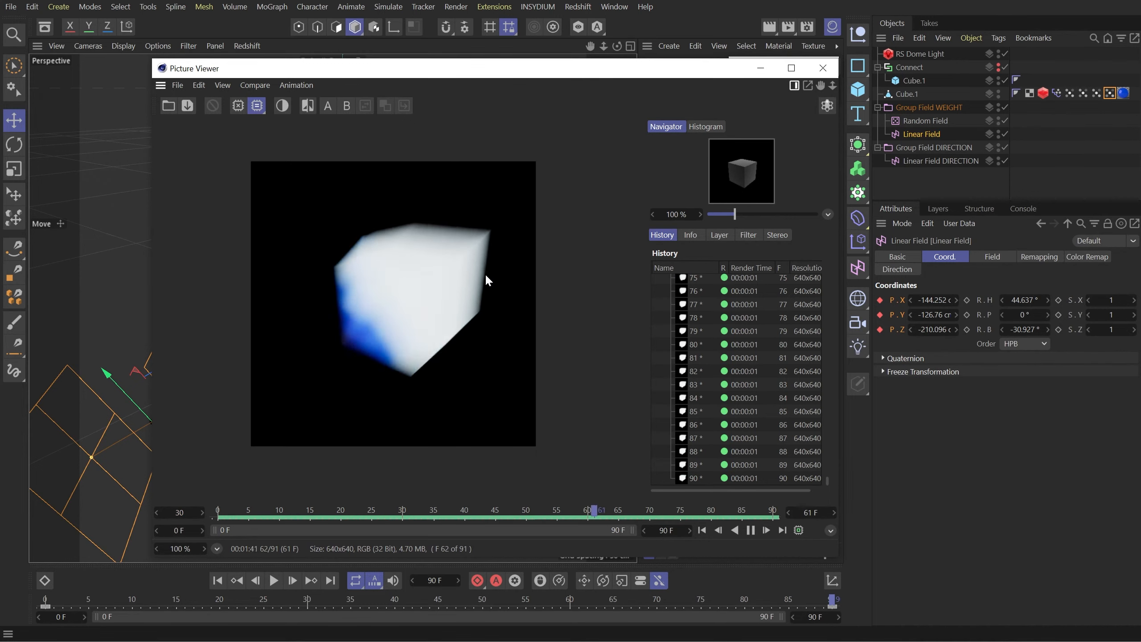
{"action": "left_click", "coordinate": [750, 530]}
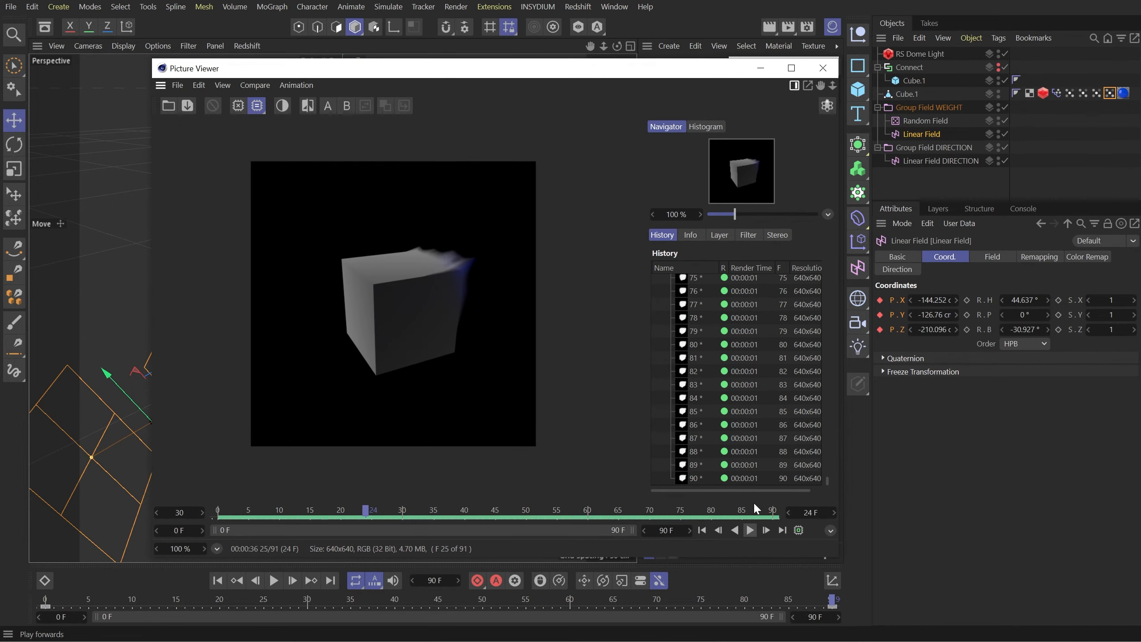
{"action": "left_click", "coordinate": [823, 68]}
- Set the Motion Vector Scale in Cube.1's Redshift Object tag to 1000 and render frame 90
{"action": "left_click", "coordinate": [1042, 93]}
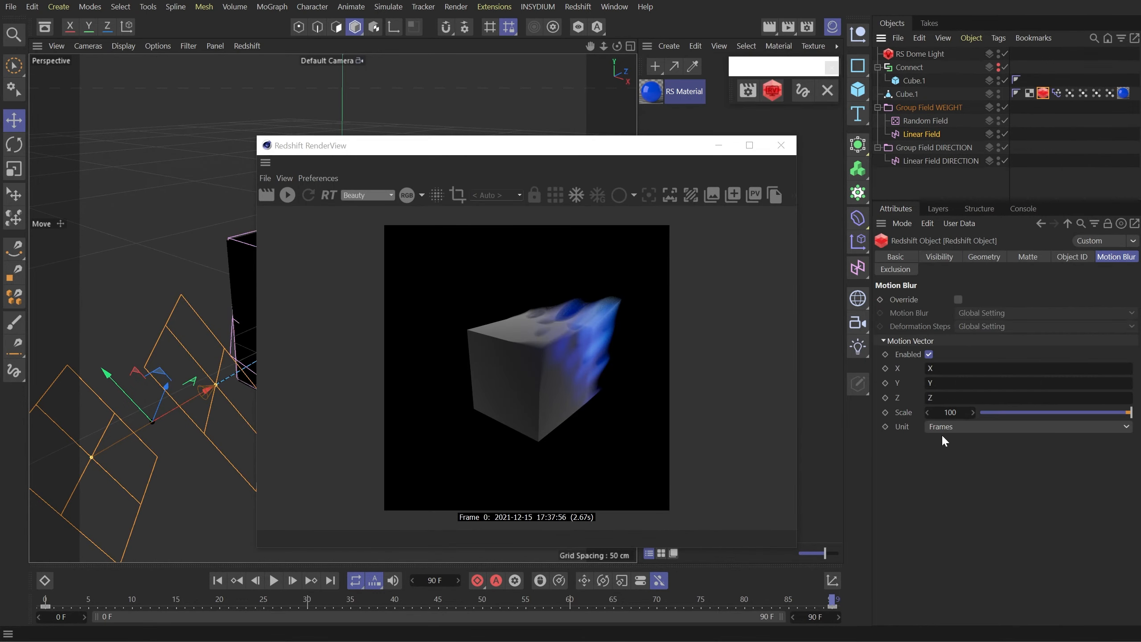
{"action": "type", "text": "1000"}
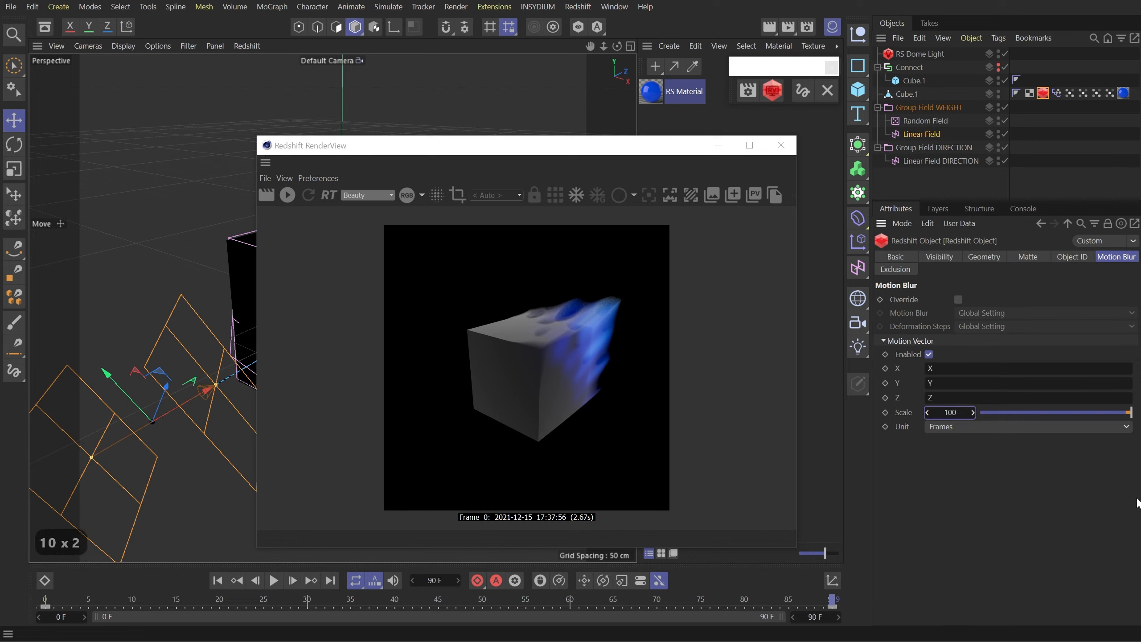
{"action": "key", "text": "Return"}
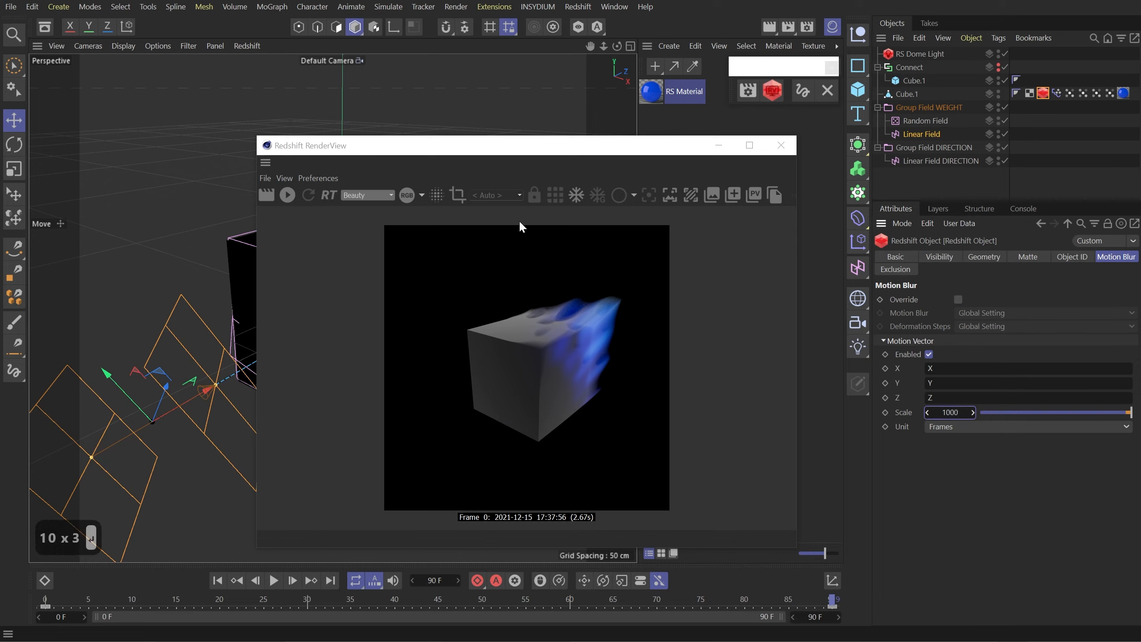
{"action": "left_click", "coordinate": [266, 196]}
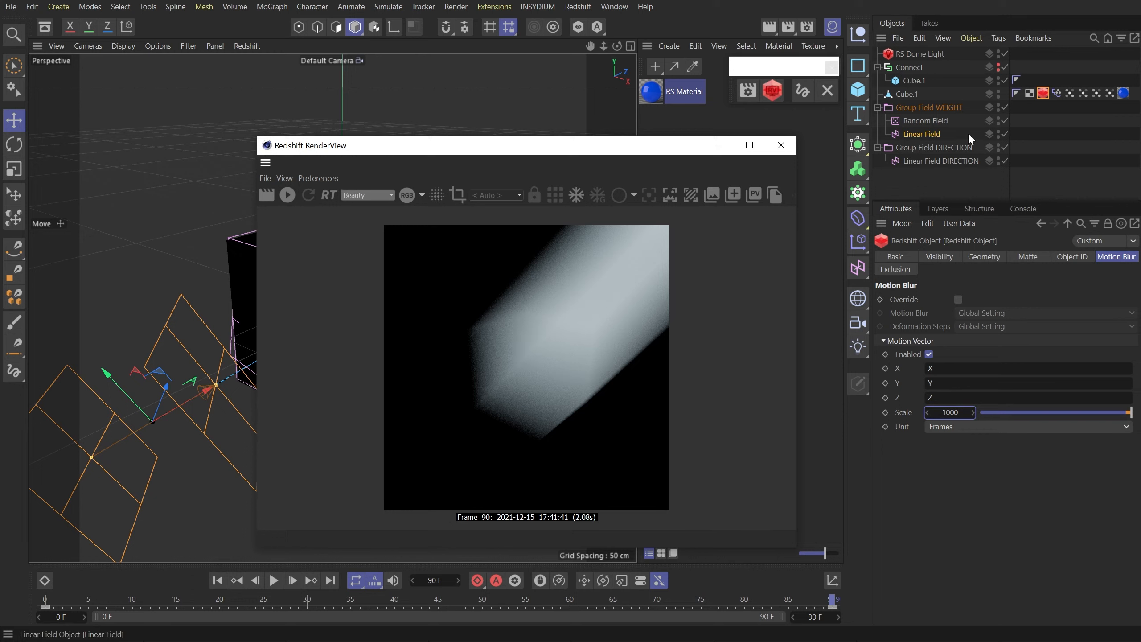
- Return to frame 0 and remove the heading rotation animation from Cube.1 under Connect
{"action": "left_click", "coordinate": [903, 80]}
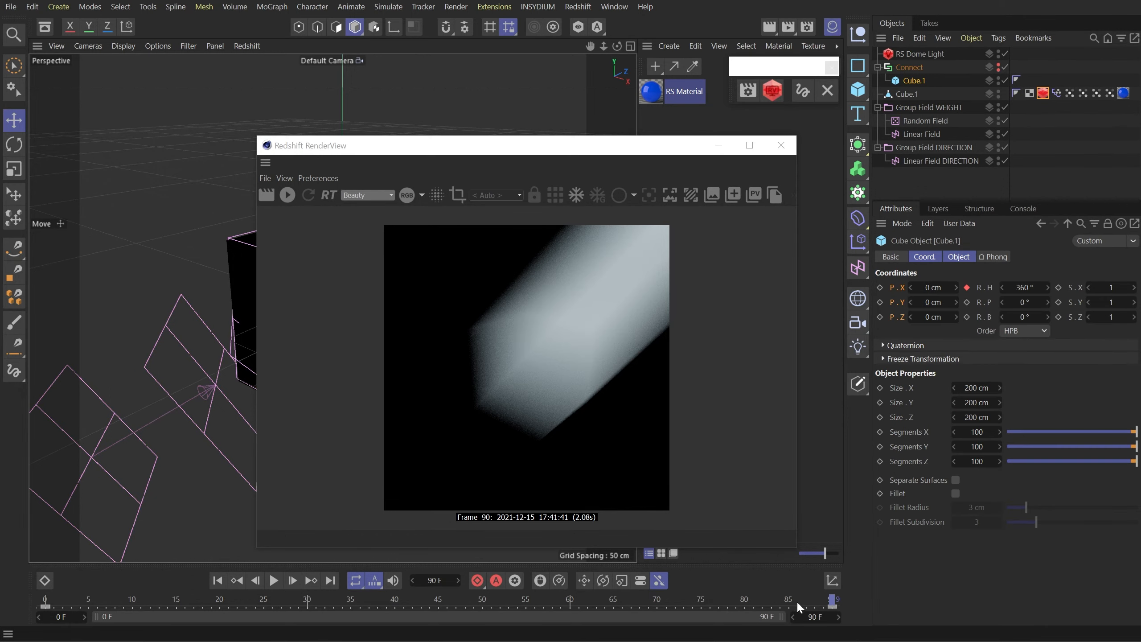
{"action": "left_click_drag", "start_coordinate": [796, 603], "coordinate": [2, 557]}
{"action": "right_click", "coordinate": [988, 291]}
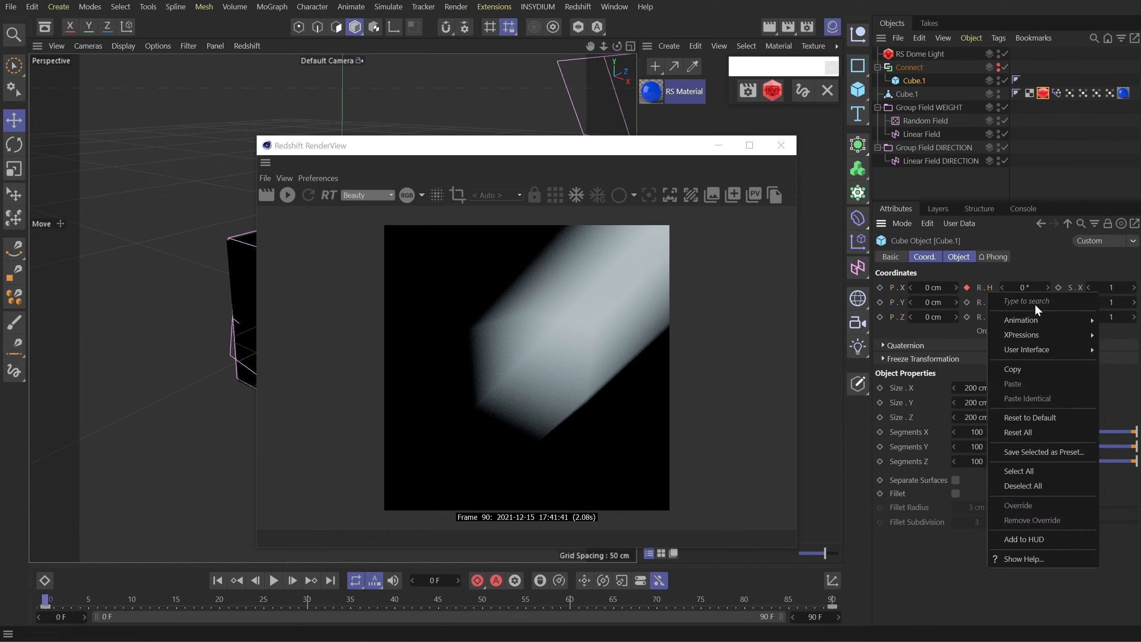
{"action": "mouse_move", "coordinate": [1033, 323]}
{"action": "left_click", "coordinate": [1118, 427]}
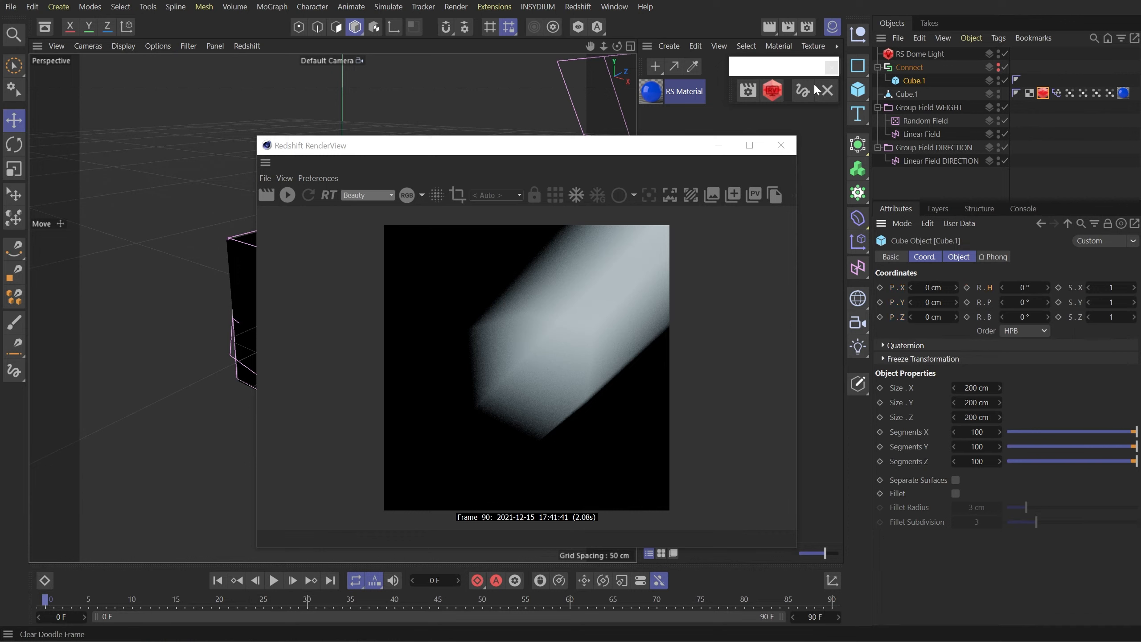
- Open the RS Material's shader graph and add a Maxon Noise node above the existing ramps
{"action": "double_click", "coordinate": [658, 91]}
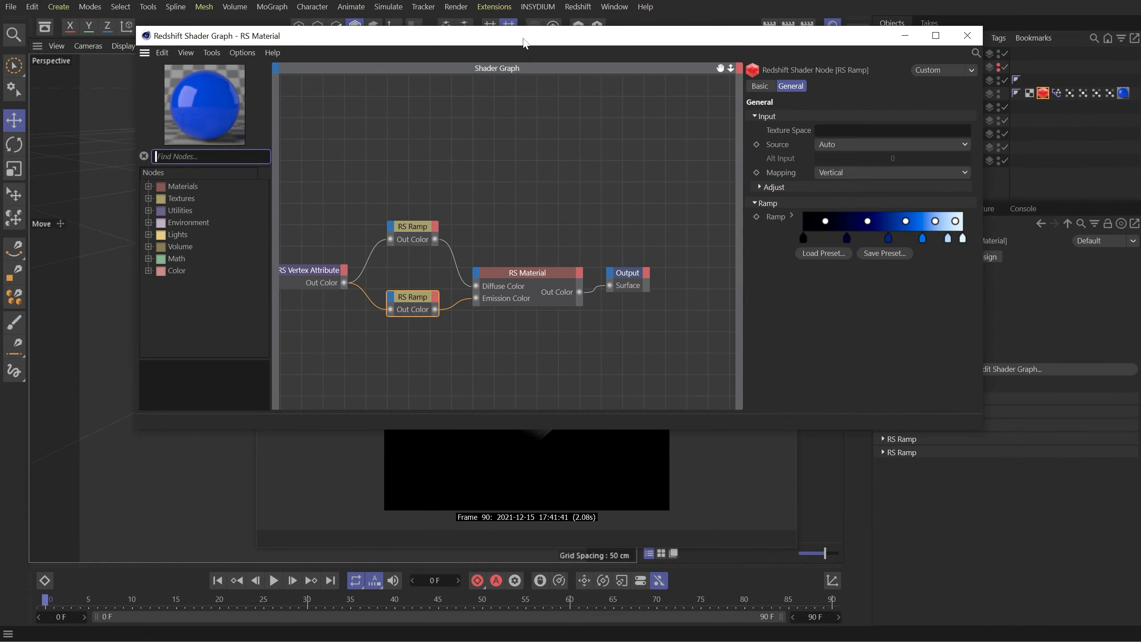
{"action": "left_click_drag", "start_coordinate": [525, 43], "coordinate": [514, 104]}
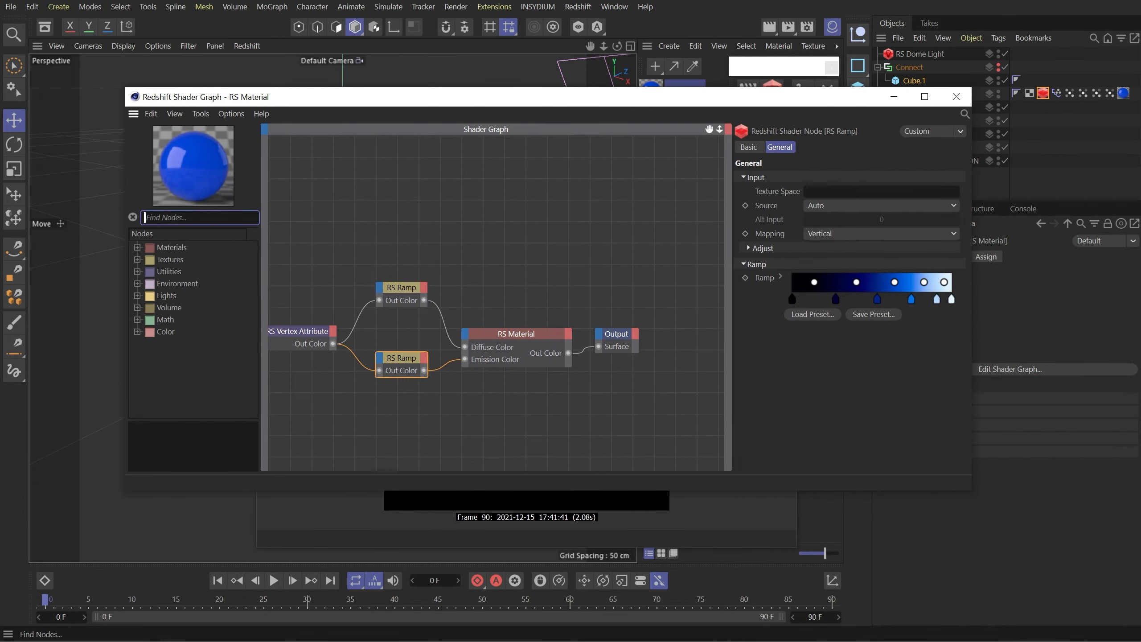
{"action": "type", "text": "noise"}
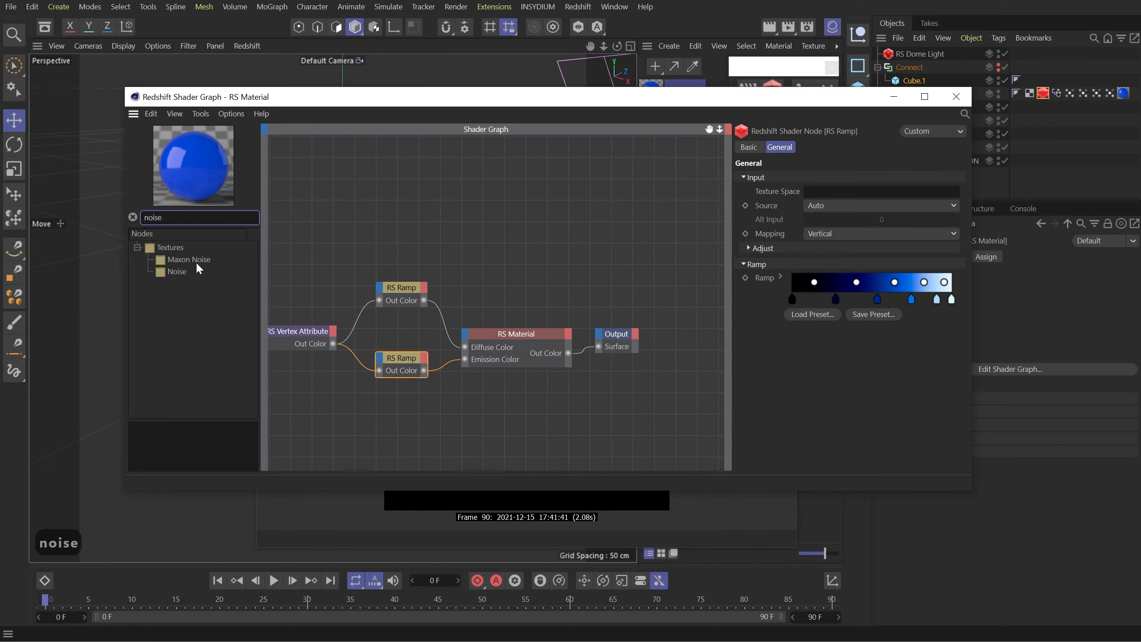
{"action": "left_click_drag", "start_coordinate": [188, 259], "coordinate": [414, 222]}
- Set the Maxon Noise source to UV/Vertex Attribute and connect its Out Color to the Output node's Surface
{"action": "left_click", "coordinate": [894, 349]}
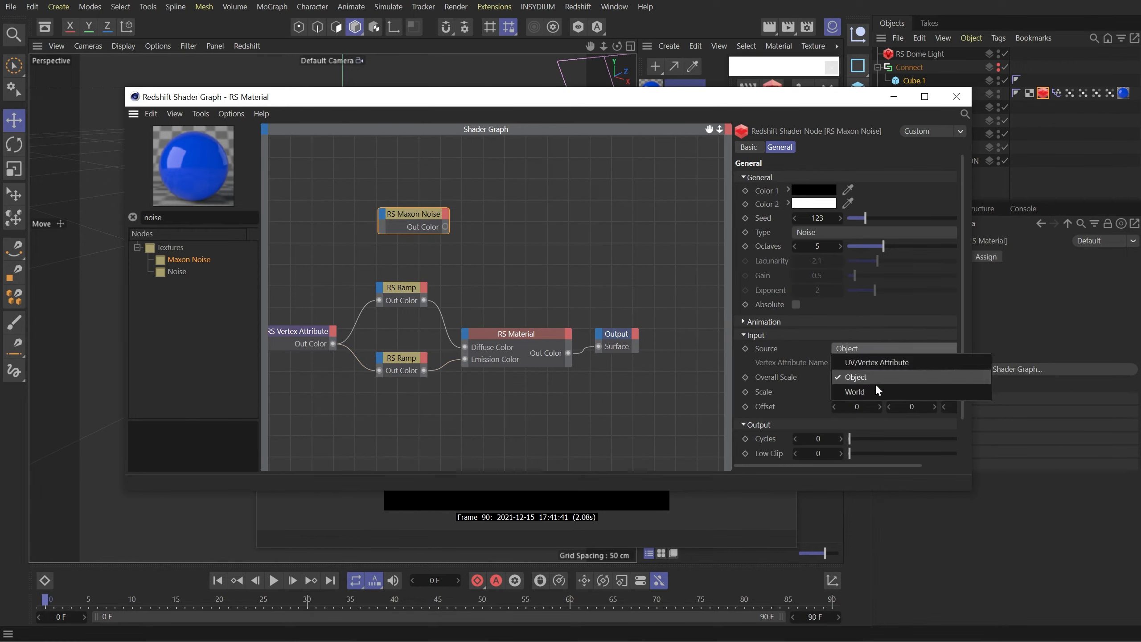
{"action": "left_click", "coordinate": [869, 363]}
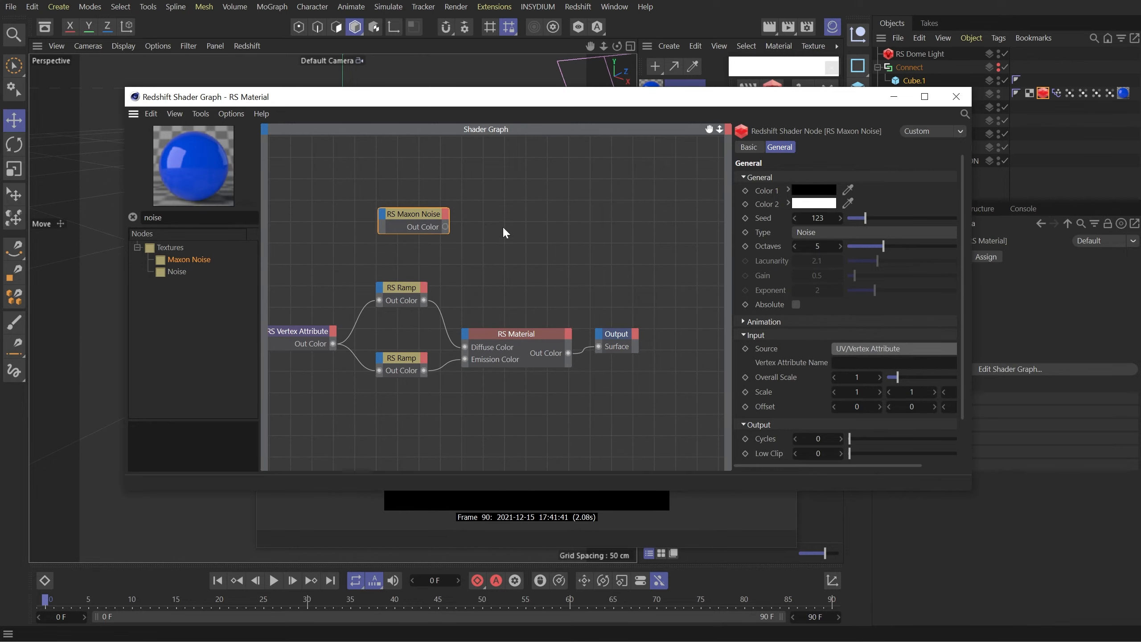
{"action": "left_click_drag", "start_coordinate": [445, 226], "coordinate": [601, 346]}
- Start the live render preview and raise the Maxon Noise contrast to 0.66
{"action": "left_click", "coordinate": [717, 513]}
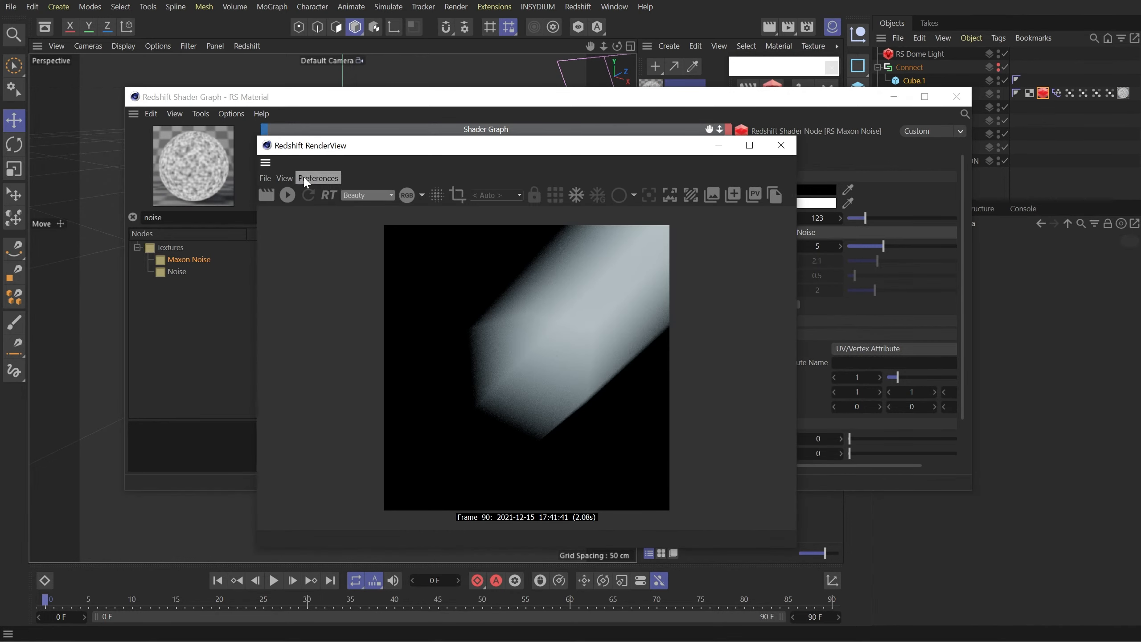
{"action": "left_click", "coordinate": [292, 194]}
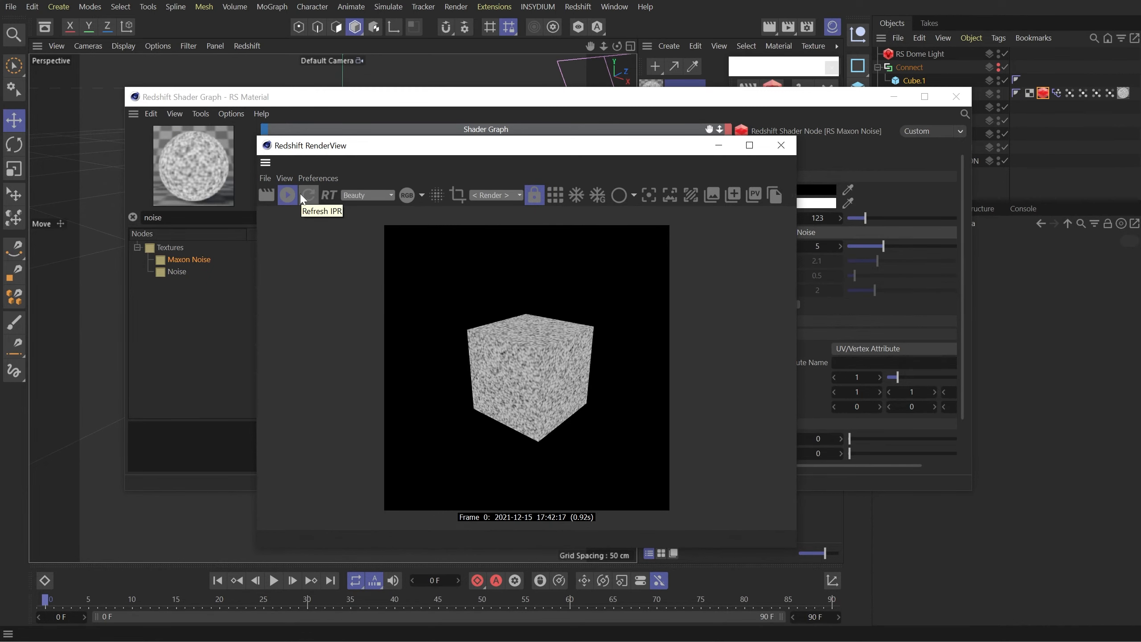
{"action": "left_click", "coordinate": [390, 106]}
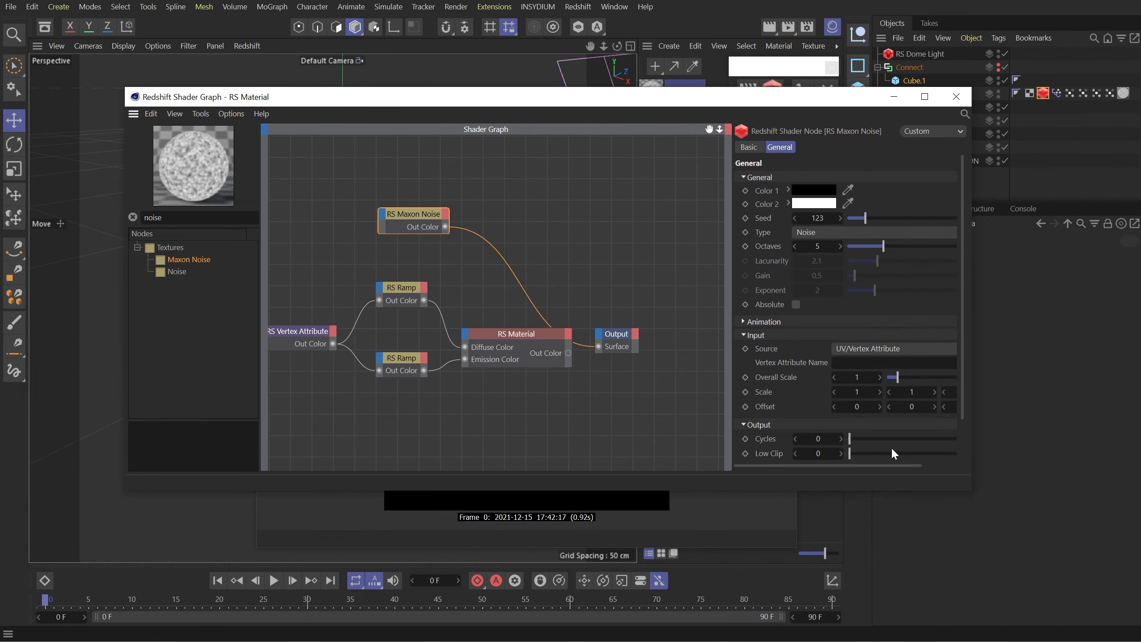
{"action": "left_click_drag", "start_coordinate": [824, 438], "coordinate": [972, 463]}
{"action": "right_click", "coordinate": [841, 440]}
{"action": "scroll", "coordinate": [954, 458], "scroll_direction": "down", "scroll_amount": 3}
{"action": "left_click", "coordinate": [926, 450]}
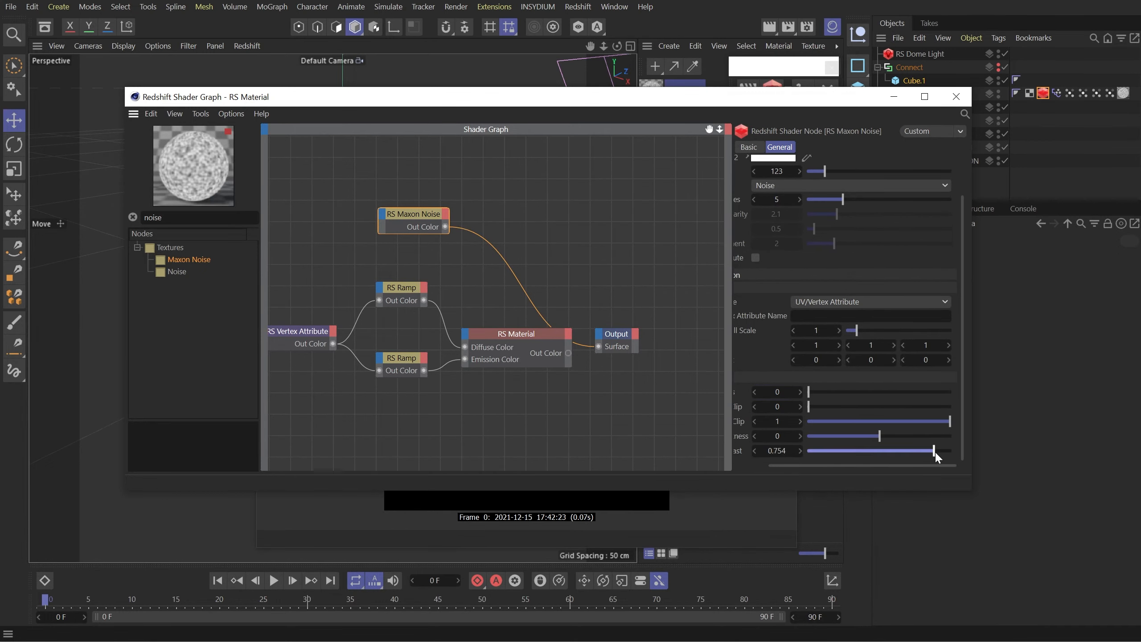
{"action": "left_click", "coordinate": [747, 518]}
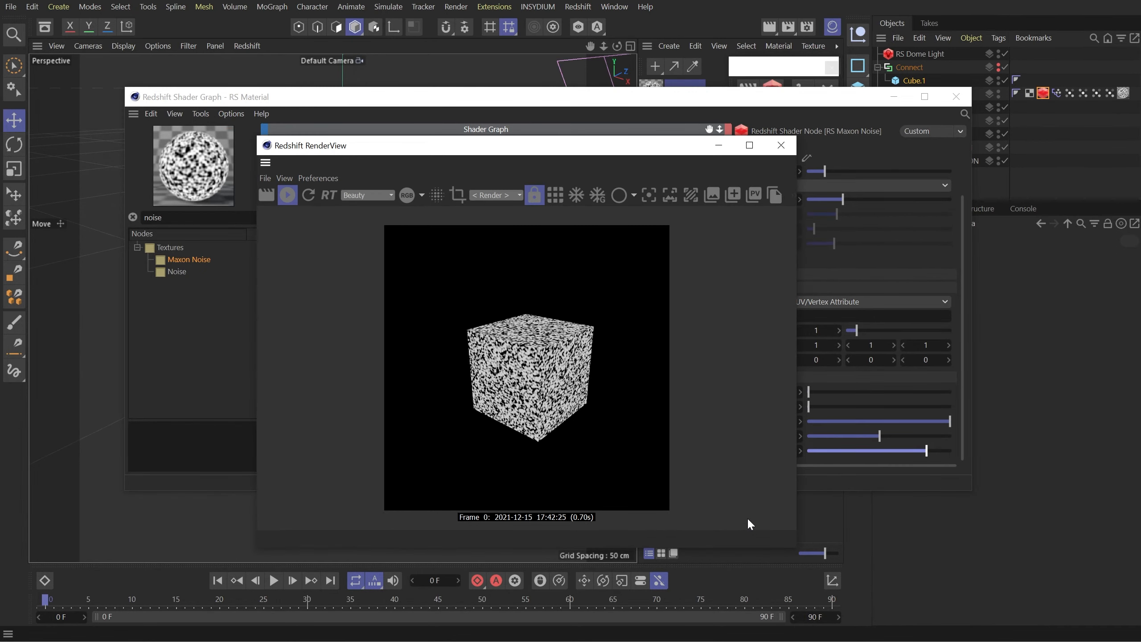
- Add a Ramp node beside the Maxon Noise and connect the noise's Out Color to the ramp's Input
{"action": "left_click_drag", "start_coordinate": [378, 153], "coordinate": [509, 169]}
{"action": "left_click_drag", "start_coordinate": [185, 217], "coordinate": [2, 183]}
{"action": "type", "text": "ramp"}
{"action": "left_click_drag", "start_coordinate": [177, 260], "coordinate": [521, 225]}
{"action": "left_click_drag", "start_coordinate": [446, 227], "coordinate": [572, 229]}
{"action": "left_click", "coordinate": [569, 228]}
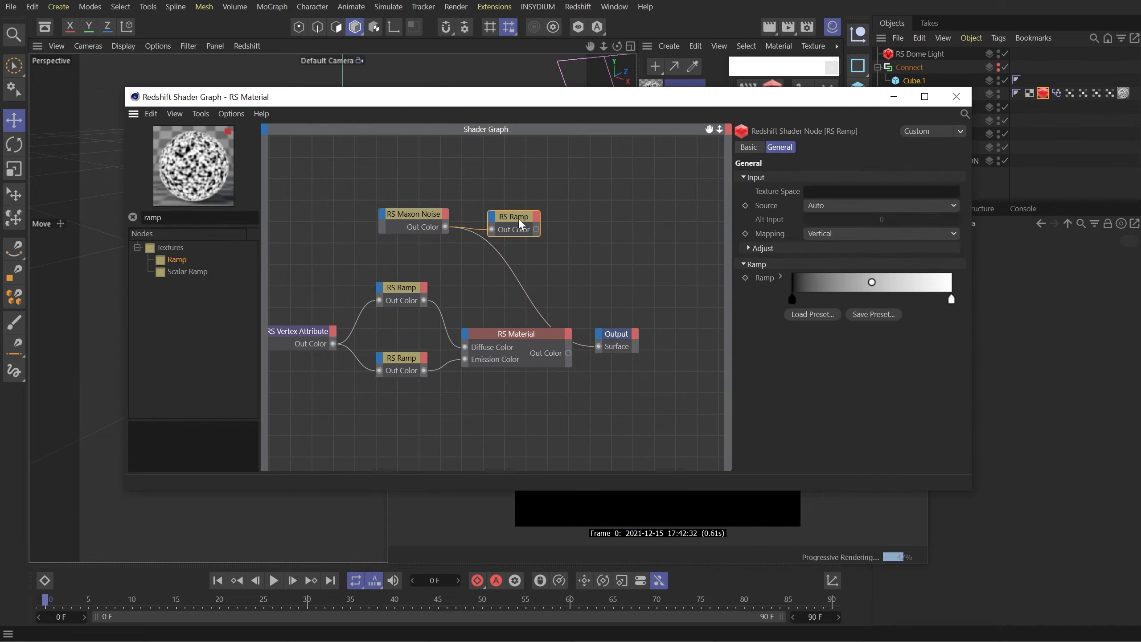
{"action": "left_click", "coordinate": [578, 230]}
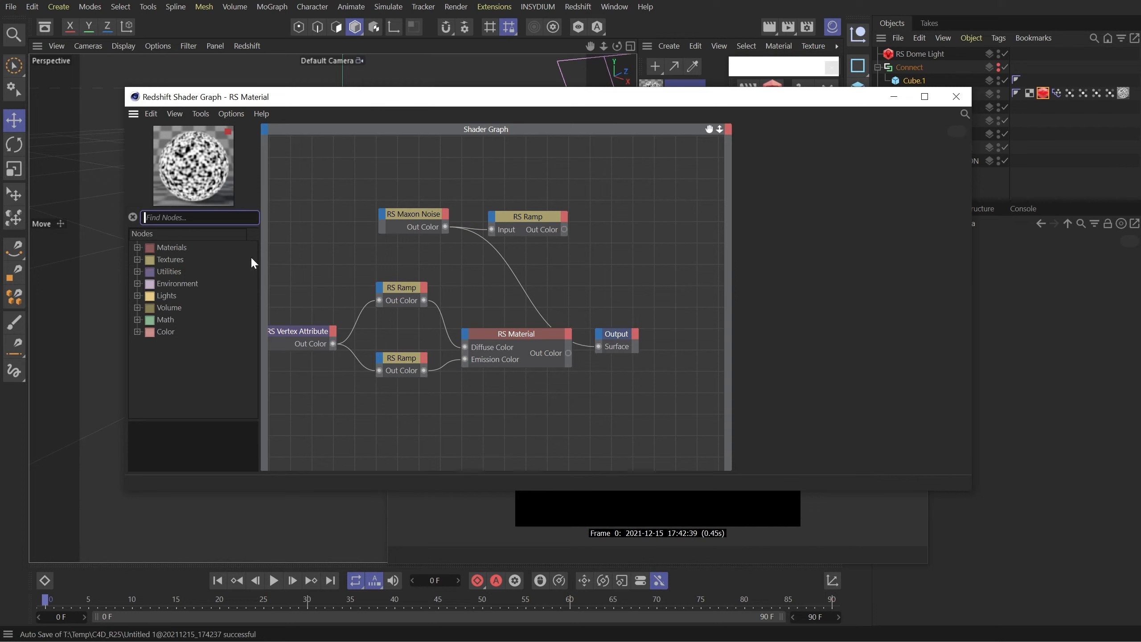
- Add a Color Layer node with the emission ramp feeding Base Color and the noise ramp feeding Layer 1 Color
{"action": "type", "text": "color"}
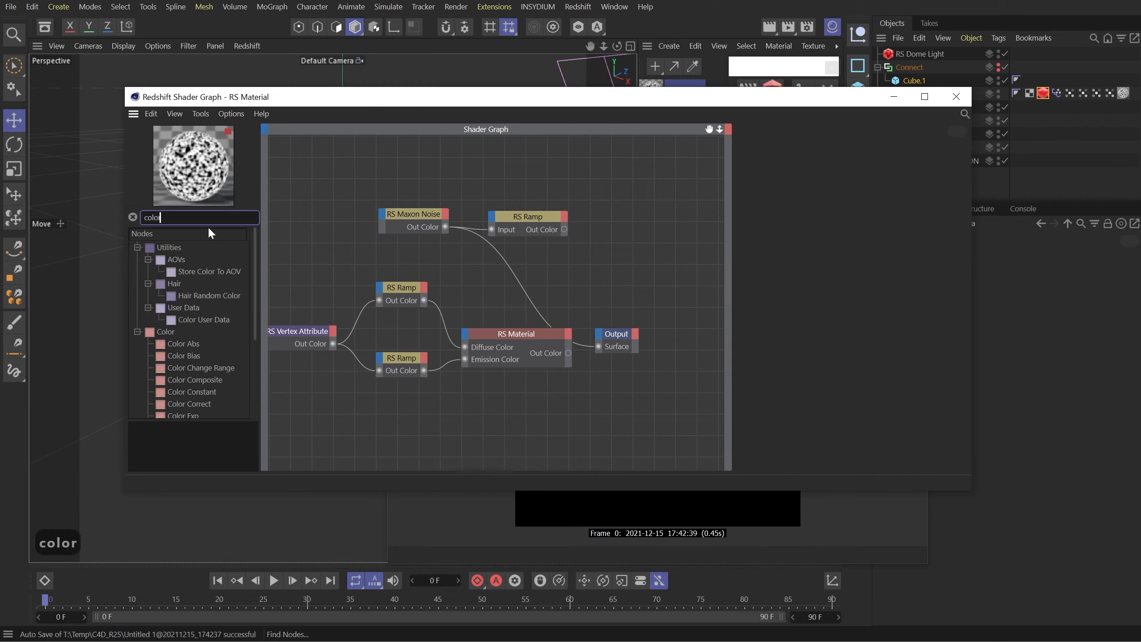
{"action": "scroll", "coordinate": [211, 314], "scroll_direction": "down", "scroll_amount": 4}
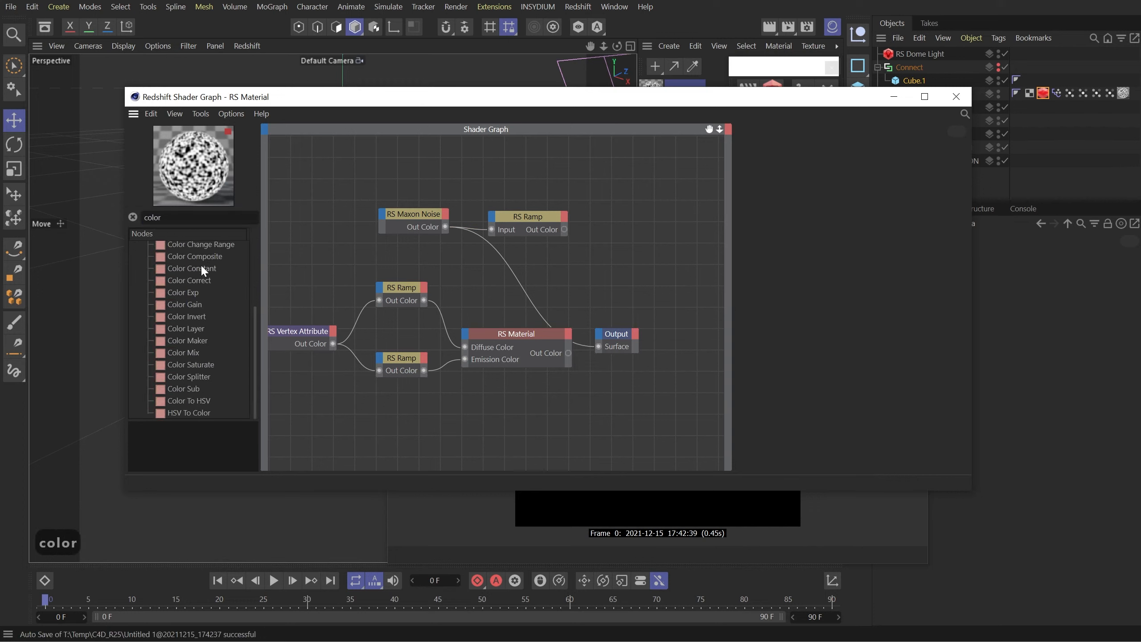
{"action": "key", "text": "space"}
{"action": "key", "text": "l"}
{"action": "key", "text": "a"}
{"action": "left_click", "coordinate": [175, 222]}
{"action": "type", "text": "la"}
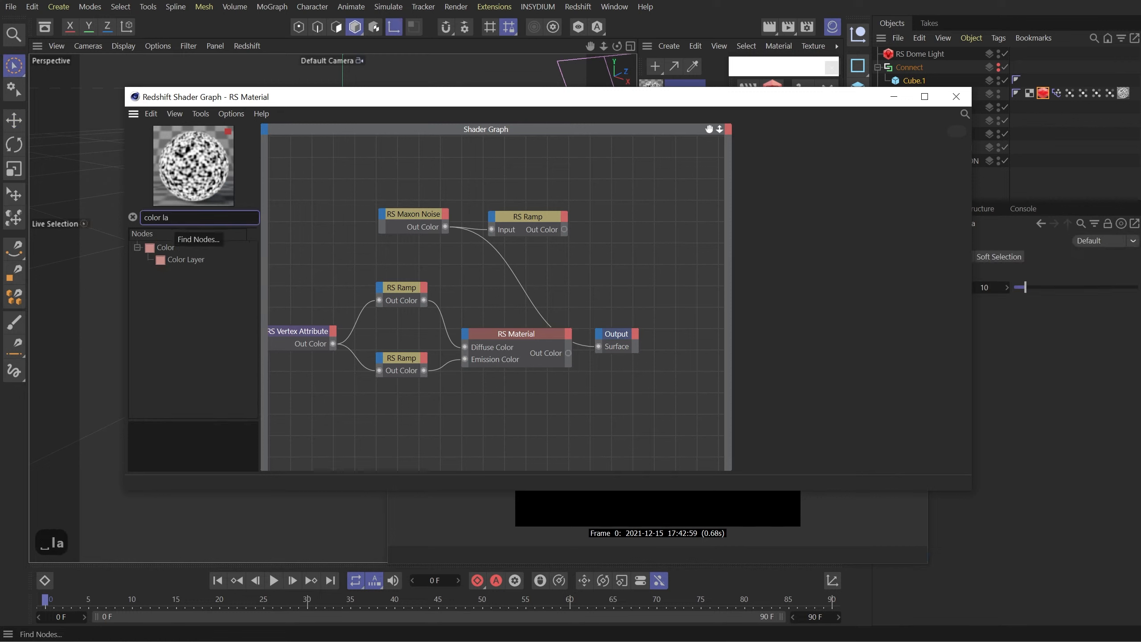
{"action": "left_click_drag", "start_coordinate": [185, 260], "coordinate": [618, 256]}
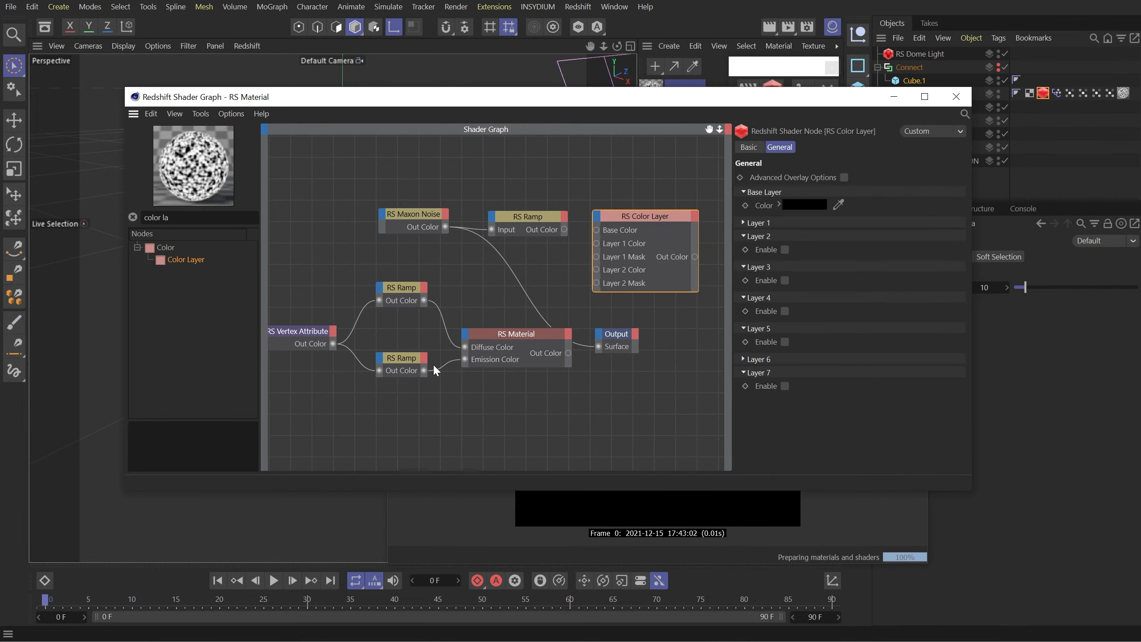
{"action": "left_click_drag", "start_coordinate": [424, 370], "coordinate": [597, 243]}
{"action": "left_click", "coordinate": [647, 203]}
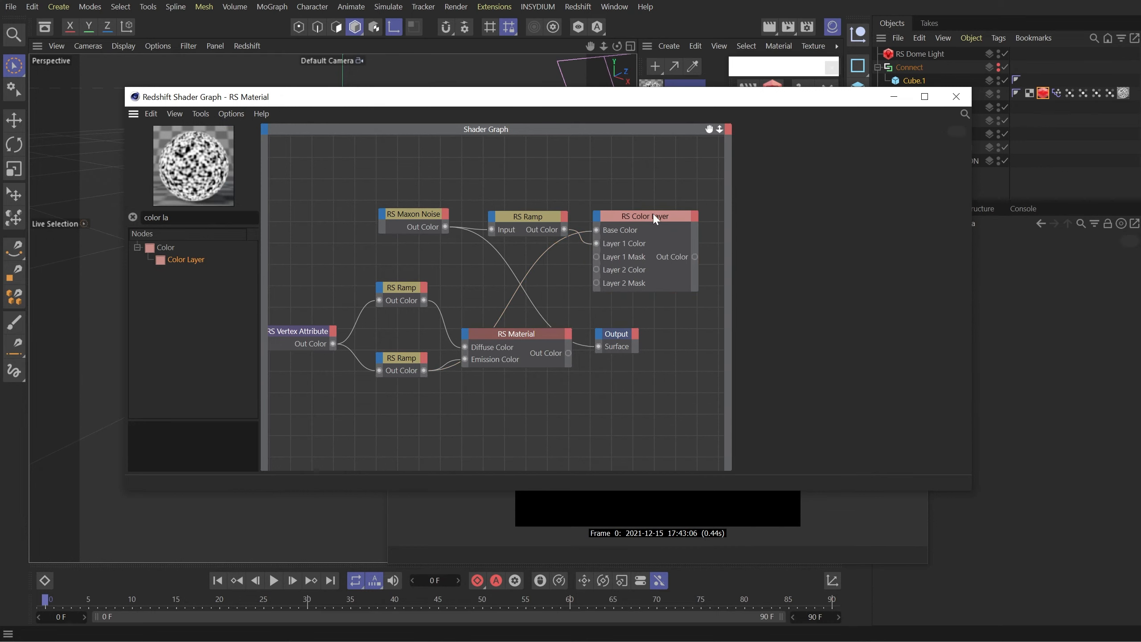
- Set the Color Layer's Layer 1 blend mode to Multiply and connect its Out Color to the Output's Surface
{"action": "left_click", "coordinate": [653, 214]}
{"action": "left_click", "coordinate": [802, 236]}
{"action": "left_click", "coordinate": [833, 275]}
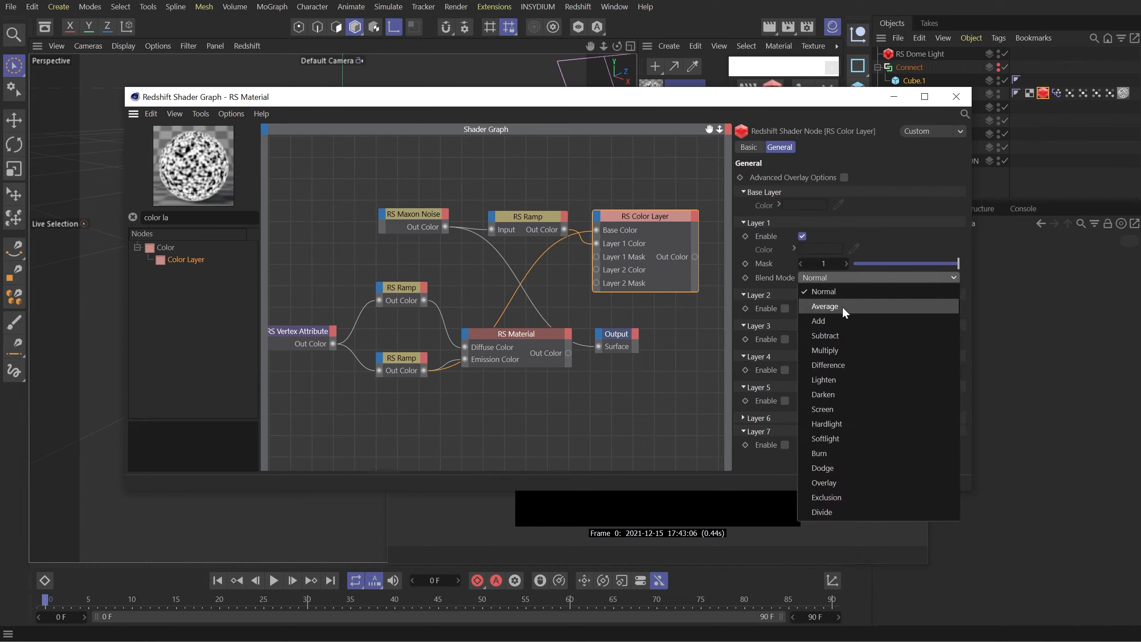
{"action": "left_click", "coordinate": [831, 350]}
{"action": "left_click_drag", "start_coordinate": [694, 257], "coordinate": [598, 346]}
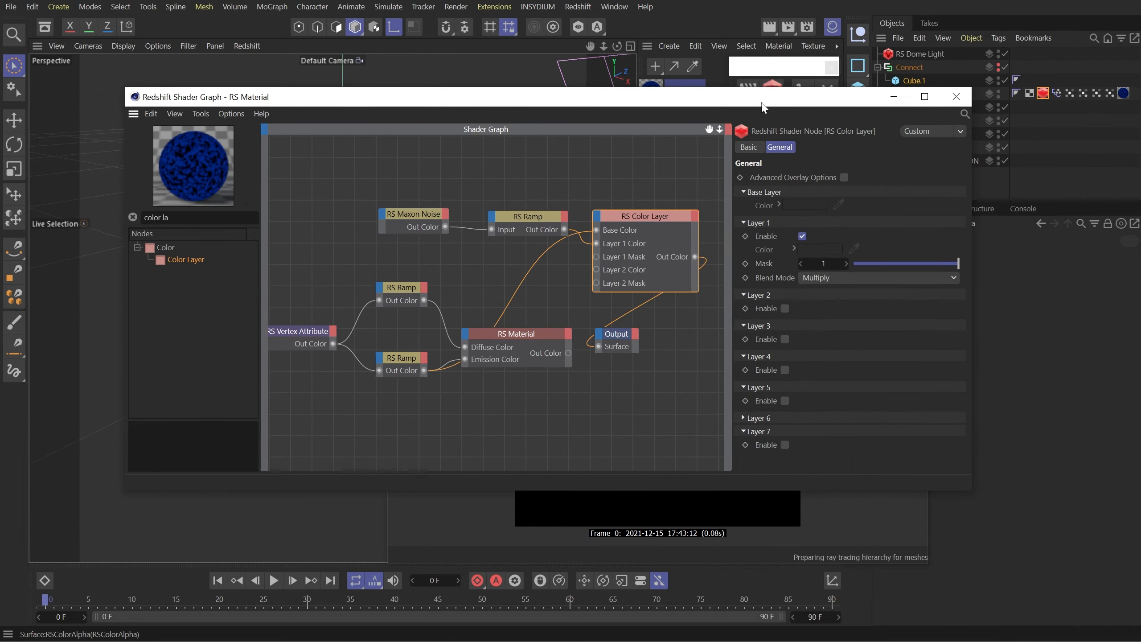
- Arrange the shader graph and render windows to see both, and preview the material at frames 84 and 52
{"action": "left_click_drag", "start_coordinate": [762, 105], "coordinate": [723, 218]}
{"action": "left_click_drag", "start_coordinate": [722, 170], "coordinate": [813, 113]}
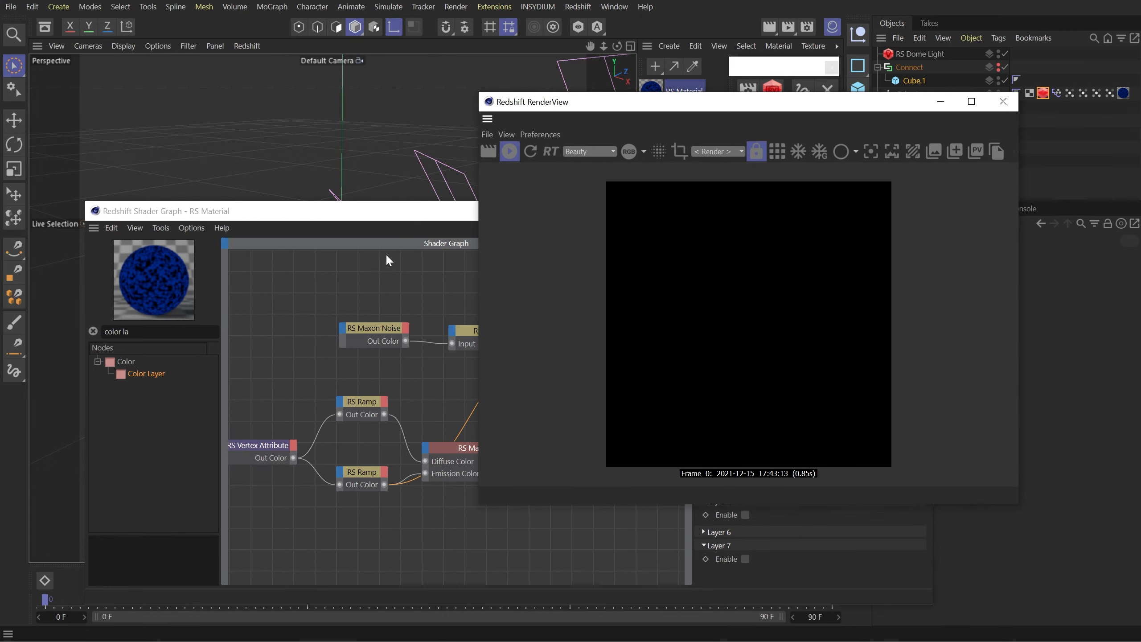
{"action": "left_click_drag", "start_coordinate": [398, 225], "coordinate": [394, 197]}
{"action": "left_click_drag", "start_coordinate": [602, 113], "coordinate": [655, 108]}
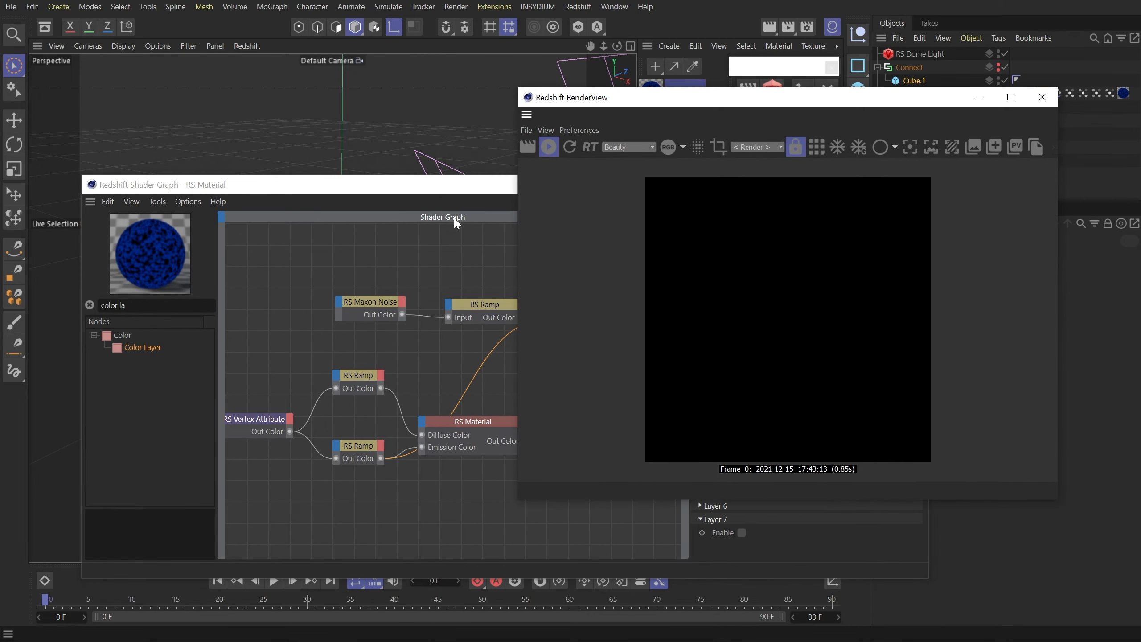
{"action": "left_click_drag", "start_coordinate": [736, 600], "coordinate": [779, 600]}
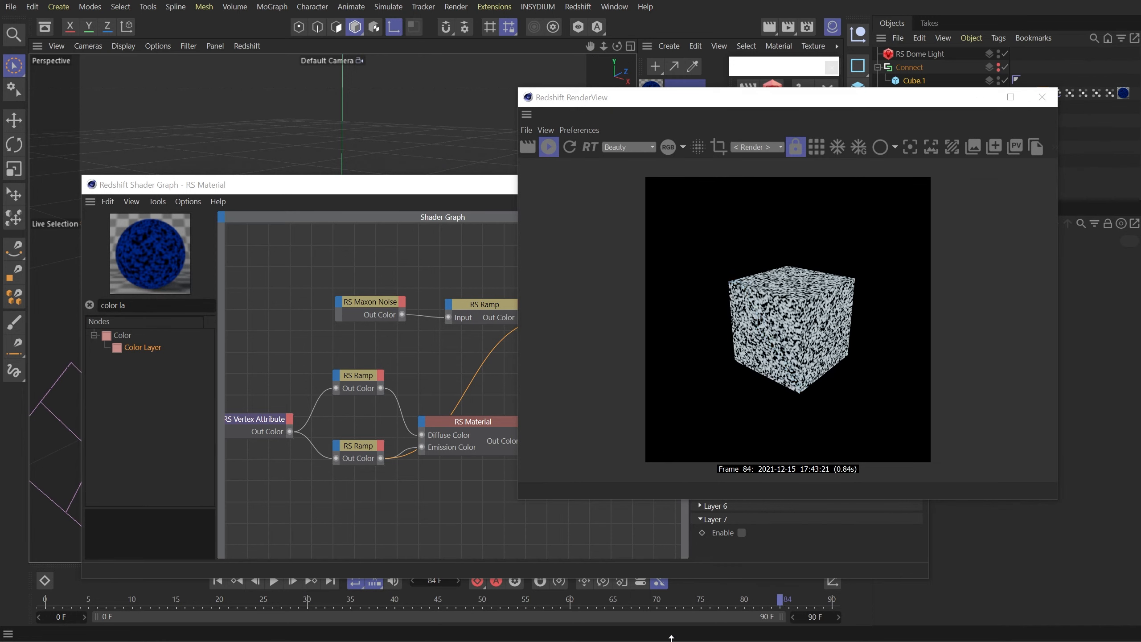
{"action": "left_click_drag", "start_coordinate": [597, 601], "coordinate": [499, 601]}
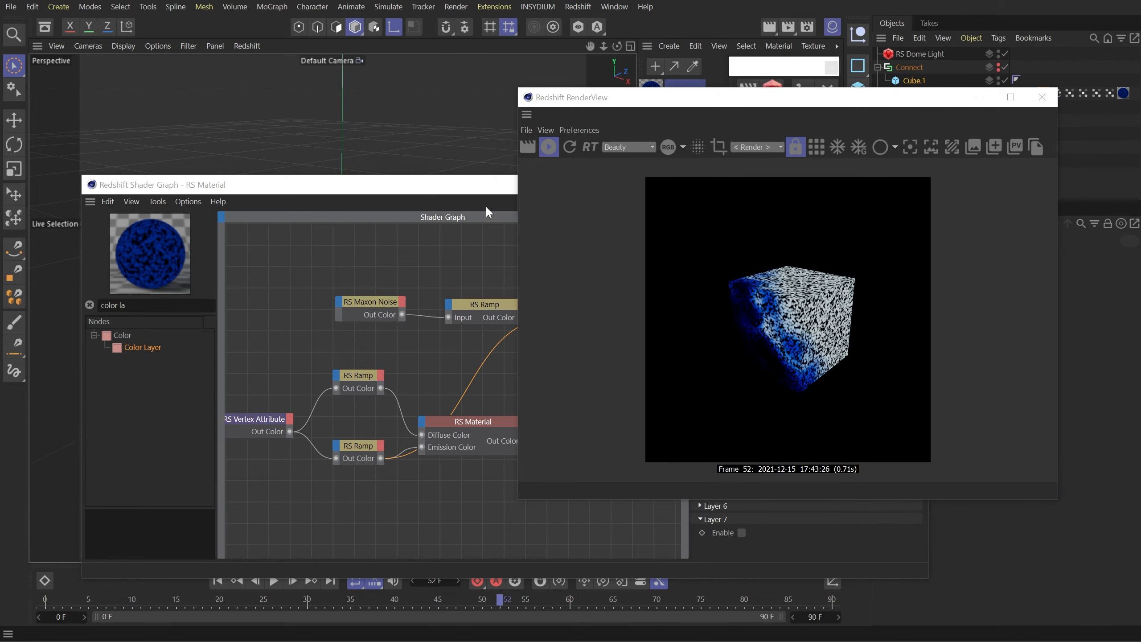
- Add a knot at about 52% on the noise ramp and color it purple with hue 257° and saturation 84%
{"action": "left_click", "coordinate": [496, 307]}
{"action": "left_click", "coordinate": [737, 412]}
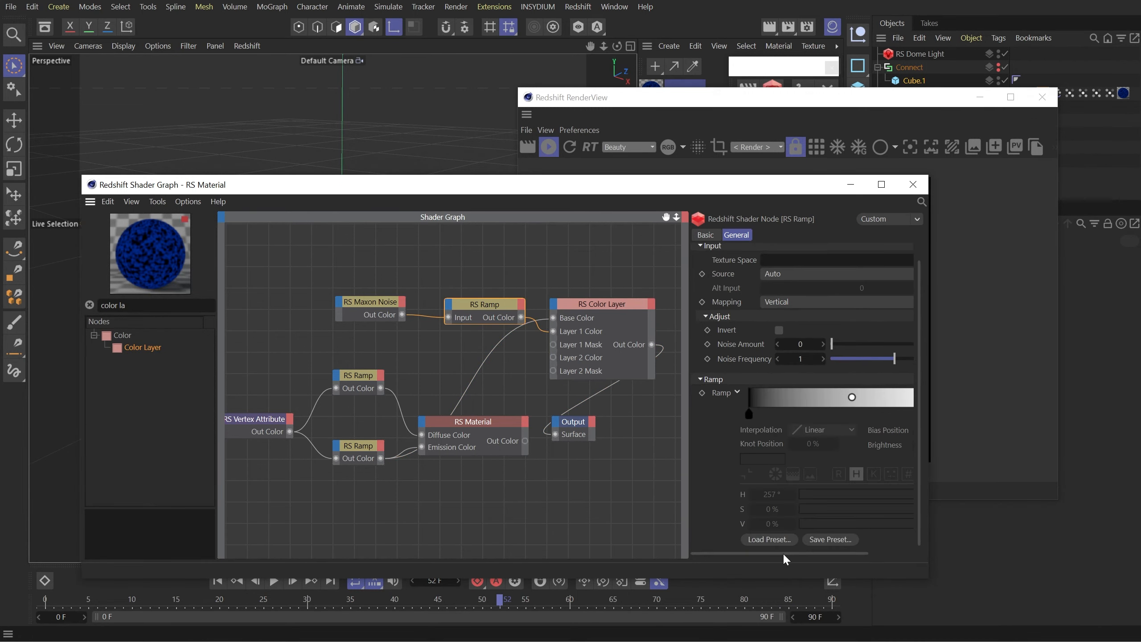
{"action": "left_click", "coordinate": [856, 413]}
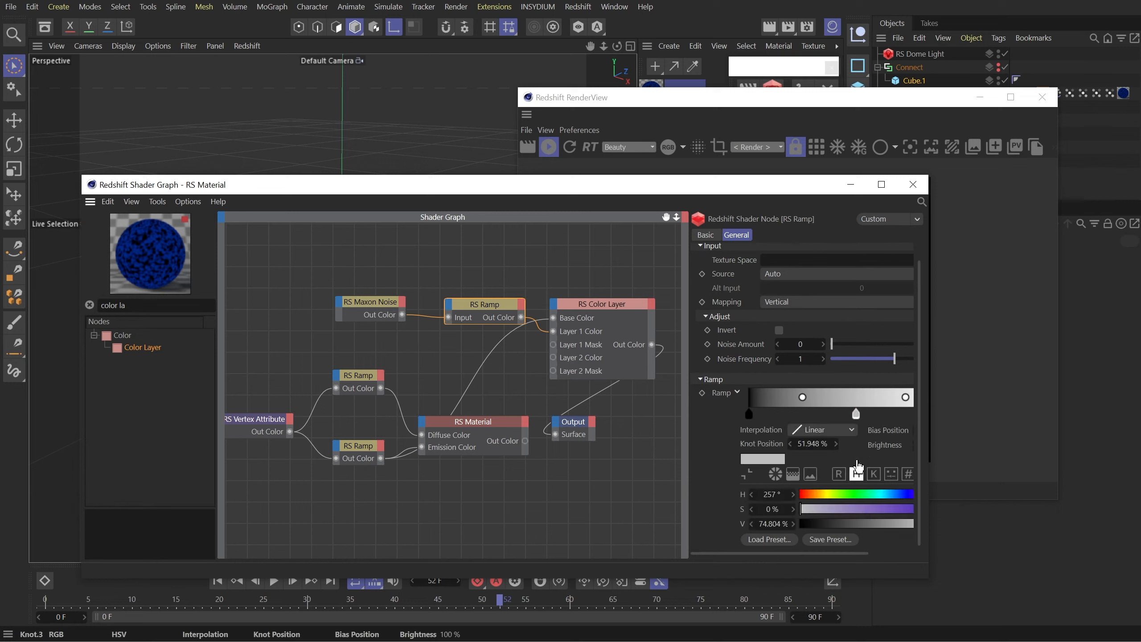
{"action": "left_click_drag", "start_coordinate": [856, 553], "coordinate": [934, 547]}
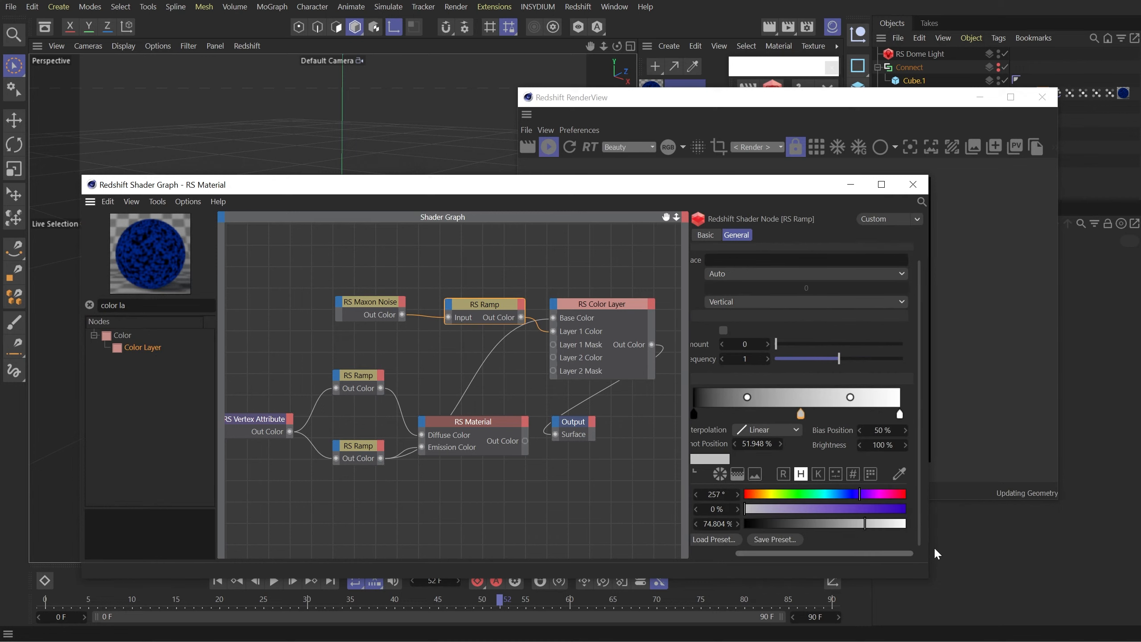
{"action": "left_click", "coordinate": [880, 508]}
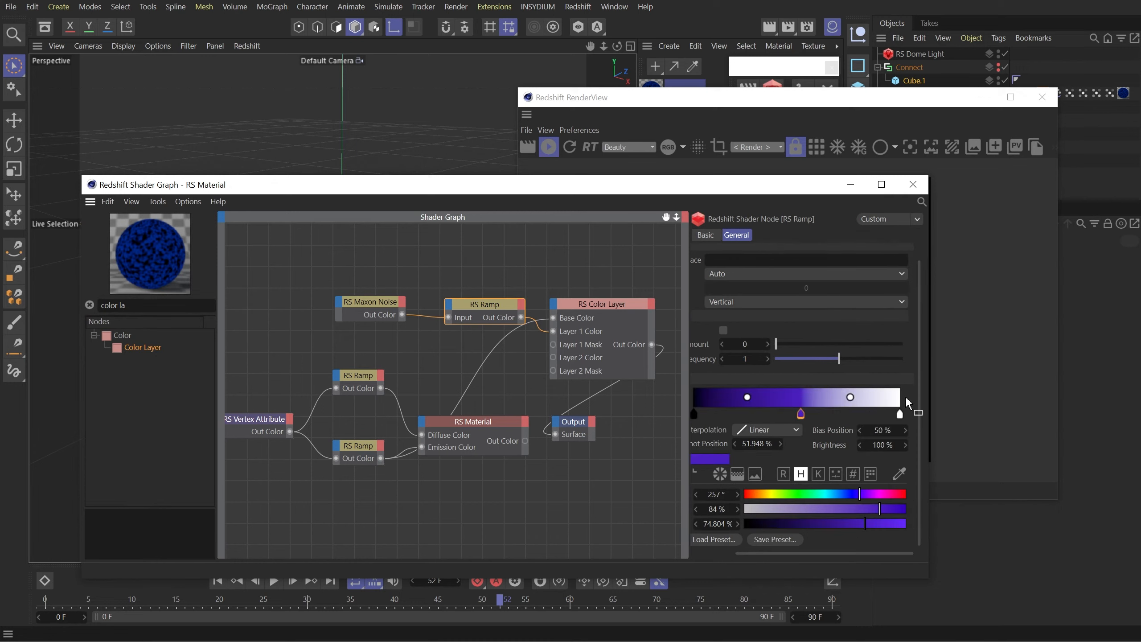
- Set the interpolation of all knots on the noise ramp to Smooth and check the render
{"action": "left_click_drag", "start_coordinate": [908, 412], "coordinate": [590, 429]}
{"action": "left_click", "coordinate": [766, 438]}
{"action": "left_click", "coordinate": [784, 454]}
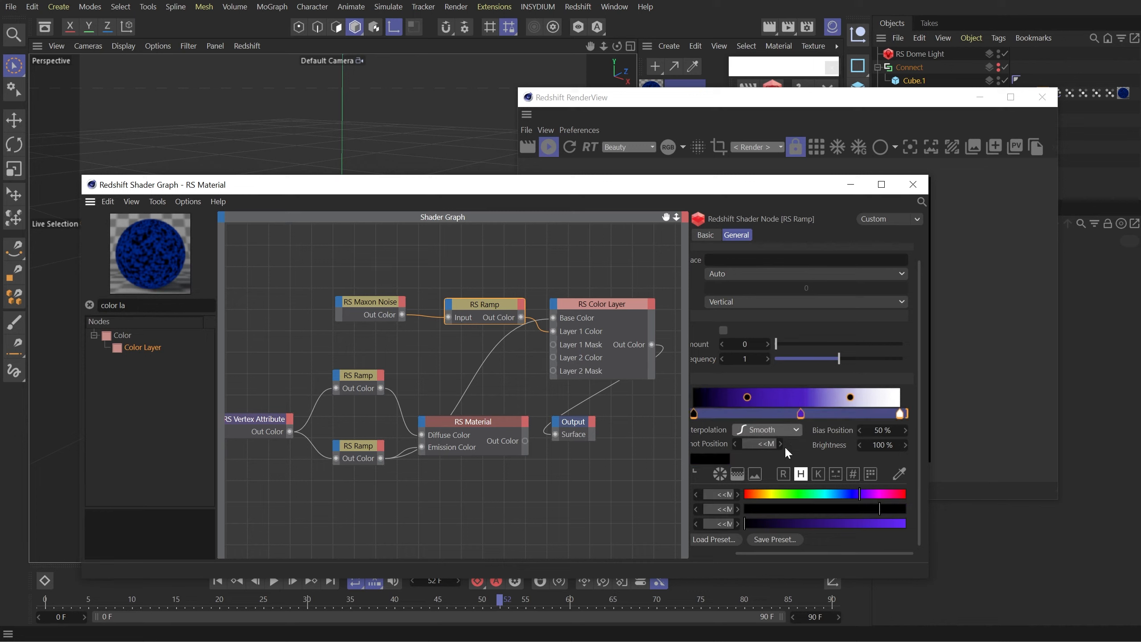
{"action": "left_click", "coordinate": [617, 321]}
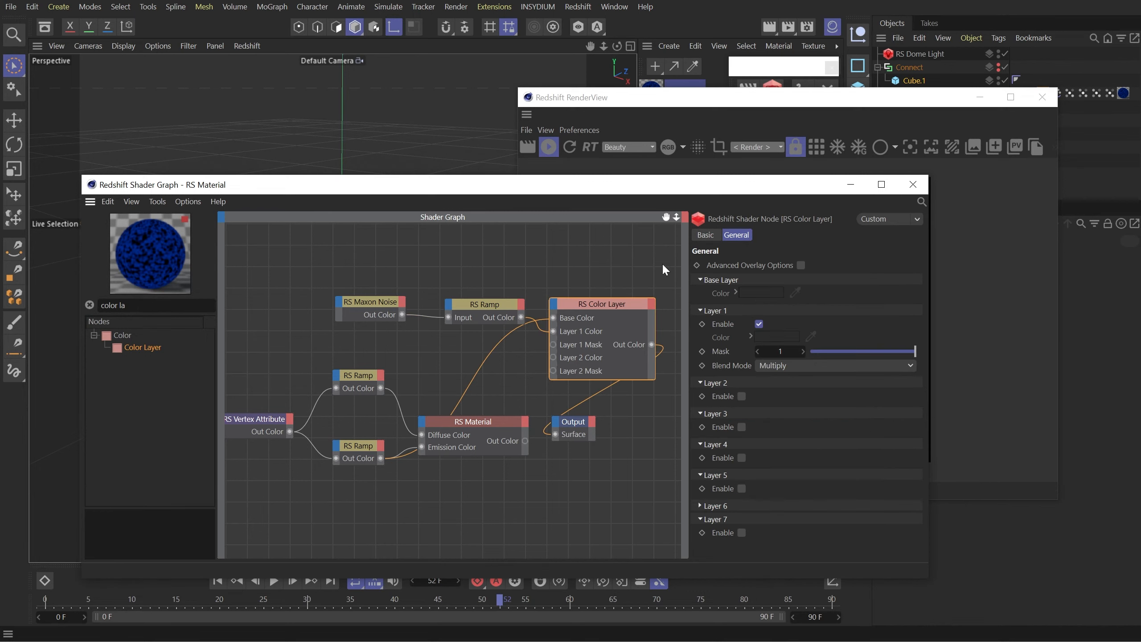
{"action": "left_click", "coordinate": [813, 104]}
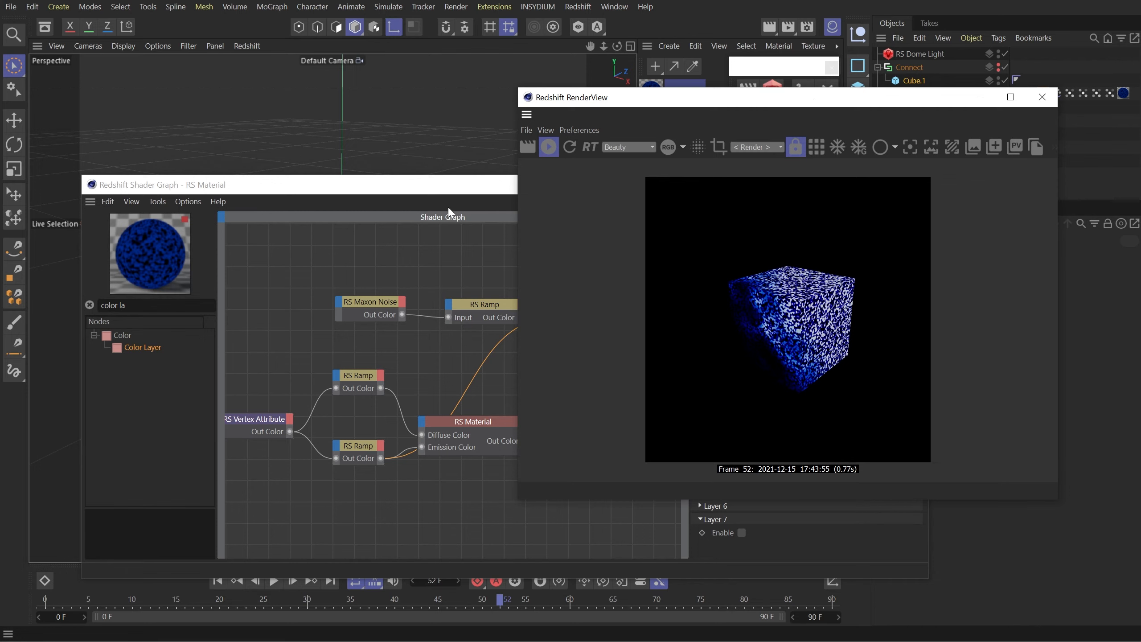
- Lower the Maxon Noise contrast to about 0.176
{"action": "left_click", "coordinate": [376, 301]}
{"action": "scroll", "coordinate": [746, 517], "scroll_direction": "down", "scroll_amount": 3}
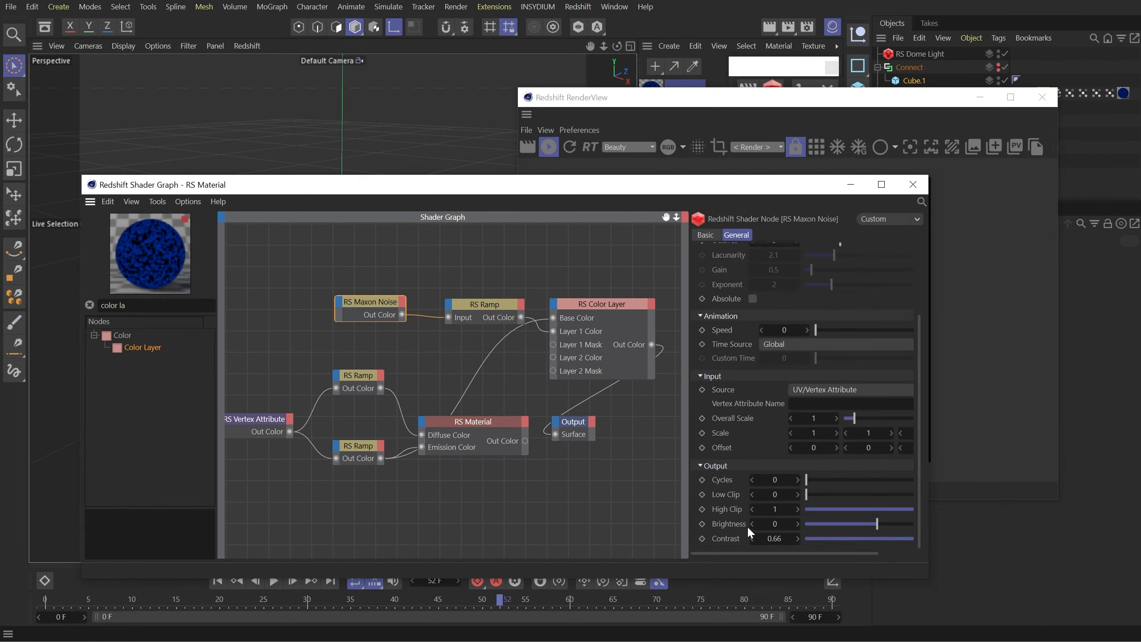
{"action": "left_click", "coordinate": [892, 552]}
{"action": "left_click_drag", "start_coordinate": [883, 539], "coordinate": [849, 540]}
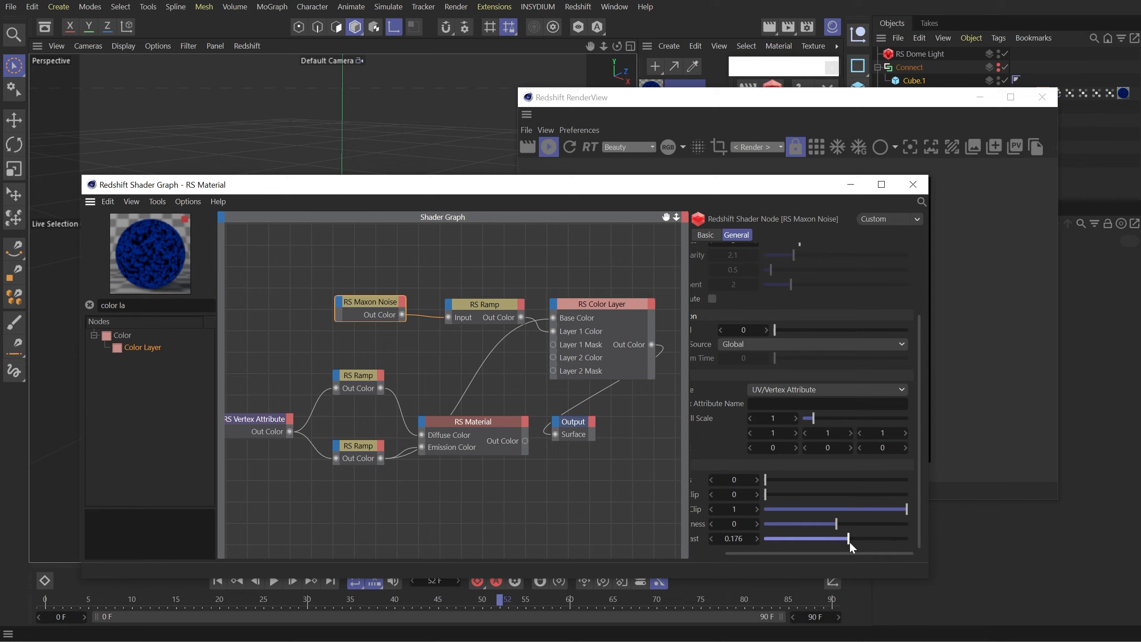
- Remove the Color Layer's Layer 2 ports and route the layer into the material's Emission Color, with RS Material feeding the Output surface
{"action": "left_click", "coordinate": [555, 356]}
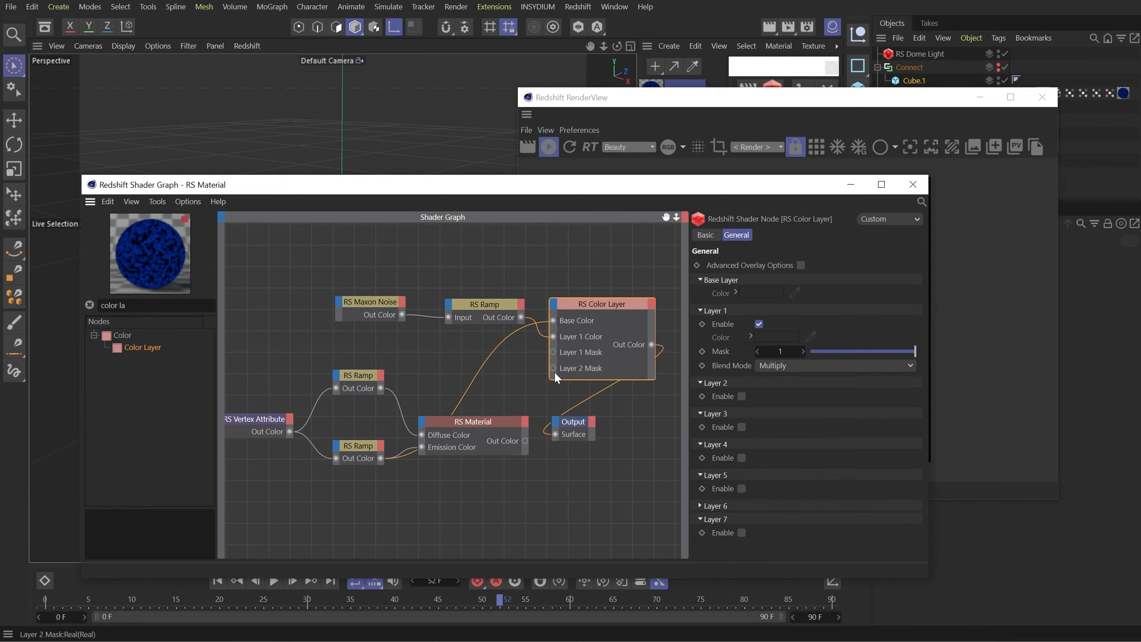
{"action": "left_click", "coordinate": [493, 376]}
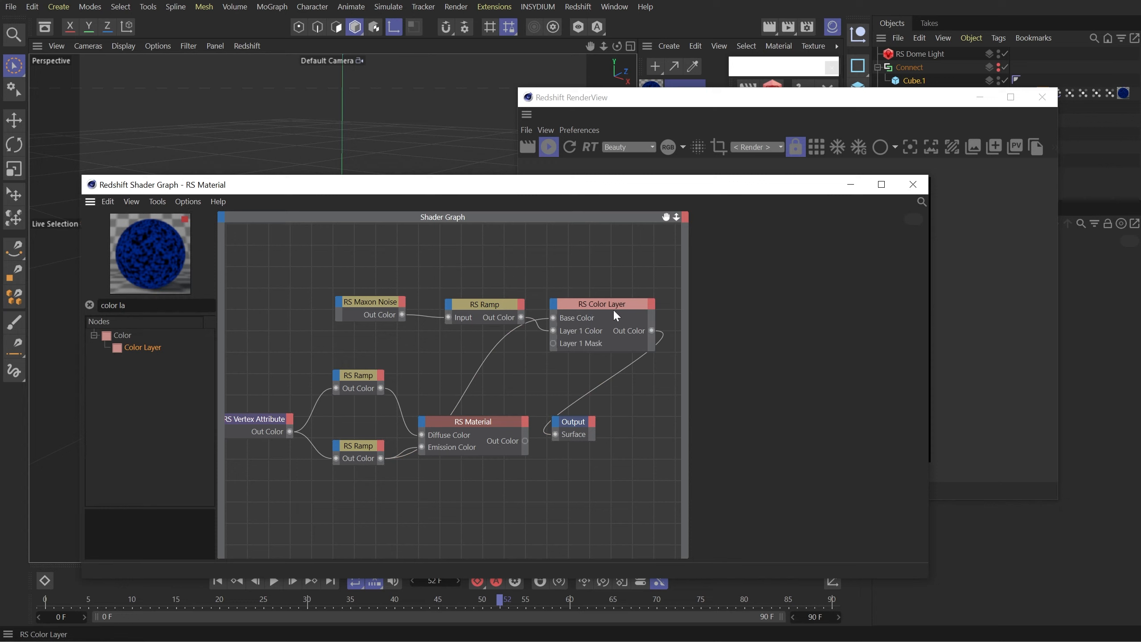
{"action": "left_click_drag", "start_coordinate": [288, 239], "coordinate": [421, 447]}
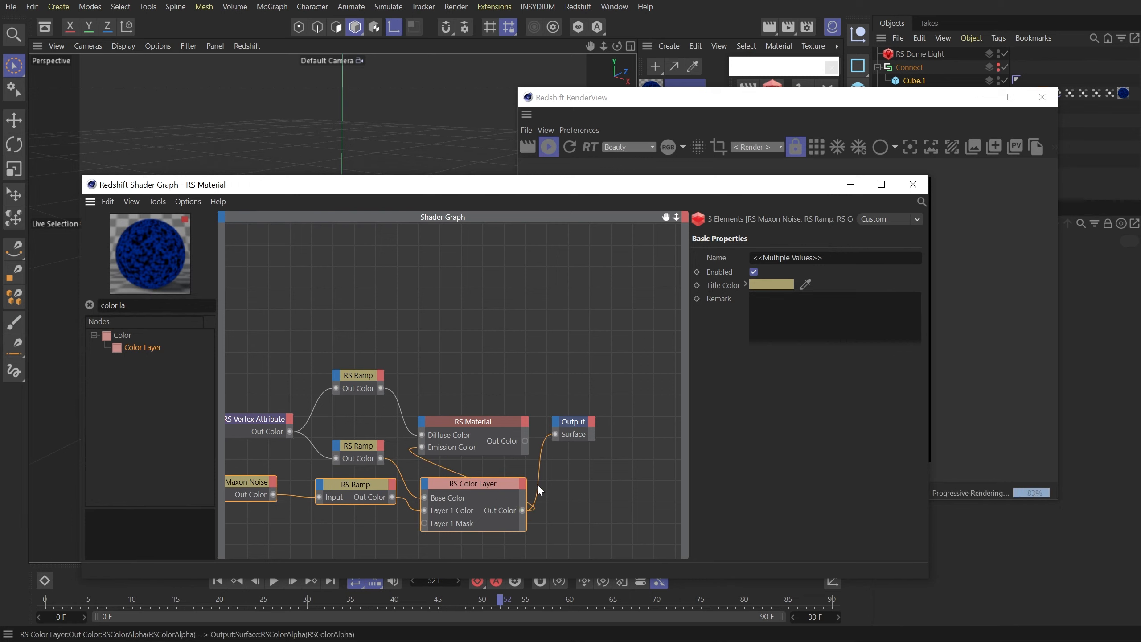
{"action": "left_click_drag", "start_coordinate": [619, 453], "coordinate": [453, 361]}
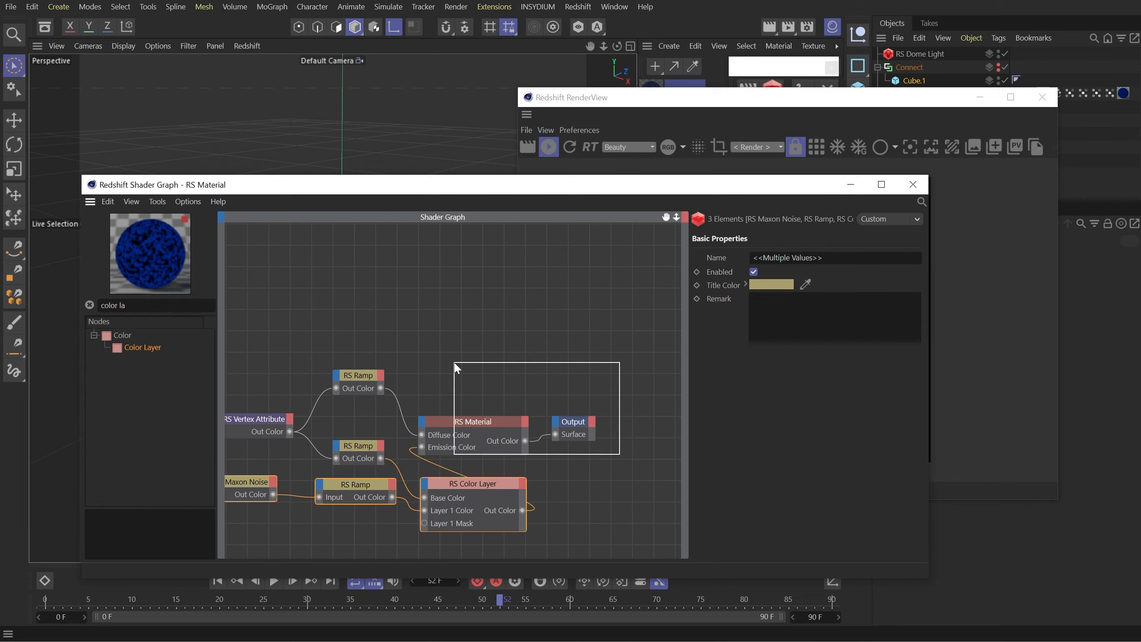
{"action": "left_click_drag", "start_coordinate": [478, 420], "coordinate": [577, 416]}
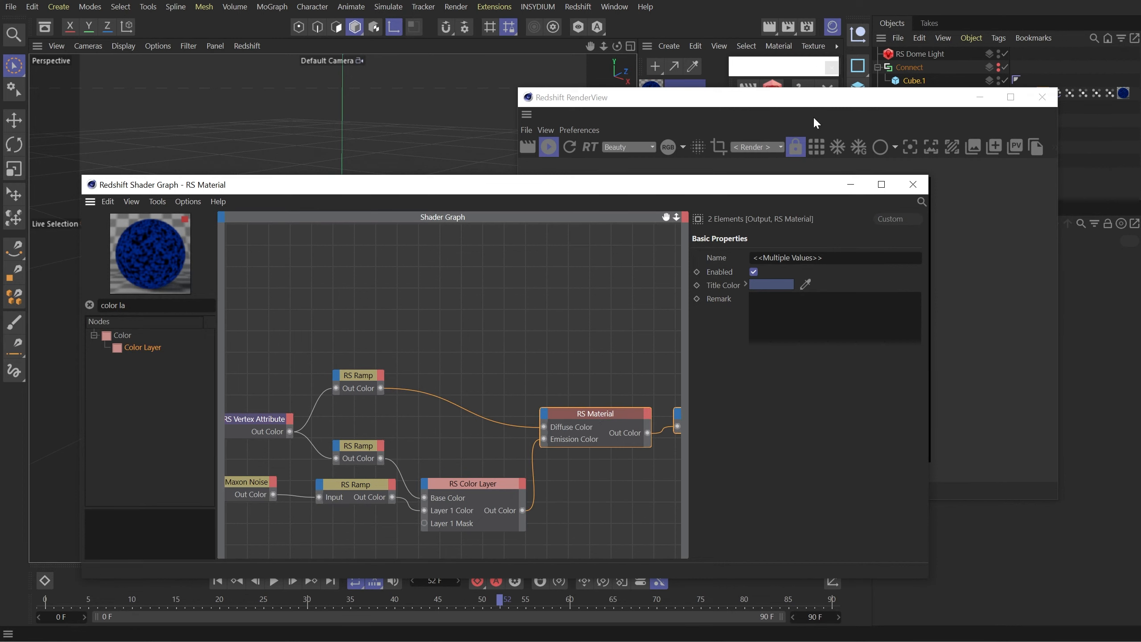
- Check the rewired material's render, close the shader graph, and render frame 90
{"action": "left_click", "coordinate": [818, 107]}
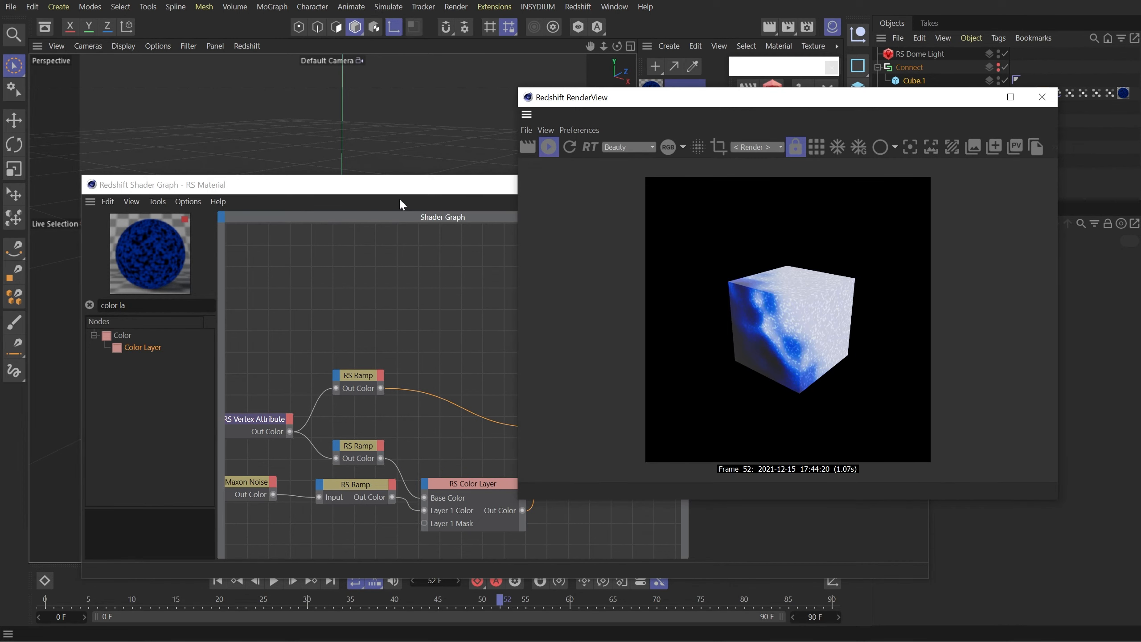
{"action": "left_click", "coordinate": [462, 372]}
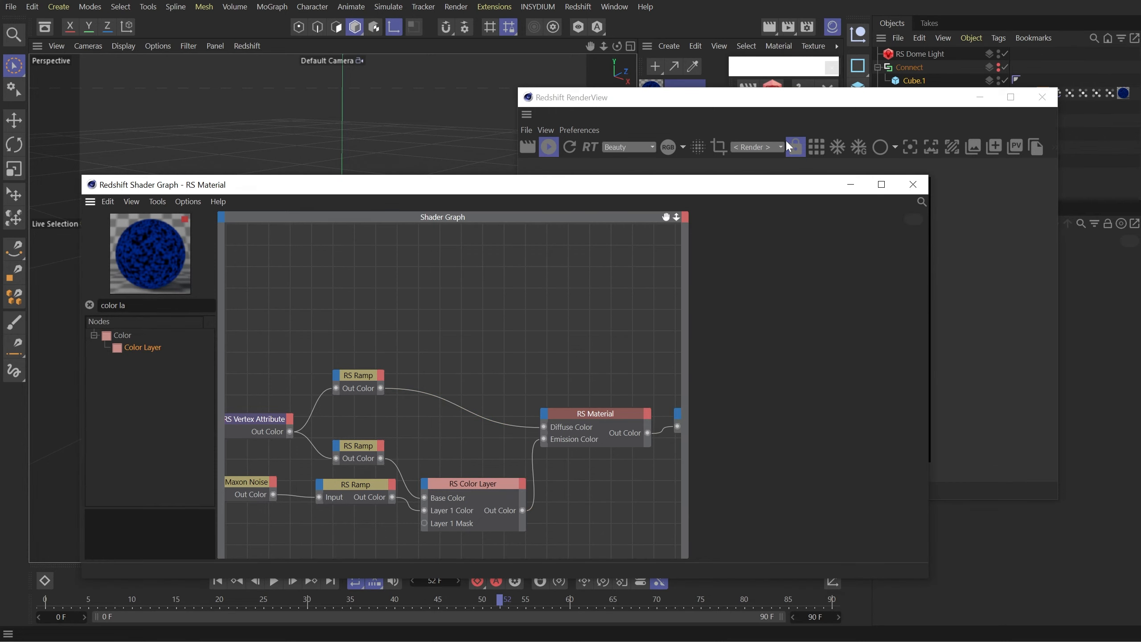
{"action": "left_click", "coordinate": [914, 184]}
{"action": "left_click_drag", "start_coordinate": [863, 96], "coordinate": [778, 86]}
{"action": "left_click_drag", "start_coordinate": [797, 599], "coordinate": [908, 600]}
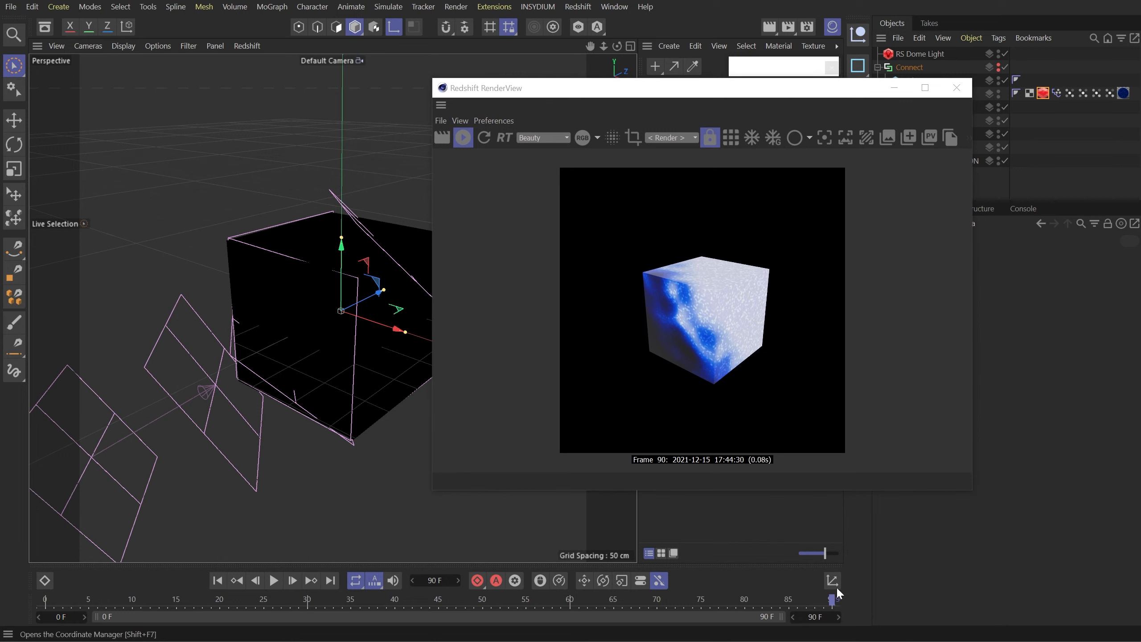
{"action": "left_click", "coordinate": [446, 138]}
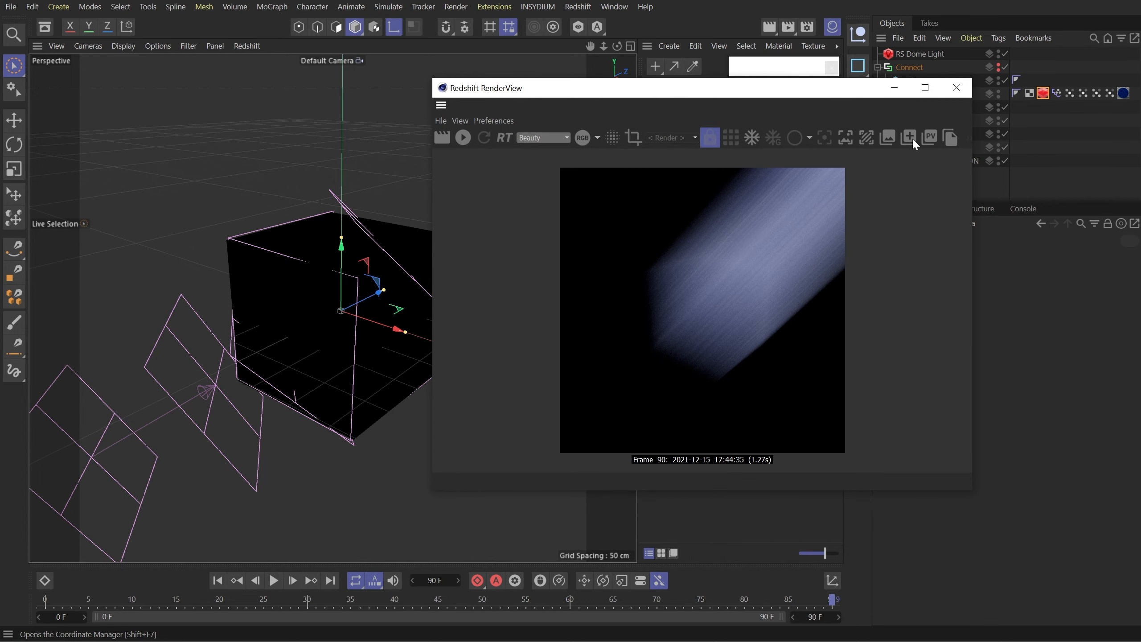
{"action": "left_click", "coordinate": [957, 87]}
- Add a Curve layer above Group Field WEIGHT in the Weight vertex map and bend it into a slow-start, steep-end curve
{"action": "left_click", "coordinate": [1109, 93]}
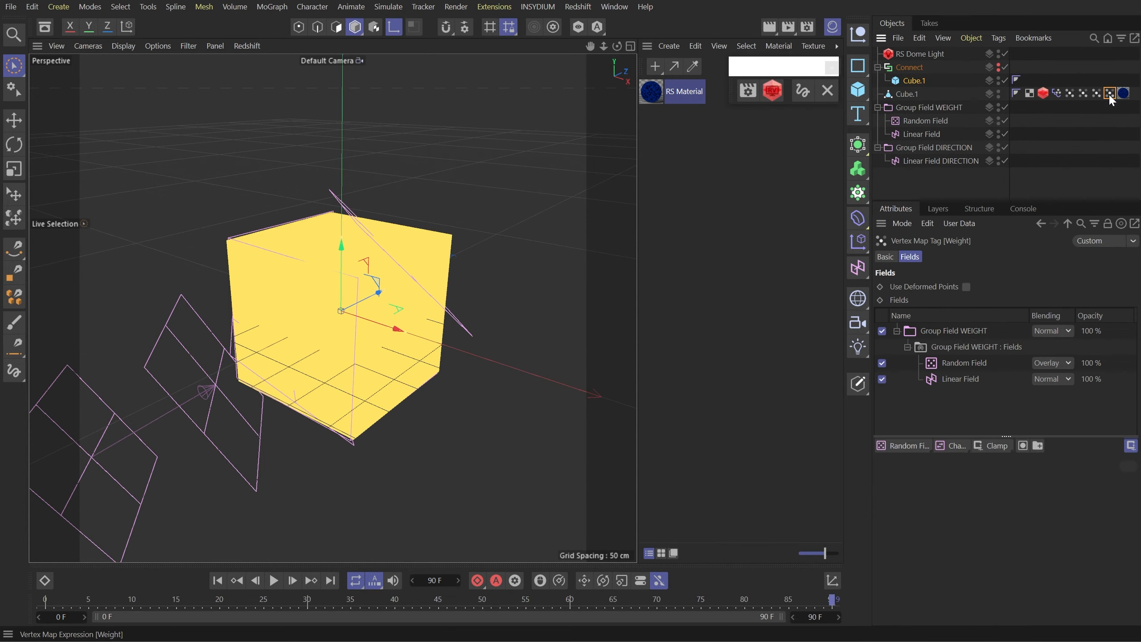
{"action": "left_click", "coordinate": [954, 326]}
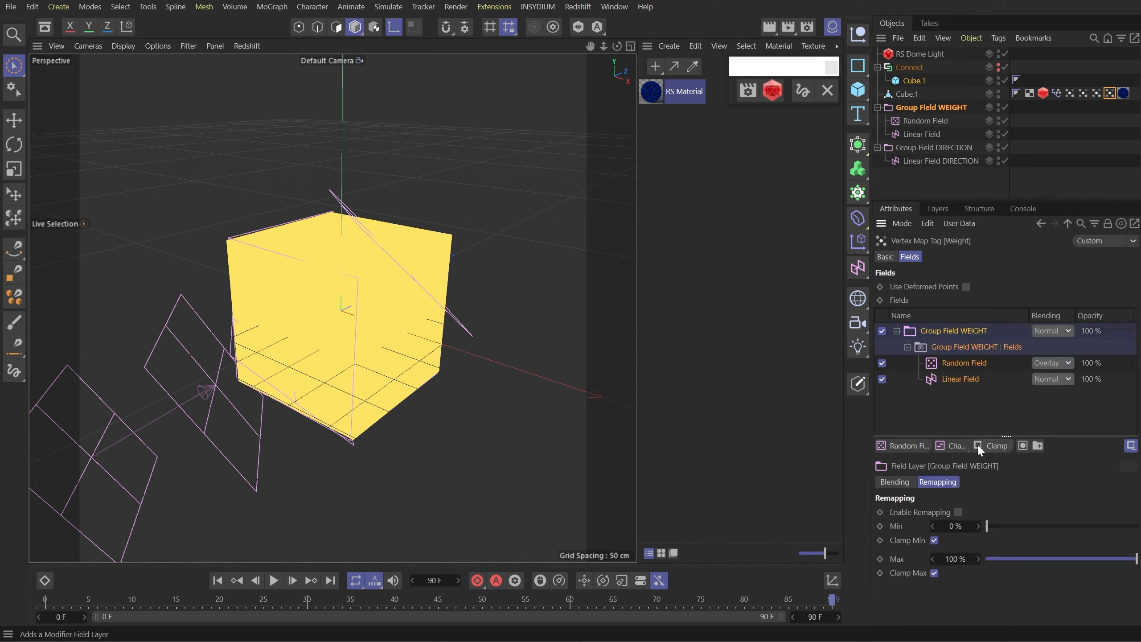
{"action": "left_click", "coordinate": [996, 447]}
{"action": "left_click", "coordinate": [1004, 499]}
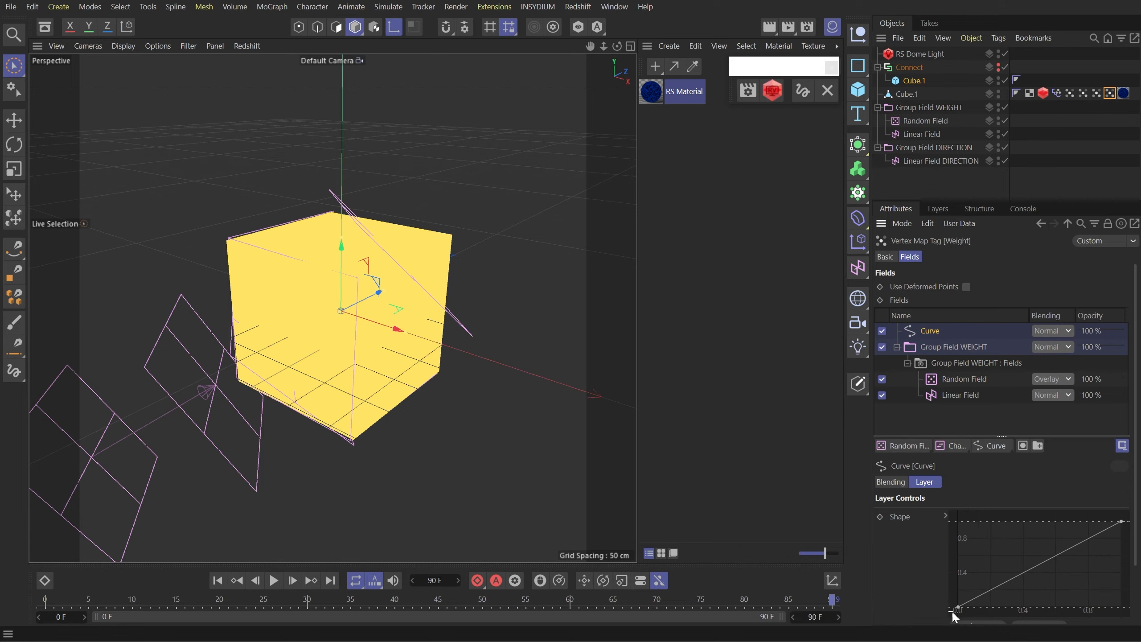
{"action": "left_click_drag", "start_coordinate": [953, 612], "coordinate": [1130, 510]}
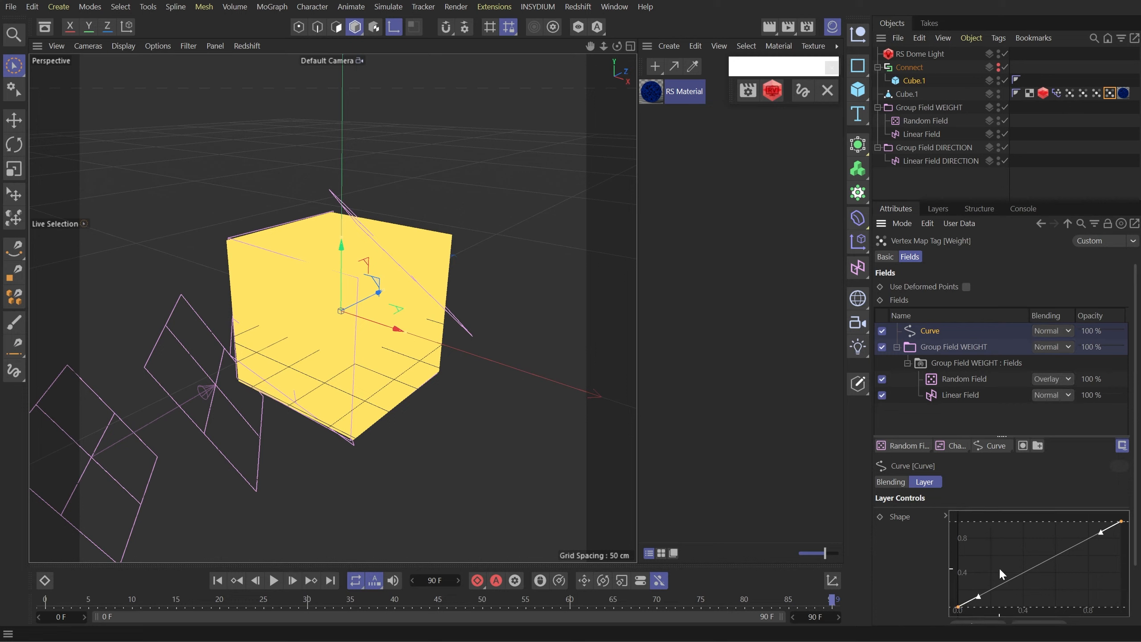
{"action": "left_click_drag", "start_coordinate": [979, 598], "coordinate": [1016, 610]}
{"action": "left_click_drag", "start_coordinate": [1094, 557], "coordinate": [1125, 504]}
{"action": "left_click_drag", "start_coordinate": [1064, 523], "coordinate": [1082, 567]}
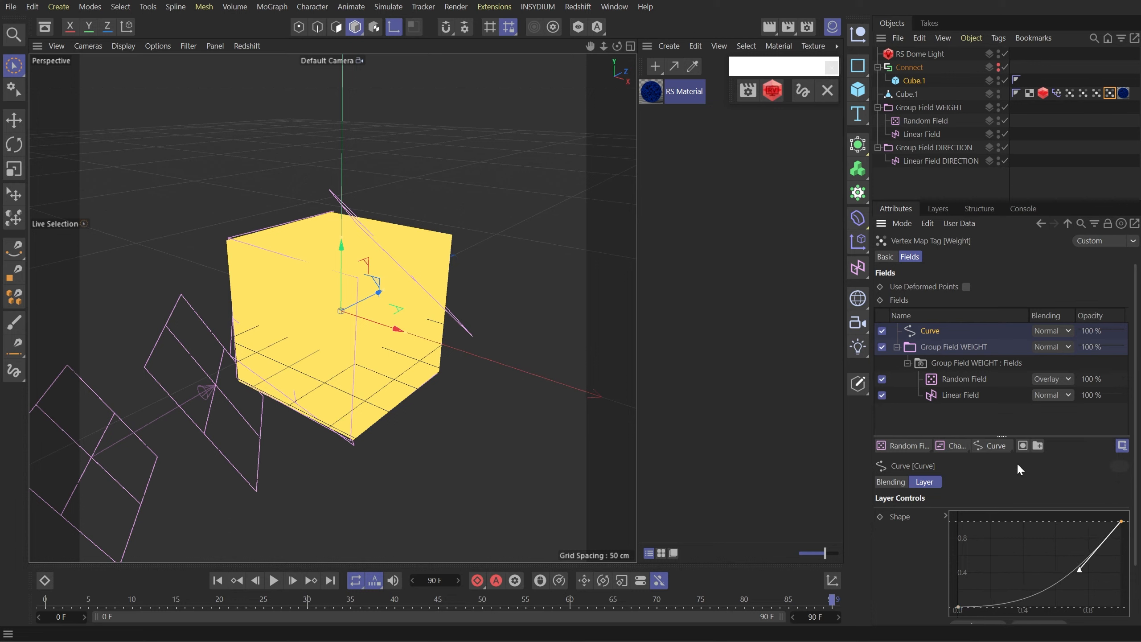
- Render frames 44, 30 and 35 to examine how the blur spreads across the cube
{"action": "left_click_drag", "start_coordinate": [695, 603], "coordinate": [431, 600]}
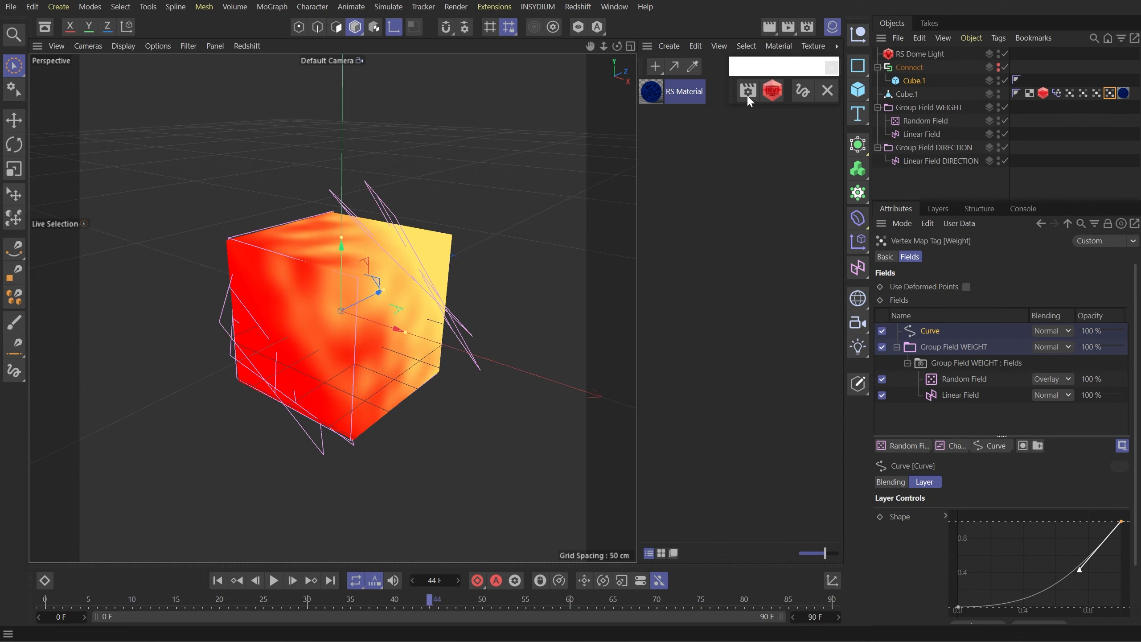
{"action": "left_click", "coordinate": [771, 92]}
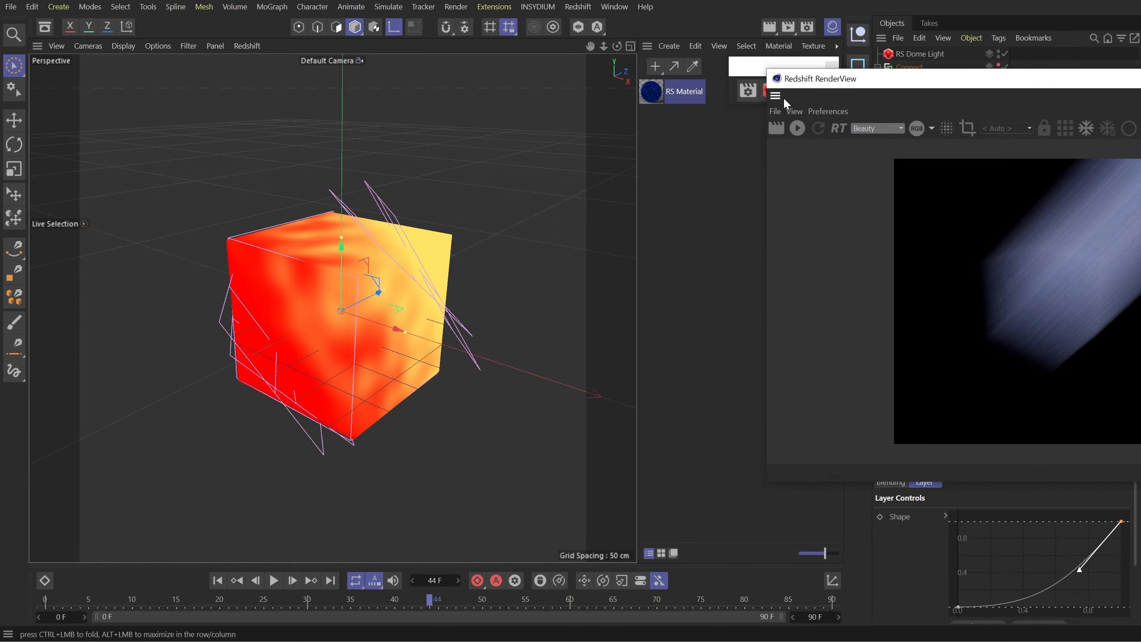
{"action": "left_click_drag", "start_coordinate": [808, 88], "coordinate": [343, 144]}
{"action": "left_click", "coordinate": [311, 184]}
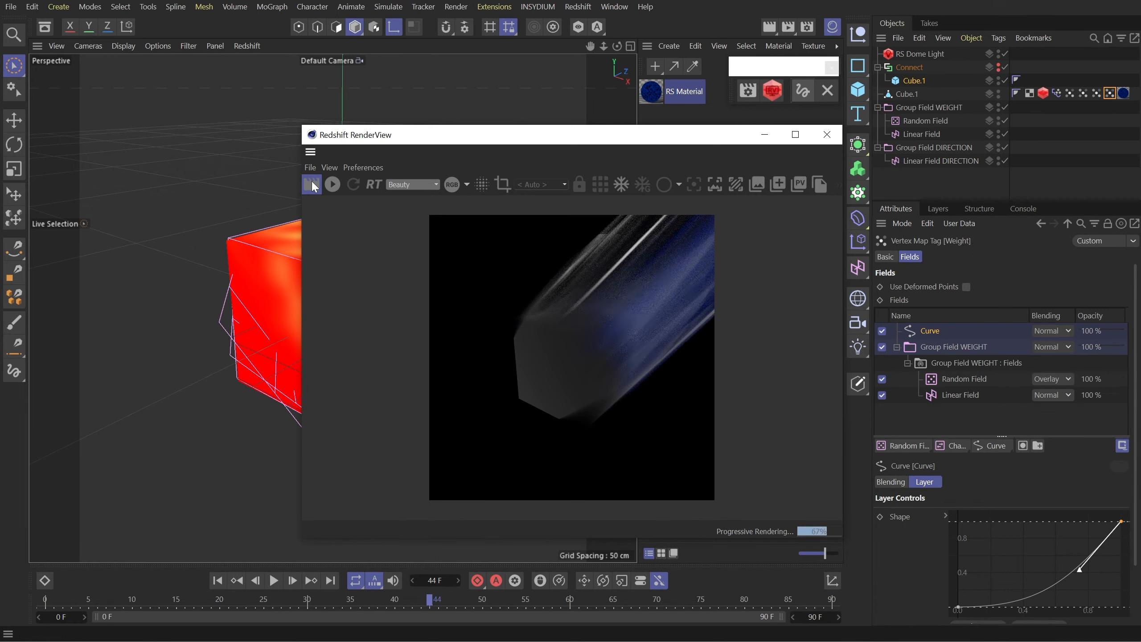
{"action": "left_click_drag", "start_coordinate": [559, 135], "coordinate": [718, 113]}
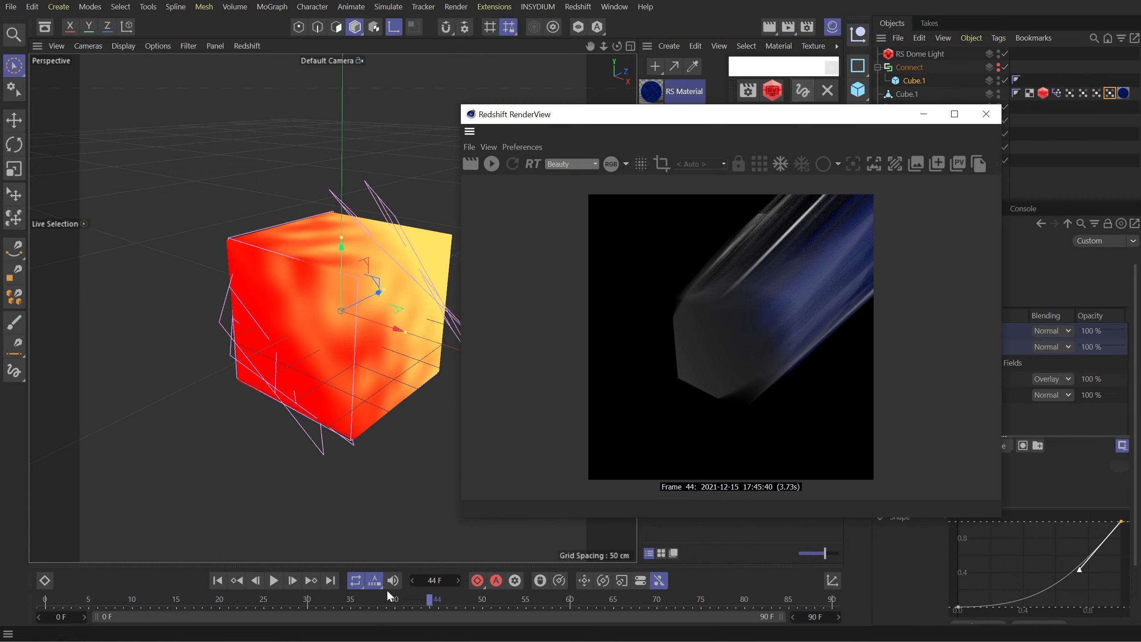
{"action": "left_click_drag", "start_coordinate": [387, 593], "coordinate": [309, 598]}
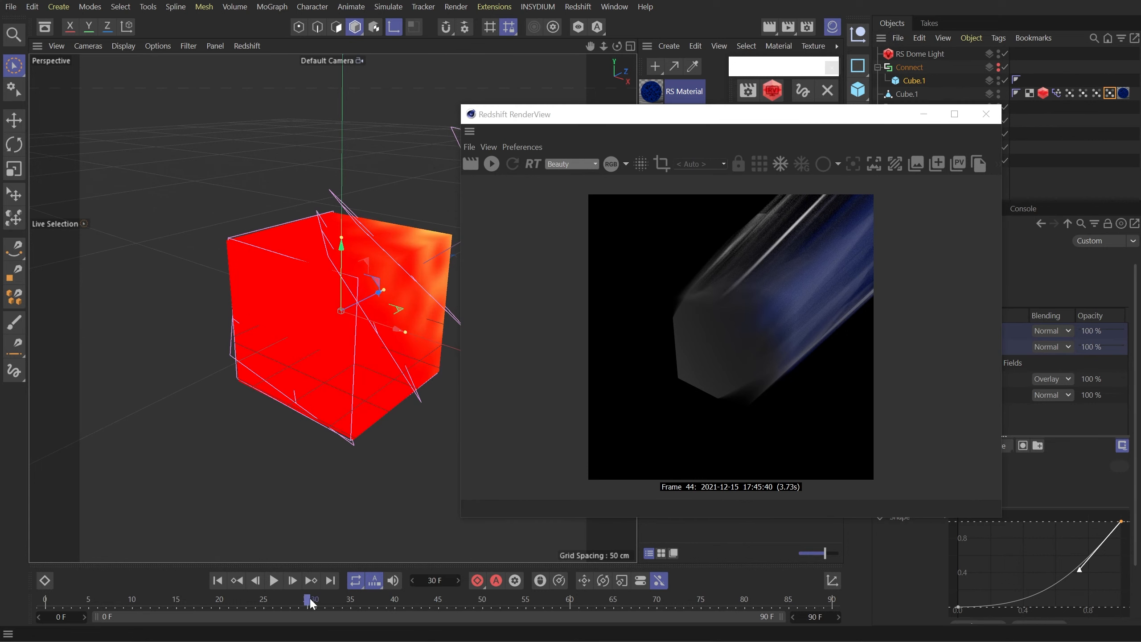
{"action": "left_click", "coordinate": [470, 165]}
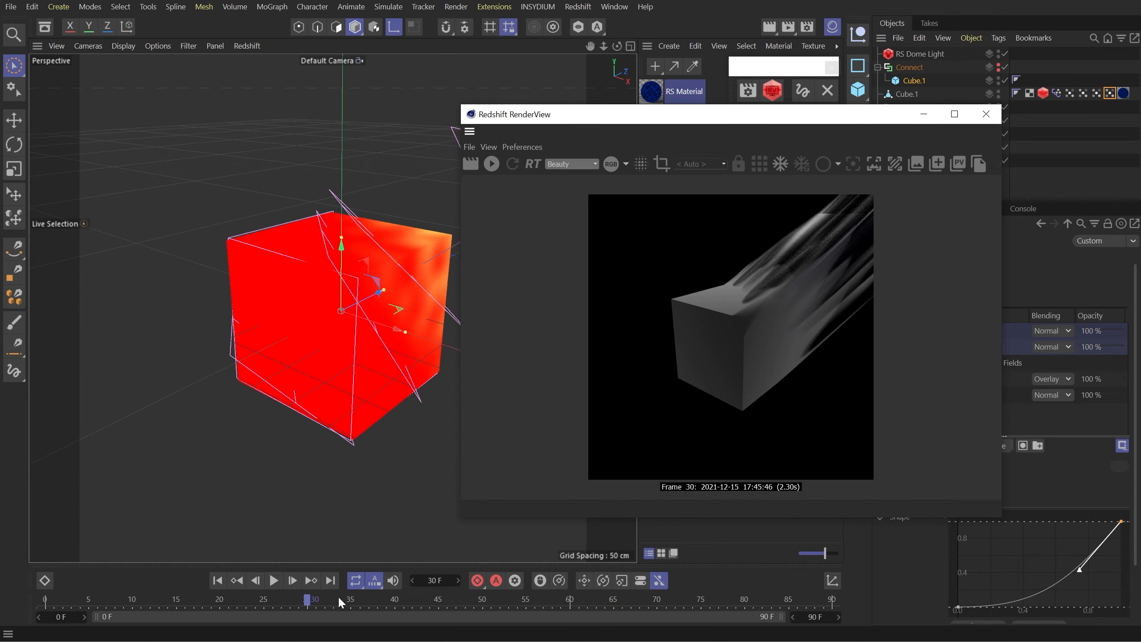
{"action": "left_click", "coordinate": [352, 600]}
{"action": "left_click", "coordinate": [473, 167]}
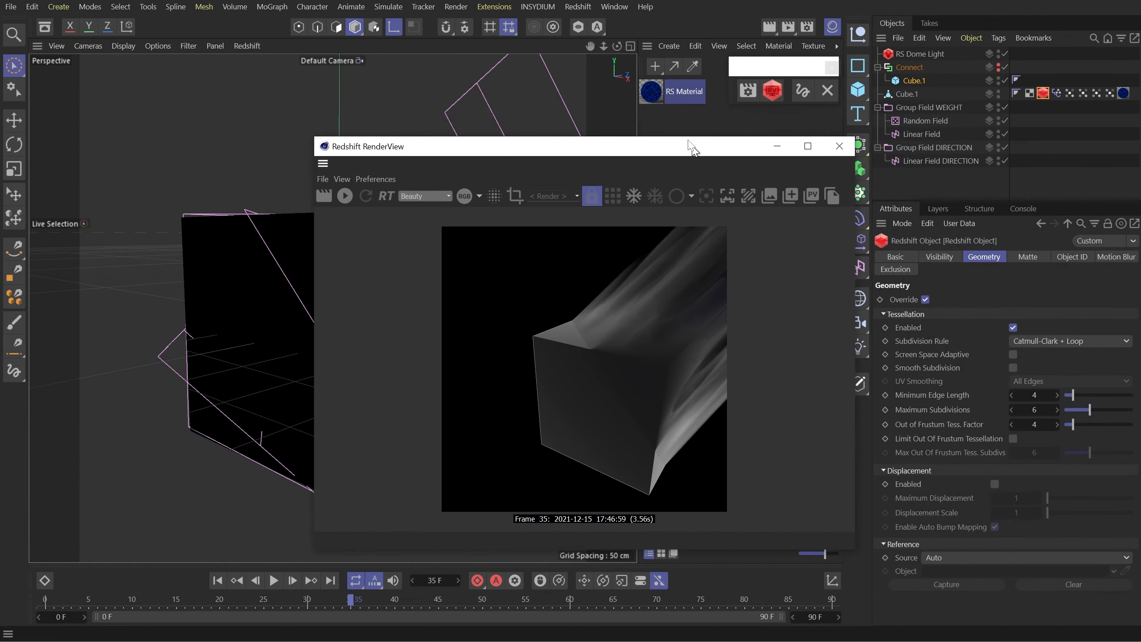
- Rename the Linear Field in Group Field WEIGHT as Linear Field TRANSITION
{"action": "left_click", "coordinate": [928, 131]}
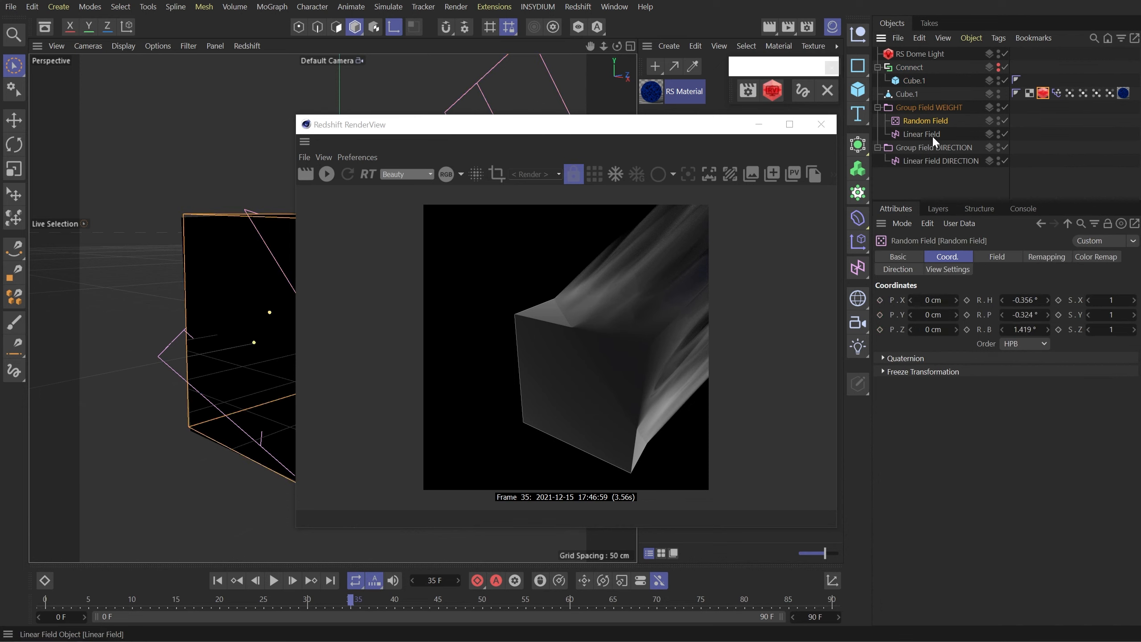
{"action": "double_click", "coordinate": [929, 135]}
{"action": "left_click", "coordinate": [943, 135]}
{"action": "type", "text": "TR"}
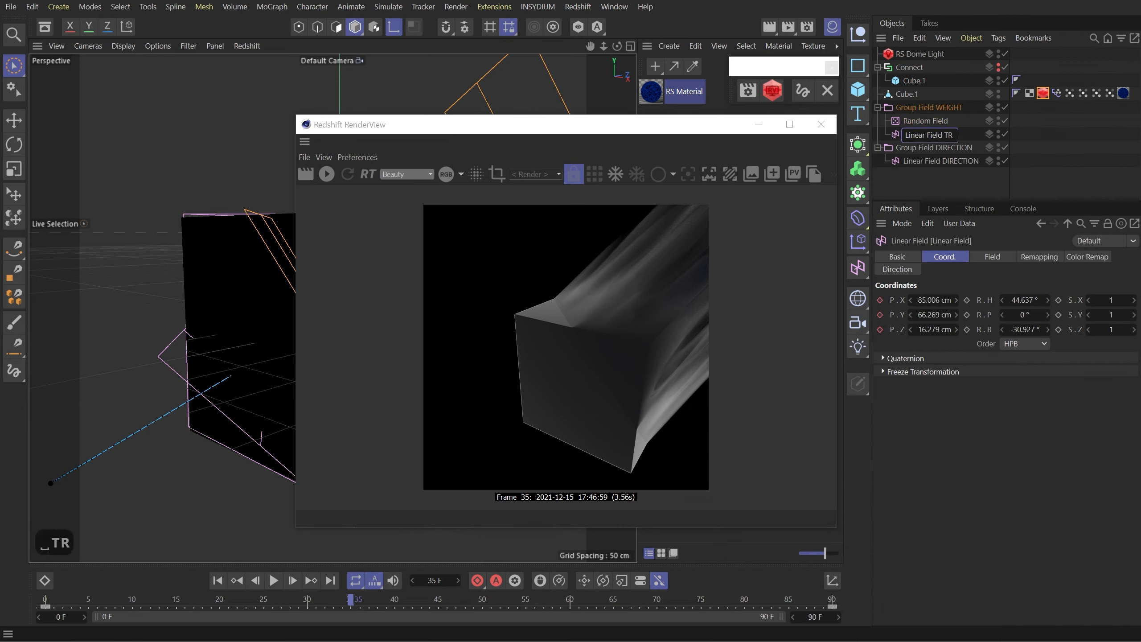
{"action": "type", "text": "ANSITION"}
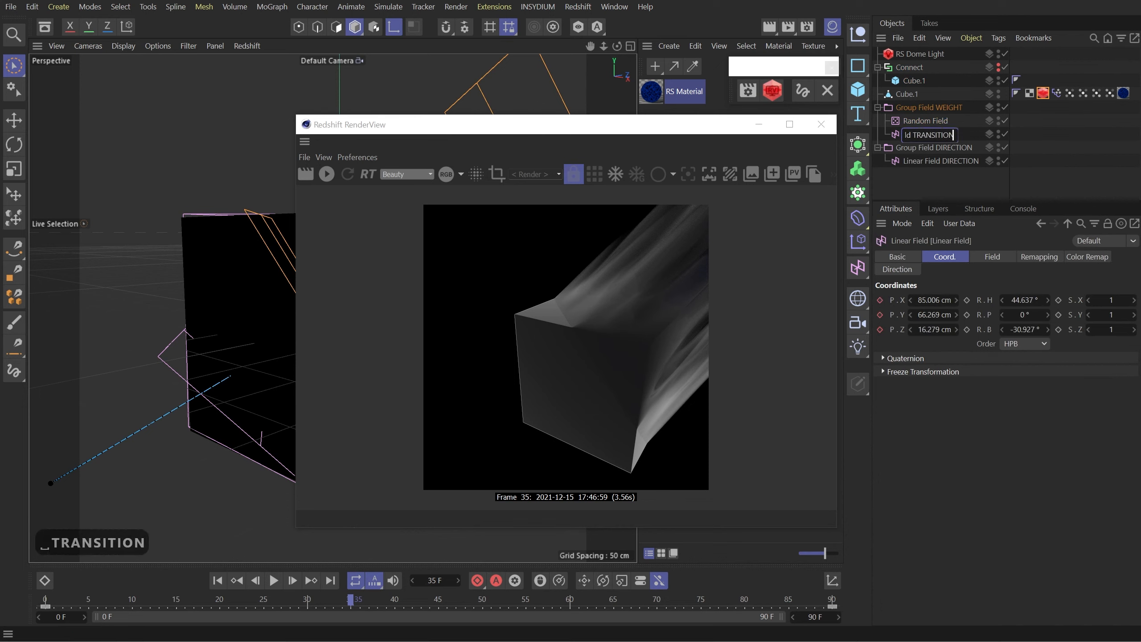
{"action": "key", "text": "Return"}
- Set the transition field's Contour Mode to Curve, shape its spline with a gentle start and steep end, and render the result
{"action": "left_click", "coordinate": [1028, 256]}
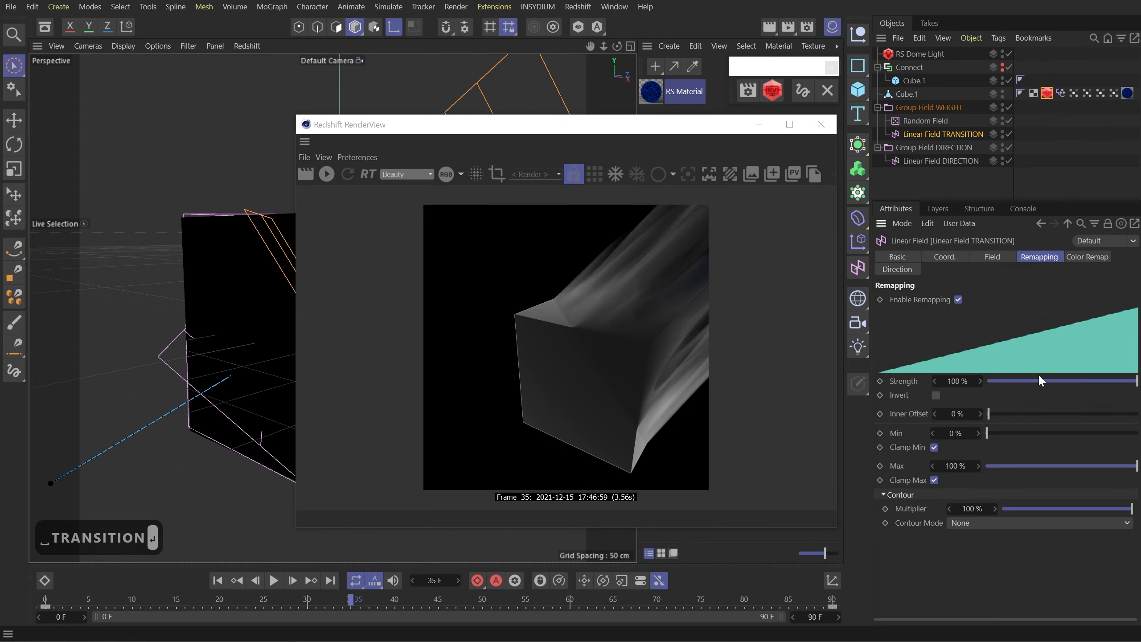
{"action": "left_click", "coordinate": [973, 523]}
{"action": "left_click", "coordinate": [992, 596]}
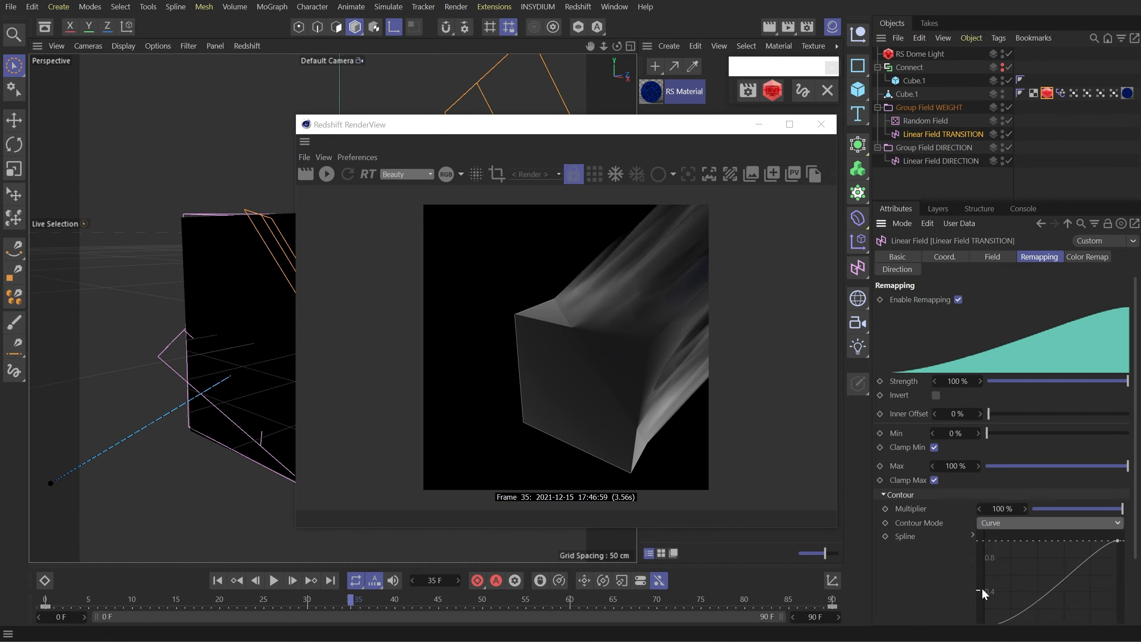
{"action": "scroll", "coordinate": [938, 558], "scroll_direction": "down", "scroll_amount": 2}
{"action": "left_click", "coordinate": [1117, 462]}
{"action": "left_click_drag", "start_coordinate": [1102, 463], "coordinate": [1094, 515]}
{"action": "left_click", "coordinate": [306, 175]}
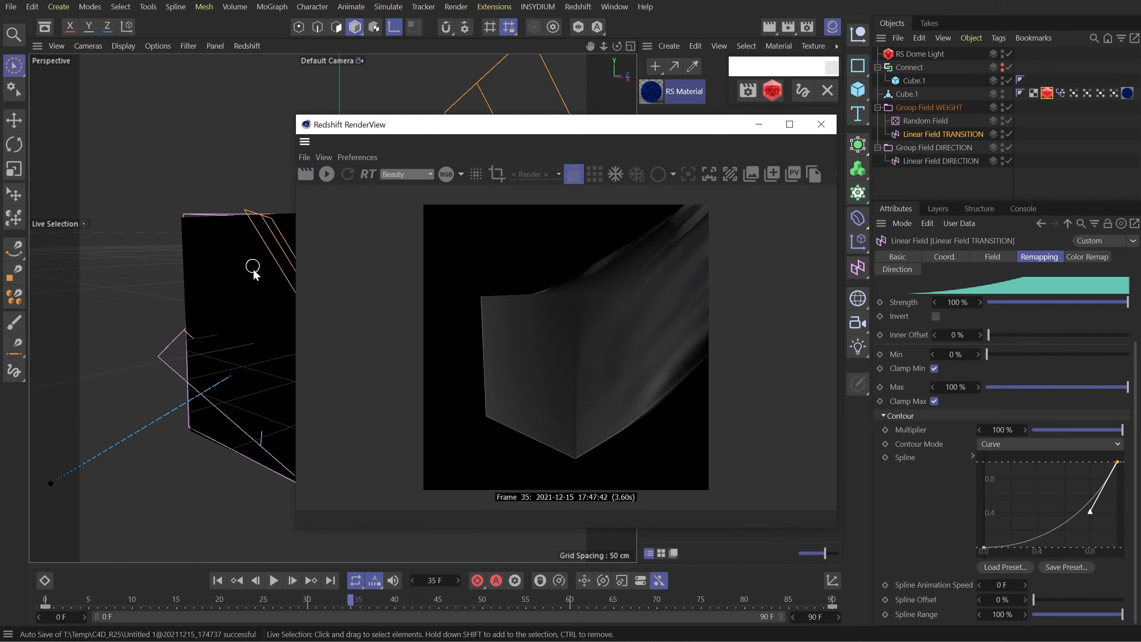
- Render frame 25 from a higher viewing angle to check the transition
{"action": "left_click_drag", "start_coordinate": [252, 267], "coordinate": [254, 316], "text": "alt"}
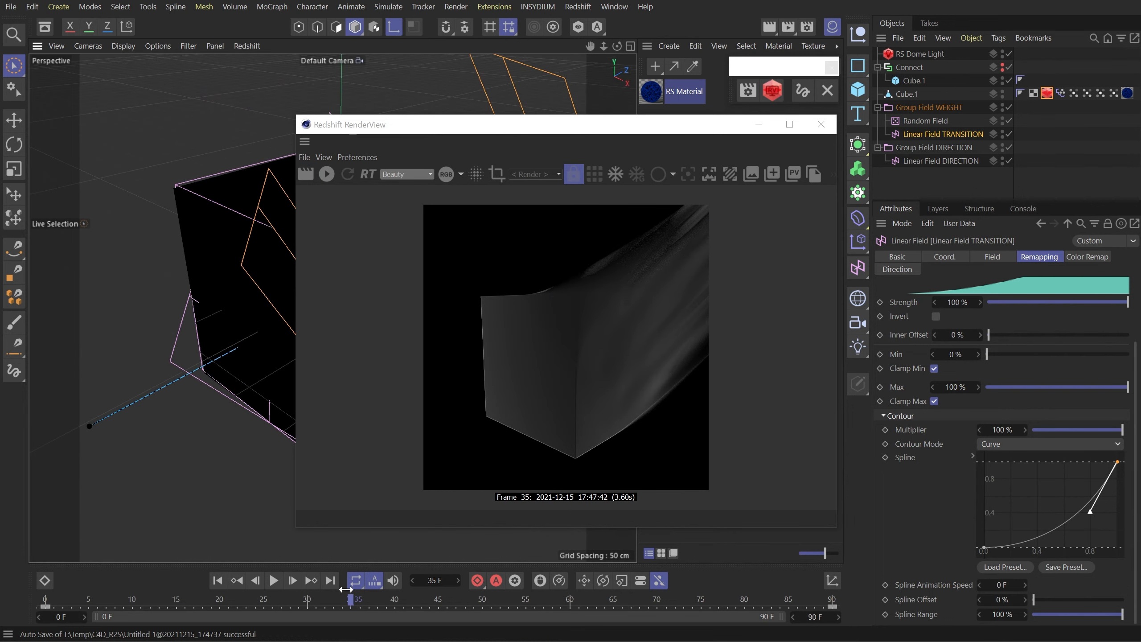
{"action": "left_click_drag", "start_coordinate": [346, 590], "coordinate": [267, 581]}
{"action": "left_click", "coordinate": [304, 173]}
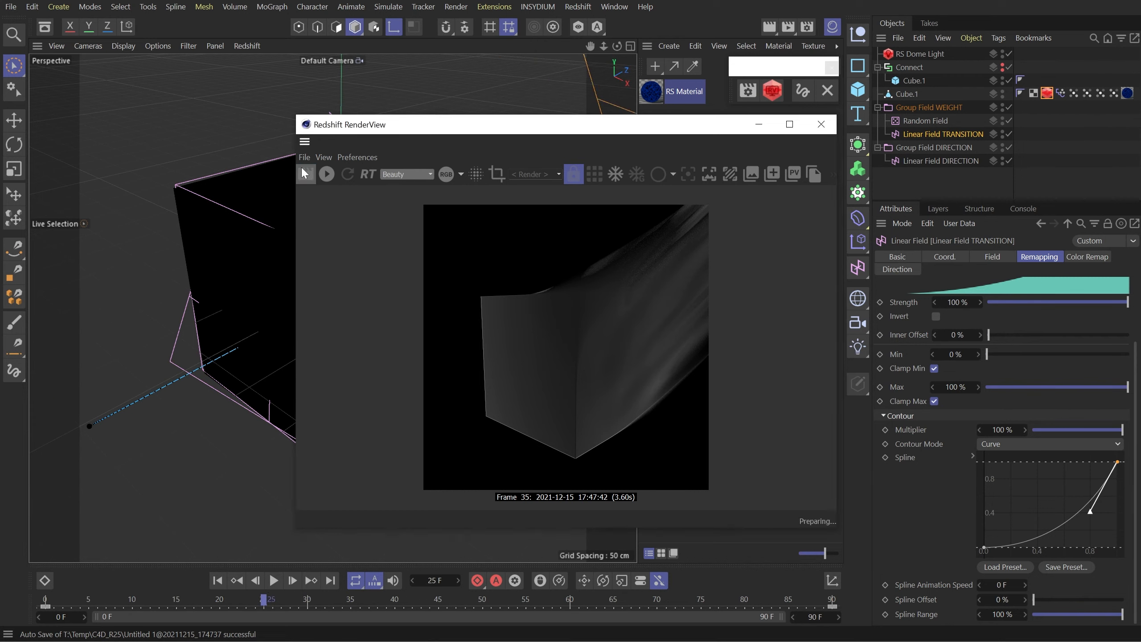
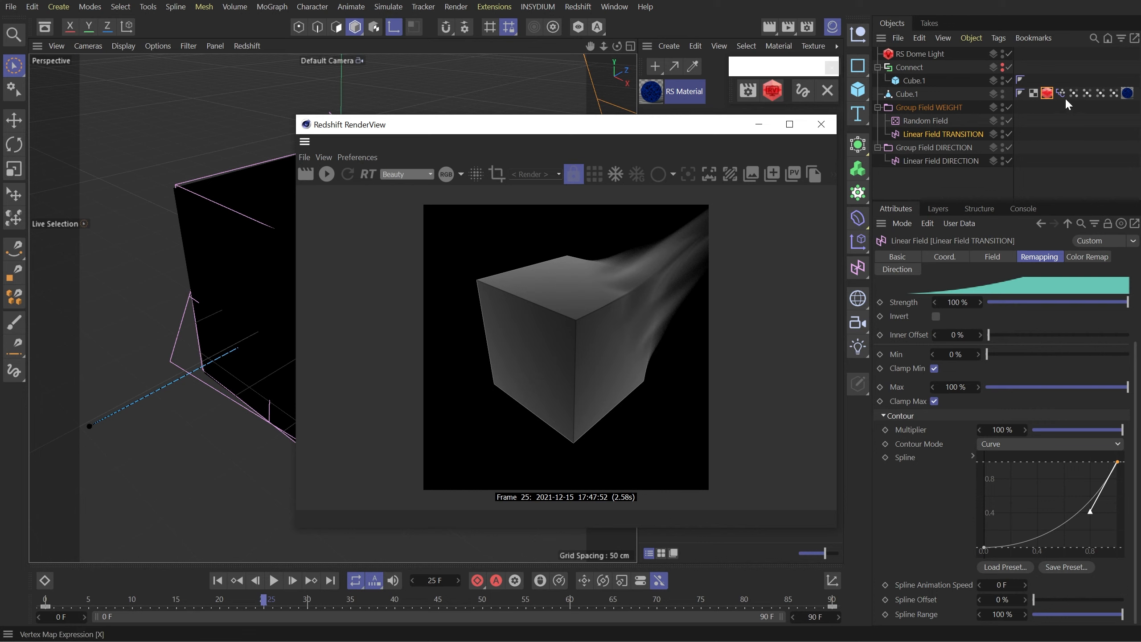
- Test-render the cube with the Redshift Object tag's geometry override disabled, and re-enable the override
{"action": "left_click", "coordinate": [1046, 92]}
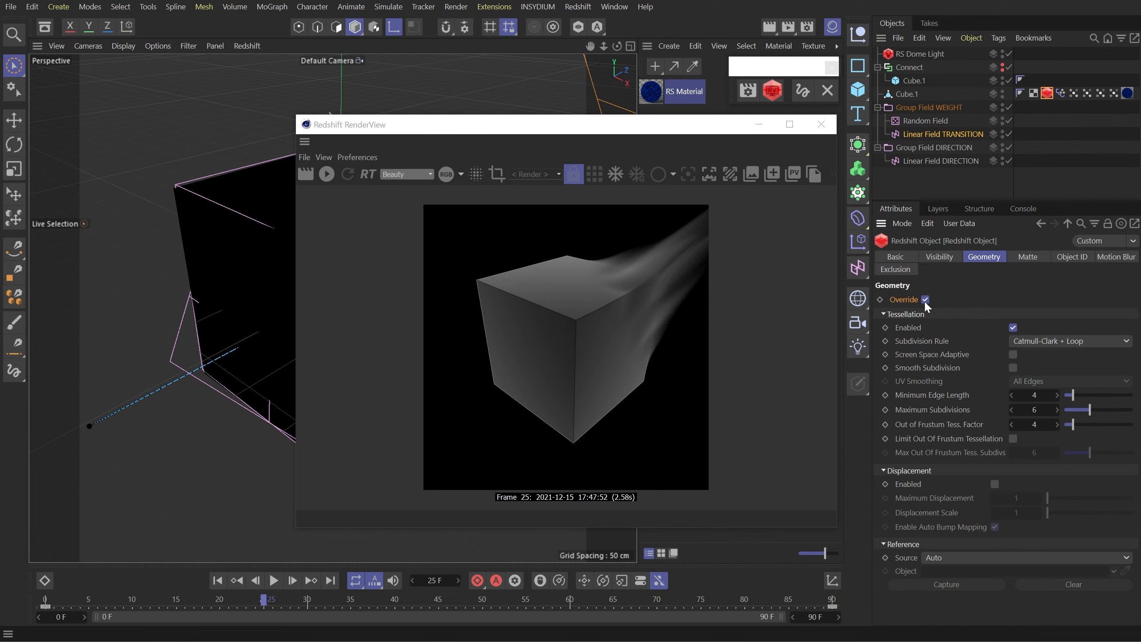
{"action": "left_click", "coordinate": [924, 300]}
{"action": "left_click", "coordinate": [310, 177]}
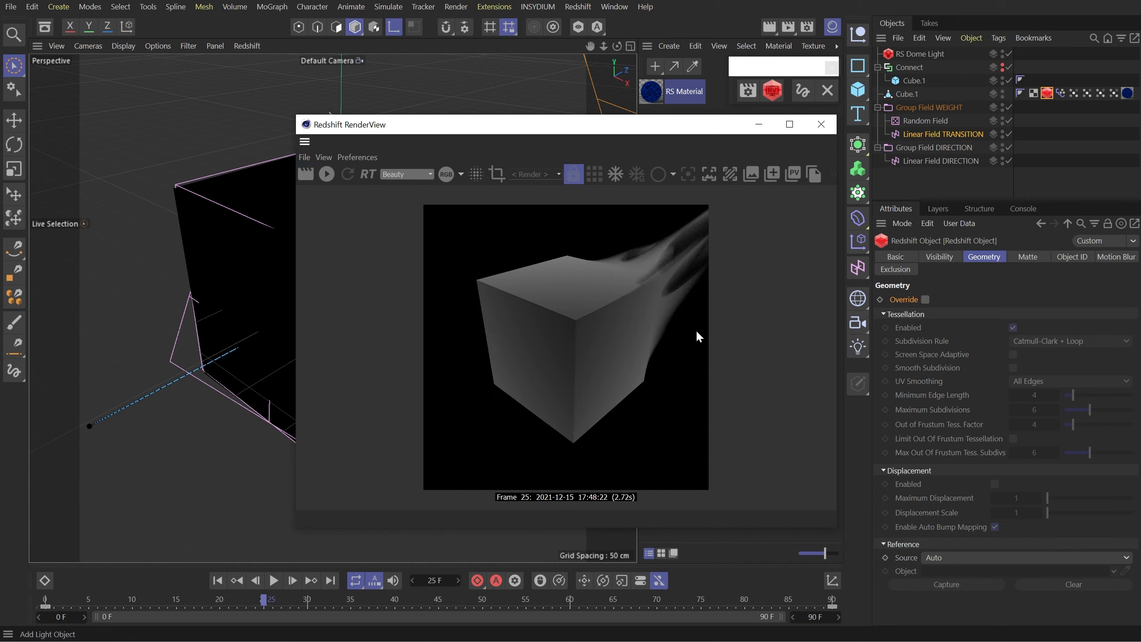
{"action": "left_click", "coordinate": [925, 299]}
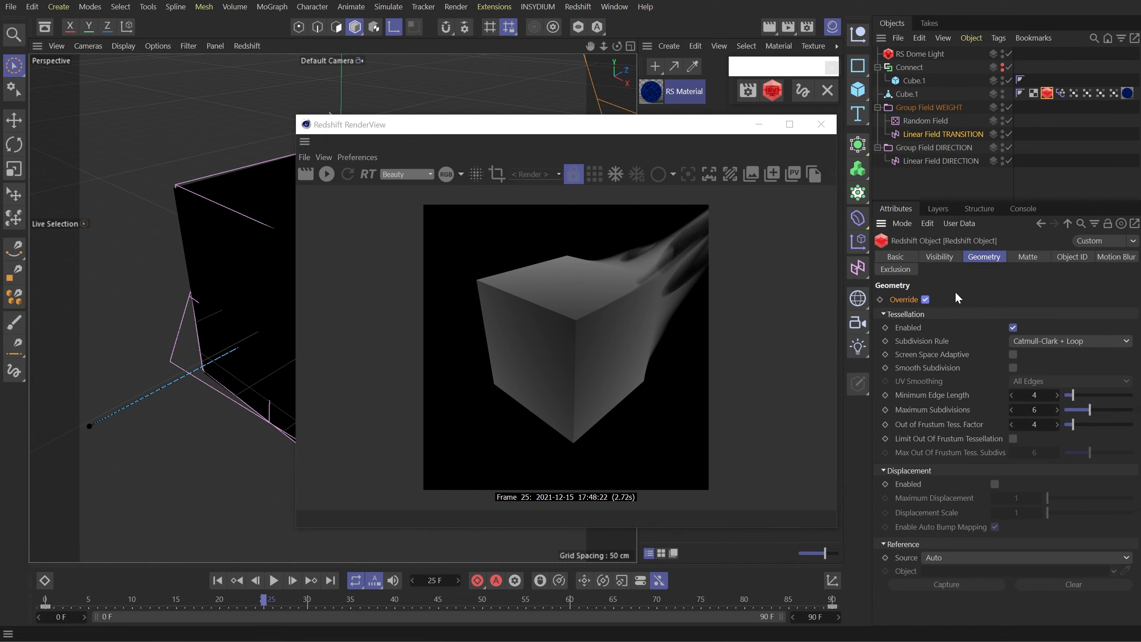
- Set Progressive Passes to 64 in the Redshift sampling render settings
{"action": "left_click", "coordinate": [748, 91]}
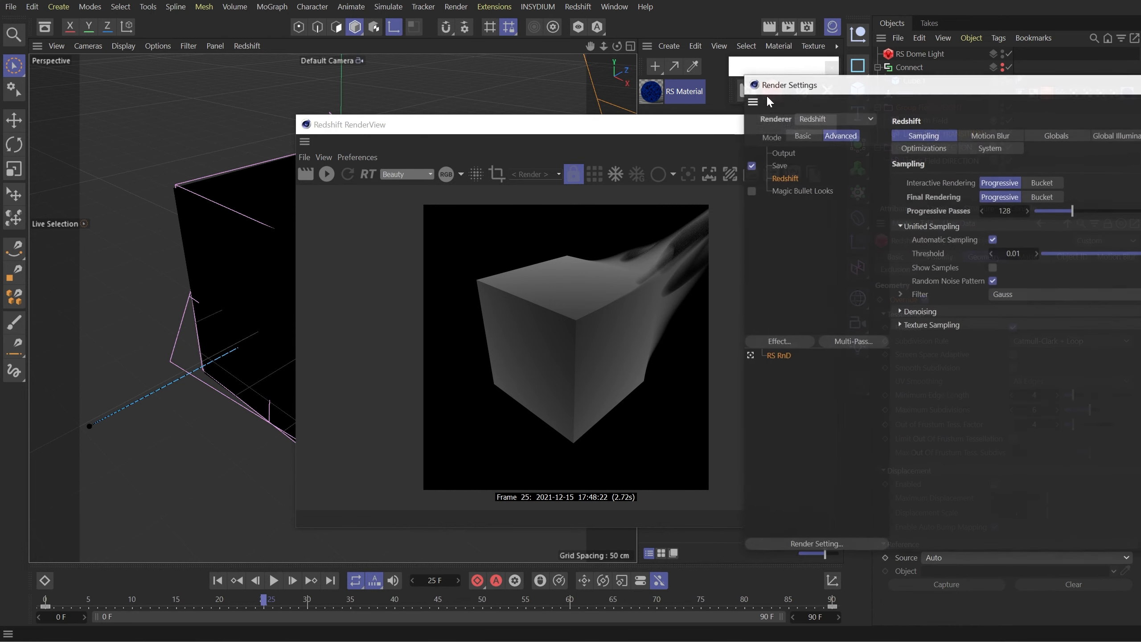
{"action": "left_click_drag", "start_coordinate": [791, 88], "coordinate": [438, 123]}
{"action": "double_click", "coordinate": [647, 240]}
{"action": "type", "text": "64"}
{"action": "key", "text": "Return"}
{"action": "left_click", "coordinate": [969, 114]}
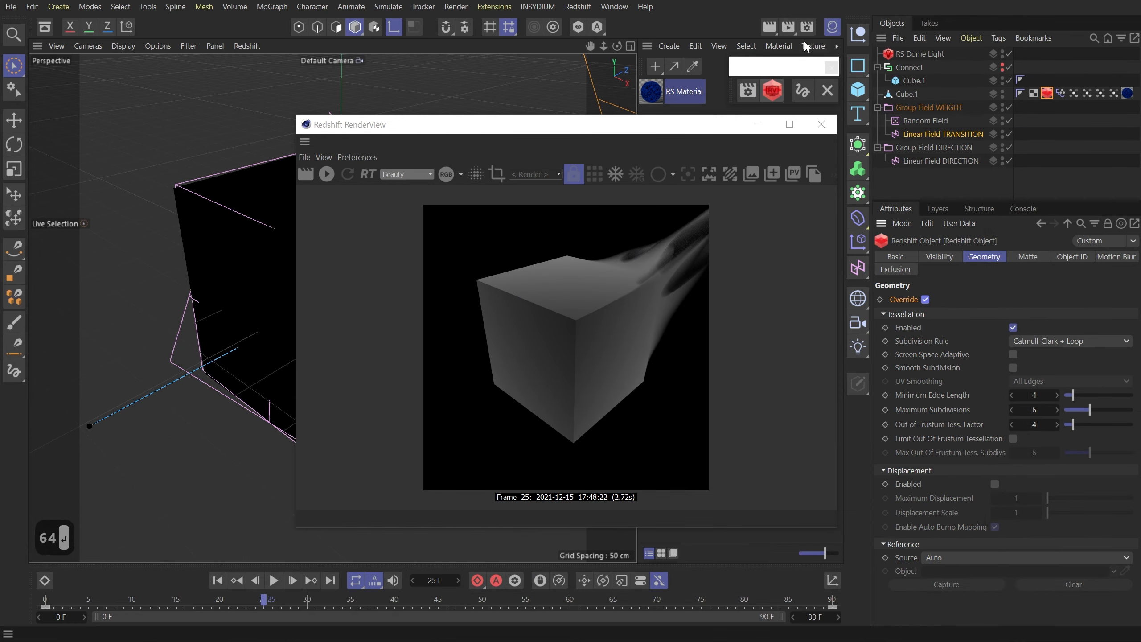
- Render the full frame range 0–90 to the Picture Viewer and play back the finished animation
{"action": "left_click", "coordinate": [788, 26]}
{"action": "left_click", "coordinate": [876, 228]}
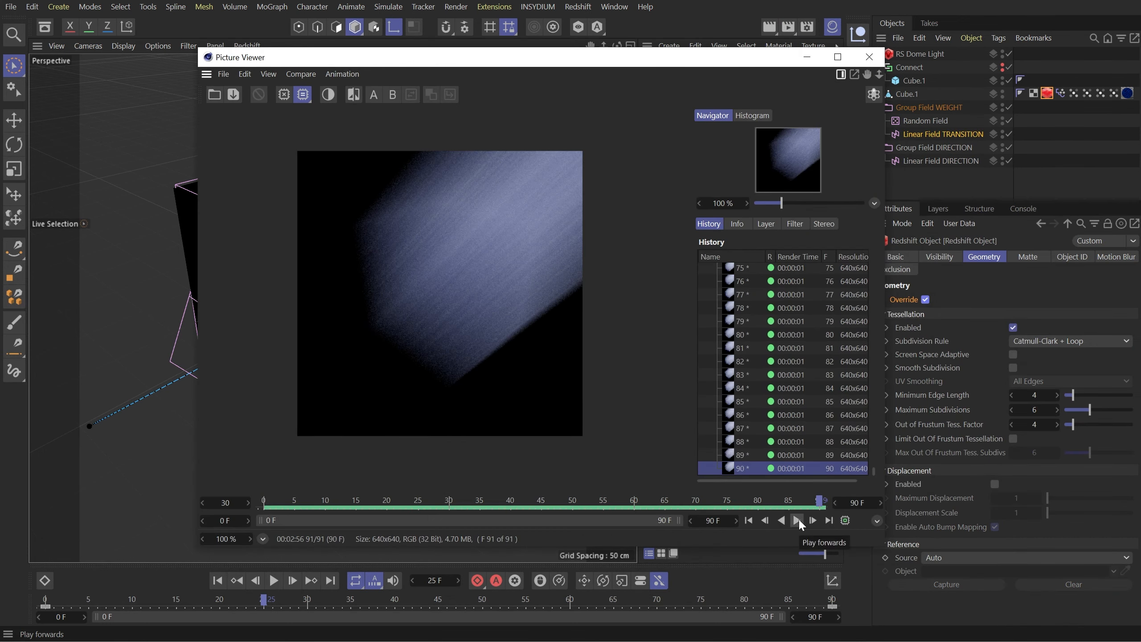
{"action": "left_click", "coordinate": [798, 520]}
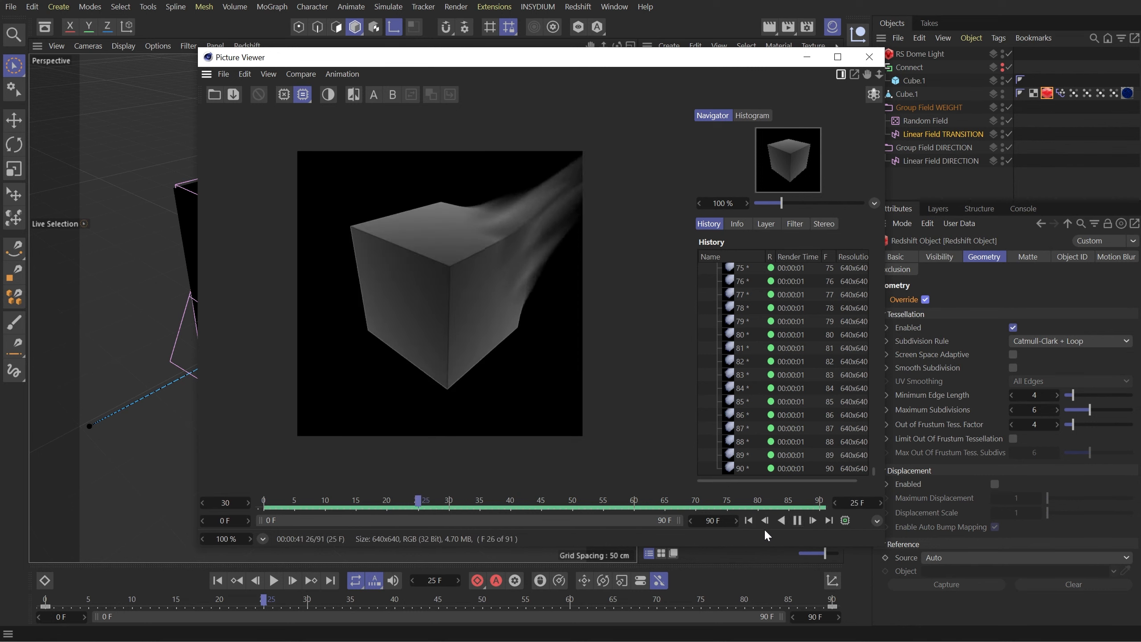
{"action": "left_click", "coordinate": [797, 521]}
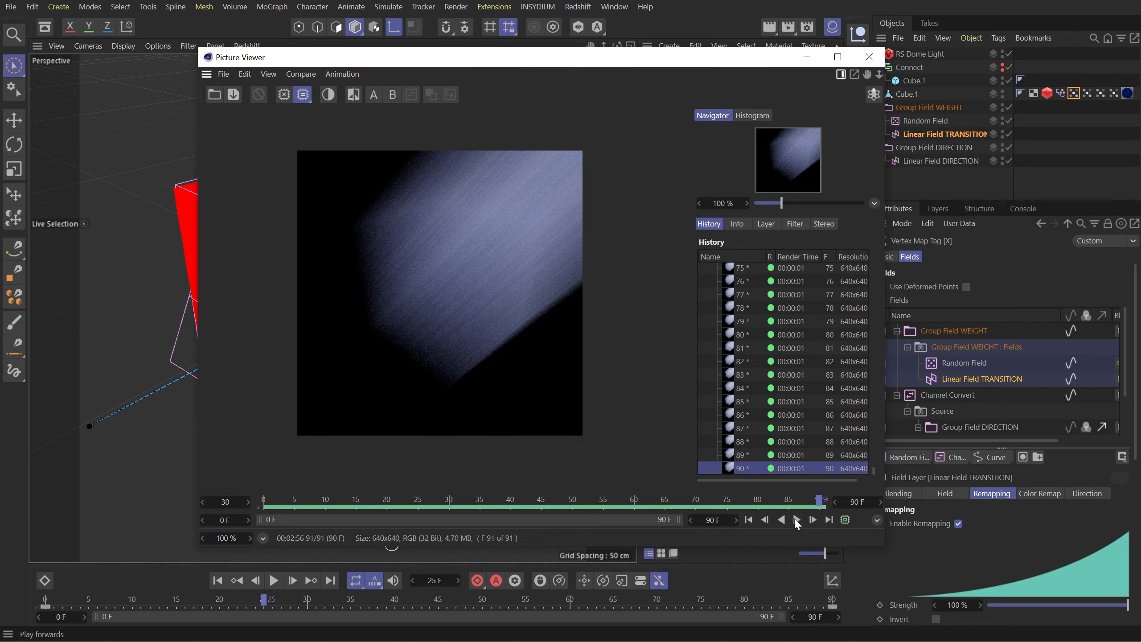
{"action": "left_click", "coordinate": [798, 520]}
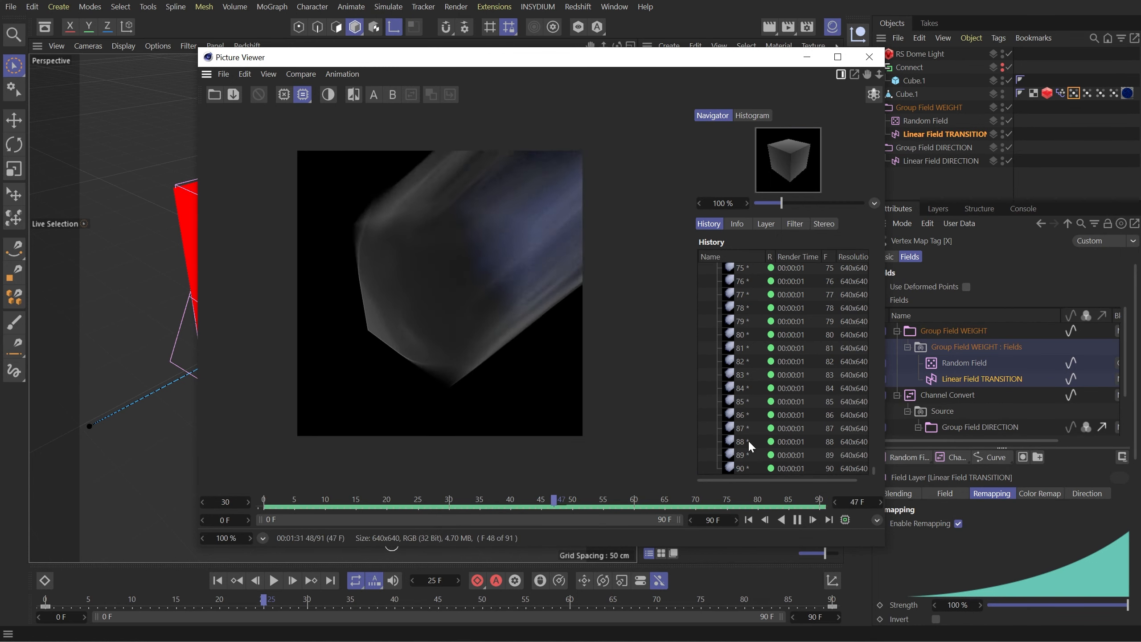
{"action": "left_click", "coordinate": [797, 520]}
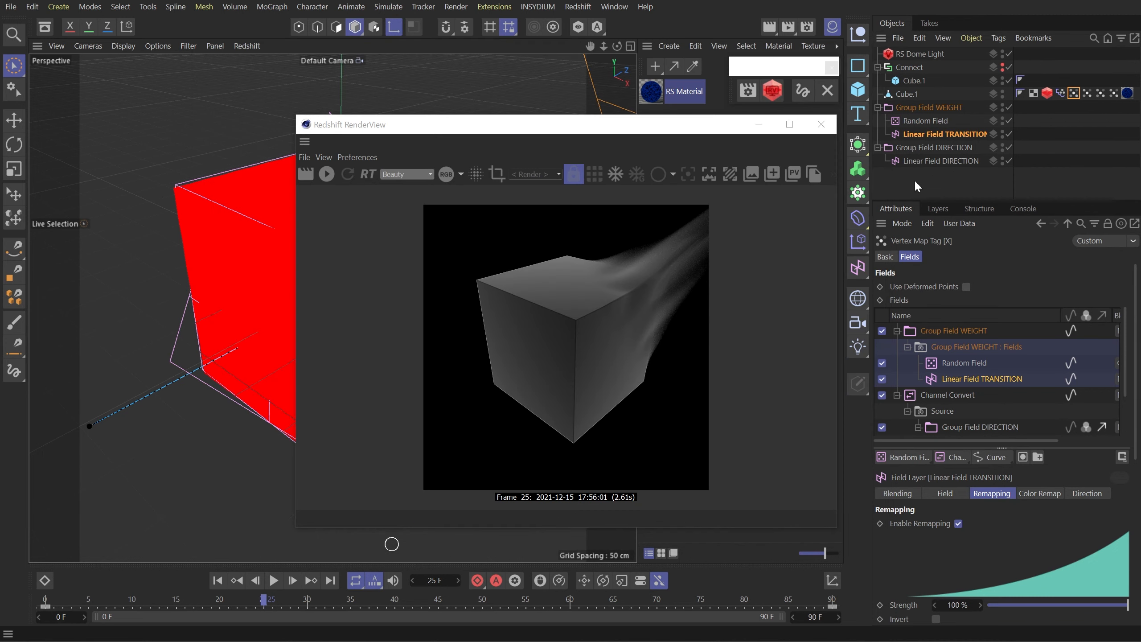
- Create a new group field and name it "Group Field DIRECTION AMPLIFY"
{"action": "left_click", "coordinate": [857, 267]}
{"action": "left_click", "coordinate": [991, 433]}
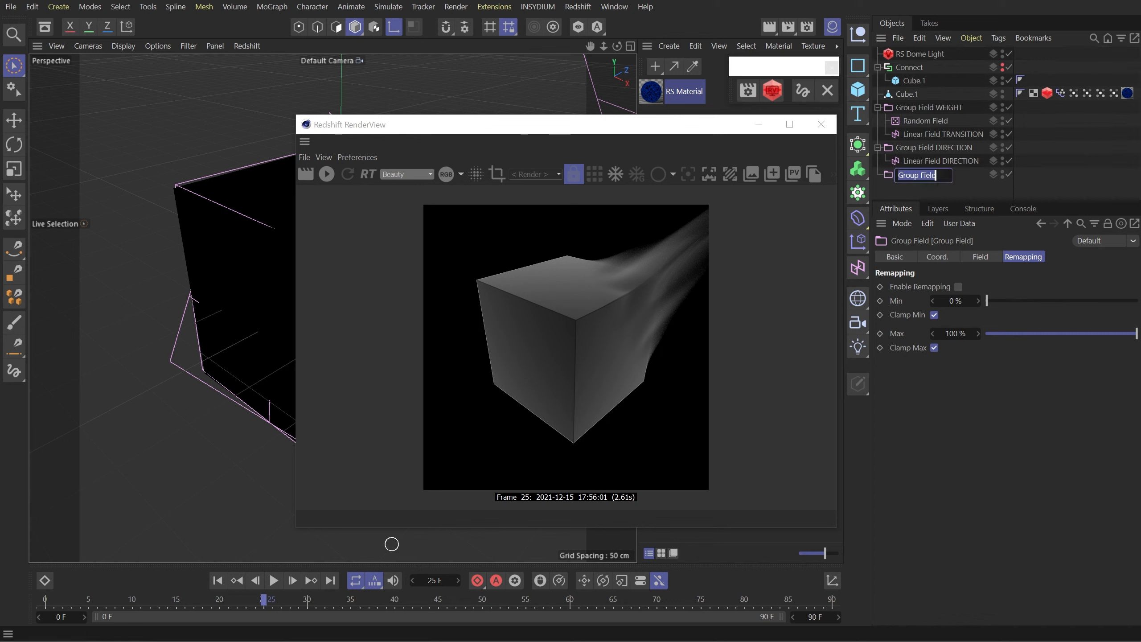
{"action": "double_click", "coordinate": [930, 175]}
{"action": "type", "text": "DIRECTION M"}
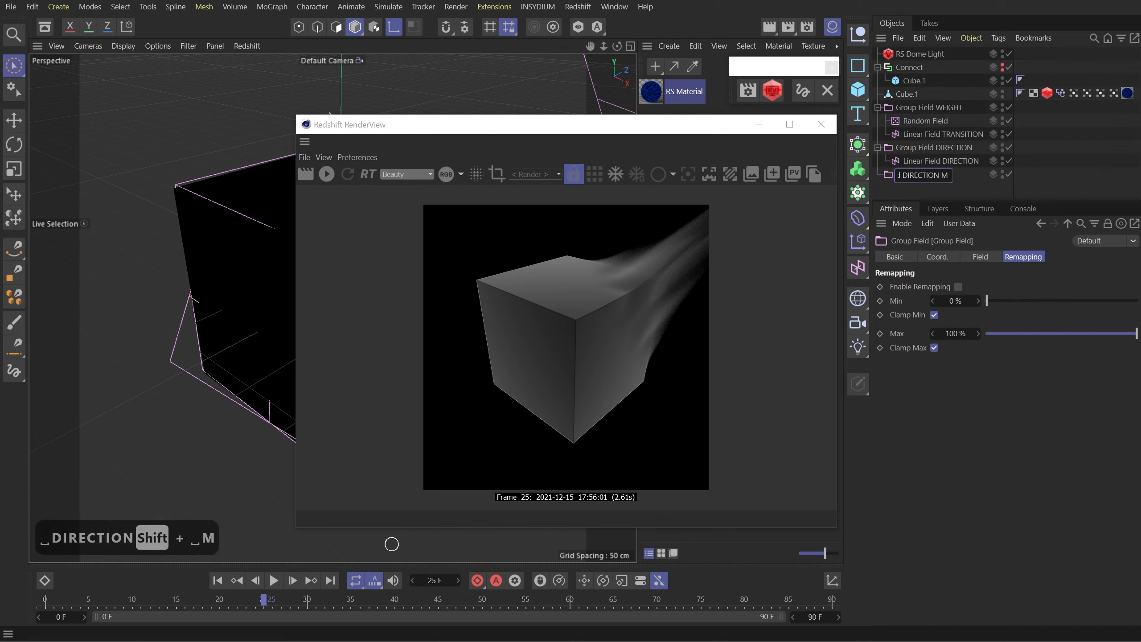
{"action": "key", "text": "BackSpace"}
{"action": "type", "text": "AMPLIFY"}
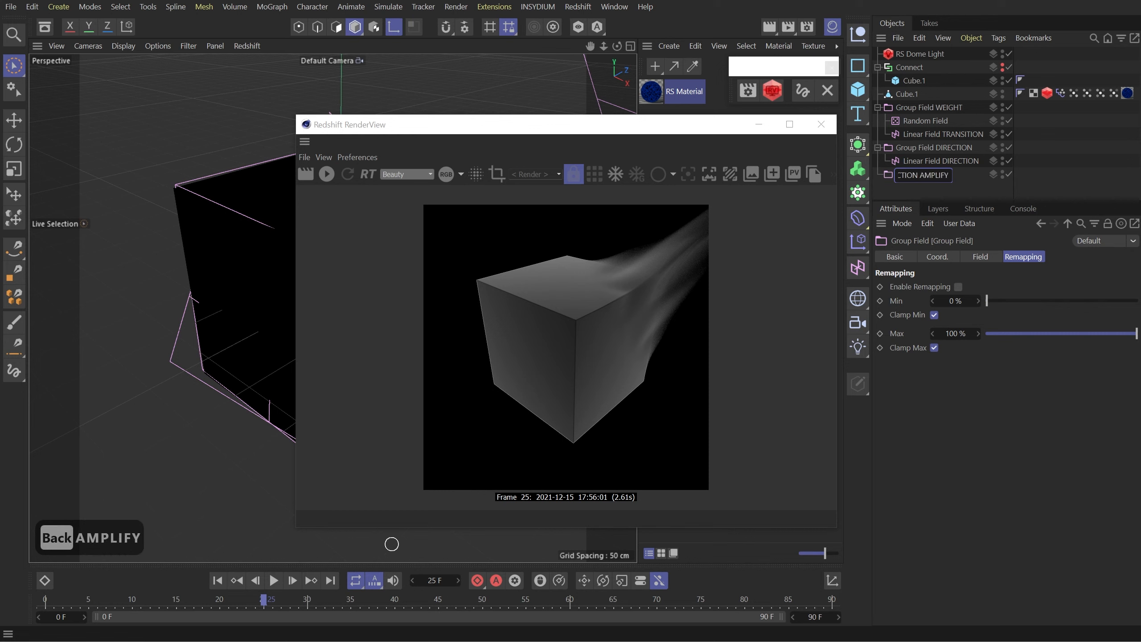
{"action": "key", "text": "Return"}
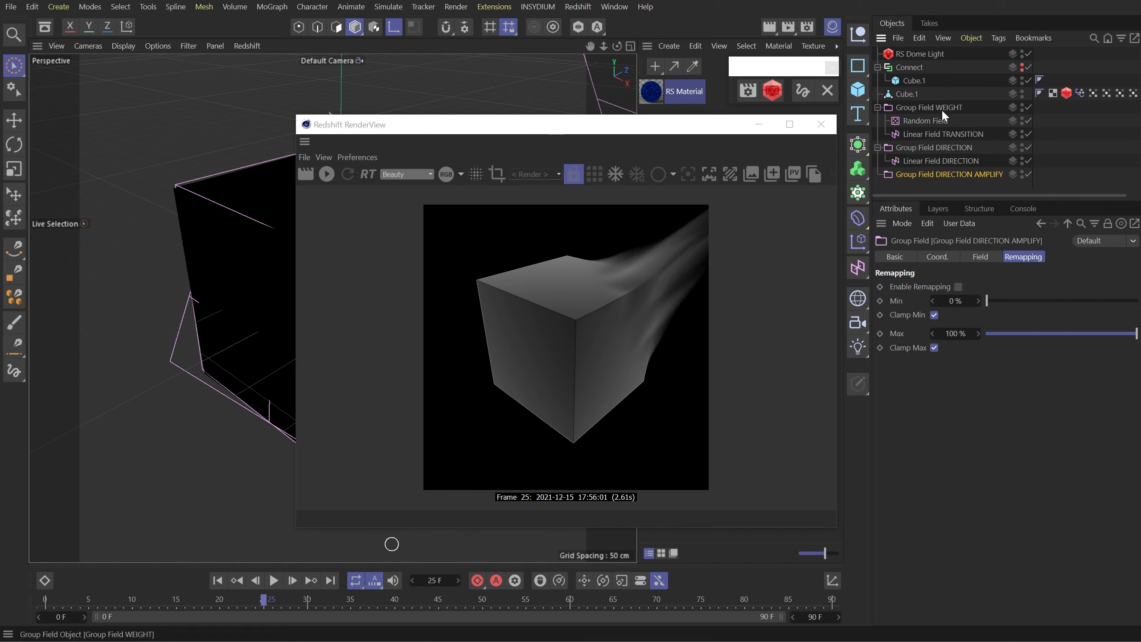
- Add Group Field WEIGHT to the DIRECTION AMPLIFY group's fields, with a Range Map layer above it whose Max Output is 200 %
{"action": "left_click", "coordinate": [990, 256]}
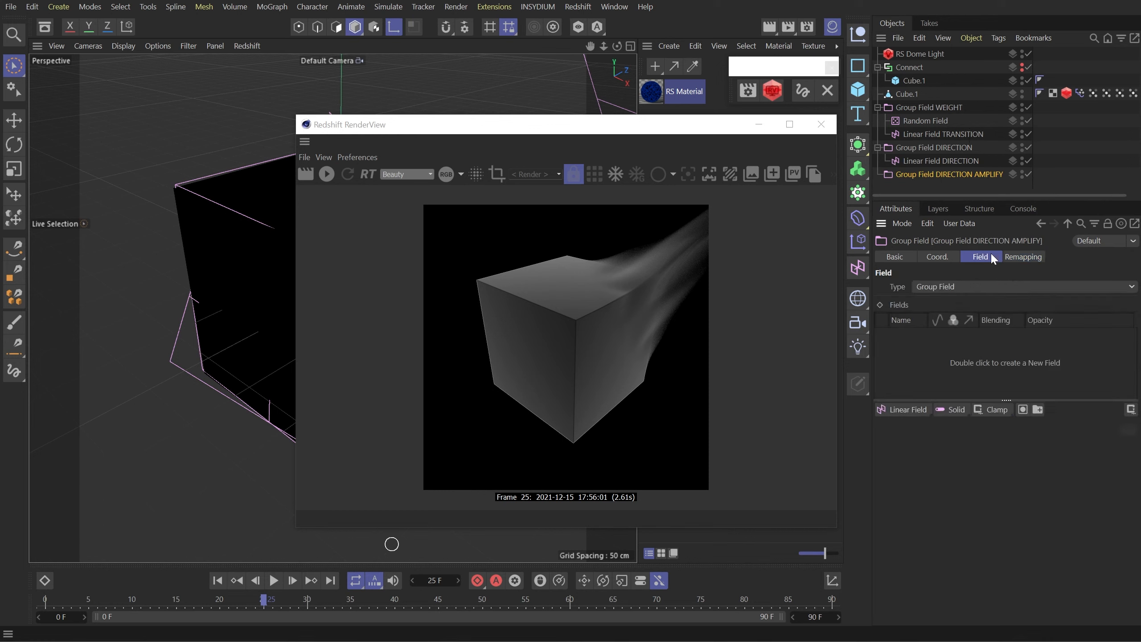
{"action": "left_click_drag", "start_coordinate": [929, 107], "coordinate": [1008, 337]}
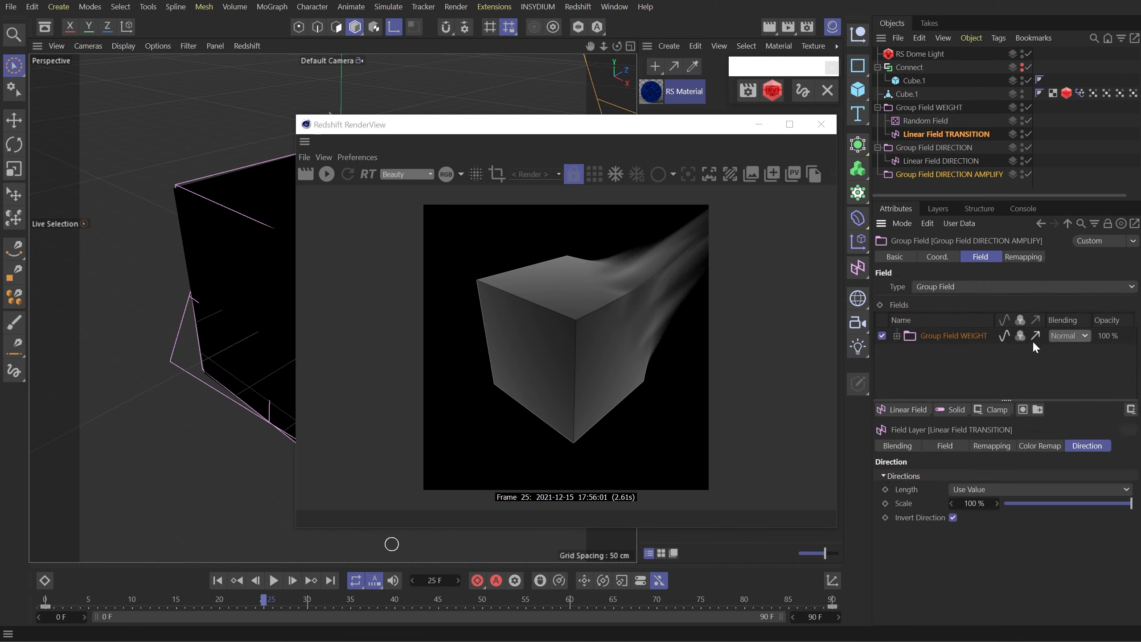
{"action": "left_click", "coordinate": [993, 409]}
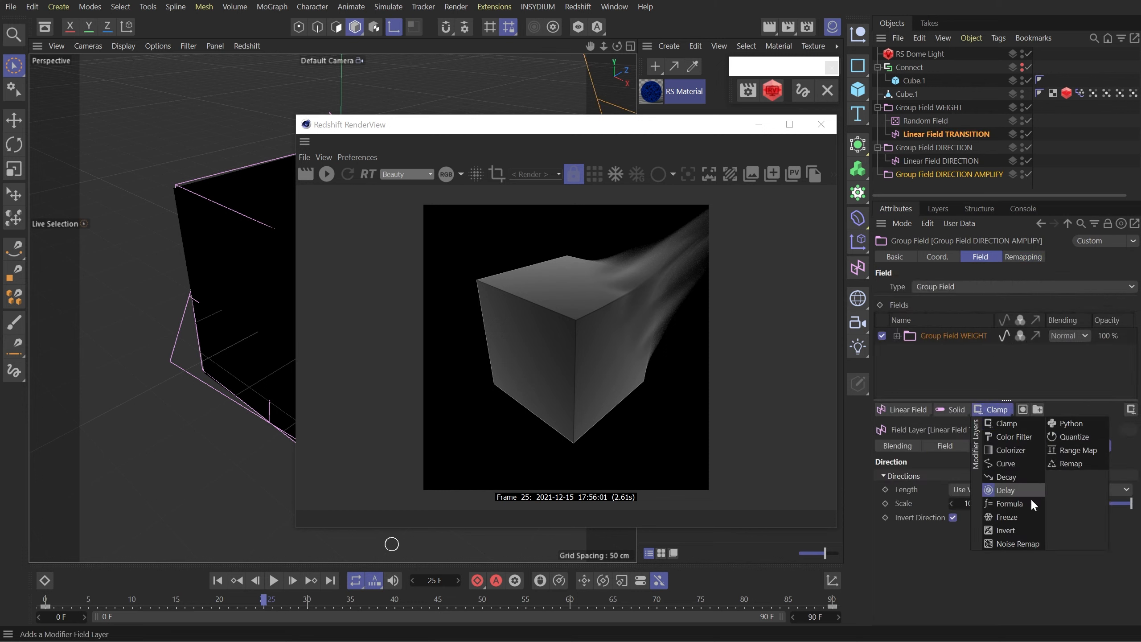
{"action": "left_click", "coordinate": [1078, 447]}
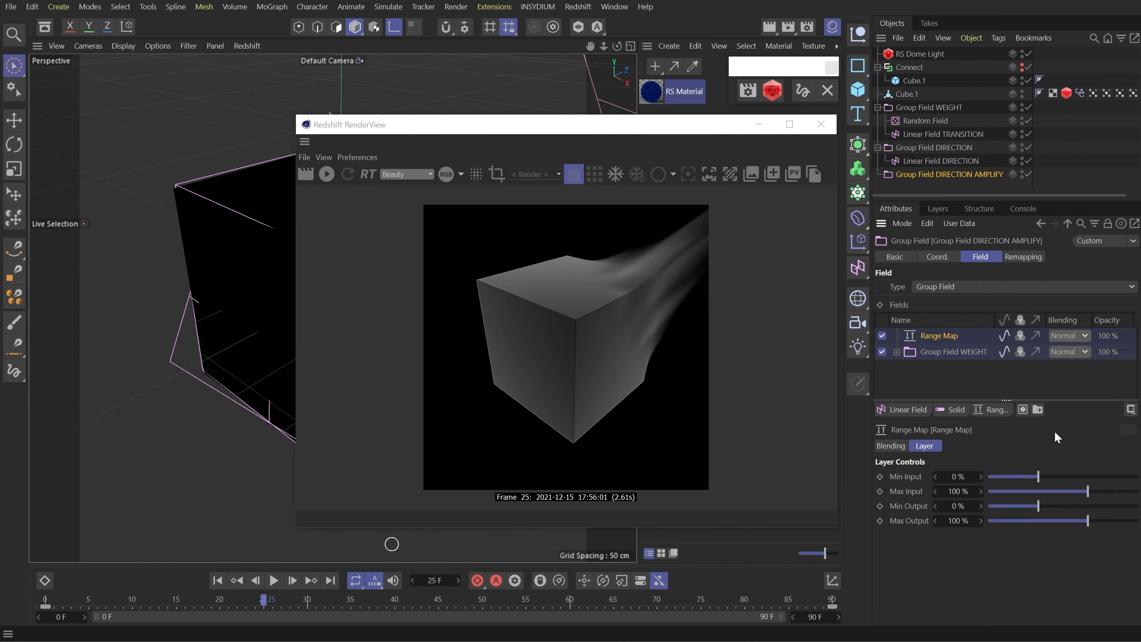
{"action": "left_click", "coordinate": [956, 521]}
{"action": "type", "text": "200"}
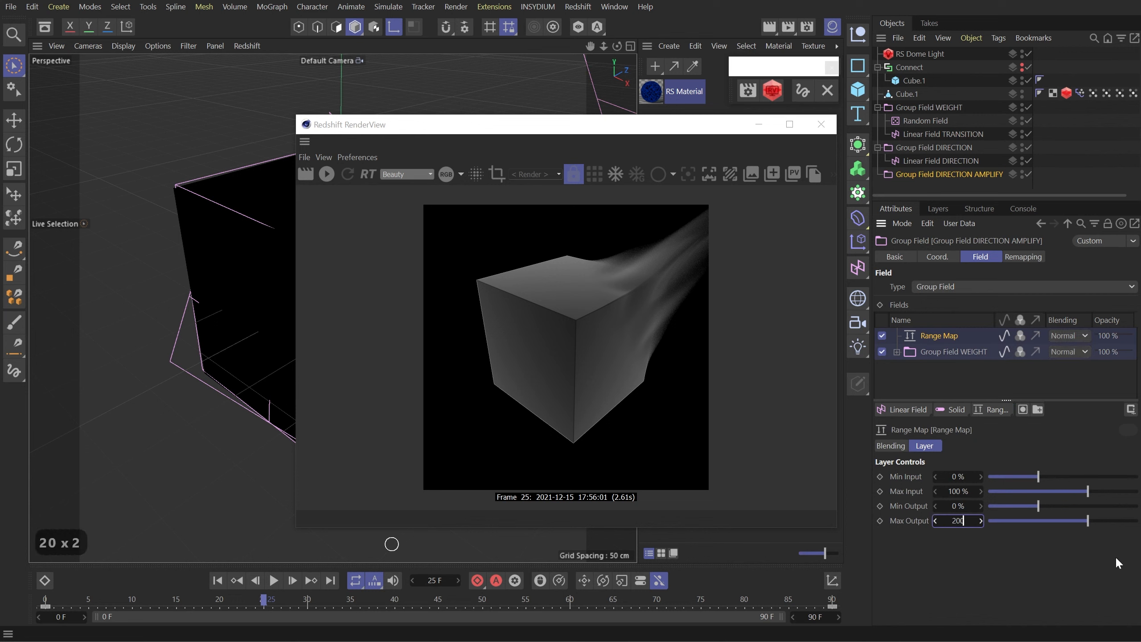
{"action": "key", "text": "Return"}
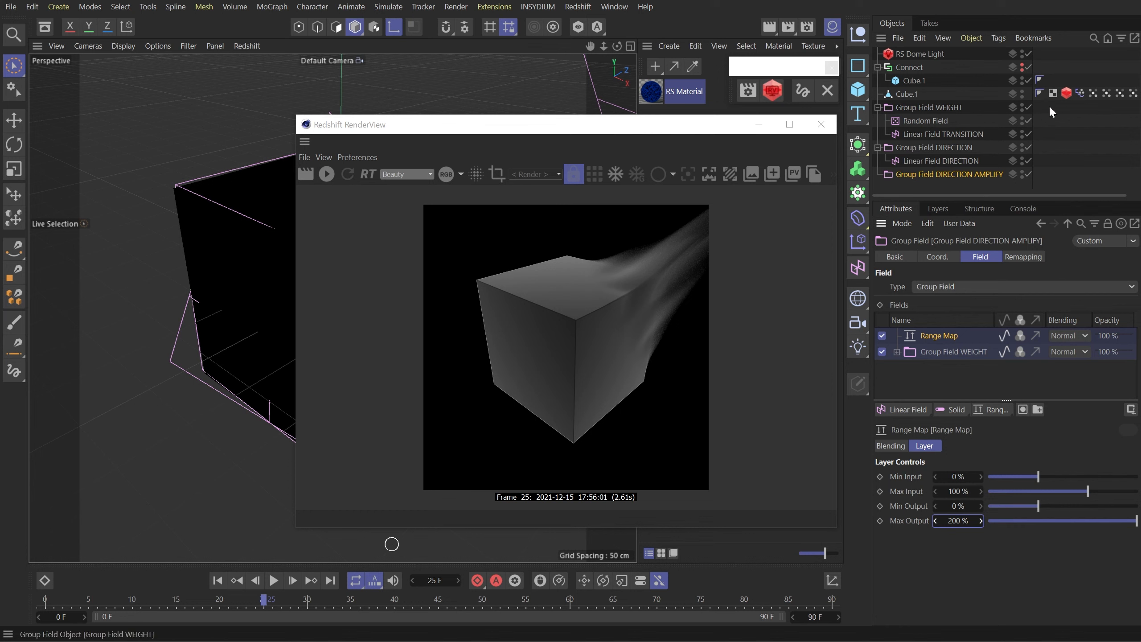
- Replace Group Field WEIGHT with Group Field DIRECTION AMPLIFY in Cube.1's X, Y and Z vertex map tags
{"action": "left_click", "coordinate": [1094, 93]}
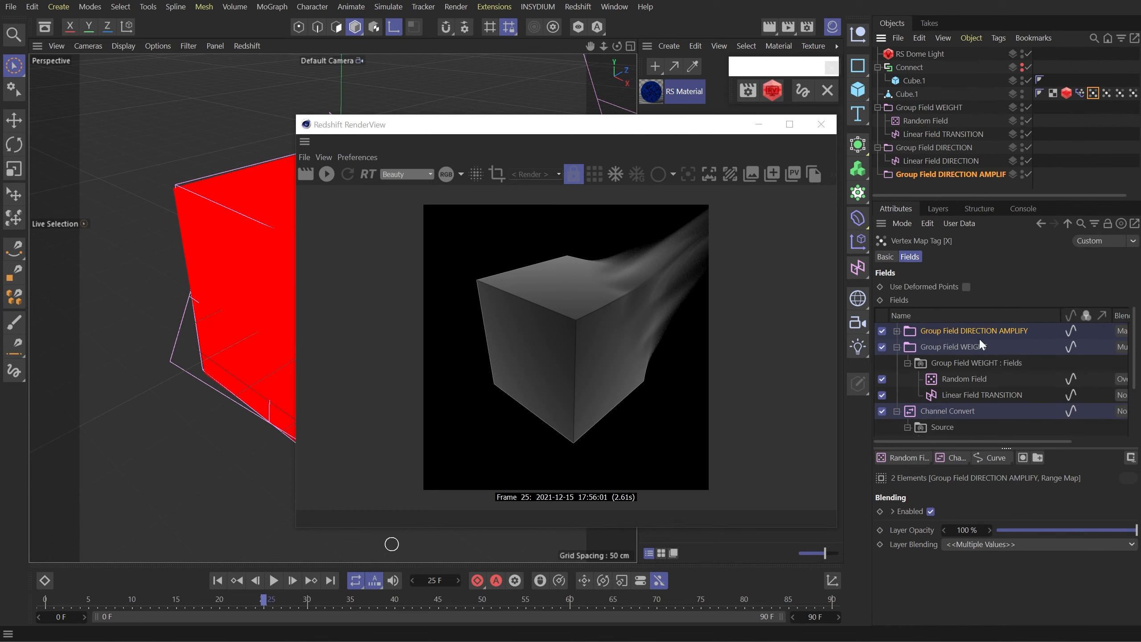
{"action": "left_click", "coordinate": [966, 325]}
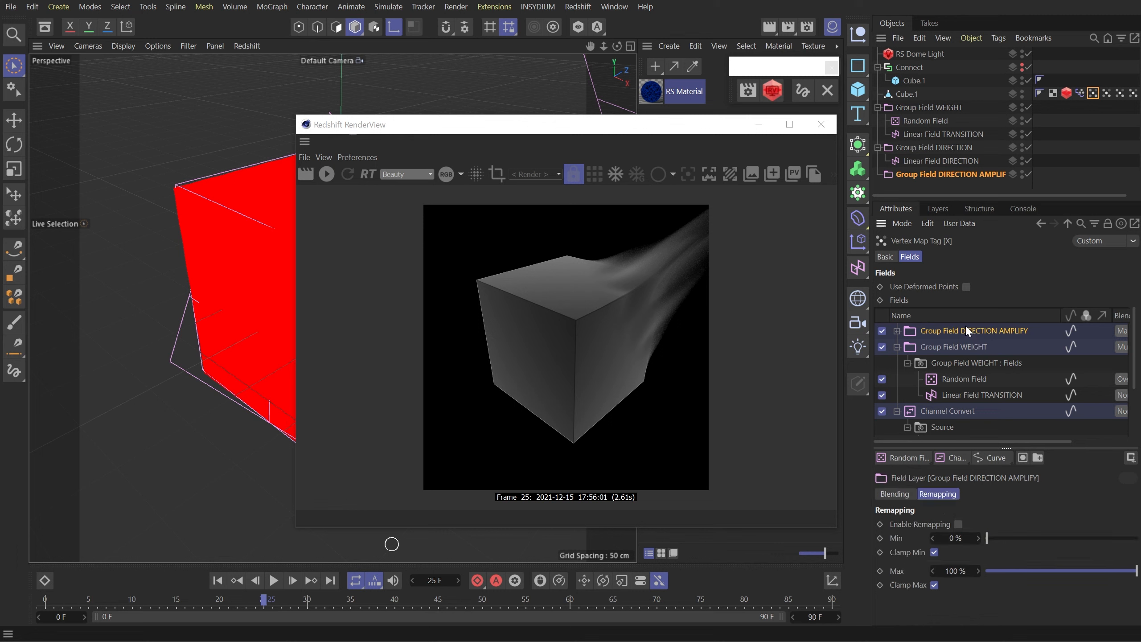
{"action": "key", "text": "Delete"}
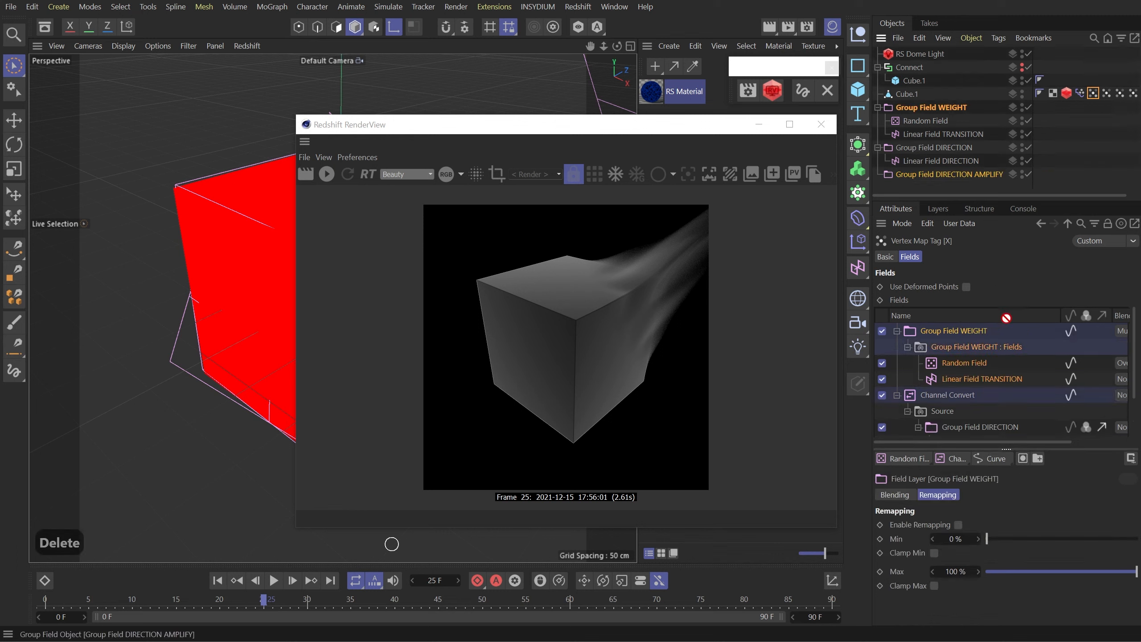
{"action": "key", "text": "ctrl+z"}
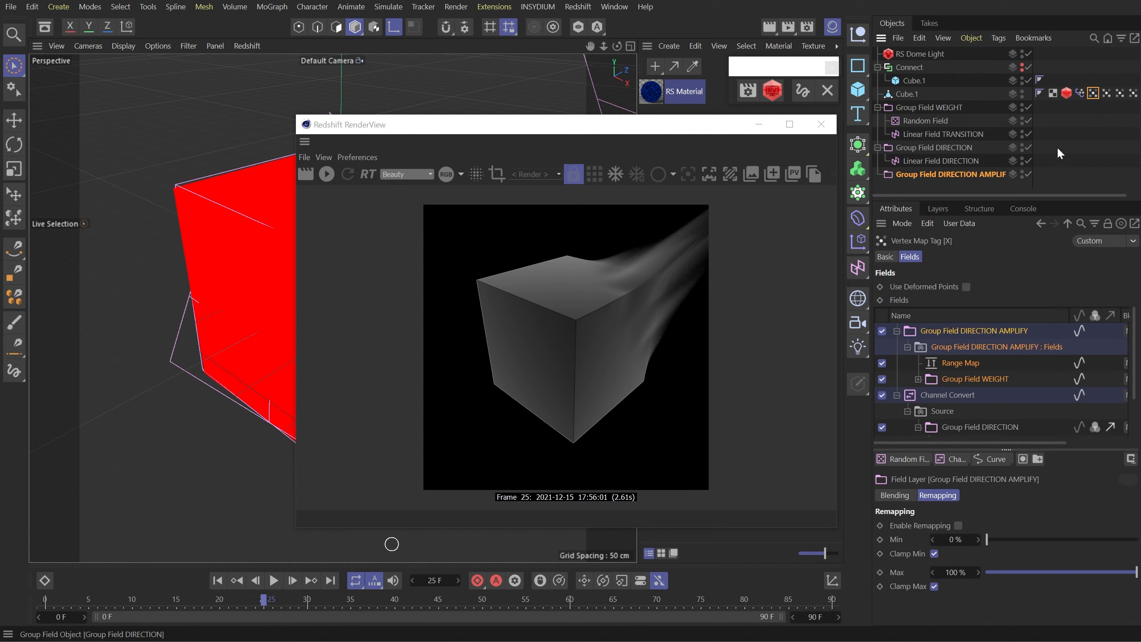
{"action": "left_click", "coordinate": [1107, 93]}
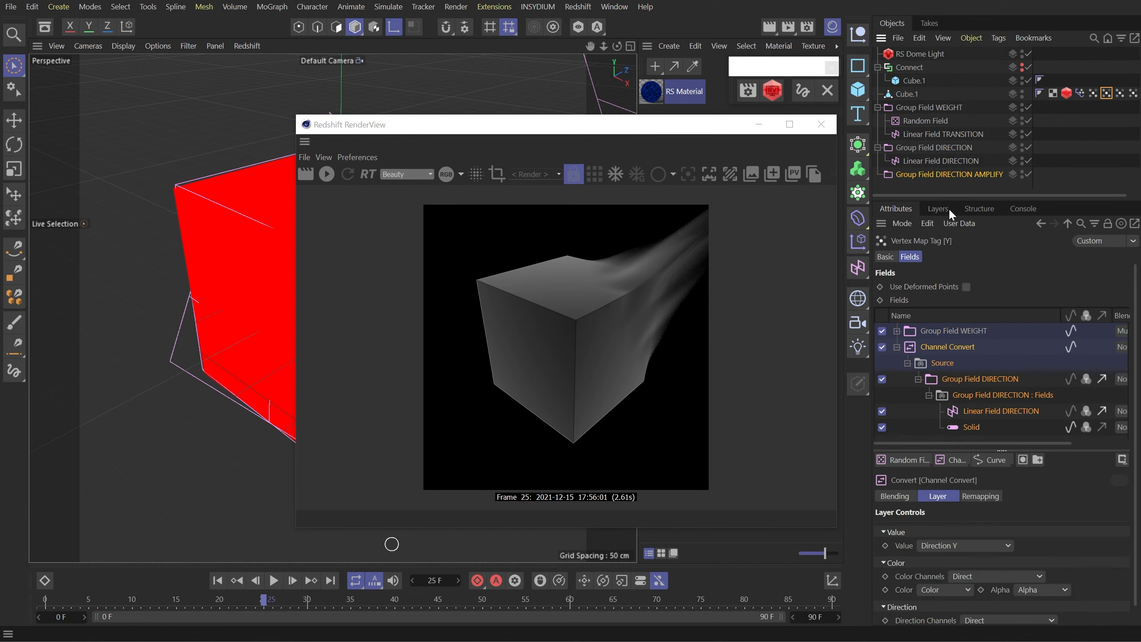
{"action": "left_click_drag", "start_coordinate": [967, 180], "coordinate": [960, 336]}
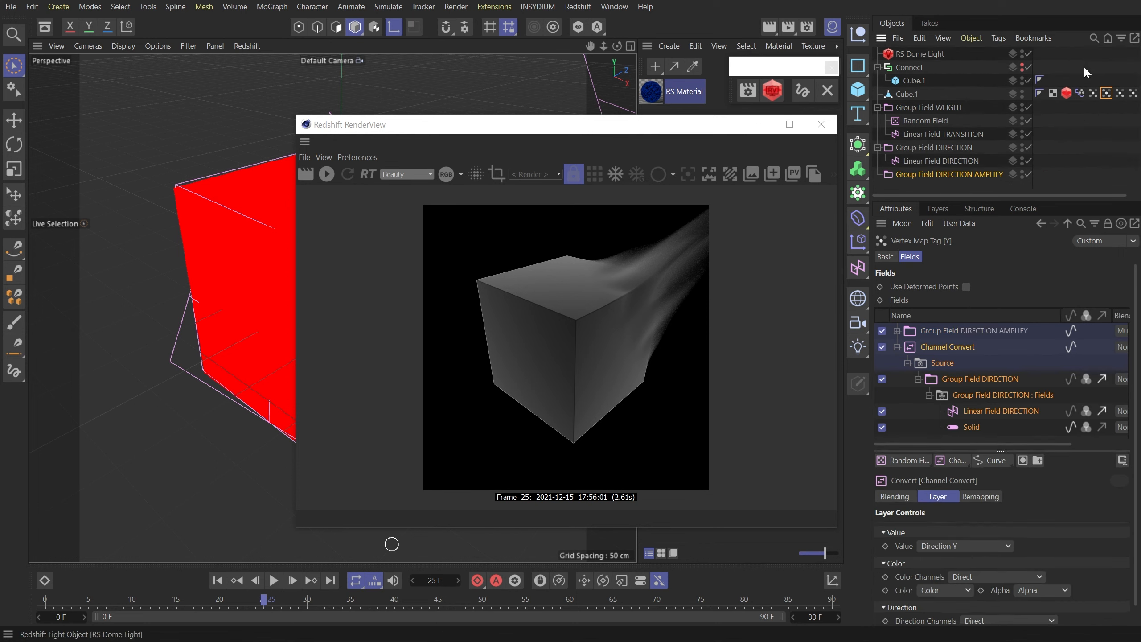
{"action": "left_click", "coordinate": [1120, 93]}
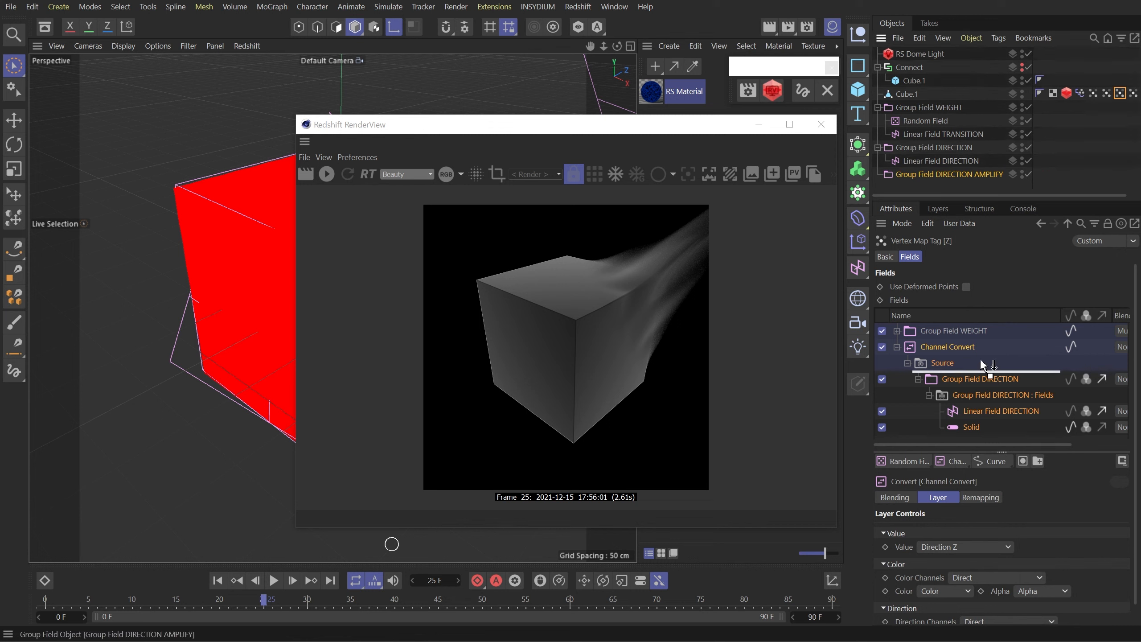
{"action": "left_click", "coordinate": [1133, 93]}
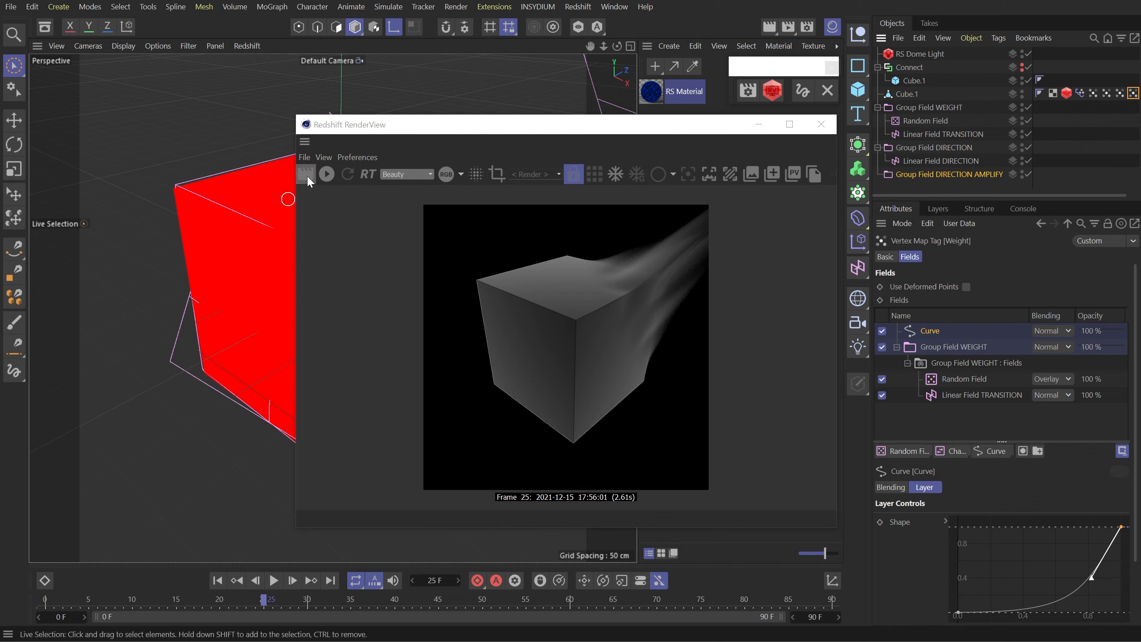
- Render frame 90 with the Range Map's Max Output at 300 %, including a view from farther away
{"action": "left_click_drag", "start_coordinate": [770, 601], "coordinate": [834, 600]}
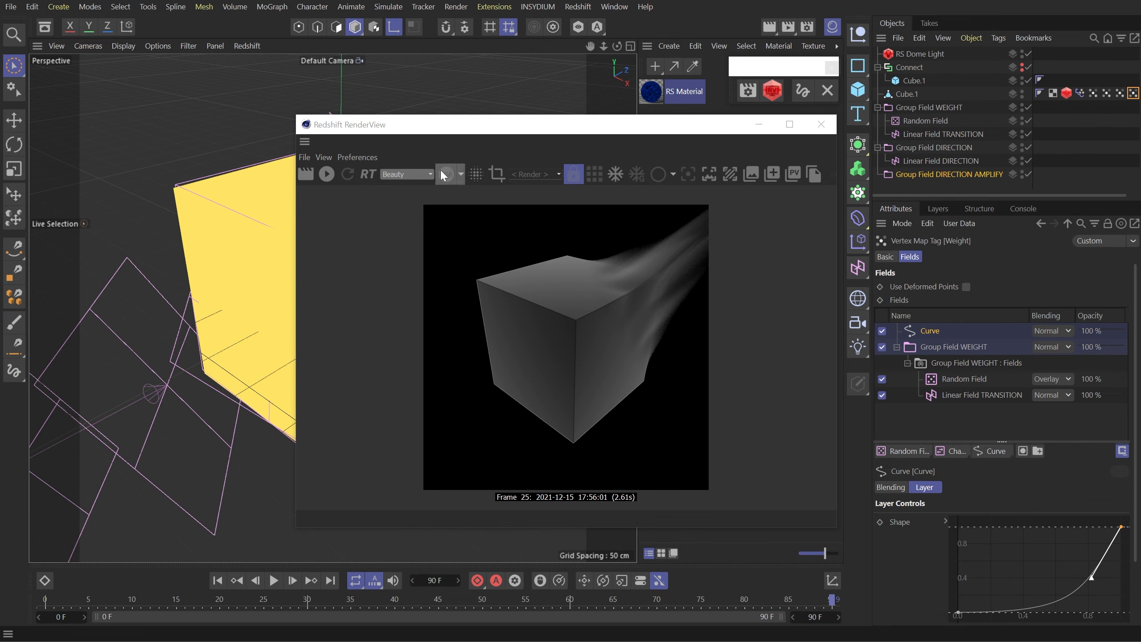
{"action": "left_click", "coordinate": [327, 174]}
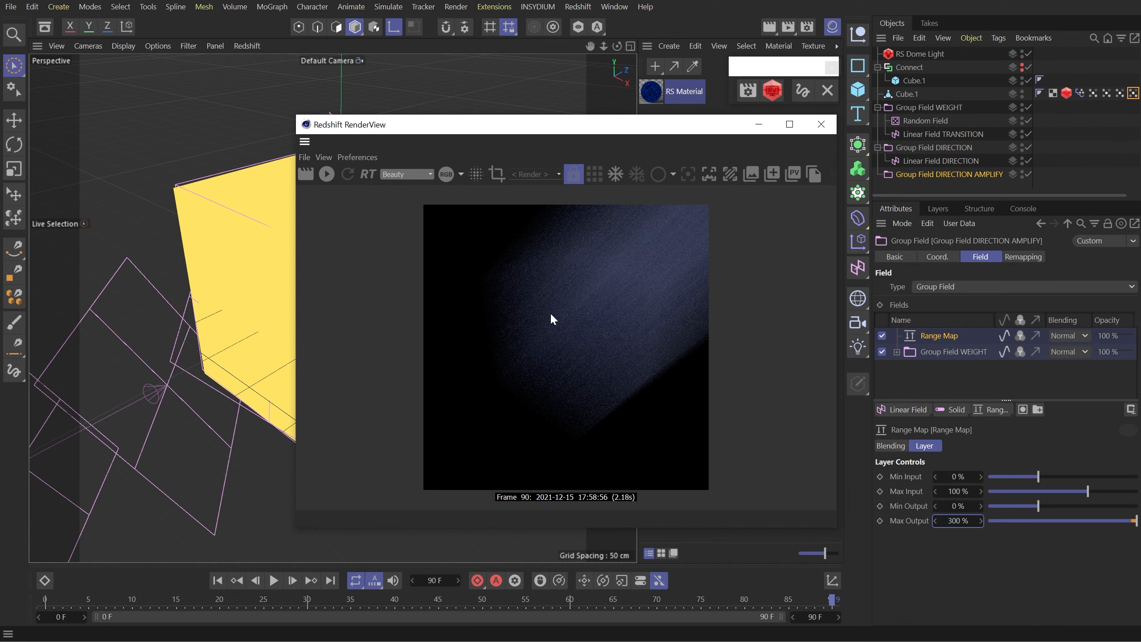
{"action": "scroll", "coordinate": [132, 292], "scroll_direction": "down", "scroll_amount": 8}
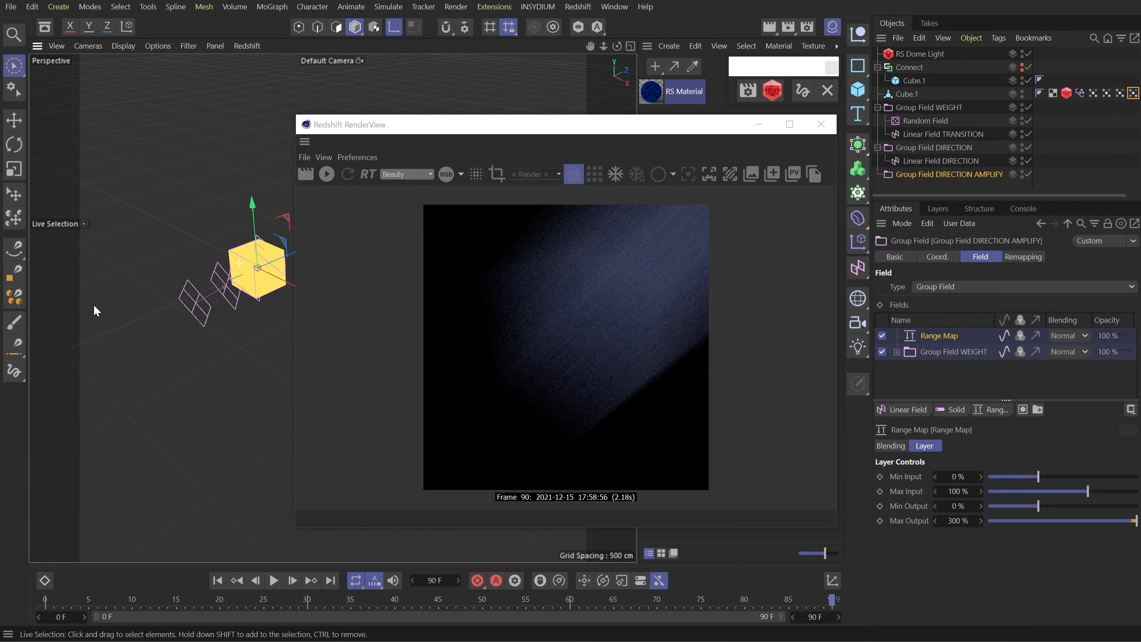
{"action": "middle_click_drag", "start_coordinate": [234, 286], "coordinate": [240, 324], "text": "alt"}
{"action": "left_click", "coordinate": [309, 176]}
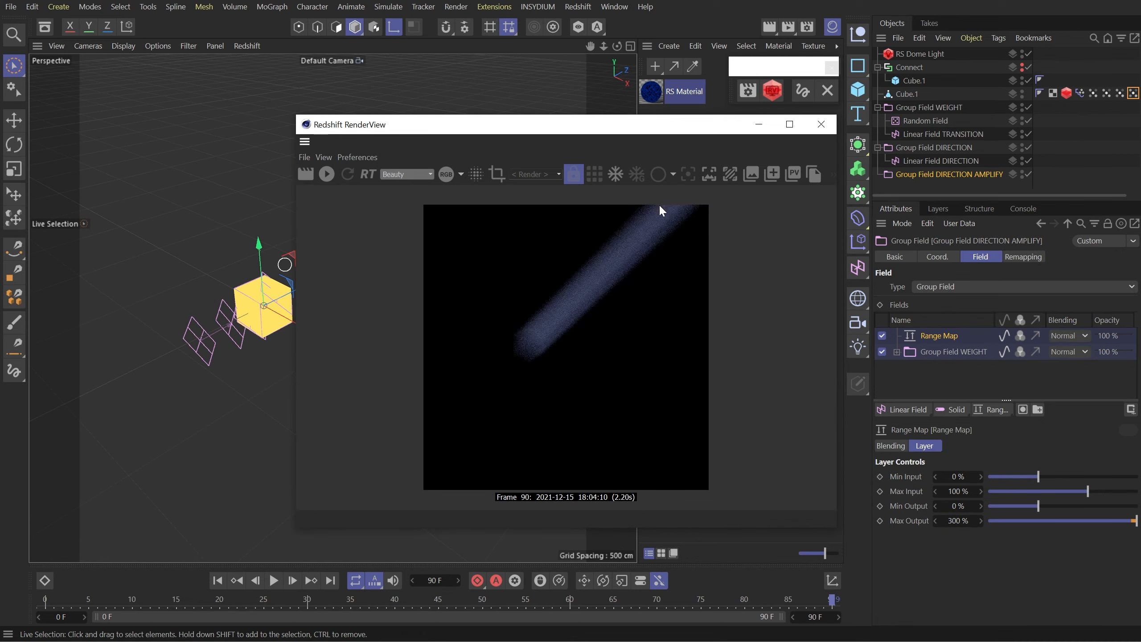
- Set the Range Map's Max Output to 100 %, close the RenderView, and restore the closer camera view of the cube
{"action": "left_click", "coordinate": [958, 520]}
{"action": "type", "text": "100"}
{"action": "key", "text": "Return"}
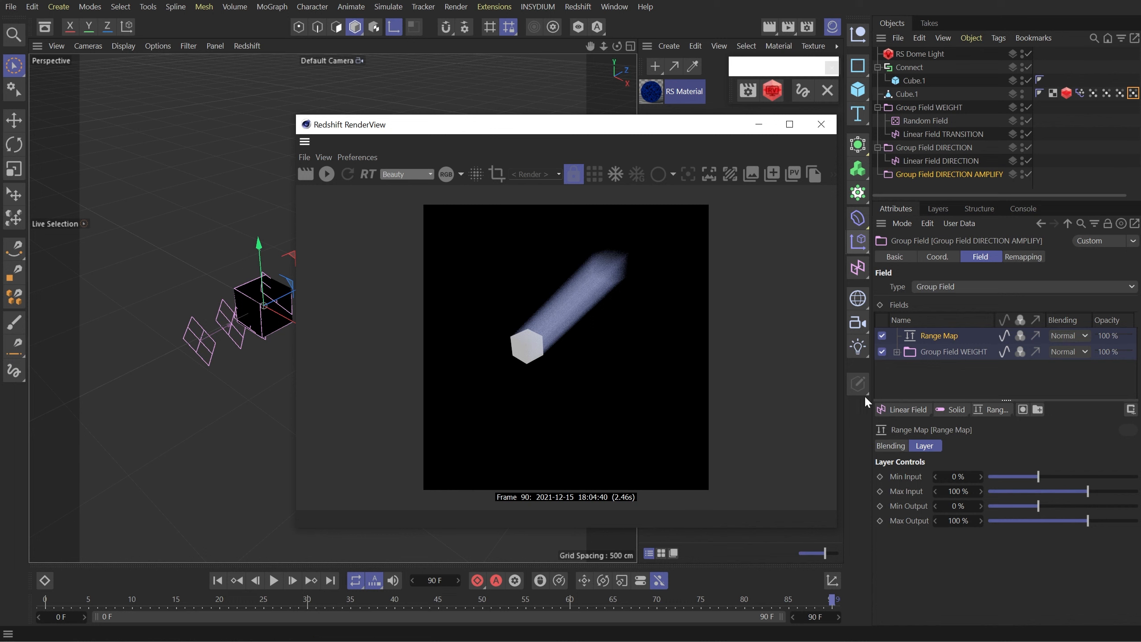
{"action": "left_click", "coordinate": [821, 124]}
{"action": "key", "text": "ctrl+shift+z"}
{"action": "key", "text": "ctrl+shift+z"}
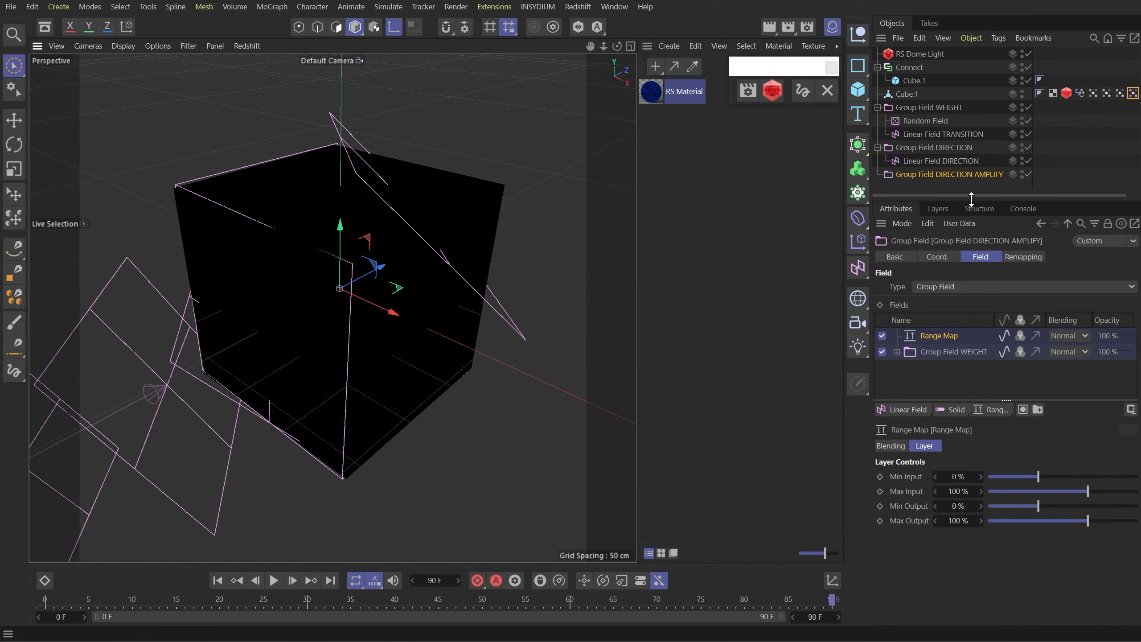
- Collapse the field group hierarchies and disable the colour channel of Linear Field TRANSITION in Group Field WEIGHT
{"action": "left_click_drag", "start_coordinate": [970, 198], "coordinate": [971, 276]}
{"action": "left_click", "coordinate": [932, 107]}
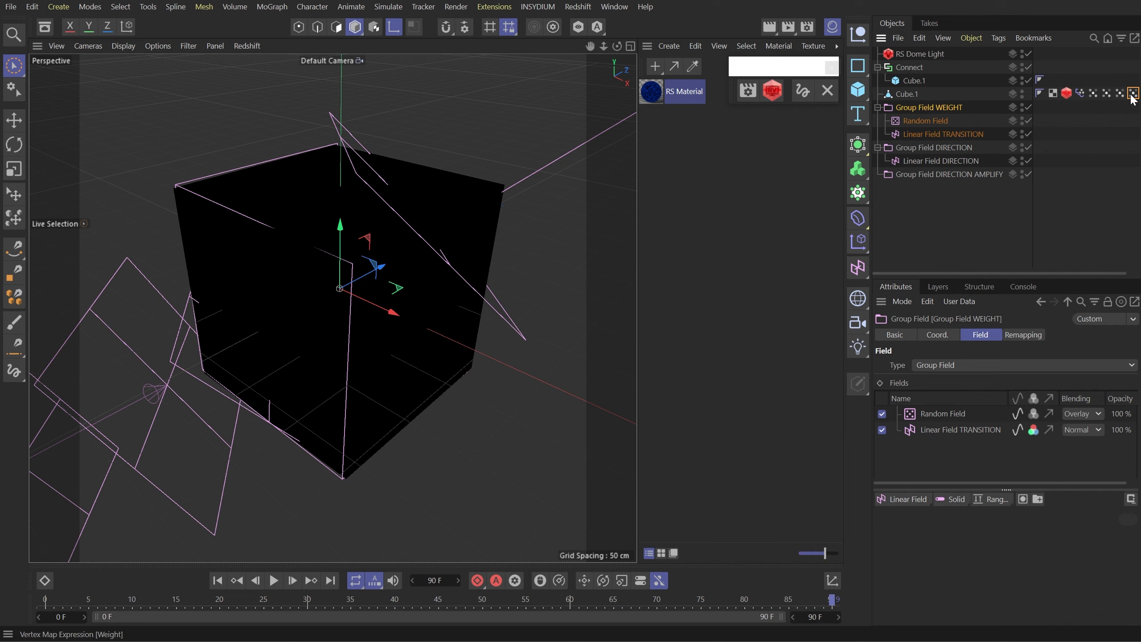
{"action": "left_click_drag", "start_coordinate": [877, 108], "coordinate": [878, 147]}
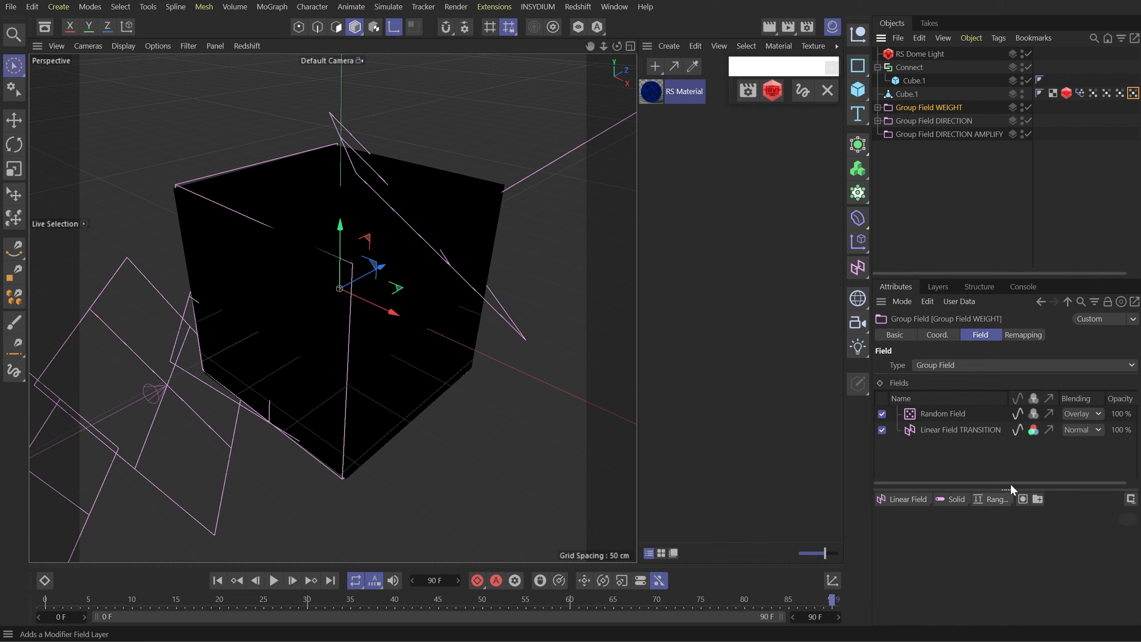
{"action": "left_click", "coordinate": [1033, 430]}
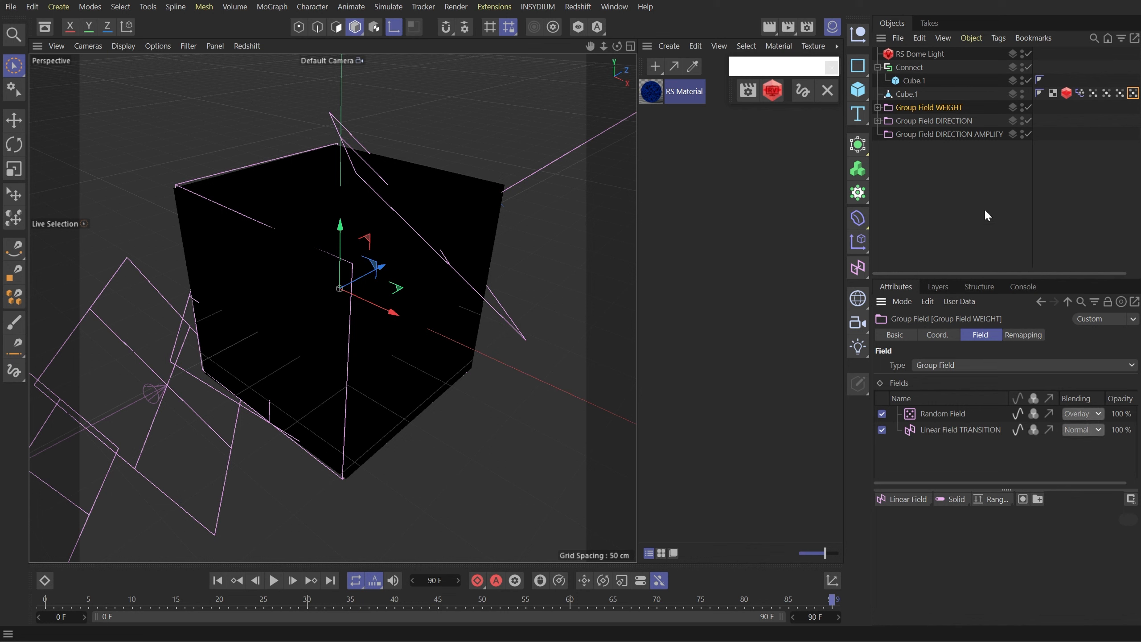
- Set the direction of Linear Field DIRECTION to X-
{"action": "left_click", "coordinate": [877, 121]}
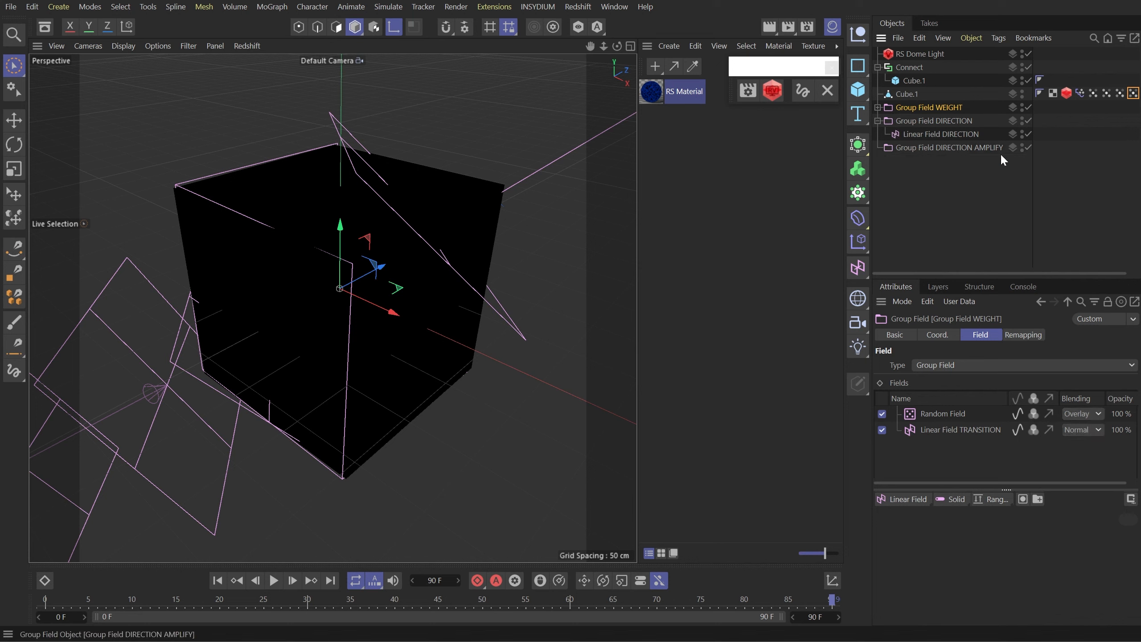
{"action": "left_click", "coordinate": [956, 135]}
{"action": "key", "text": "r"}
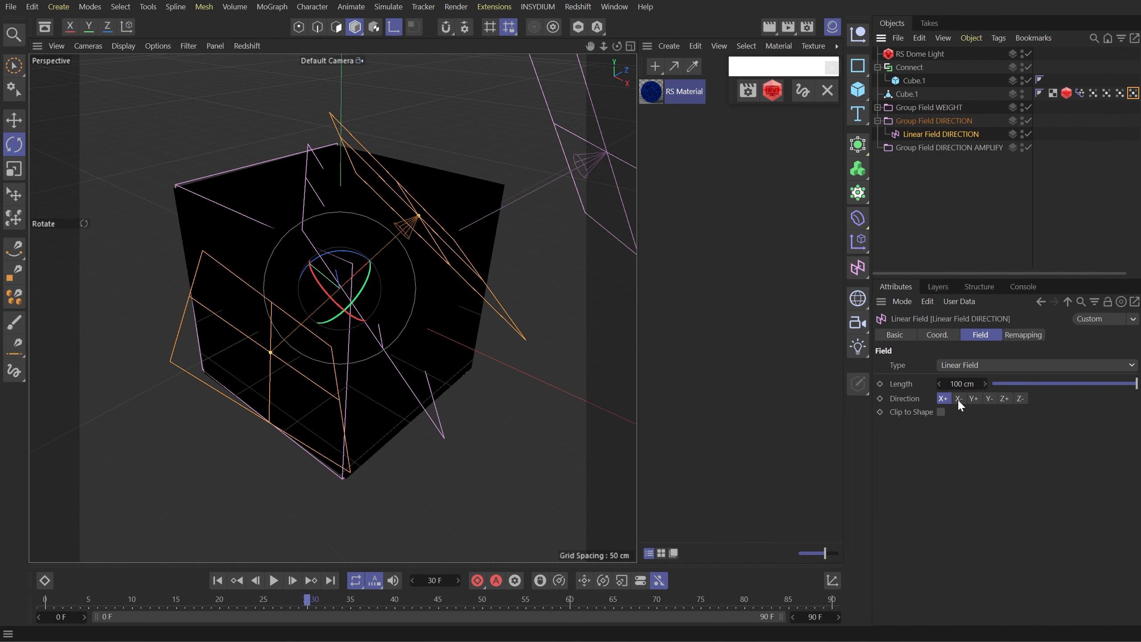
{"action": "left_click", "coordinate": [958, 398]}
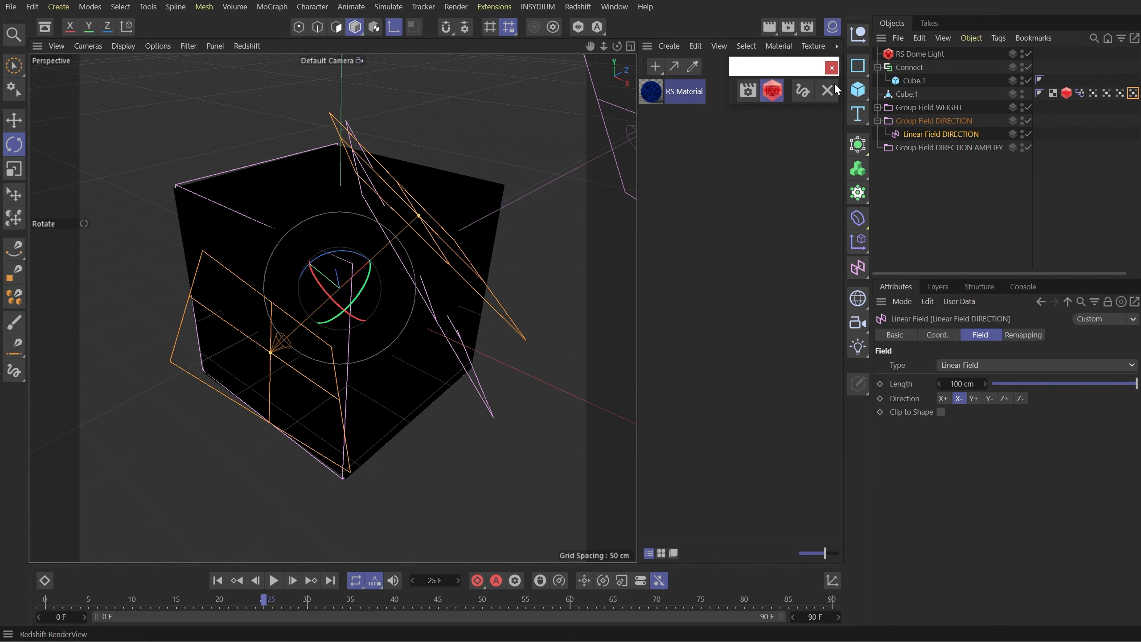
- Hide the Connect object in the viewport and in the render, and render the cube at frames 25 and 50
{"action": "left_click_drag", "start_coordinate": [878, 77], "coordinate": [450, 94]}
{"action": "left_click", "coordinate": [353, 145]}
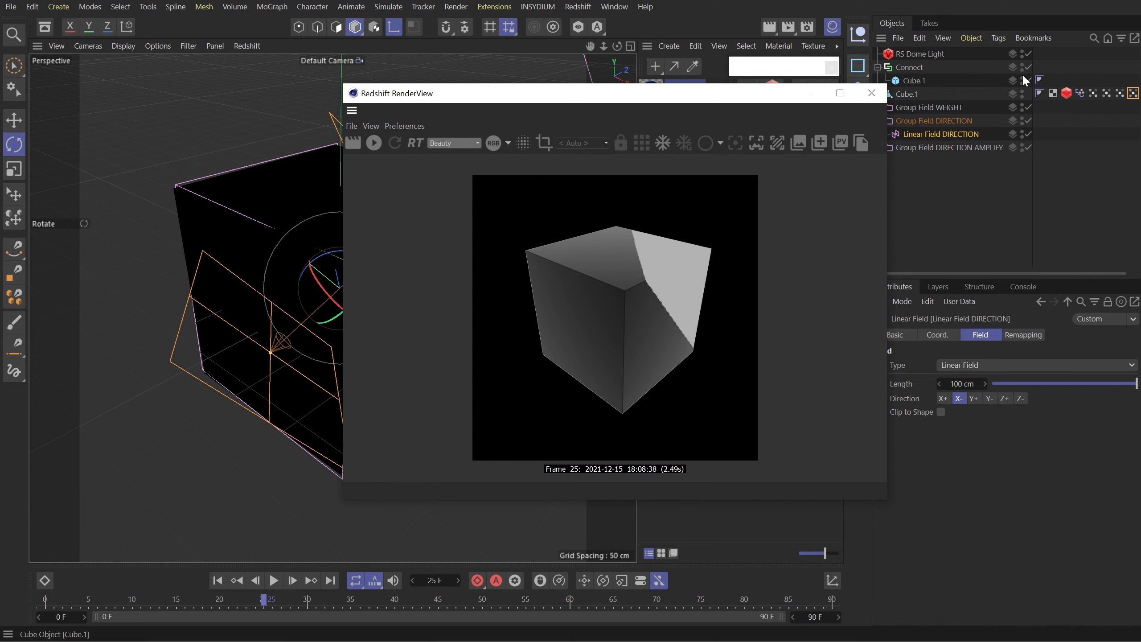
{"action": "left_click", "coordinate": [1022, 69]}
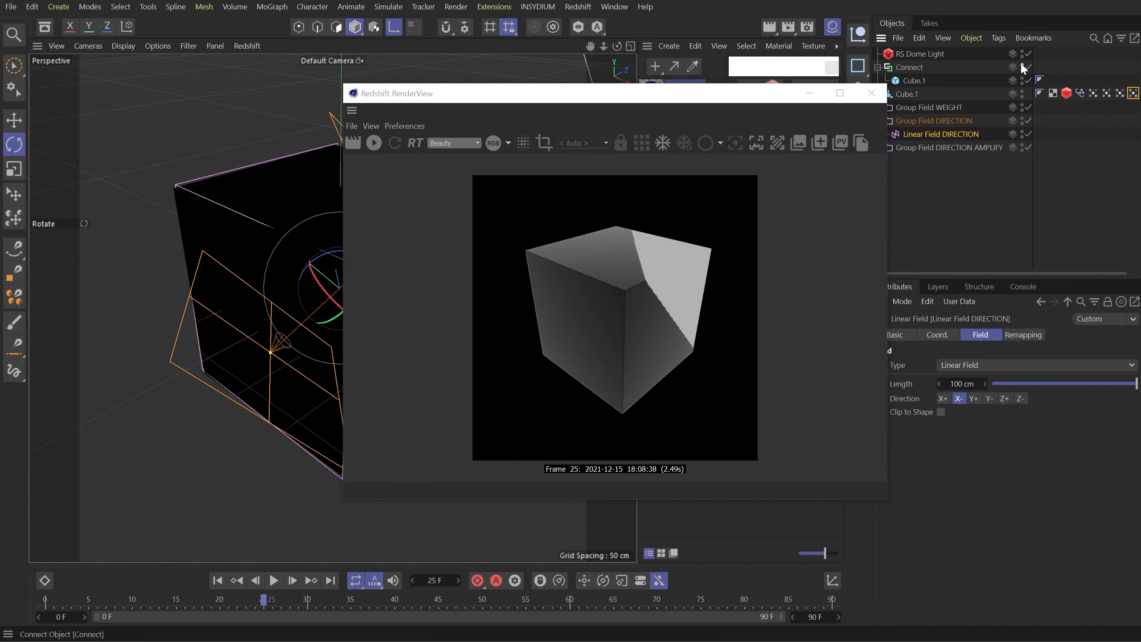
{"action": "left_click", "coordinate": [1022, 65]}
{"action": "left_click", "coordinate": [354, 143]}
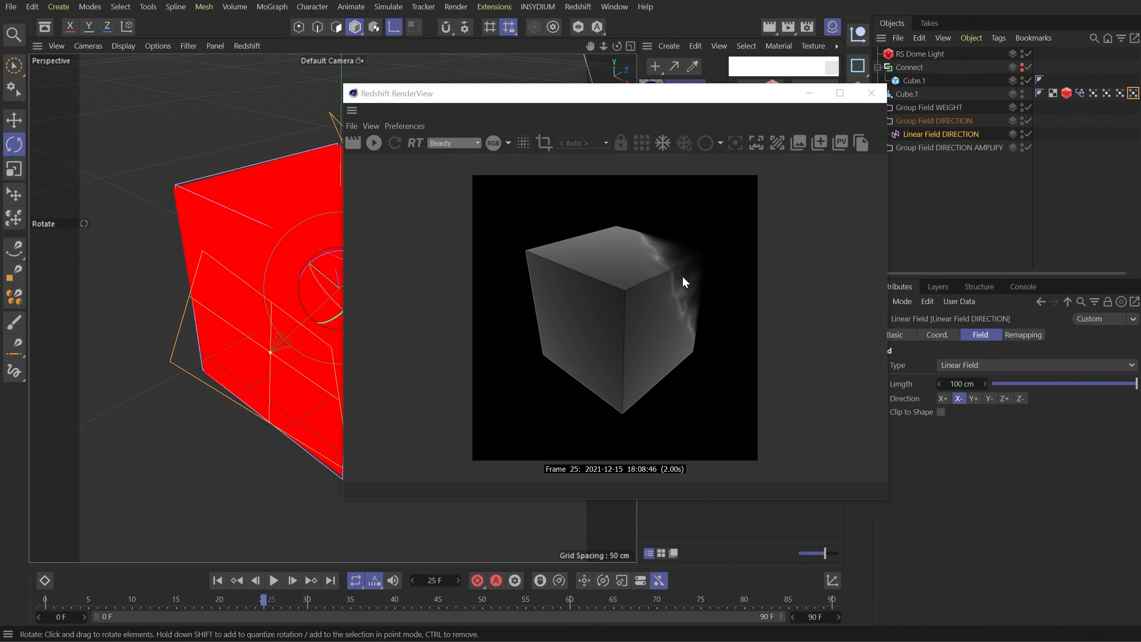
{"action": "left_click", "coordinate": [482, 600]}
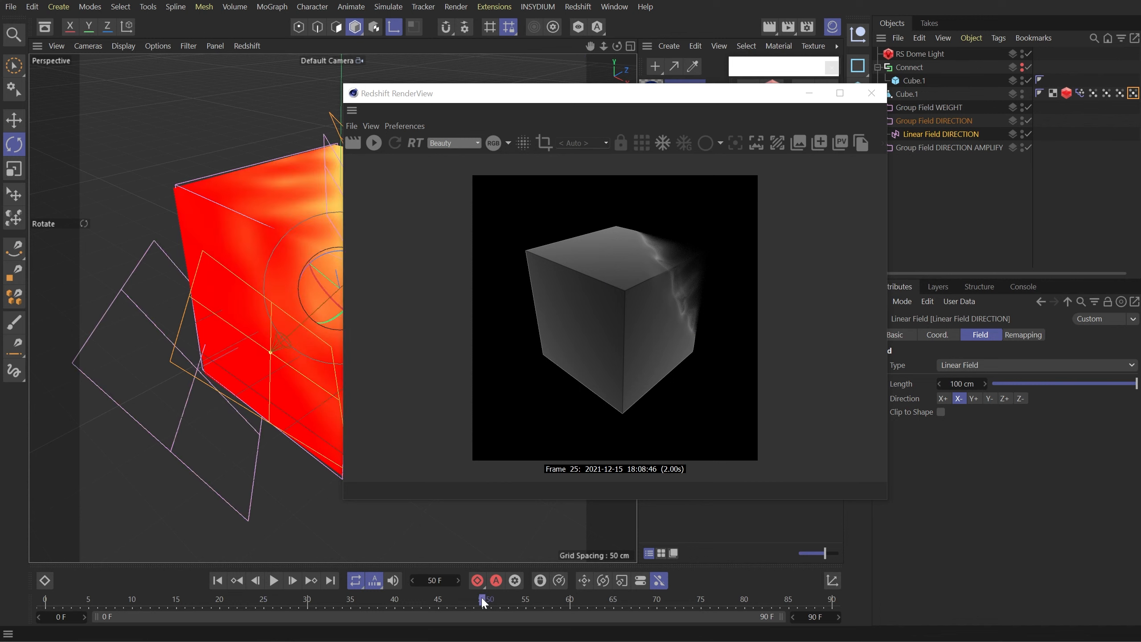
{"action": "left_click", "coordinate": [353, 147]}
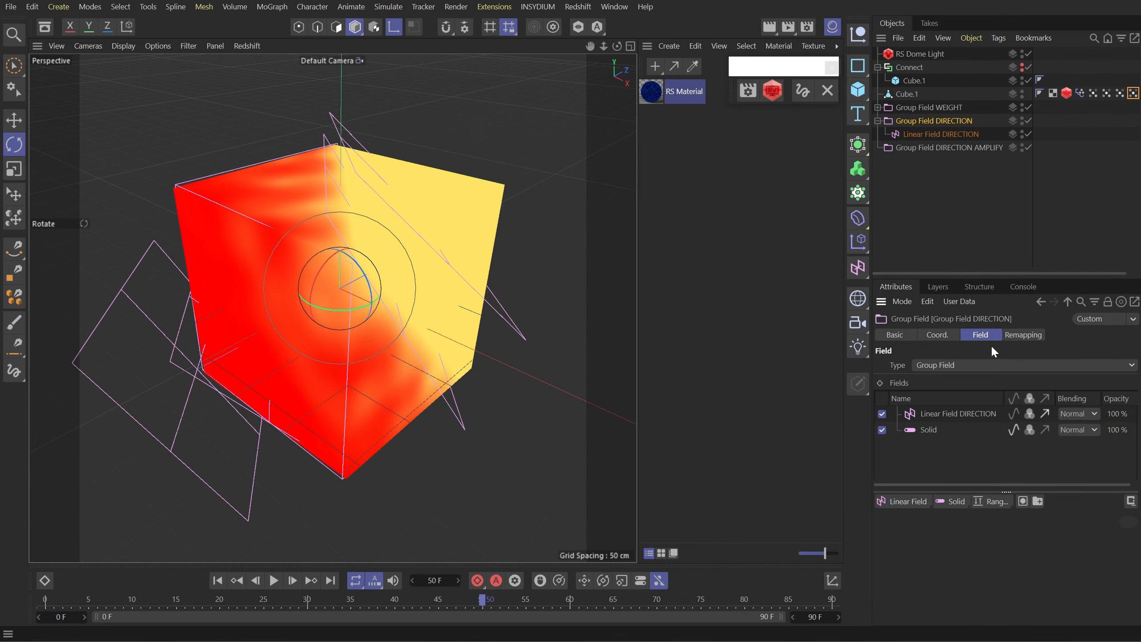
- Add a Spherical Field to Group Field DIRECTION, disable the Linear Field DIRECTION layer, and set the new layer's blending to Normal
{"action": "left_click", "coordinate": [908, 501]}
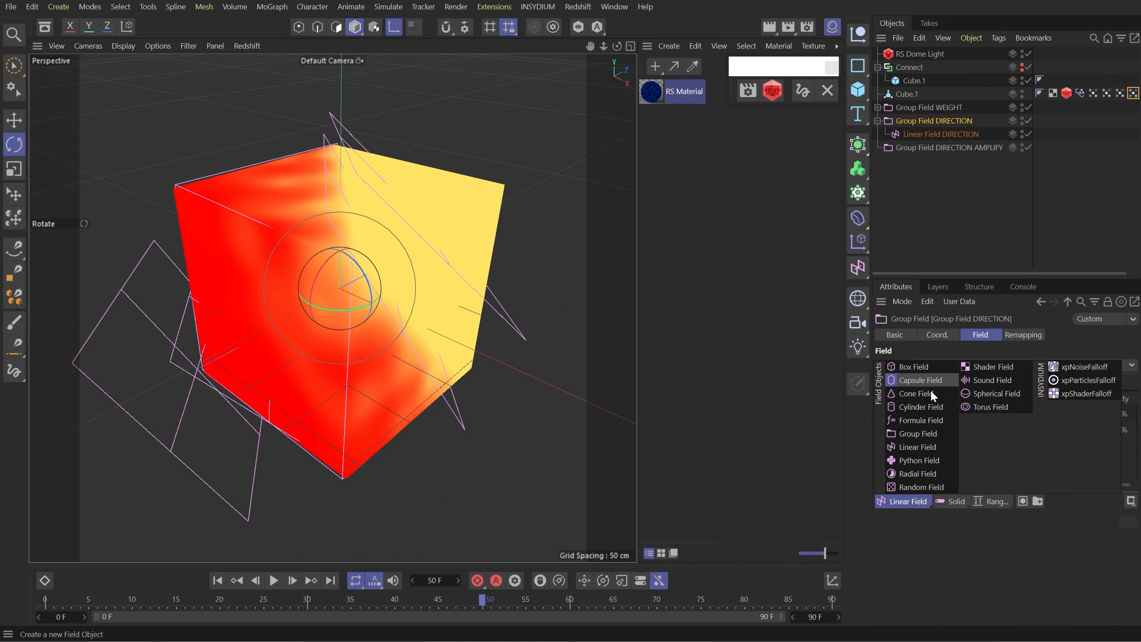
{"action": "left_click", "coordinate": [990, 392]}
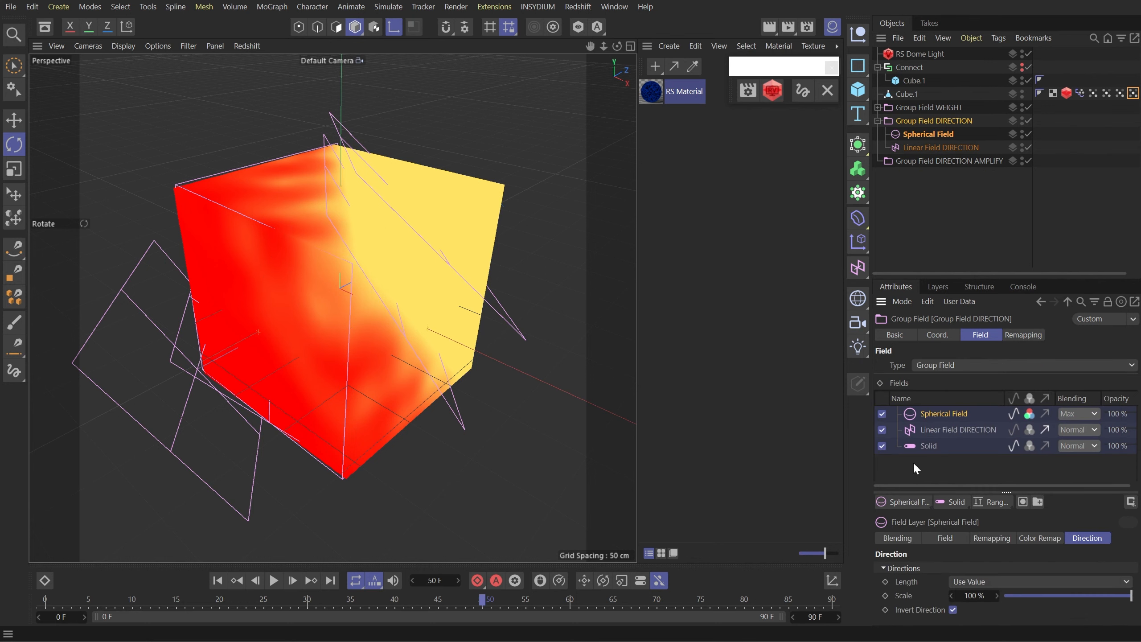
{"action": "left_click", "coordinate": [882, 430]}
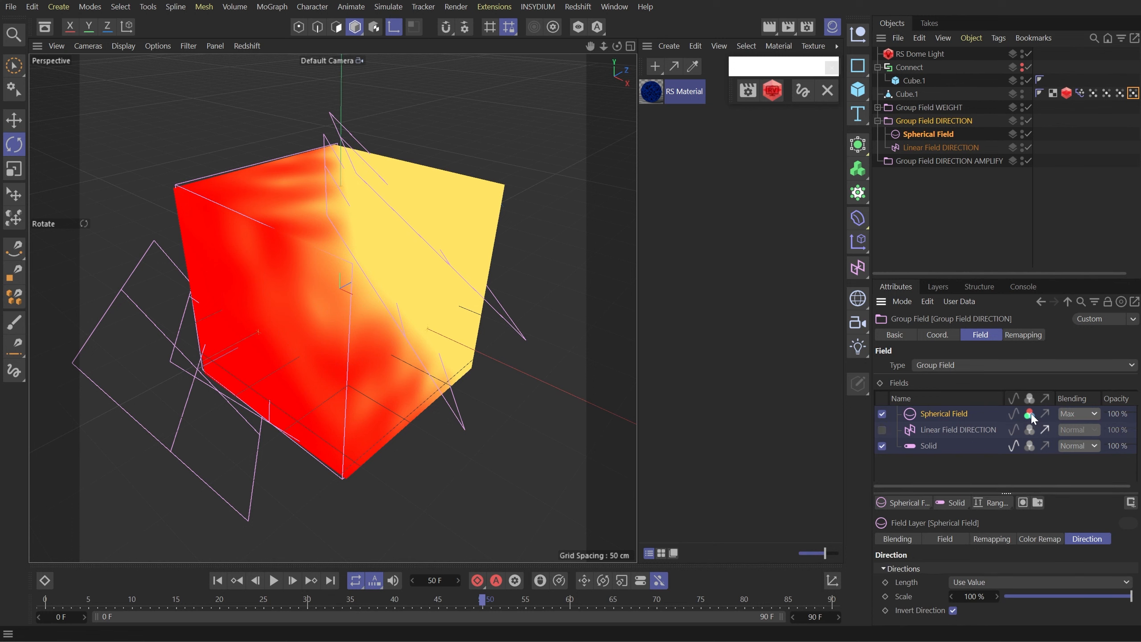
{"action": "left_click", "coordinate": [1071, 414]}
{"action": "left_click", "coordinate": [1078, 450]}
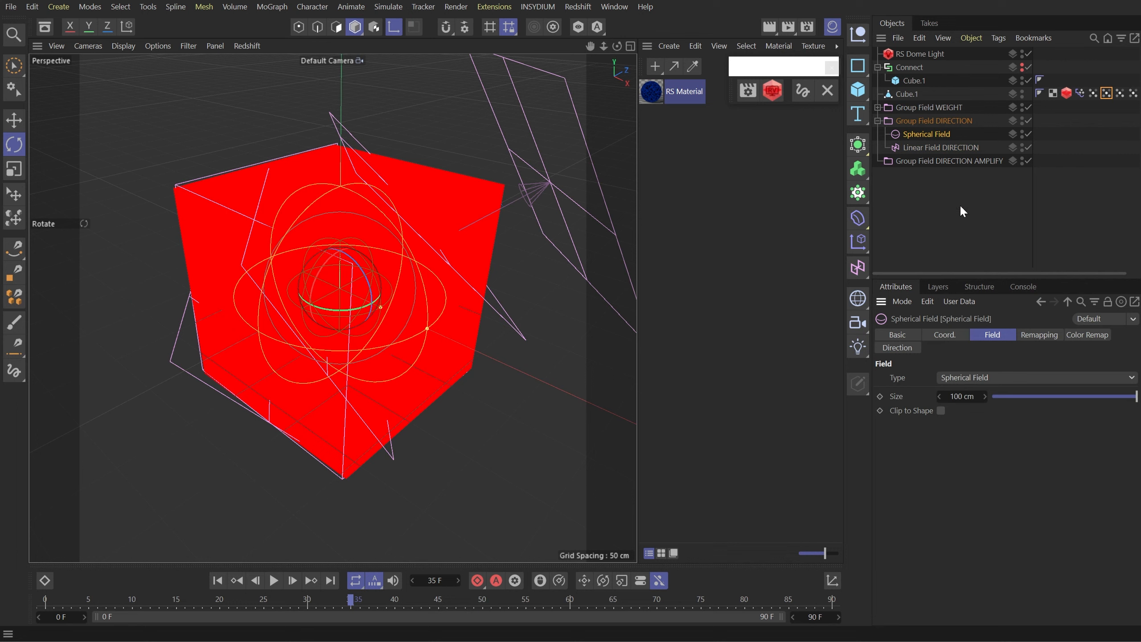
- Disable remapping on the Spherical Field and render the cube at frames 35 and 15
{"action": "left_click", "coordinate": [1039, 336]}
{"action": "left_click", "coordinate": [958, 378]}
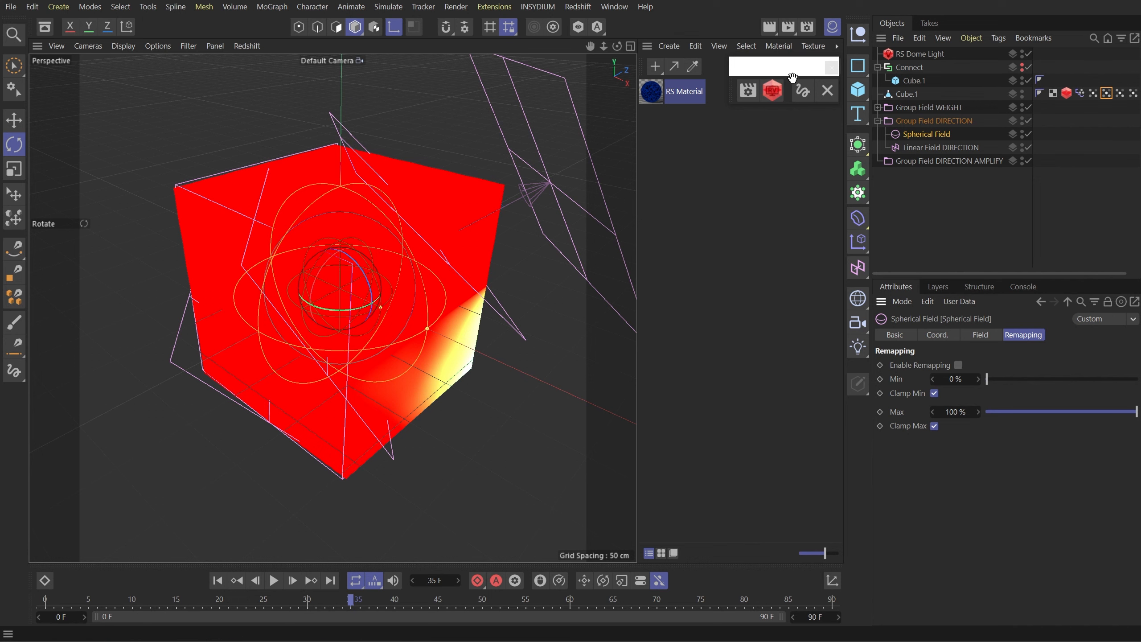
{"action": "left_click", "coordinate": [775, 90]}
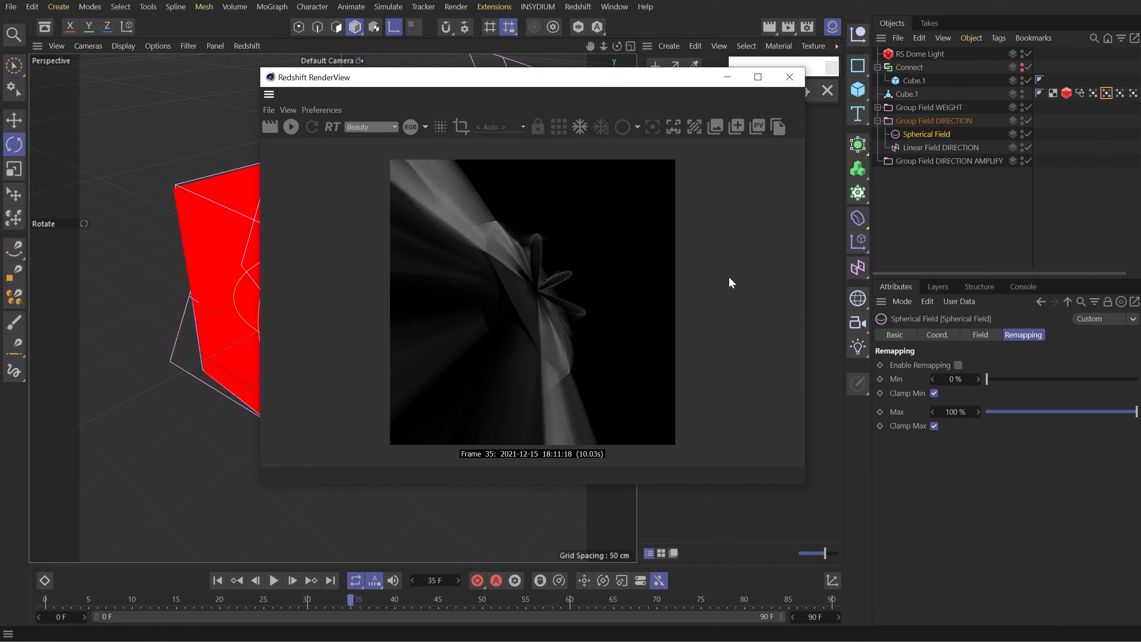
{"action": "left_click_drag", "start_coordinate": [226, 599], "coordinate": [185, 605]}
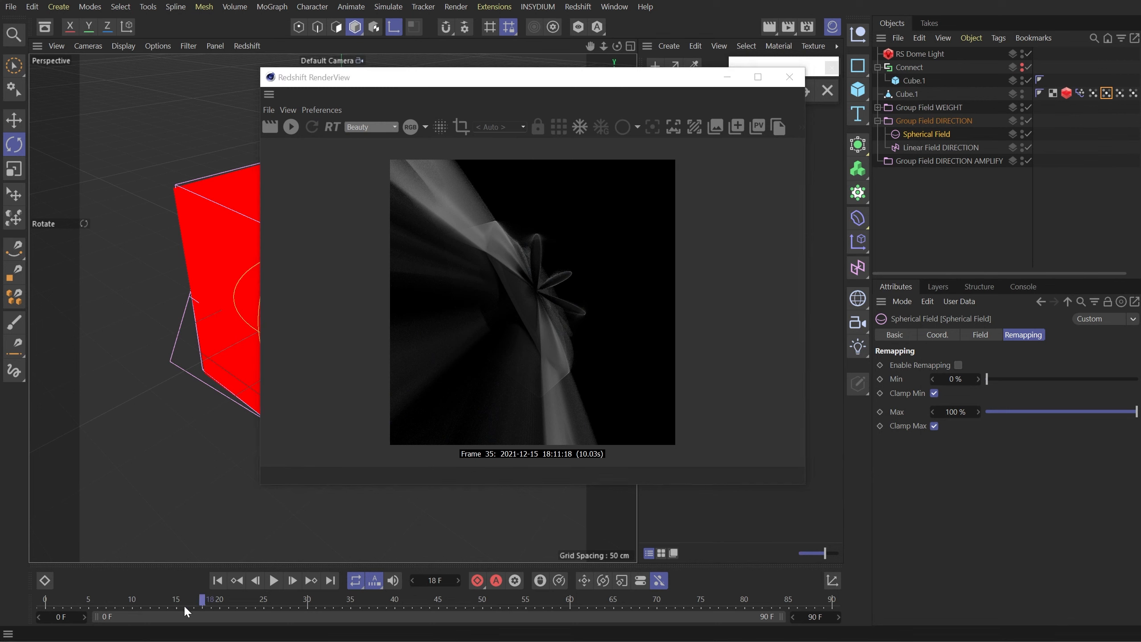
{"action": "left_click", "coordinate": [270, 127]}
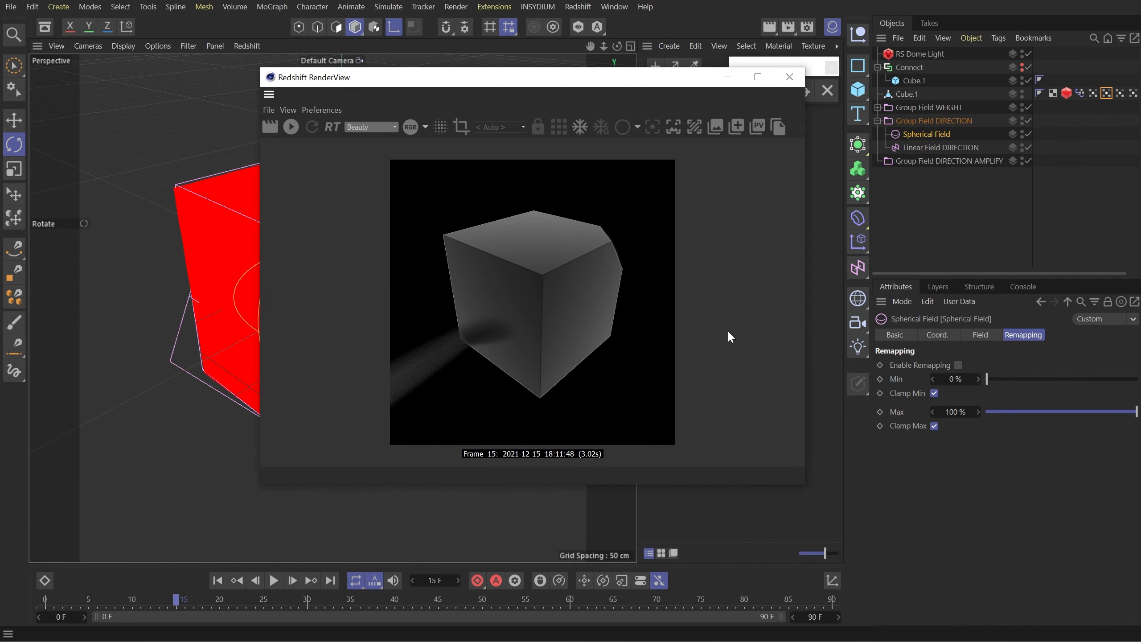
- Enable remapping for the Spherical Field layer inside Group Field DIRECTION
{"action": "left_click", "coordinate": [941, 121]}
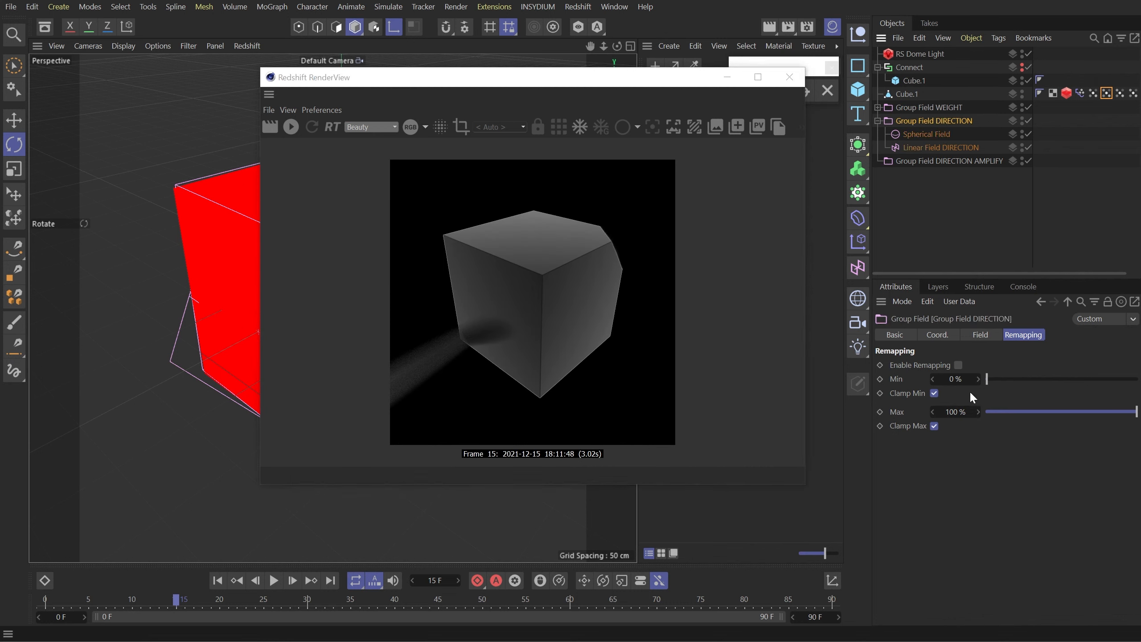
{"action": "left_click", "coordinate": [984, 335]}
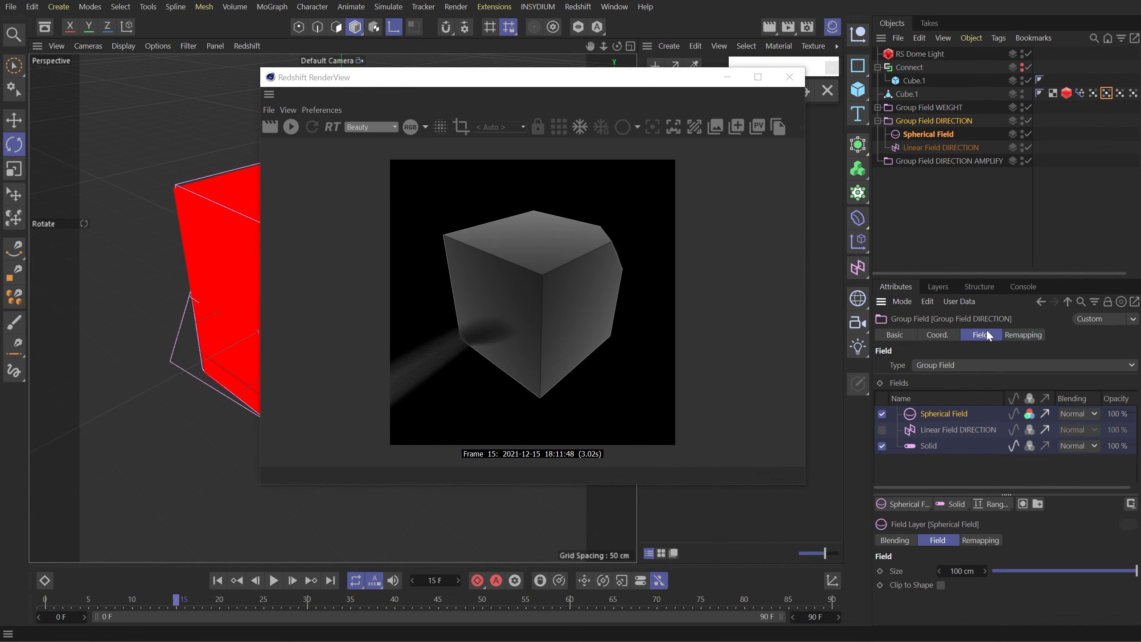
{"action": "left_click", "coordinate": [1031, 413]}
{"action": "left_click", "coordinate": [993, 541]}
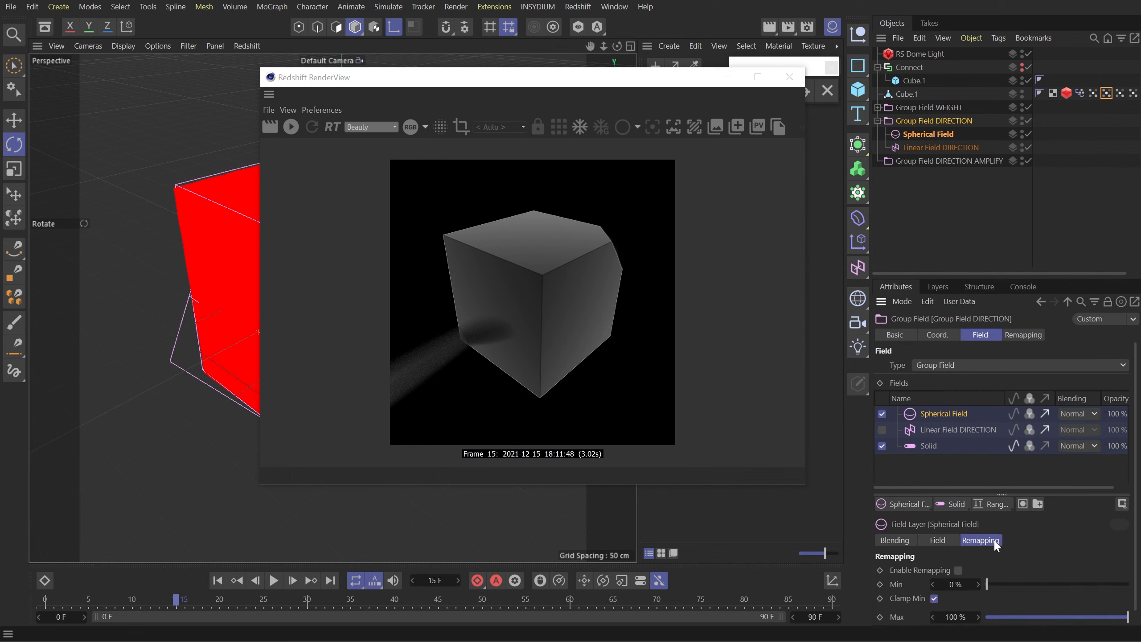
{"action": "scroll", "coordinate": [999, 538], "scroll_direction": "down", "scroll_amount": 1}
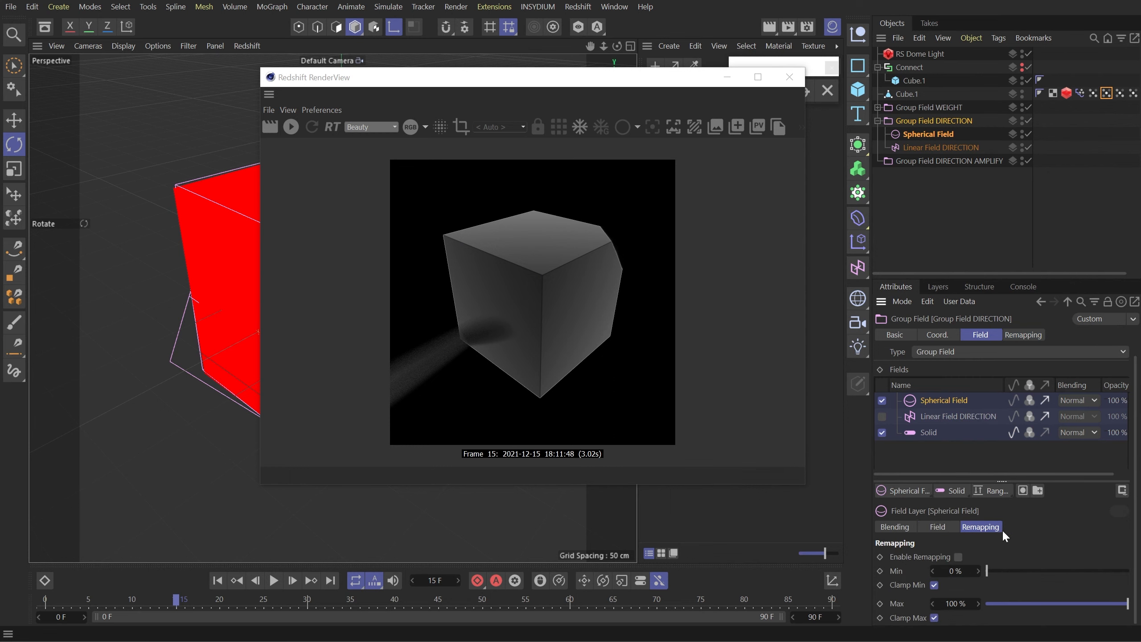
{"action": "left_click", "coordinate": [958, 557]}
{"action": "scroll", "coordinate": [1025, 533], "scroll_direction": "down", "scroll_amount": 5}
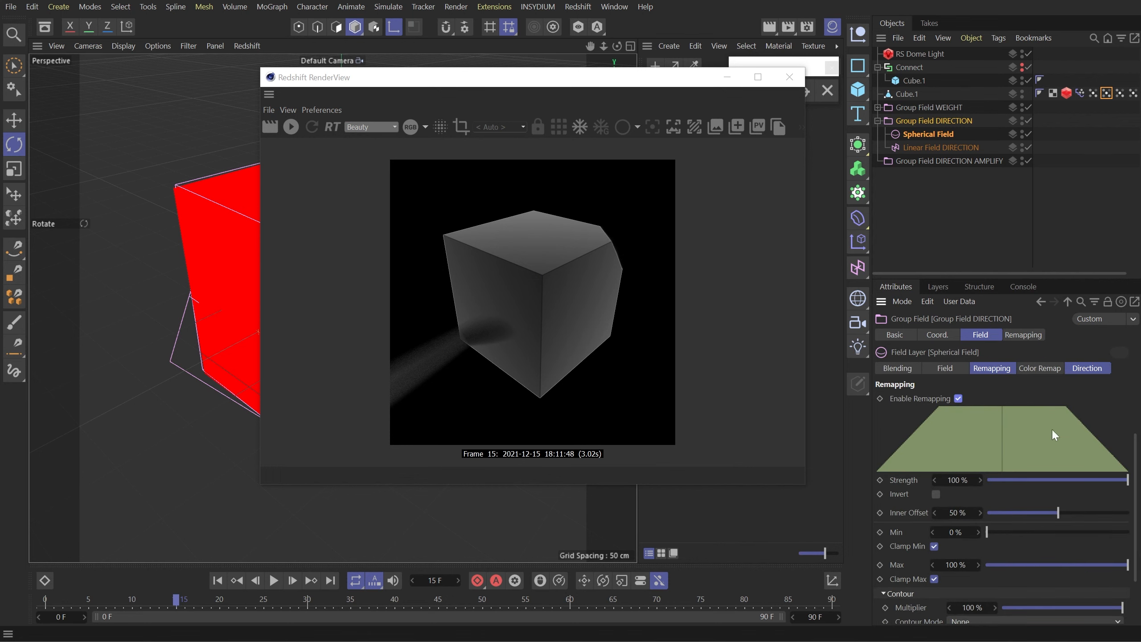
- Set the Spherical Field's direction length to No Remap, turn off Invert Direction and its colour channel, and render frame 15
{"action": "left_click", "coordinate": [1087, 368]}
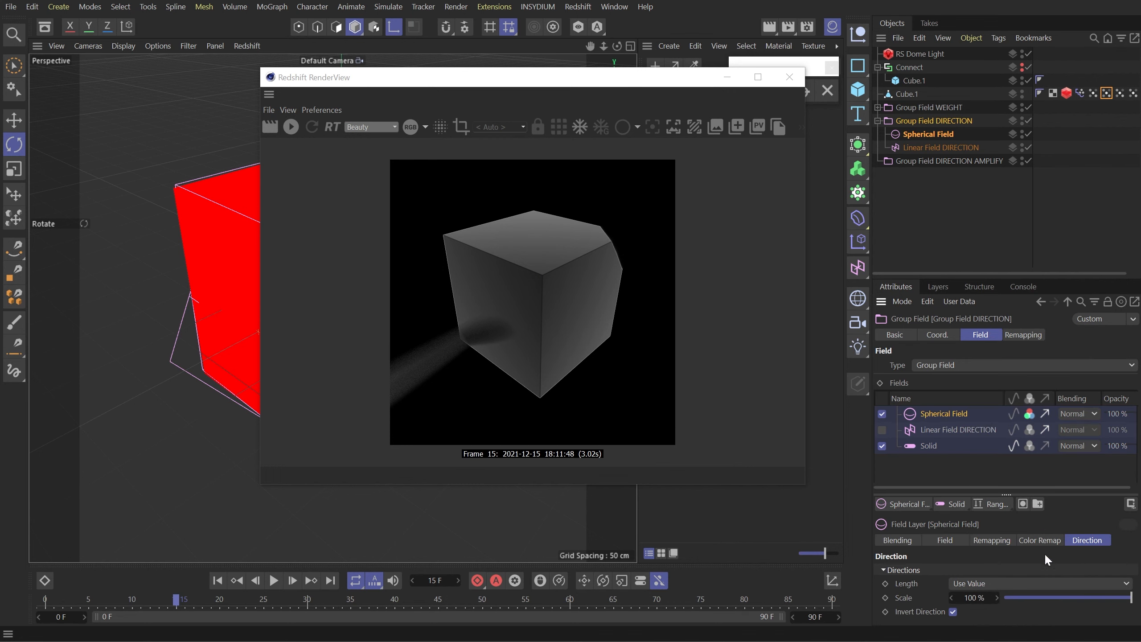
{"action": "left_click", "coordinate": [991, 584]}
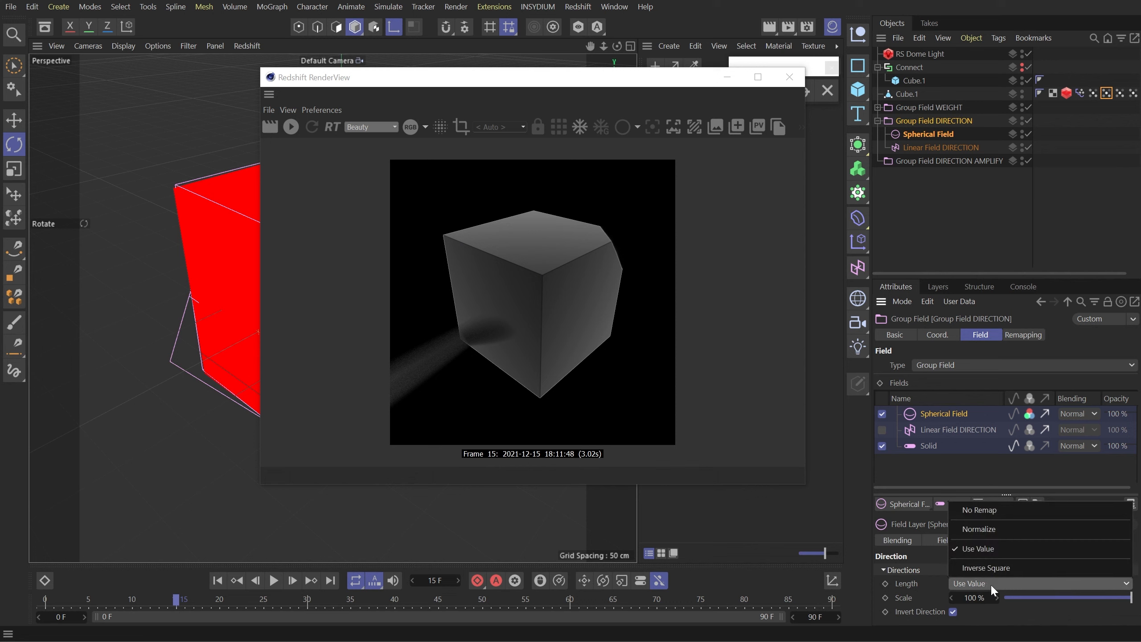
{"action": "left_click", "coordinate": [989, 513]}
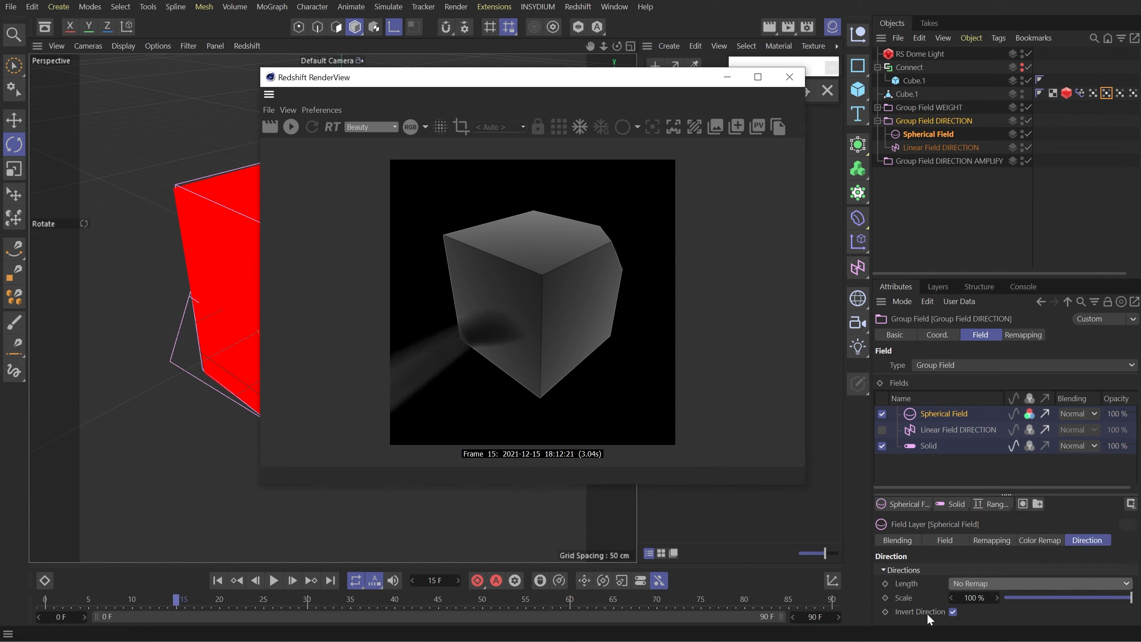
{"action": "left_click", "coordinate": [953, 612]}
{"action": "left_click", "coordinate": [271, 128]}
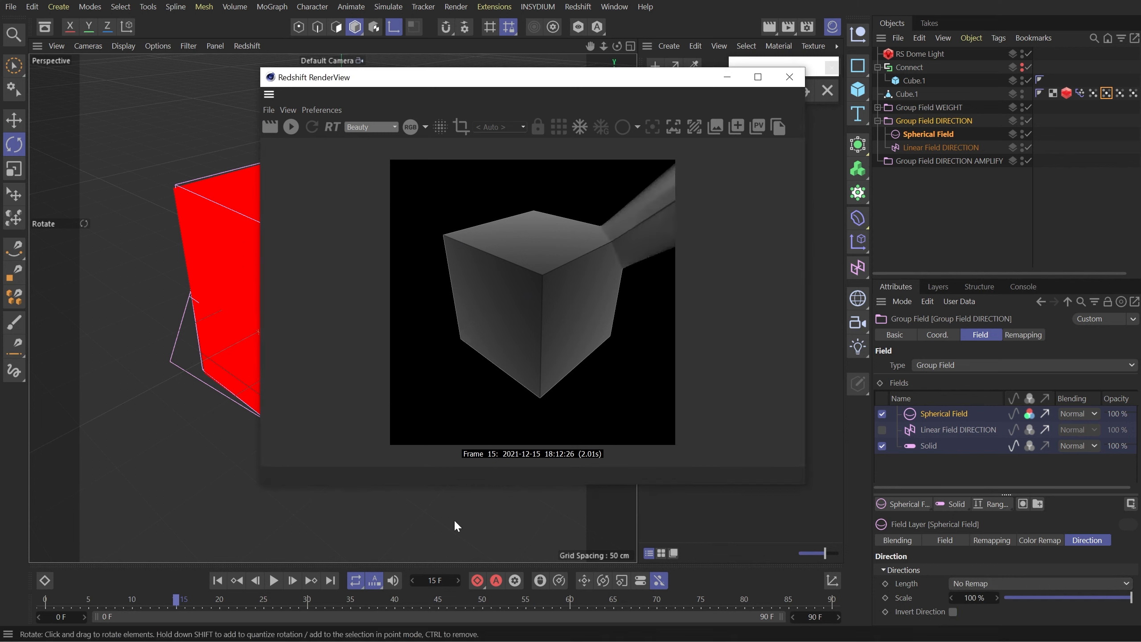
{"action": "left_click", "coordinate": [1029, 413]}
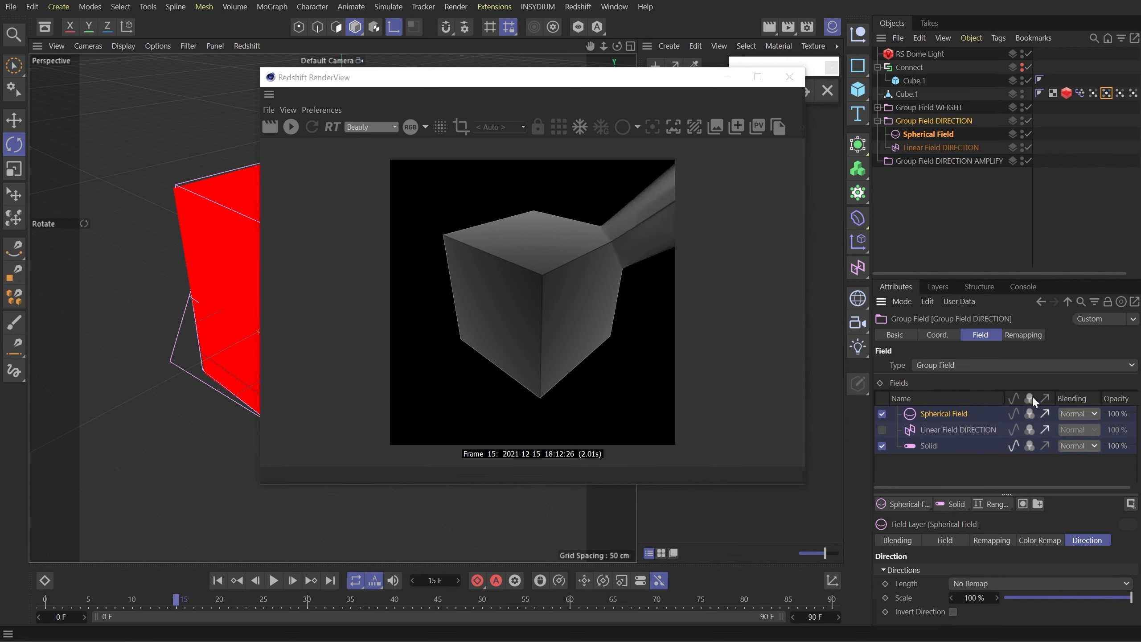
- Set the motion vector scale to 250 in the motion blur settings of Cube.1's Redshift Object tag
{"action": "left_click", "coordinate": [1066, 93]}
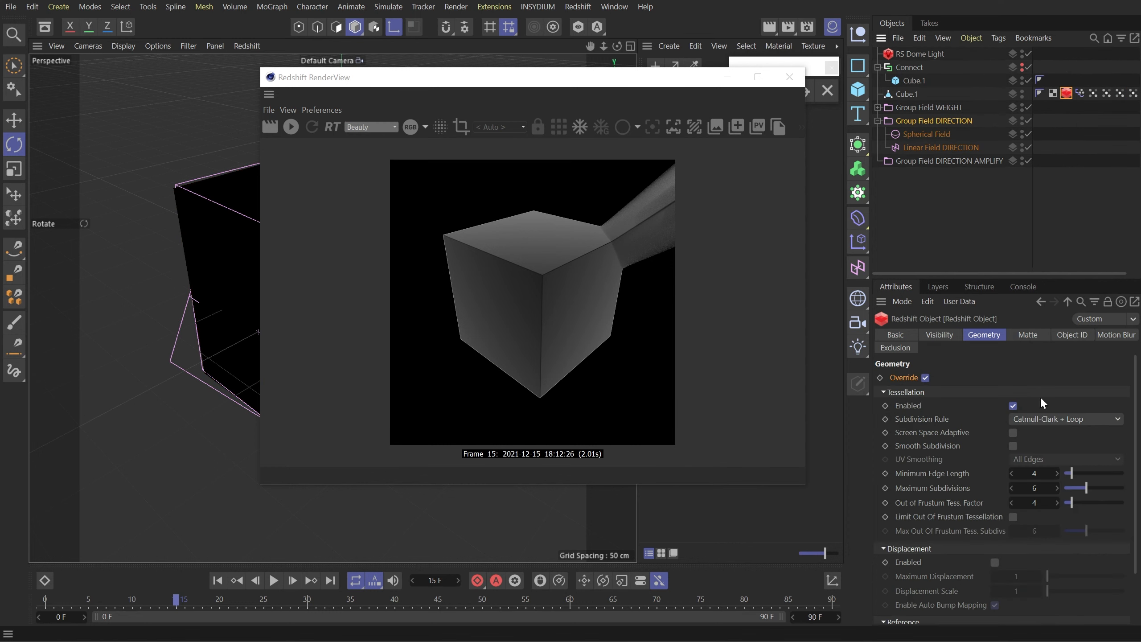
{"action": "left_click", "coordinate": [954, 338]}
{"action": "left_click", "coordinate": [1115, 335]}
{"action": "double_click", "coordinate": [951, 490]}
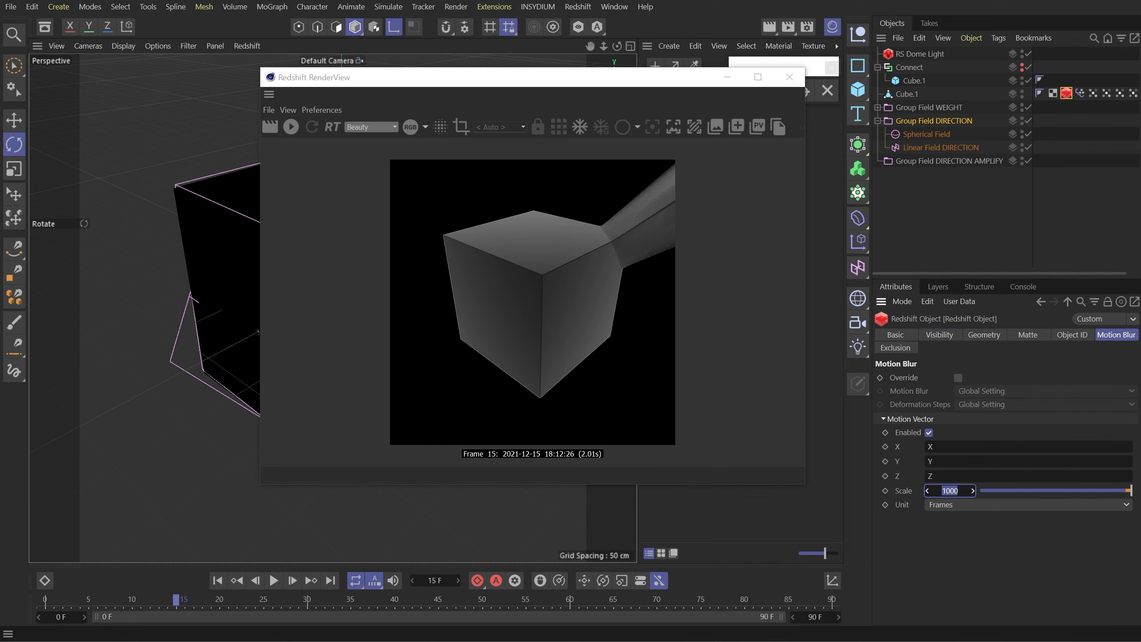
{"action": "type", "text": "250"}
{"action": "key", "text": "Return"}
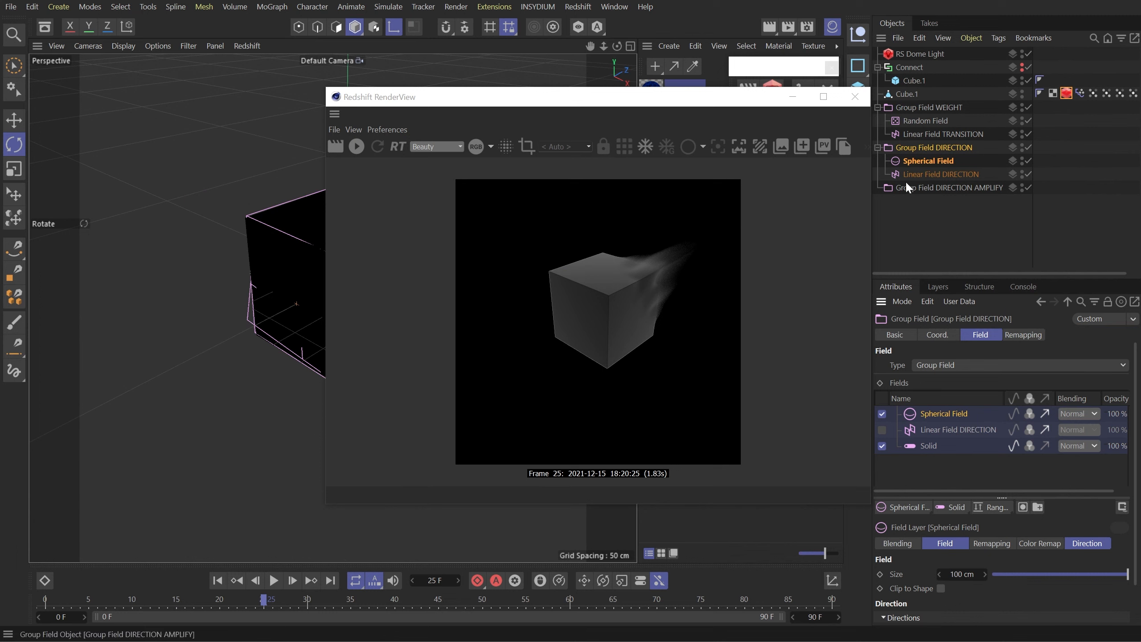
- Review the Spherical Field's remapping settings and the available length options for its direction
{"action": "left_click", "coordinate": [925, 160]}
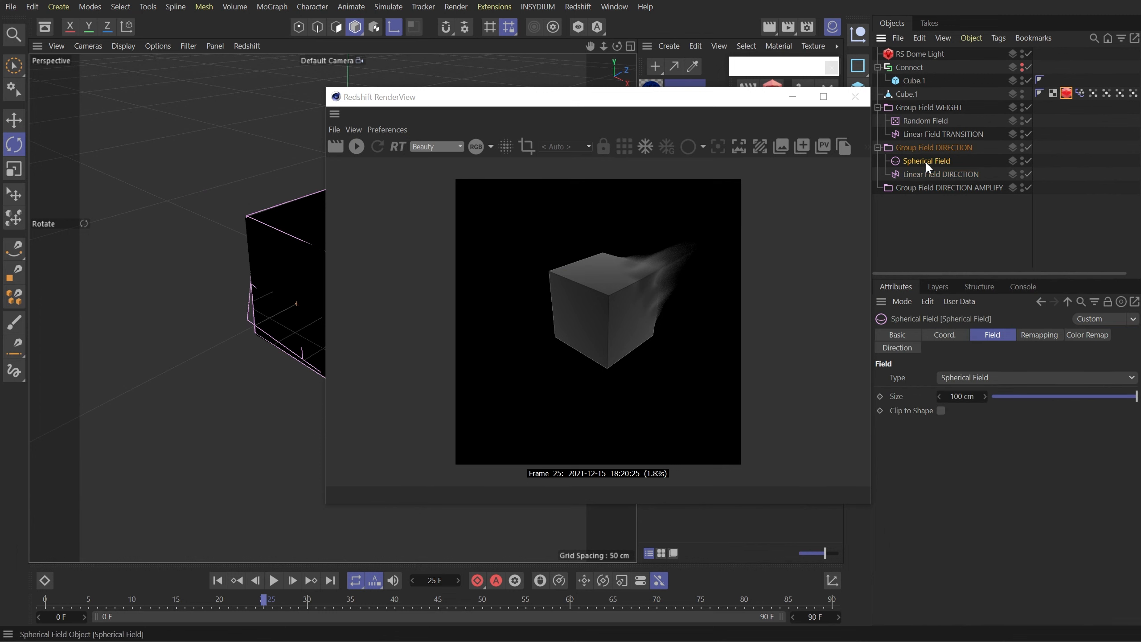
{"action": "left_click", "coordinate": [1037, 337]}
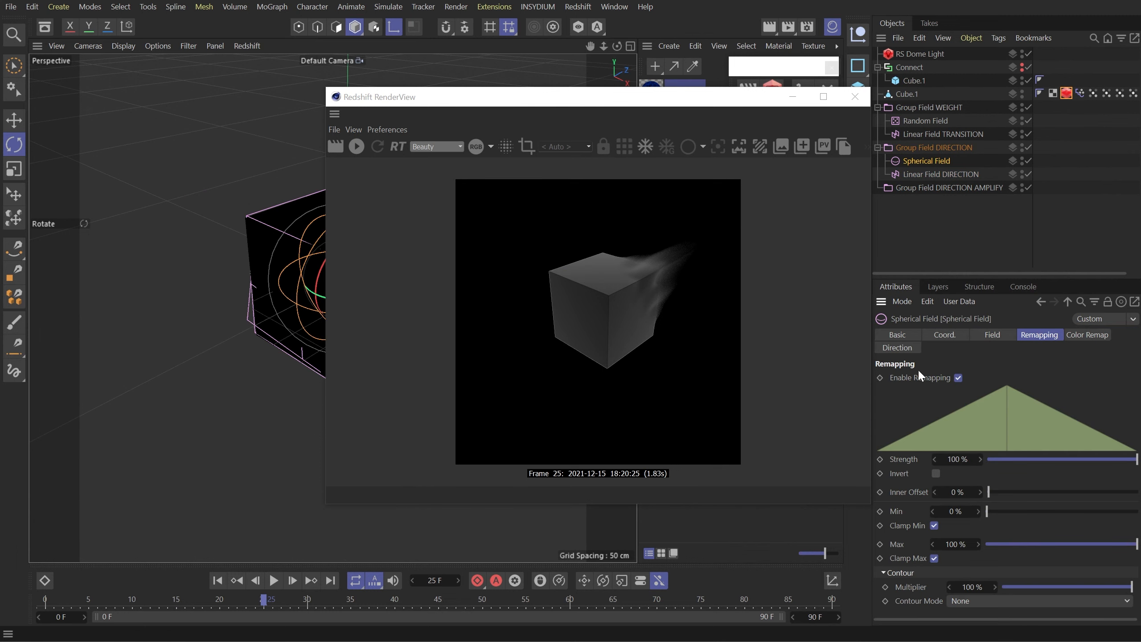
{"action": "left_click", "coordinate": [899, 347]}
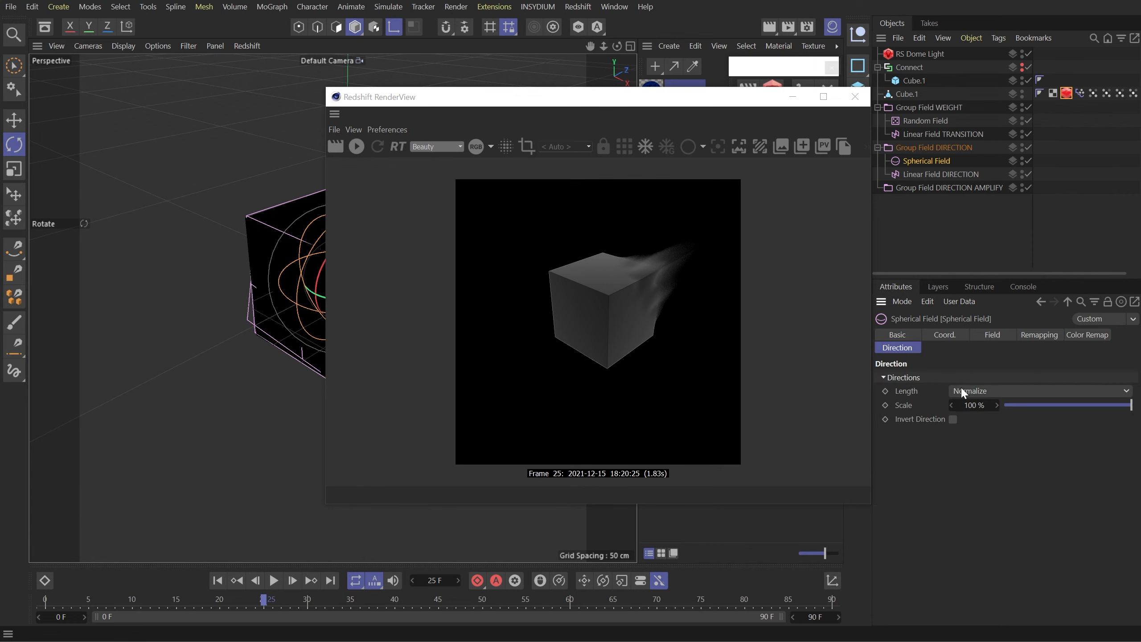
{"action": "left_click", "coordinate": [982, 390]}
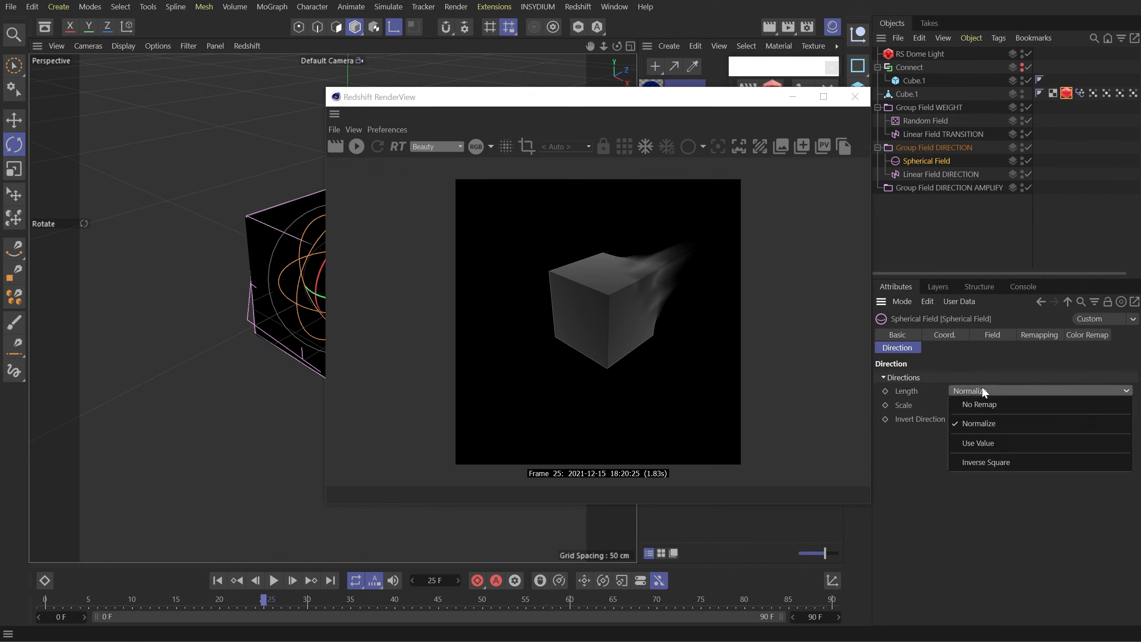
- Check the motion vector settings in Cube.1's Redshift Object tag and play the rendered animation in the Picture Viewer
{"action": "left_click", "coordinate": [1064, 93]}
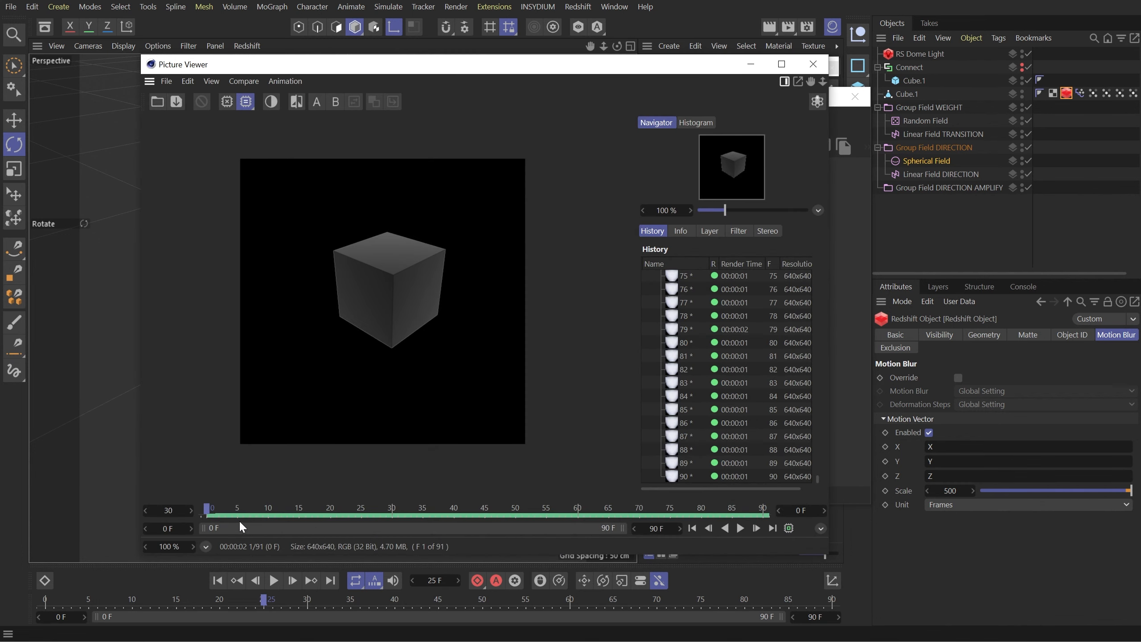
{"action": "left_click", "coordinate": [739, 528]}
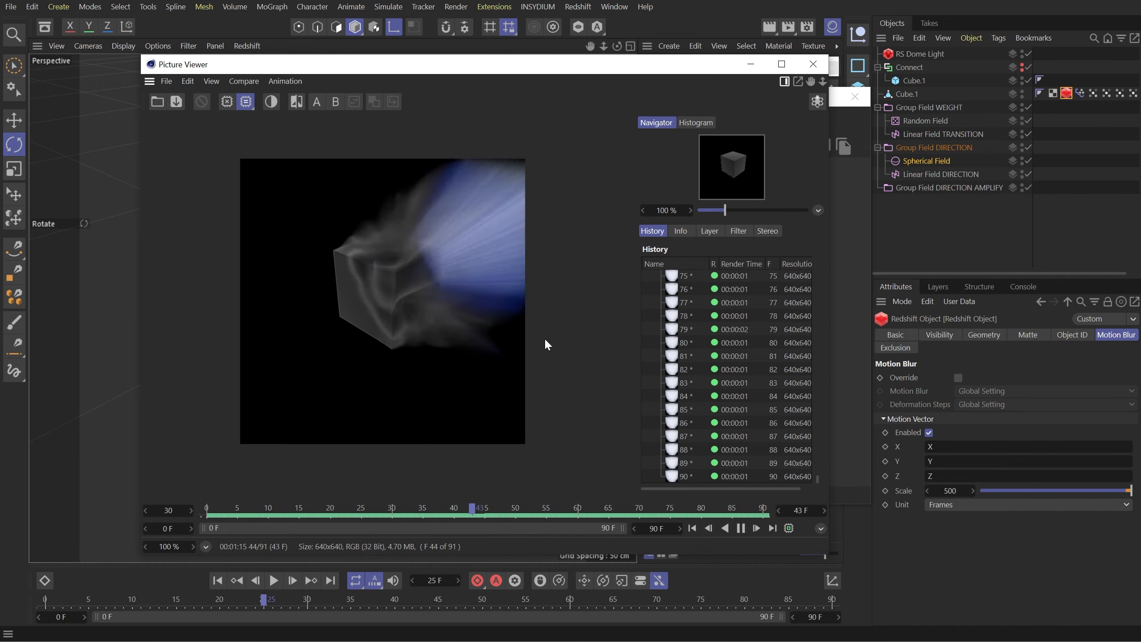